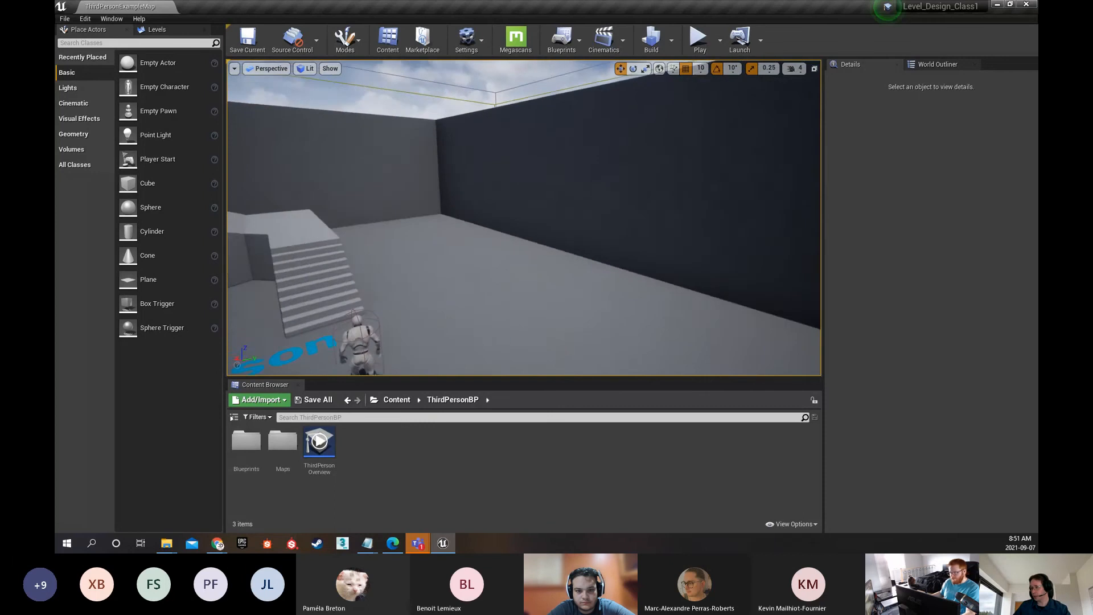
# Fly around the level to examine the walled arena, the ramp, the stairs and the open floor
pyautogui.moveTo(524, 218); pyautogui.dragTo(325, 218, button='right')
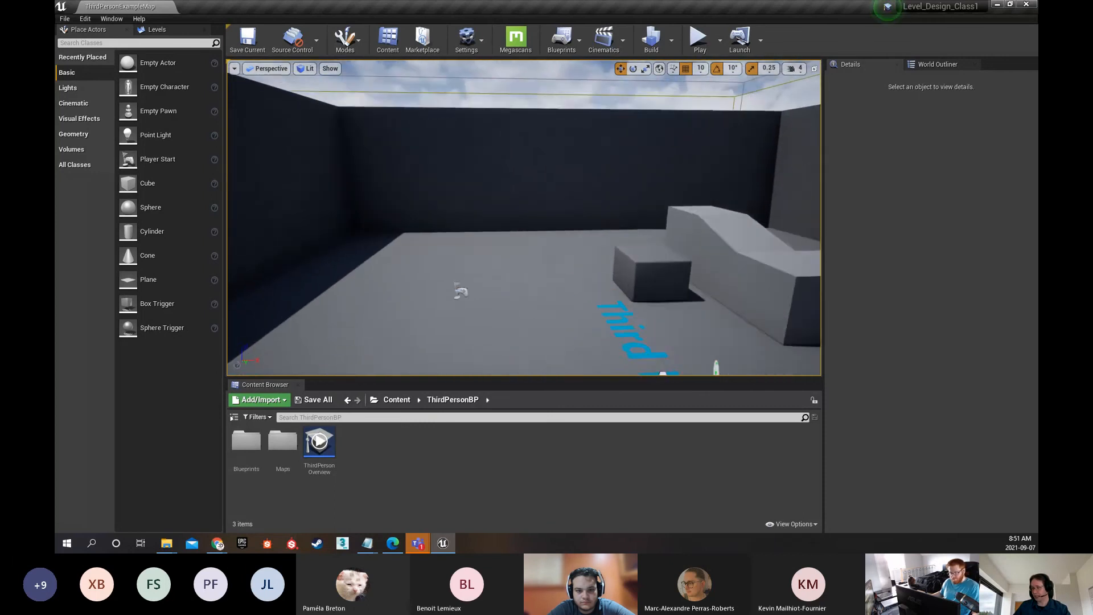
pyautogui.moveTo(524, 218); pyautogui.dragTo(723, 217, button='right')
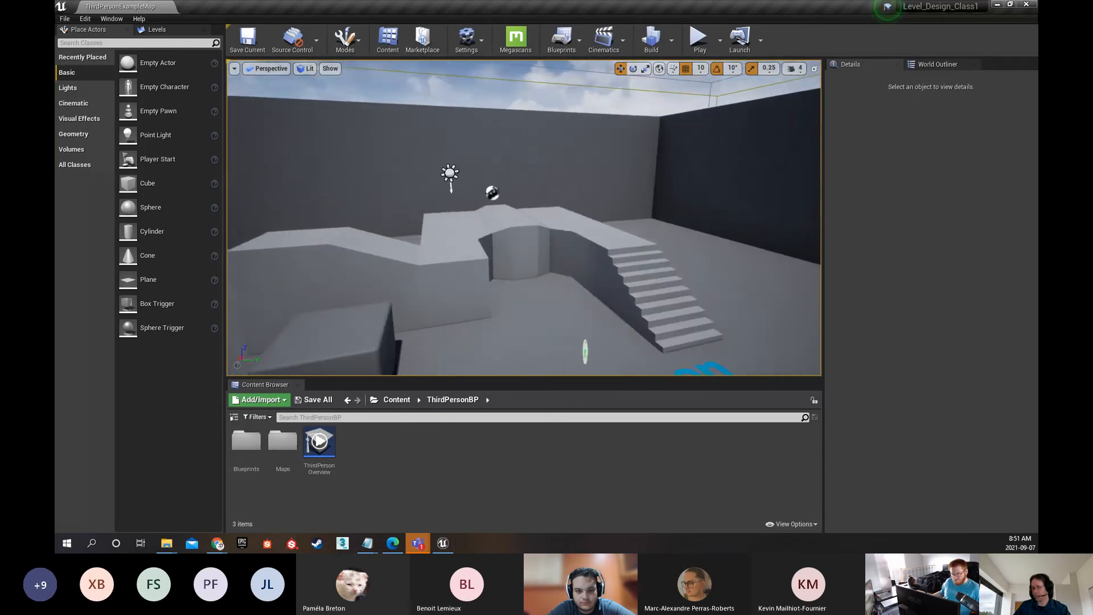
pyautogui.press('s')
pyautogui.moveTo(524, 217); pyautogui.dragTo(589, 209, button='right')
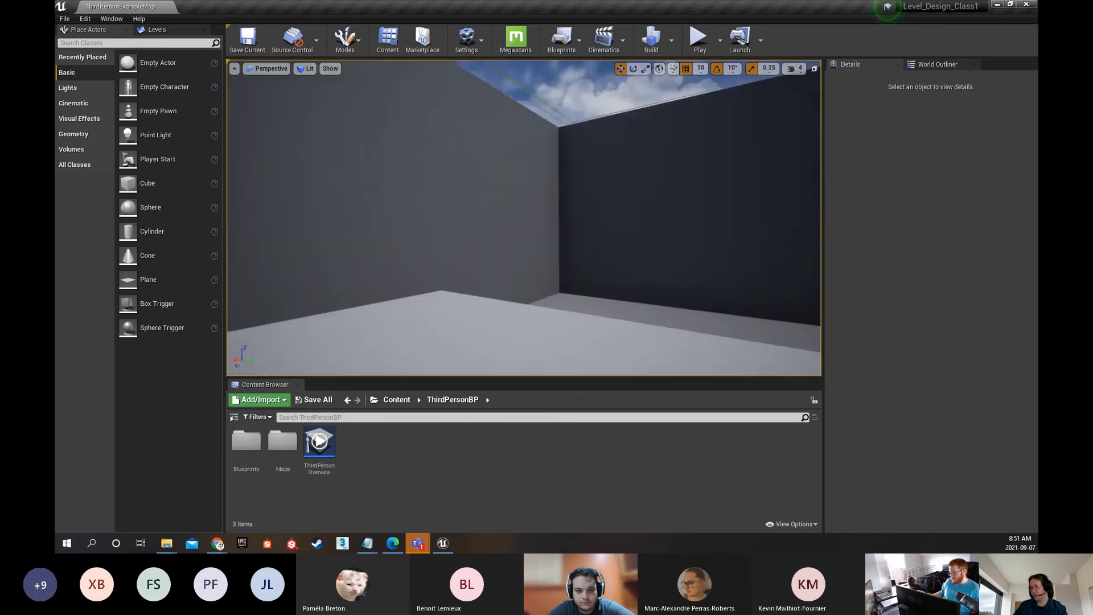
pyautogui.moveTo(524, 217); pyautogui.dragTo(712, 217, button='right')
pyautogui.moveTo(524, 217); pyautogui.dragTo(637, 217, button='right')
pyautogui.press('w')
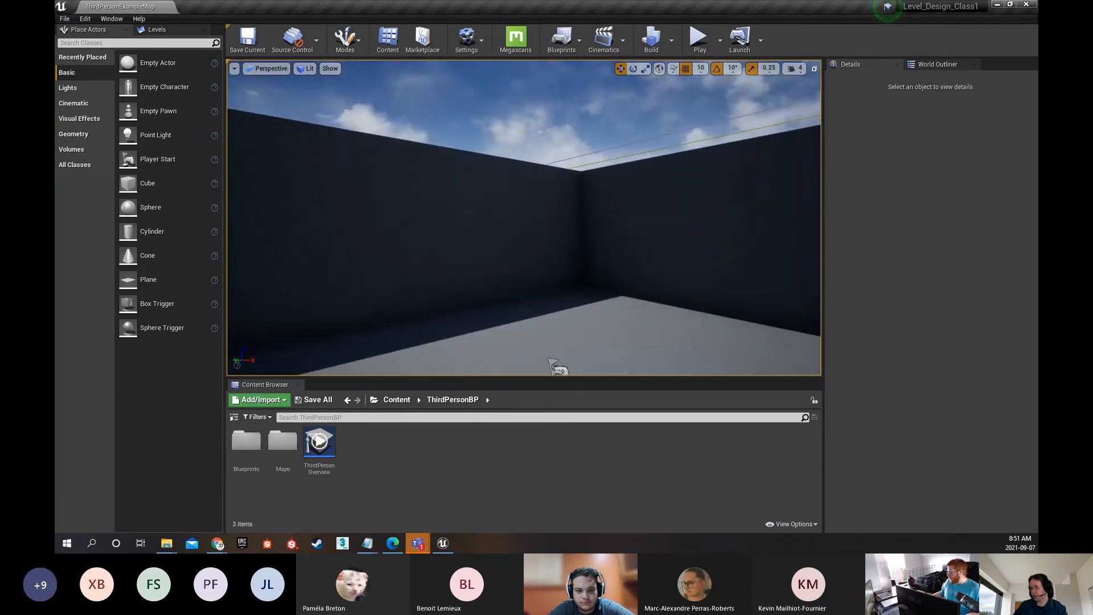
pyautogui.moveTo(524, 217); pyautogui.dragTo(706, 226, button='right')
pyautogui.moveTo(524, 218); pyautogui.dragTo(604, 218, button='right')
pyautogui.press('w')
pyautogui.press('s')
pyautogui.moveTo(524, 217); pyautogui.dragTo(376, 217, button='right')
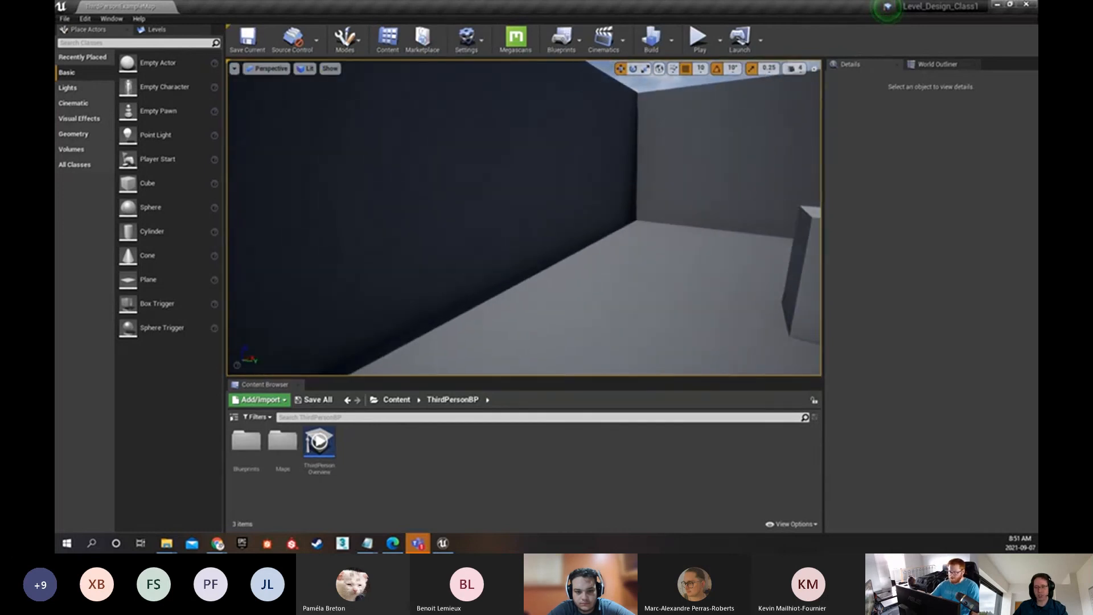
# Examine the character, its camera and the Third Person floor text from close up and from across the arena
pyautogui.moveTo(524, 218); pyautogui.dragTo(797, 211, button='right')
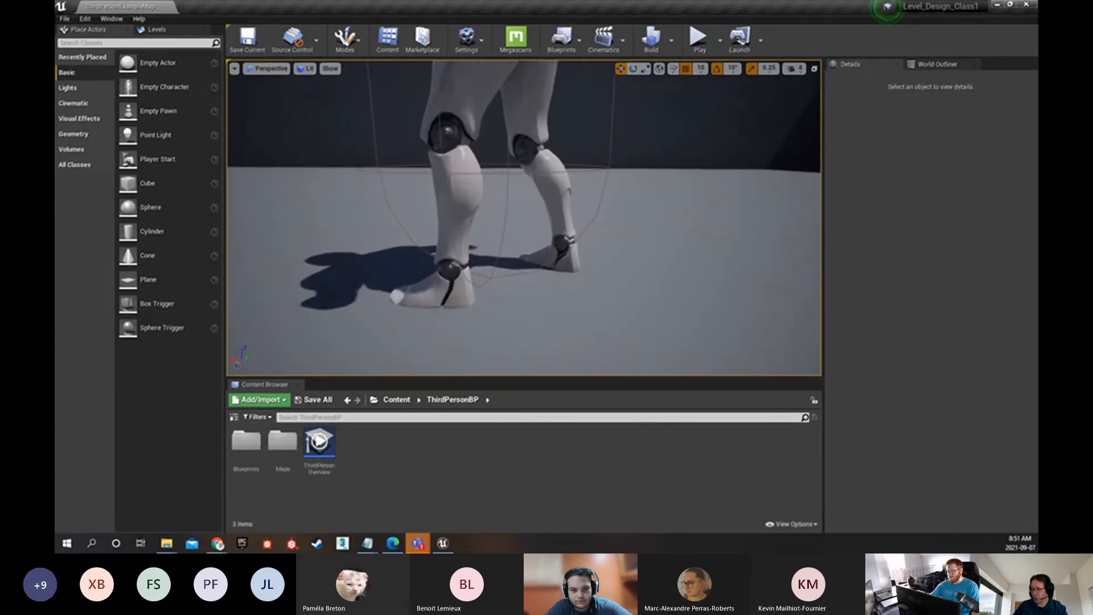
pyautogui.moveTo(524, 217); pyautogui.dragTo(398, 182, button='right')
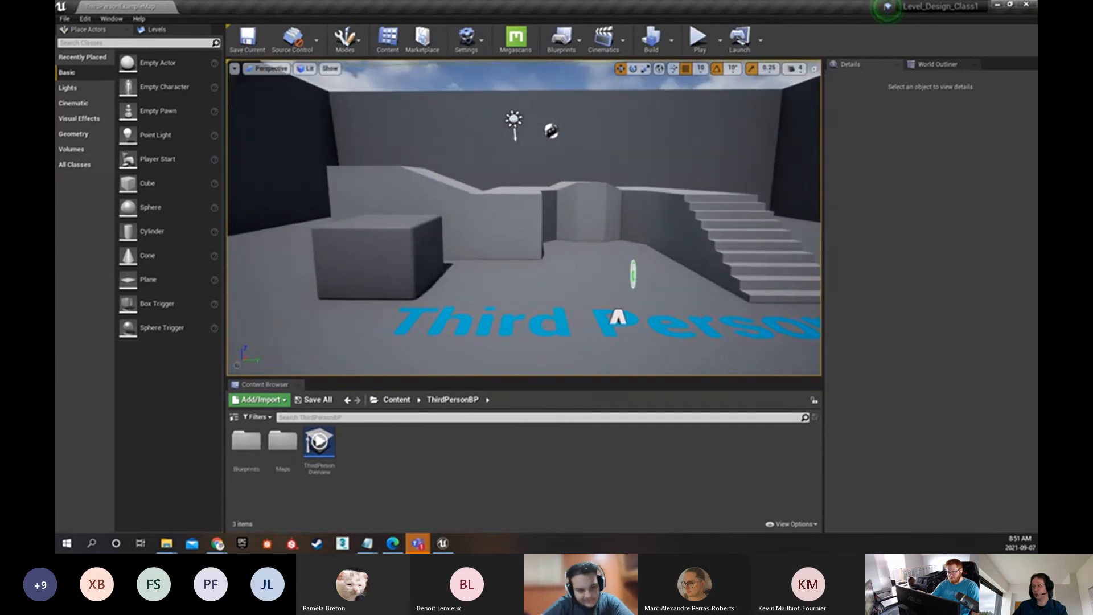
pyautogui.moveTo(524, 217); pyautogui.dragTo(498, 246, button='right')
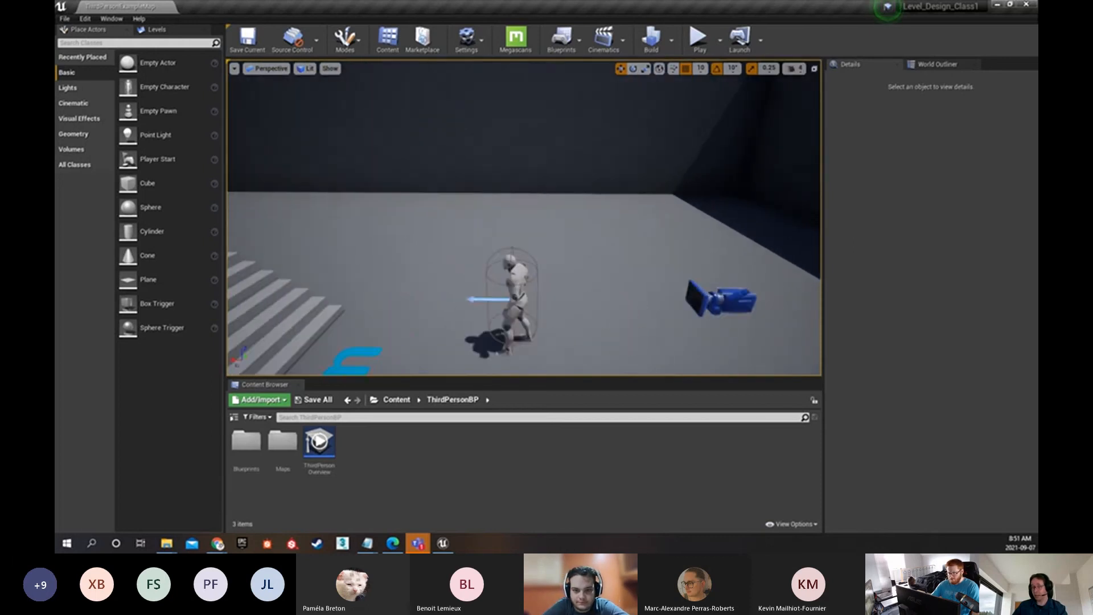
pyautogui.moveTo(498, 246); pyautogui.dragTo(399, 190, button='right')
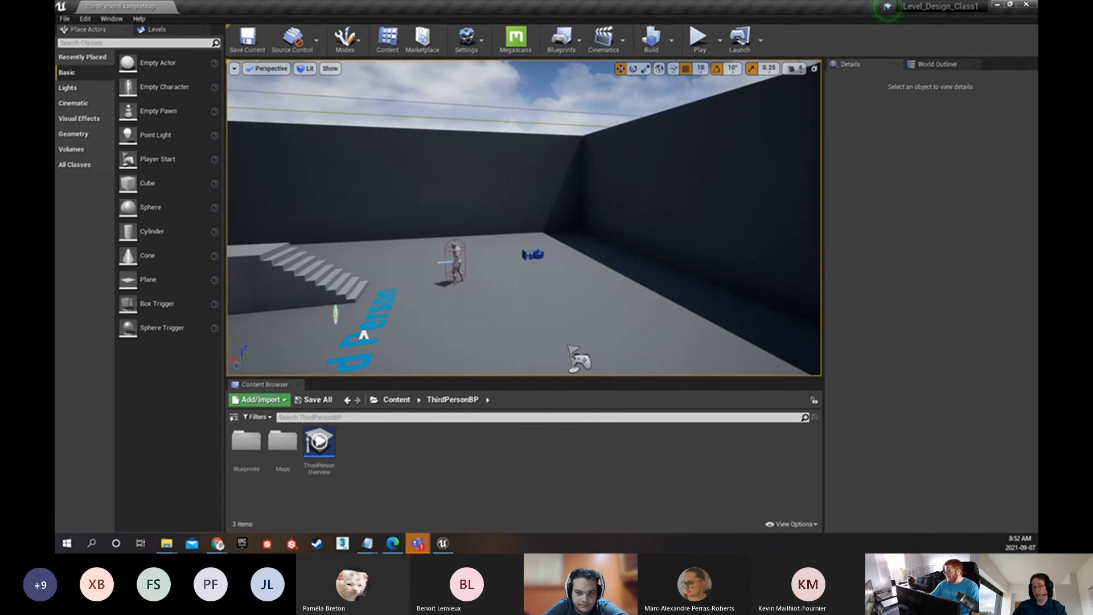
pyautogui.moveTo(466, 212); pyautogui.dragTo(333, 215, button='right')
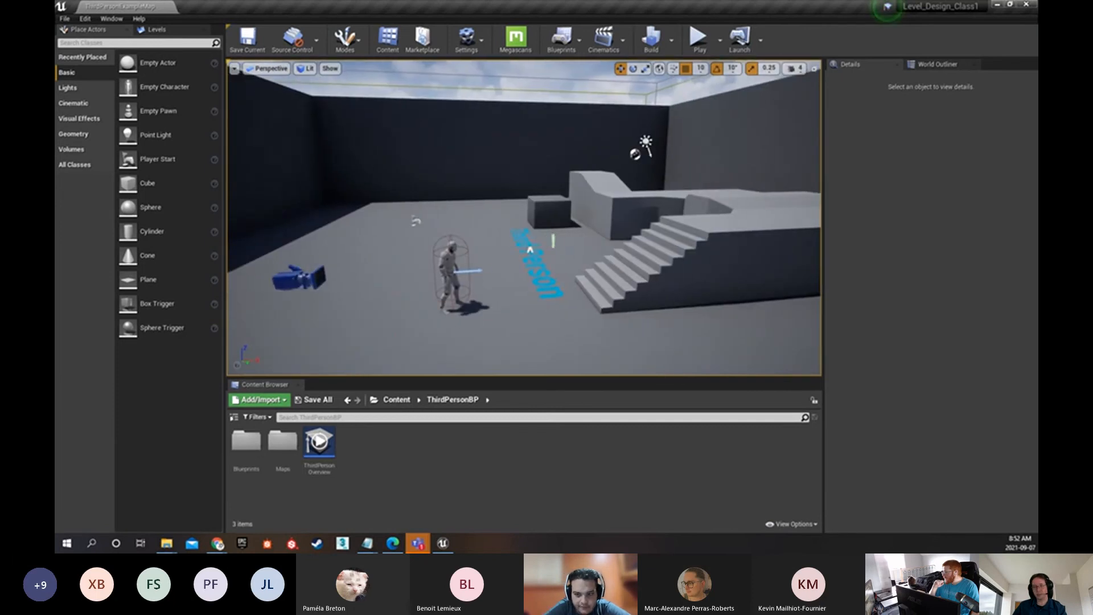
pyautogui.moveTo(477, 195); pyautogui.dragTo(497, 129)
pyautogui.moveTo(497, 171); pyautogui.dragTo(577, 215, button='right')
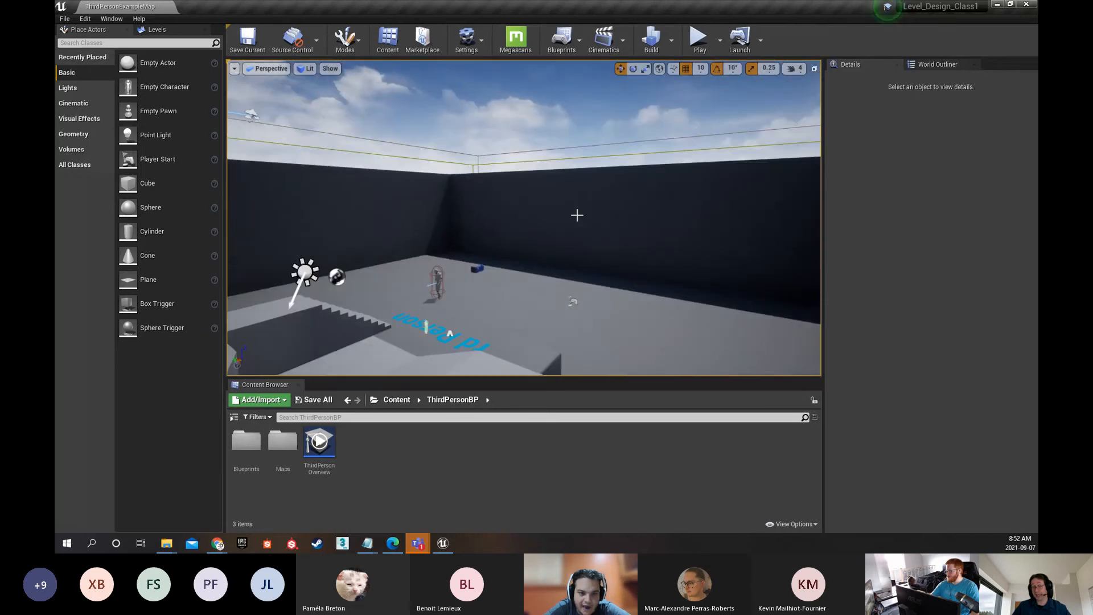
pyautogui.moveTo(528, 252); pyautogui.dragTo(534, 242, button='right')
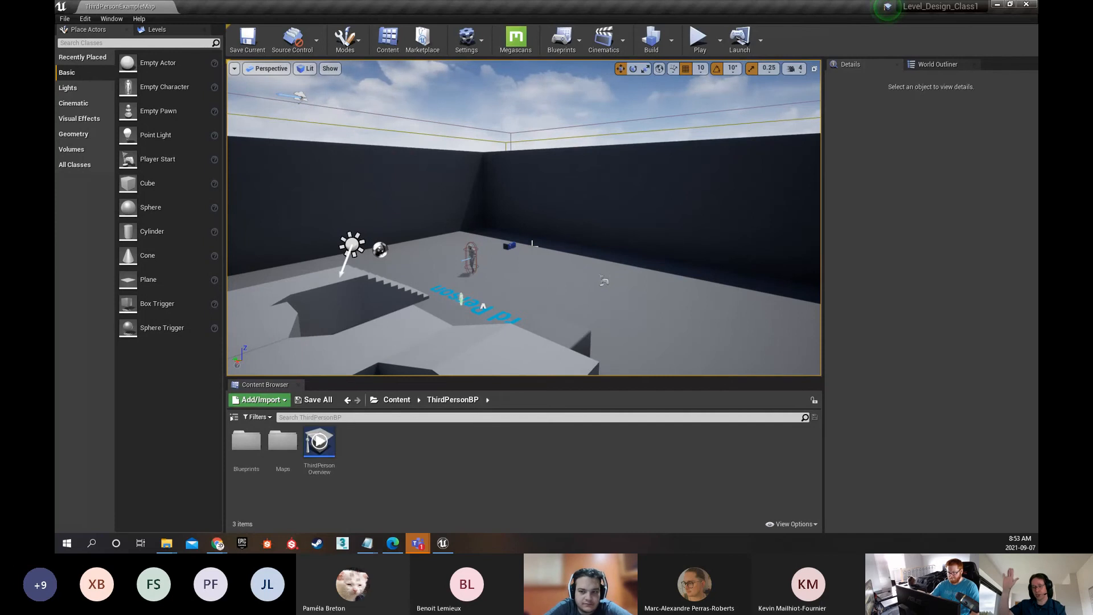
pyautogui.moveTo(534, 243); pyautogui.dragTo(97, 261, button='right')
pyautogui.press('w')
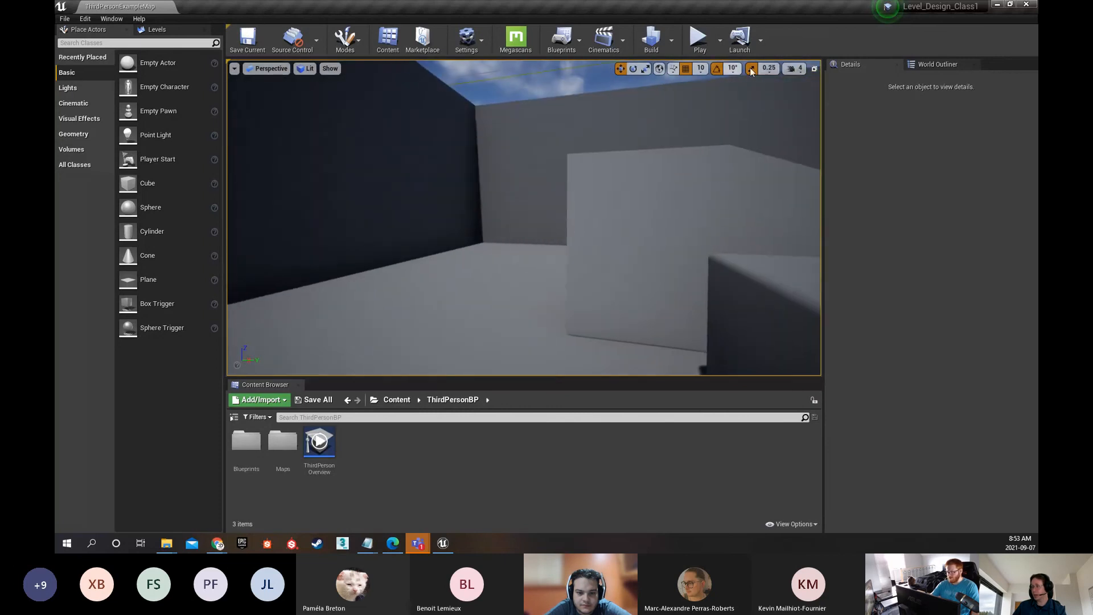
# Set the viewport camera speed to 6 and try it by flying across the level
pyautogui.click(801, 71)
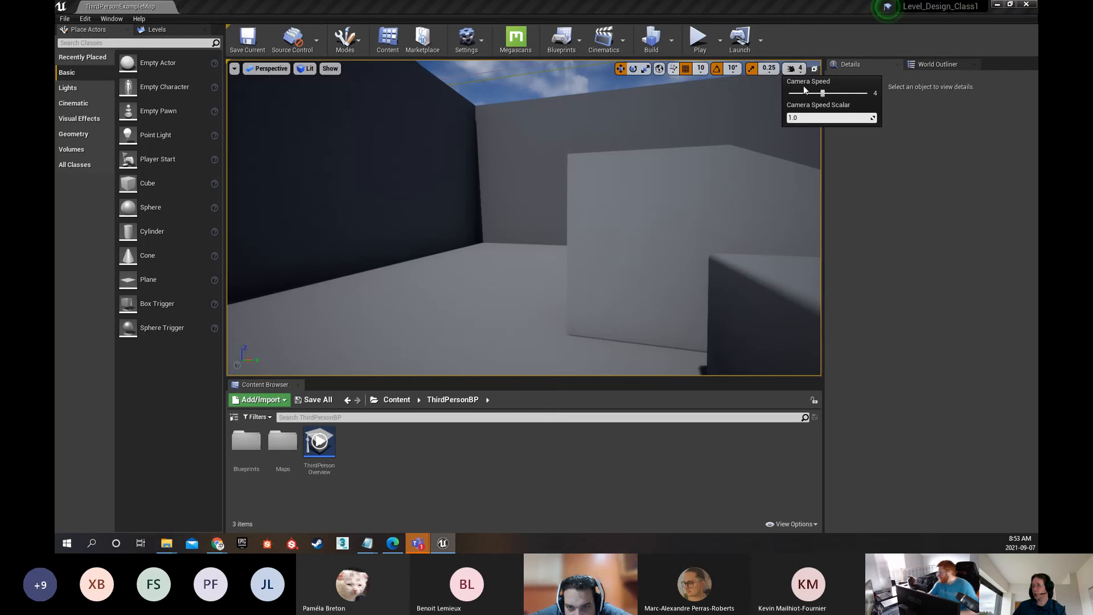
pyautogui.moveTo(825, 92); pyautogui.dragTo(838, 92)
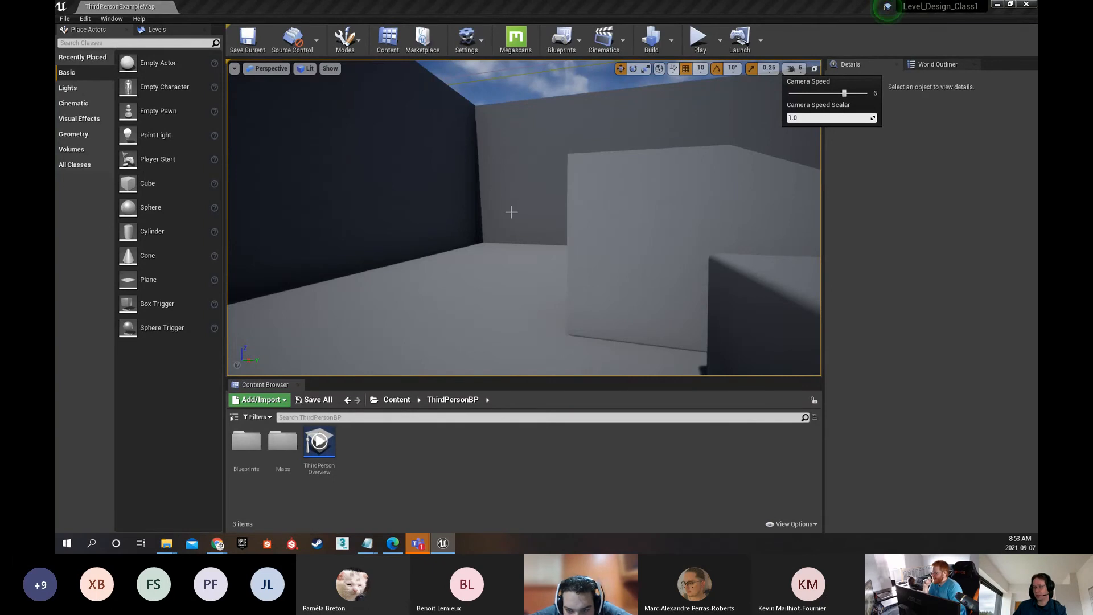
pyautogui.press('s')
pyautogui.moveTo(511, 212)
pyautogui.mouseDown(button='right')
pyautogui.moveTo(597, 212)
pyautogui.moveTo(511, 212)
pyautogui.mouseUp(button='right')
pyautogui.press('w')
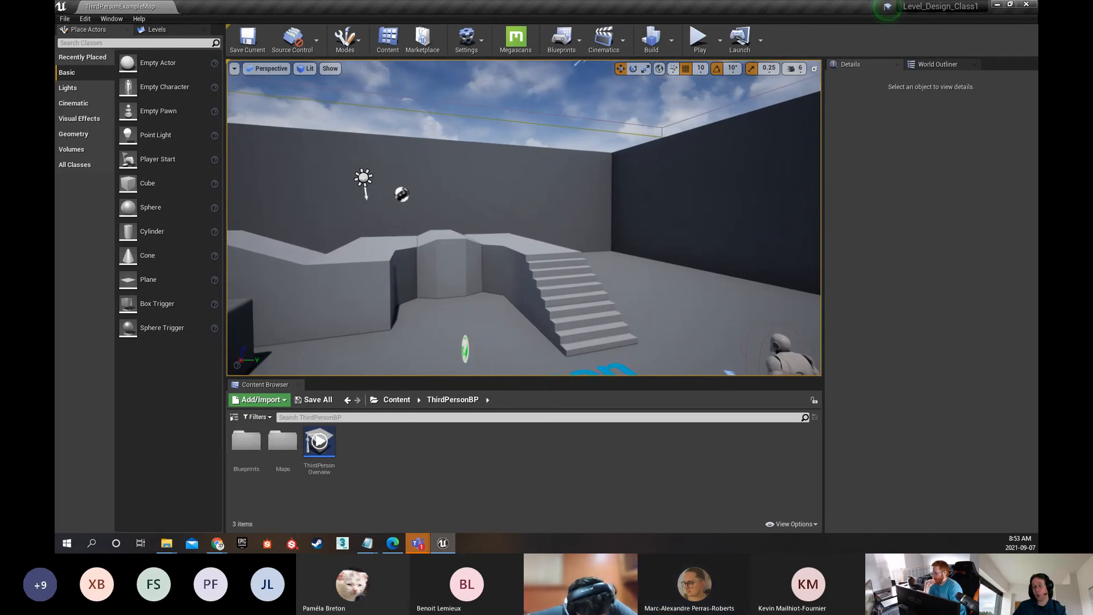
pyautogui.press('w')
pyautogui.moveTo(535, 176); pyautogui.dragTo(1078, 176, button='right')
pyautogui.press('w')
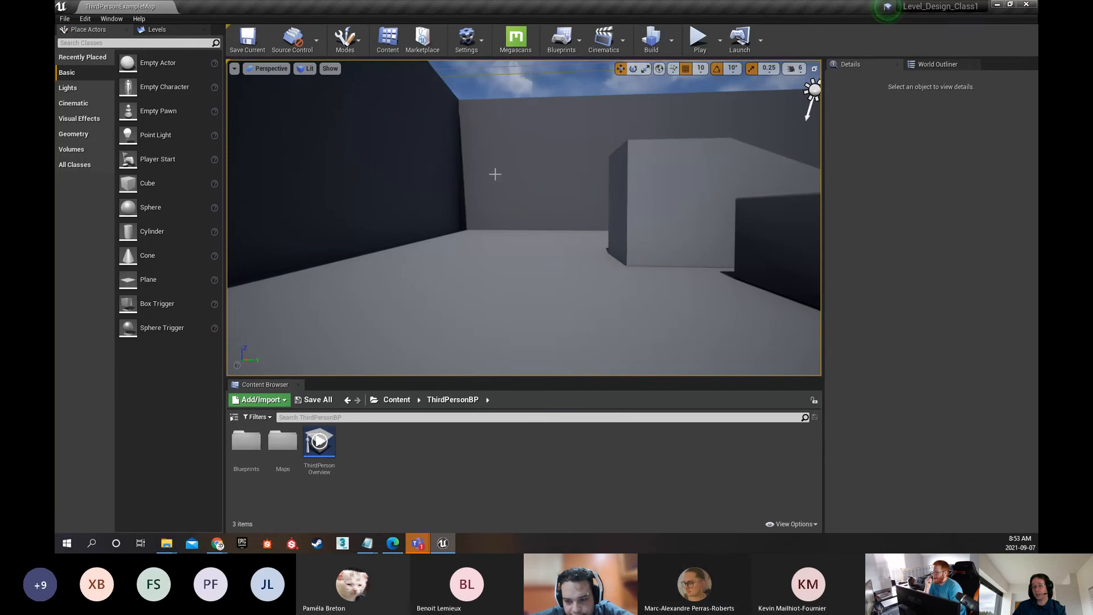
# Examine the blocks and stairs while flying forward, backward, sideways and up to an overhead view of the arena
pyautogui.moveTo(433, 208); pyautogui.dragTo(450, 205, button='right')
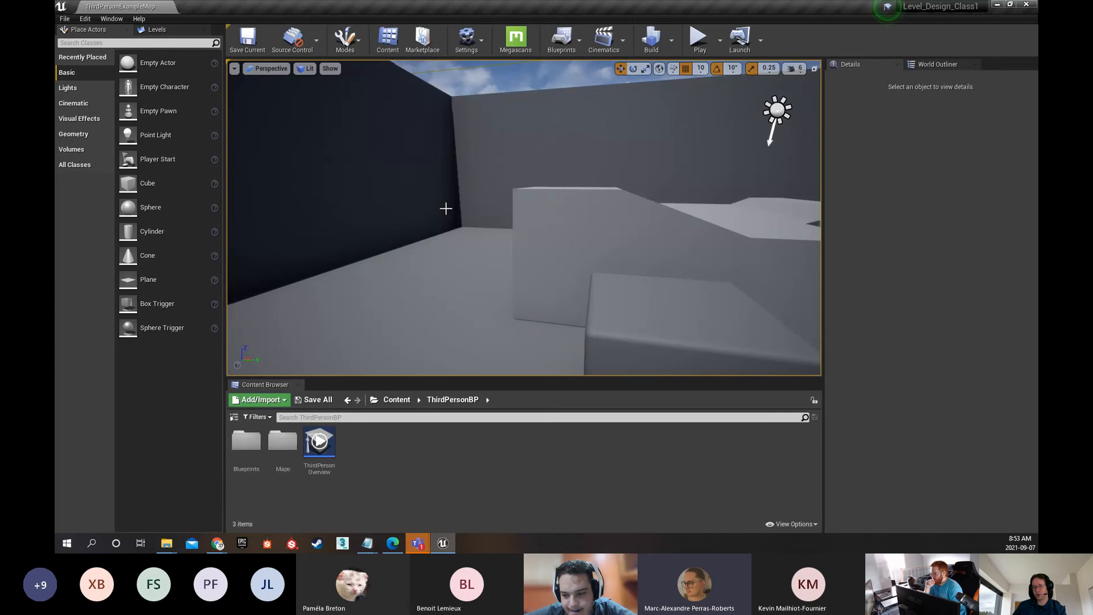
pyautogui.press('s')
pyautogui.press('s')
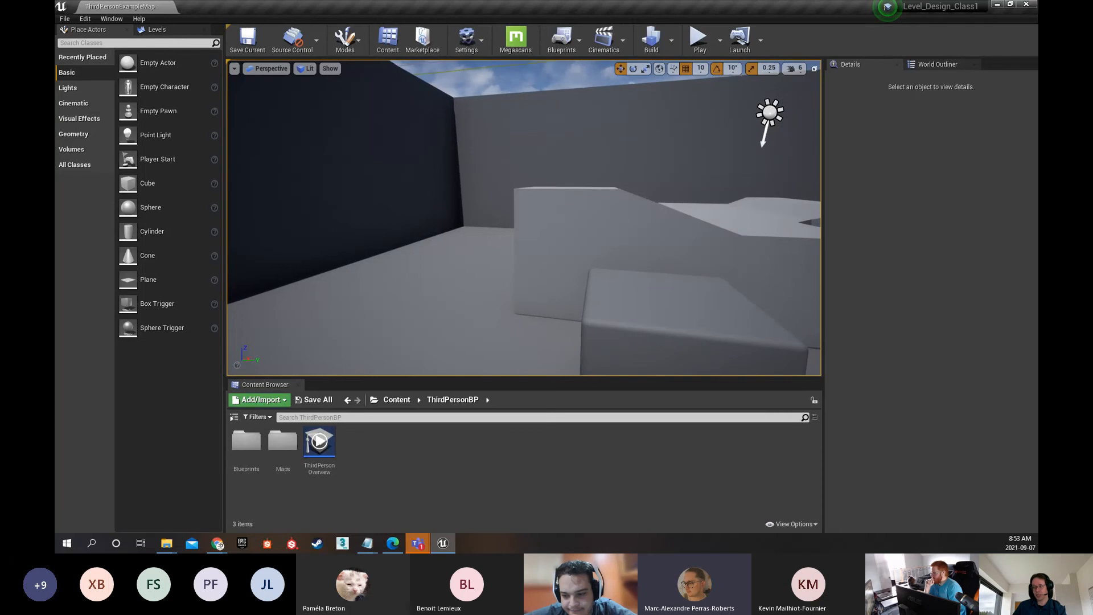
pyautogui.press('s')
pyautogui.press('d')
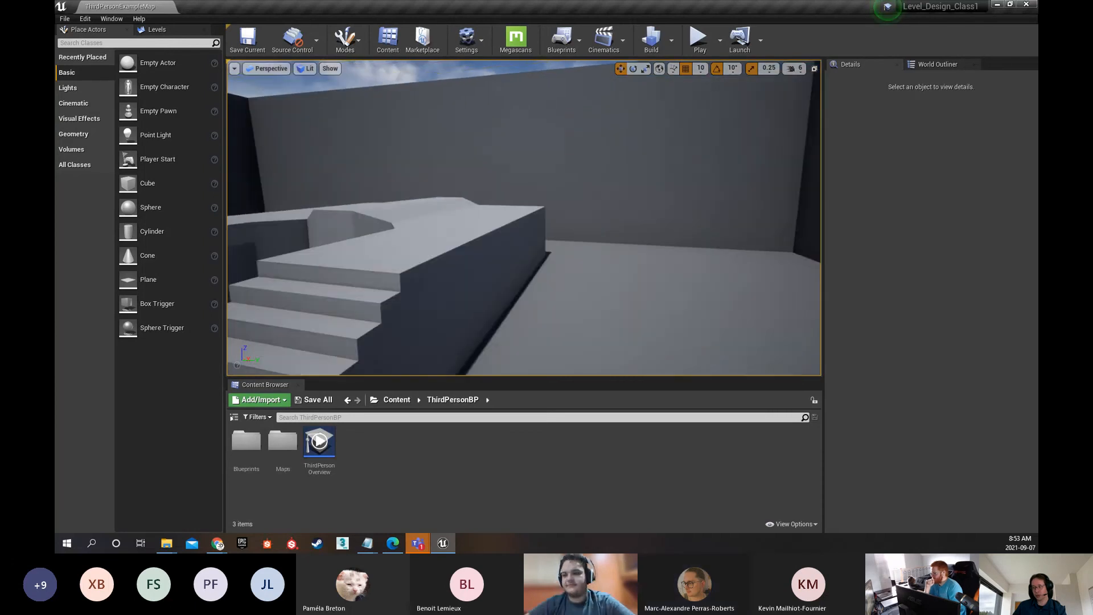
pyautogui.press('a')
pyautogui.press('a')
pyautogui.press('w')
pyautogui.press('s')
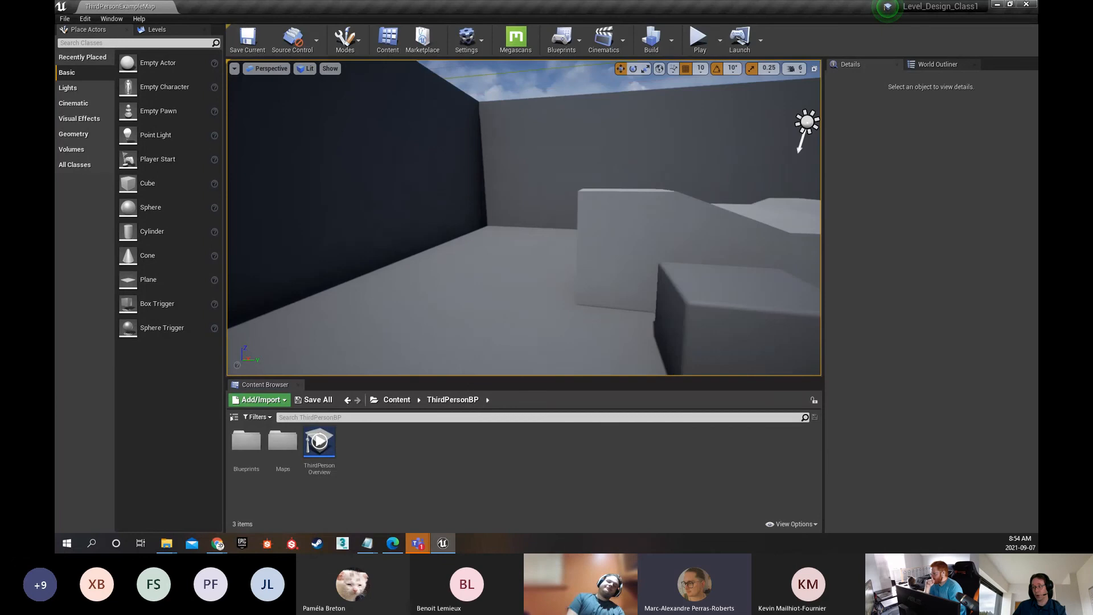
pyautogui.press('w')
pyautogui.moveTo(478, 226); pyautogui.dragTo(621, 339, button='right')
pyautogui.press('e')
pyautogui.press('w')
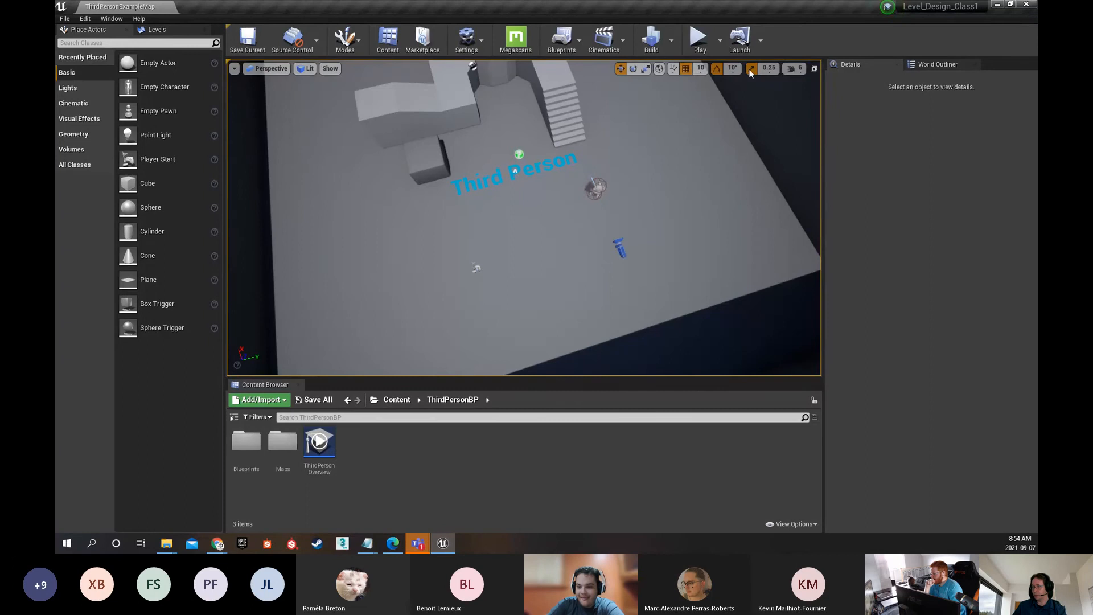
# Set the viewport camera speed to 4 and fly down towards the Third Person floor text
pyautogui.click(794, 68)
pyautogui.moveTo(845, 93)
pyautogui.mouseDown()
pyautogui.moveTo(814, 93)
pyautogui.moveTo(824, 92)
pyautogui.mouseUp()
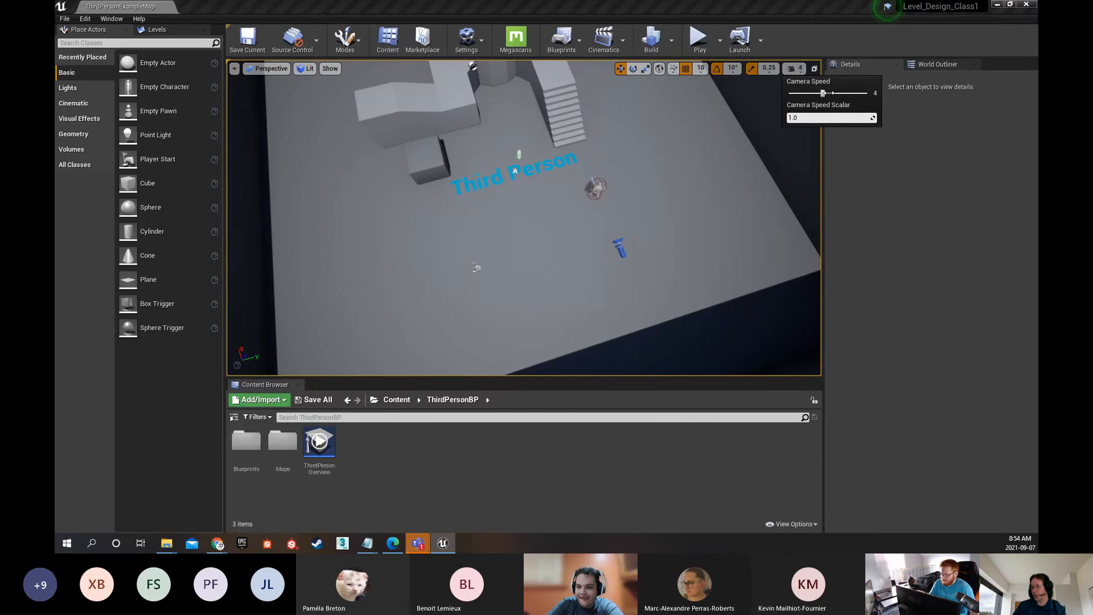
pyautogui.moveTo(655, 194); pyautogui.dragTo(659, 165, button='right')
pyautogui.press('w')
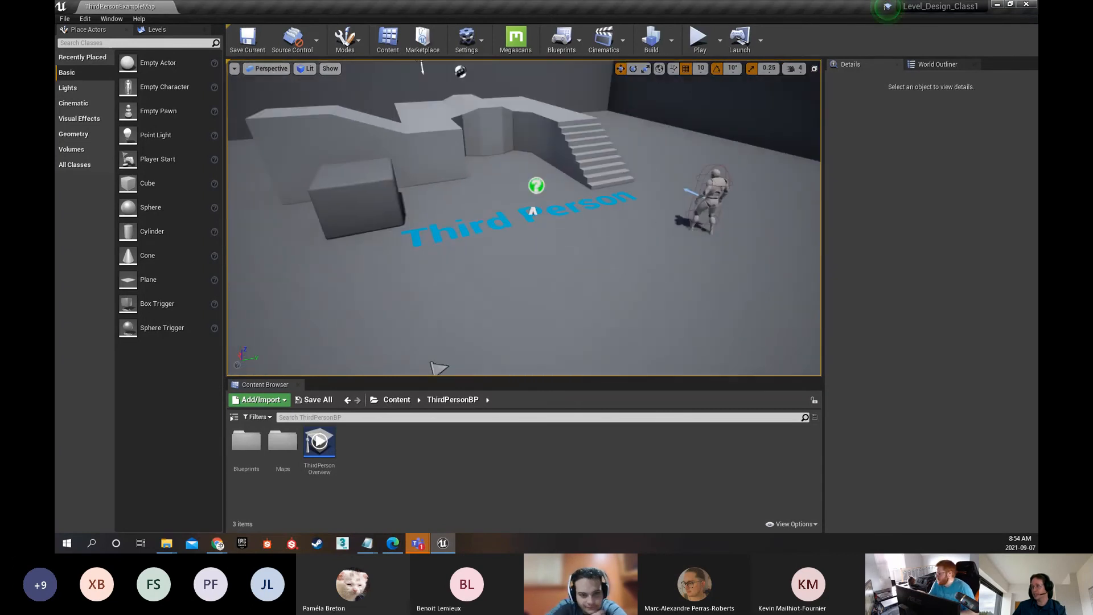
# Set the viewport camera speed to 8 and try it by flying through and beyond the arena walls
pyautogui.click(796, 70)
pyautogui.moveTo(824, 93); pyautogui.dragTo(860, 90)
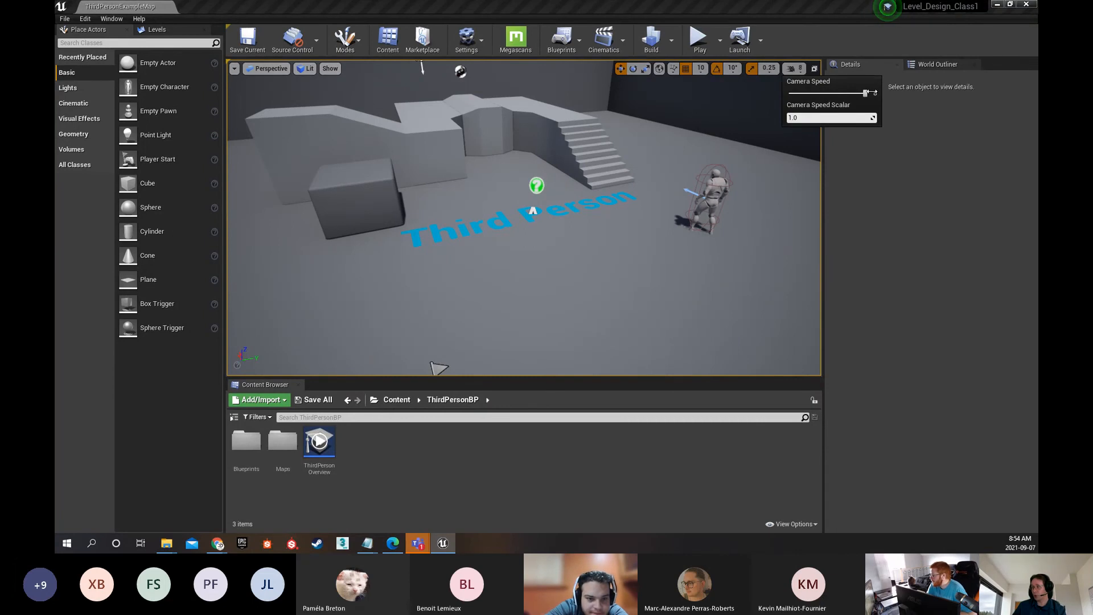
pyautogui.moveTo(684, 188); pyautogui.dragTo(814, 159, button='right')
pyautogui.press('w')
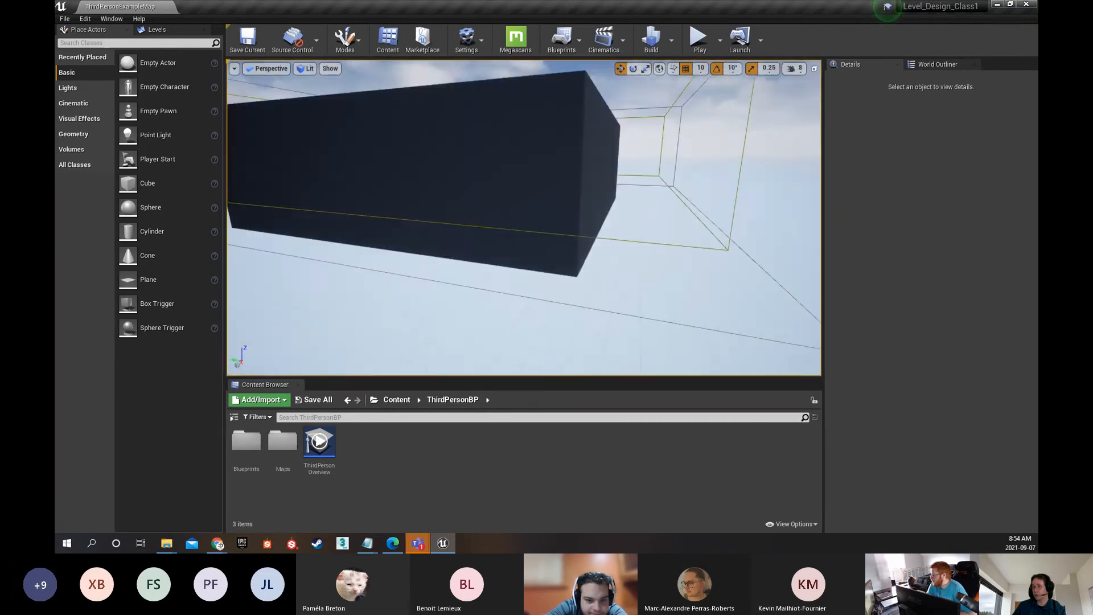
pyautogui.press('w')
pyautogui.moveTo(573, 230); pyautogui.dragTo(419, 248, button='right')
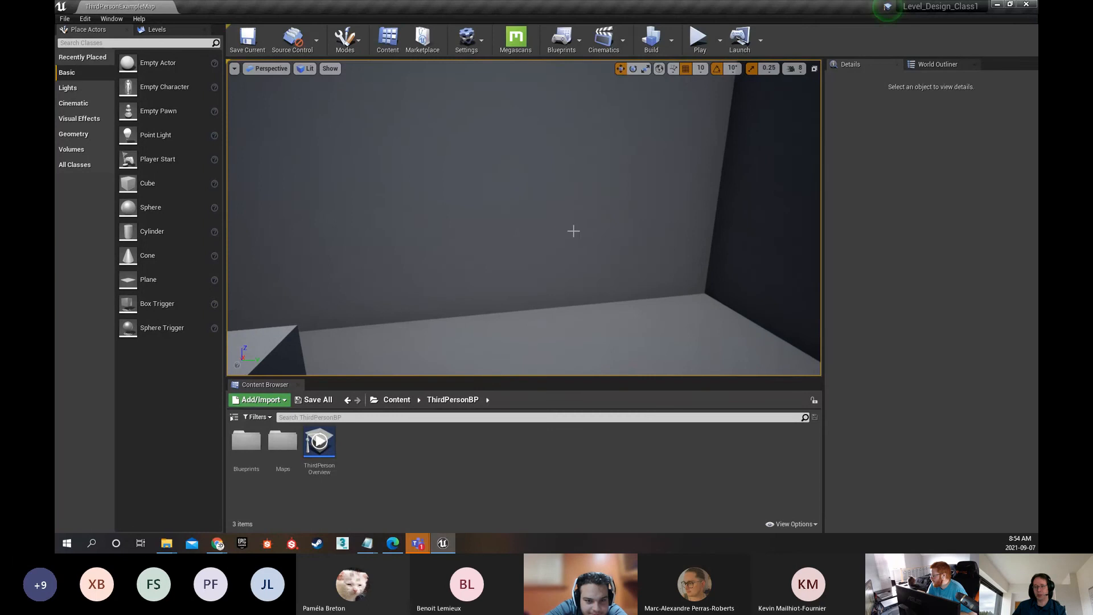
pyautogui.moveTo(707, 154); pyautogui.dragTo(815, 137, button='right')
pyautogui.press('w')
pyautogui.moveTo(593, 270); pyautogui.dragTo(575, 312, button='right')
pyautogui.press('w')
pyautogui.moveTo(560, 268); pyautogui.dragTo(738, 296, button='right')
pyautogui.moveTo(601, 315); pyautogui.dragTo(626, 199)
# Reset the viewport camera speed to 4 and return the view to the inside of the arena
pyautogui.click(796, 69)
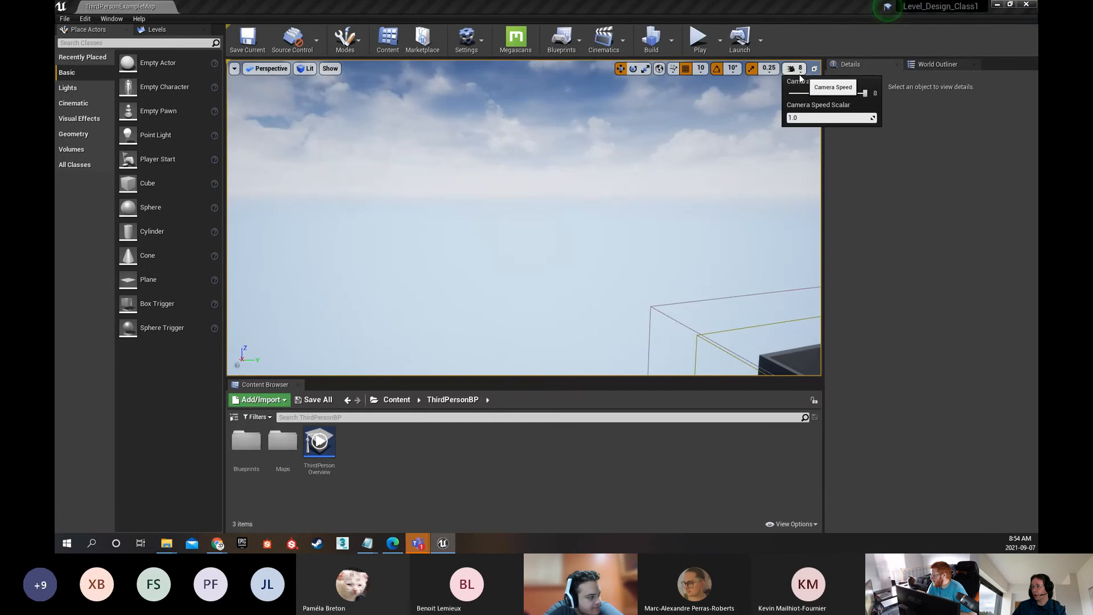
pyautogui.moveTo(866, 93); pyautogui.dragTo(820, 92)
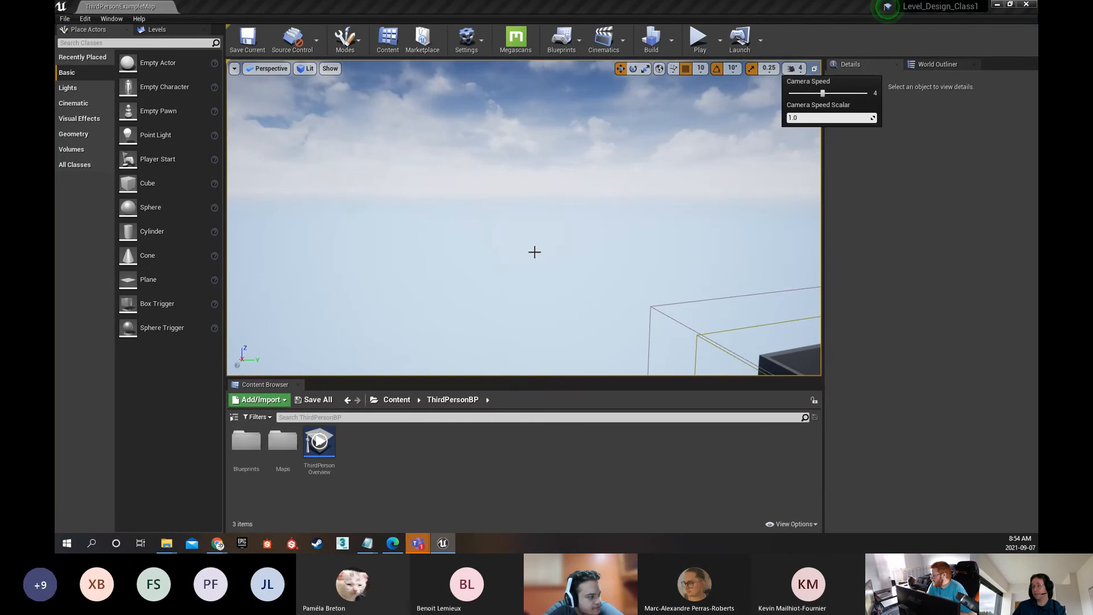
pyautogui.moveTo(535, 252); pyautogui.dragTo(592, 338, button='right')
pyautogui.press('w')
pyautogui.press('w')
pyautogui.press('w')
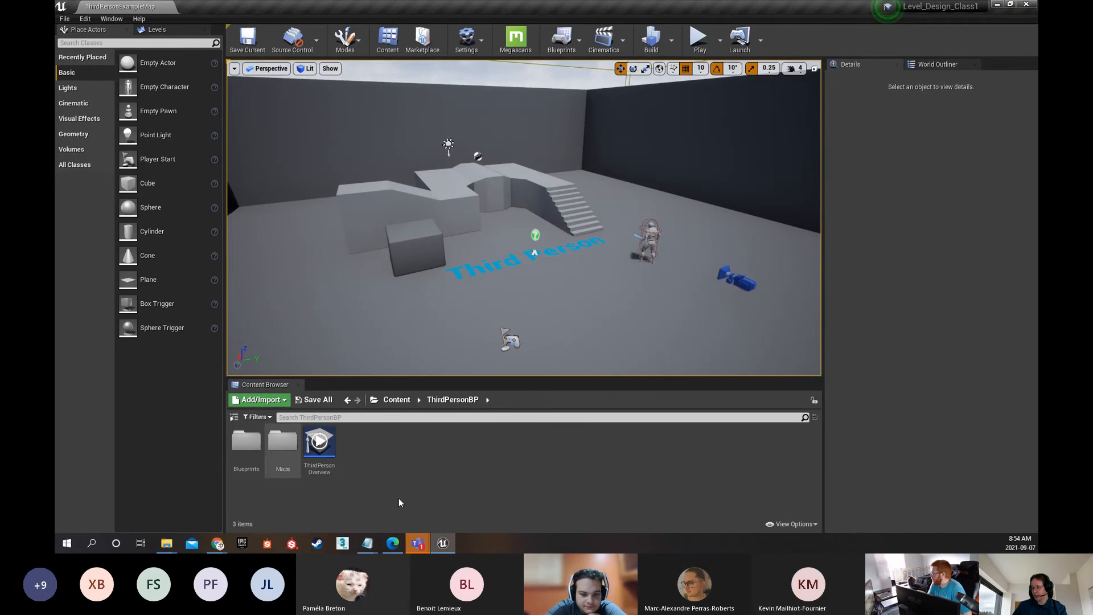
# Move the dark cube in front of the ramp along Y to -310 and rotate it to 90° about Z
pyautogui.moveTo(505, 171); pyautogui.dragTo(474, 147, button='right')
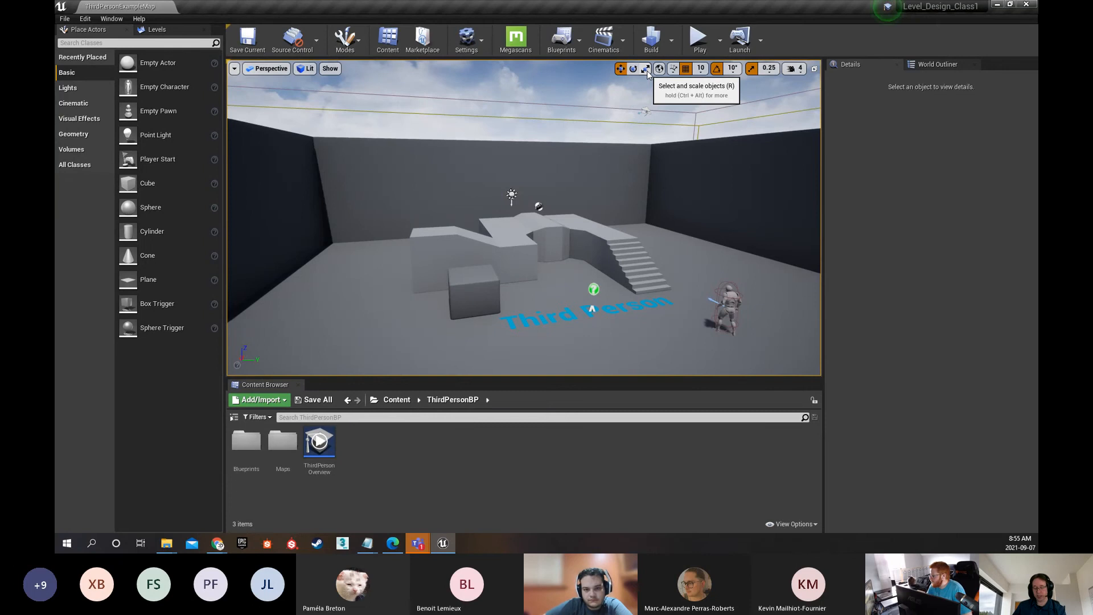
pyautogui.click(485, 291)
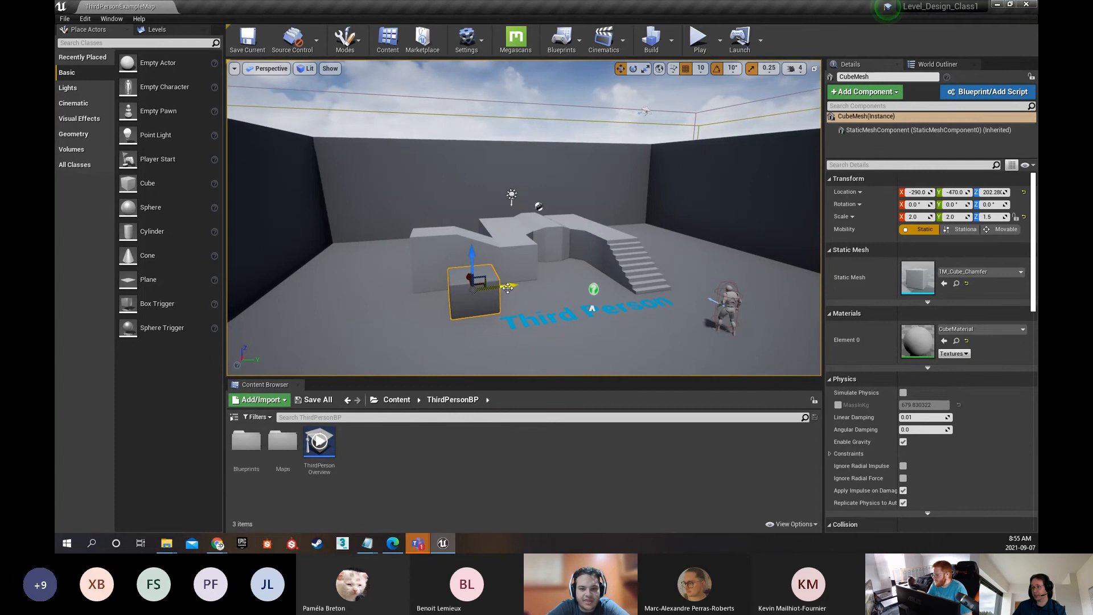
pyautogui.moveTo(508, 288); pyautogui.dragTo(536, 281)
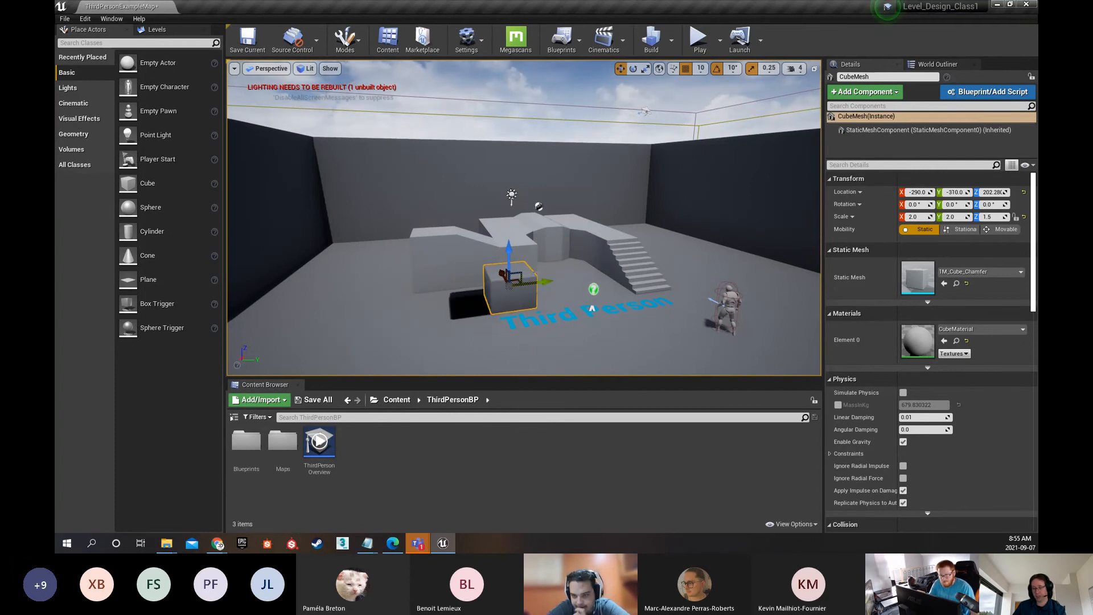
pyautogui.press('e')
pyautogui.moveTo(502, 315); pyautogui.dragTo(512, 284)
# Scale the selected cube along Z to 2.5
pyautogui.press('r')
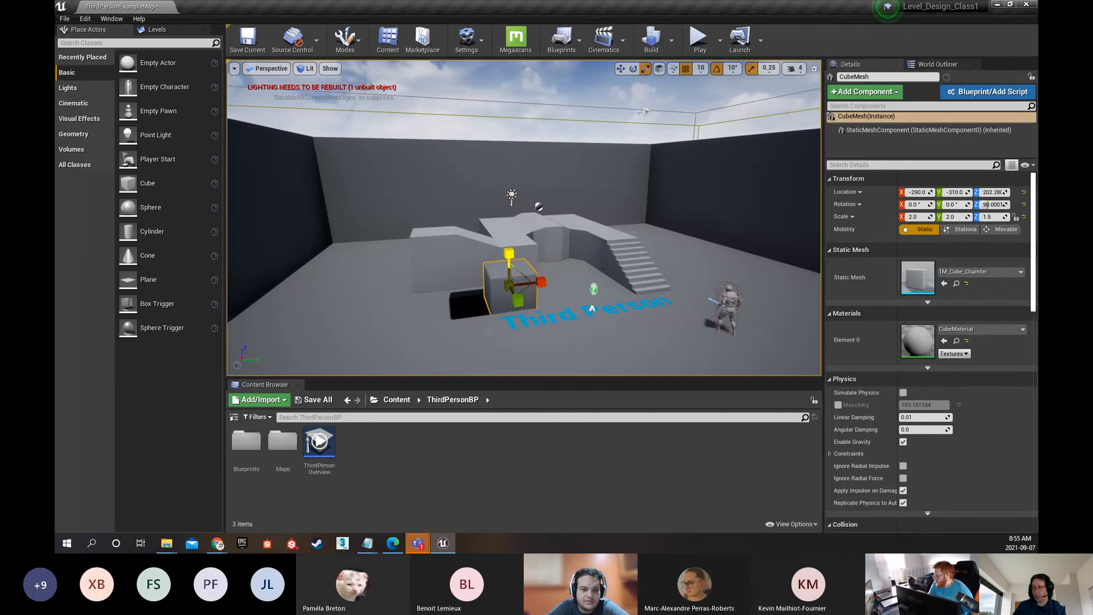
pyautogui.moveTo(509, 253)
pyautogui.mouseDown()
pyautogui.moveTo(509, 205)
pyautogui.moveTo(509, 259)
pyautogui.moveTo(509, 239)
pyautogui.mouseUp()
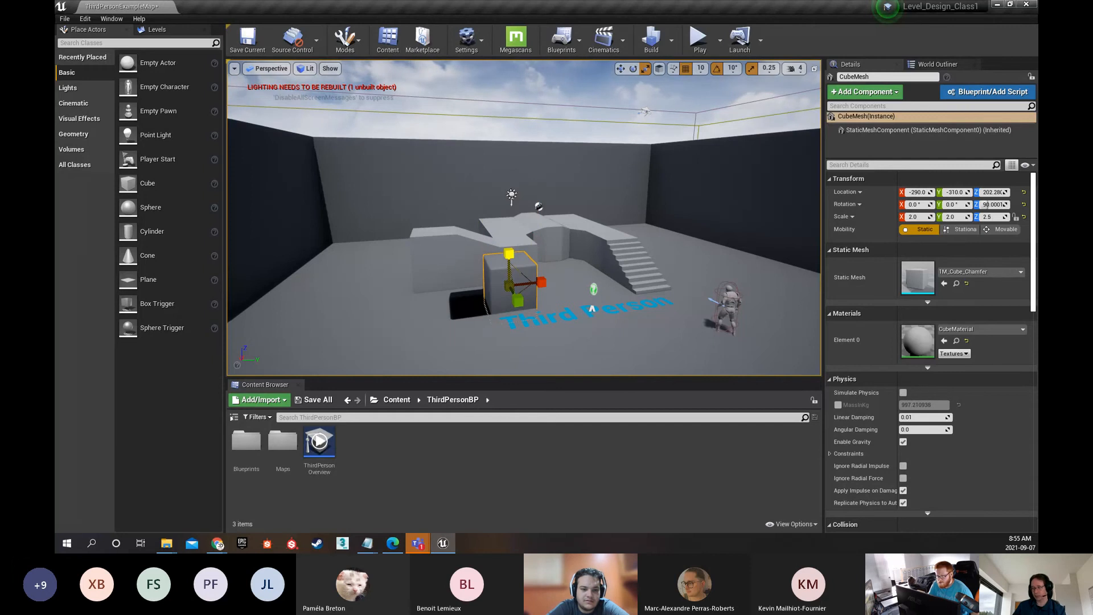
# Undo the cube's last scale, rotation and move changes
pyautogui.hotkey('ctrl', 'z')
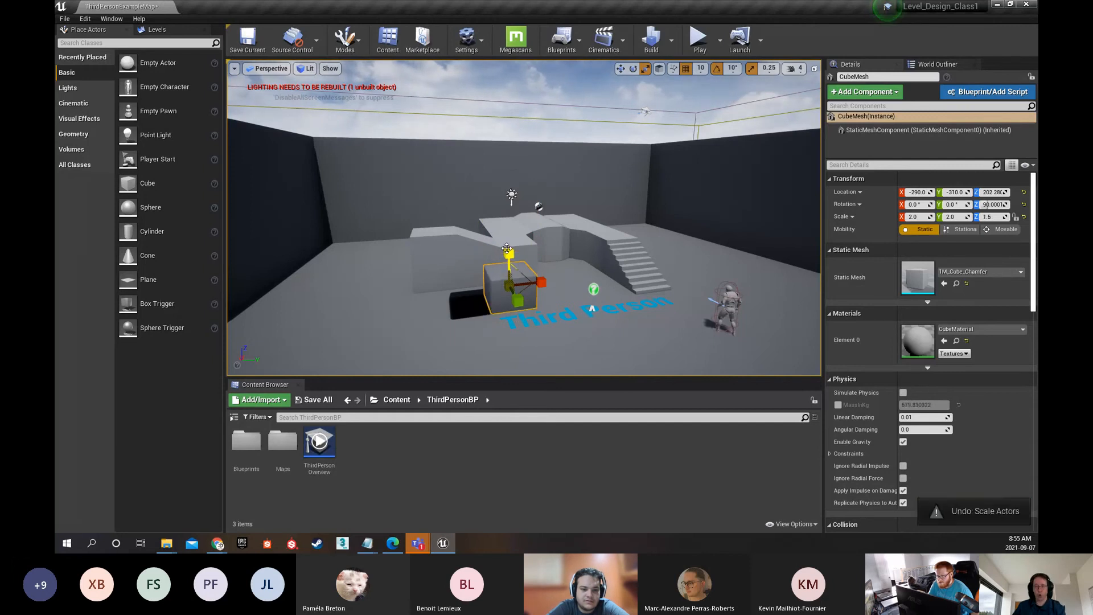
pyautogui.hotkey('ctrl', 'z')
pyautogui.hotkey('ctrl', 'z')
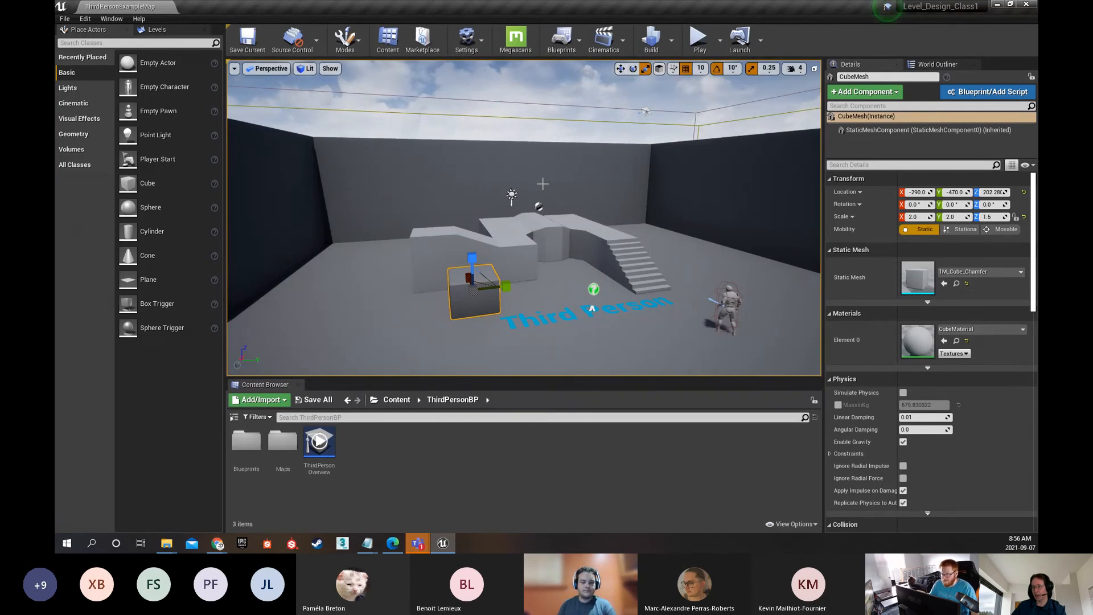
# Cycle the selected cube's gizmo repeatedly through the move, rotate and scale modes
pyautogui.press('w')
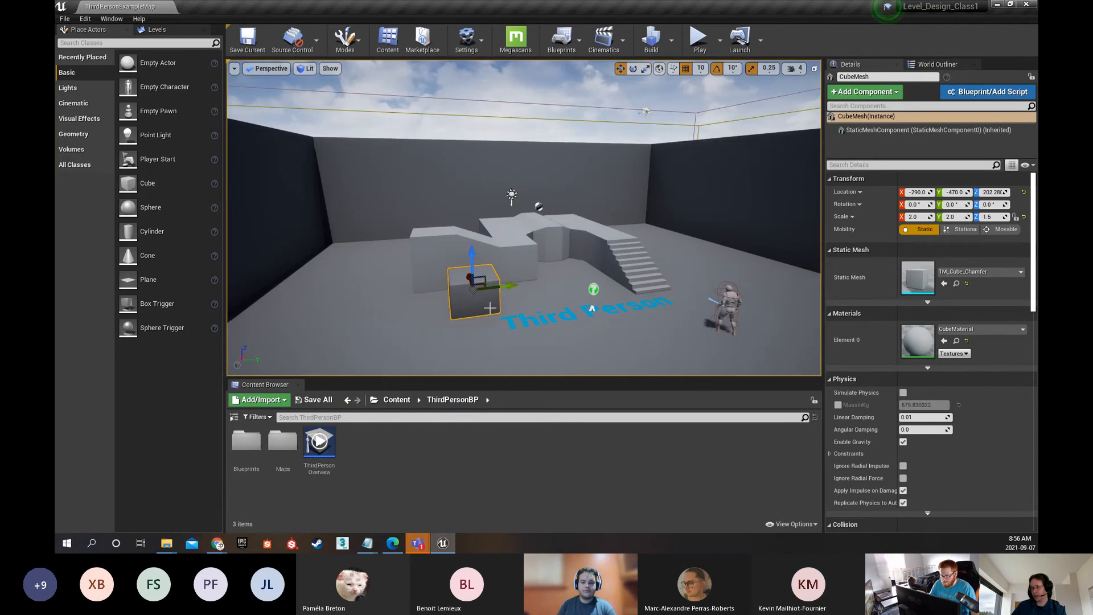
pyautogui.press('e')
pyautogui.press('r')
pyautogui.press('w')
pyautogui.press('e')
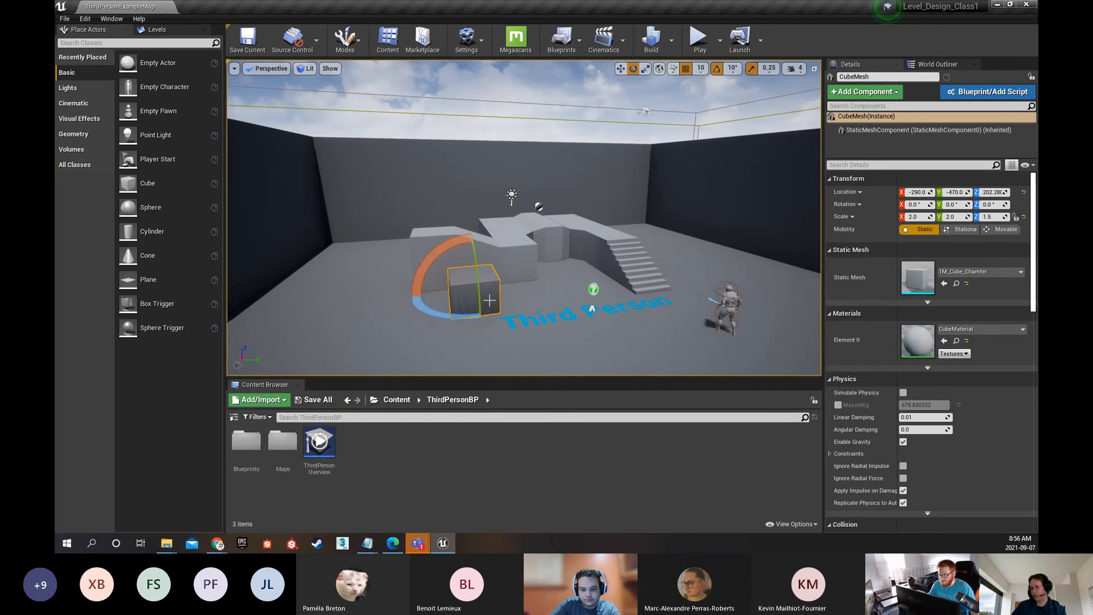
pyautogui.press('r')
pyautogui.press('e')
pyautogui.press('w')
# Reselect the dark cube and alternate its gizmo between rotate and scale, ending on scale
pyautogui.click(634, 69)
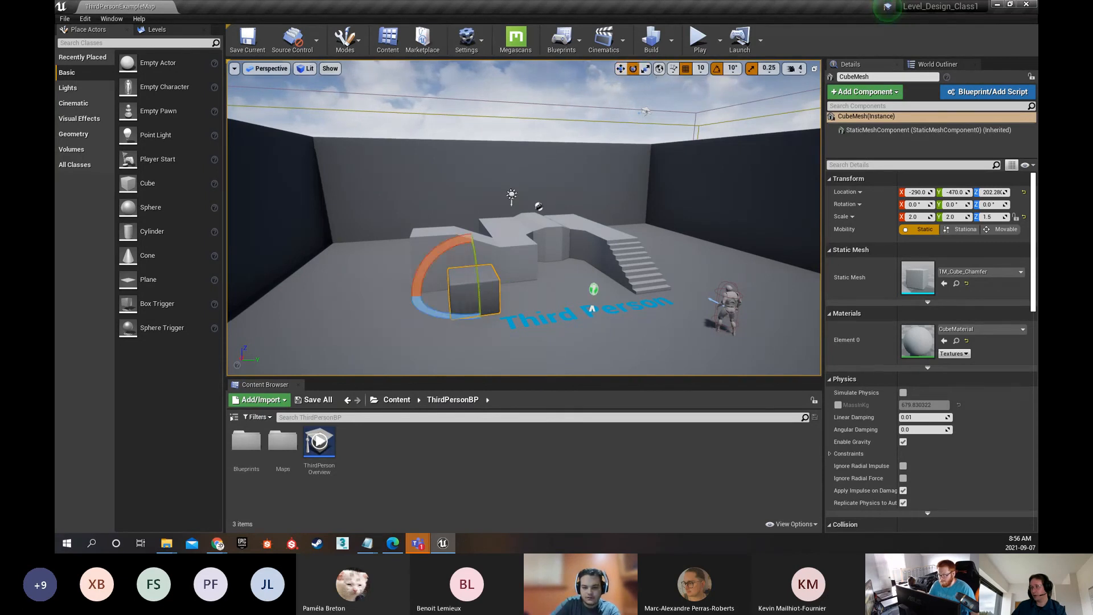
pyautogui.click(646, 75)
pyautogui.click(647, 70)
pyautogui.click(633, 69)
pyautogui.press('w')
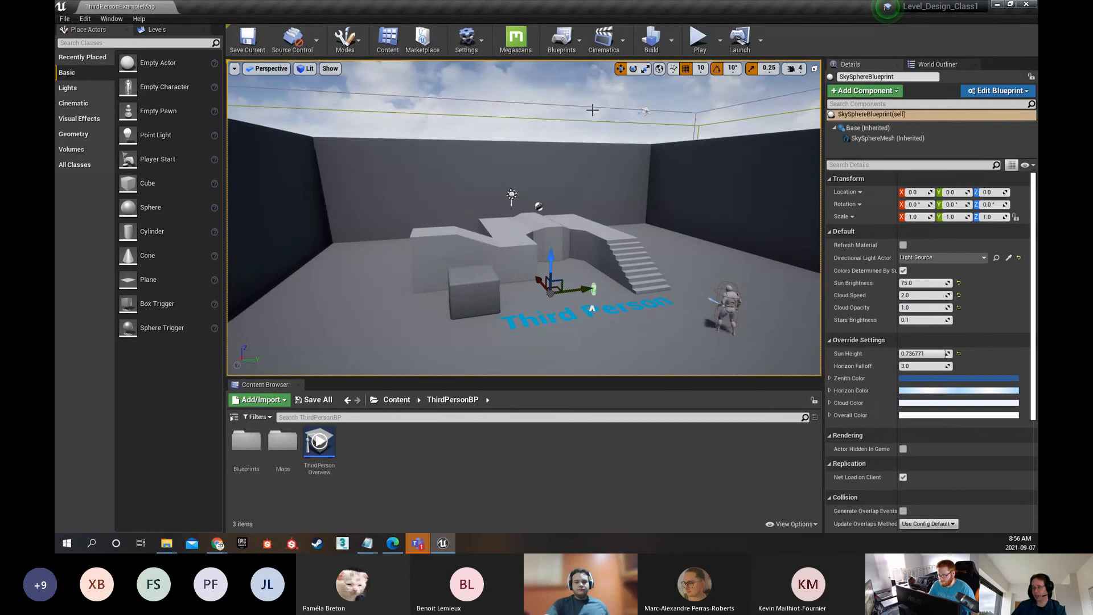
pyautogui.click(474, 292)
pyautogui.click(634, 69)
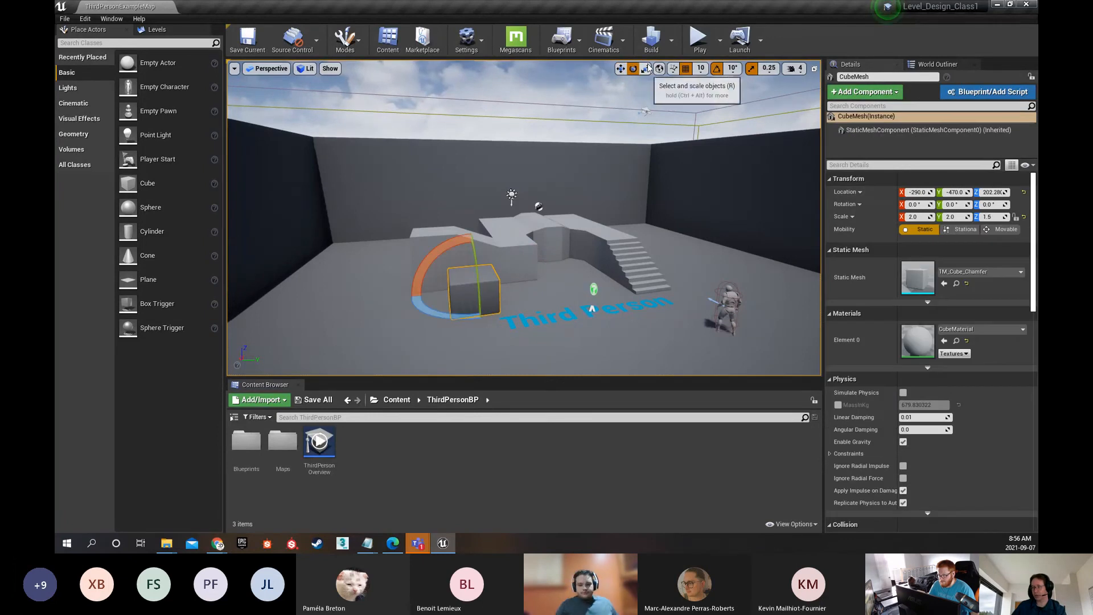
pyautogui.click(646, 69)
pyautogui.click(634, 69)
pyautogui.click(646, 69)
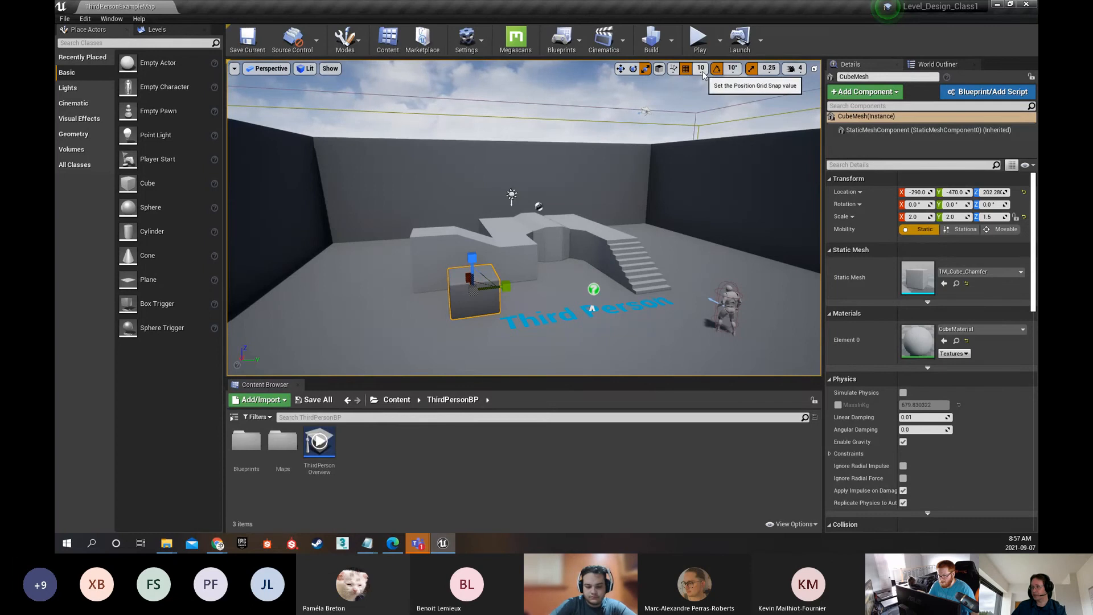
# Activate the Move tool on the cube and toggle position grid snapping off and back on
pyautogui.moveTo(591, 261); pyautogui.dragTo(591, 305, button='right')
pyautogui.moveTo(548, 232); pyautogui.dragTo(478, 260, button='right')
pyautogui.press('w')
pyautogui.press('w')
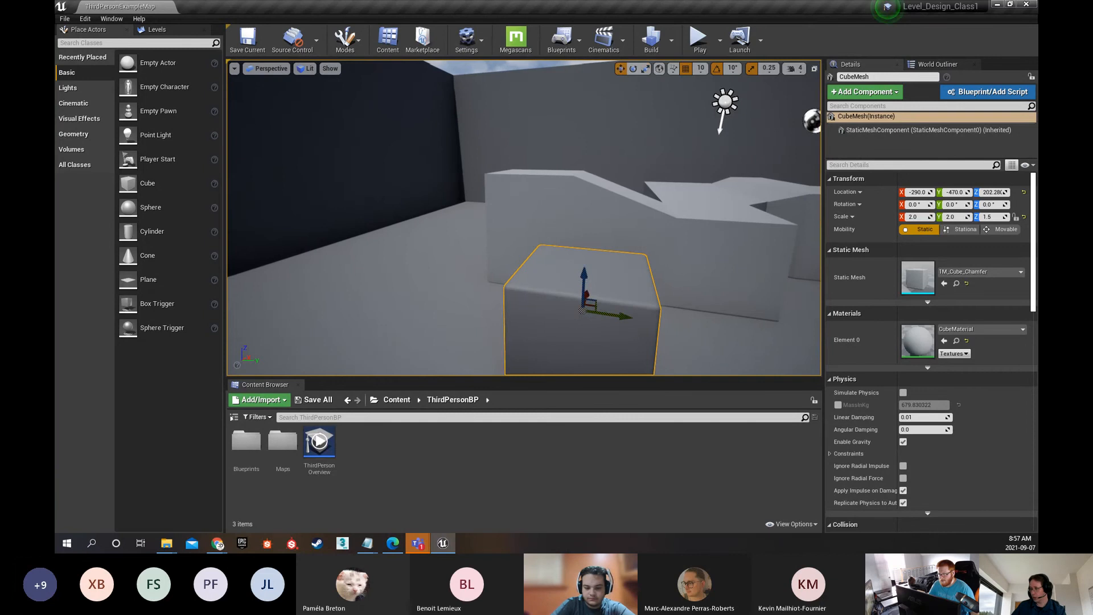
pyautogui.moveTo(548, 232); pyautogui.dragTo(603, 275, button='right')
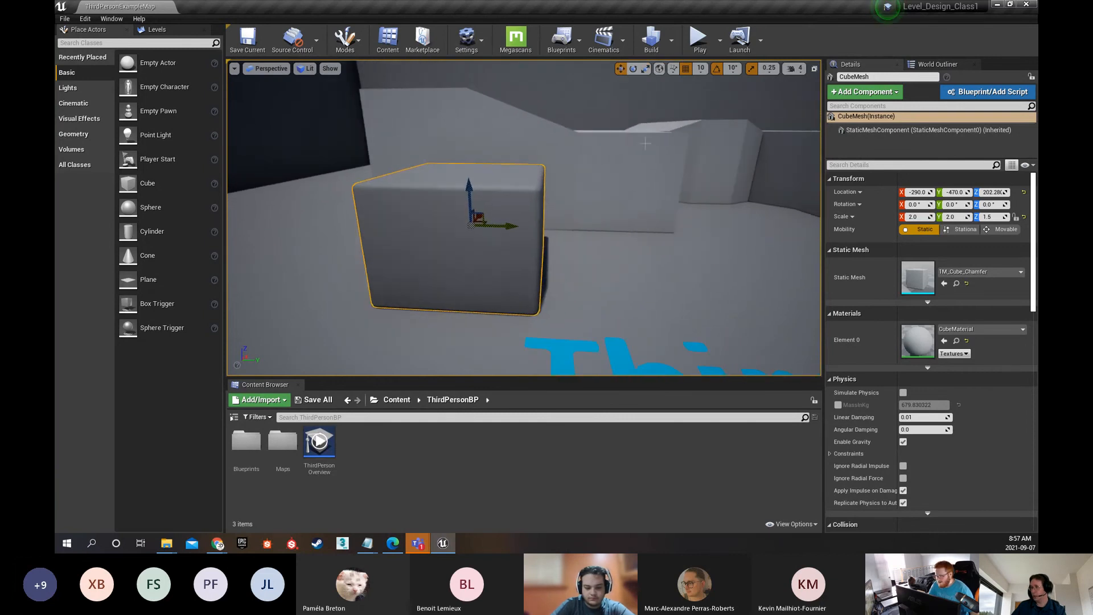
pyautogui.click(685, 69)
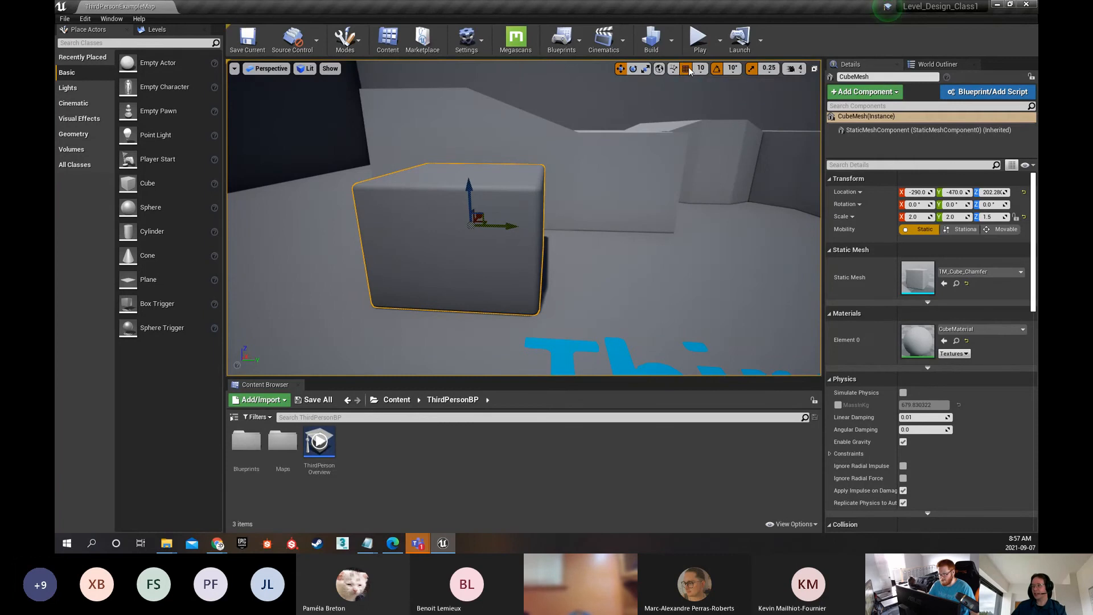
pyautogui.click(687, 69)
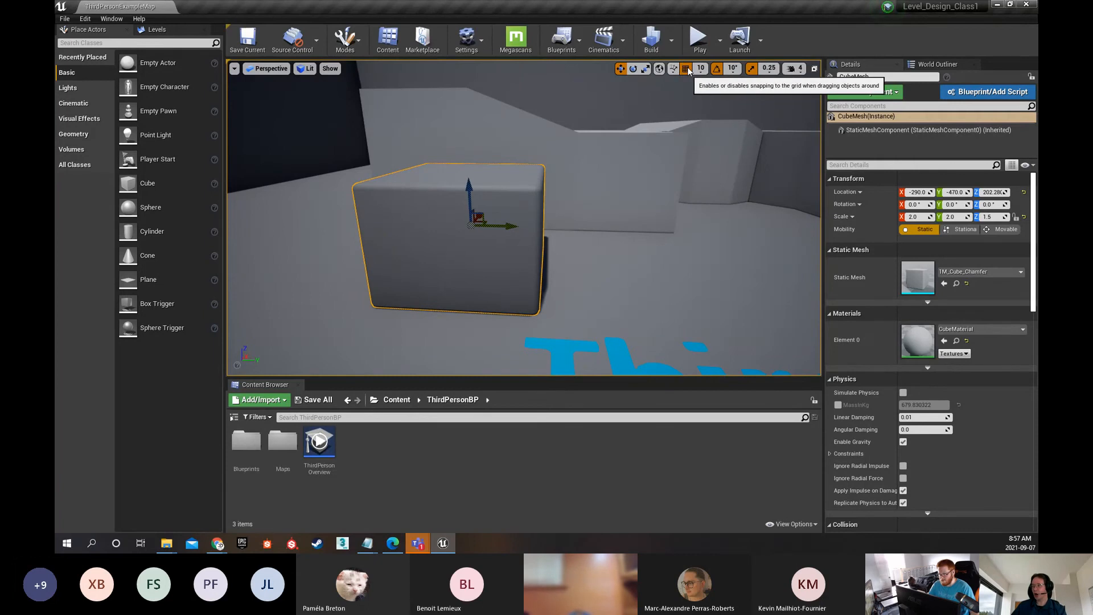
# Switch the cube's gizmo between scale, rotate and move, ending on the Move tool
pyautogui.click(646, 70)
pyautogui.click(633, 69)
pyautogui.click(621, 69)
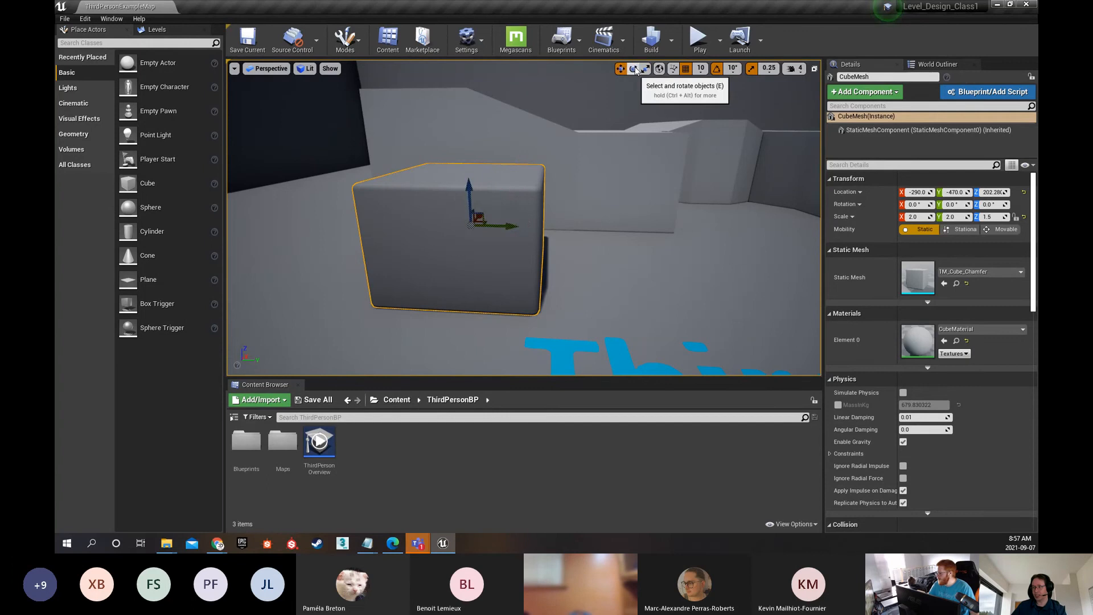
pyautogui.click(633, 69)
pyautogui.press('w')
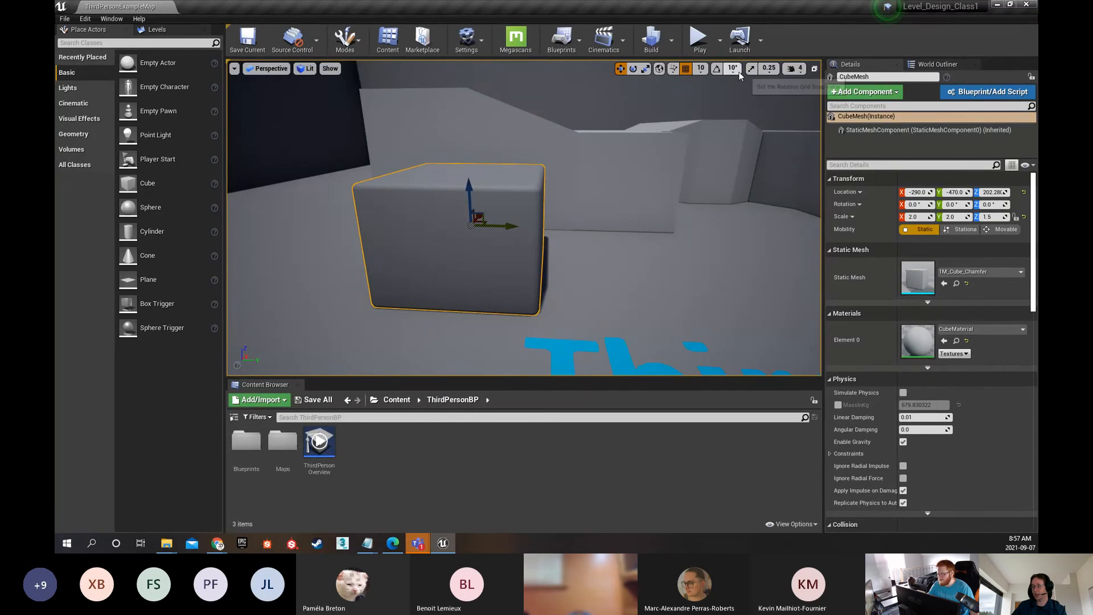
# Turn rotation and scale snapping back on, keeping position grid snapping enabled
pyautogui.click(717, 69)
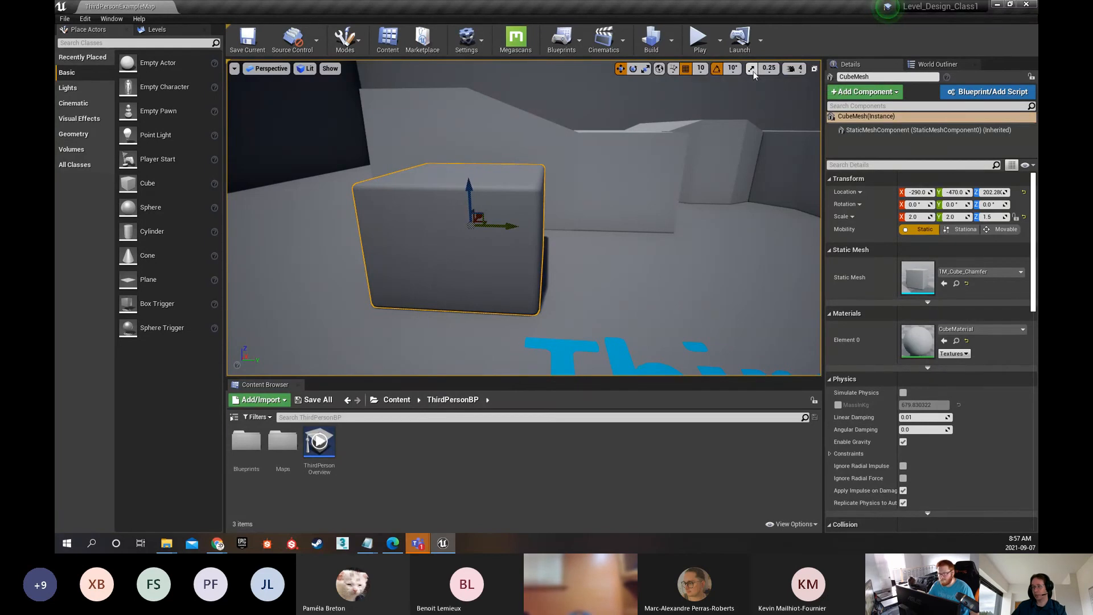
pyautogui.click(752, 69)
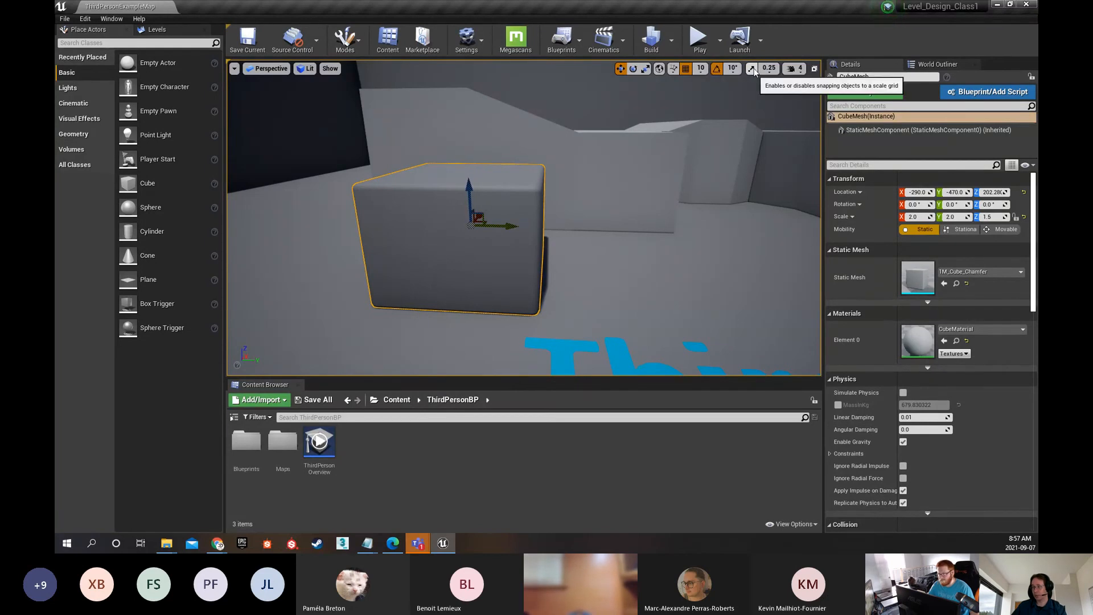
pyautogui.click(686, 70)
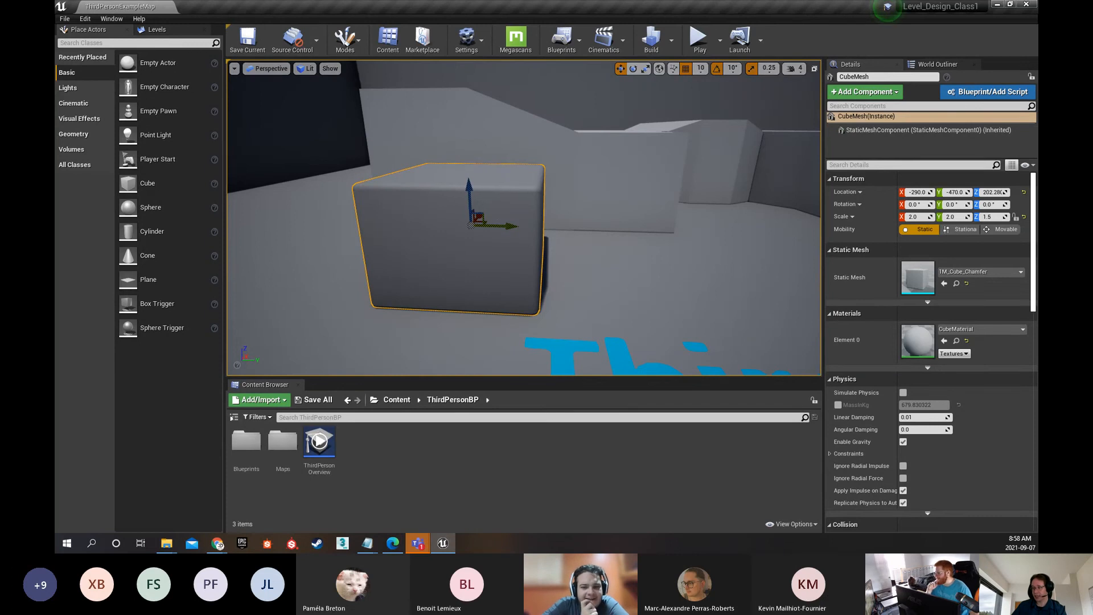
# Move the cube along Y to -410 using the 10-unit position snap
pyautogui.press('w')
pyautogui.moveTo(495, 210); pyautogui.dragTo(500, 244, button='right')
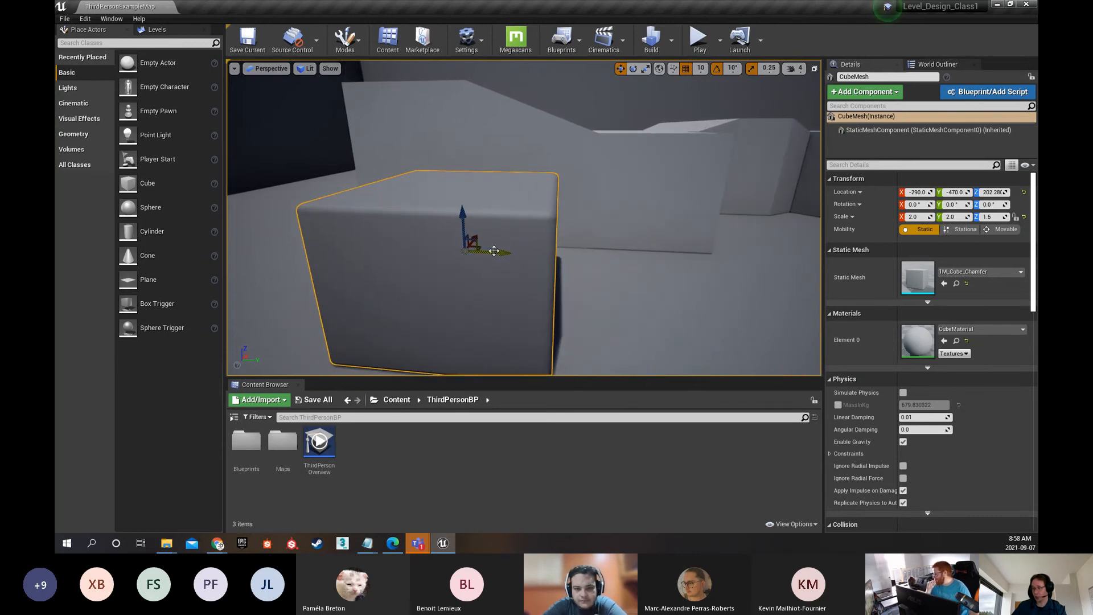
pyautogui.moveTo(496, 252); pyautogui.dragTo(548, 239)
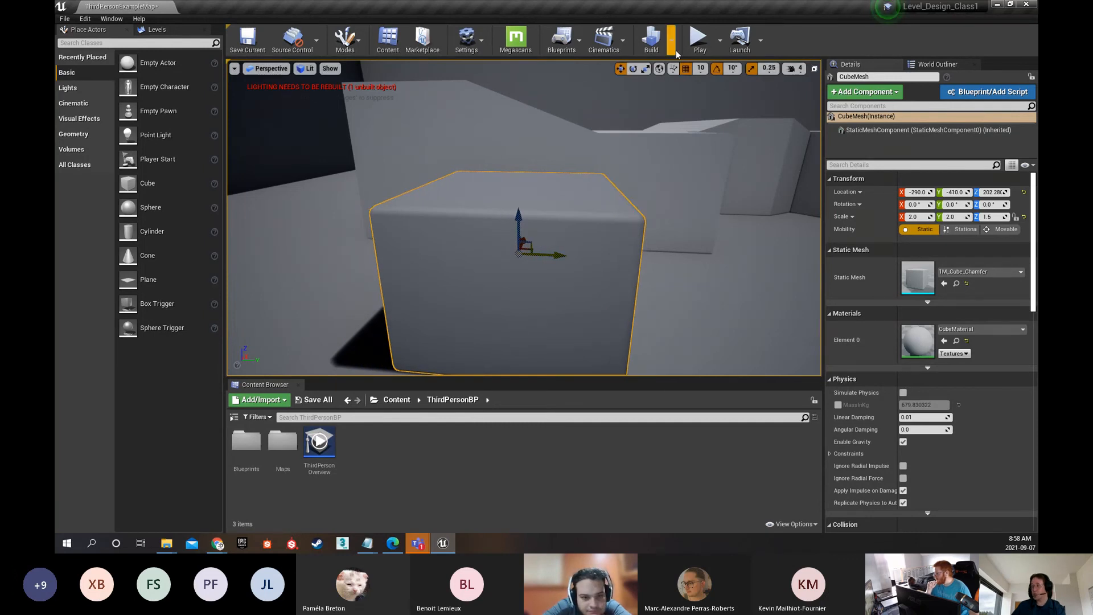
# Set the position snap size to 5 and move the cube along Y to -385
pyautogui.click(701, 67)
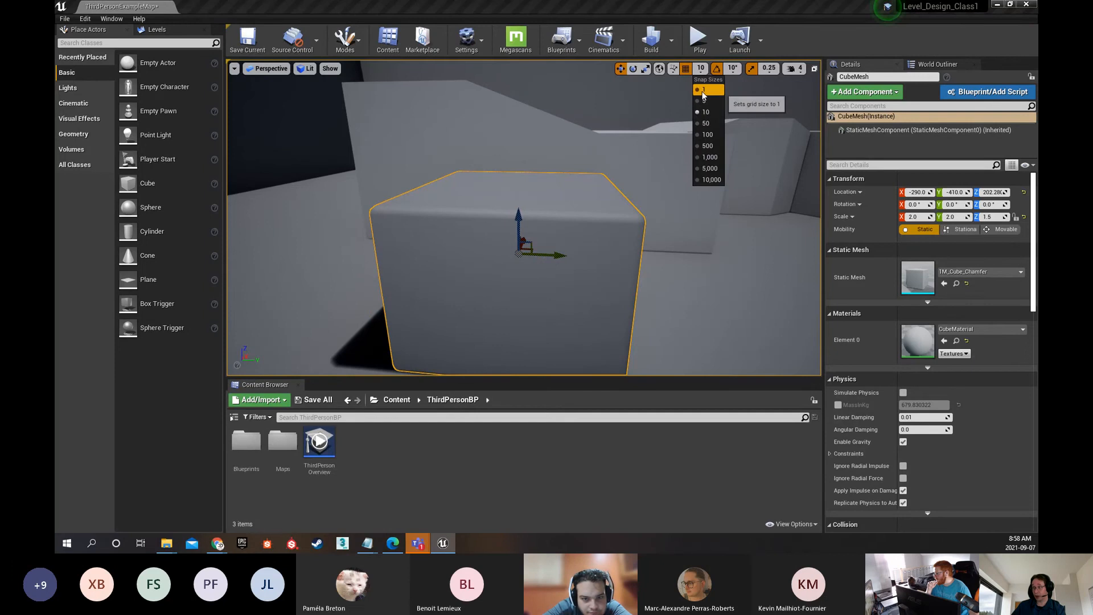
pyautogui.click(705, 101)
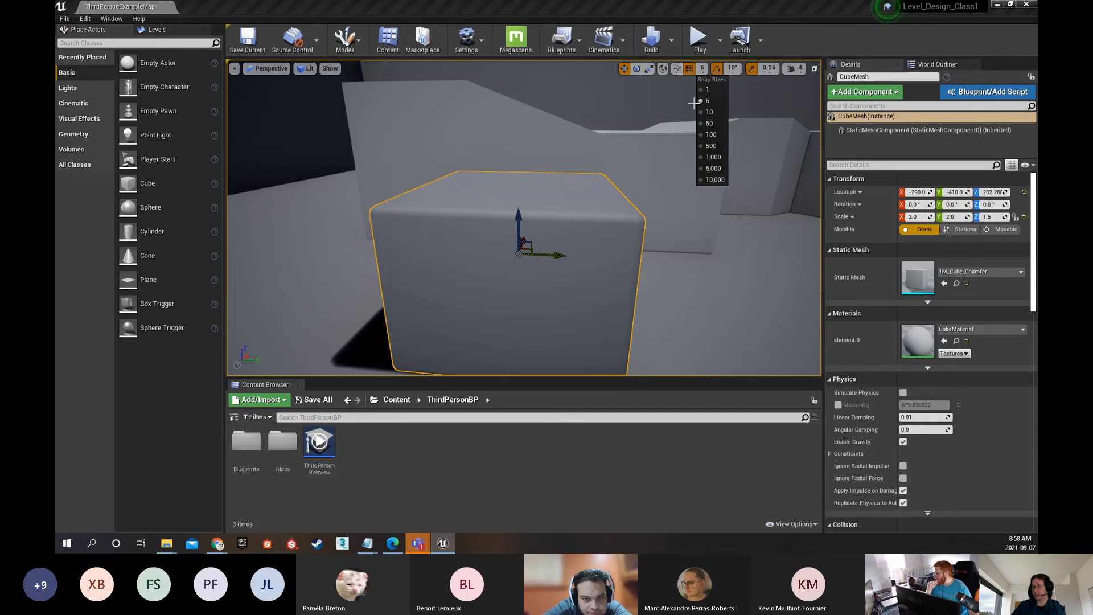
pyautogui.moveTo(547, 252); pyautogui.dragTo(570, 251)
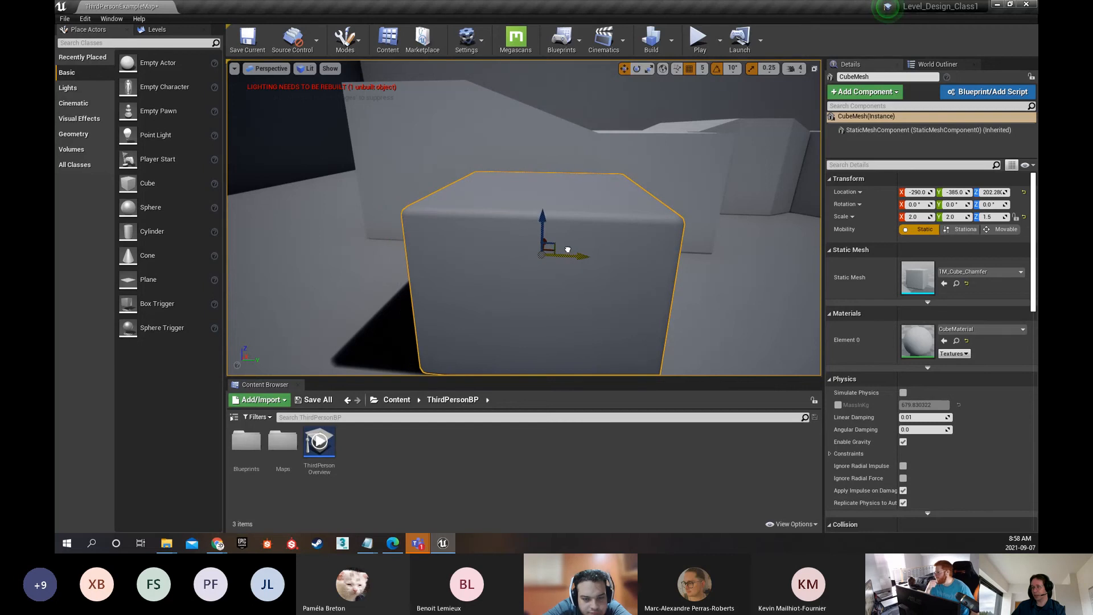
# Set the position snap size to 1 and move the cube along Y to -374
pyautogui.click(702, 69)
pyautogui.click(712, 90)
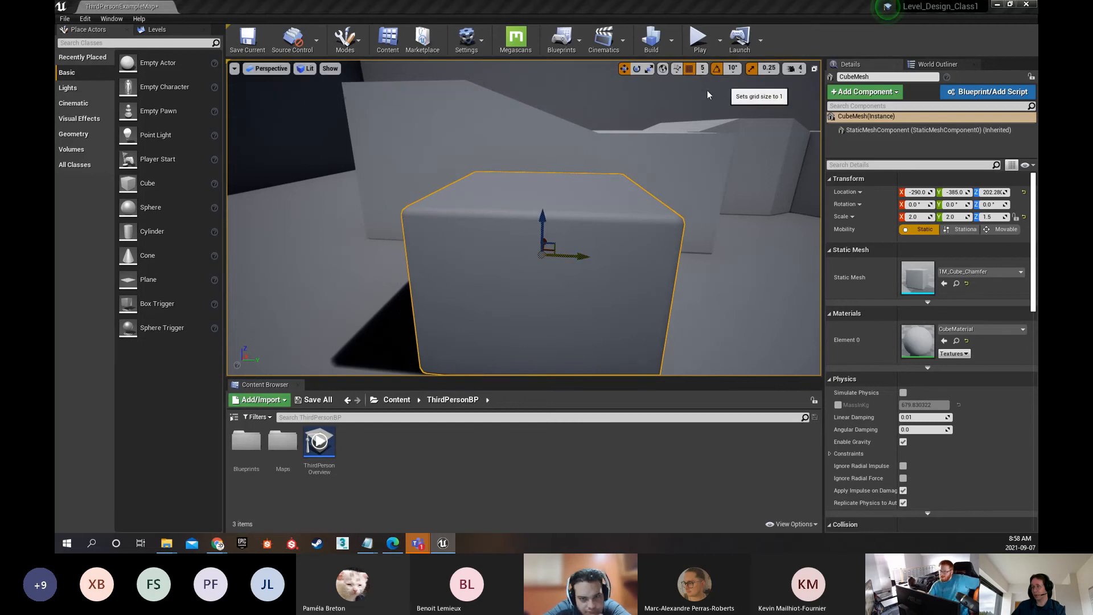
pyautogui.moveTo(568, 251); pyautogui.dragTo(584, 250)
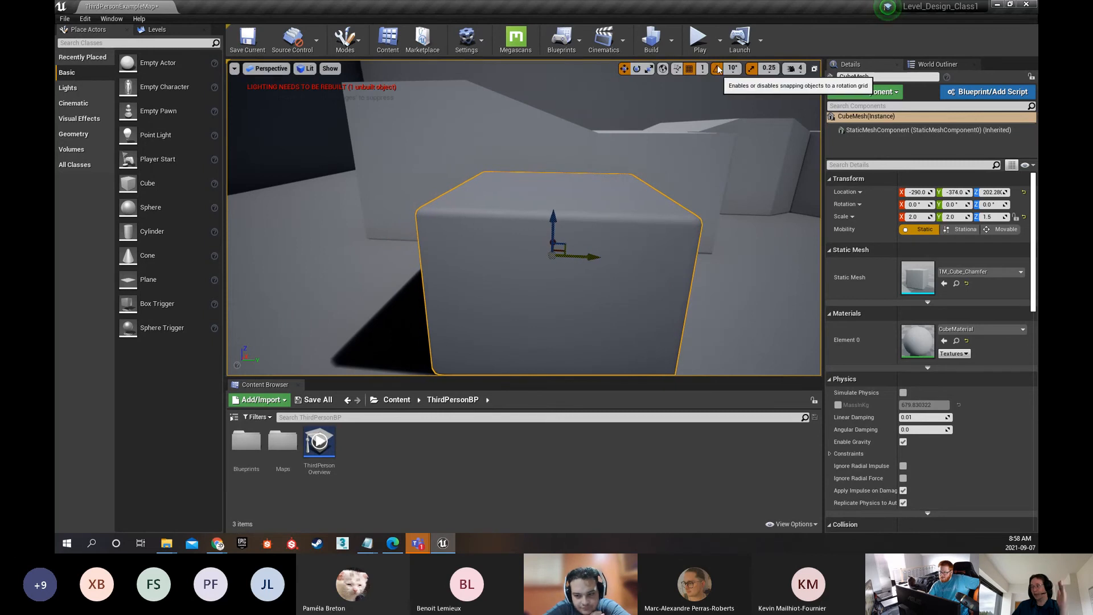
# Set the position snap size to 100 and move the cube back and forth along Y, ending at -474
pyautogui.click(702, 69)
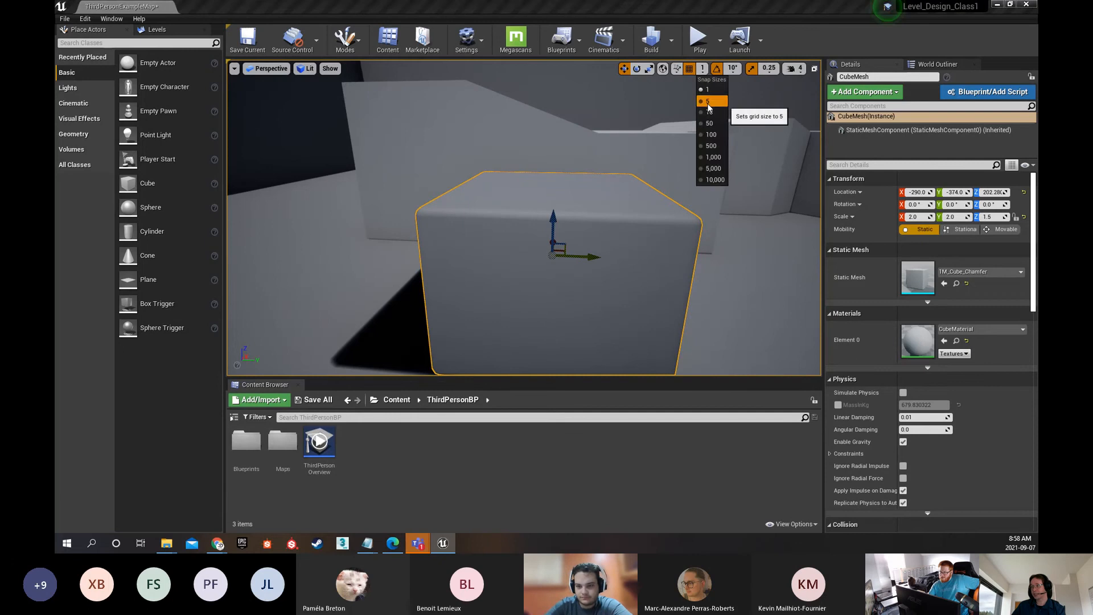
pyautogui.click(708, 101)
pyautogui.click(704, 68)
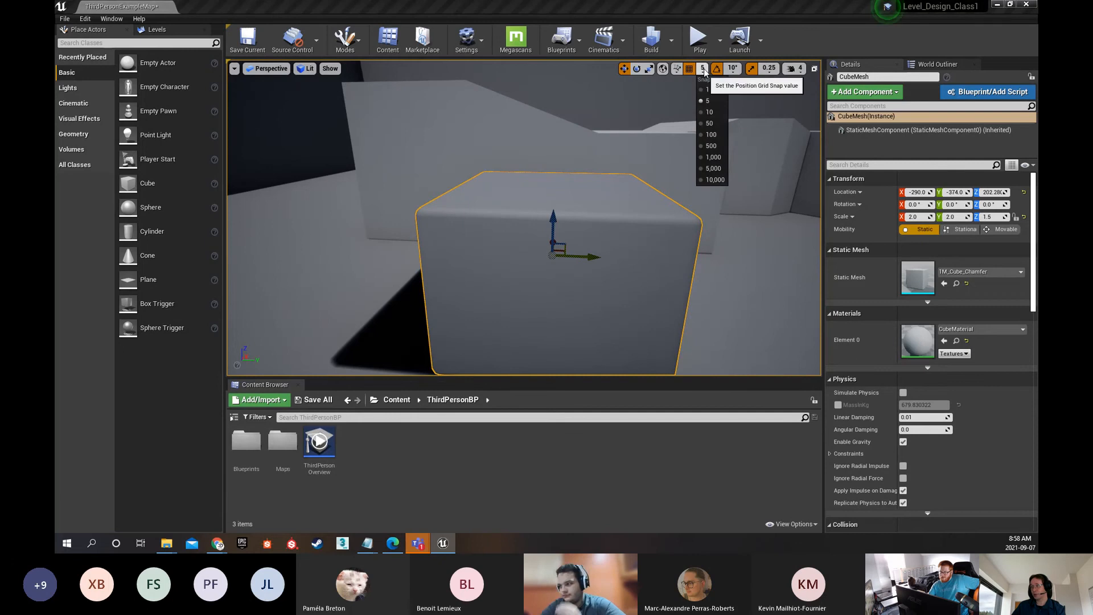
pyautogui.click(711, 135)
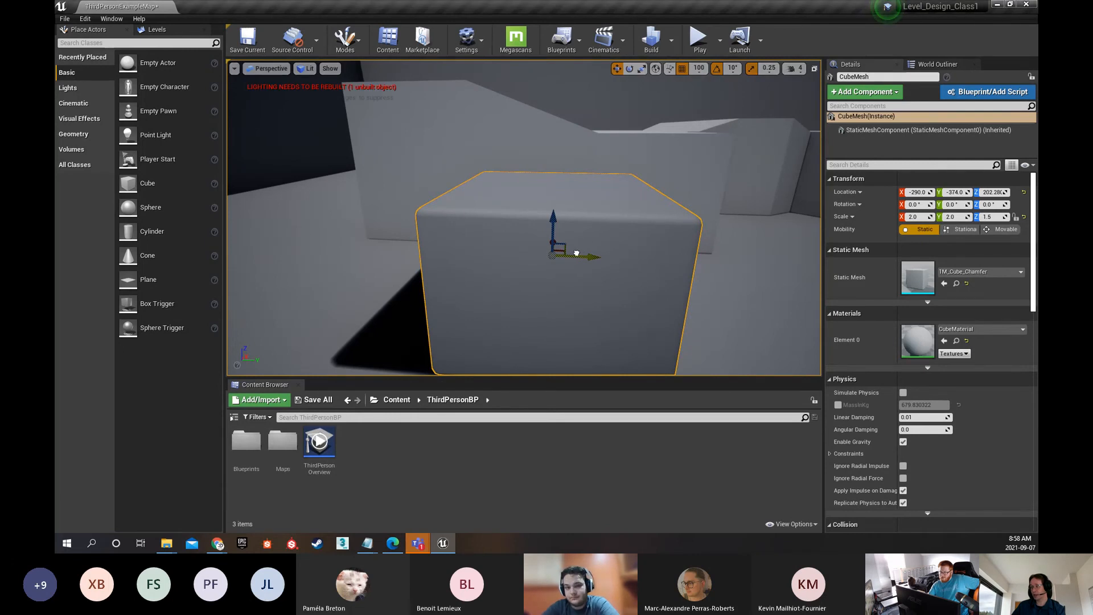
pyautogui.moveTo(576, 254); pyautogui.dragTo(363, 261)
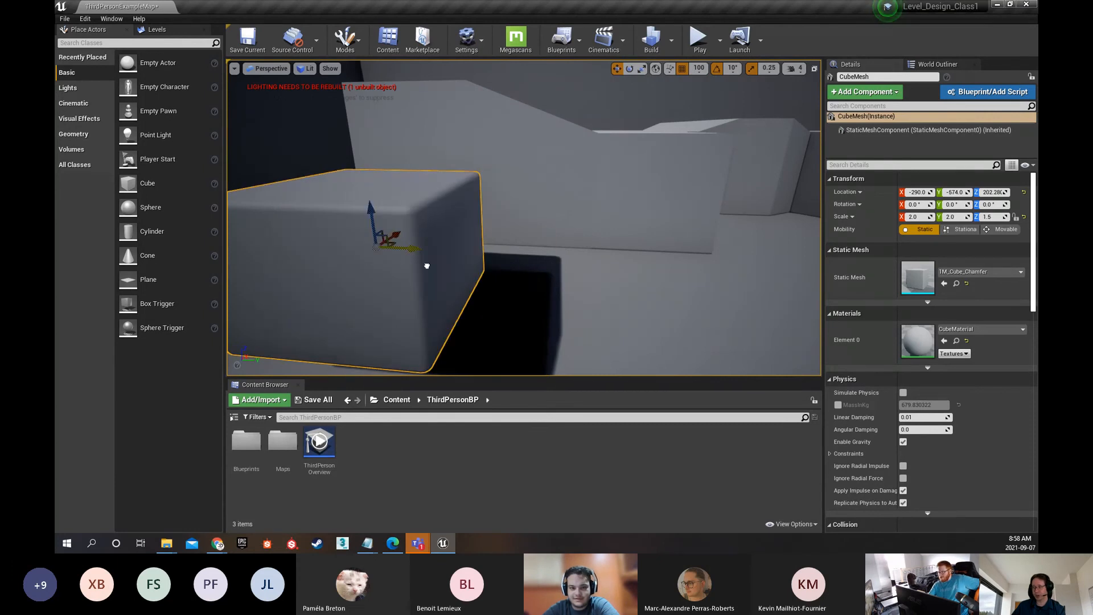
pyautogui.hotkey('ctrl', 'z')
pyautogui.hotkey('ctrl', 'z')
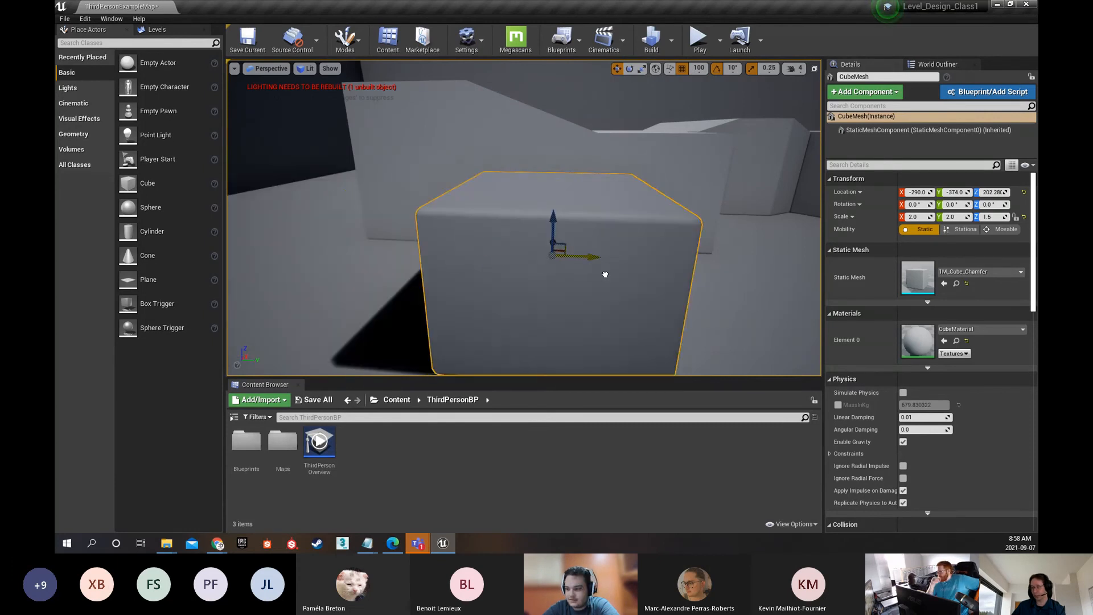
pyautogui.moveTo(606, 275); pyautogui.dragTo(526, 268)
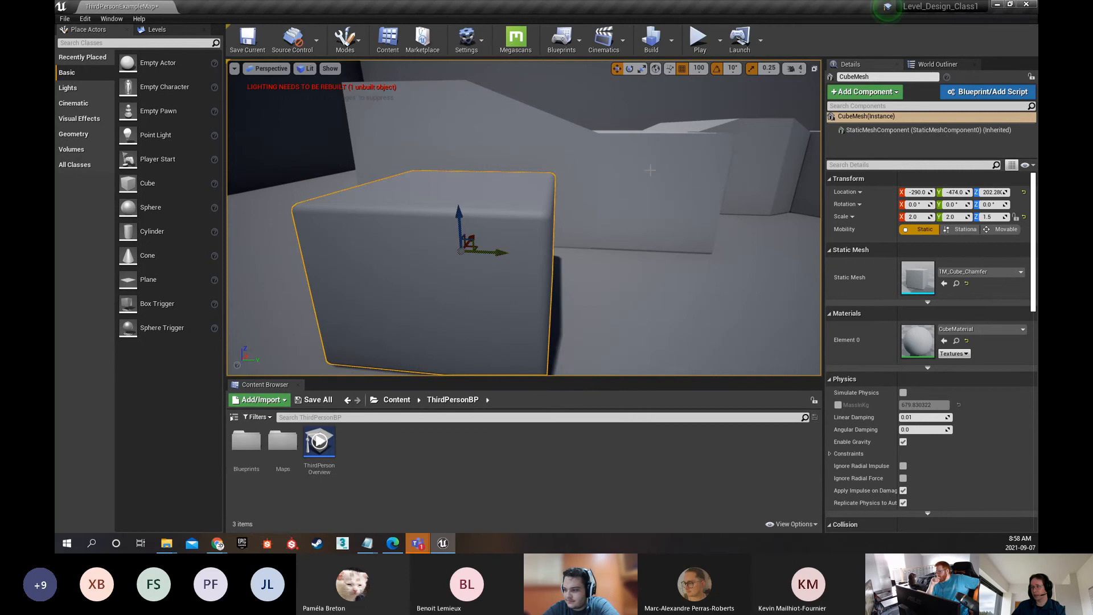
# Set the position snap size to 1, disable position snapping, and try a free move of the cube along Y, undoing the move
pyautogui.click(697, 68)
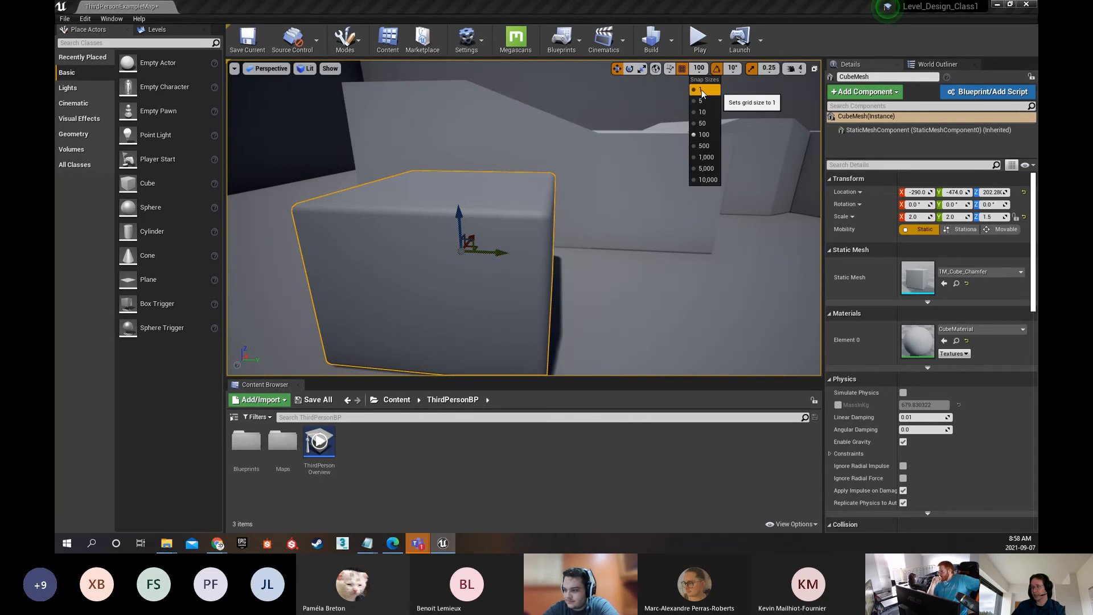
pyautogui.click(701, 90)
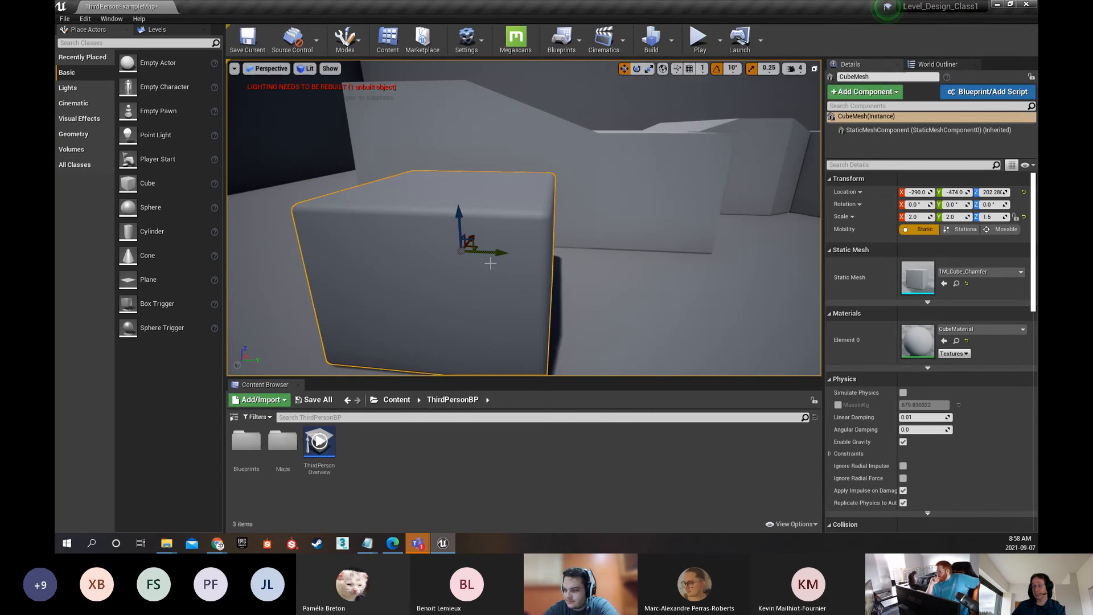
pyautogui.moveTo(491, 254); pyautogui.dragTo(608, 252)
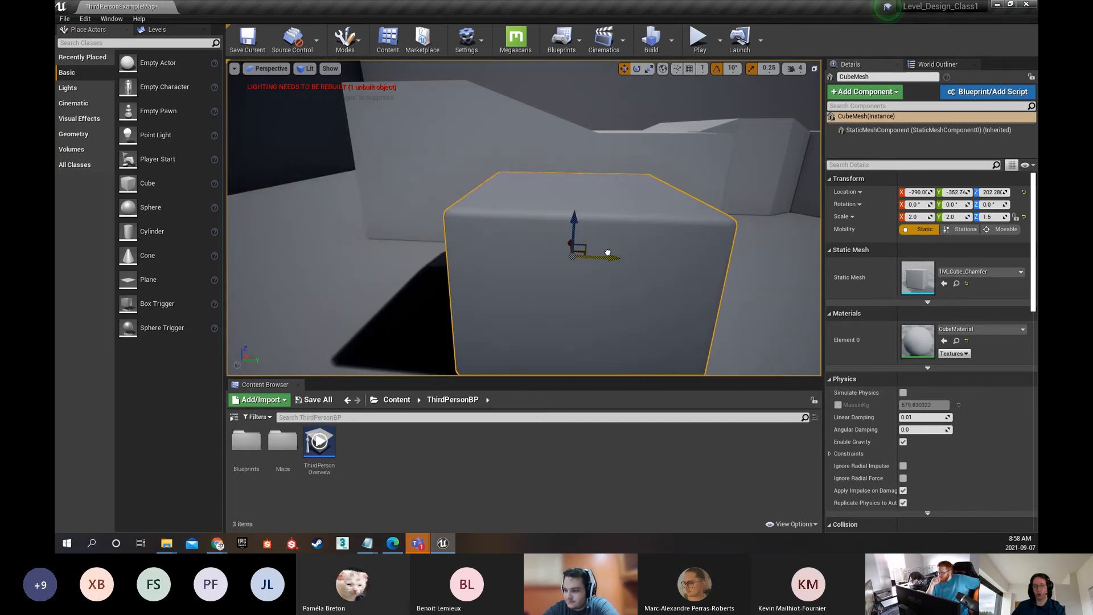
pyautogui.hotkey('ctrl', 'z')
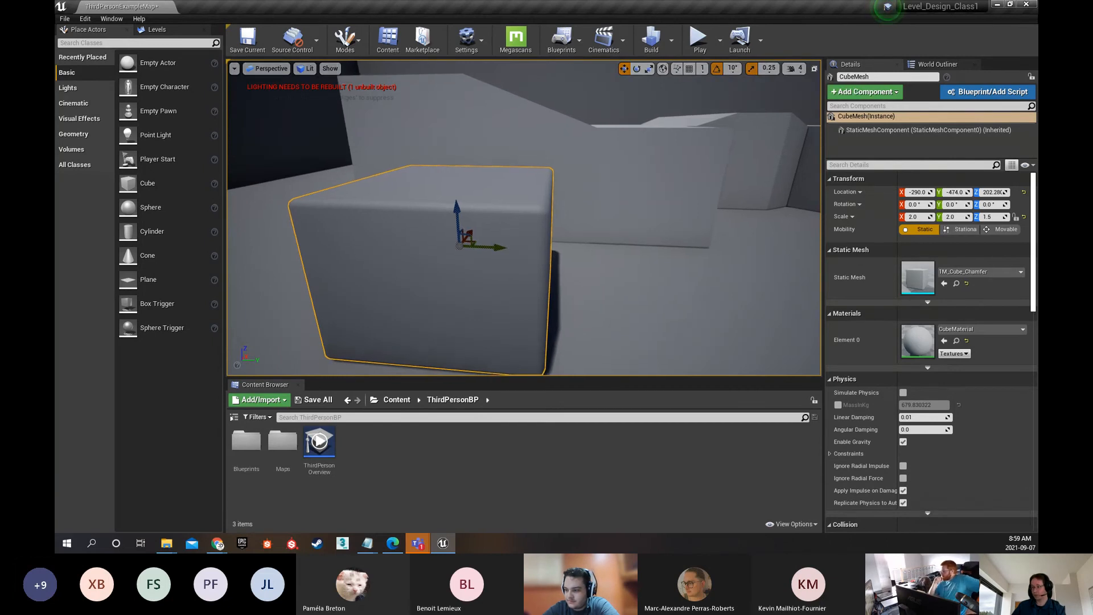
# Rotate the cube to 90° about Z and turn off rotation snapping
pyautogui.press('e')
pyautogui.moveTo(483, 254); pyautogui.dragTo(517, 252)
pyautogui.click(716, 71)
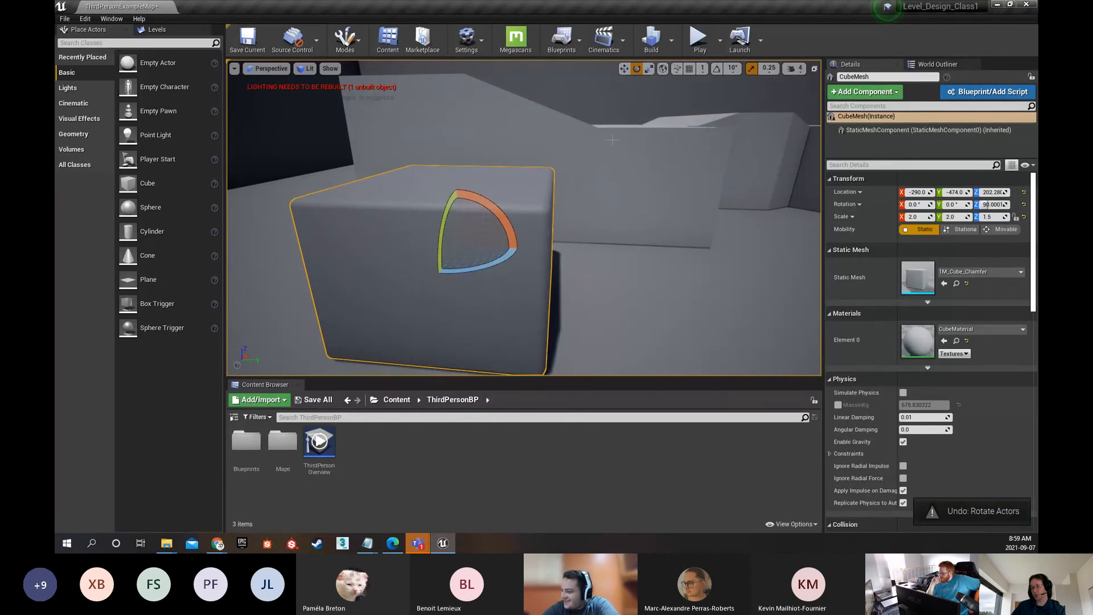
# Turn on rotation snapping and rotate the cube to 180° about Z
pyautogui.click(717, 70)
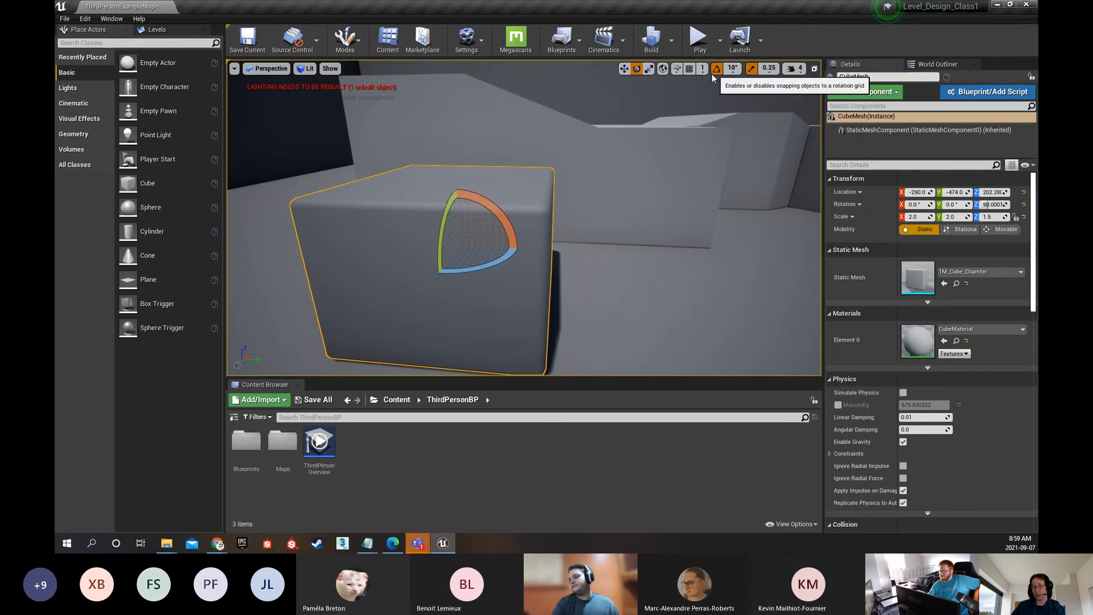
pyautogui.moveTo(497, 265); pyautogui.dragTo(522, 249)
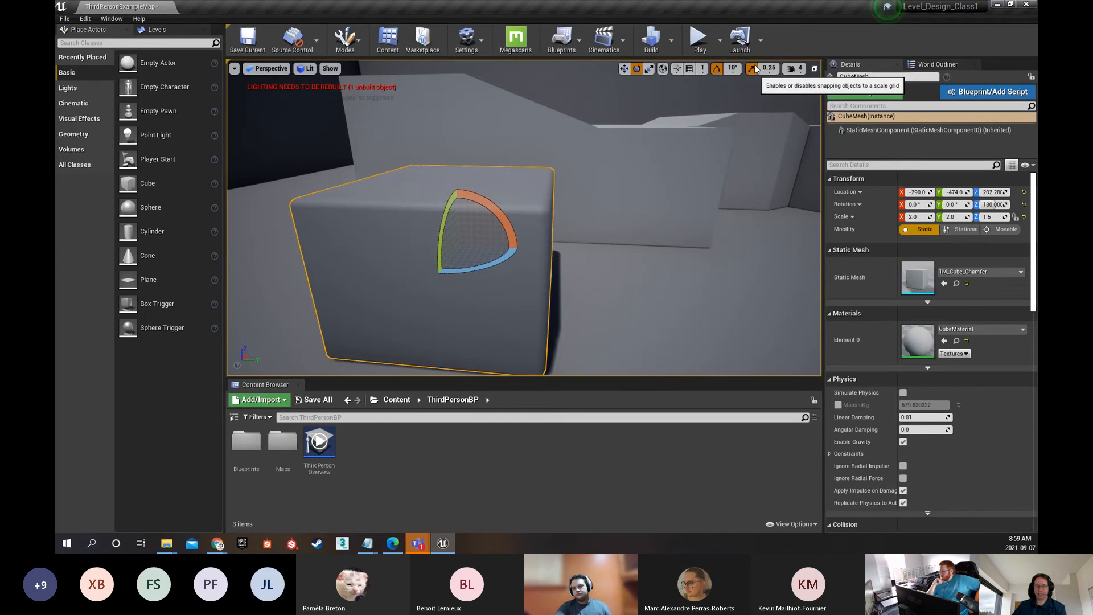
# Scale the cube with scale snapping, undoing the first try, to 1.75 on X, 1.75 on Y and 1.25 on Z
pyautogui.press('r')
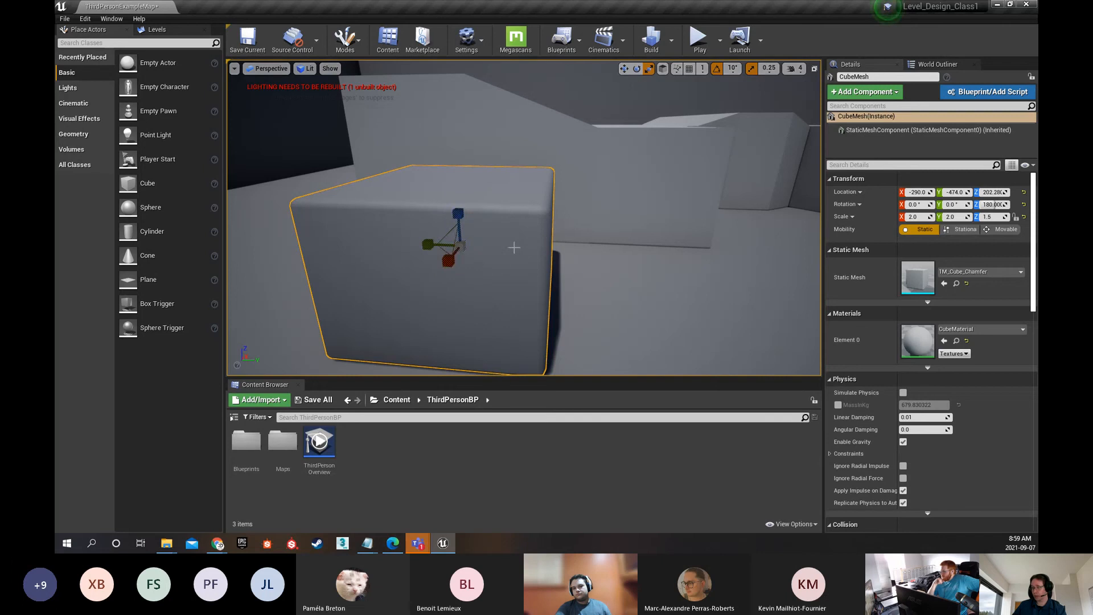
pyautogui.moveTo(459, 247); pyautogui.dragTo(445, 248)
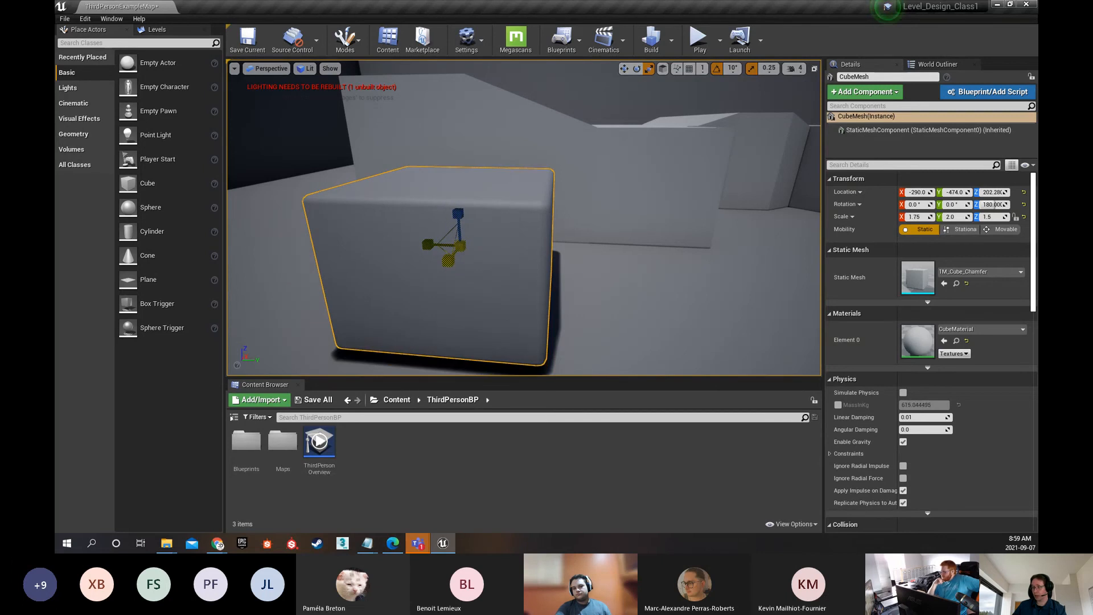
pyautogui.hotkey('ctrl', 'z')
pyautogui.hotkey('ctrl', 'y')
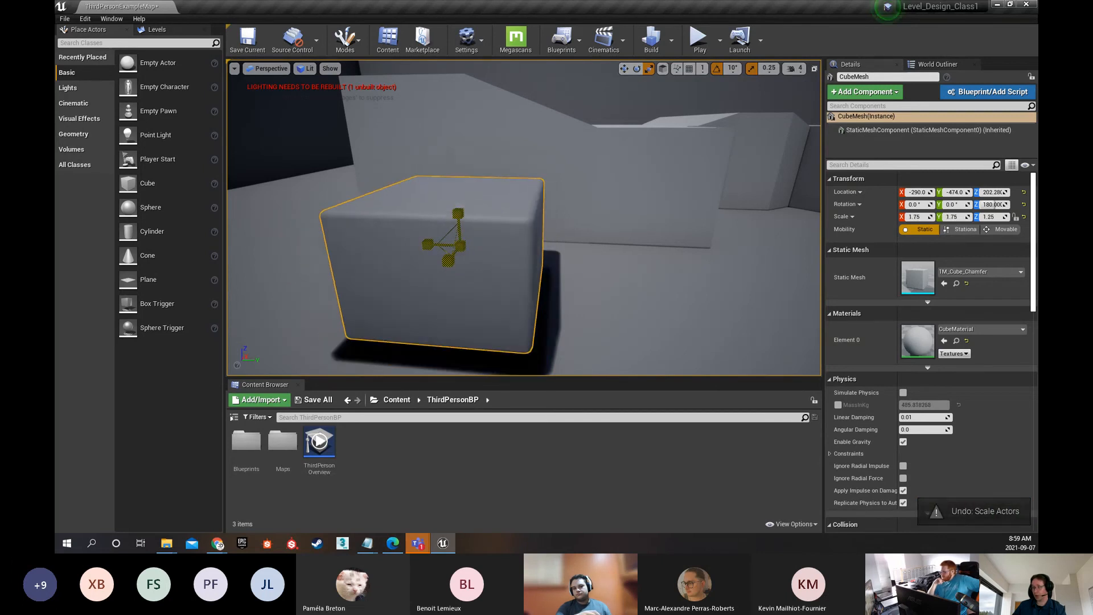
pyautogui.hotkey('ctrl', 'z')
pyautogui.moveTo(460, 246)
pyautogui.mouseDown()
pyautogui.moveTo(471, 241)
pyautogui.moveTo(449, 250)
pyautogui.moveTo(459, 246)
pyautogui.mouseUp()
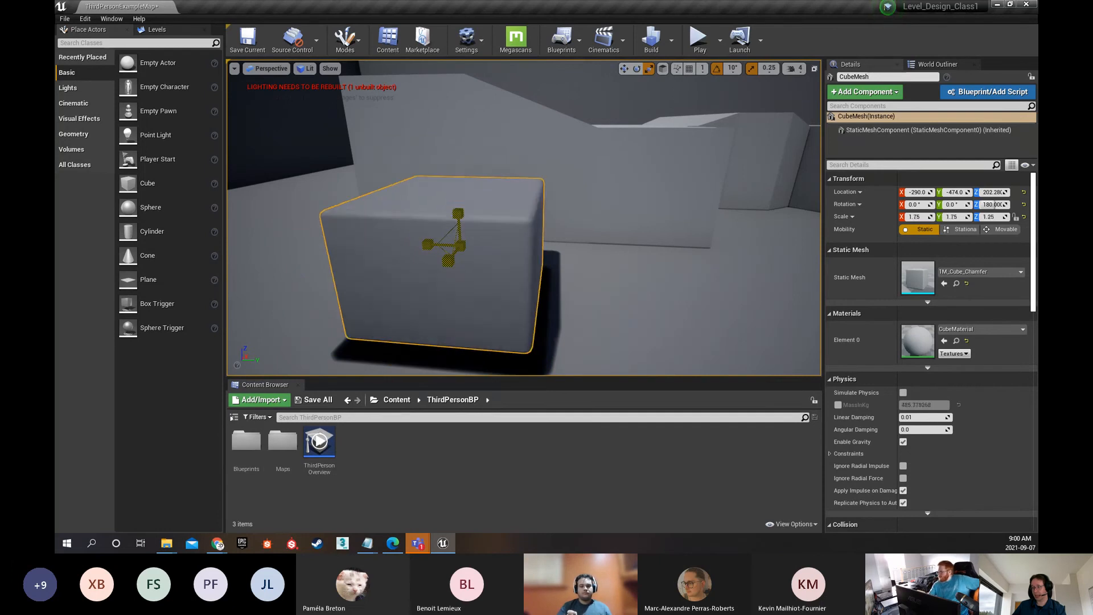
# Turn off scale snapping, try a free uniform scale of the cube, undo it, and turn scale snapping back on
pyautogui.click(752, 69)
pyautogui.moveTo(460, 248)
pyautogui.mouseDown()
pyautogui.moveTo(475, 240)
pyautogui.moveTo(460, 245)
pyautogui.mouseUp()
pyautogui.hotkey('ctrl', 'z')
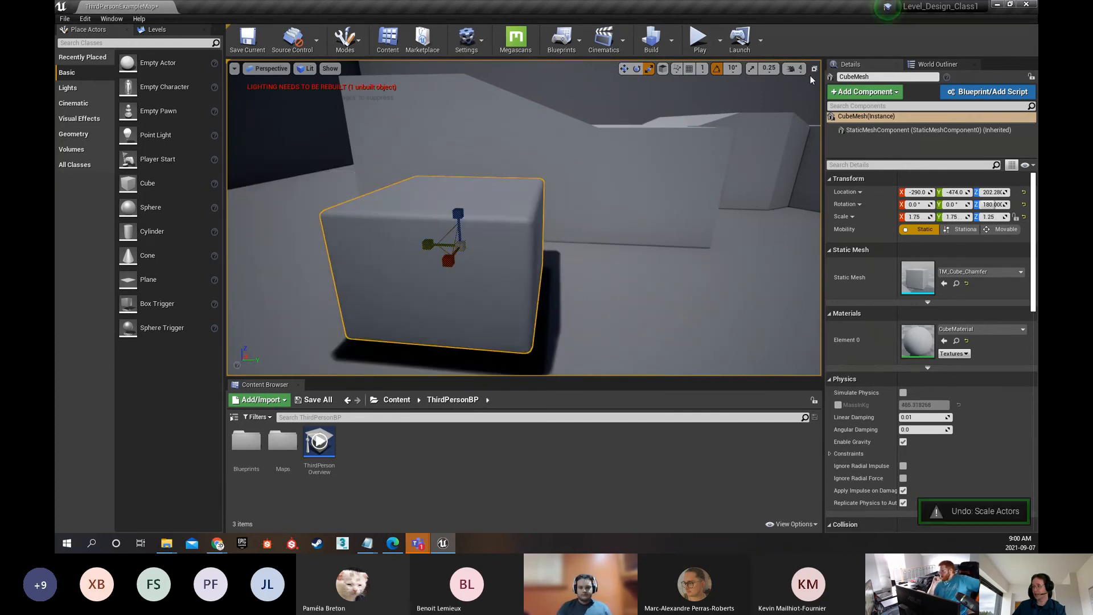
pyautogui.click(752, 69)
pyautogui.moveTo(559, 232); pyautogui.dragTo(455, 192, button='right')
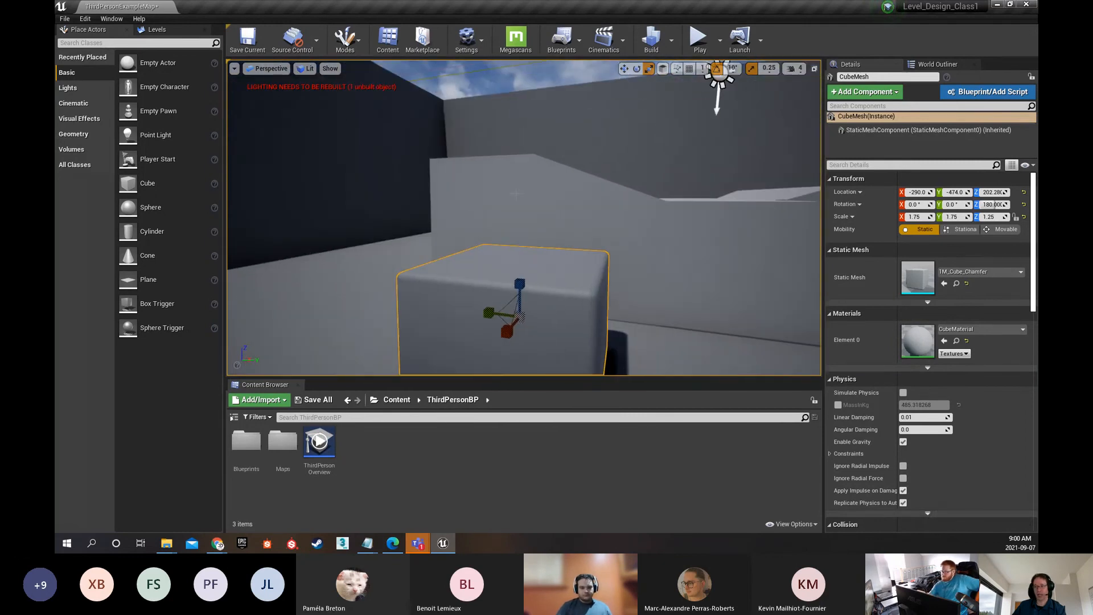
pyautogui.click(234, 69)
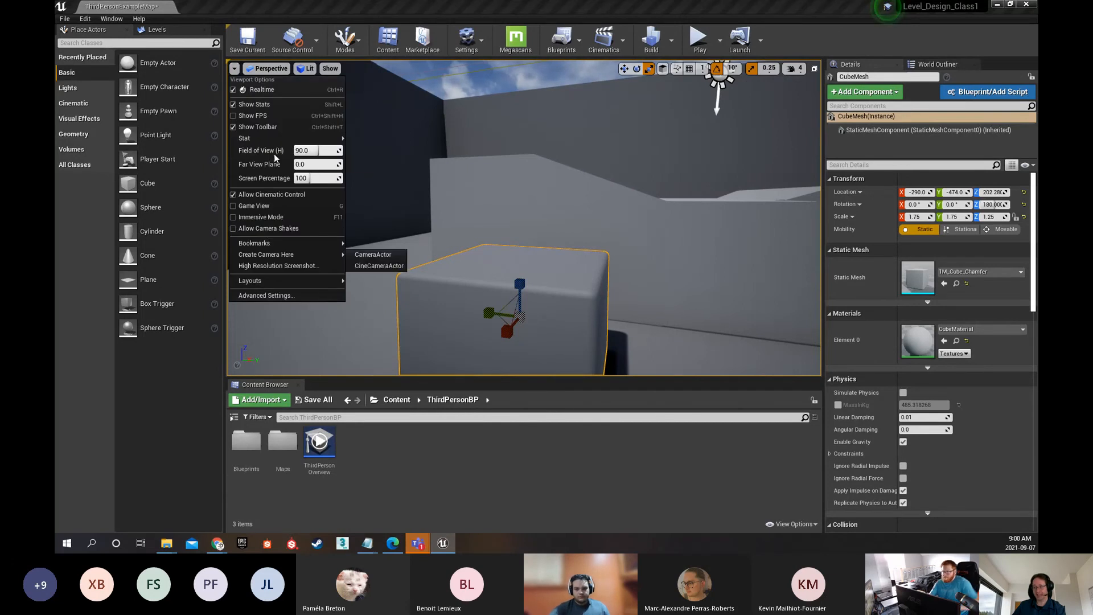
pyautogui.click(262, 69)
pyautogui.click(260, 70)
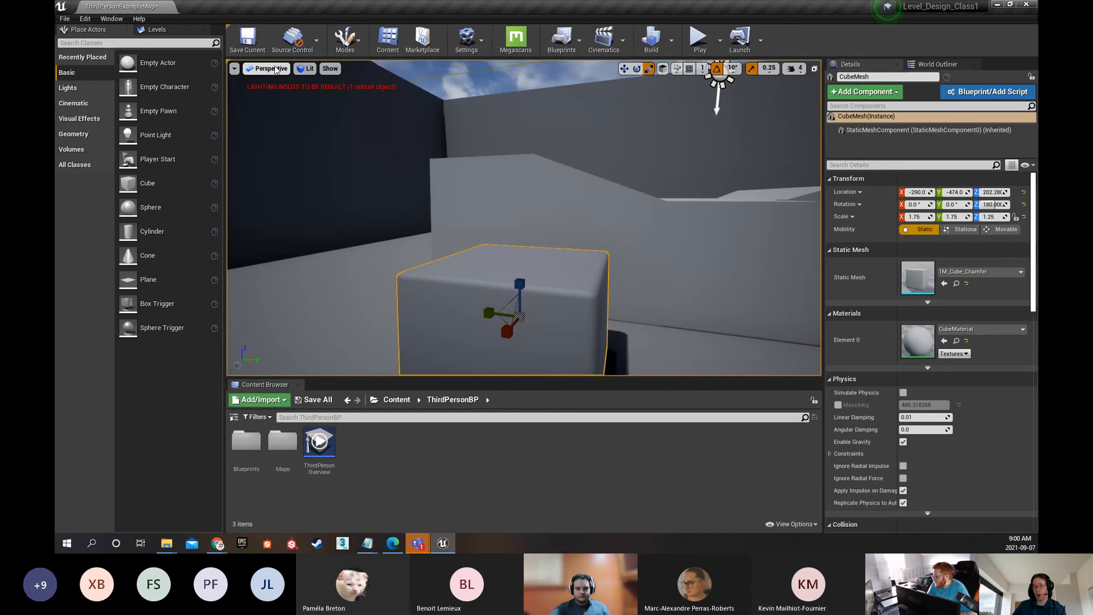
pyautogui.click(275, 70)
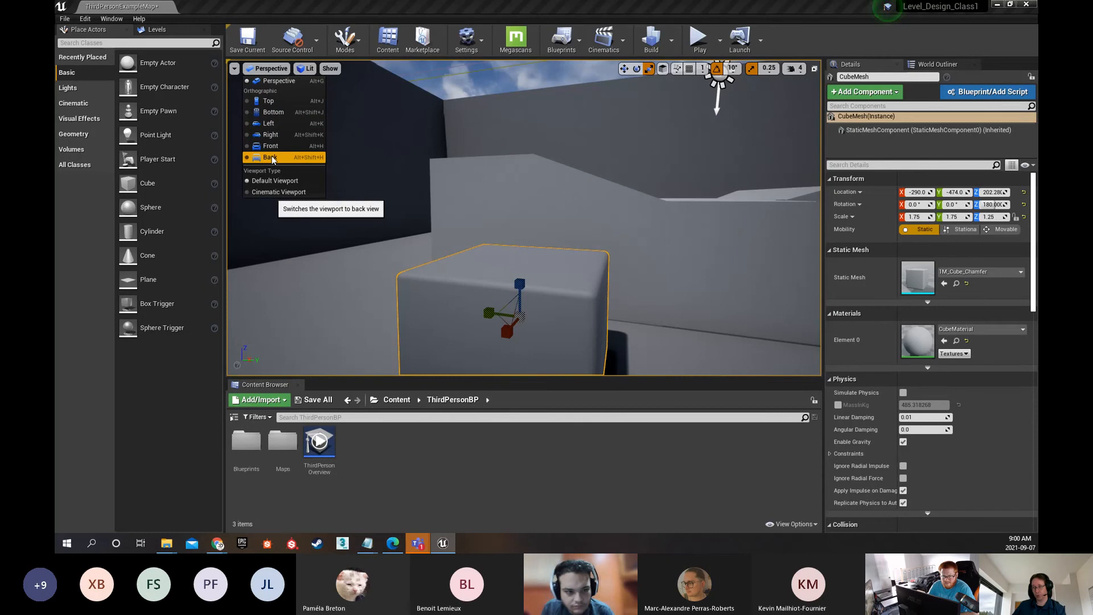
pyautogui.click(288, 81)
# Switch the viewport between the Unlit and Lit view modes twice, comparing the shading of the cube, stairs and character
pyautogui.click(296, 68)
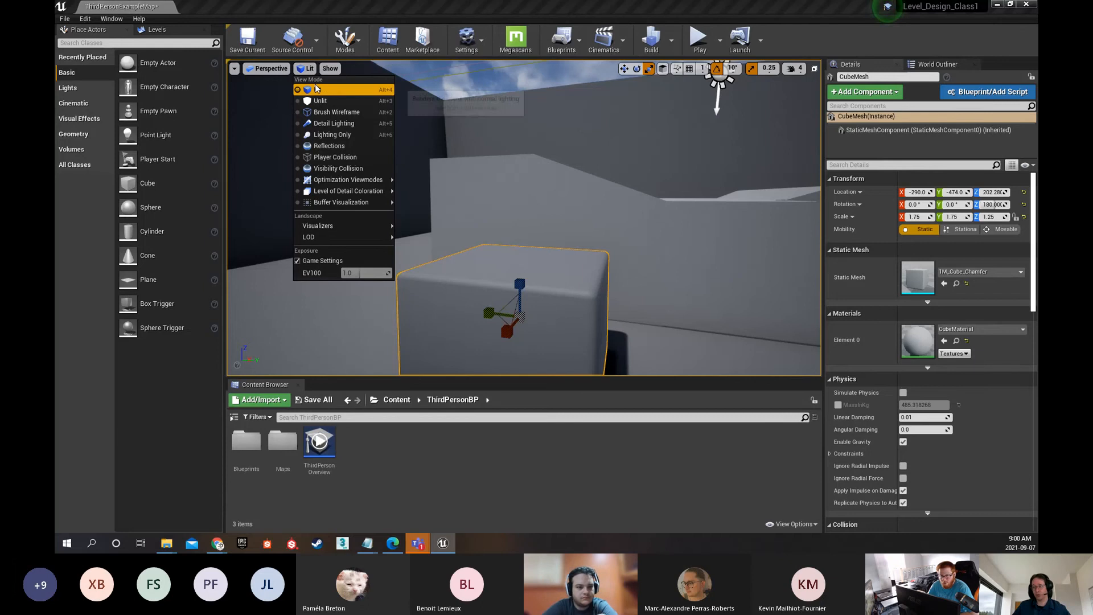
pyautogui.click(320, 101)
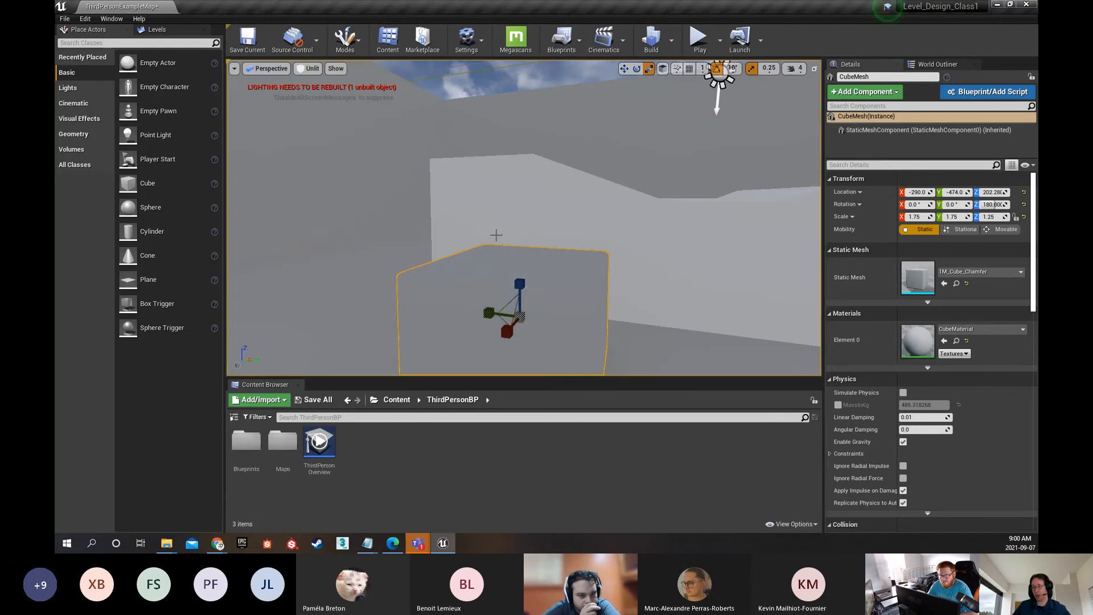
pyautogui.moveTo(503, 215); pyautogui.dragTo(456, 255, button='right')
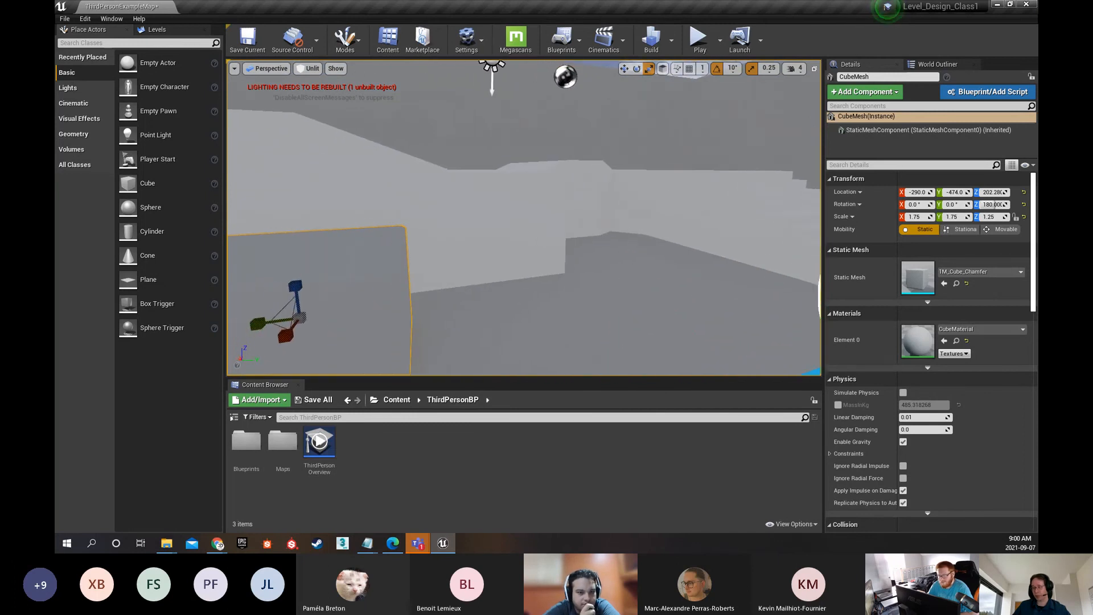
pyautogui.click(308, 68)
pyautogui.click(314, 85)
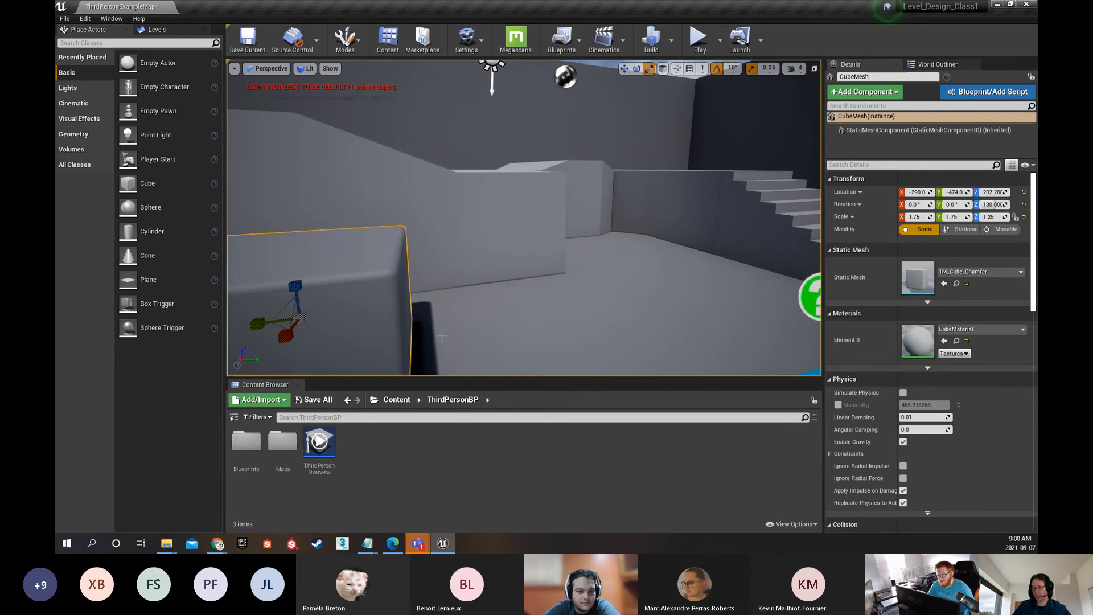
pyautogui.click(308, 68)
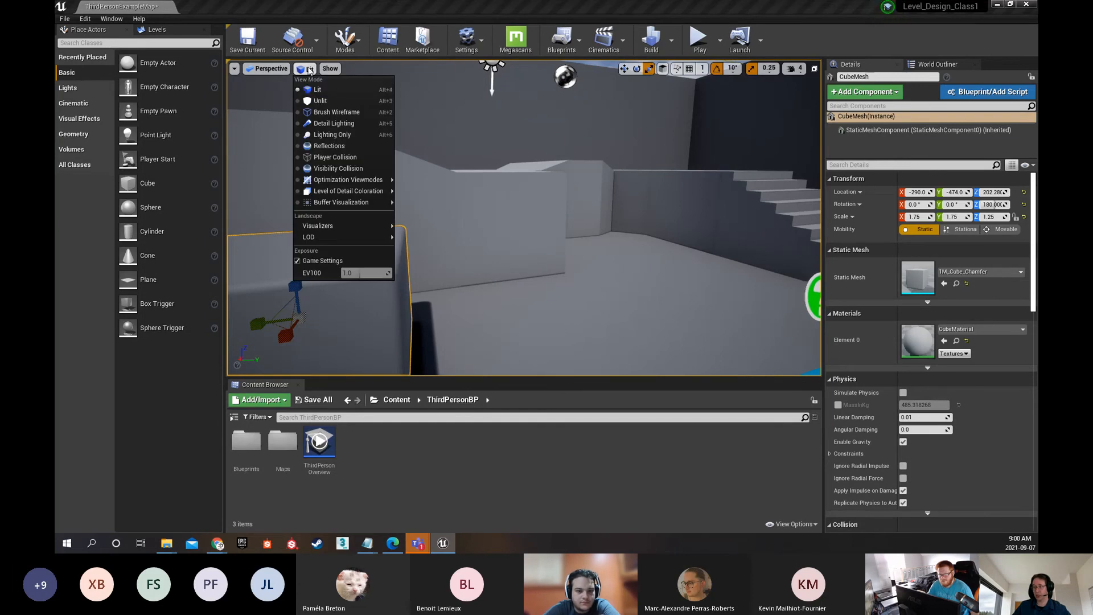
pyautogui.click(315, 98)
pyautogui.moveTo(524, 228); pyautogui.dragTo(68, 238, button='right')
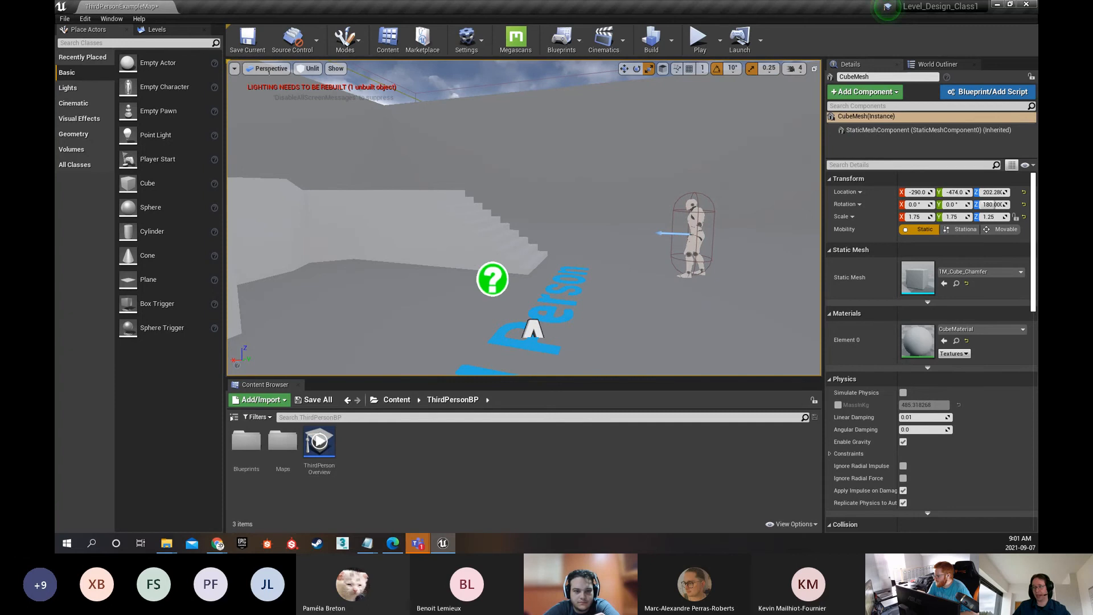
pyautogui.click(308, 68)
pyautogui.click(319, 90)
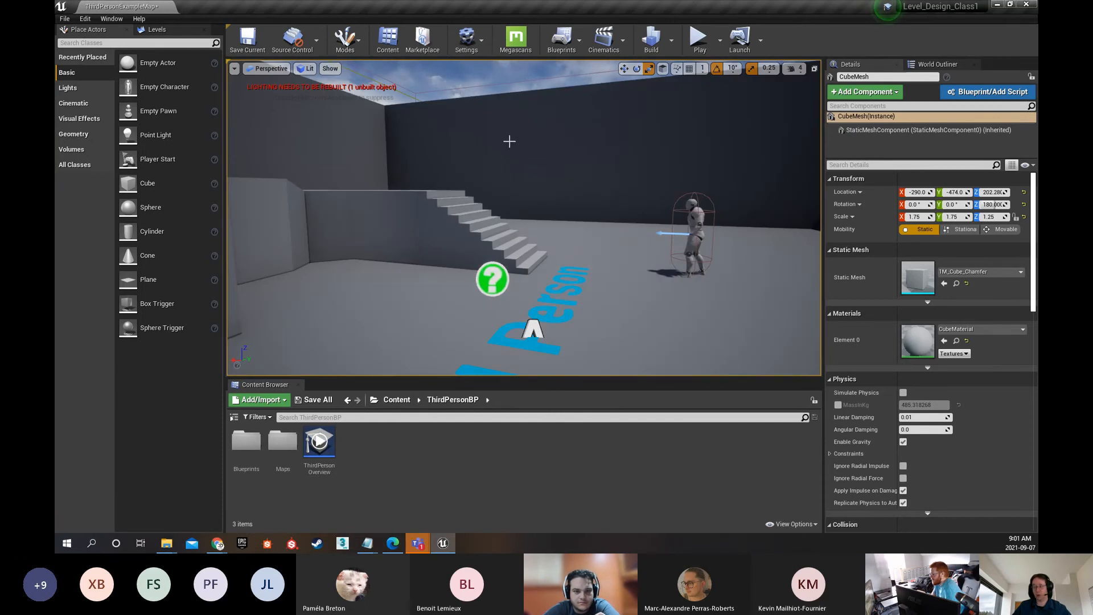
# View the level in the Brush Wireframe and Detail Lighting view modes, and return the viewport to Lit
pyautogui.click(308, 69)
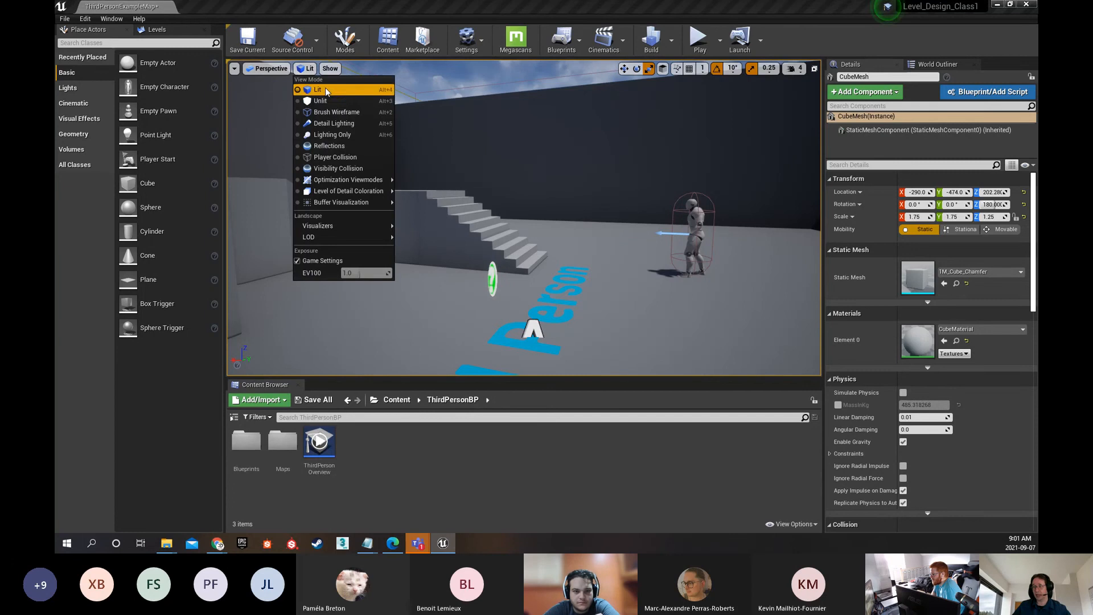
pyautogui.click(342, 107)
pyautogui.press('f')
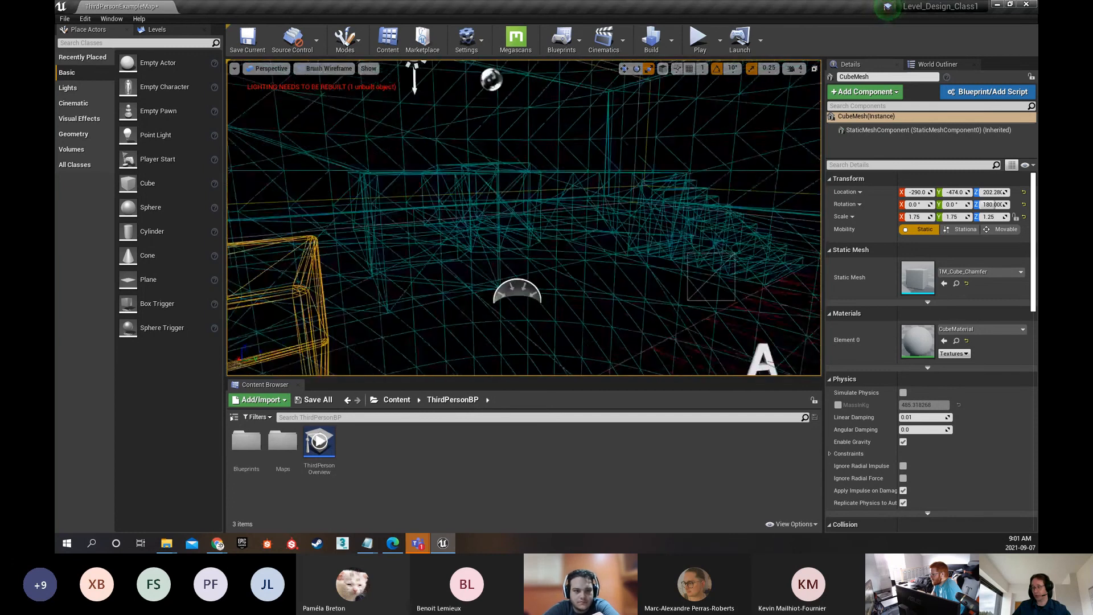
pyautogui.moveTo(524, 218)
pyautogui.mouseDown(button='right')
pyautogui.moveTo(532, 200)
pyautogui.moveTo(616, 171)
pyautogui.moveTo(683, 198)
pyautogui.mouseUp(button='right')
pyautogui.click(325, 68)
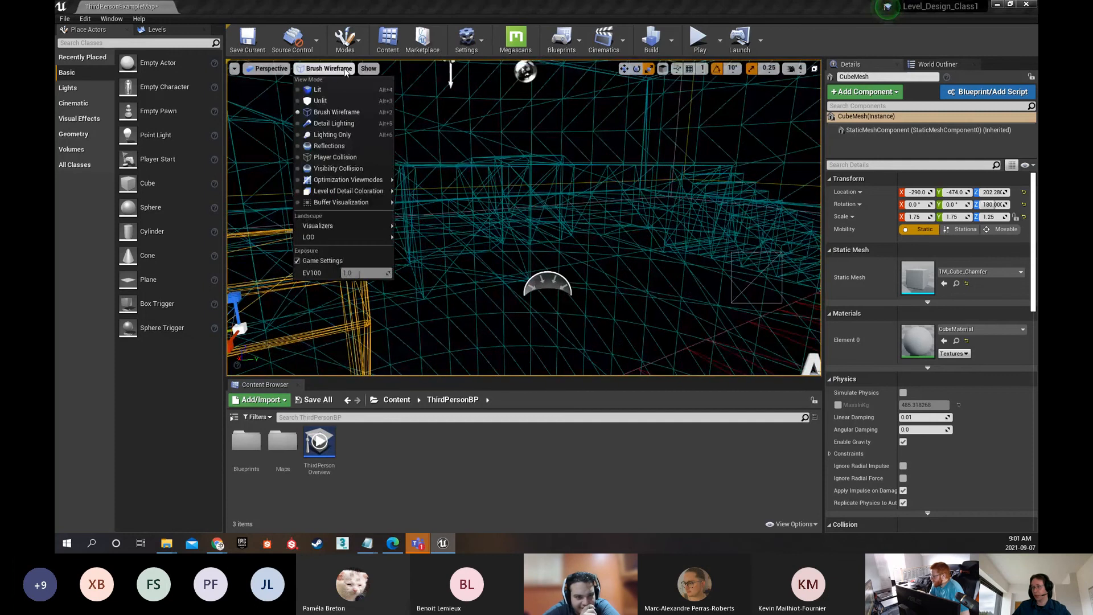
pyautogui.click(328, 123)
pyautogui.click(325, 69)
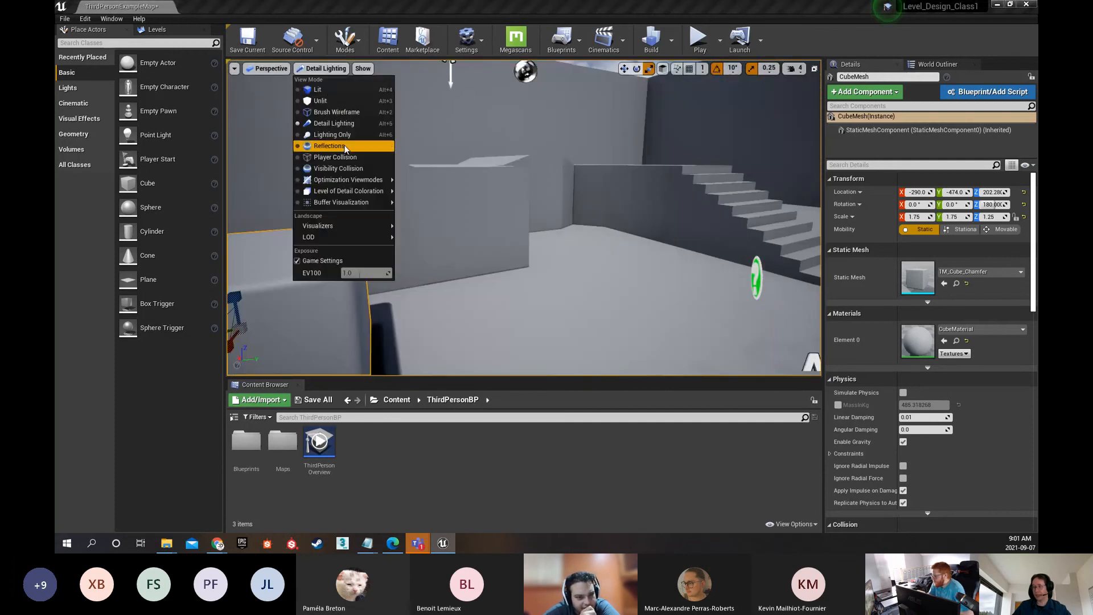
pyautogui.click(321, 90)
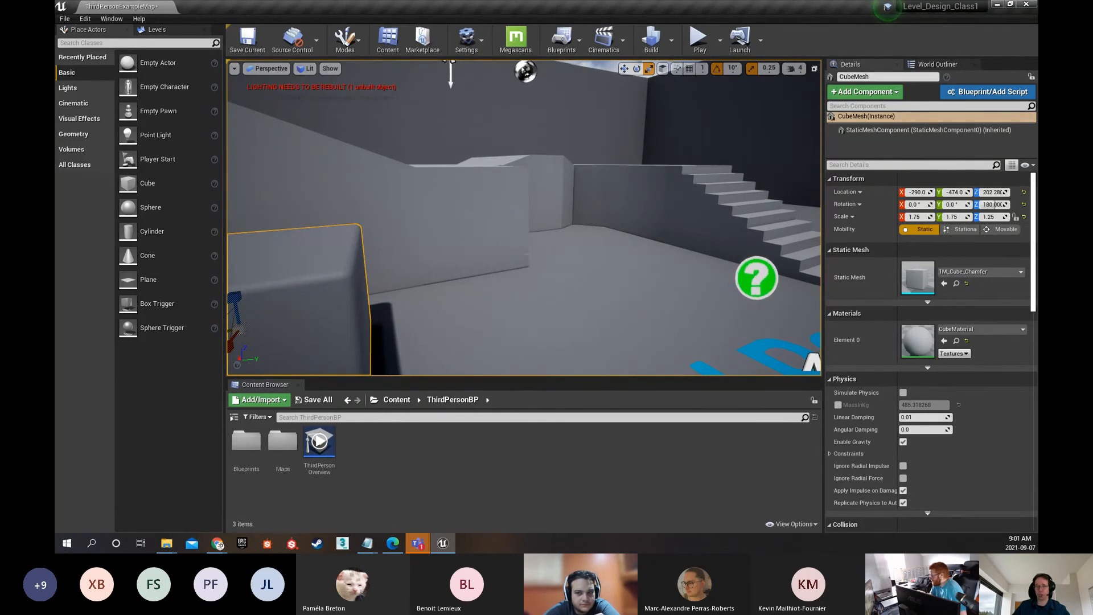
# Turn on the Collision show flag and examine the character's collision shapes up close
pyautogui.click(333, 69)
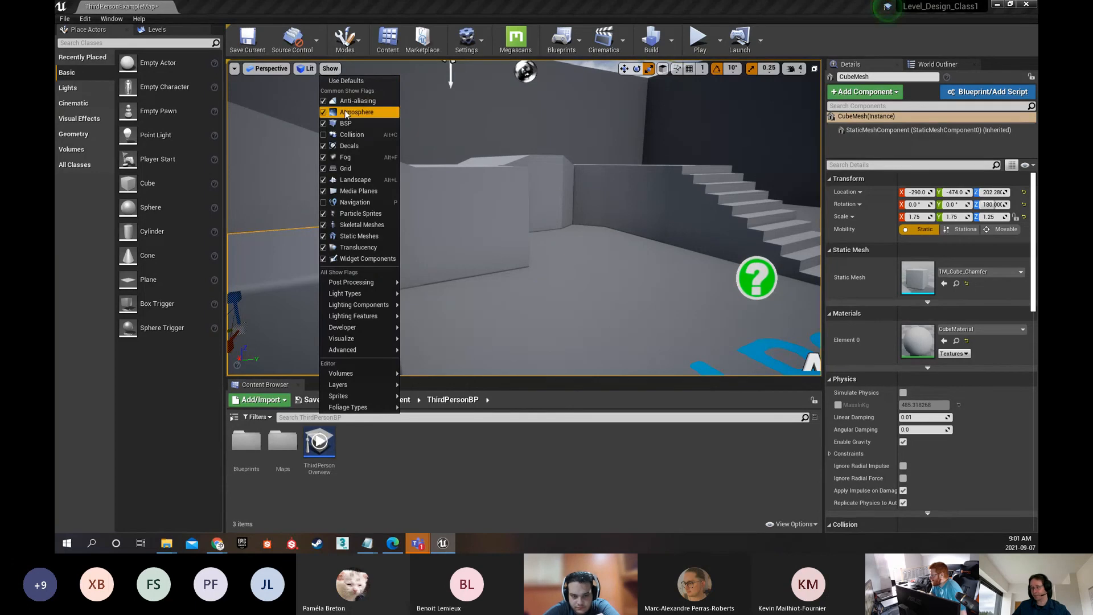
pyautogui.moveTo(484, 216); pyautogui.dragTo(675, 242, button='right')
pyautogui.press('w')
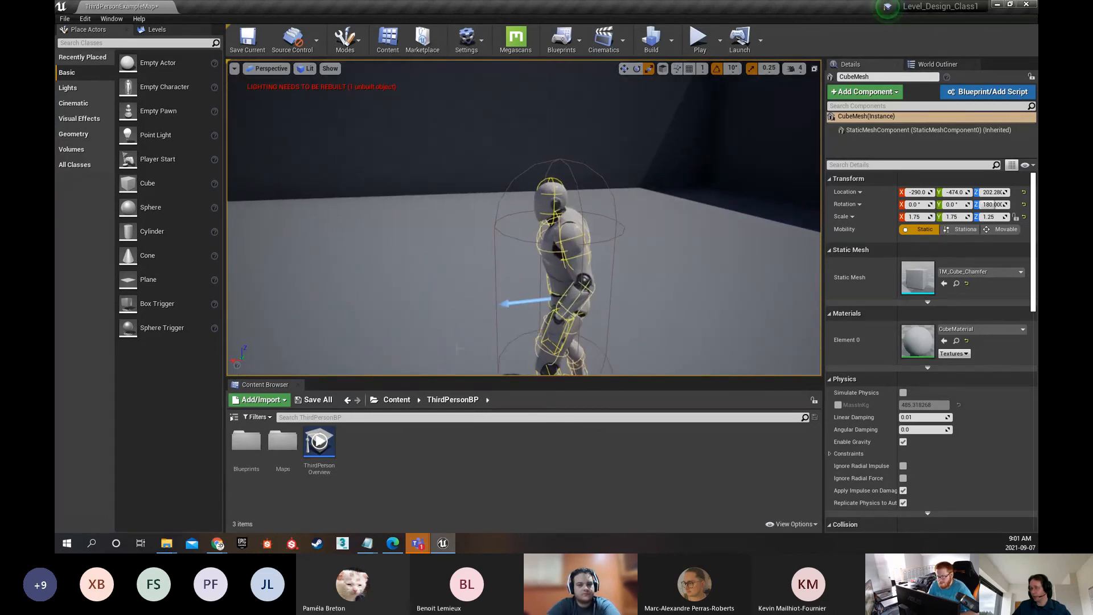
# Examine the collision outlines on the staircase and the adjoining raised platform
pyautogui.moveTo(551, 211); pyautogui.dragTo(399, 242, button='right')
pyautogui.press('w')
pyautogui.press('a')
pyautogui.press('e')
pyautogui.press('w')
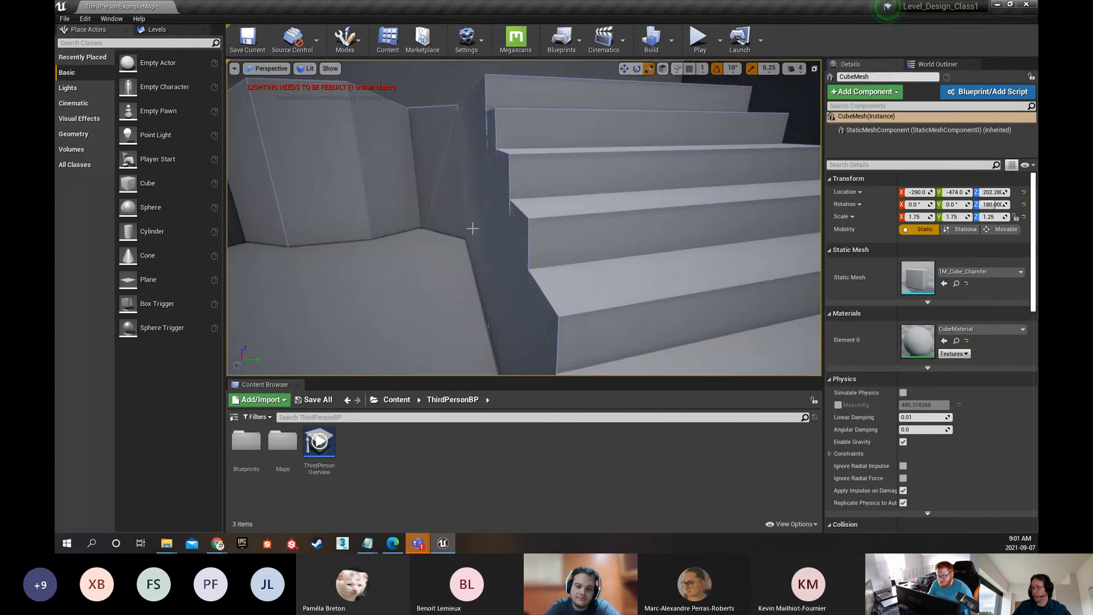
pyautogui.moveTo(422, 186); pyautogui.dragTo(358, 190, button='right')
pyautogui.press('e')
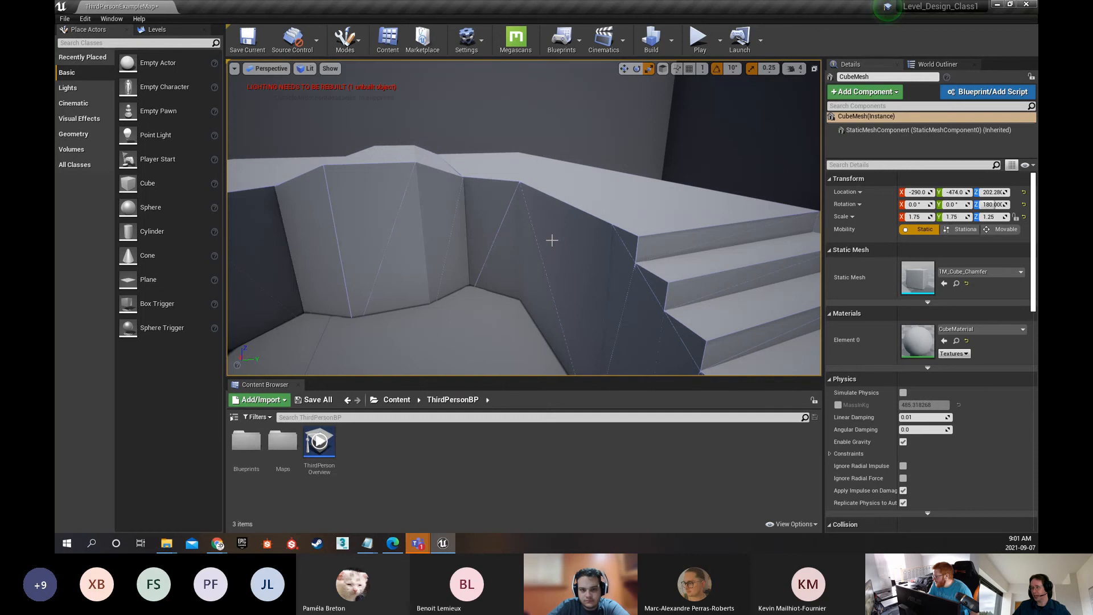
# Examine the collision outline around the cube's chamfered edges, and return to an overview of the stairs area
pyautogui.moveTo(524, 218); pyautogui.dragTo(322, 248, button='right')
pyautogui.press('s')
pyautogui.press('q')
pyautogui.moveTo(625, 273); pyautogui.dragTo(625, 155)
pyautogui.click(383, 300)
pyautogui.moveTo(383, 300); pyautogui.dragTo(525, 310, button='right')
pyautogui.press('a')
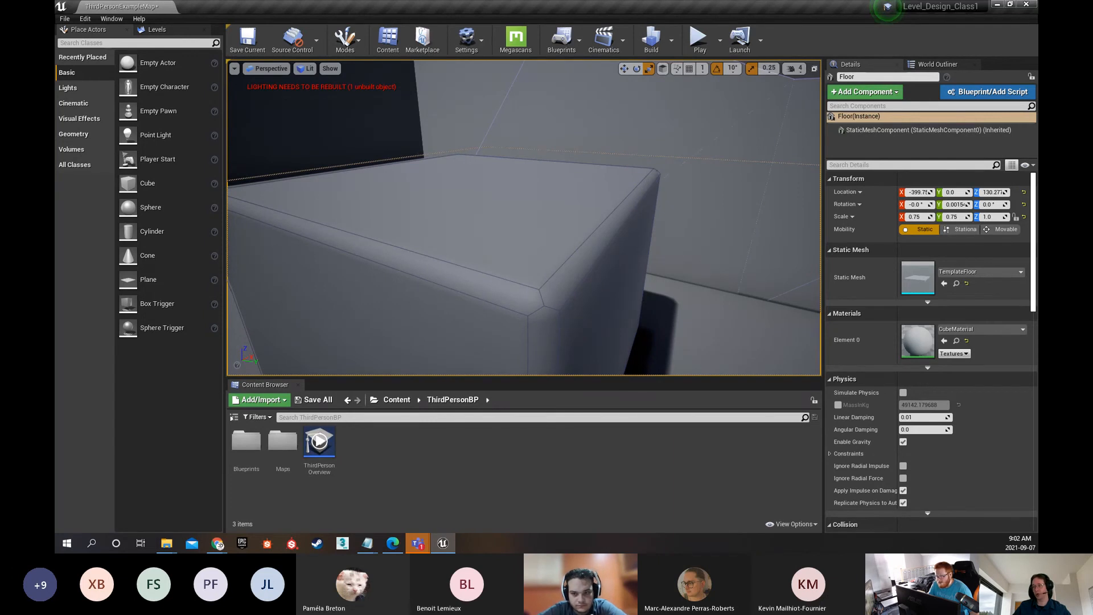
pyautogui.press('s')
pyautogui.moveTo(525, 309); pyautogui.dragTo(636, 306, button='right')
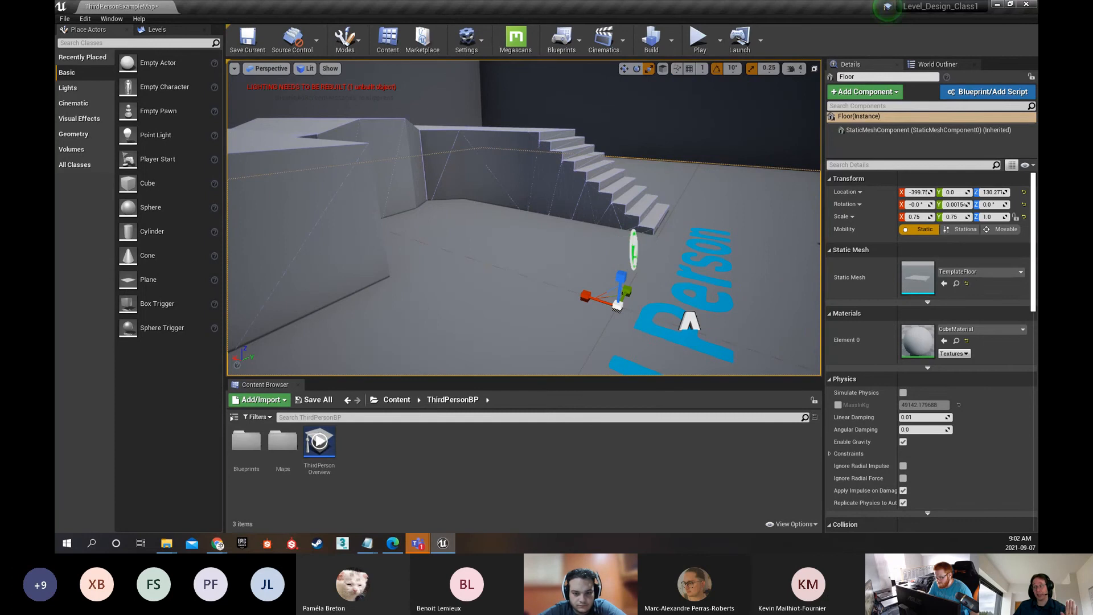
# Turn off the Collision show flag in the viewport and check the level without the outlines
pyautogui.click(329, 69)
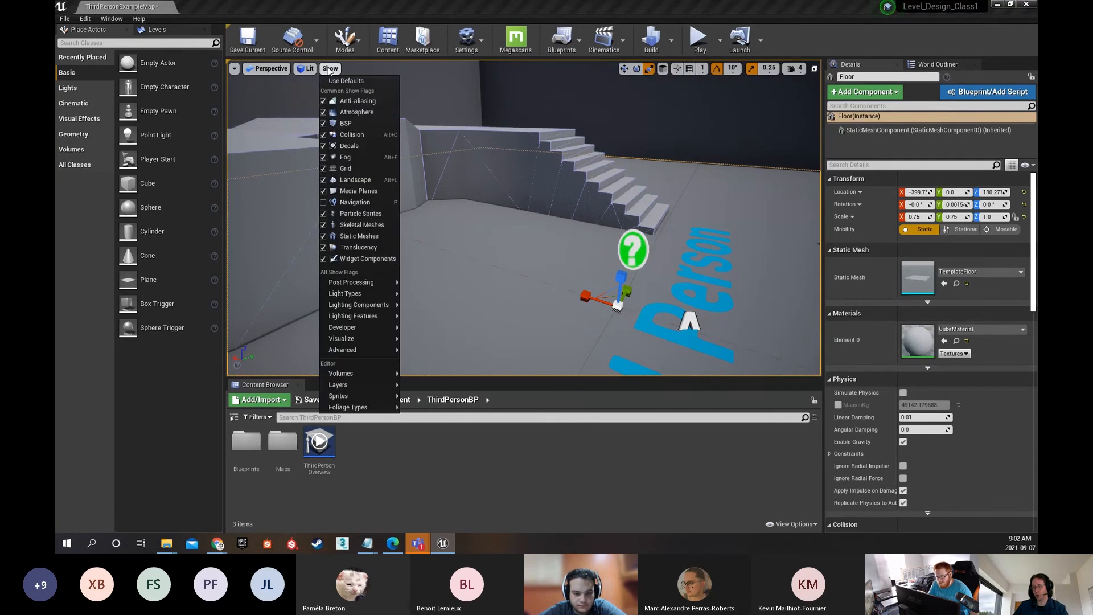
pyautogui.click(323, 138)
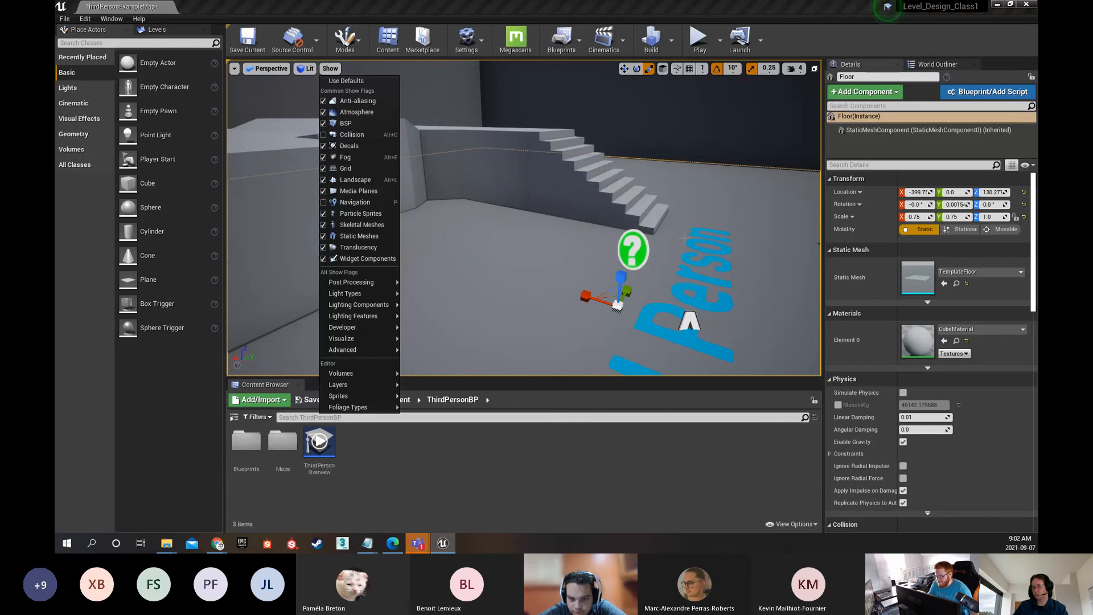
pyautogui.moveTo(637, 209)
pyautogui.mouseDown(button='right')
pyautogui.moveTo(496, 177)
pyautogui.moveTo(622, 215)
pyautogui.mouseUp(button='right')
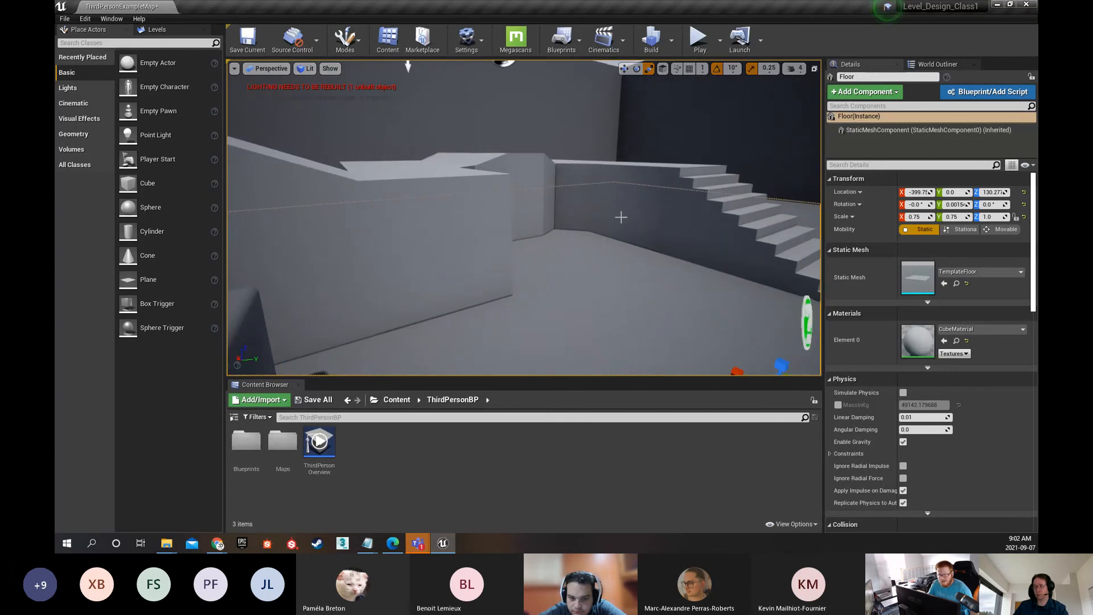
# Turn on the Navigation show flag in the viewport and look over the floor around the character
pyautogui.click(330, 69)
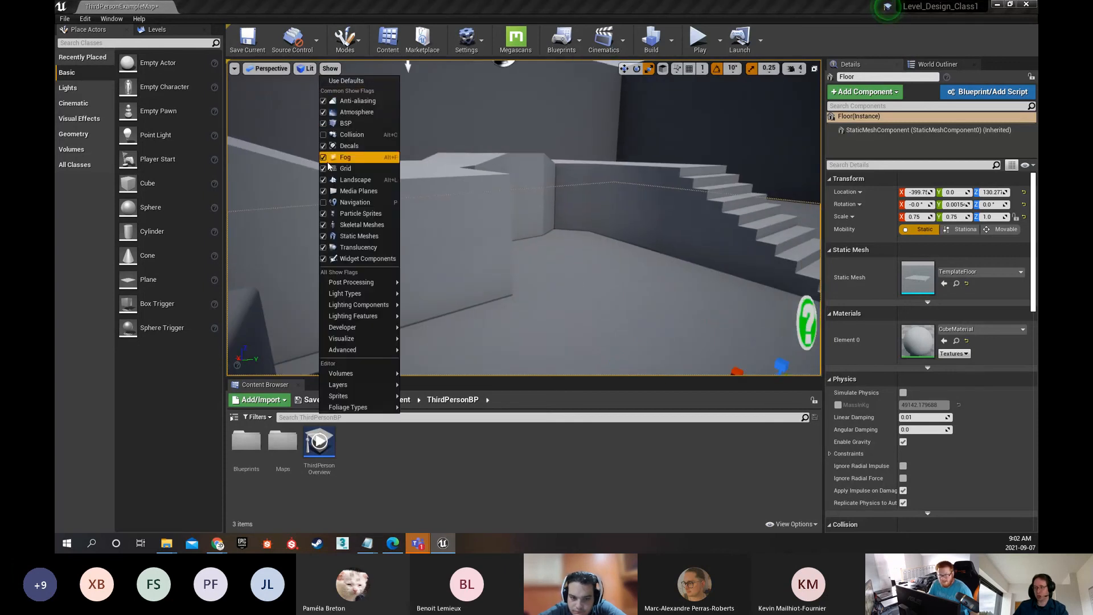
pyautogui.click(348, 202)
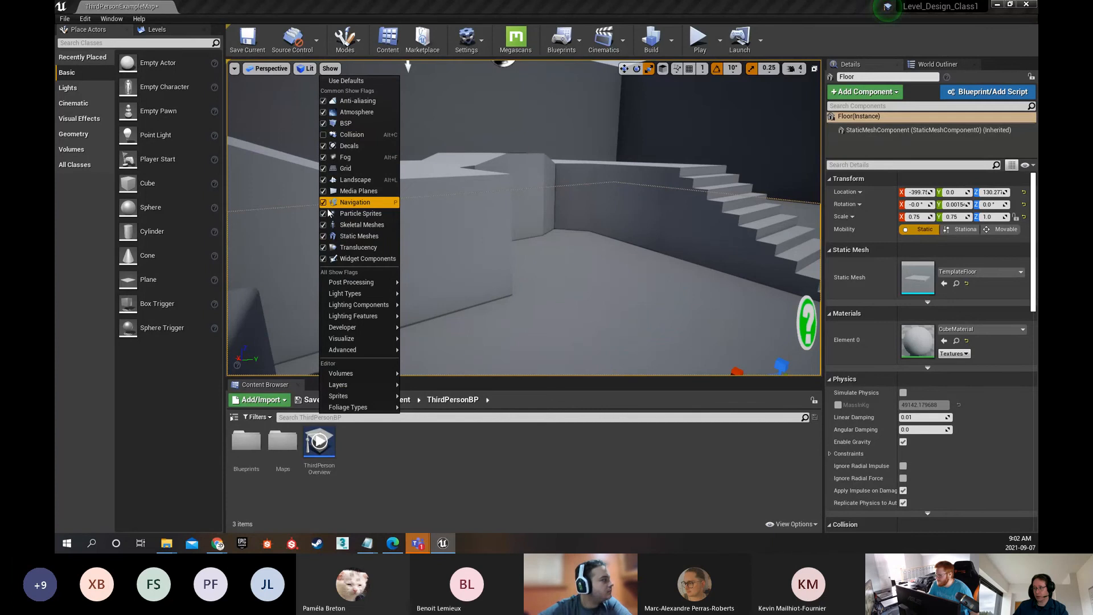
pyautogui.moveTo(499, 226); pyautogui.dragTo(632, 241, button='right')
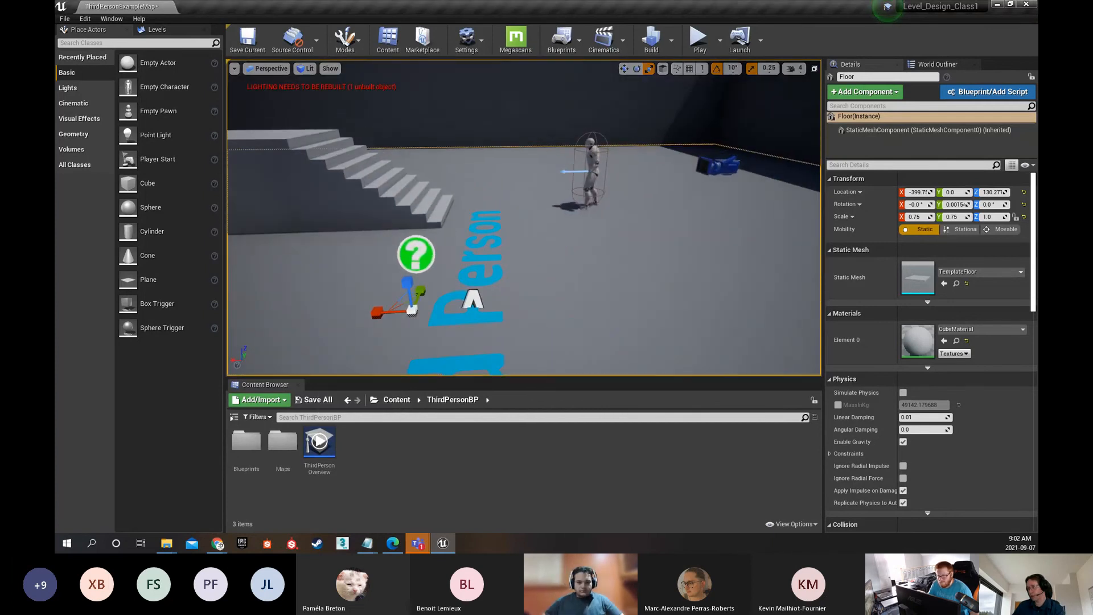
# Switch the viewport from the perspective view to the Top orthographic view
pyautogui.moveTo(549, 239); pyautogui.dragTo(467, 229, button='right')
pyautogui.click(330, 68)
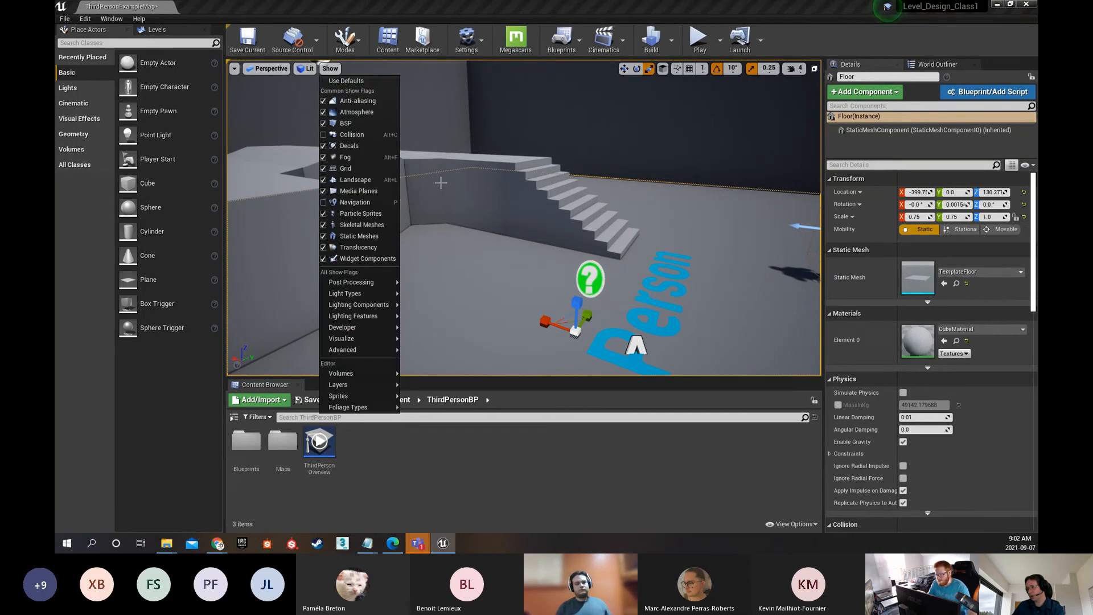
pyautogui.moveTo(551, 198); pyautogui.dragTo(418, 161, button='right')
pyautogui.click(266, 69)
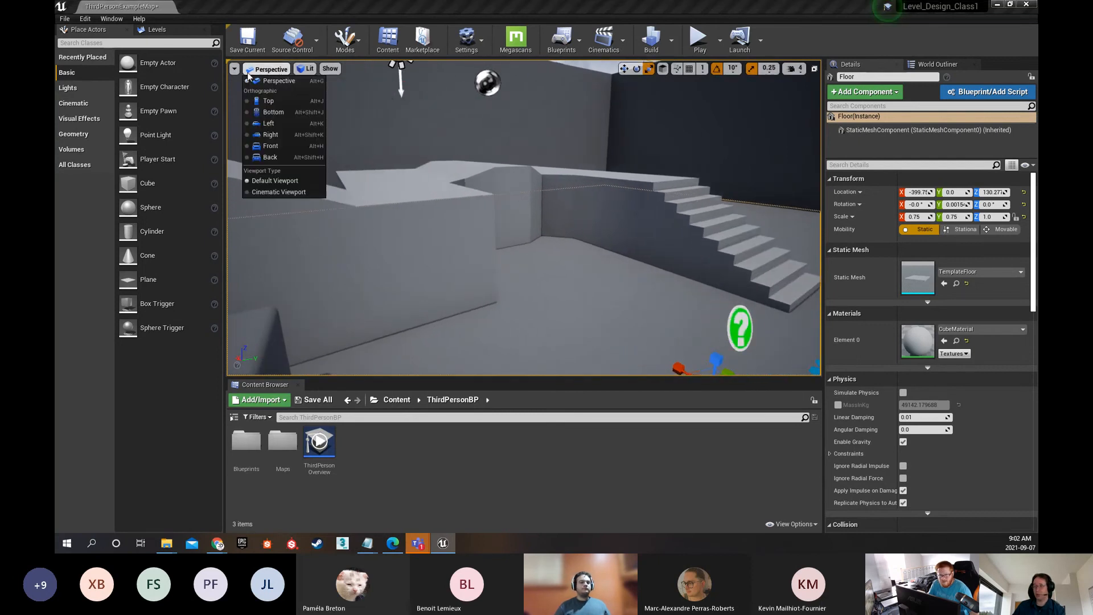
pyautogui.click(268, 101)
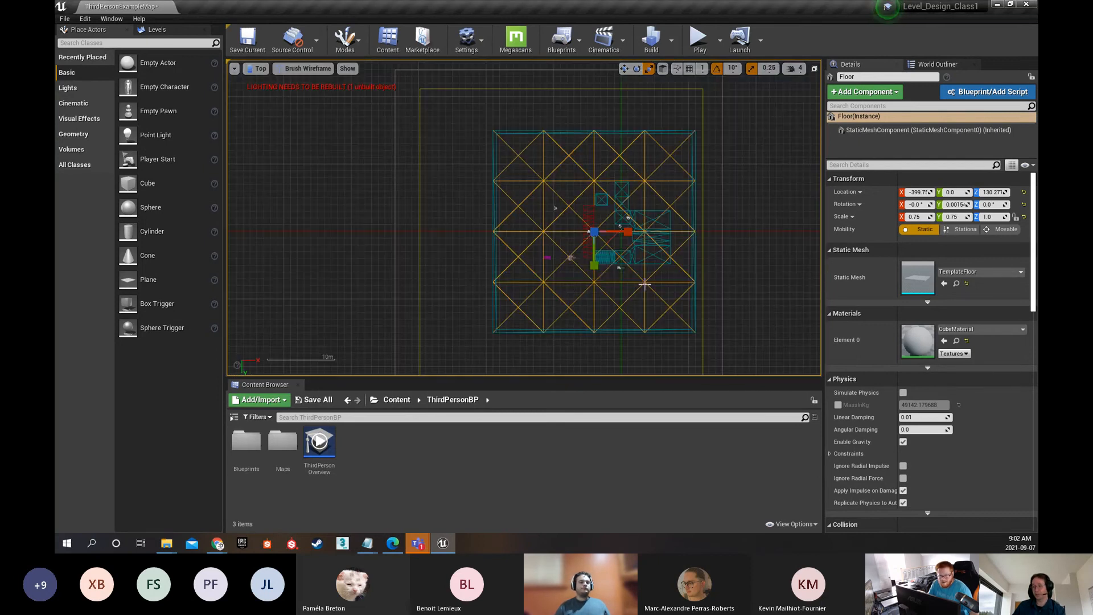
# Examine the level layout in the top wireframe view, from the stairs and platforms out to the whole floor
pyautogui.scroll(4, 622, 286)
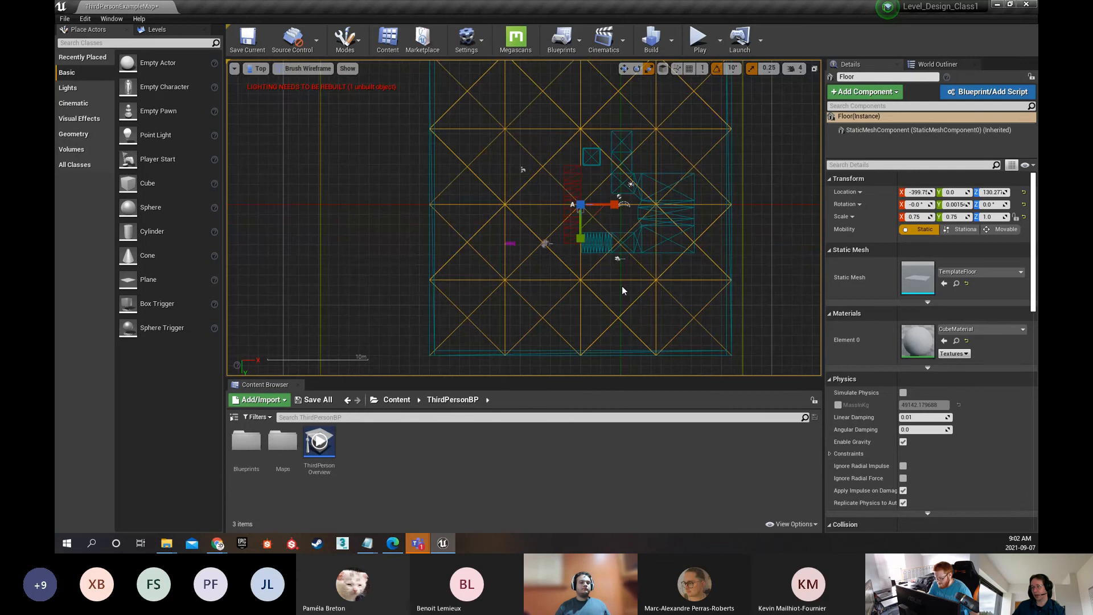
pyautogui.moveTo(622, 286); pyautogui.dragTo(600, 226, button='right')
pyautogui.scroll(2, 599, 231)
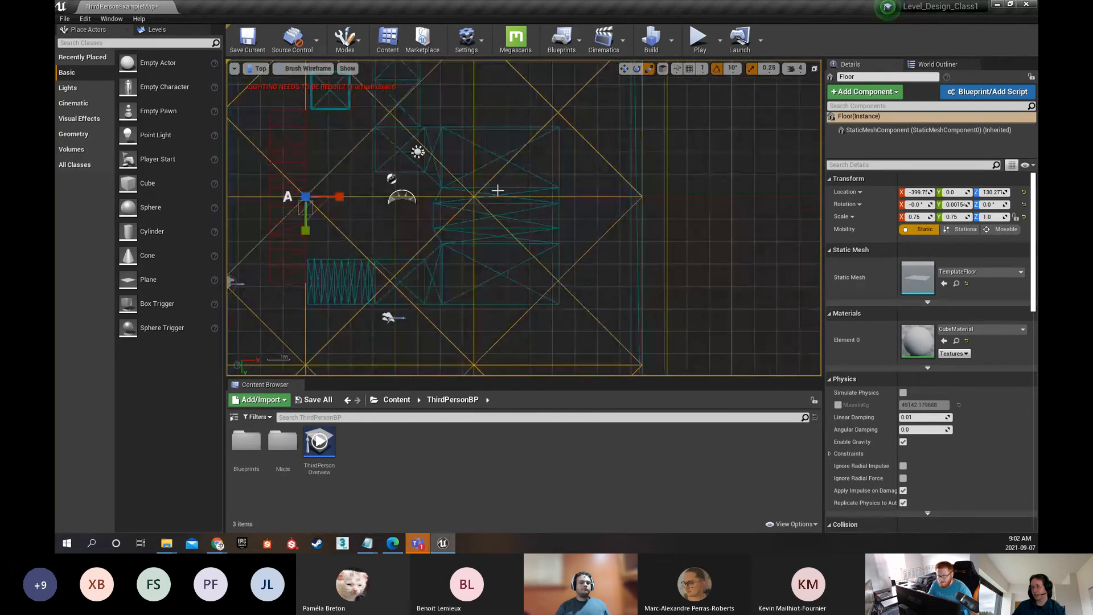
pyautogui.scroll(1, 425, 175)
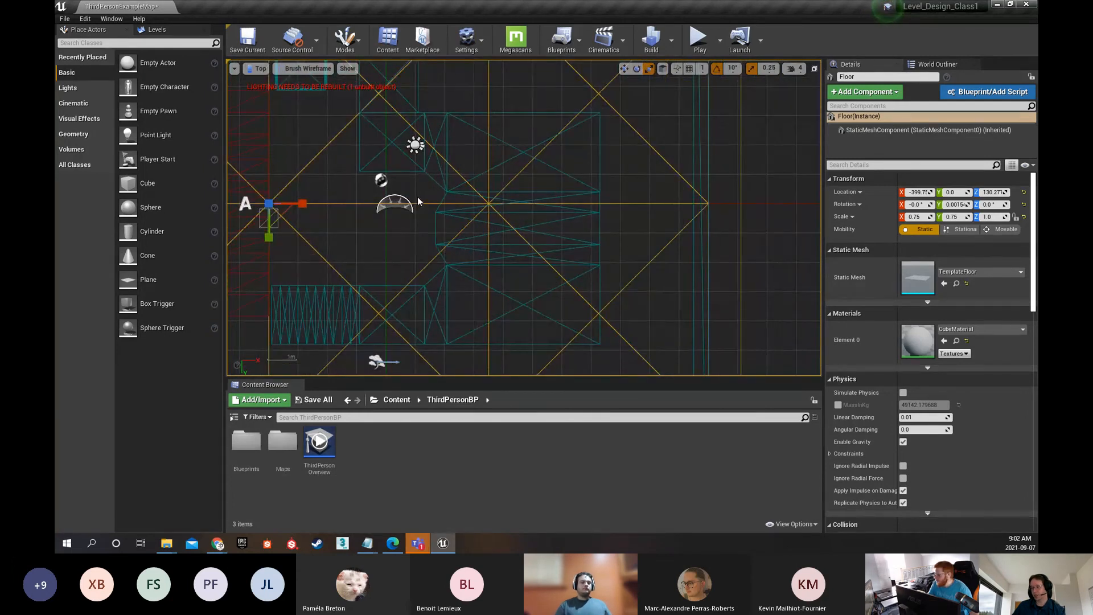
pyautogui.moveTo(373, 262); pyautogui.dragTo(528, 262, button='right')
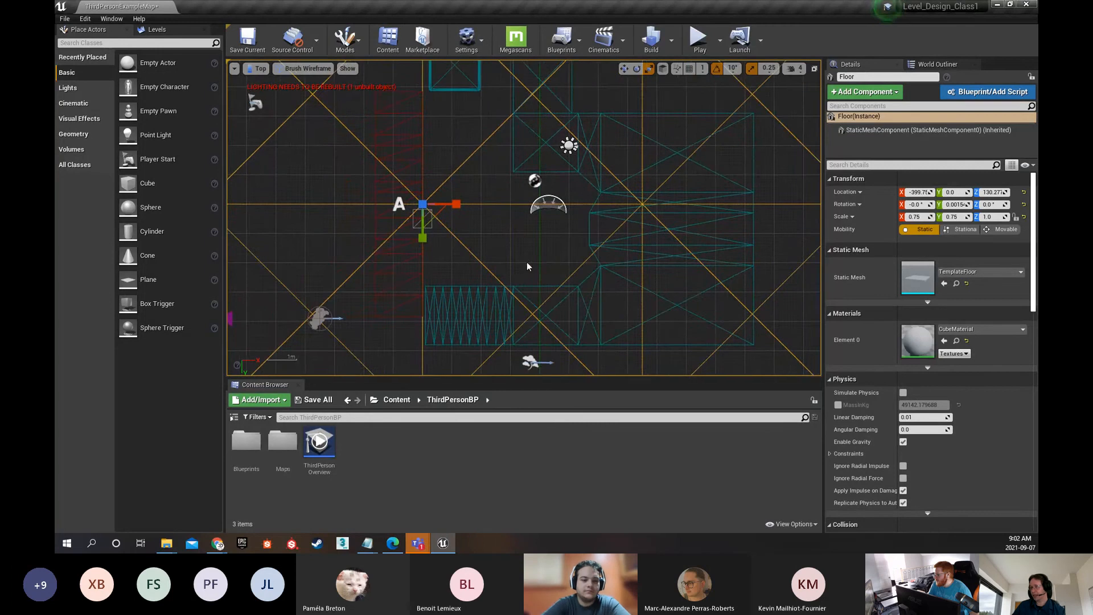
pyautogui.scroll(-4, 527, 261)
pyautogui.scroll(-2, 533, 251)
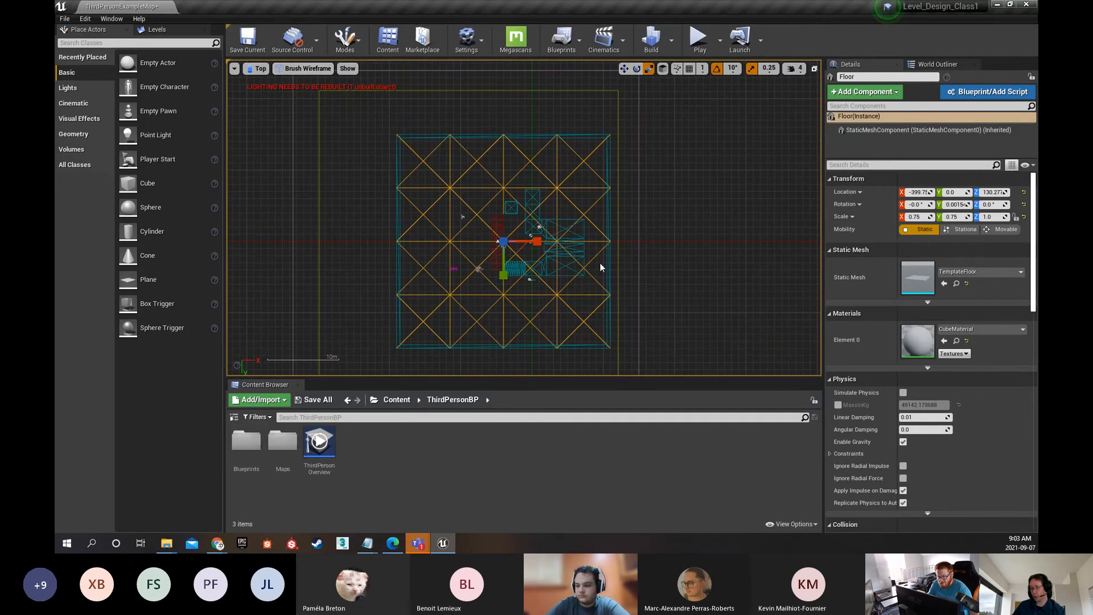
# Select the documentation actor beside the A marker near the floor's centre in the top wireframe view
pyautogui.scroll(3, 502, 238)
pyautogui.scroll(10, 502, 238)
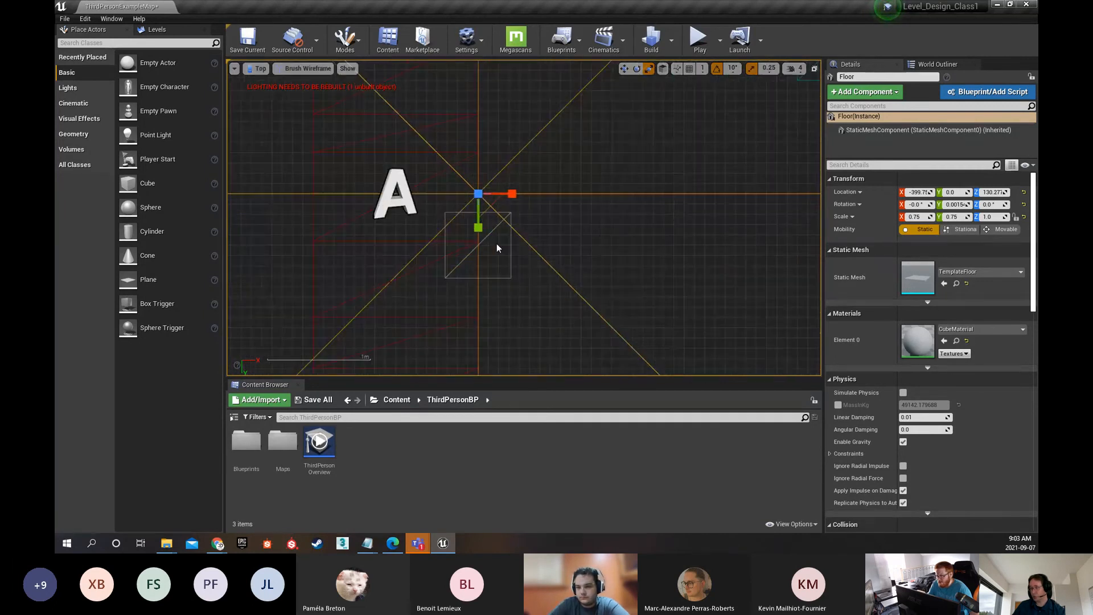
pyautogui.scroll(4, 561, 154)
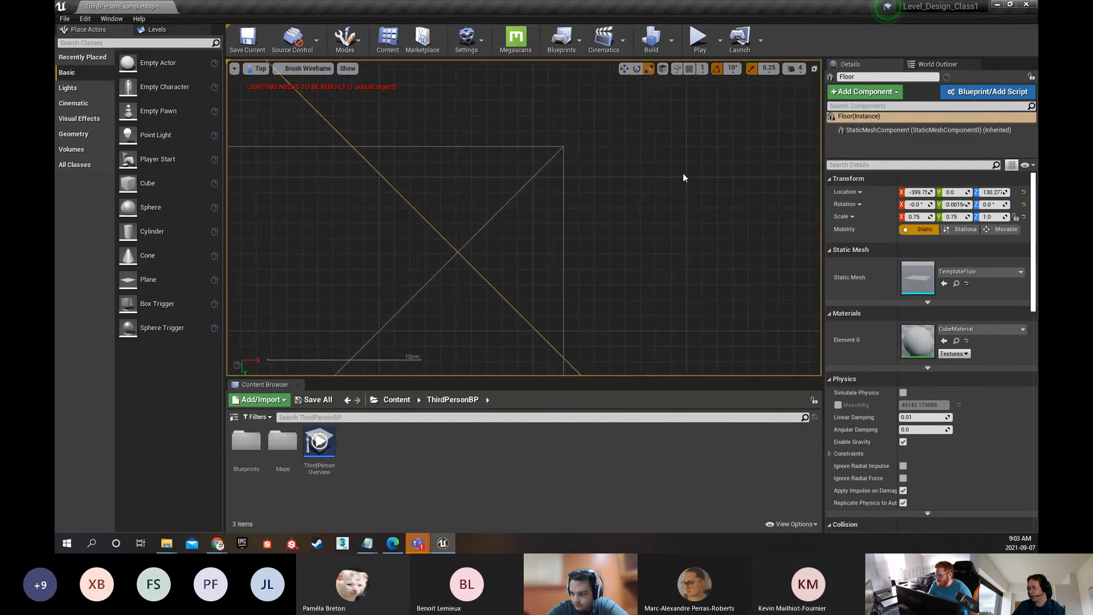
pyautogui.scroll(-5, 545, 164)
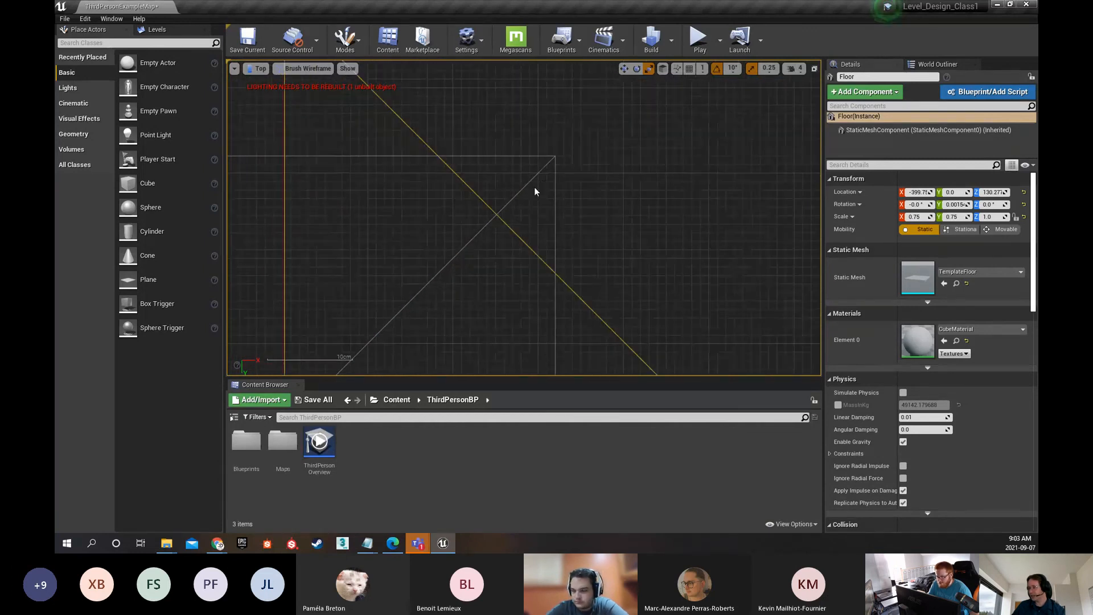
pyautogui.click(527, 183)
pyautogui.scroll(-5, 537, 212)
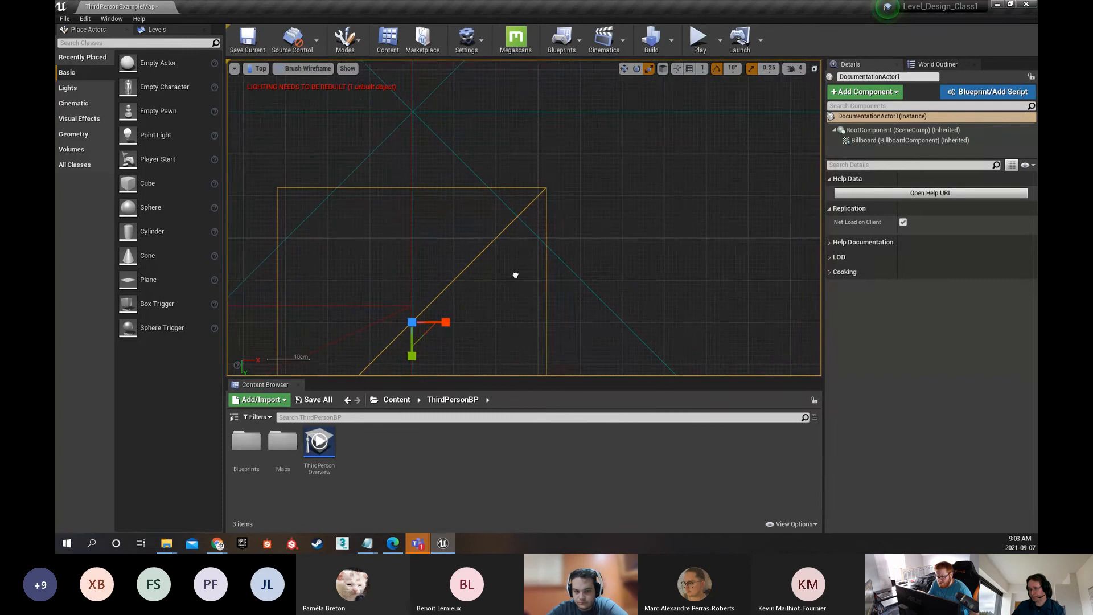
pyautogui.scroll(2, 524, 254)
# Activate the translate tool with grid snapping at size 1 and move the documentation actor about 2 cm in the negative X direction
pyautogui.press('w')
pyautogui.click(690, 69)
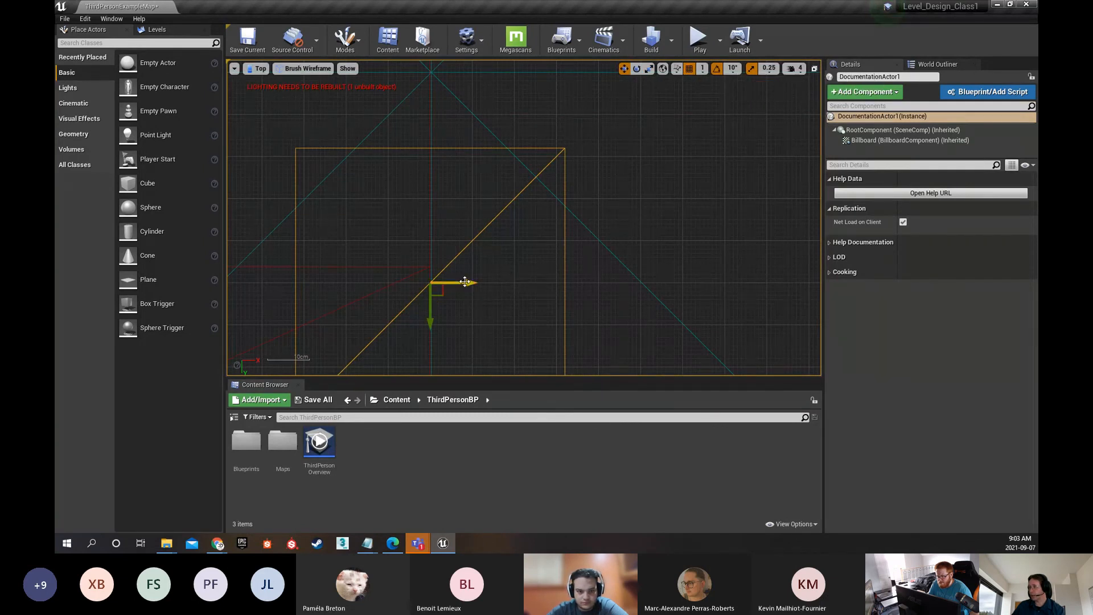
pyautogui.moveTo(465, 282)
pyautogui.mouseDown()
pyautogui.moveTo(486, 283)
pyautogui.moveTo(450, 284)
pyautogui.mouseUp()
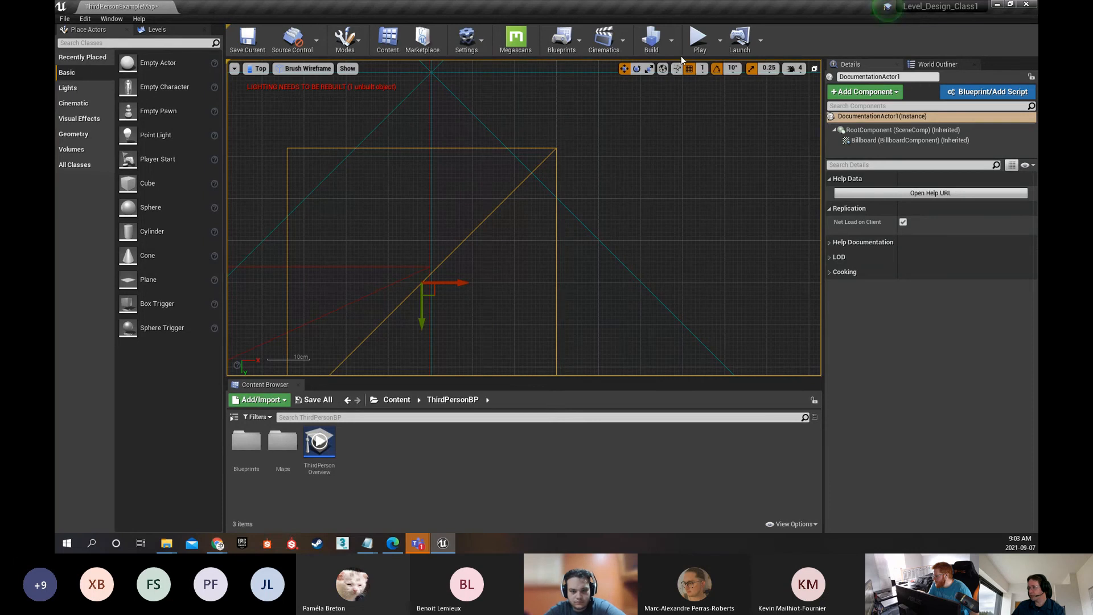
# Set the grid snap size to 5 and move the documentation actor about 20 cm in the positive X direction
pyautogui.click(702, 69)
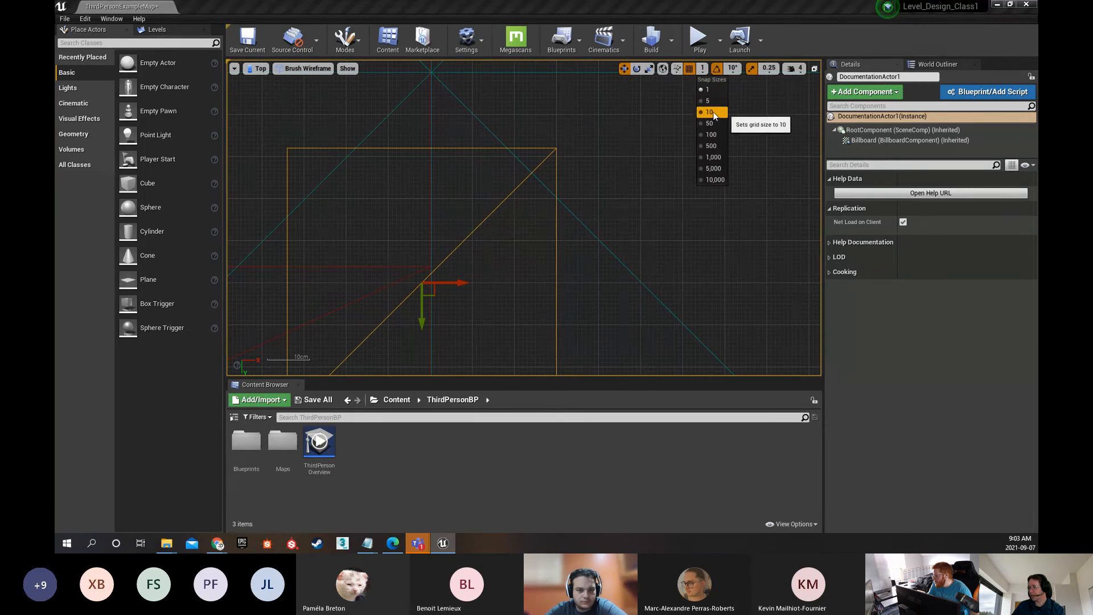
pyautogui.click(710, 101)
pyautogui.moveTo(453, 283); pyautogui.dragTo(542, 274)
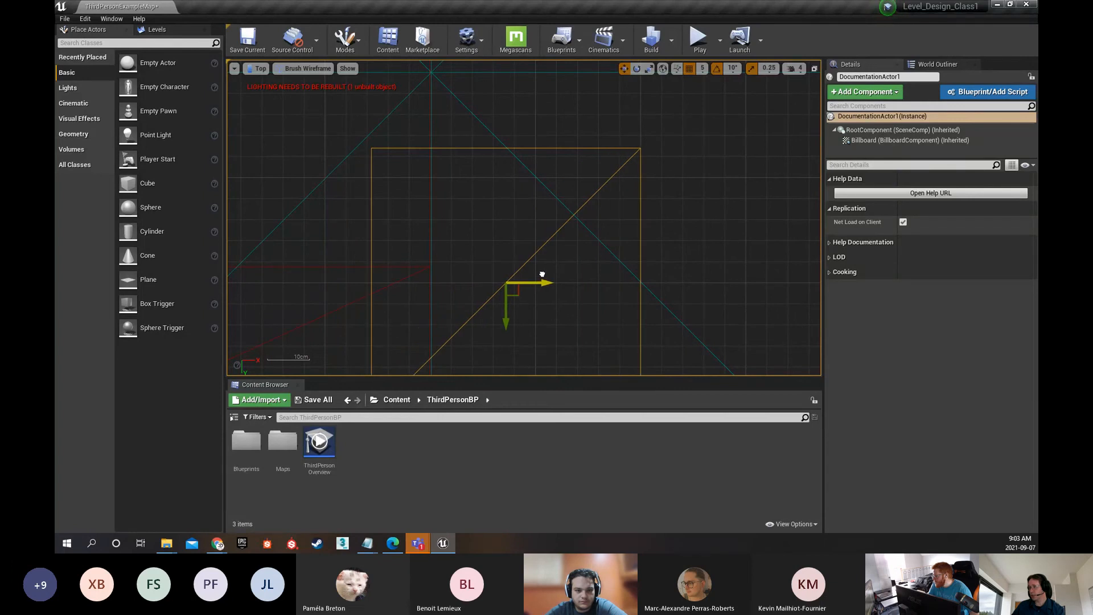
# Set the grid snap size to 10 and move the documentation actor about 30 cm in the negative X direction
pyautogui.click(702, 68)
pyautogui.click(708, 114)
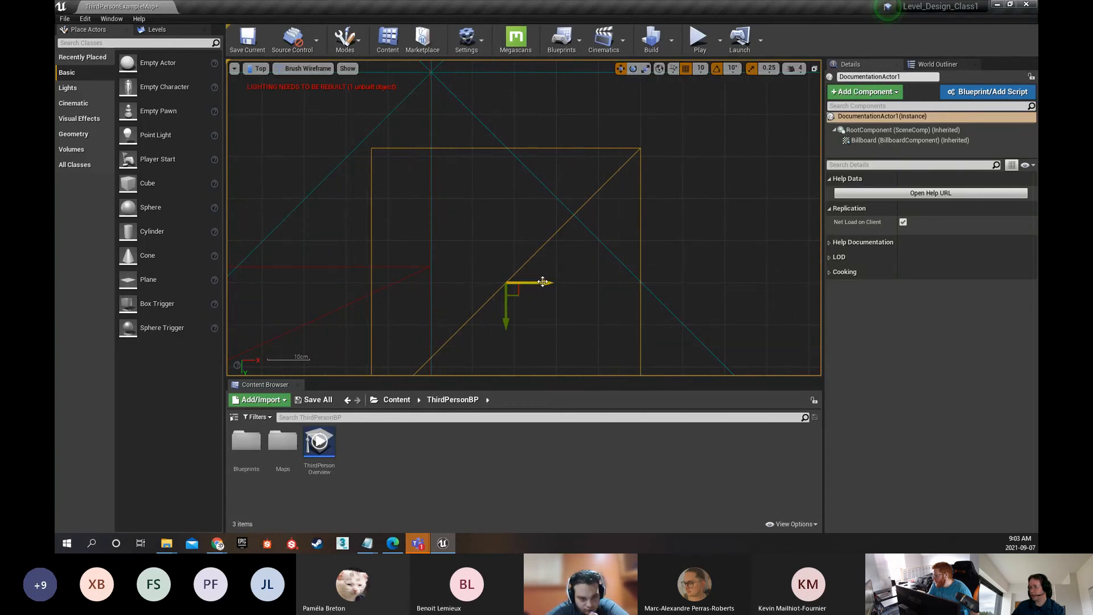
pyautogui.moveTo(531, 285); pyautogui.dragTo(369, 277)
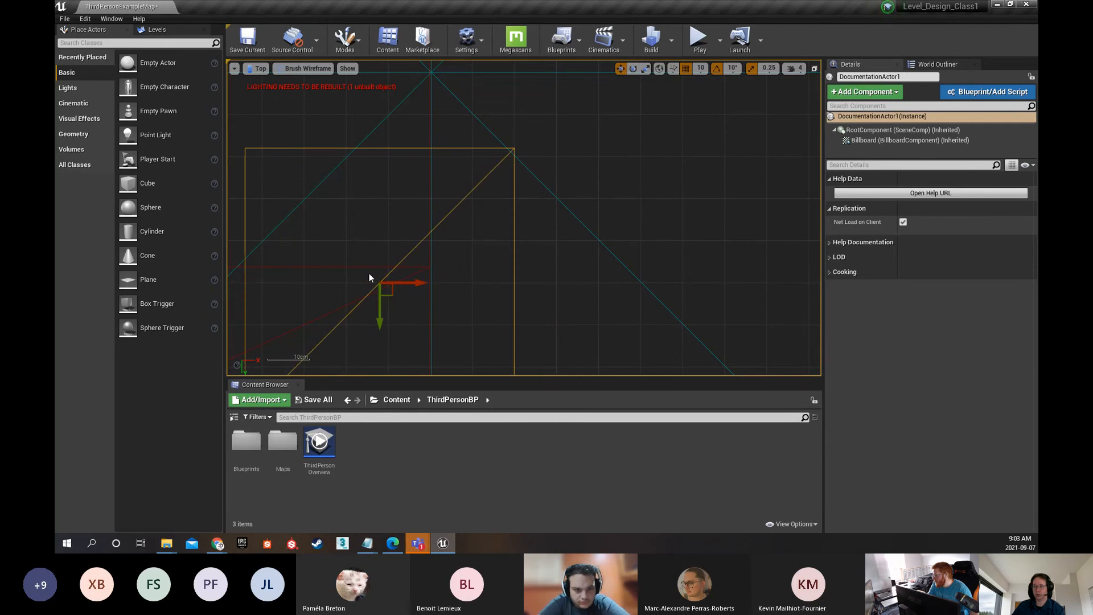
# Switch the viewport to the Front orthographic view and move the documentation actor about 10 cm in the negative Y direction
pyautogui.click(259, 68)
pyautogui.click(259, 145)
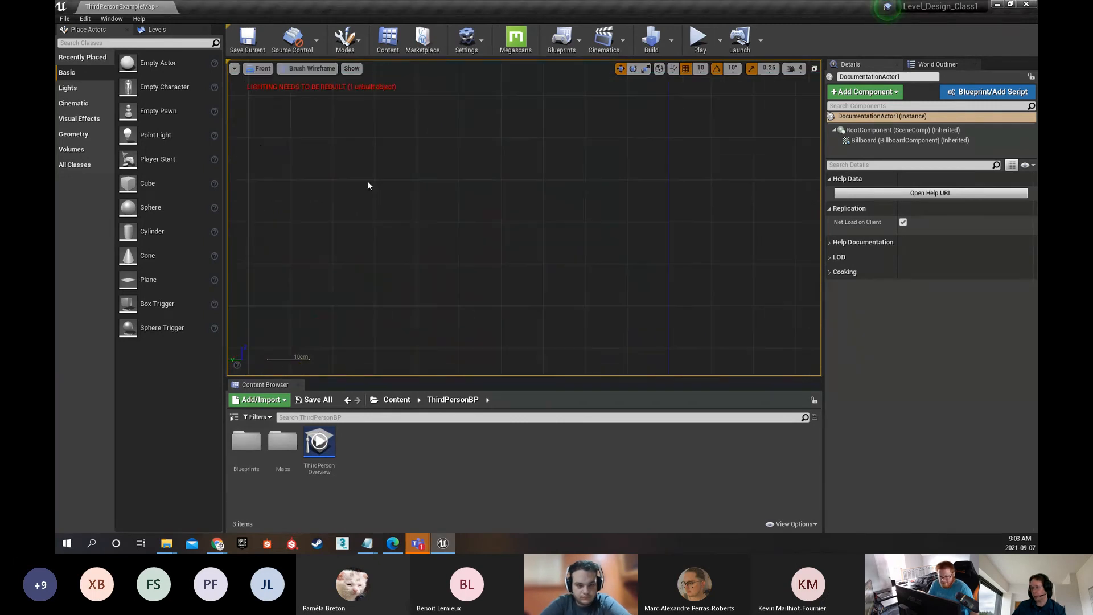
pyautogui.scroll(-19, 475, 256)
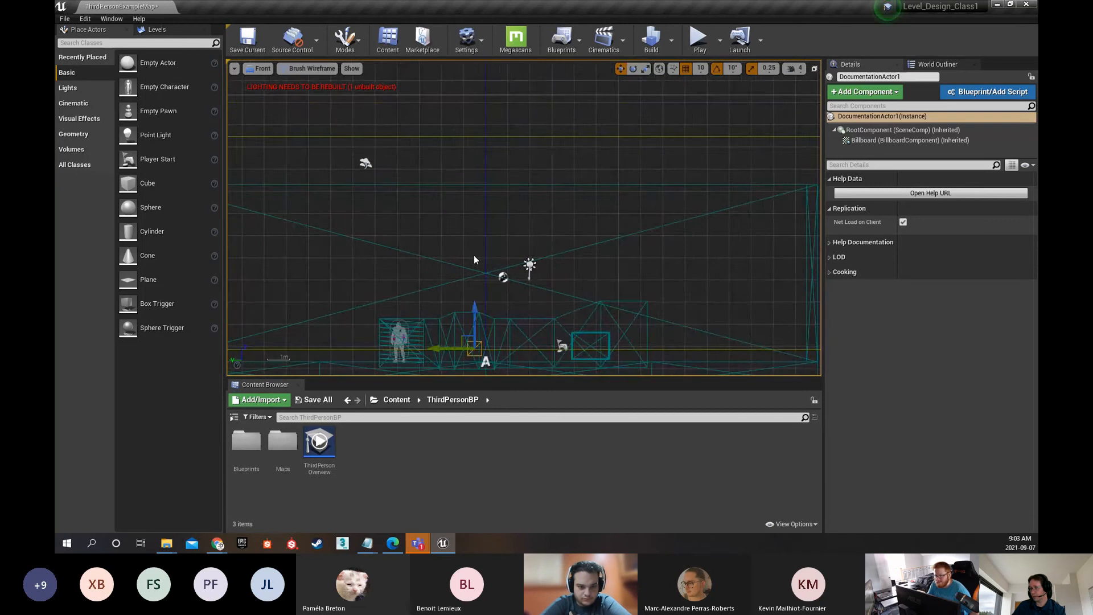
pyautogui.moveTo(520, 279); pyautogui.dragTo(568, 154, button='right')
pyautogui.scroll(1, 514, 168)
pyautogui.scroll(6, 514, 168)
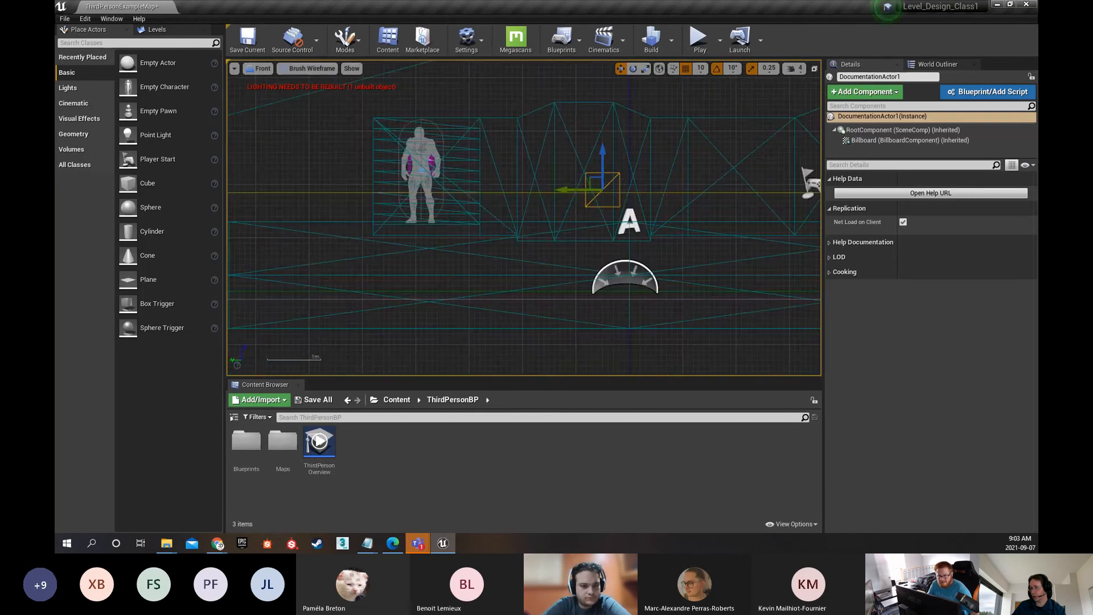
pyautogui.moveTo(553, 233); pyautogui.dragTo(399, 246, button='right')
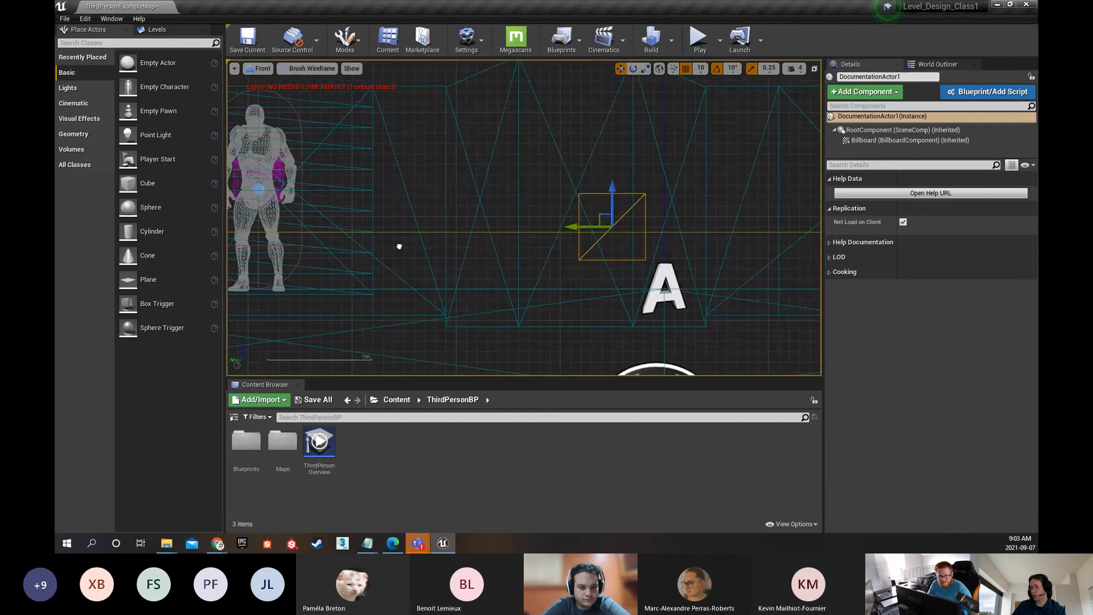
pyautogui.scroll(-3, 437, 220)
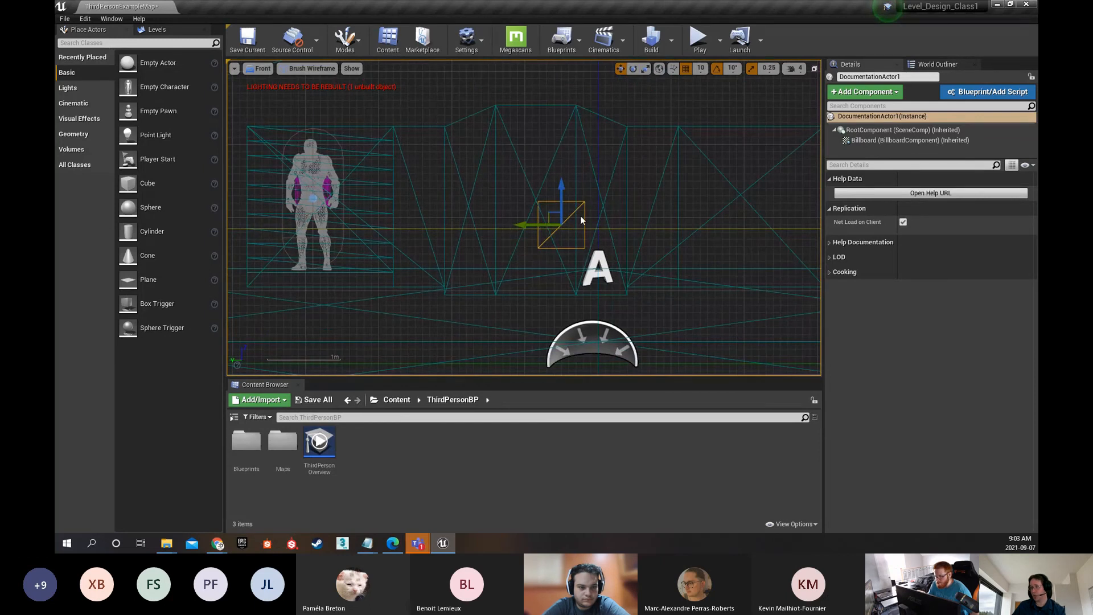
pyautogui.moveTo(522, 226)
pyautogui.mouseDown()
pyautogui.moveTo(618, 226)
pyautogui.moveTo(519, 225)
pyautogui.moveTo(529, 225)
pyautogui.mouseUp()
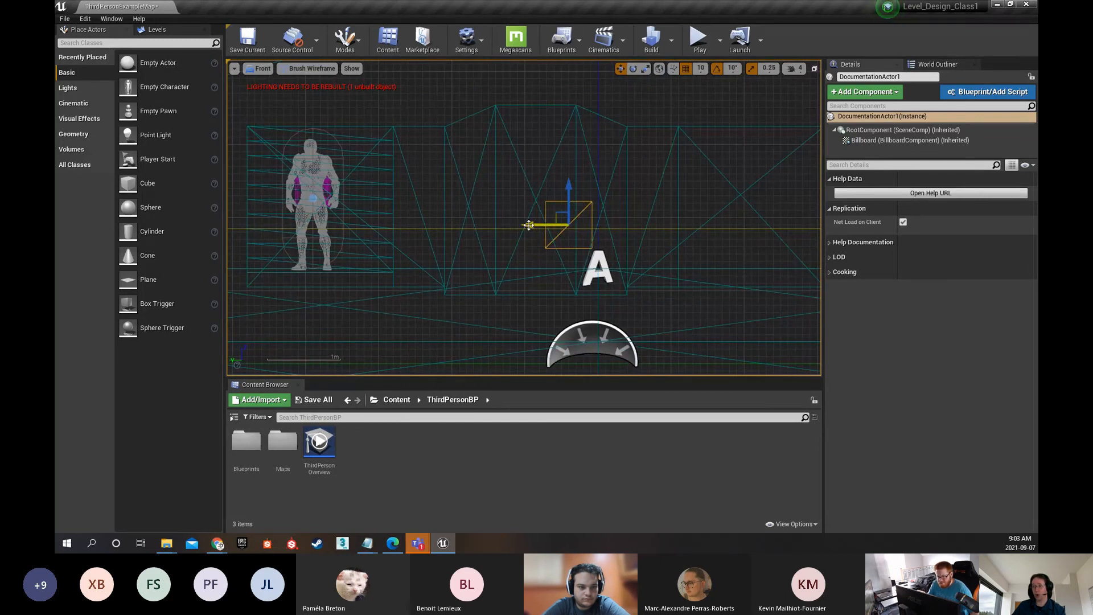
# Return the viewport to the Perspective view and frame the character, stairs and Third Person floor text
pyautogui.click(260, 68)
pyautogui.click(270, 84)
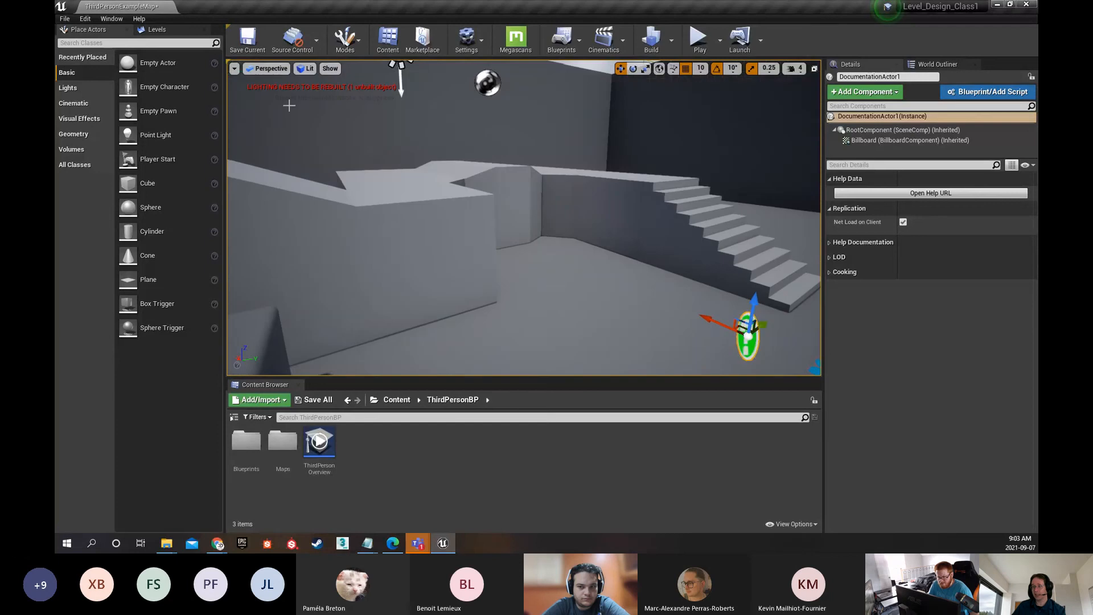
pyautogui.moveTo(289, 106); pyautogui.dragTo(301, 196)
pyautogui.moveTo(301, 197); pyautogui.dragTo(385, 195, button='right')
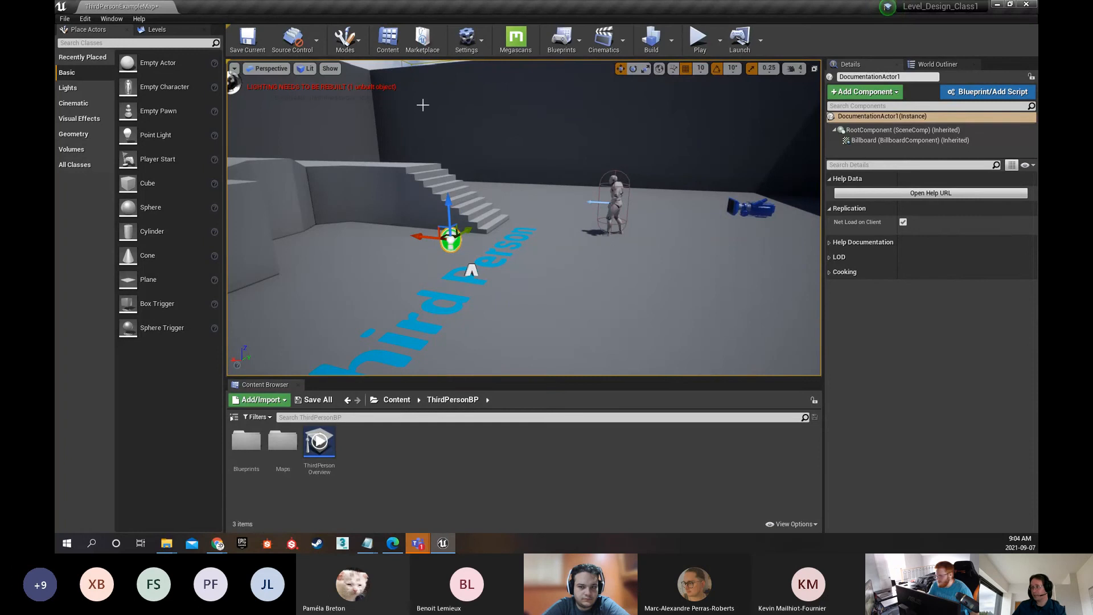
# Play the level in the viewport and test the character by running and jumping around the open floor
pyautogui.click(700, 45)
pyautogui.click(696, 191)
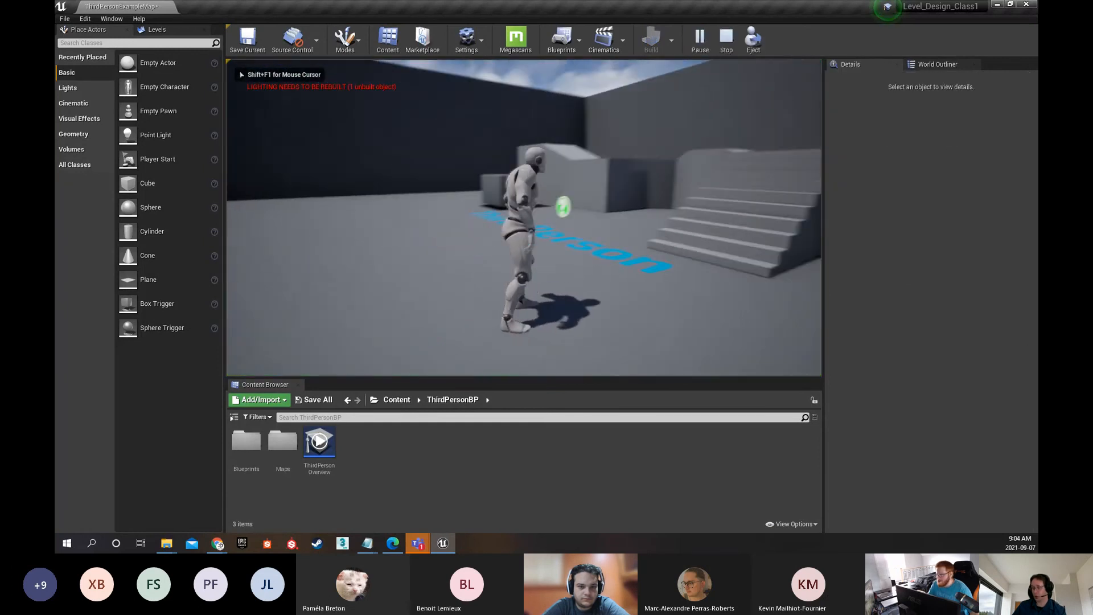
pyautogui.press('w')
pyautogui.press('s')
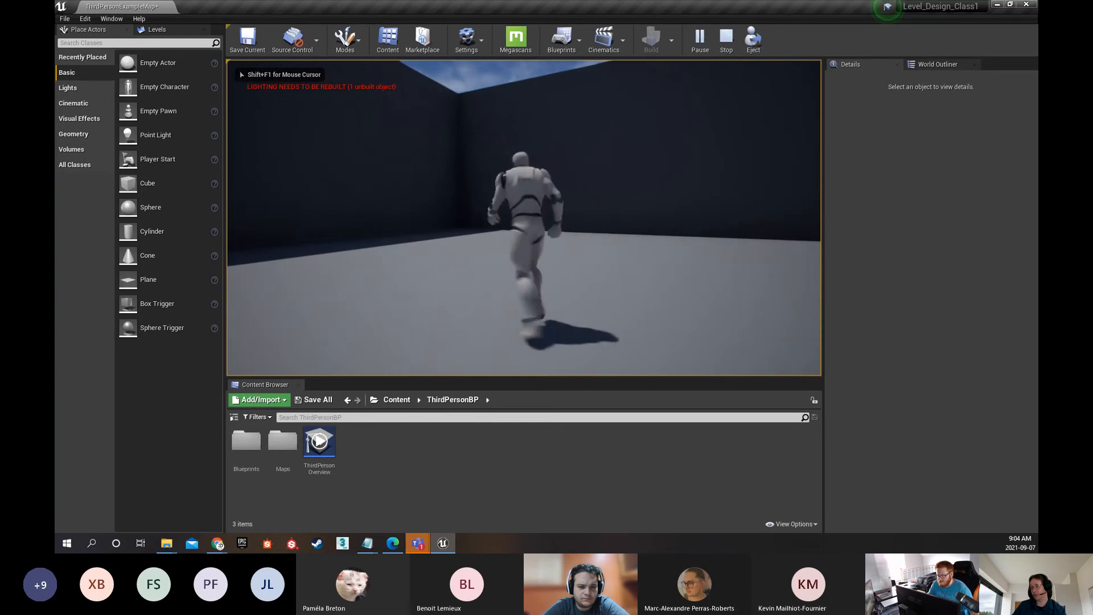
pyautogui.press('space')
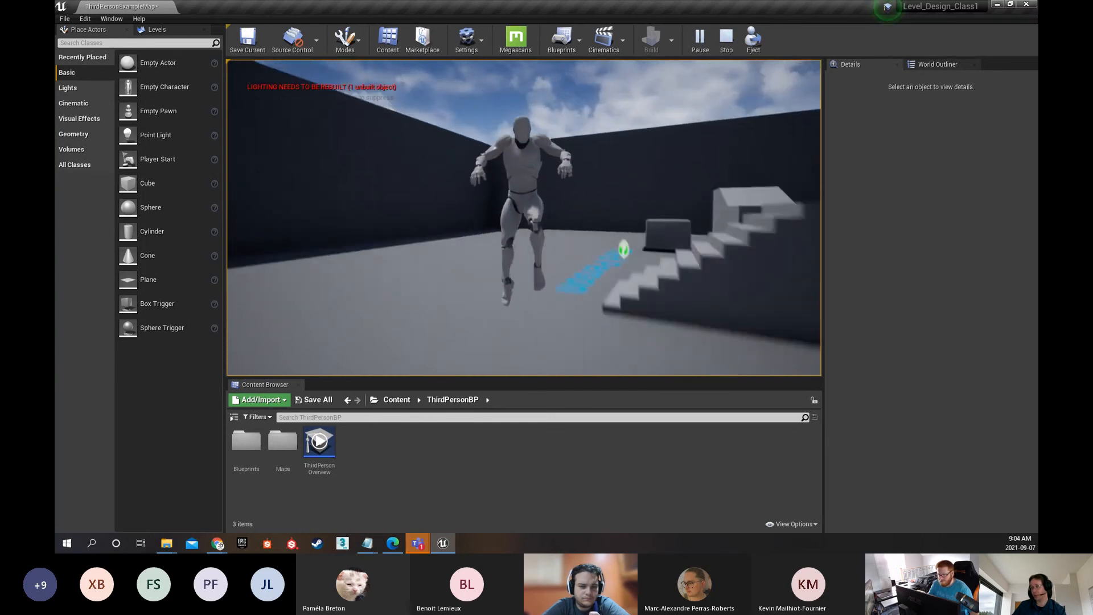
pyautogui.press('space')
pyautogui.press('w')
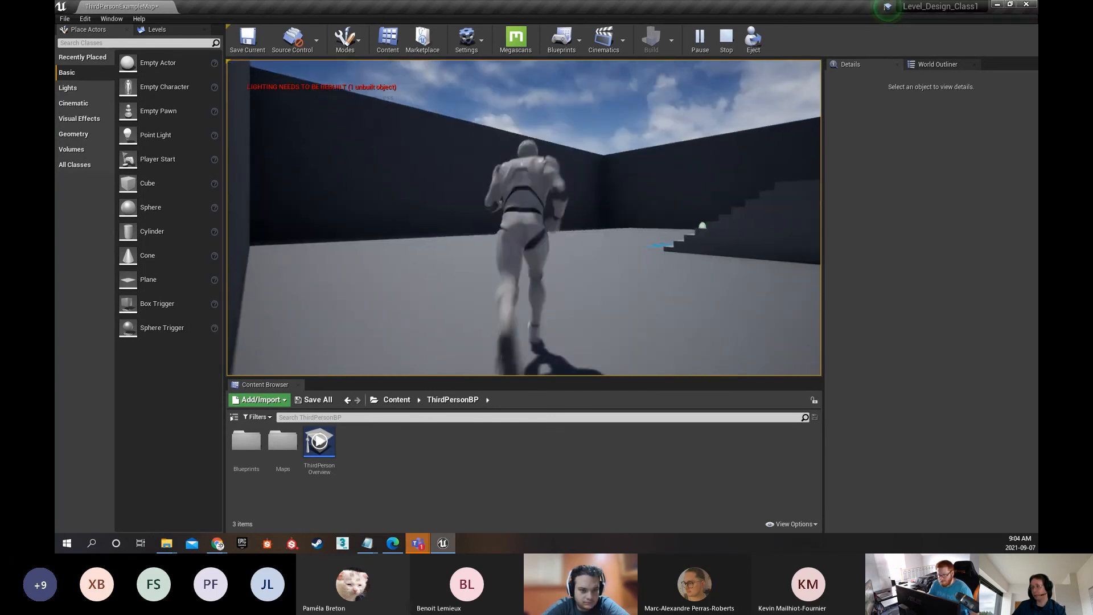
pyautogui.press('w')
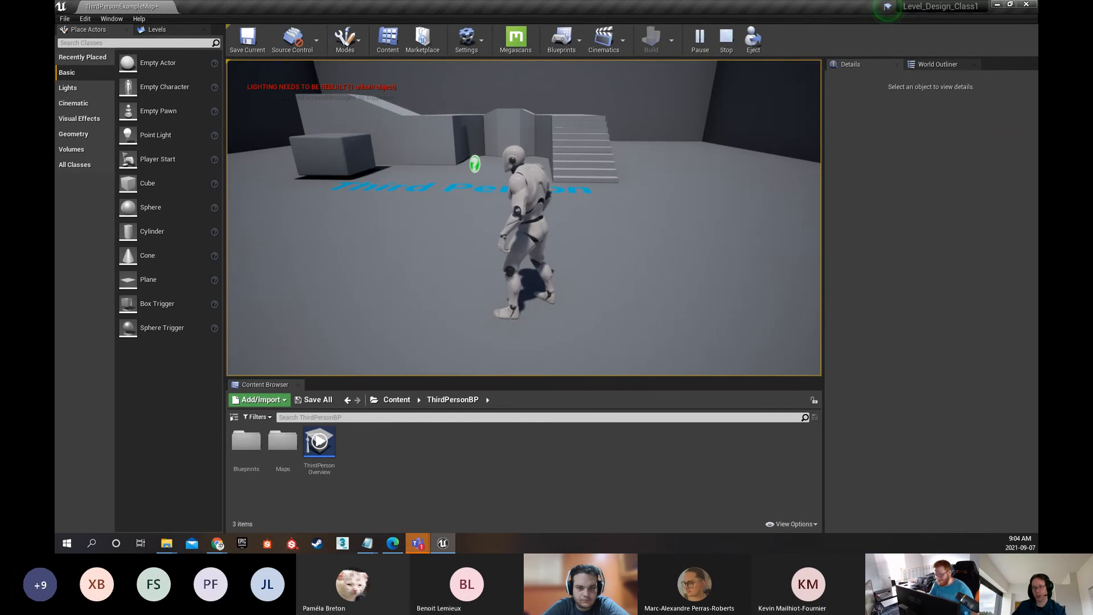
# Run and jump the character across the floor, up the stairs and onto the raised platform
pyautogui.press('w')
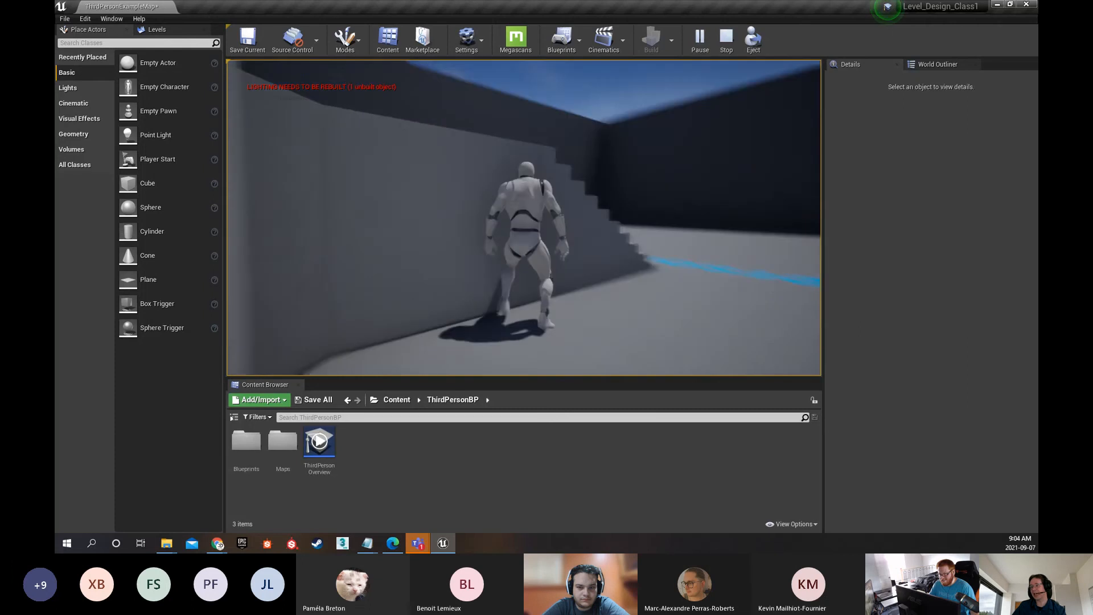
pyautogui.press('space')
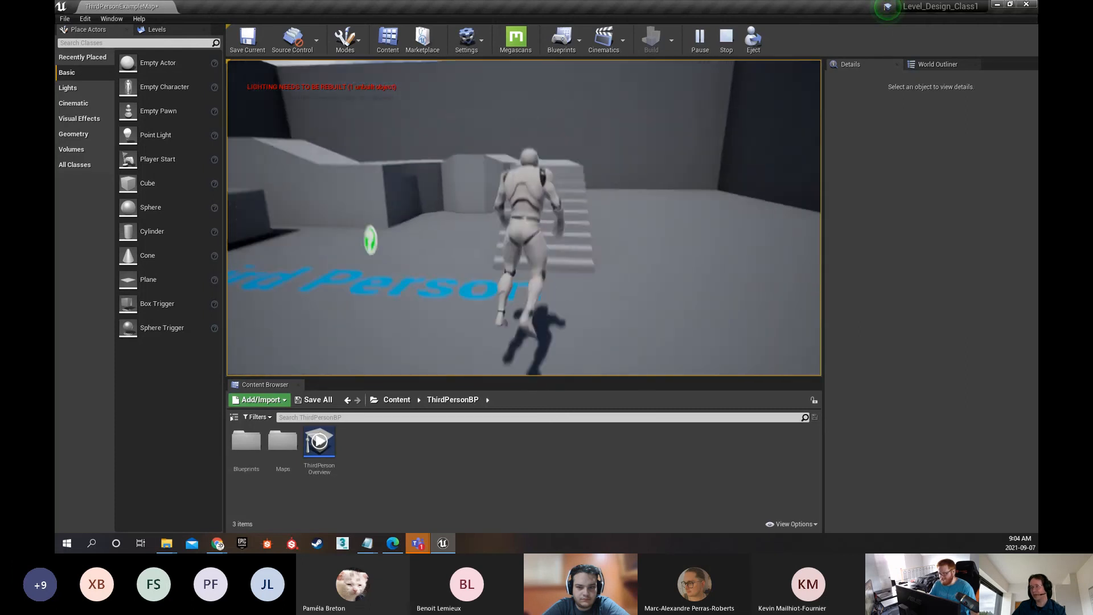
pyautogui.press('space')
pyautogui.press('w')
pyautogui.press('space')
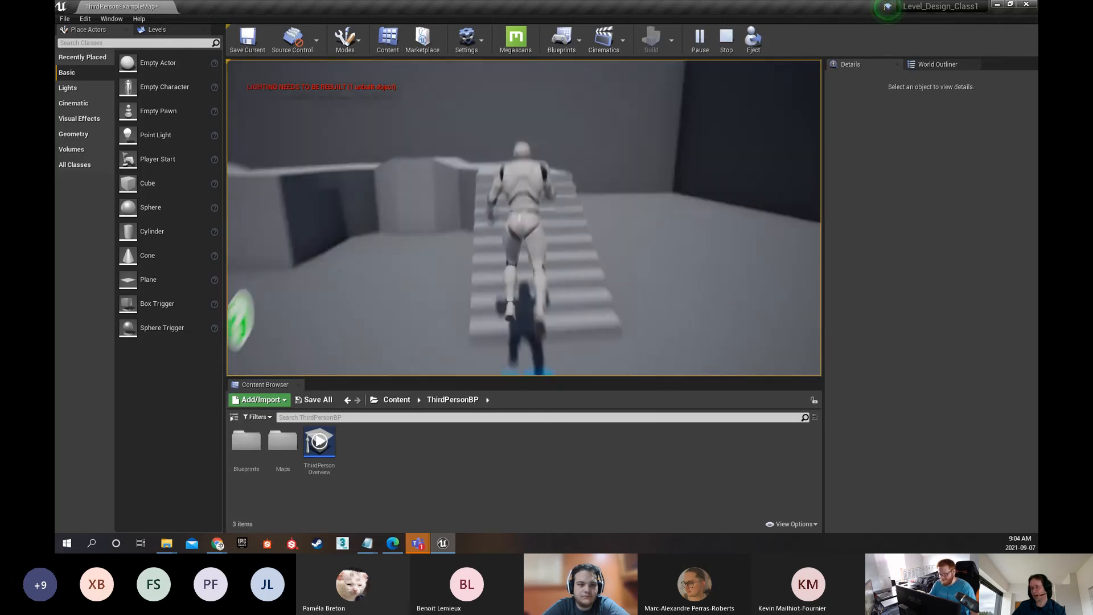
pyautogui.press('w')
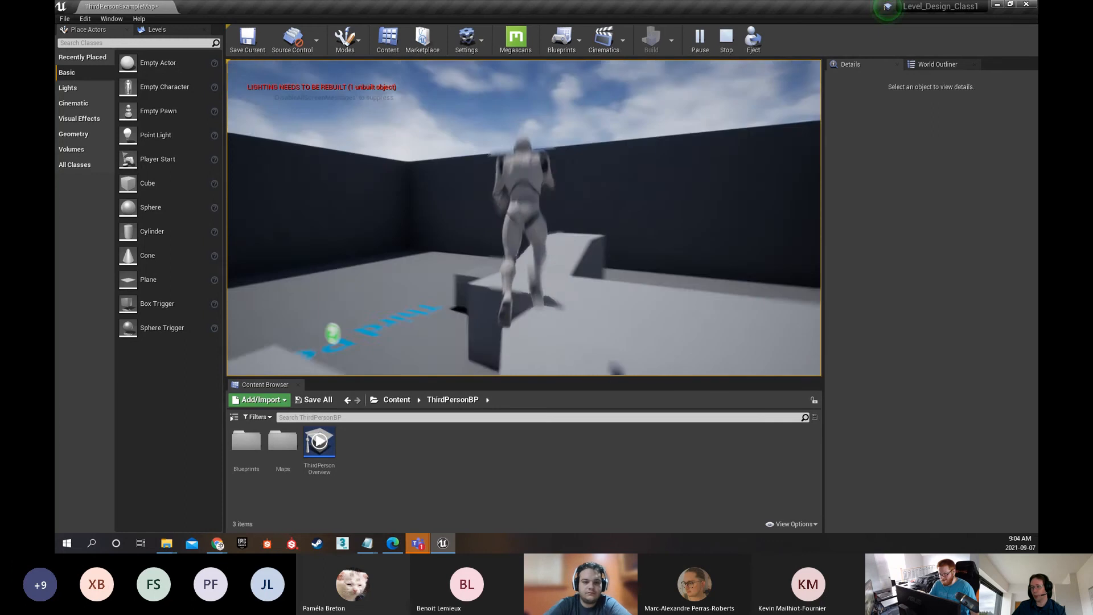
# Run the character off the raised platform, past the Third Person floor text and stairs, and jump across the open floor
pyautogui.press('w')
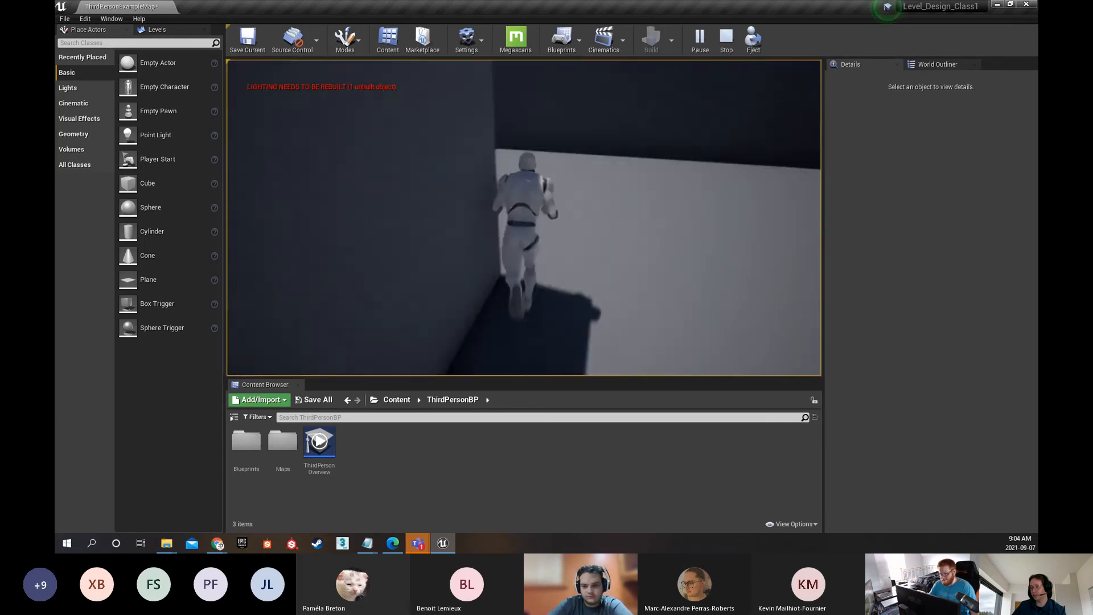
pyautogui.press('w')
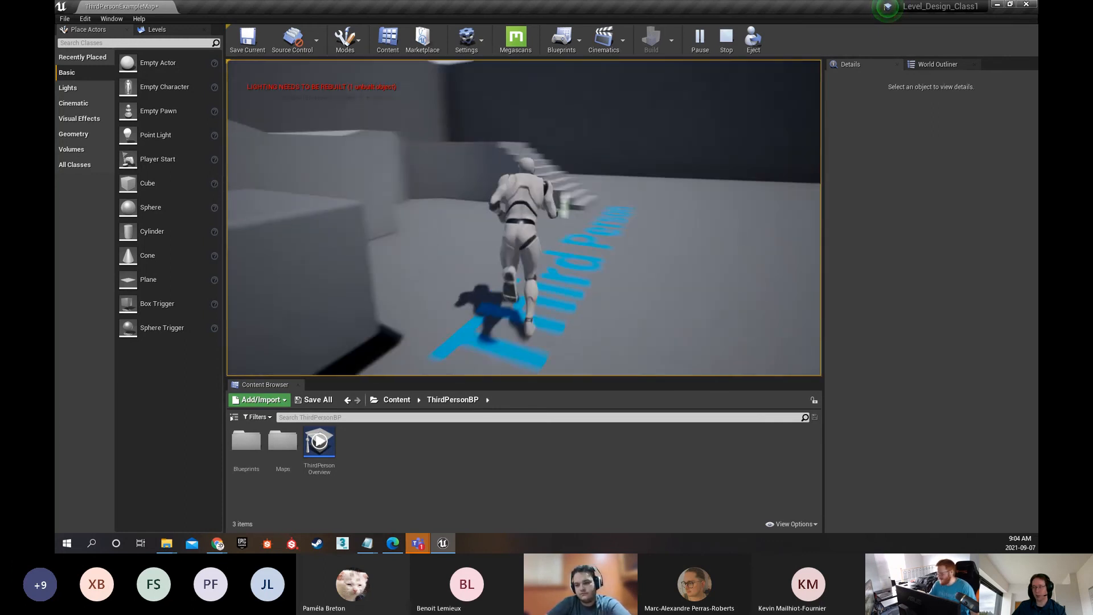
pyautogui.press('w')
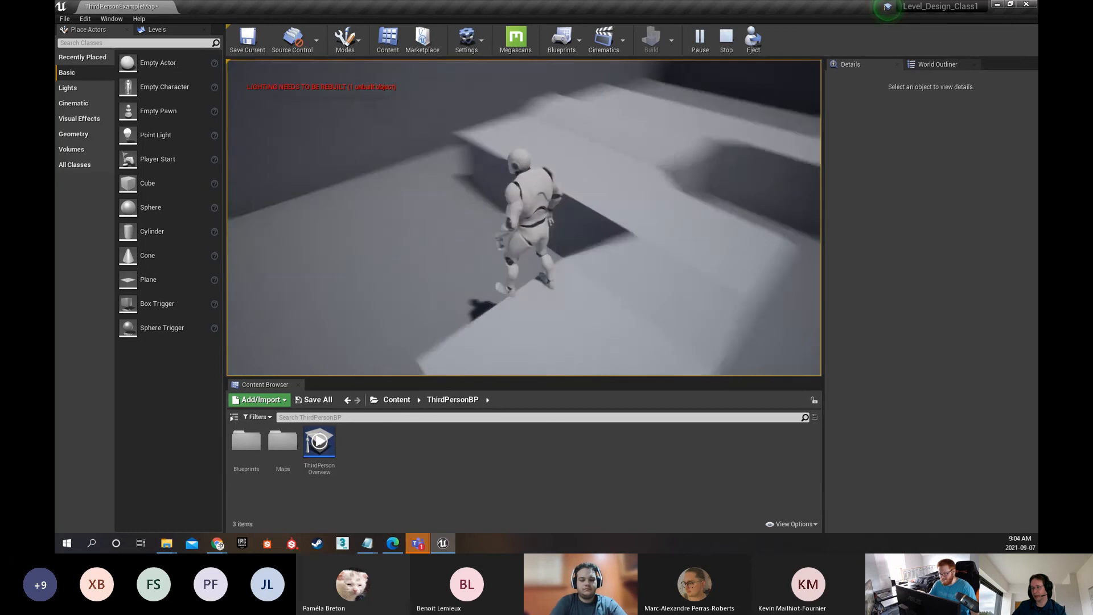
pyautogui.press('w')
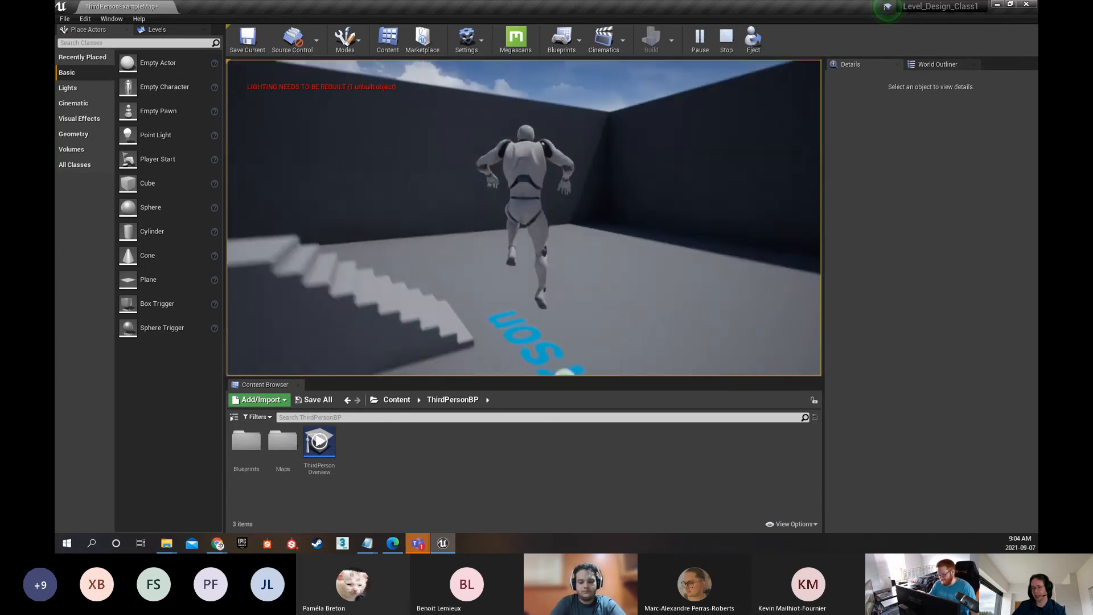
pyautogui.press('w')
pyautogui.press('space')
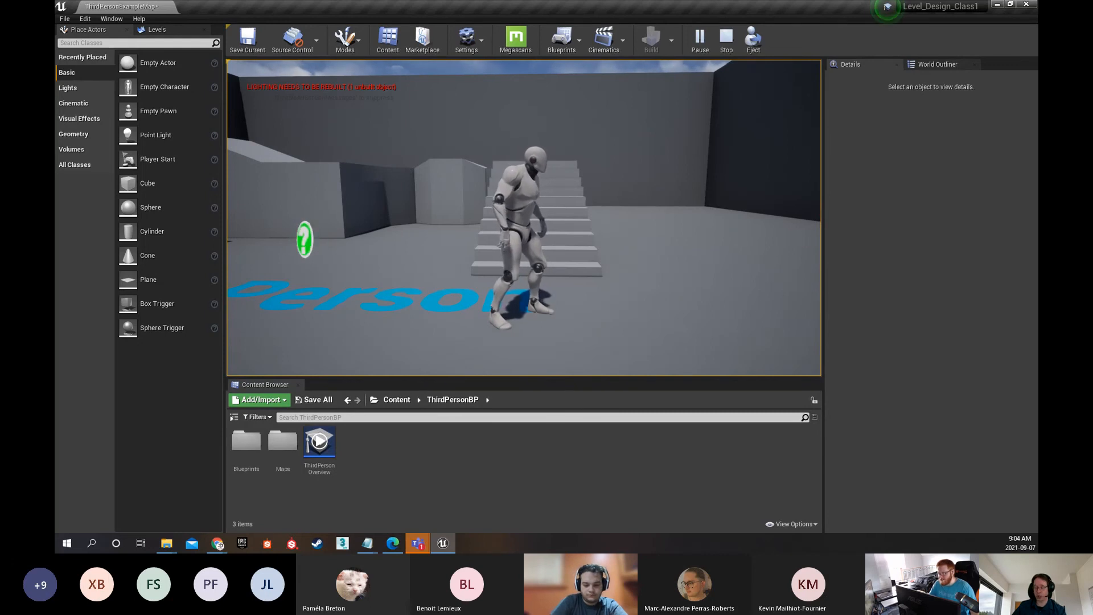
# Test the character by running and jumping around the large blocks and open floor, and end the play session
pyautogui.press('w')
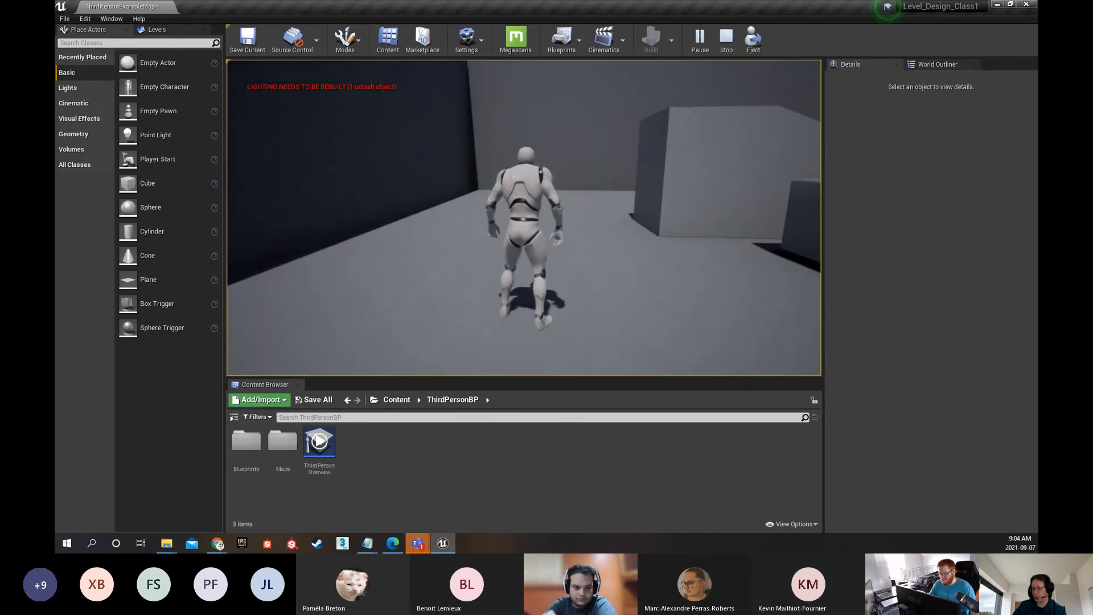
pyautogui.press('w')
pyautogui.press('w')
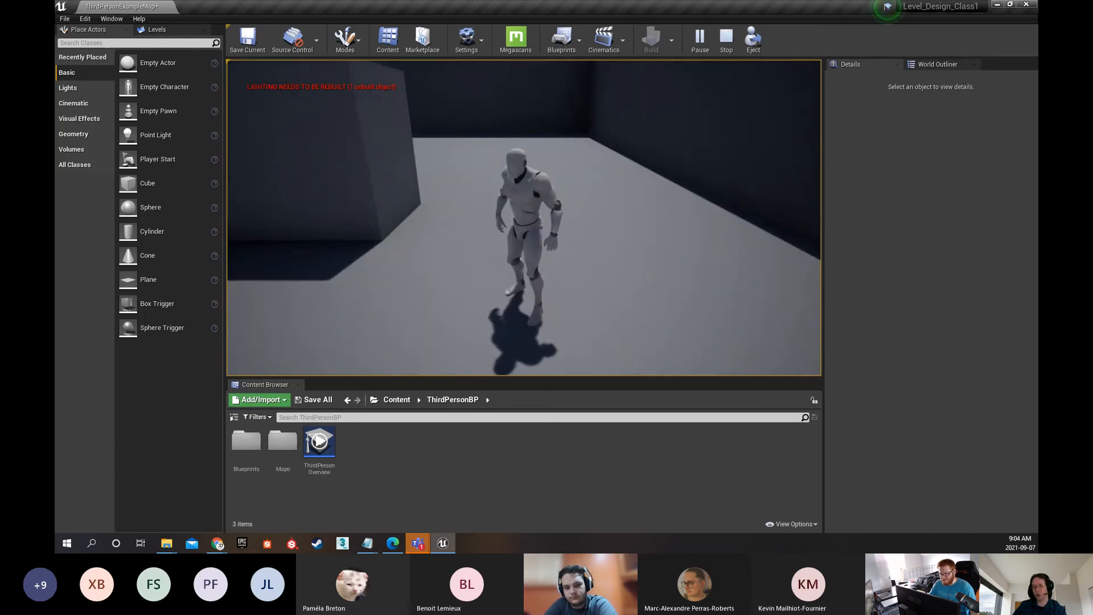
pyautogui.press('w')
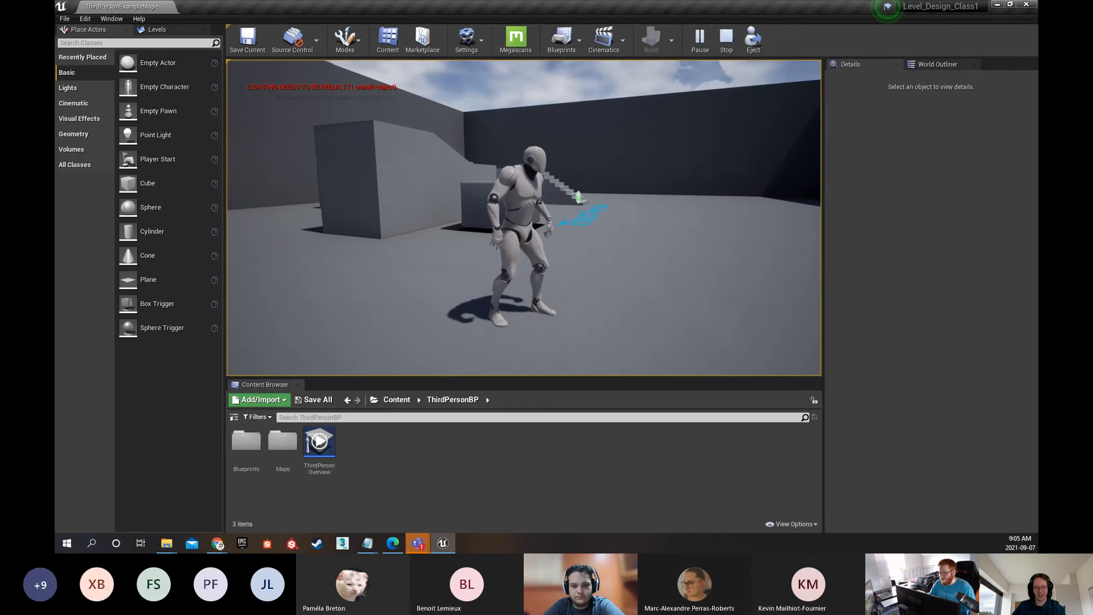
pyautogui.press('w')
pyautogui.press('space')
pyautogui.press('d')
pyautogui.press('s')
pyautogui.press('space')
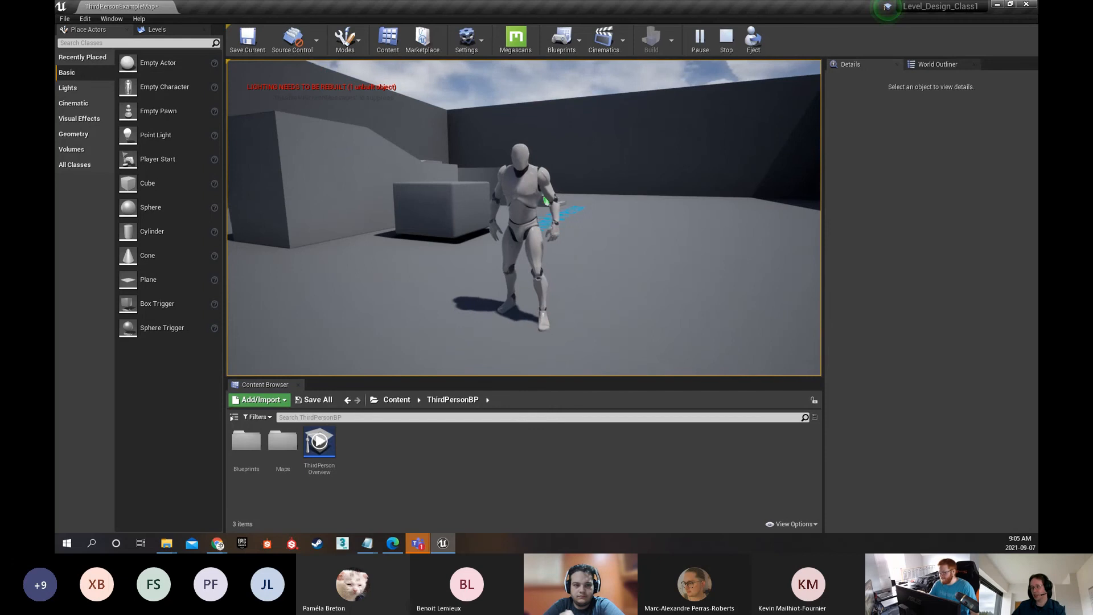
pyautogui.press('w')
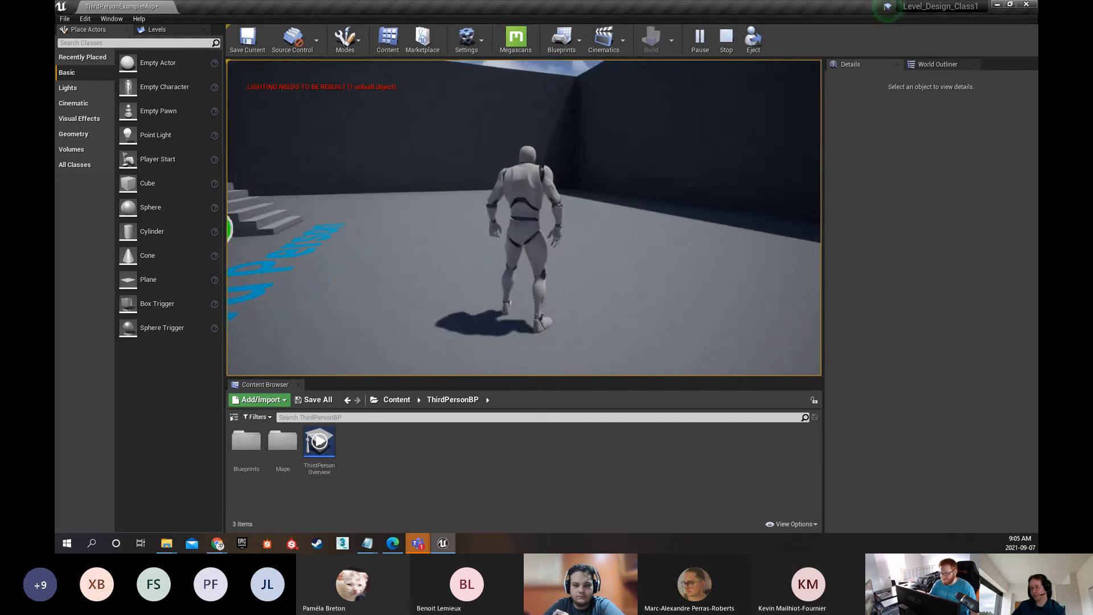
pyautogui.press('Escape')
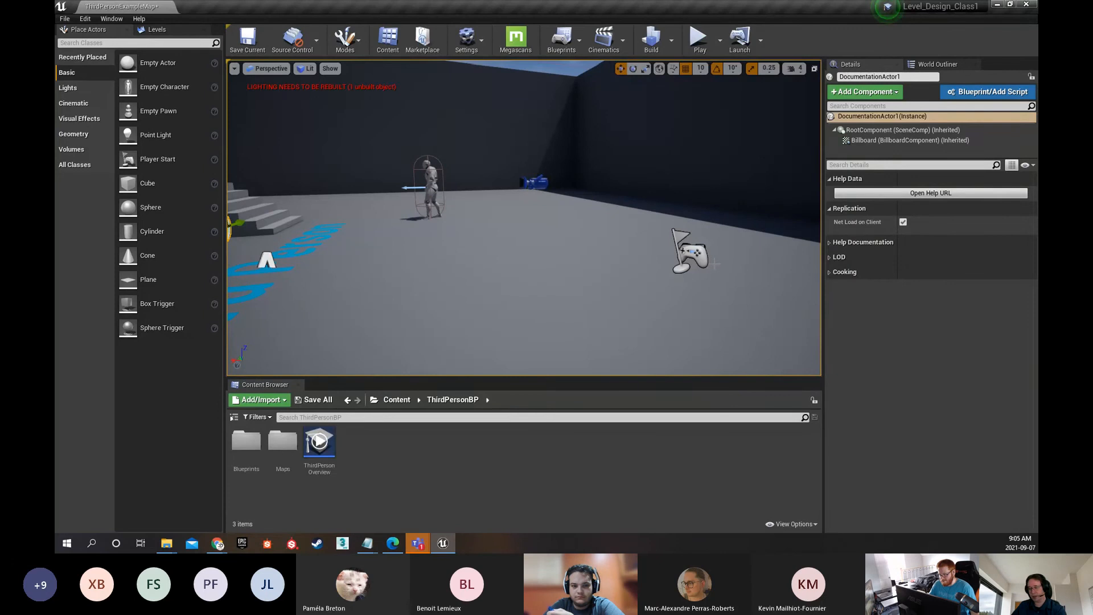
# Save ThirdPersonExampleMap while exiting the editor and reopen the Level_Design_Class1 project from the Epic Games Launcher library
pyautogui.hotkey('ctrl', 'shift', 's')
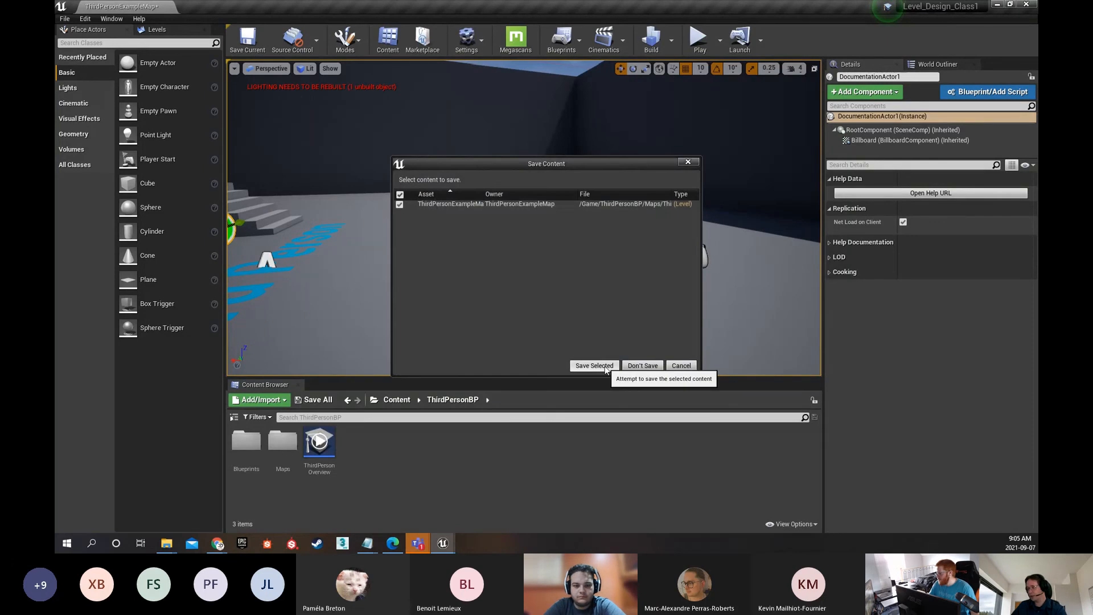
pyautogui.click(595, 366)
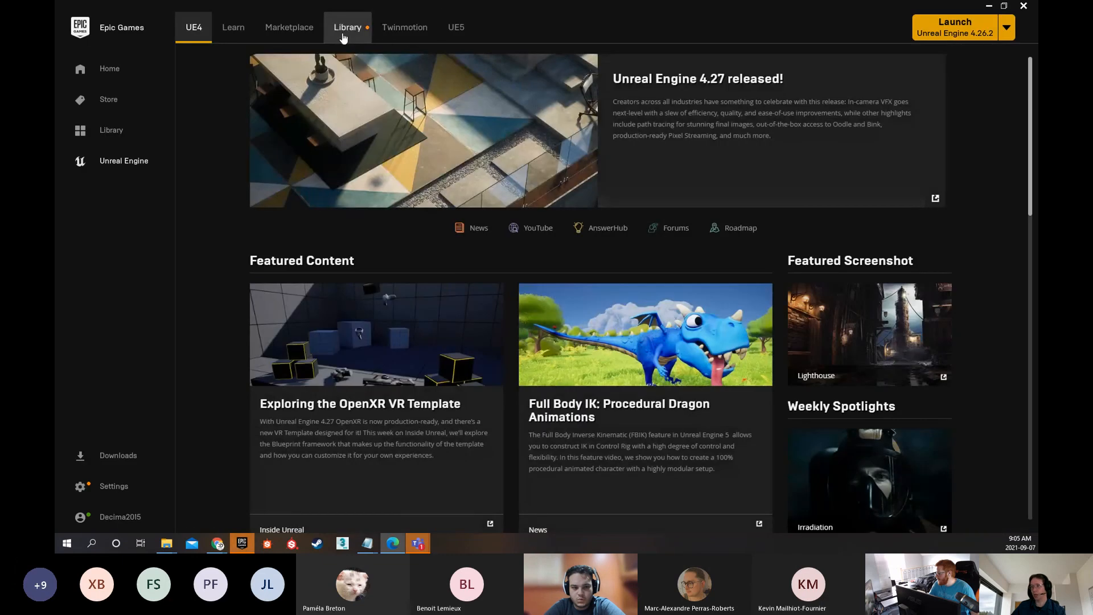
pyautogui.click(351, 31)
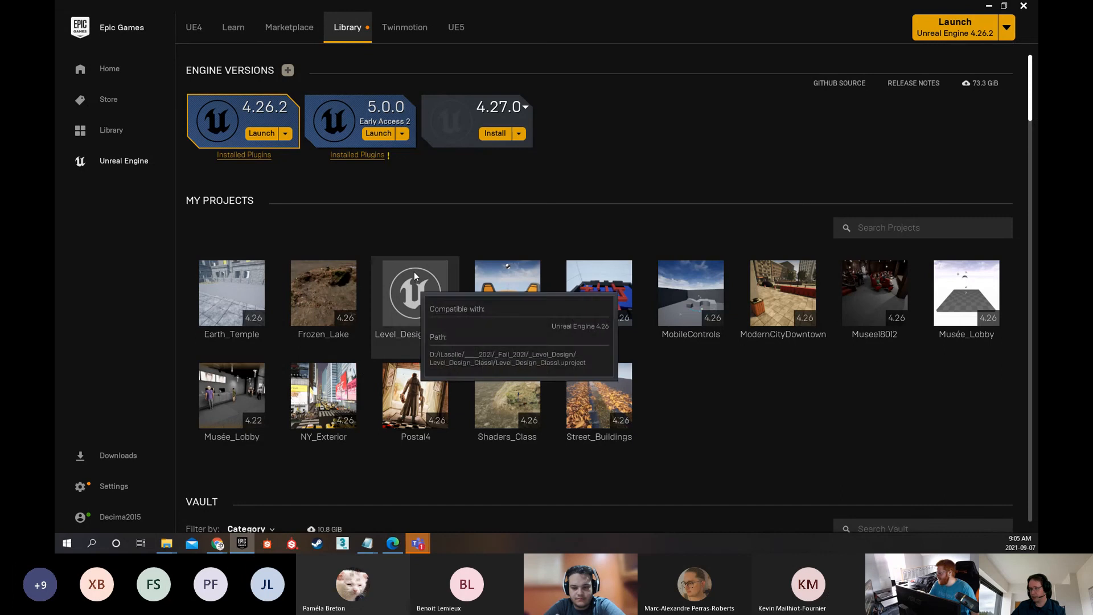
pyautogui.doubleClick(409, 292)
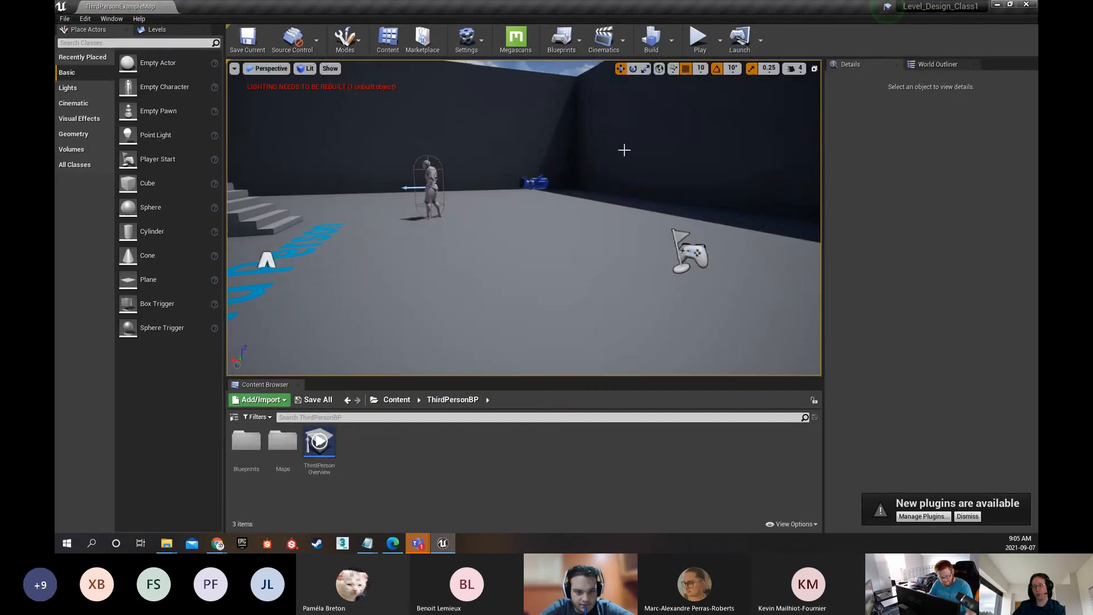
# Frame the character and stairs in the Perspective view and read the expanded tooltips for the translate tool and gizmo coordinate system
pyautogui.moveTo(624, 150); pyautogui.dragTo(484, 171, button='right')
pyautogui.press('d')
pyautogui.press('w')
pyautogui.press('s')
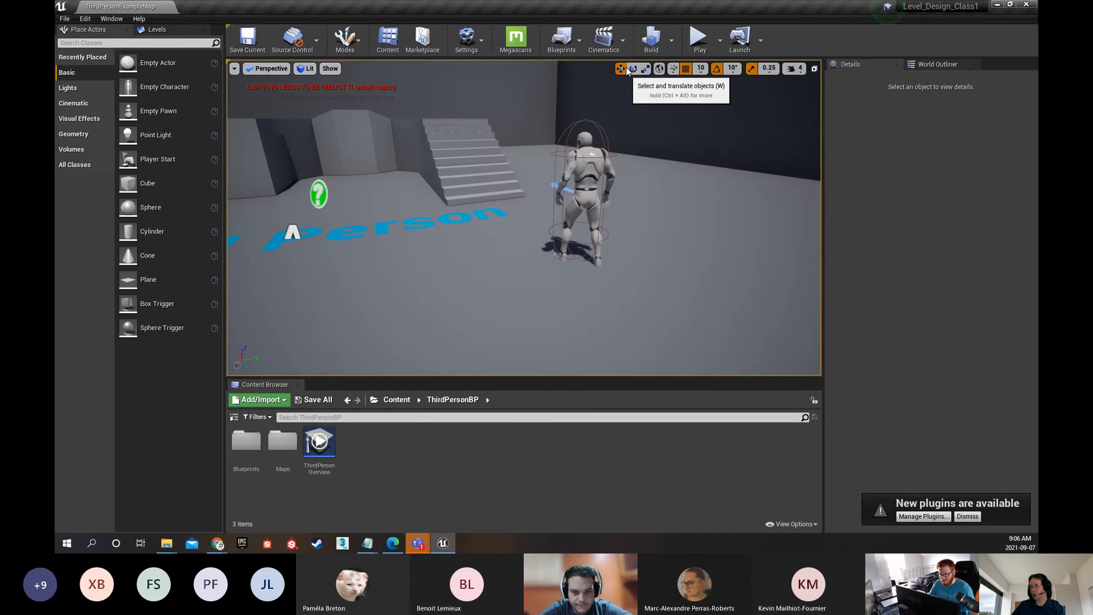
pyautogui.hotkey('ctrl', 'alt')
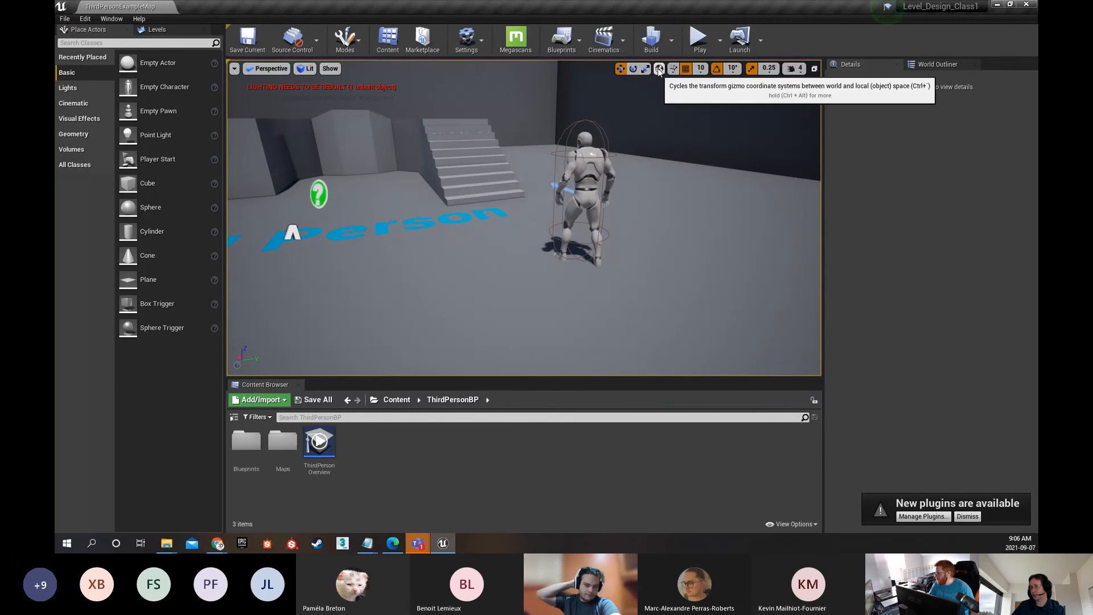
pyautogui.hotkey('ctrl', 'alt')
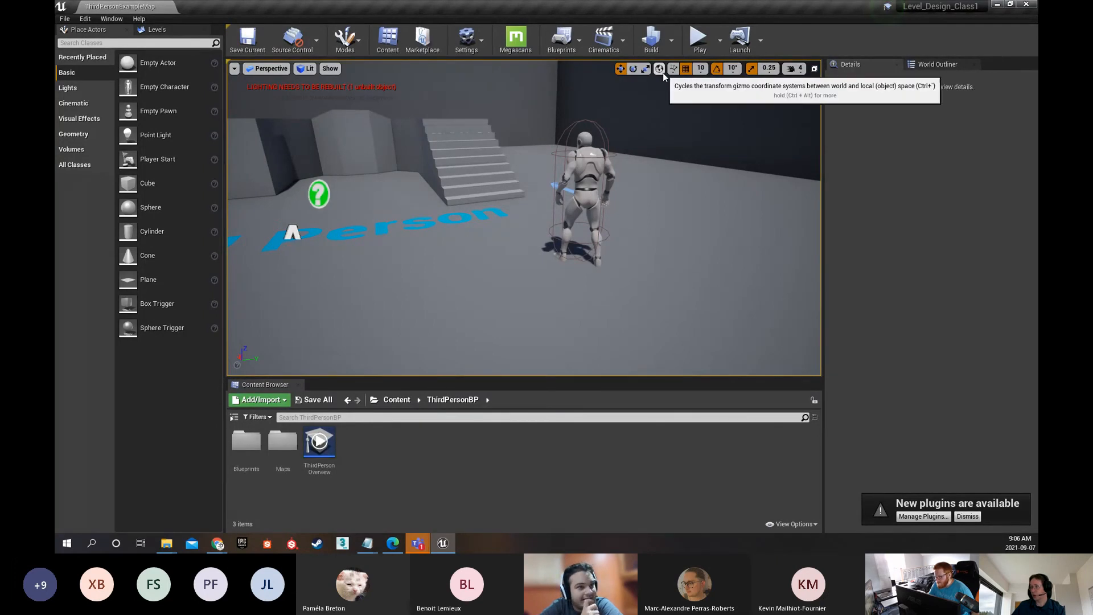
pyautogui.hotkey('ctrl', 'alt')
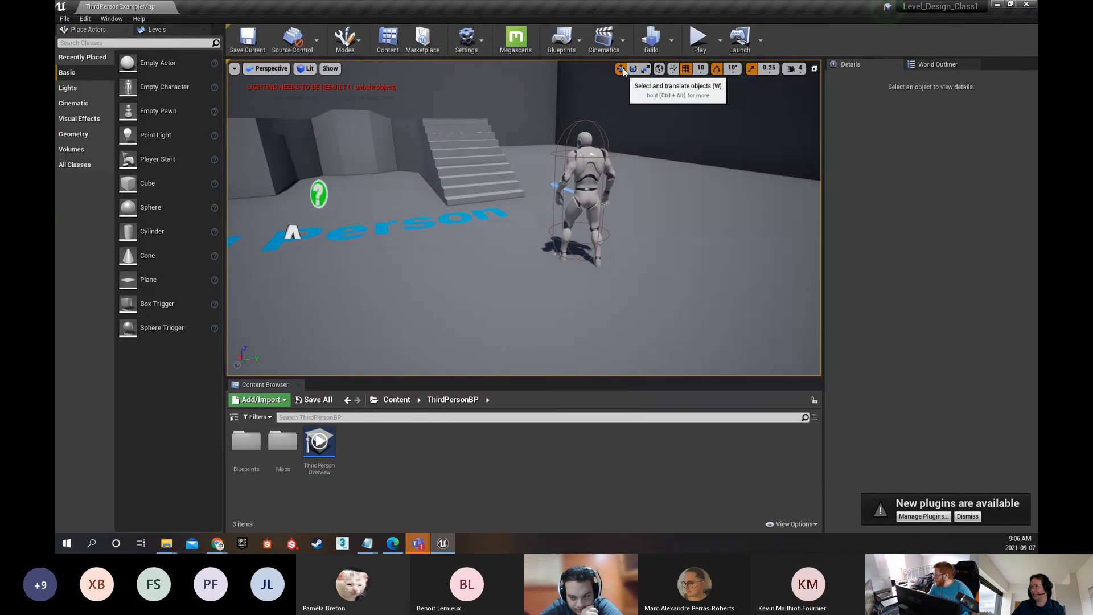
# Show the level in four viewports, change the Back view to Front, and bring the character into the Right view
pyautogui.click(818, 71)
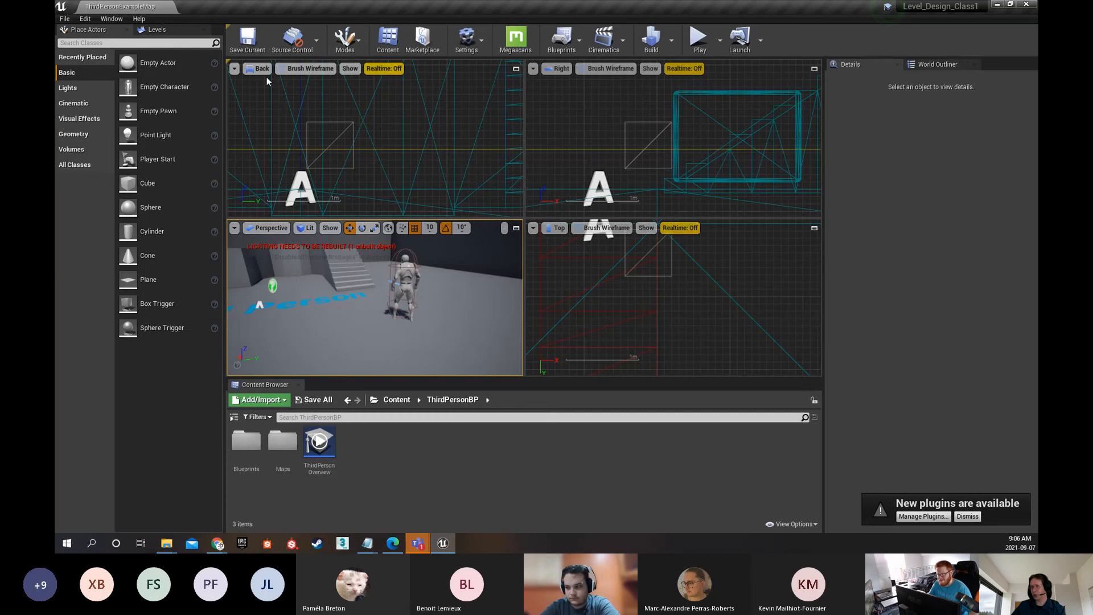
pyautogui.click(561, 70)
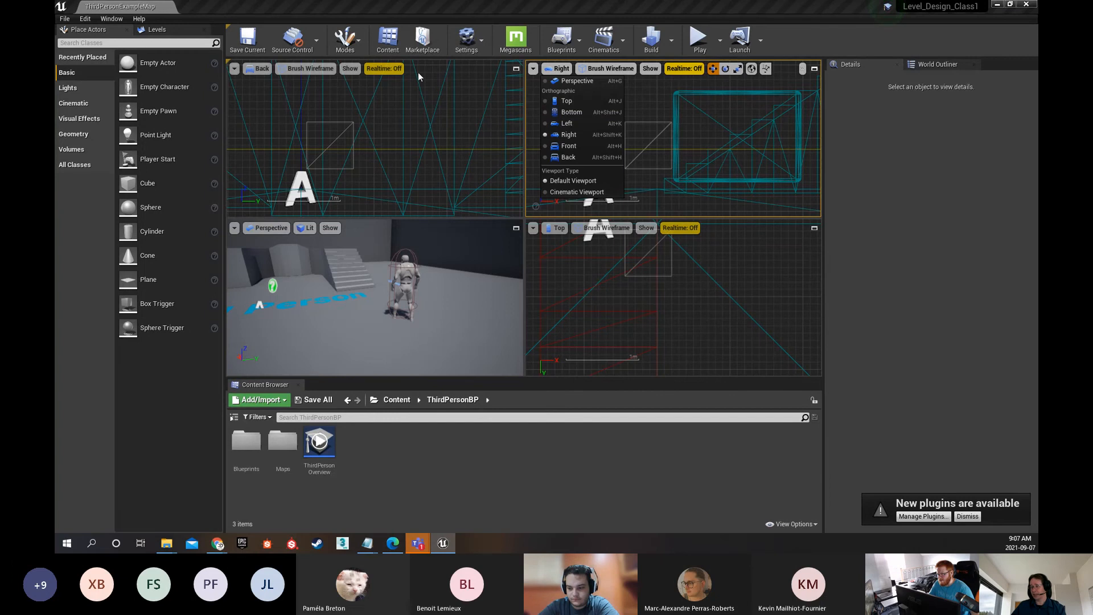
pyautogui.click(261, 69)
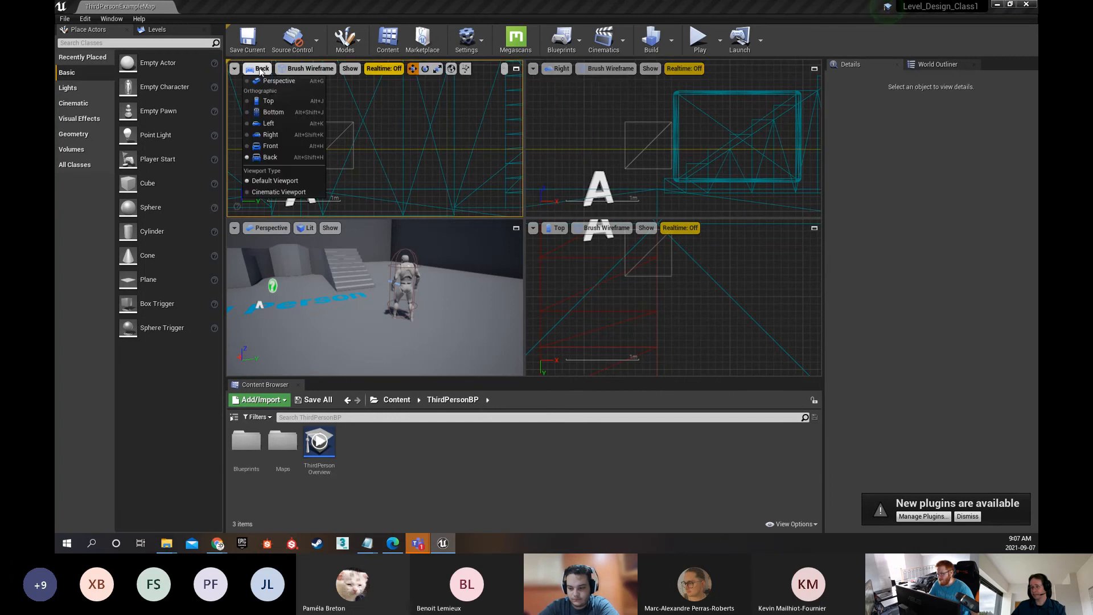
pyautogui.click(276, 146)
pyautogui.scroll(-1, 377, 141)
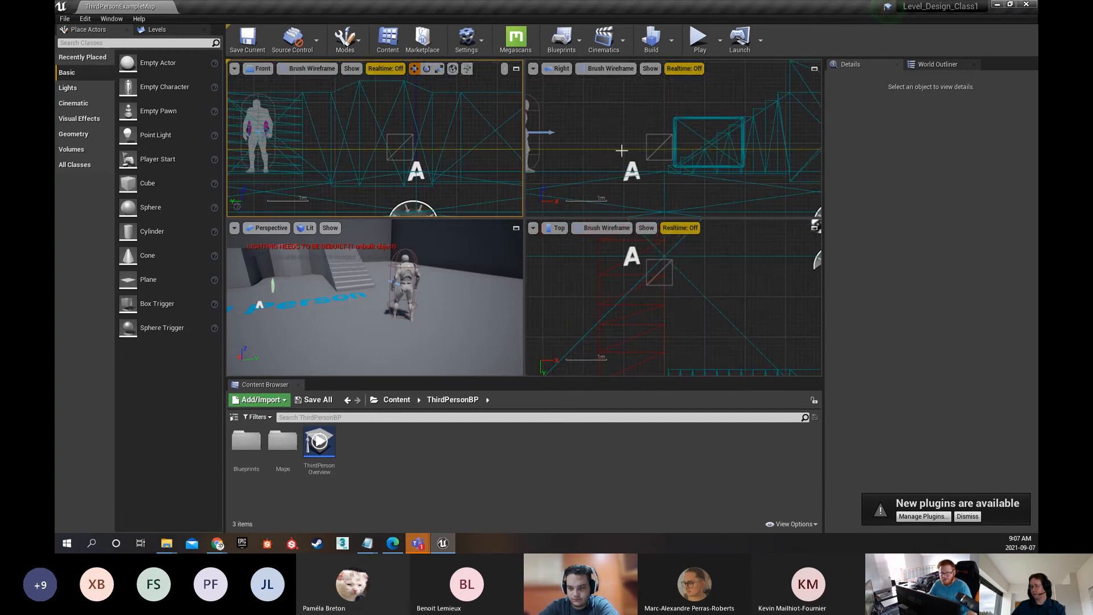
pyautogui.moveTo(621, 150); pyautogui.dragTo(707, 153, button='right')
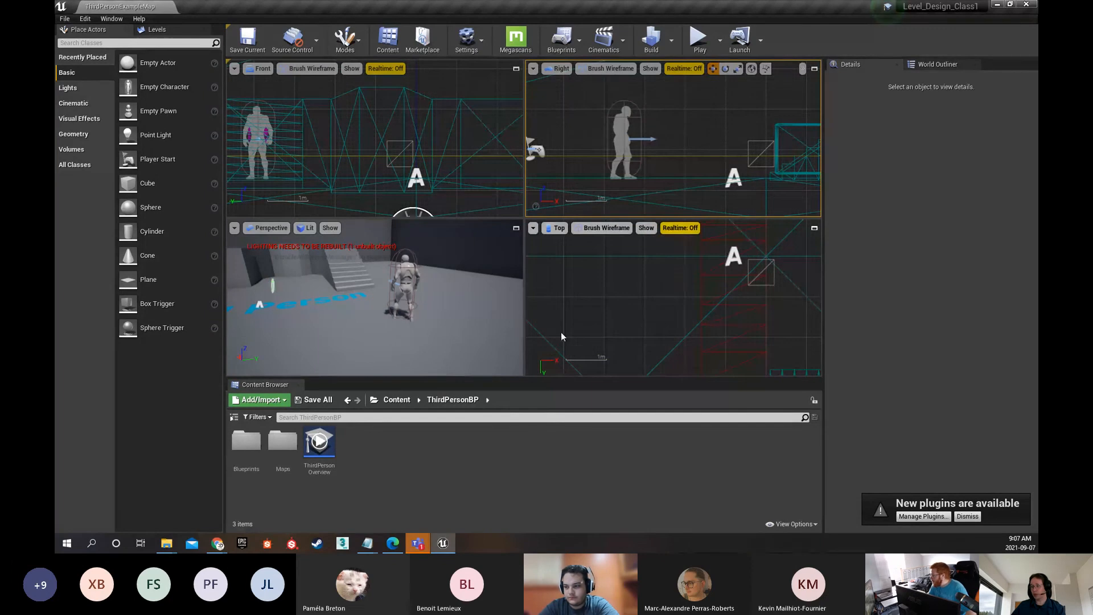
# Move the third-person character about 60 cm in the negative Y direction and maximize the Right viewport
pyautogui.click(389, 310)
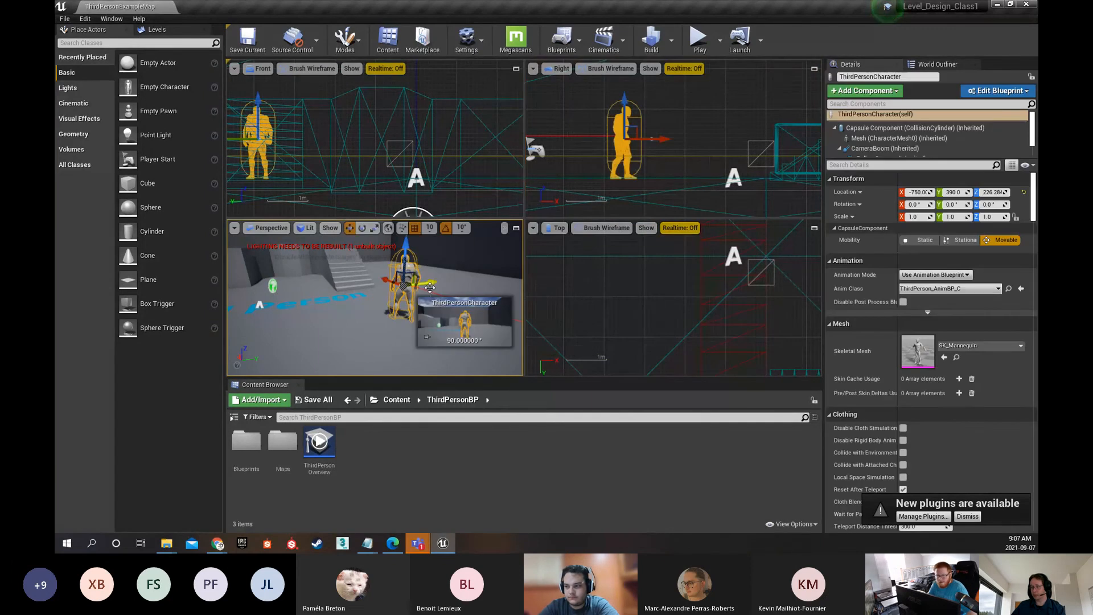
pyautogui.moveTo(430, 287)
pyautogui.mouseDown()
pyautogui.moveTo(490, 279)
pyautogui.moveTo(365, 283)
pyautogui.moveTo(411, 281)
pyautogui.mouseUp()
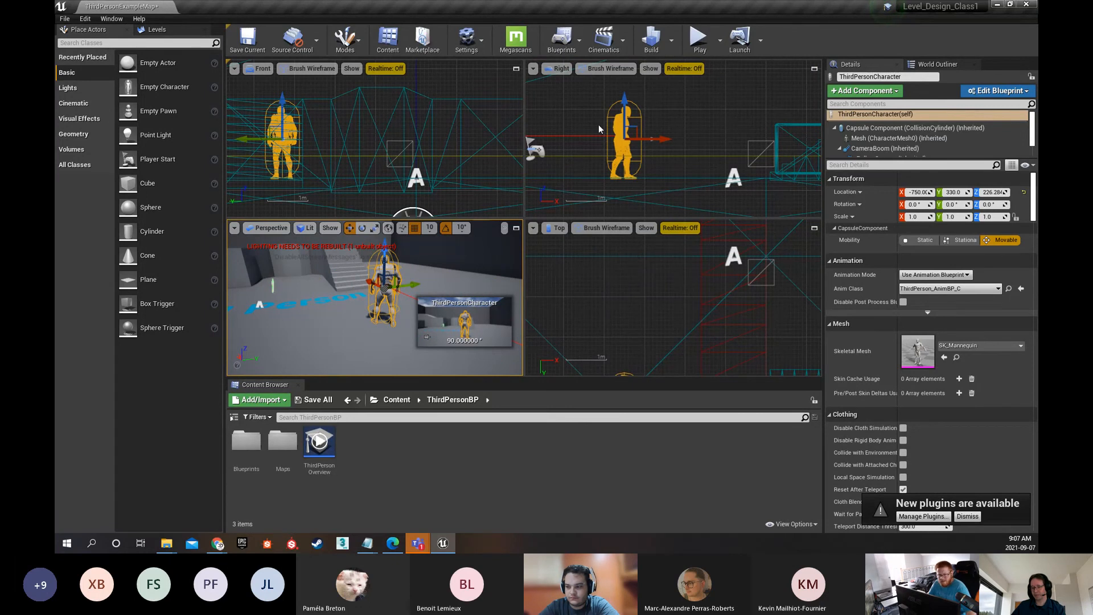
pyautogui.click(814, 68)
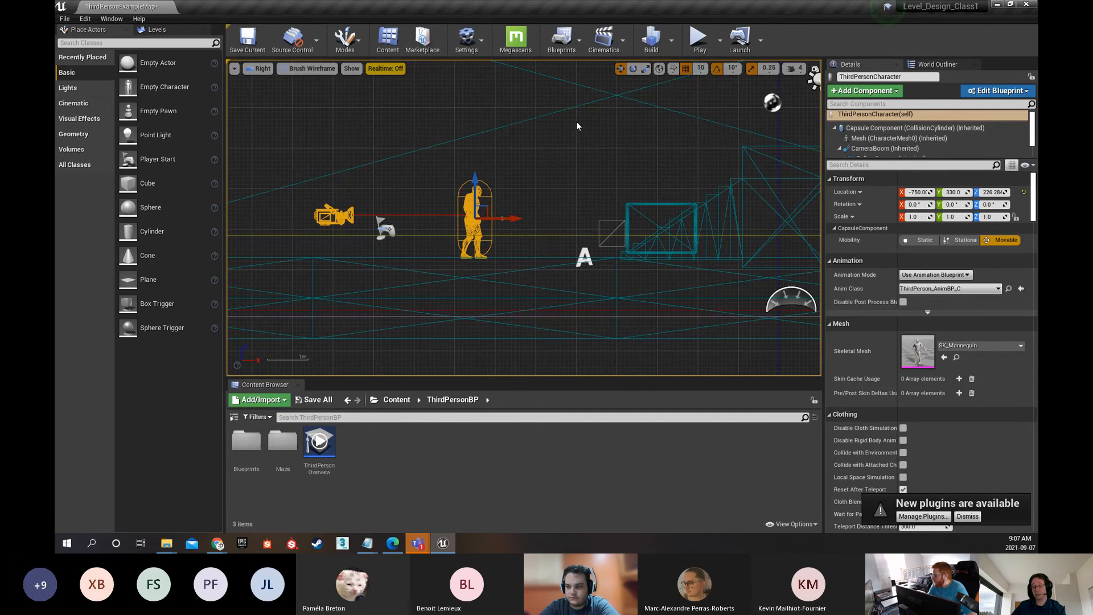
# Review the available play modes without choosing one, and restore the four-viewport layout
pyautogui.click(722, 41)
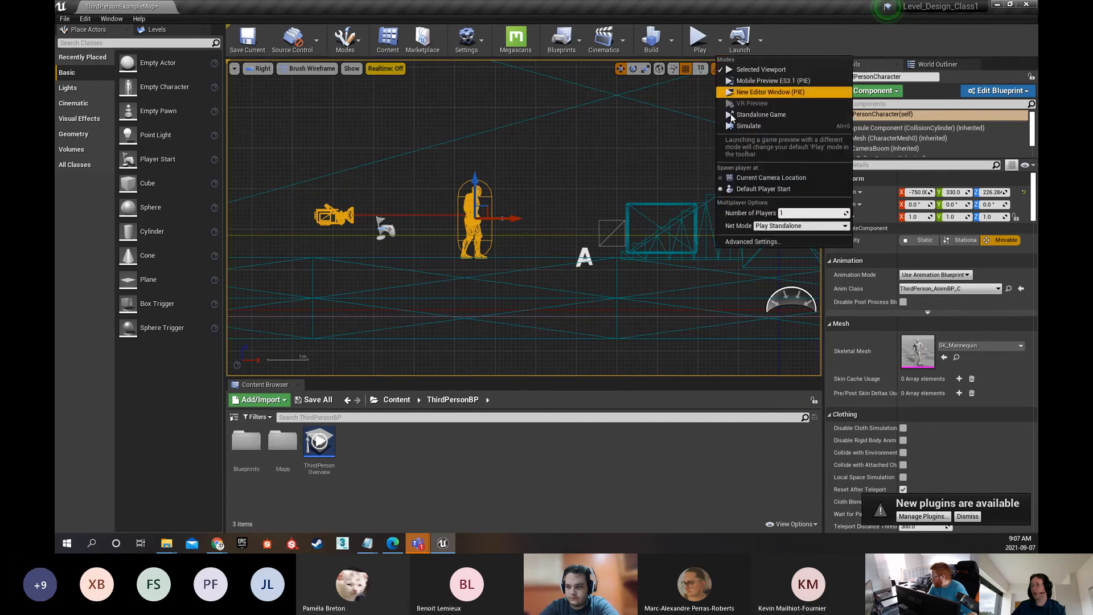
pyautogui.click(792, 29)
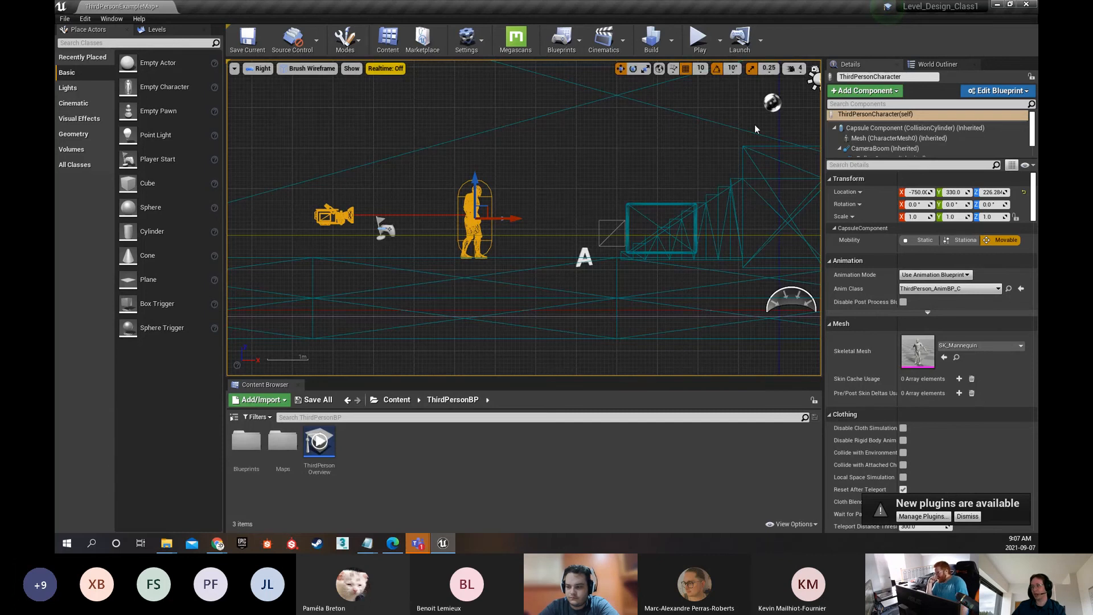
pyautogui.moveTo(554, 157); pyautogui.dragTo(544, 156, button='right')
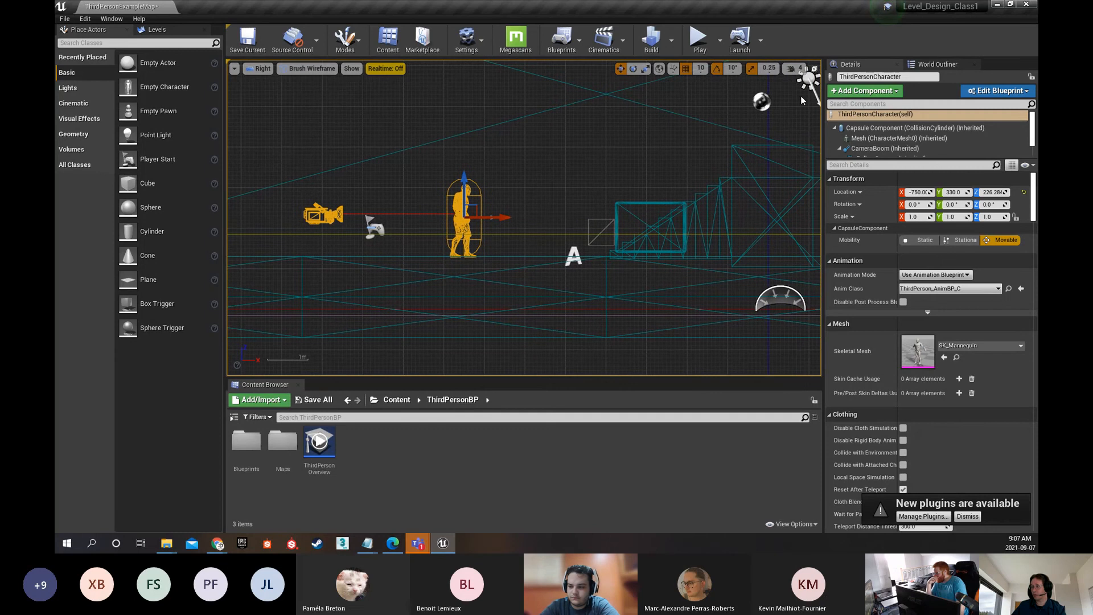
pyautogui.click(816, 70)
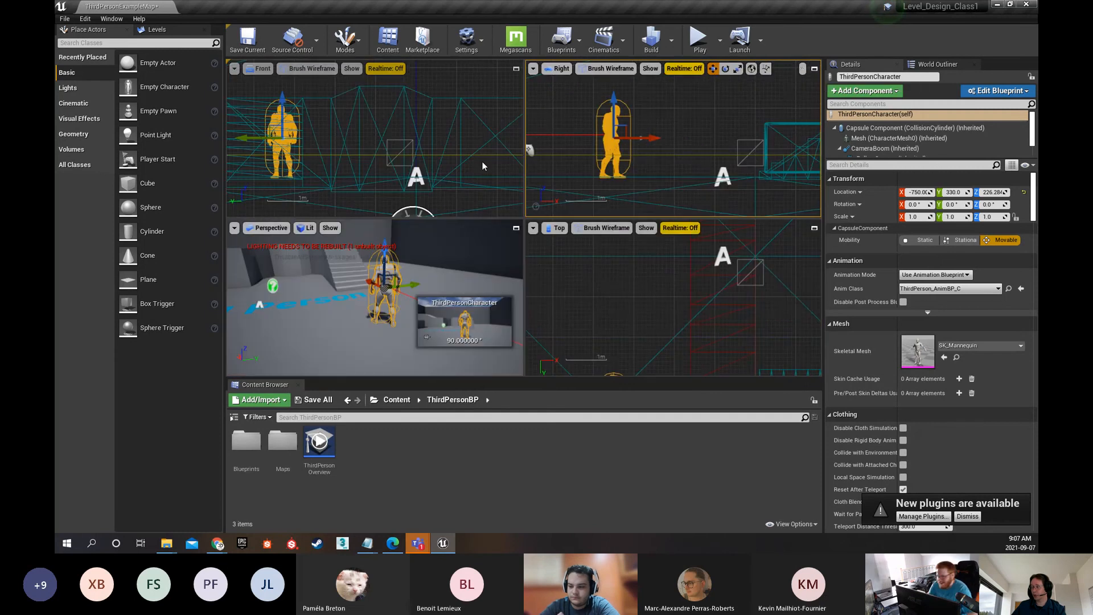
# Deselect the character and maximize the Right viewport with the camera, character and stairs in view
pyautogui.click(601, 286)
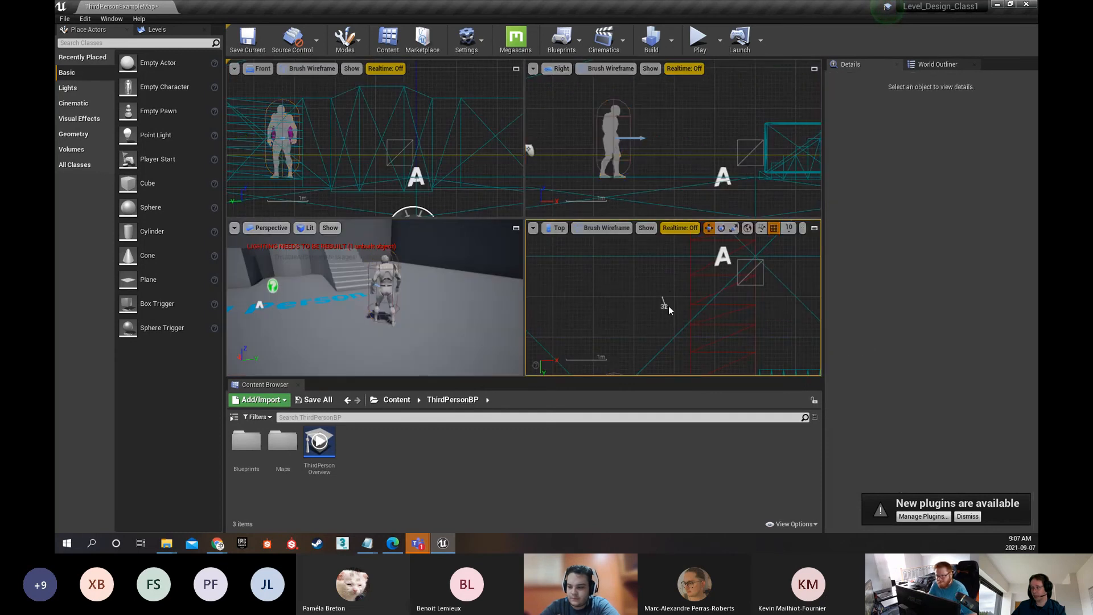
pyautogui.scroll(3, 661, 295)
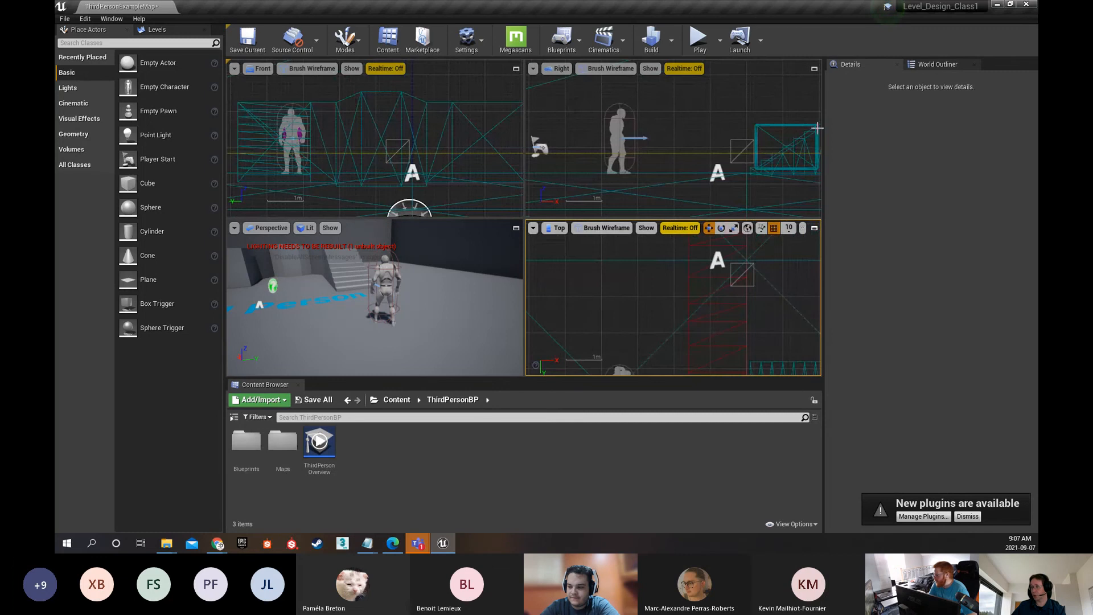
pyautogui.click(814, 69)
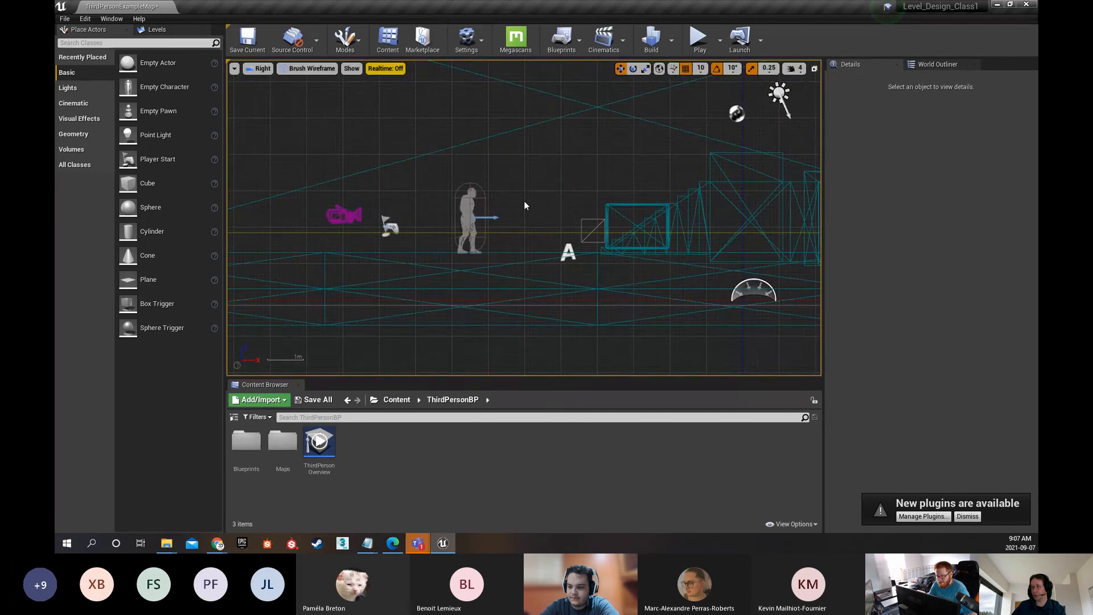
pyautogui.scroll(-5, 525, 205)
pyautogui.scroll(5, 525, 211)
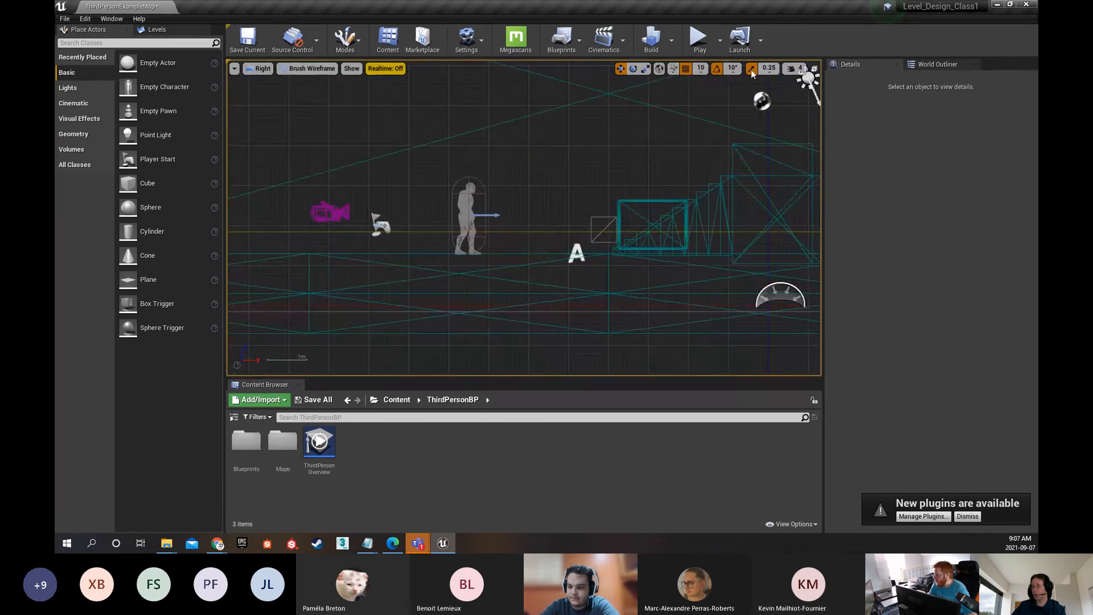
# Switch the Right viewport repeatedly between maximized and the four-viewport layout, with the floor selected in the Perspective view
pyautogui.click(814, 69)
pyautogui.click(260, 302)
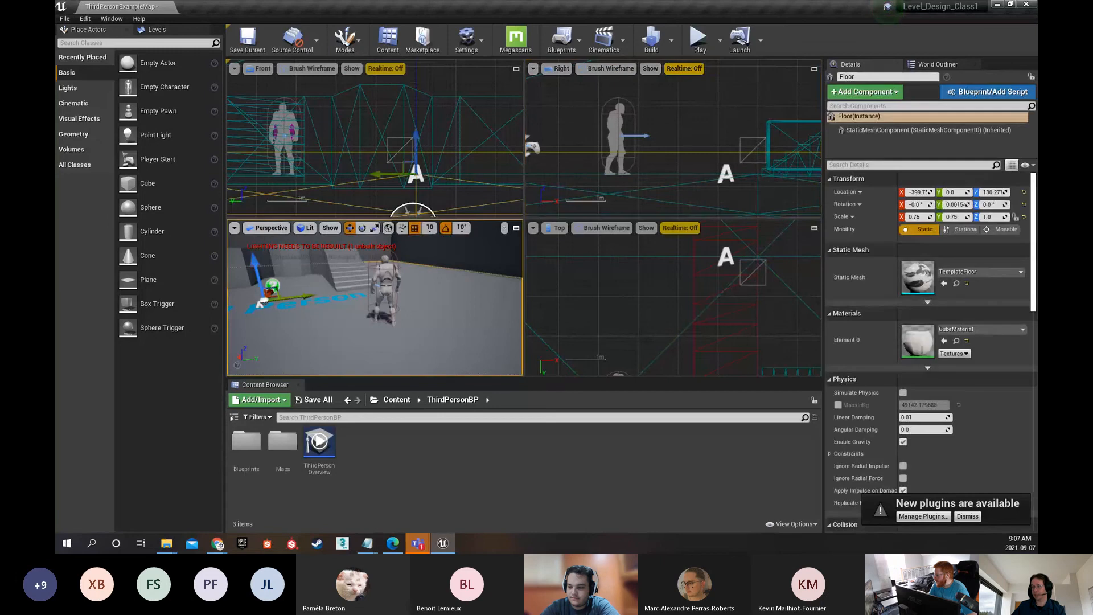
pyautogui.click(814, 69)
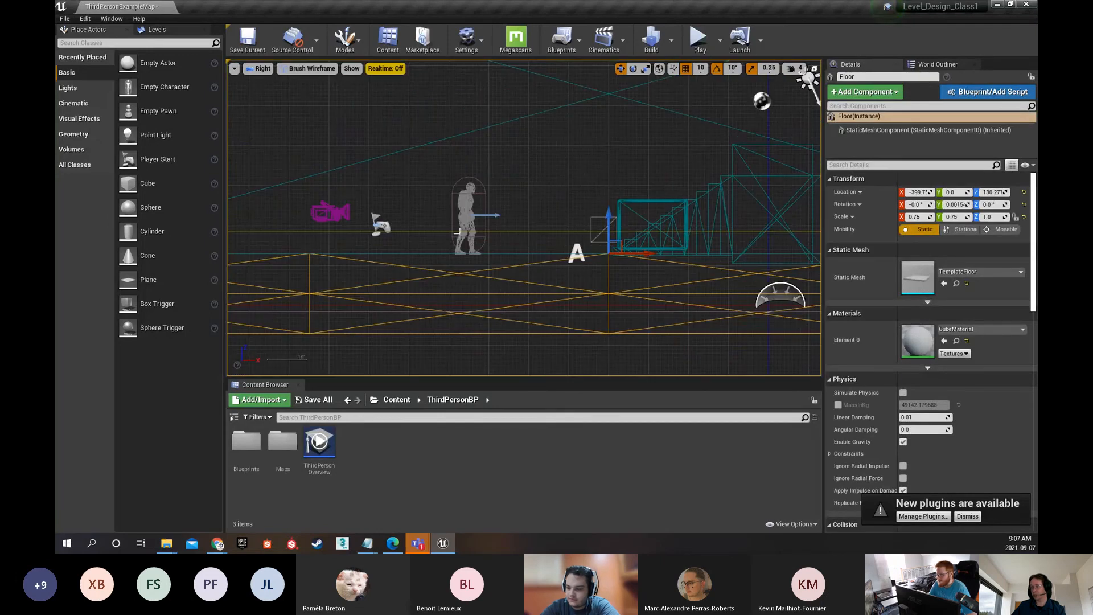
pyautogui.click(816, 69)
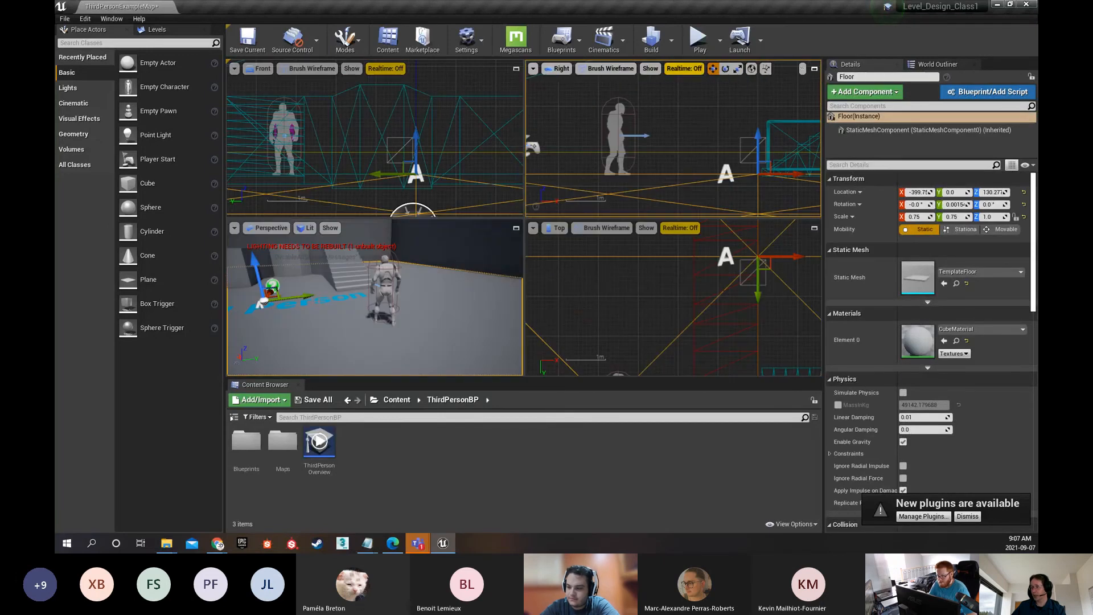
pyautogui.moveTo(454, 325)
pyautogui.mouseDown()
pyautogui.moveTo(448, 268)
pyautogui.moveTo(455, 319)
pyautogui.mouseUp()
pyautogui.click(815, 69)
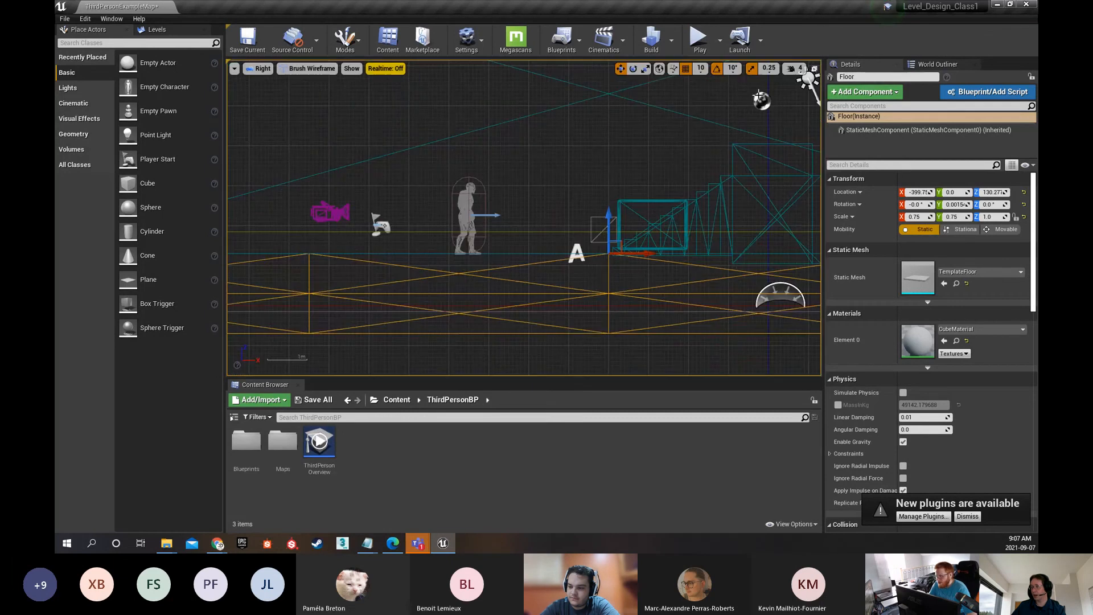
pyautogui.click(815, 69)
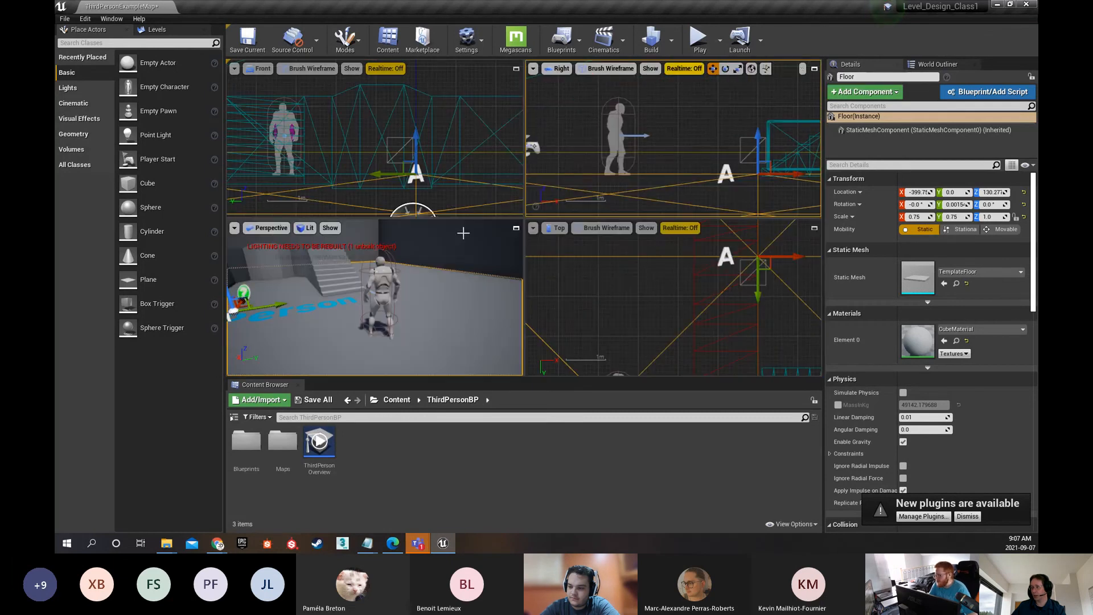
pyautogui.click(815, 69)
pyautogui.click(815, 69)
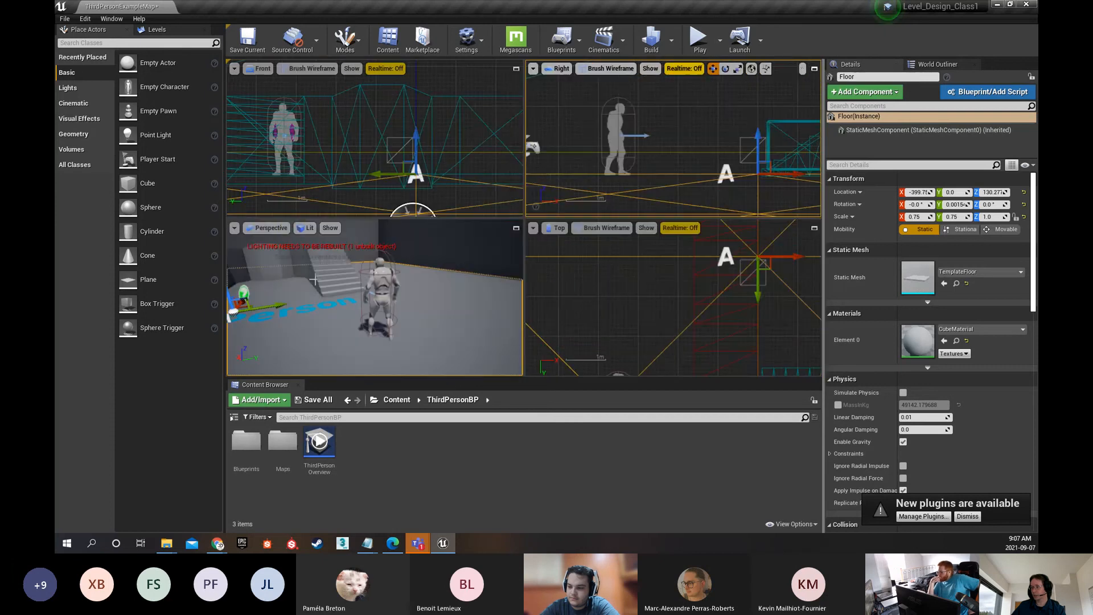
# Maximize the Perspective viewport, select the side wall and pull the camera back to show the whole room
pyautogui.click(517, 228)
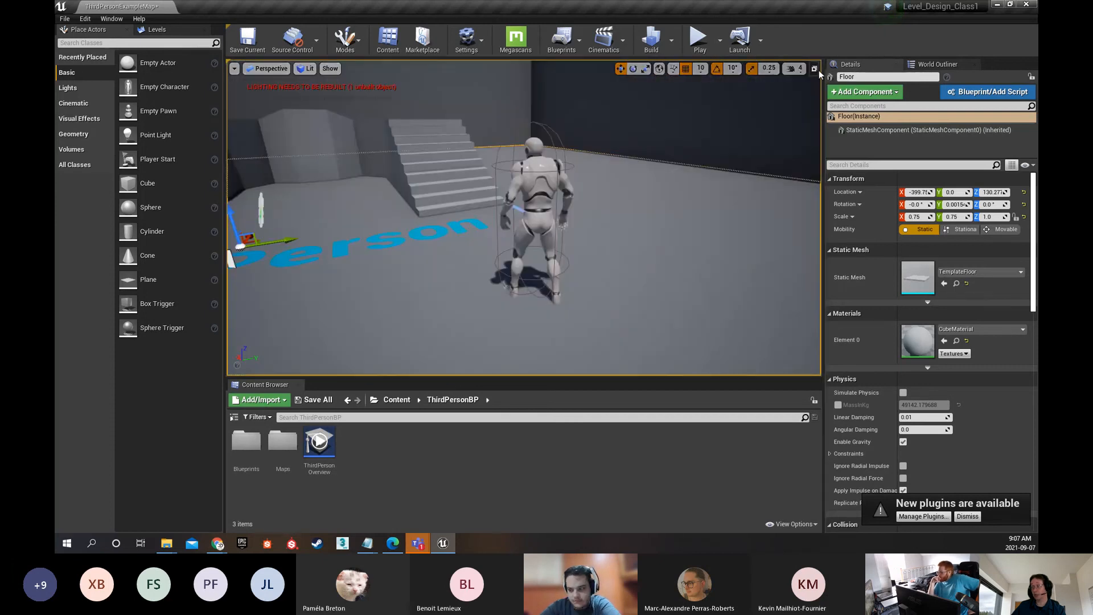
pyautogui.click(786, 113)
pyautogui.click(816, 69)
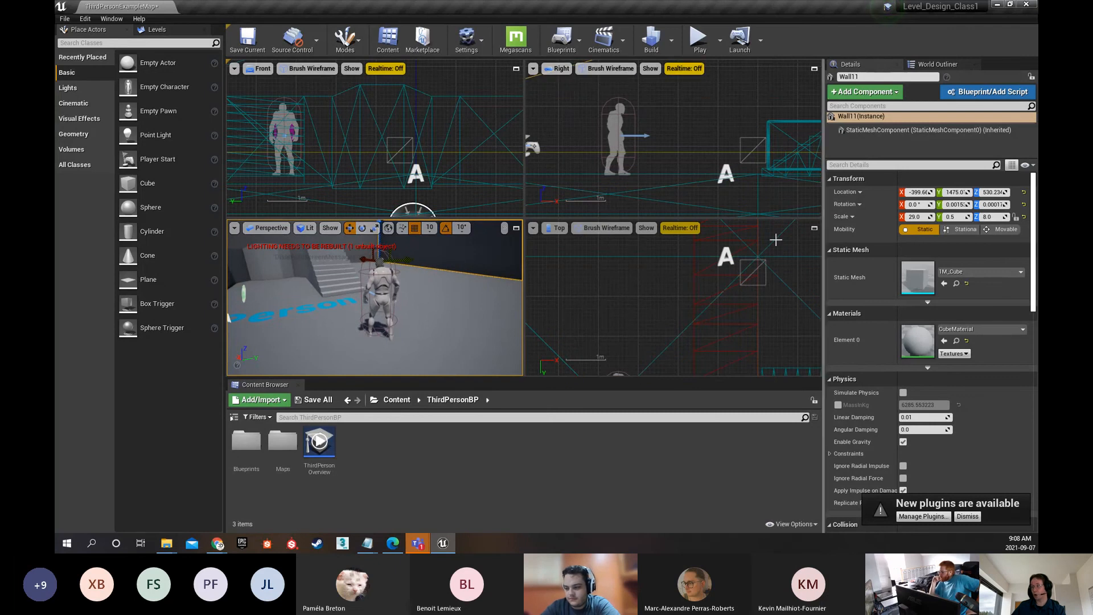
pyautogui.click(516, 230)
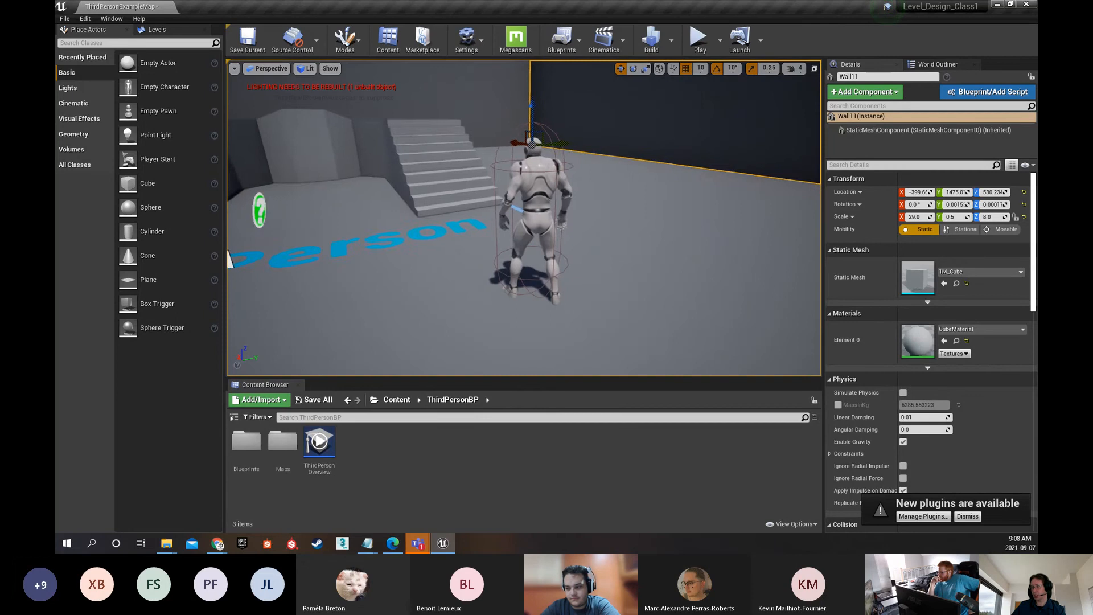
pyautogui.moveTo(512, 239); pyautogui.dragTo(444, 240, button='right')
pyautogui.press('s')
pyautogui.moveTo(453, 142)
pyautogui.mouseDown(button='right')
pyautogui.moveTo(444, 140)
pyautogui.moveTo(454, 142)
pyautogui.mouseUp(button='right')
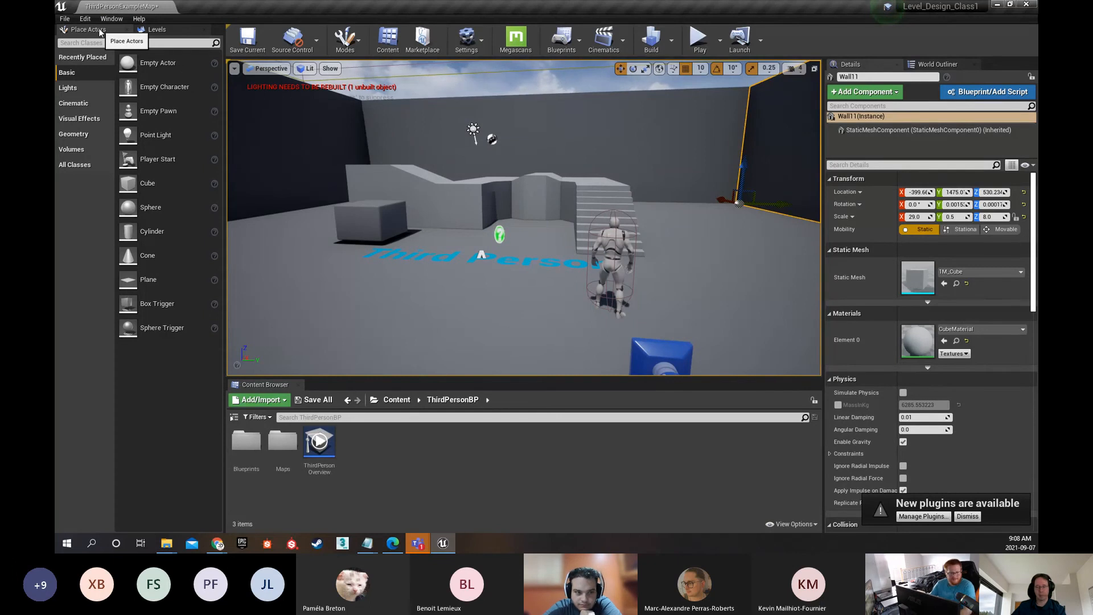
# Place a basic cube and sphere in front of the grey block and a cylinder beside the stairs
pyautogui.moveTo(147, 183); pyautogui.dragTo(326, 286)
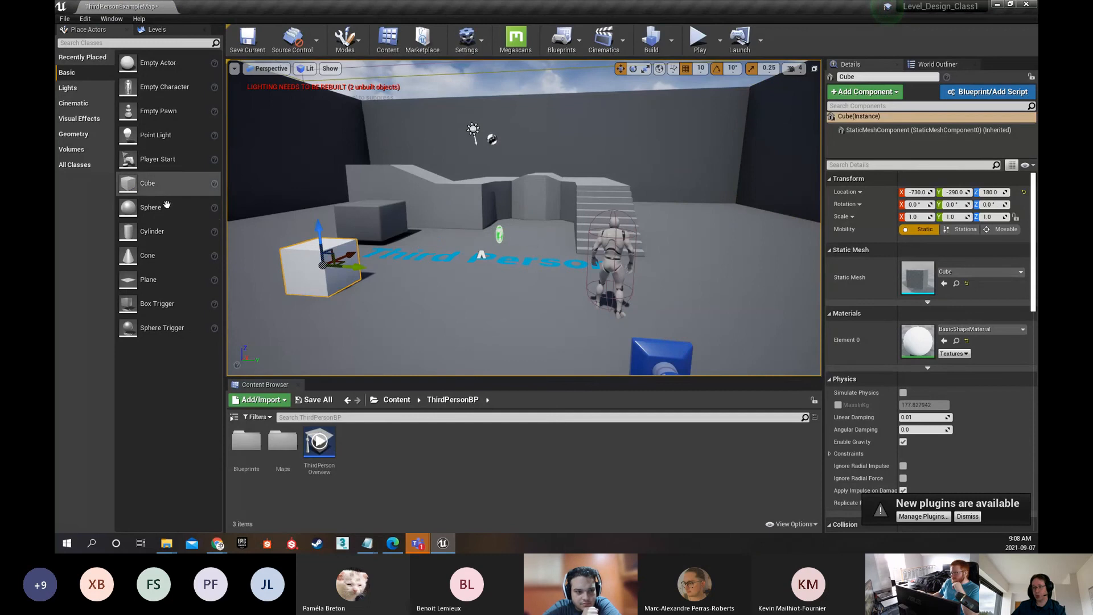
pyautogui.moveTo(166, 205); pyautogui.dragTo(376, 227)
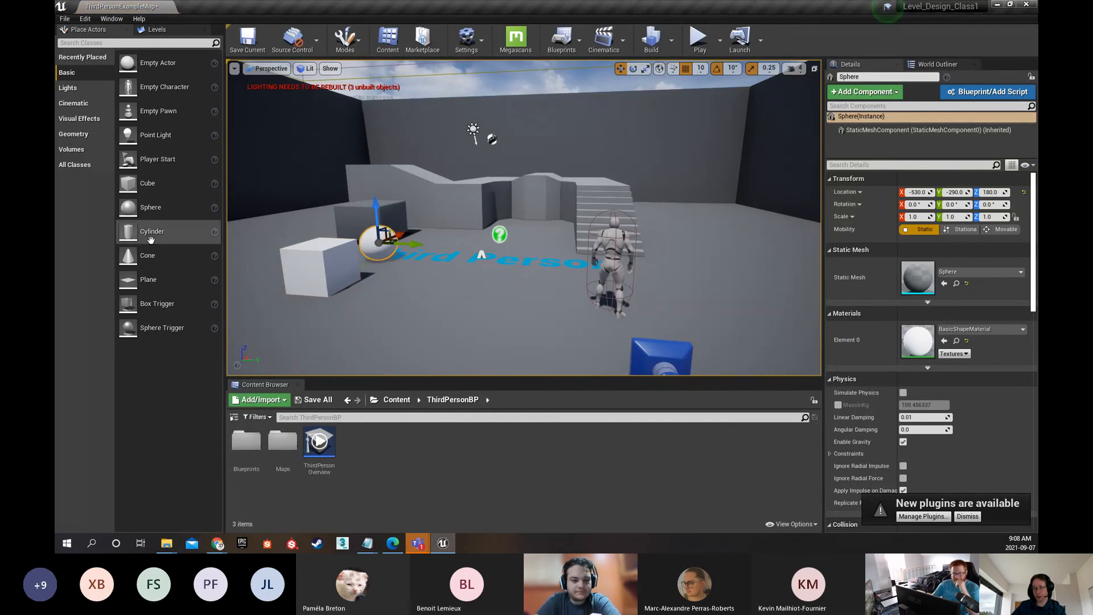
pyautogui.moveTo(151, 239); pyautogui.dragTo(676, 192)
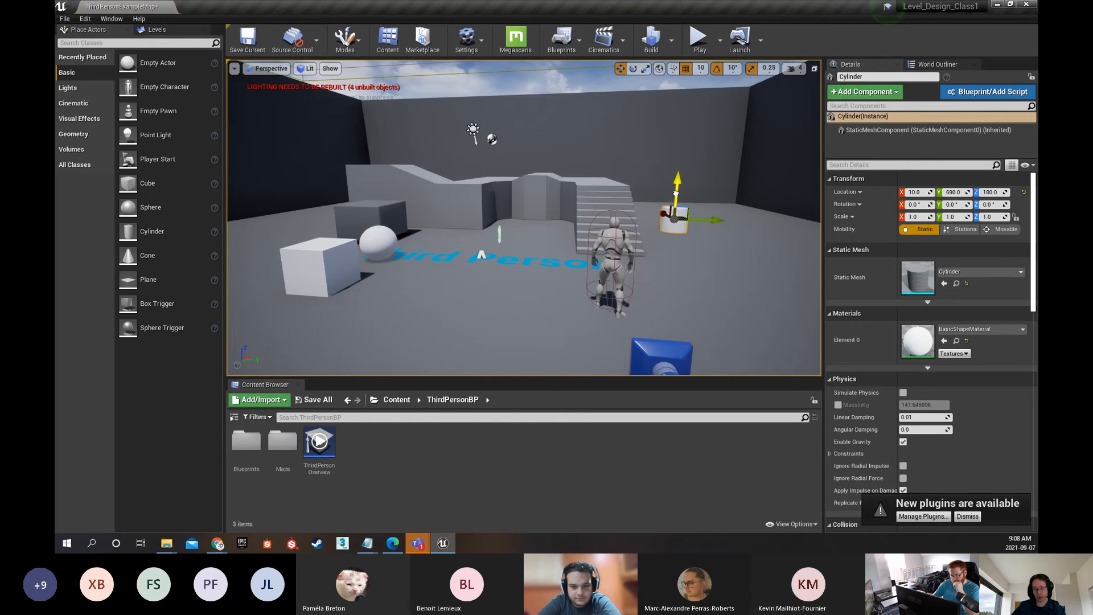
# Scale the cylinder to 1.75 in Z and add two copies, one farther back and one at about X 500, Y -1320
pyautogui.press('r')
pyautogui.press('w')
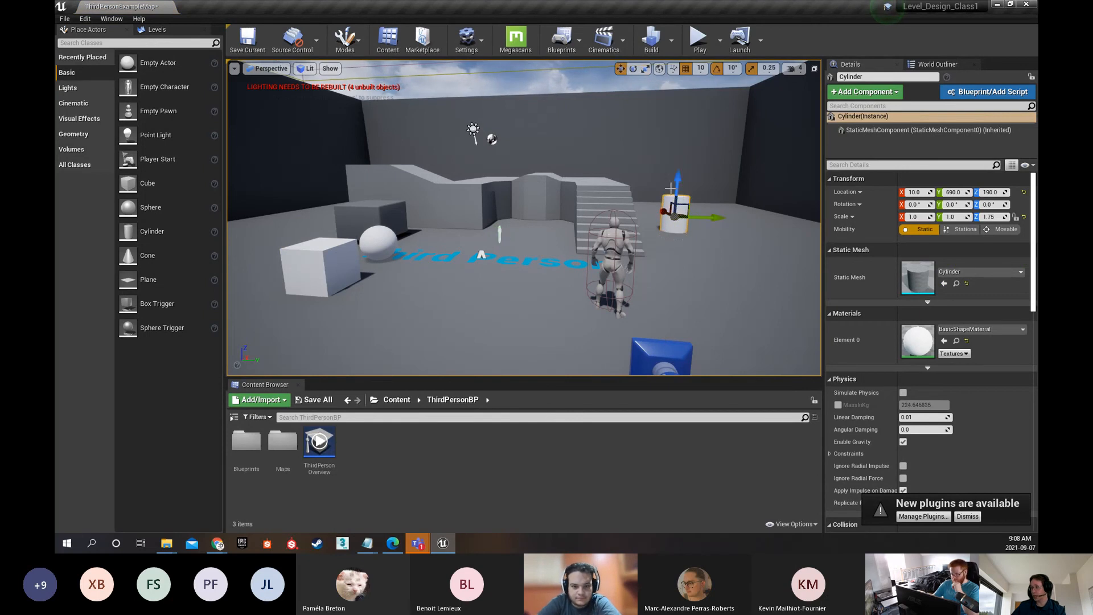
pyautogui.moveTo(678, 189); pyautogui.dragTo(386, 240)
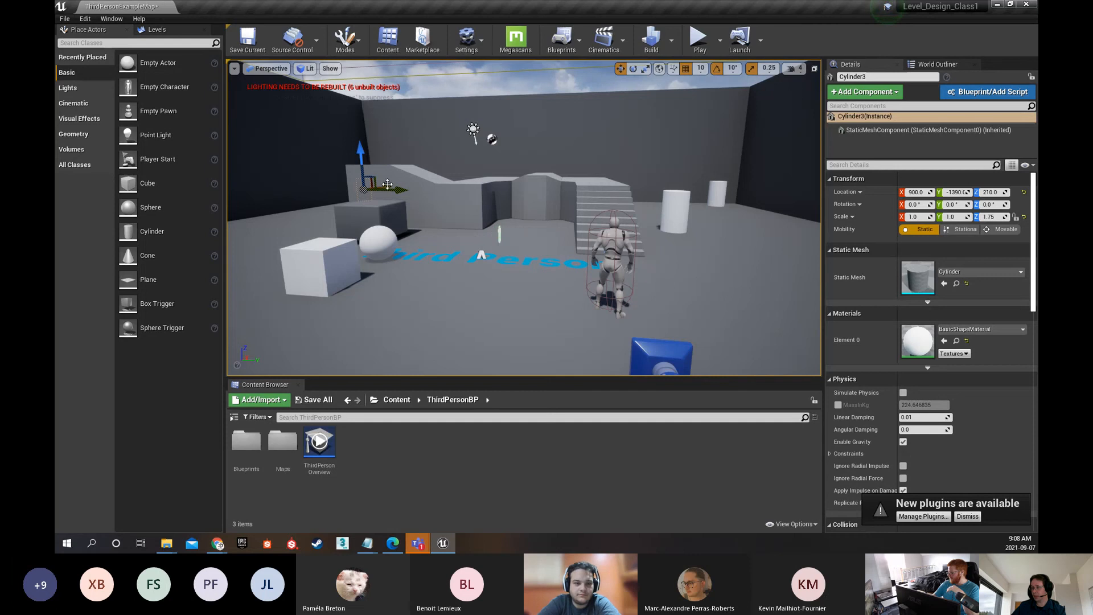
pyautogui.moveTo(387, 184); pyautogui.dragTo(366, 196)
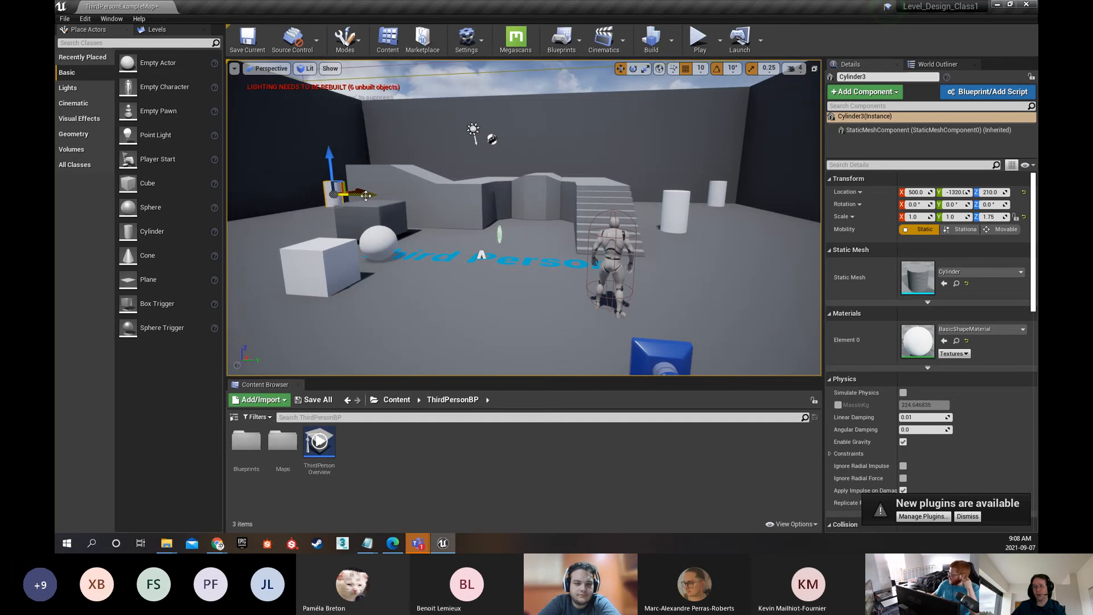
# Duplicate the white cube to about Y -10, and make another raised copy at about Y -450, Z 390
pyautogui.click(349, 289)
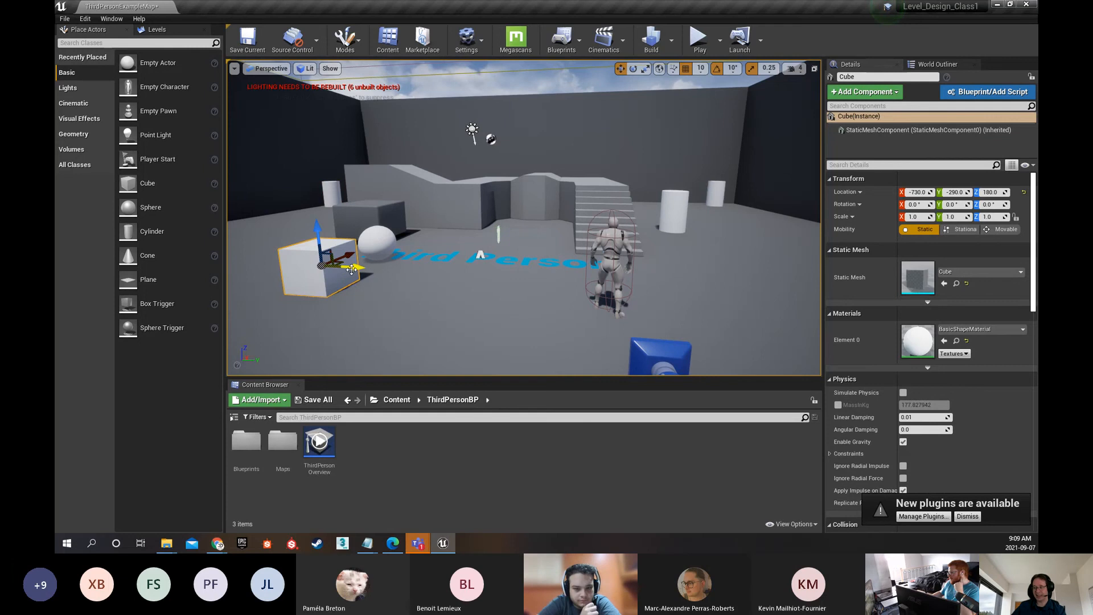
pyautogui.keyDown('alt'); pyautogui.moveTo(351, 270); pyautogui.dragTo(474, 259); pyautogui.keyUp('alt')
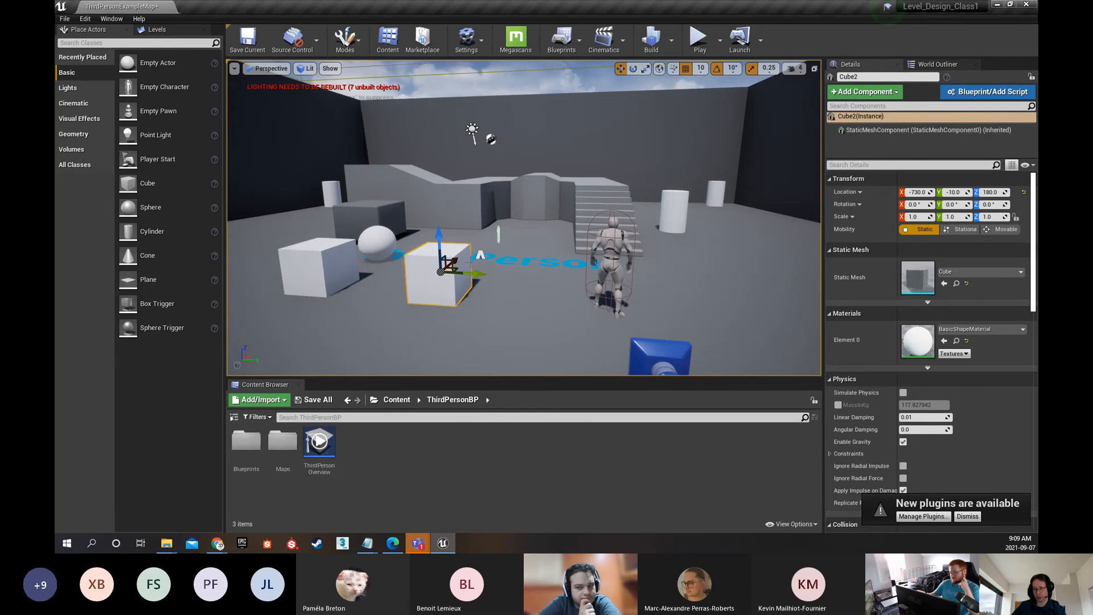
pyautogui.keyDown('alt'); pyautogui.moveTo(468, 276); pyautogui.dragTo(267, 251); pyautogui.keyUp('alt')
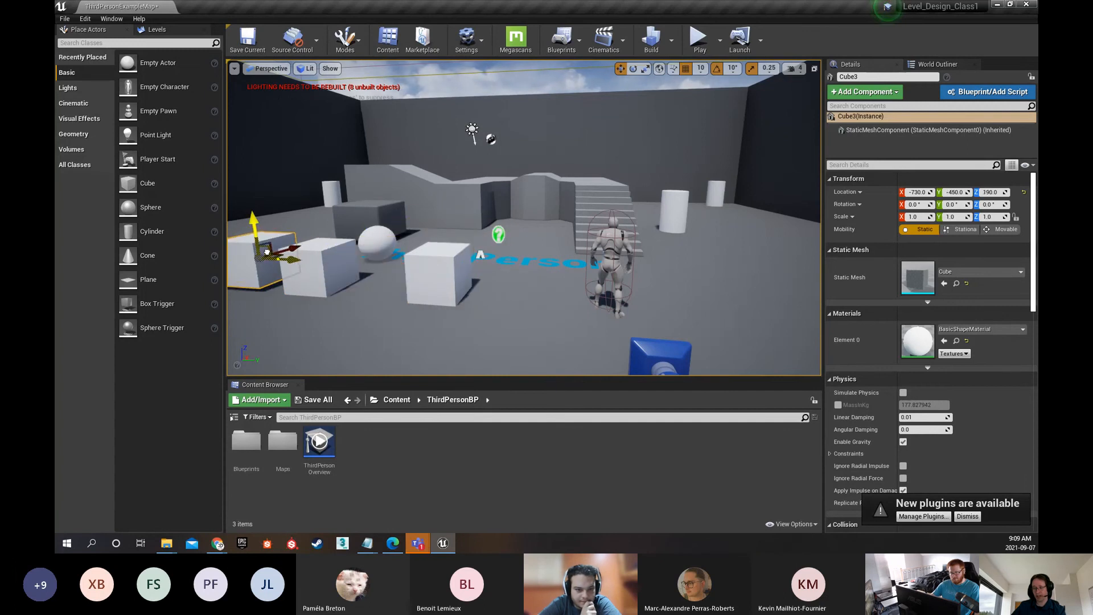
# Delete both copies of the white cube, keeping the original
pyautogui.press('Delete')
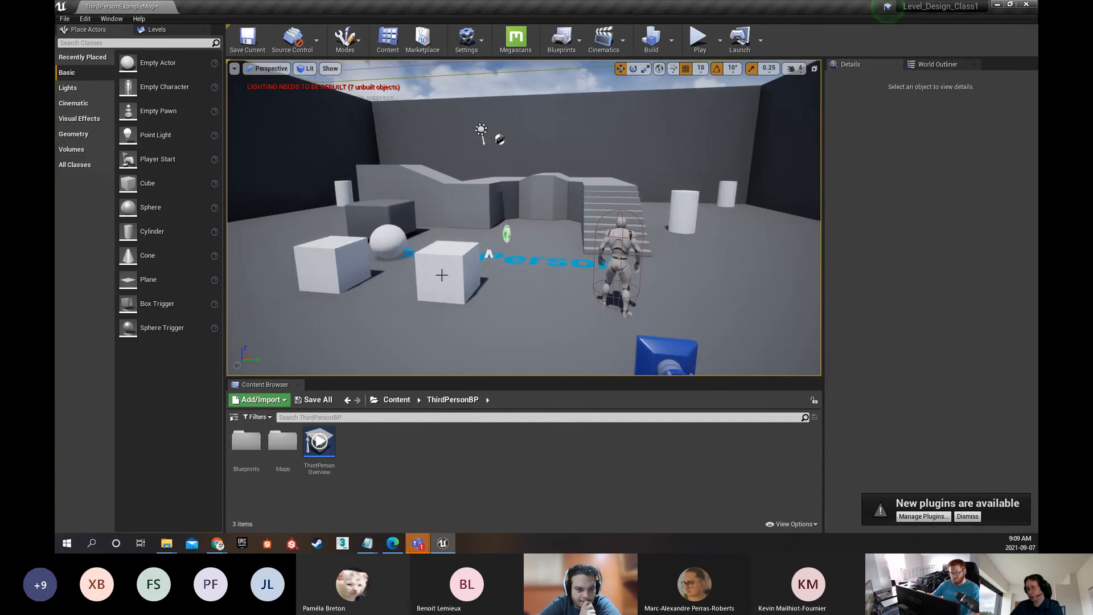
pyautogui.click(442, 275)
pyautogui.press('Delete')
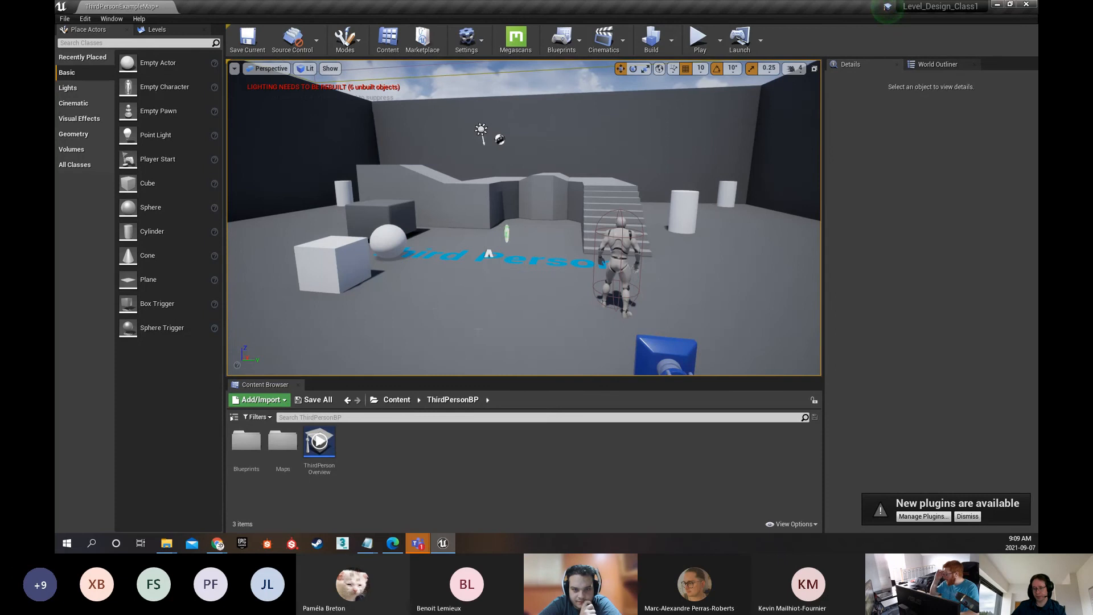
# Place a point light at about X -690, Y 100, Z 270 in the middle of the room and remove it
pyautogui.moveTo(411, 301); pyautogui.dragTo(420, 313)
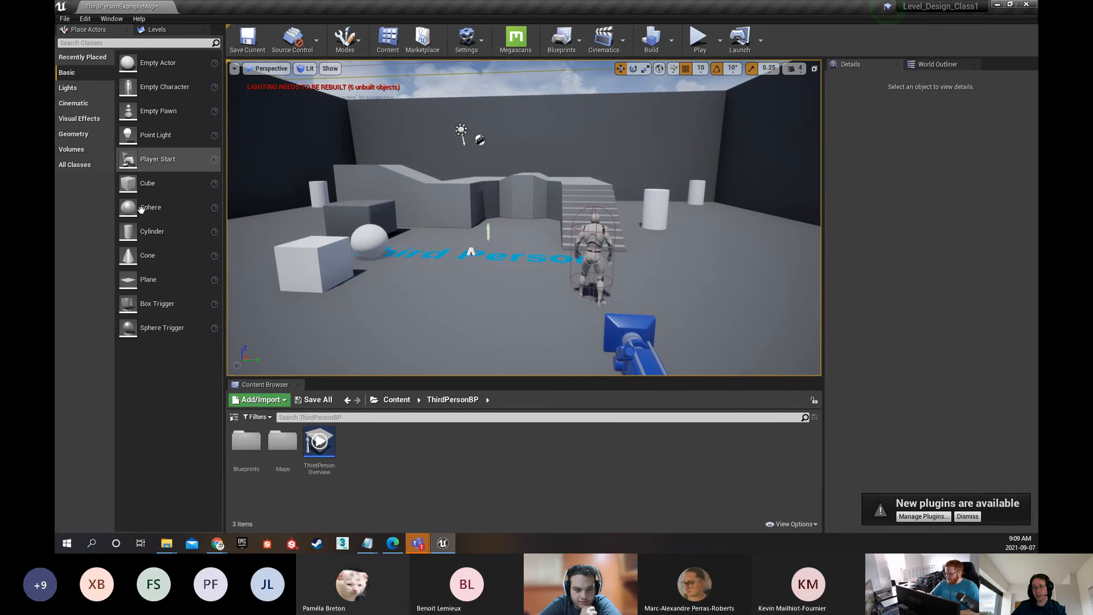
pyautogui.click(147, 135)
pyautogui.moveTo(147, 134); pyautogui.dragTo(486, 225)
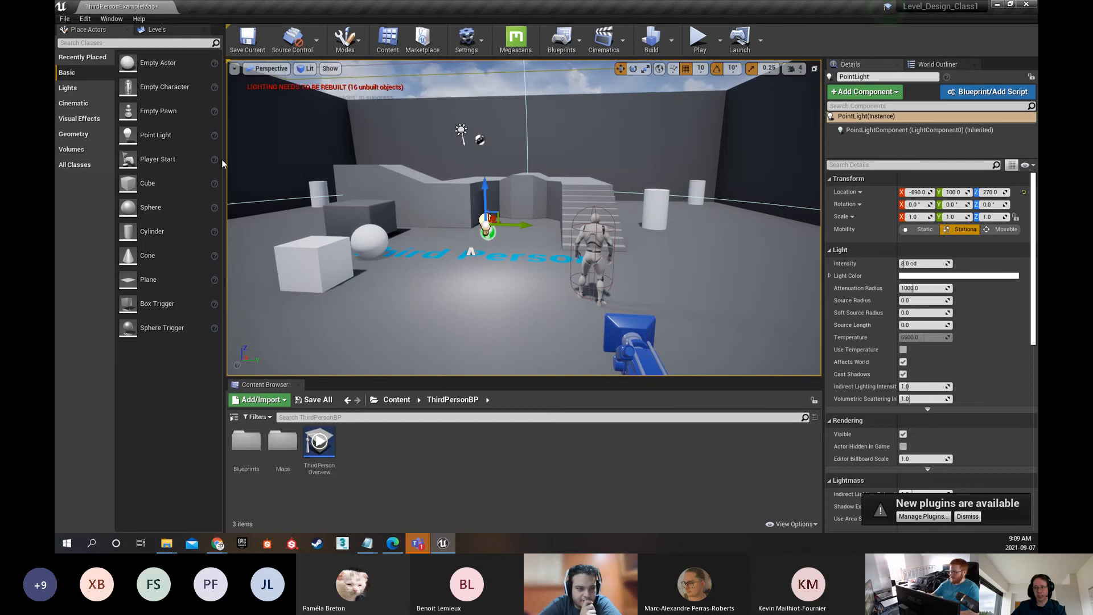
pyautogui.moveTo(484, 276); pyautogui.dragTo(495, 276, button='right')
pyautogui.press('Escape')
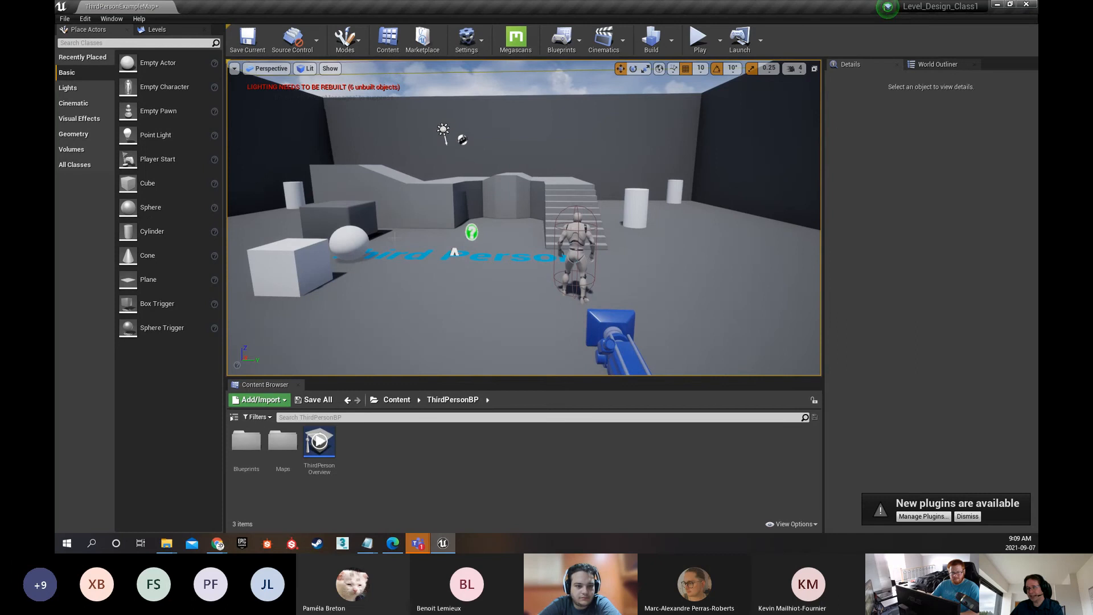
# Browse the Lights, Cinematic, Basic and Recently Placed actor categories
pyautogui.click(68, 88)
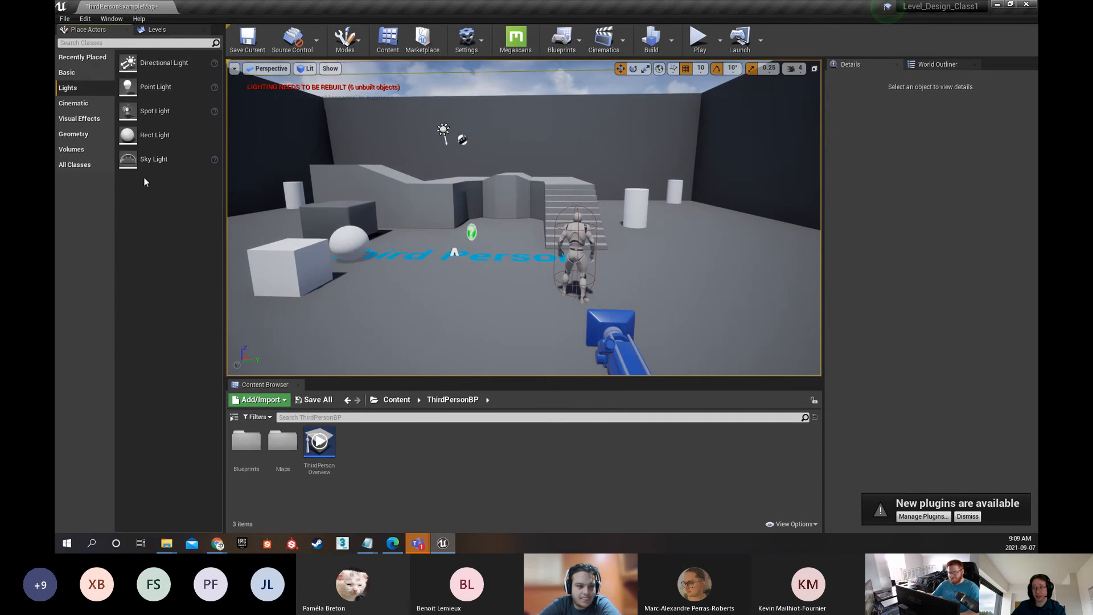
pyautogui.click(74, 103)
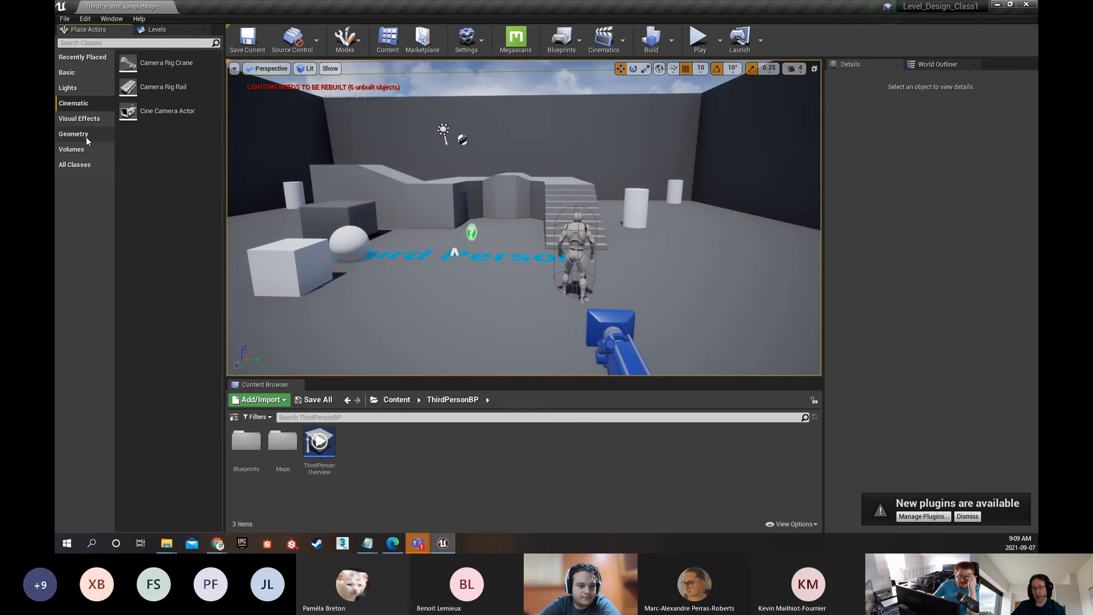
pyautogui.click(69, 73)
pyautogui.click(79, 58)
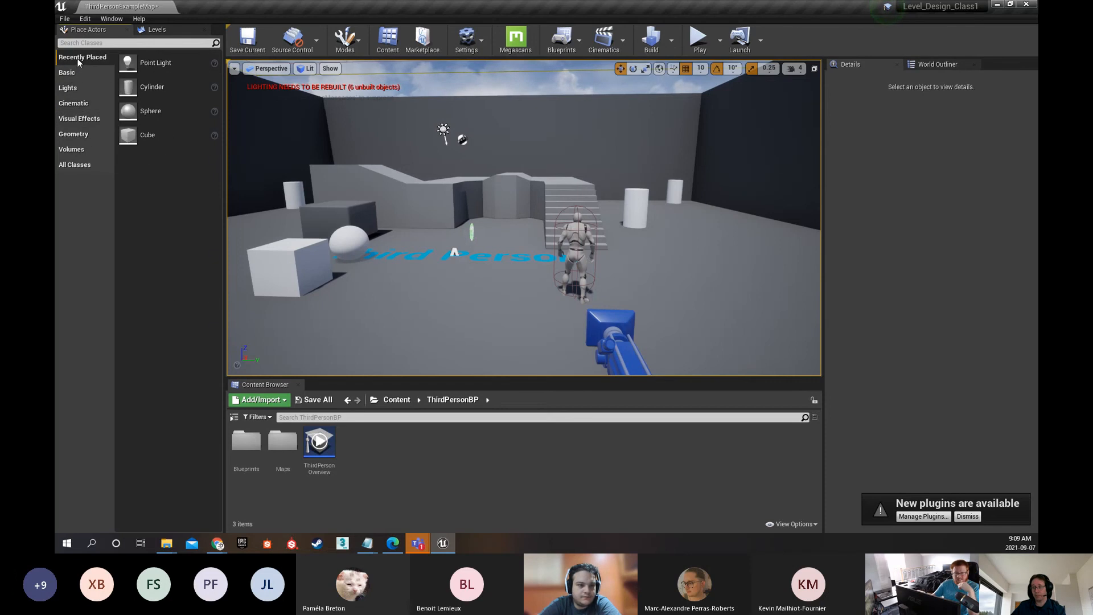
pyautogui.click(78, 71)
# Place an additive Box geometry brush and move it beside the stairs to about X -270, Y 670, Z 230
pyautogui.click(77, 134)
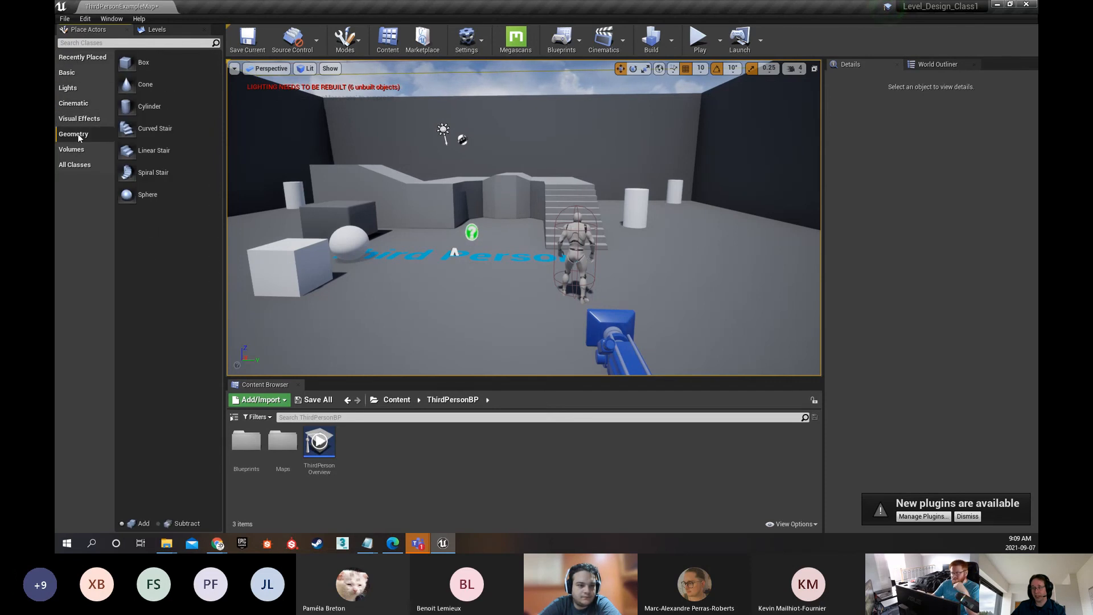
pyautogui.moveTo(160, 69)
pyautogui.mouseDown()
pyautogui.moveTo(393, 245)
pyautogui.moveTo(429, 289)
pyautogui.mouseUp()
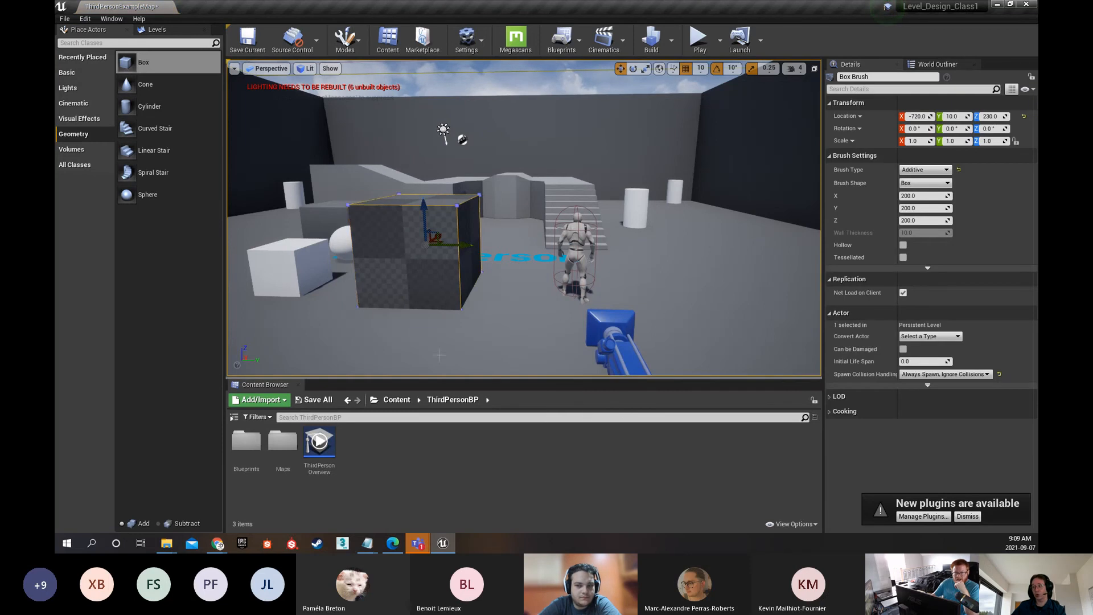
pyautogui.moveTo(453, 243); pyautogui.dragTo(767, 282)
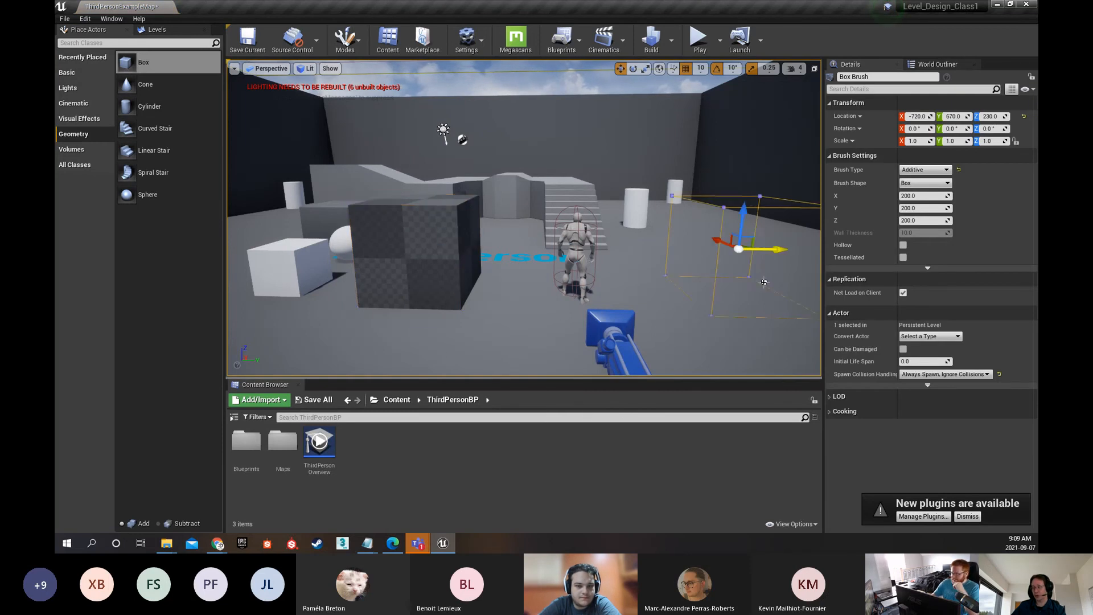
pyautogui.moveTo(725, 237)
pyautogui.mouseDown()
pyautogui.moveTo(708, 236)
pyautogui.moveTo(686, 208)
pyautogui.moveTo(696, 216)
pyautogui.mouseUp()
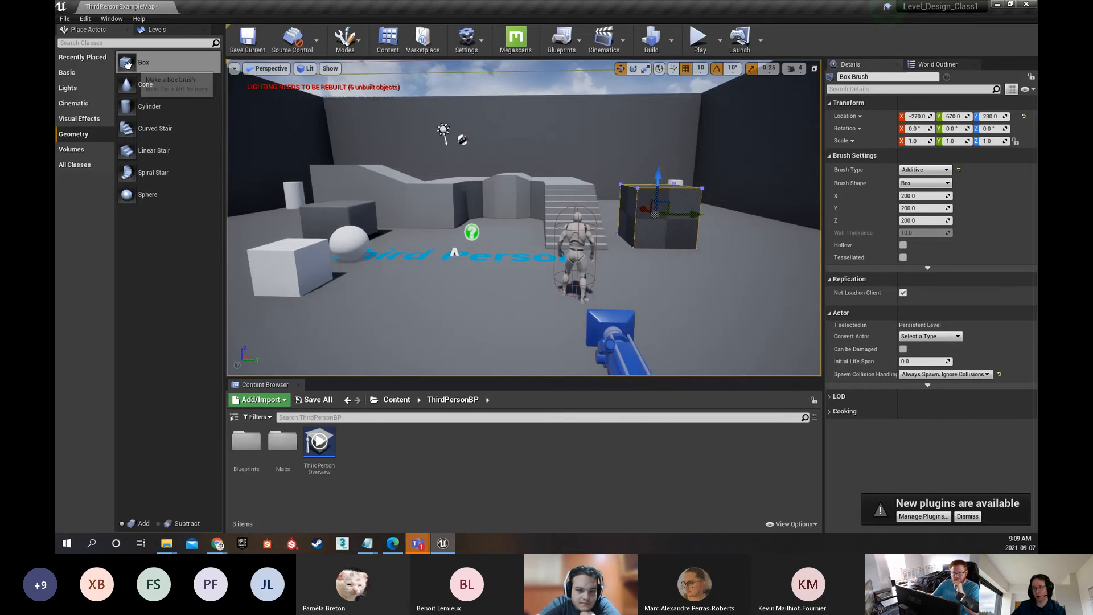
pyautogui.hotkey('ctrl', 'alt')
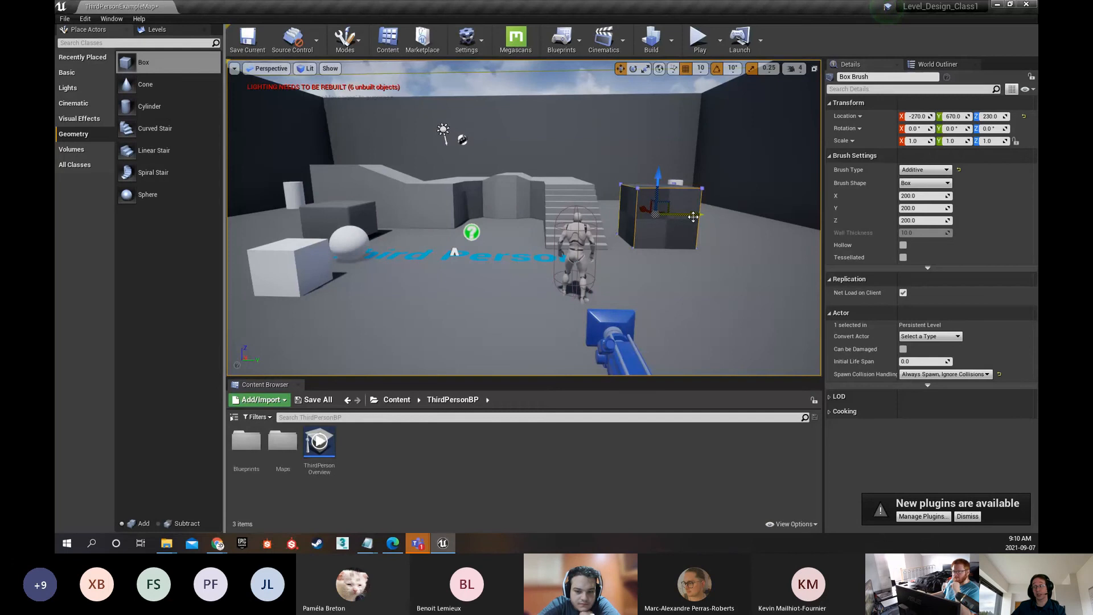
# Place an additive Linear Stair geometry brush at about X -640, Y 0, Z 150, in front of the existing stairs
pyautogui.click(285, 268)
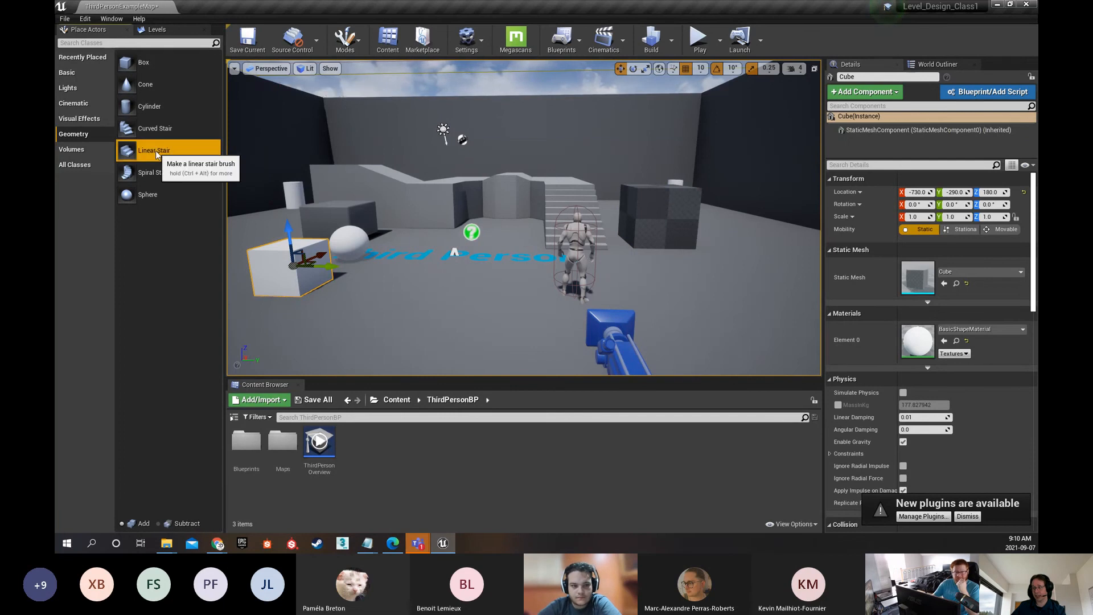
pyautogui.moveTo(154, 149)
pyautogui.mouseDown()
pyautogui.moveTo(484, 285)
pyautogui.moveTo(436, 268)
pyautogui.mouseUp()
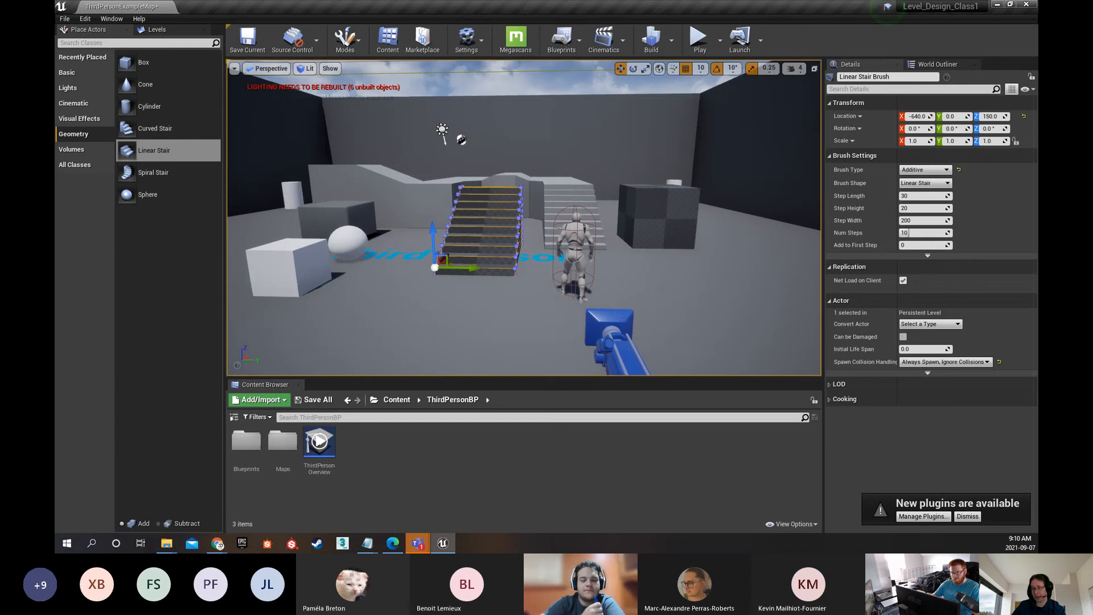
pyautogui.moveTo(513, 285); pyautogui.dragTo(524, 222)
pyautogui.moveTo(672, 108); pyautogui.dragTo(687, 131)
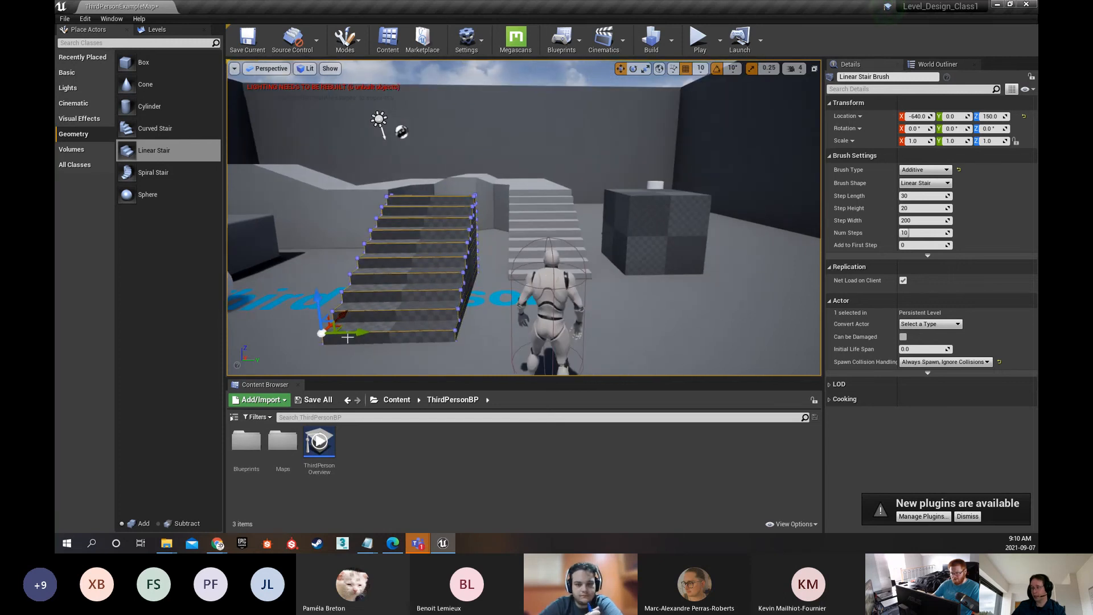
# Play test the level by running up the new stairs and jumping onto the Box brush beside them
pyautogui.click(700, 38)
pyautogui.press('w')
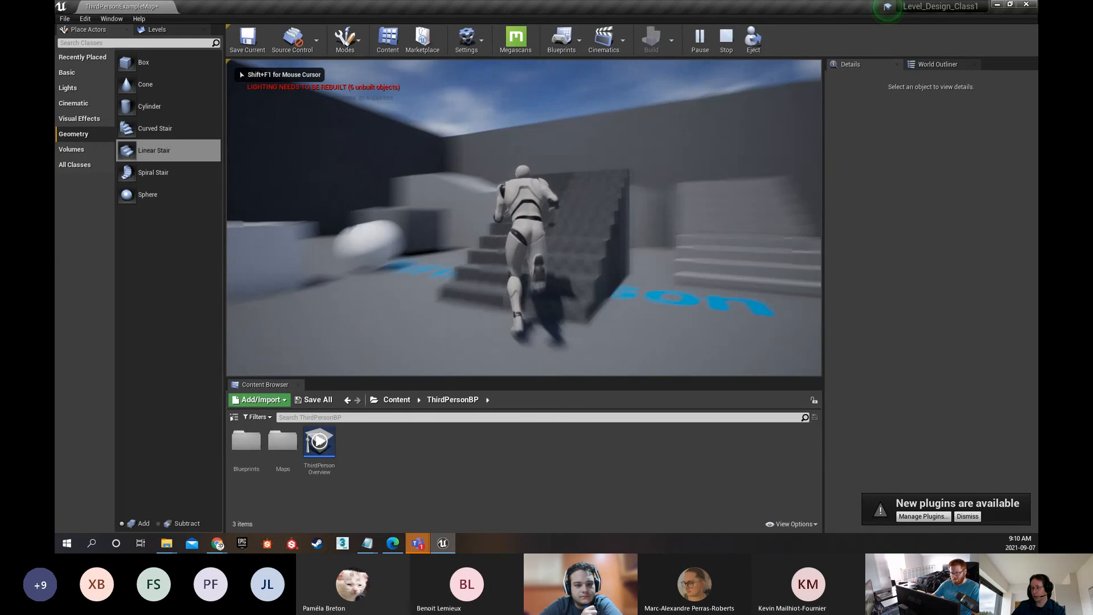
pyautogui.press('w')
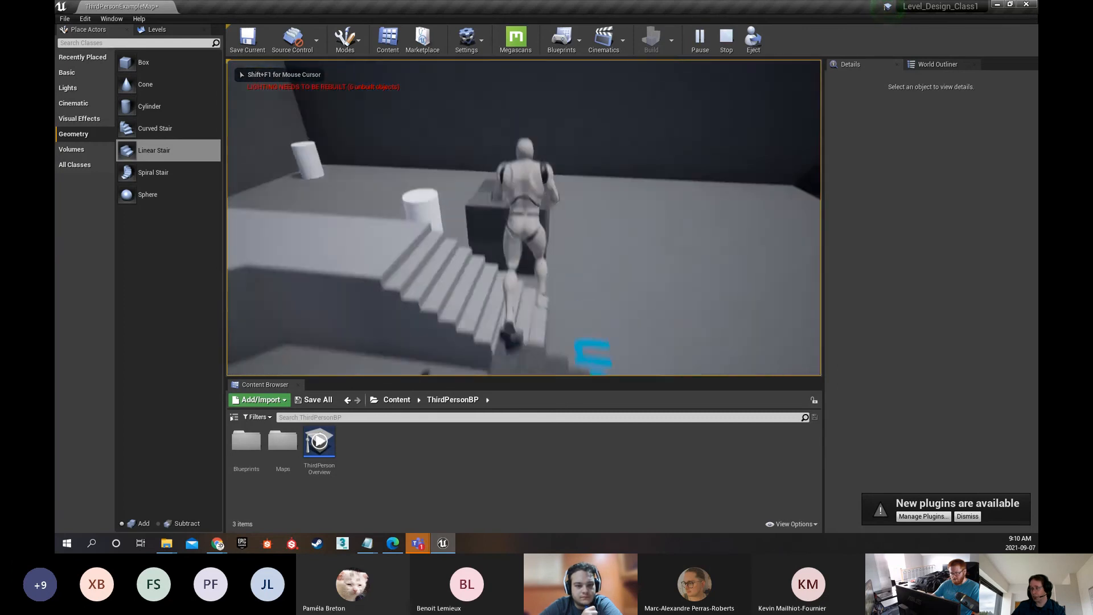
pyautogui.press('space')
pyautogui.press('w')
pyautogui.press('space')
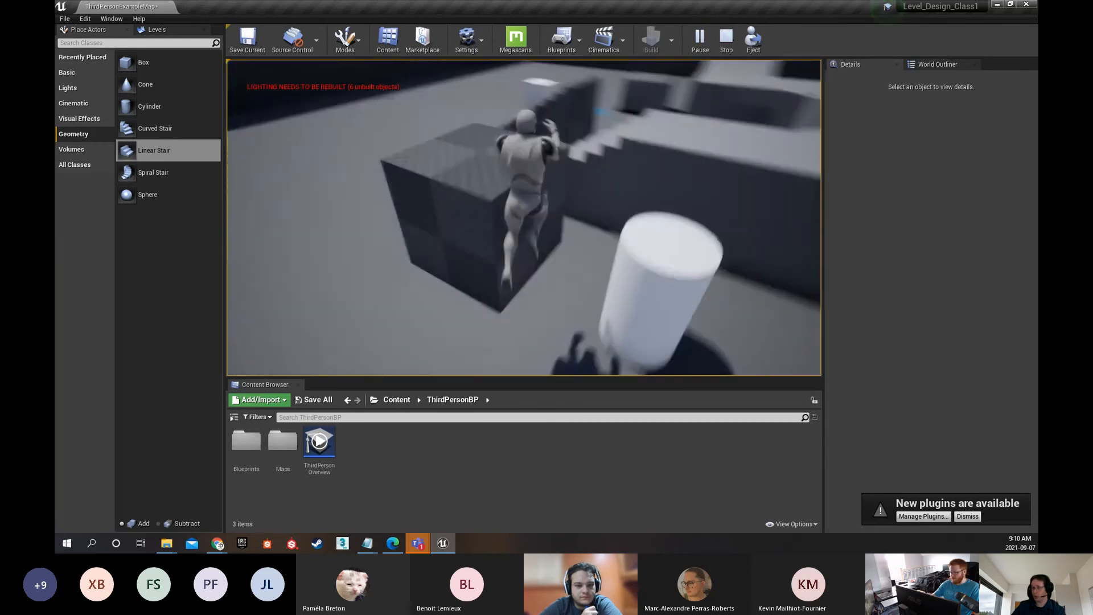
pyautogui.press('w')
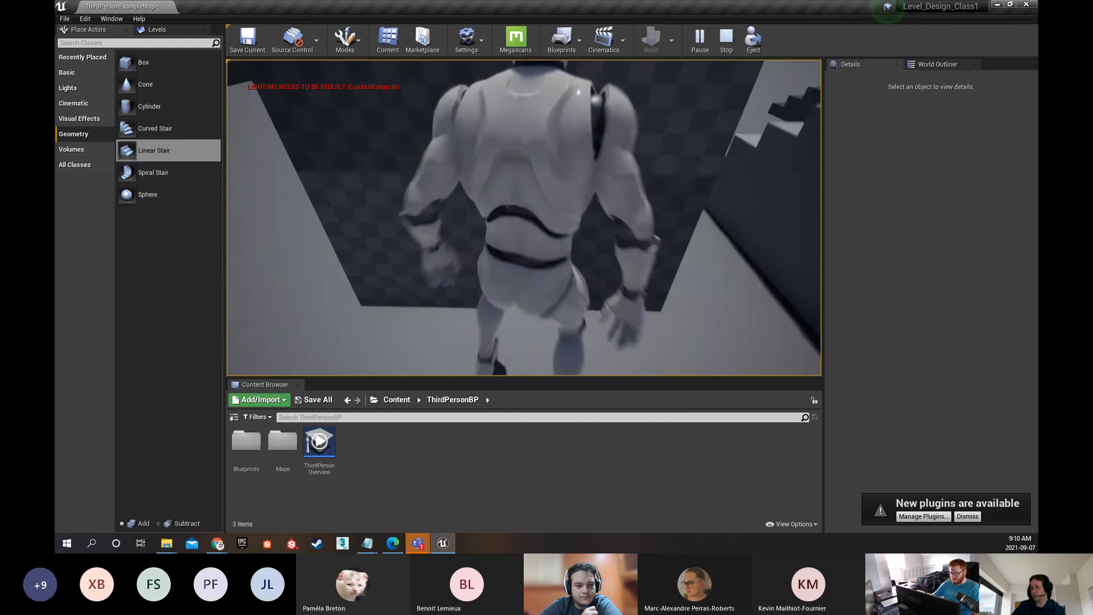
pyautogui.press('space')
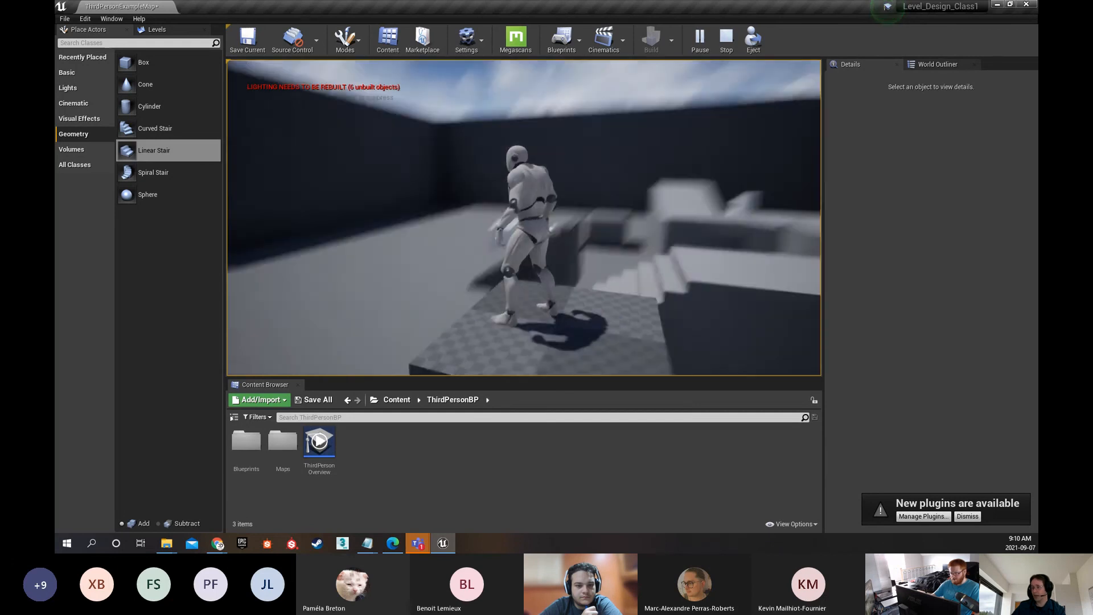
# Run and jump around the white cube and sphere, go back up the checkered stairs, and end the play test
pyautogui.press('w')
pyautogui.press('space')
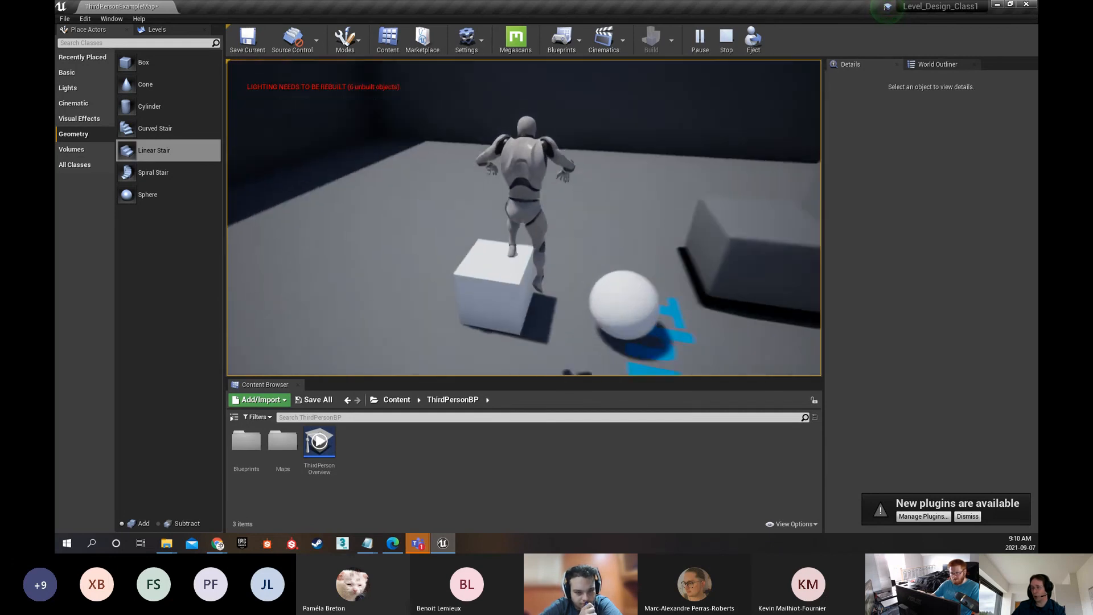
pyautogui.press('w')
pyautogui.press('w')
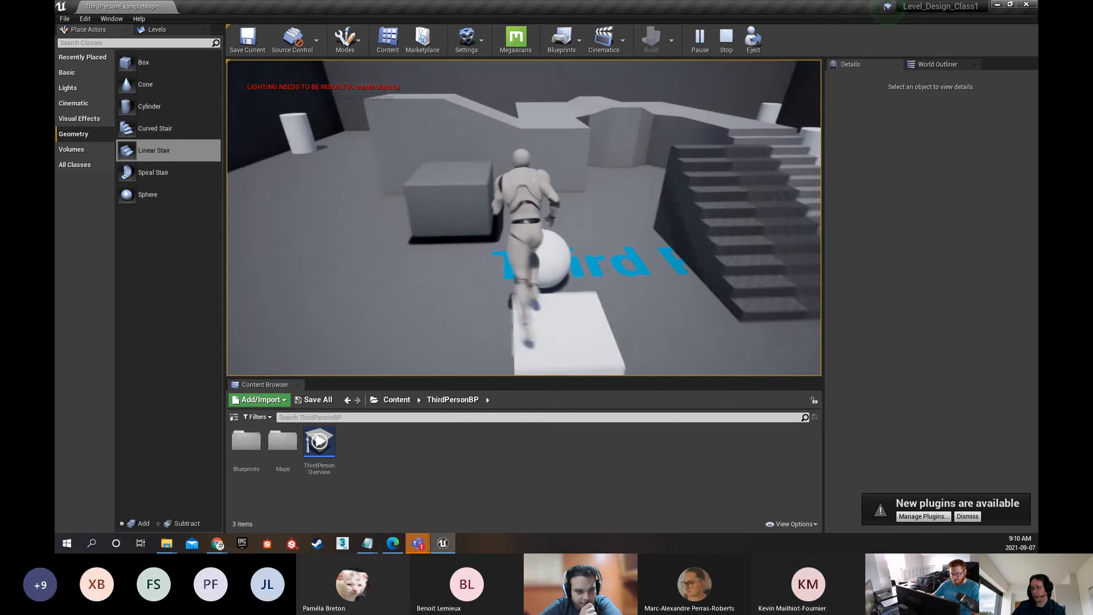
pyautogui.press('w')
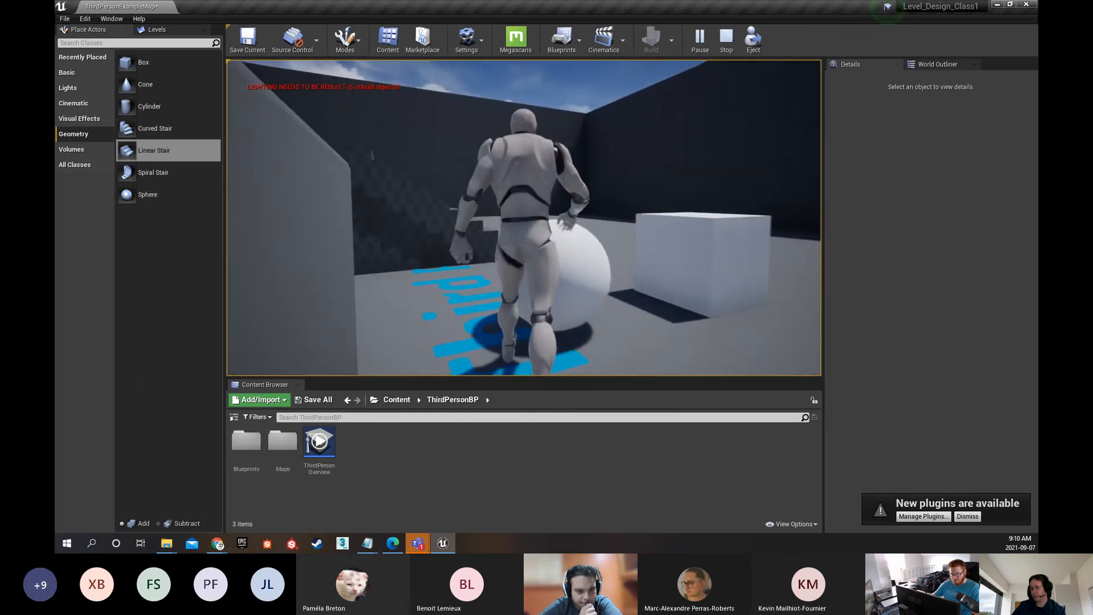
pyautogui.press('w')
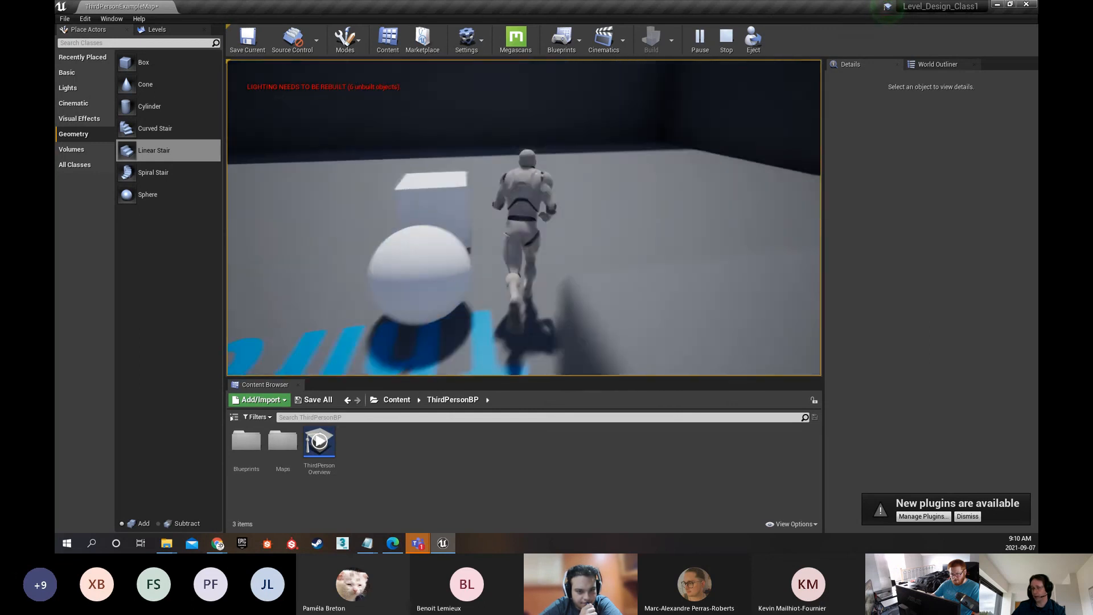
pyautogui.press('w')
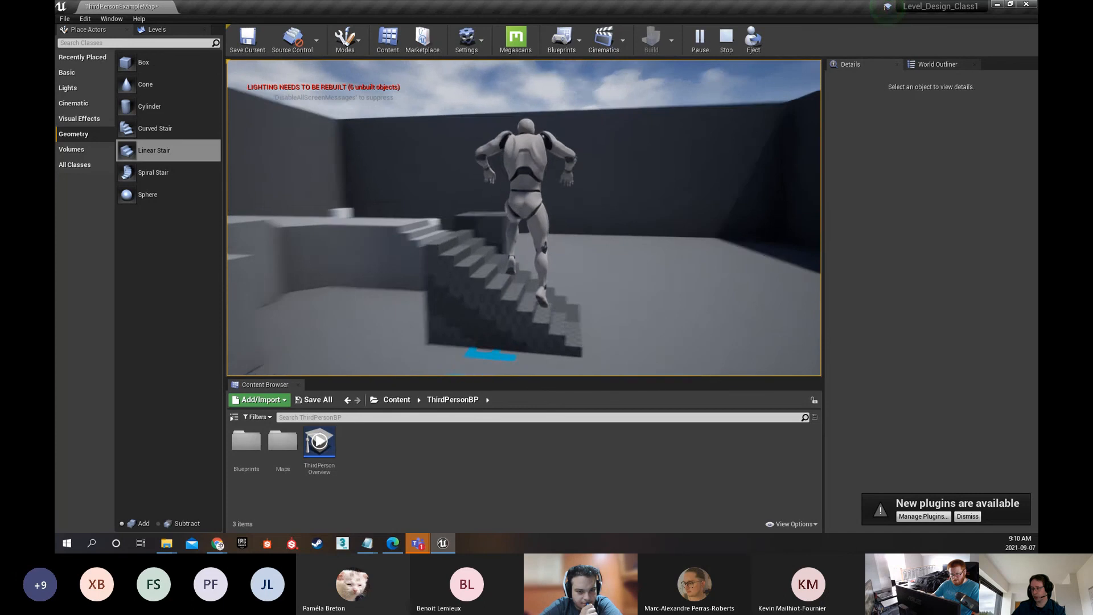
pyautogui.press('w')
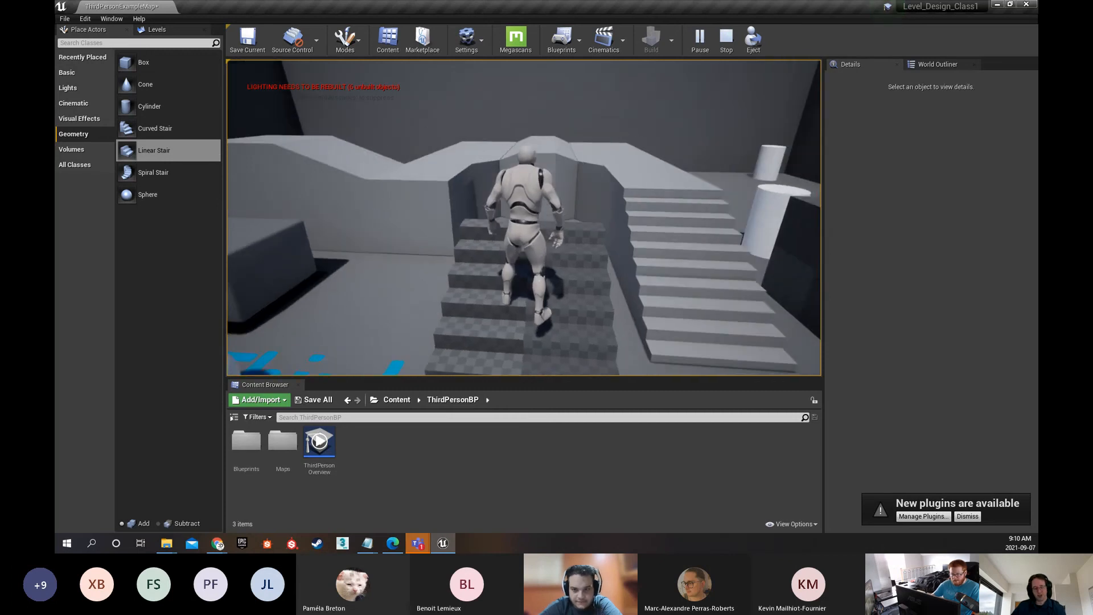
pyautogui.press('Escape')
# Delete the Linear Stair brush placed in front of the existing stairs
pyautogui.press('s')
pyautogui.moveTo(470, 232); pyautogui.dragTo(477, 198, button='right')
pyautogui.press('Delete')
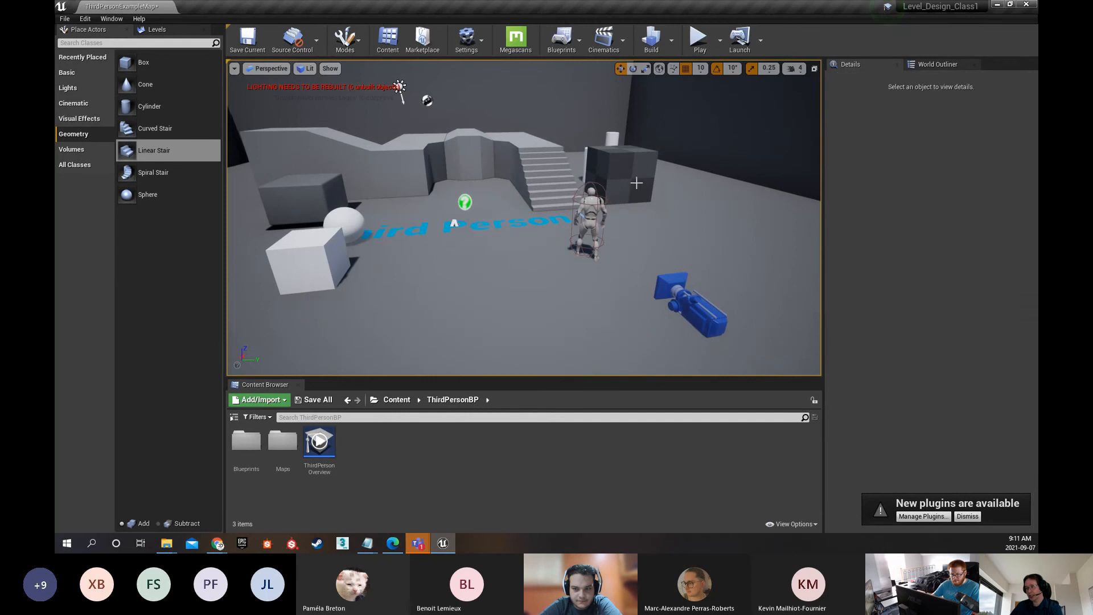
# Select the directional Light Source above the walkway and move it along the Y axis to about Y -360
pyautogui.click(639, 168)
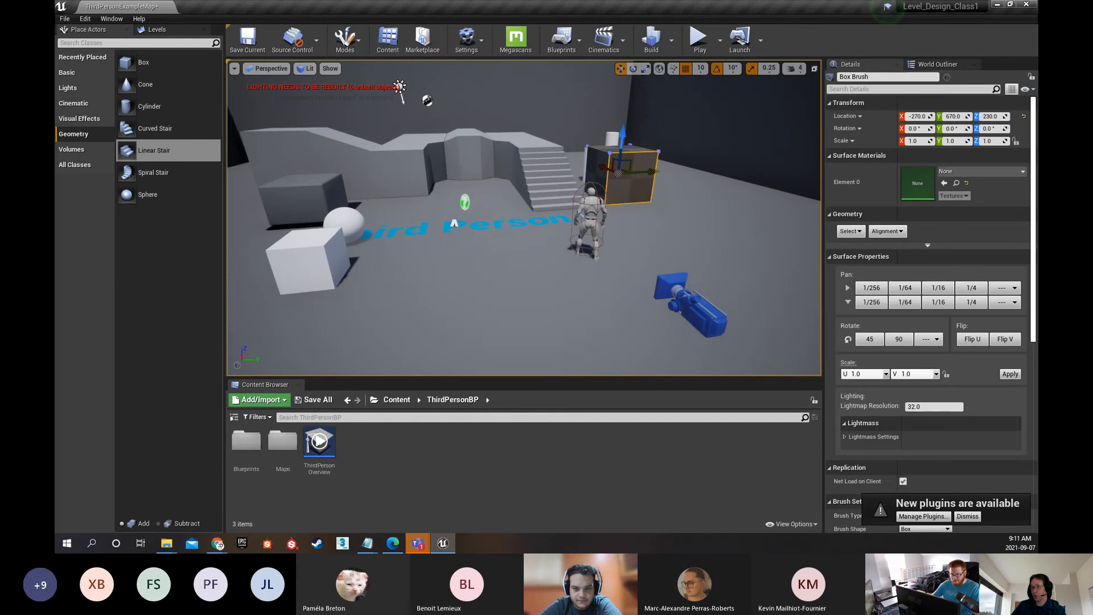
pyautogui.moveTo(493, 179); pyautogui.dragTo(470, 163, button='right')
pyautogui.click(508, 158)
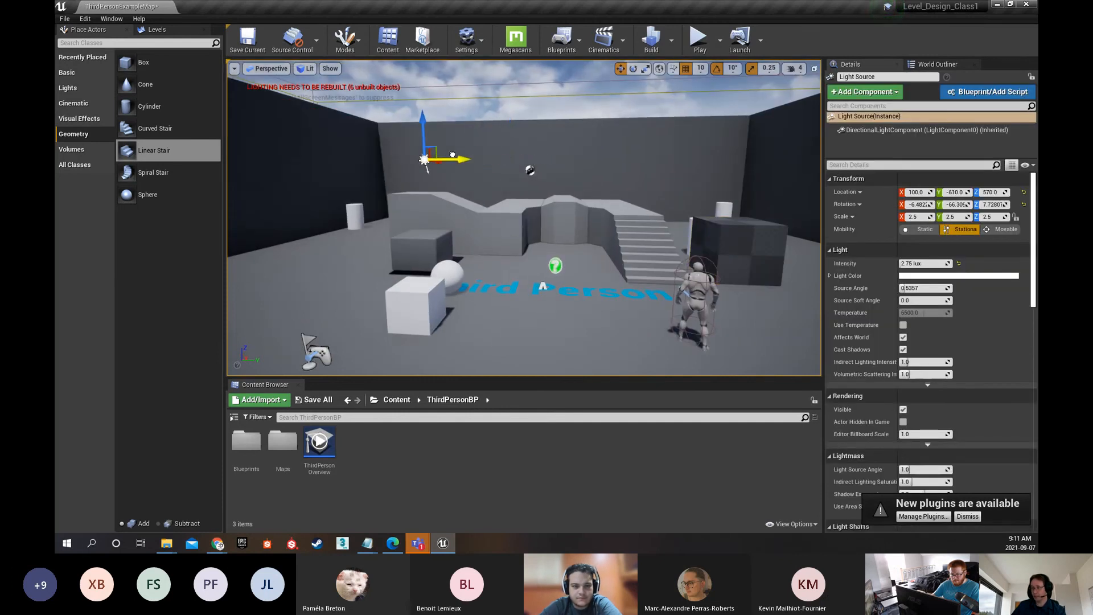
pyautogui.moveTo(453, 155); pyautogui.dragTo(798, 170)
pyautogui.moveTo(515, 159); pyautogui.dragTo(505, 158)
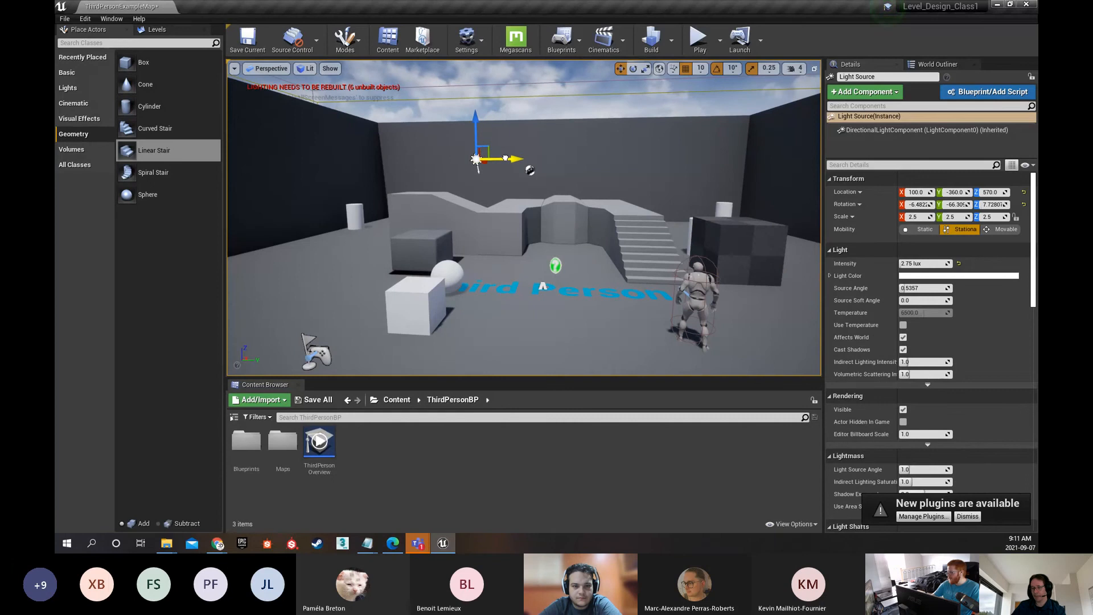
# Rotate the directional Light Source around its Y axis to change how the room's walls, stairs and objects are lit
pyautogui.moveTo(498, 228)
pyautogui.mouseDown(button='right')
pyautogui.moveTo(467, 228)
pyautogui.moveTo(478, 223)
pyautogui.mouseUp(button='right')
pyautogui.press('d')
pyautogui.press('e')
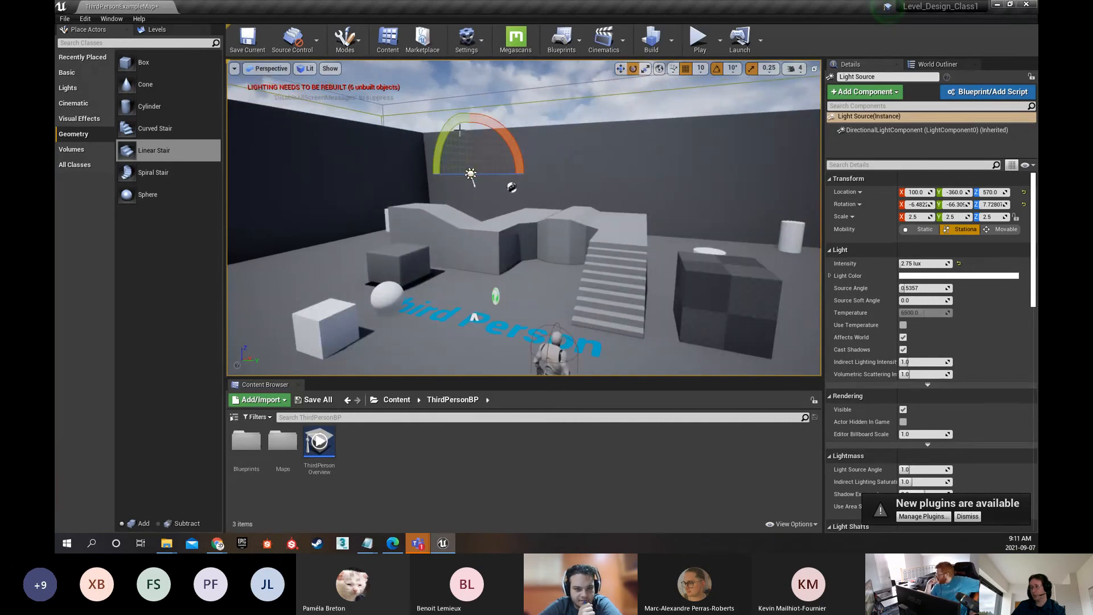
pyautogui.moveTo(460, 130); pyautogui.dragTo(495, 203)
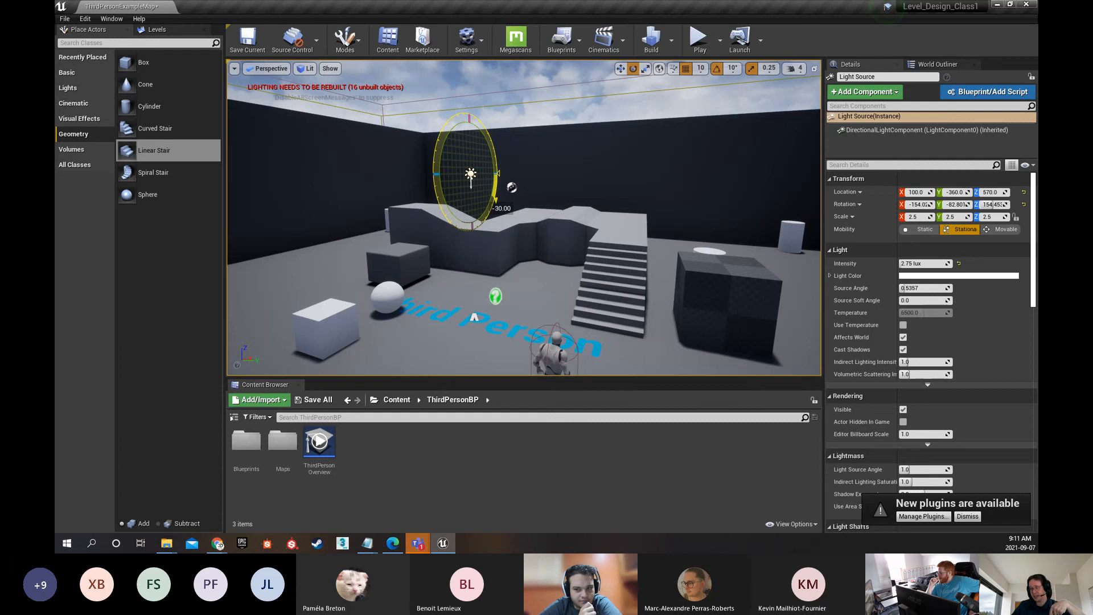
pyautogui.moveTo(495, 202); pyautogui.dragTo(495, 203)
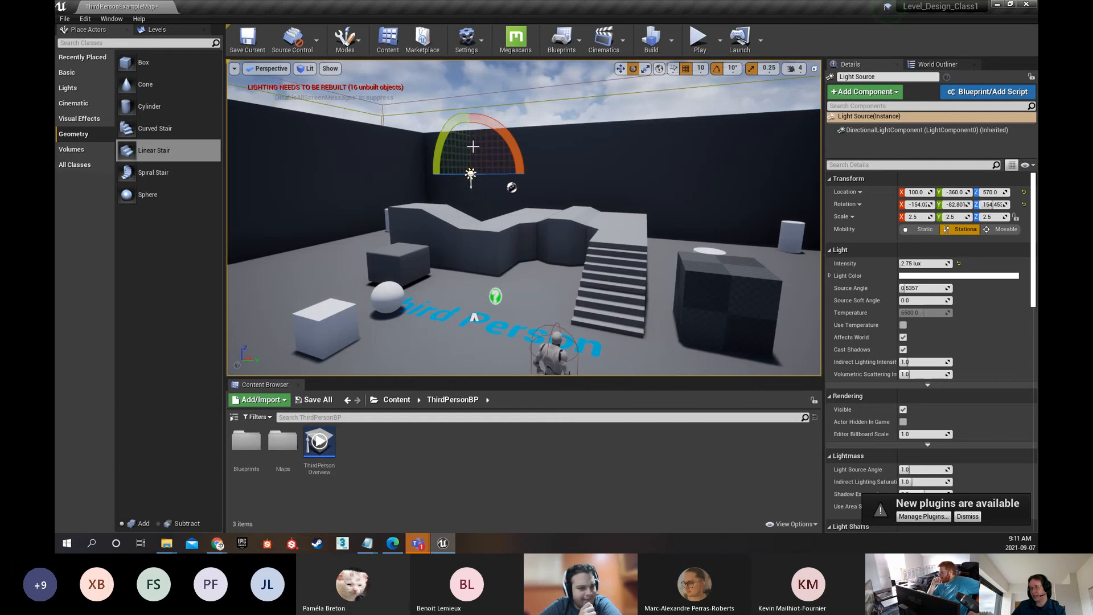
pyautogui.moveTo(512, 187); pyautogui.dragTo(512, 188)
pyautogui.moveTo(469, 151); pyautogui.dragTo(469, 150, button='right')
pyautogui.press('w')
pyautogui.moveTo(549, 232); pyautogui.dragTo(586, 230, button='right')
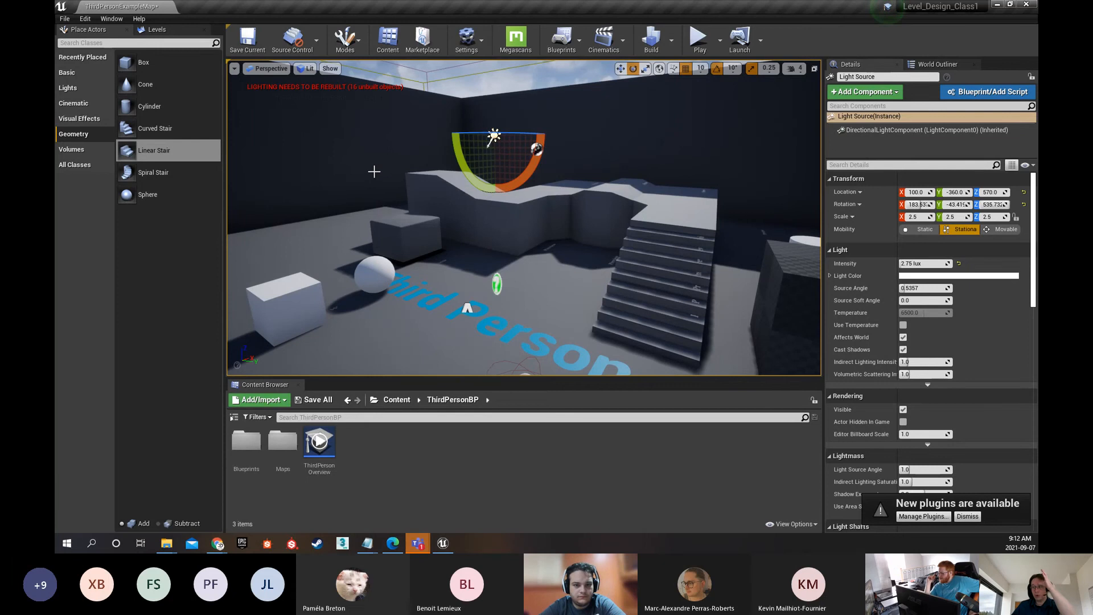
# Undo the Light Source's rotation, rotate it around the same axis once more, and restore its orientation
pyautogui.click(461, 158)
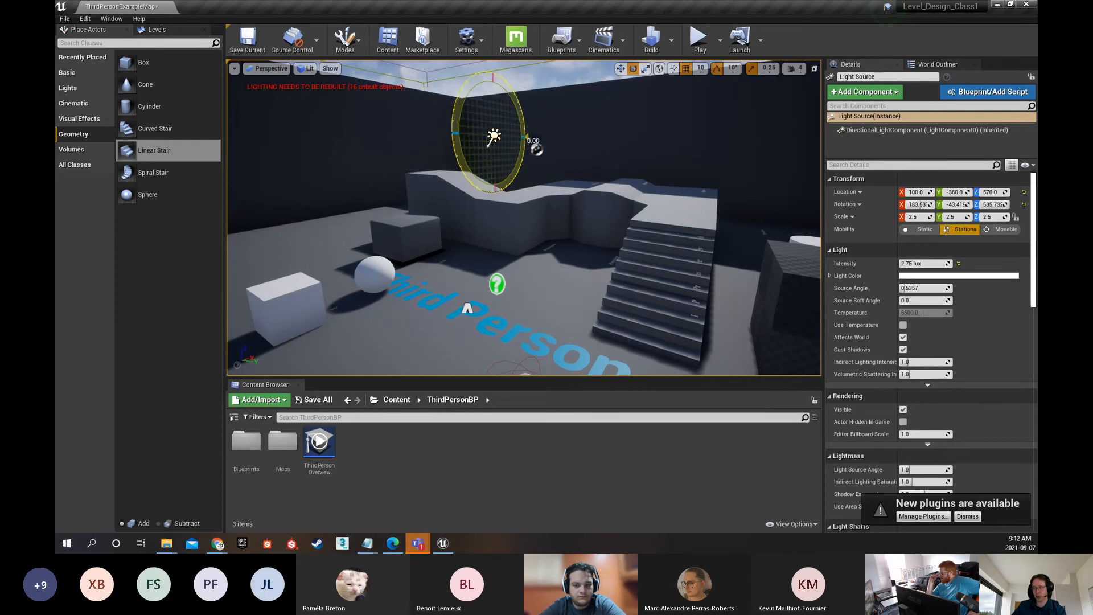
pyautogui.hotkey('ctrl', 'z')
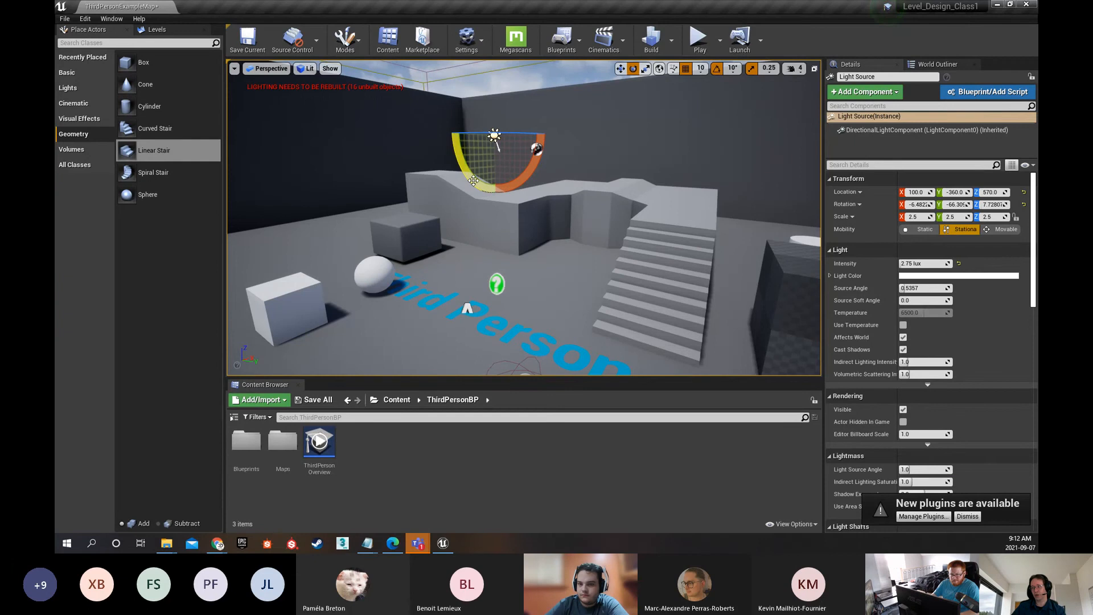
pyautogui.moveTo(461, 157); pyautogui.dragTo(476, 216)
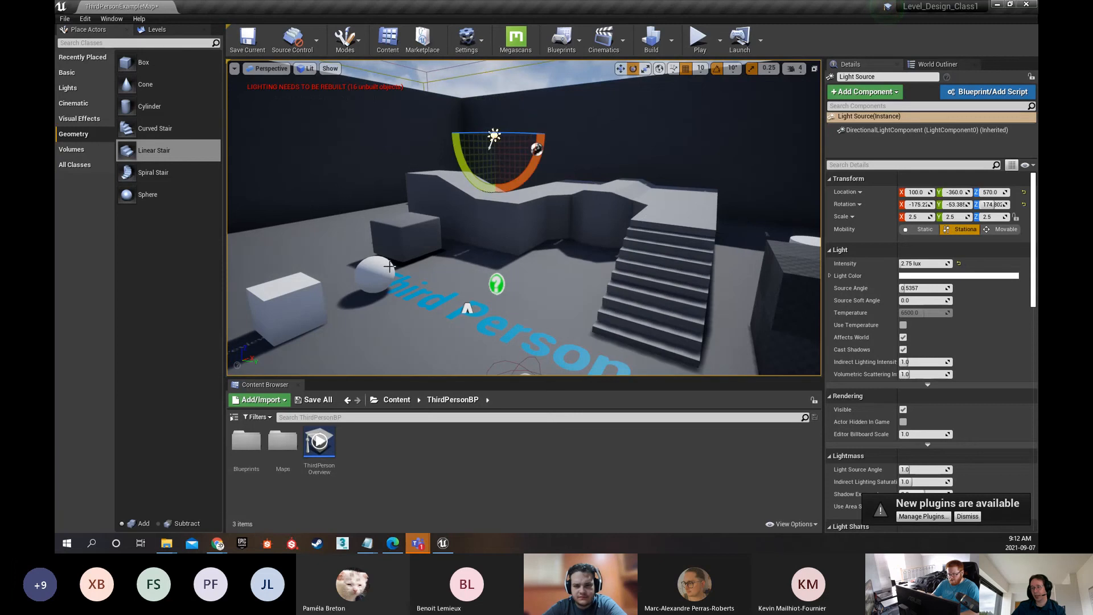
pyautogui.hotkey('ctrl', 'z')
# Move the grey CubeMesh beside the walkway along the Y axis to about Y -924
pyautogui.click(406, 231)
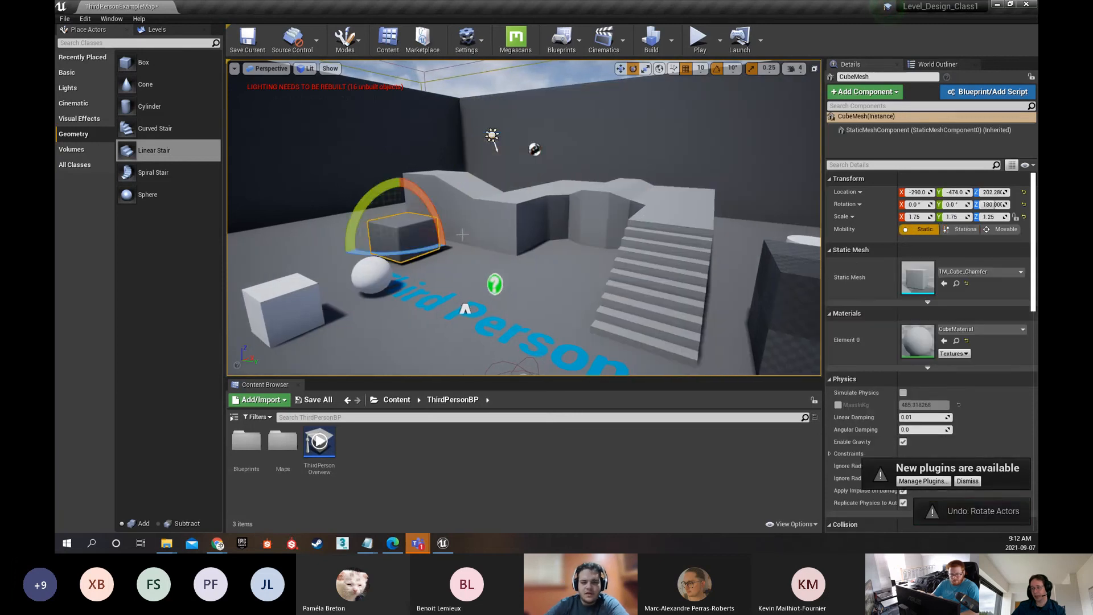
pyautogui.press('f')
pyautogui.moveTo(405, 231); pyautogui.dragTo(385, 231, button='right')
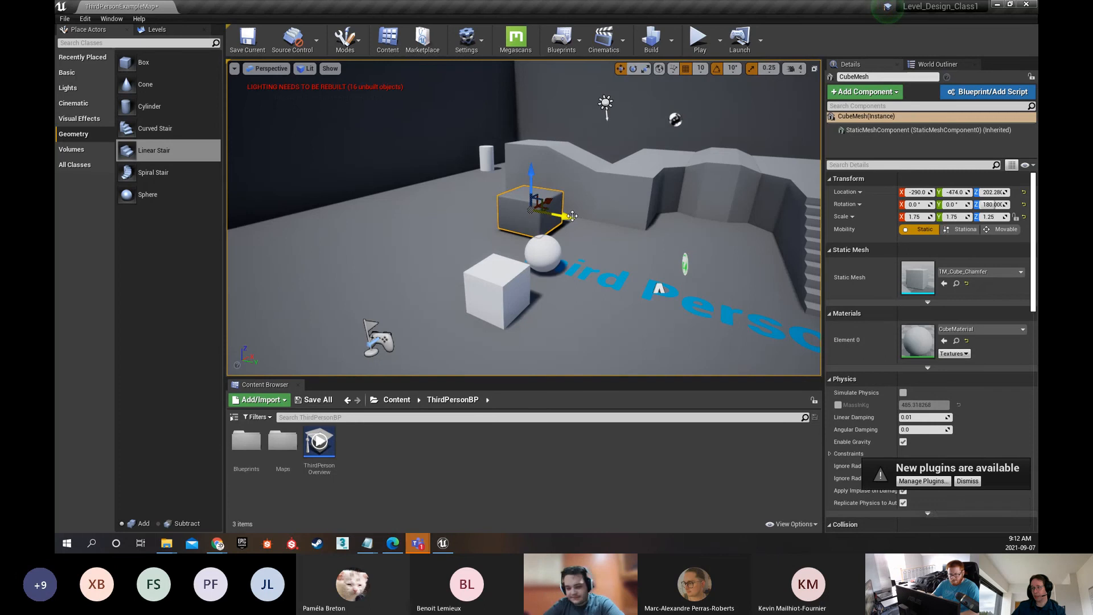
pyautogui.moveTo(565, 217); pyautogui.dragTo(468, 197)
pyautogui.press('w')
pyautogui.moveTo(468, 197); pyautogui.dragTo(504, 241, button='right')
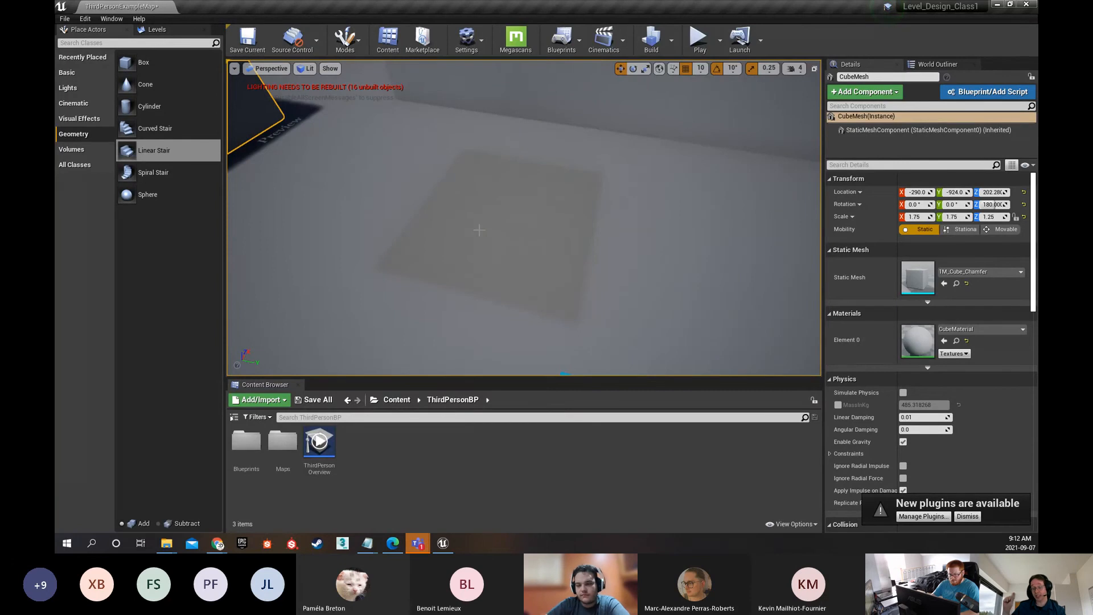
# Select the directional Light Source in the viewport and locate it in the World Outliner
pyautogui.moveTo(479, 229); pyautogui.dragTo(479, 191, button='right')
pyautogui.click(481, 191)
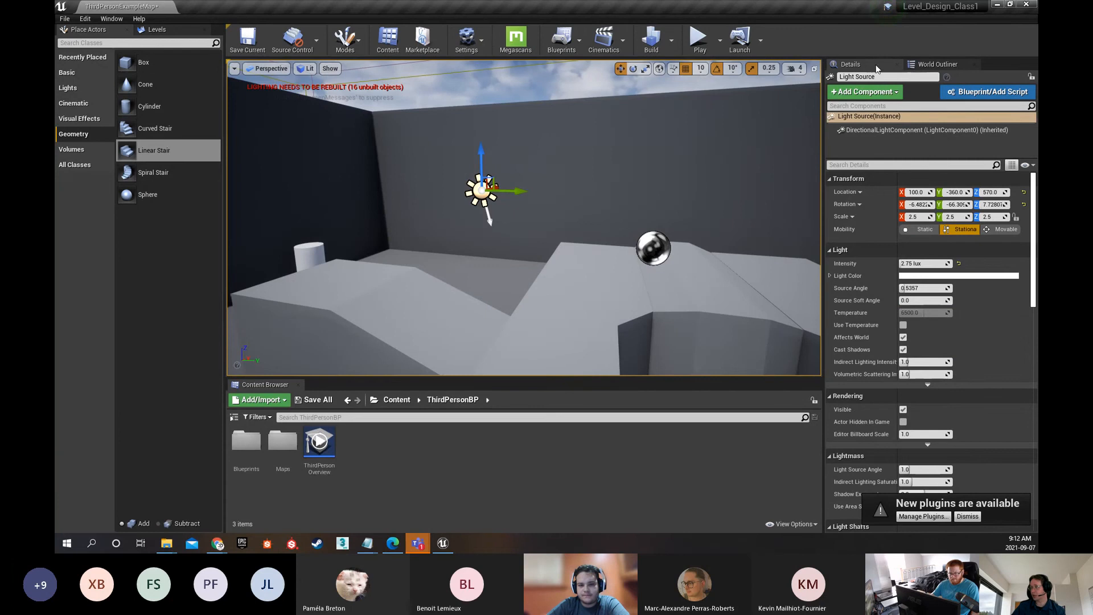
pyautogui.click(938, 64)
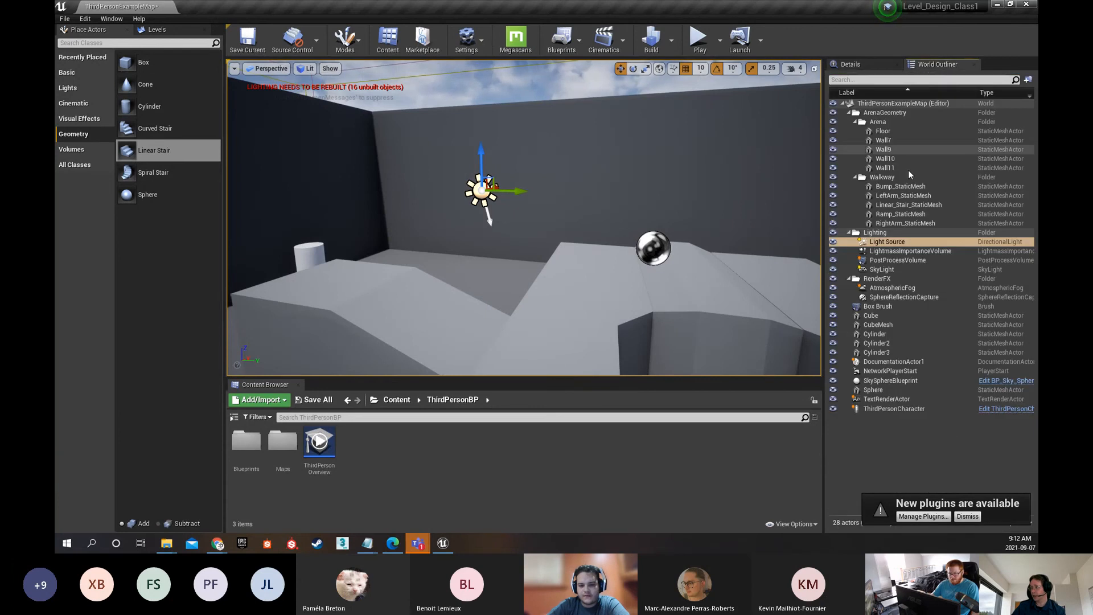
pyautogui.click(886, 245)
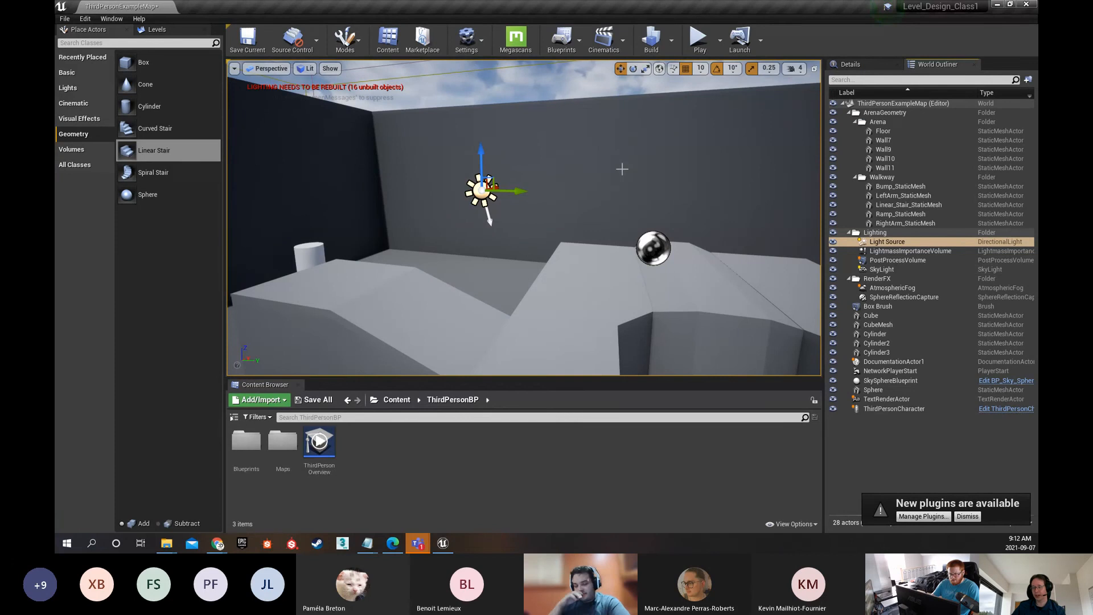
# Select the displaced CubeMesh, inspect the shadow patch it left on the floor, and undo the recent cube and light moves
pyautogui.press('s')
pyautogui.moveTo(600, 179); pyautogui.dragTo(587, 195, button='right')
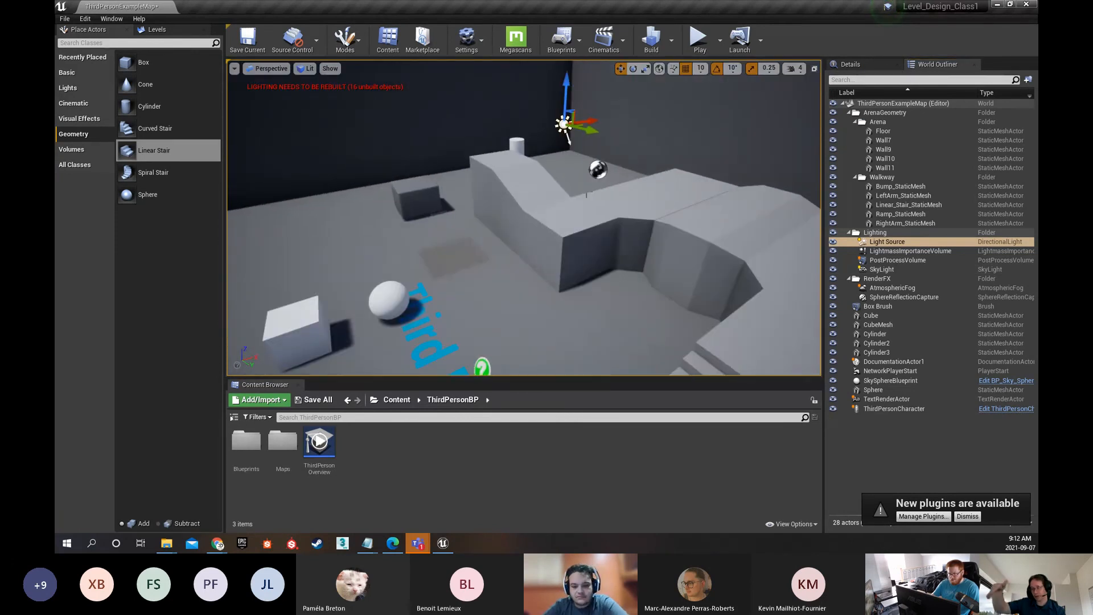
pyautogui.click(416, 203)
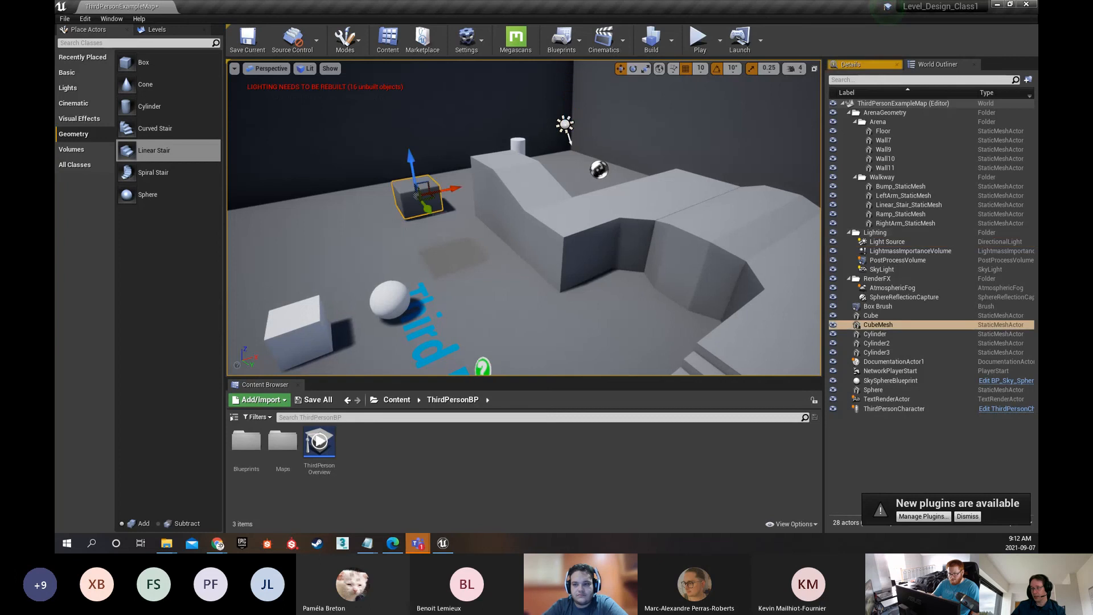
pyautogui.moveTo(417, 203); pyautogui.dragTo(399, 221, button='right')
pyautogui.press('w')
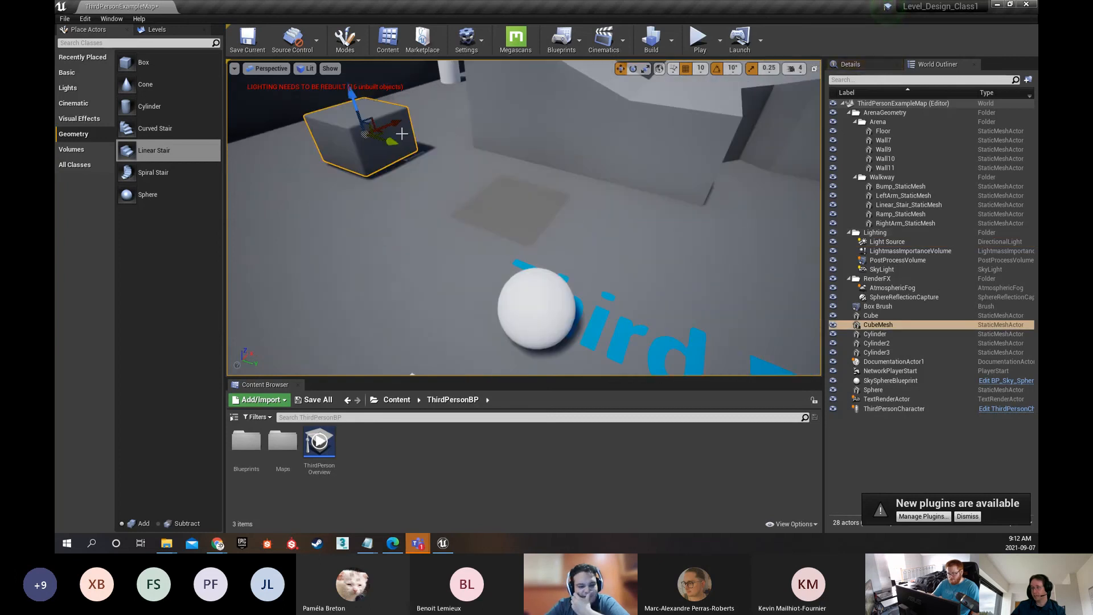
pyautogui.moveTo(558, 163); pyautogui.dragTo(567, 167, button='right')
pyautogui.hotkey('ctrl', 'z')
pyautogui.hotkey('ctrl', 'z')
pyautogui.hotkey('ctrl', 'z')
pyautogui.hotkey('ctrl', 'z')
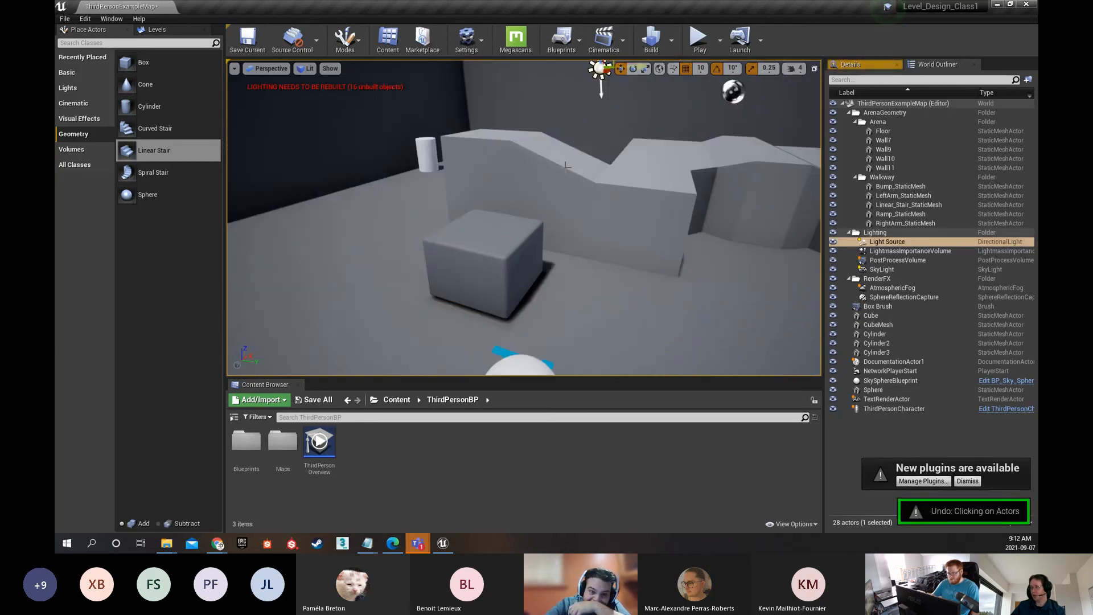
# Move the CubeMesh away from the walkway again, and undo that move and the Linear Stair brush's deletion
pyautogui.click(501, 263)
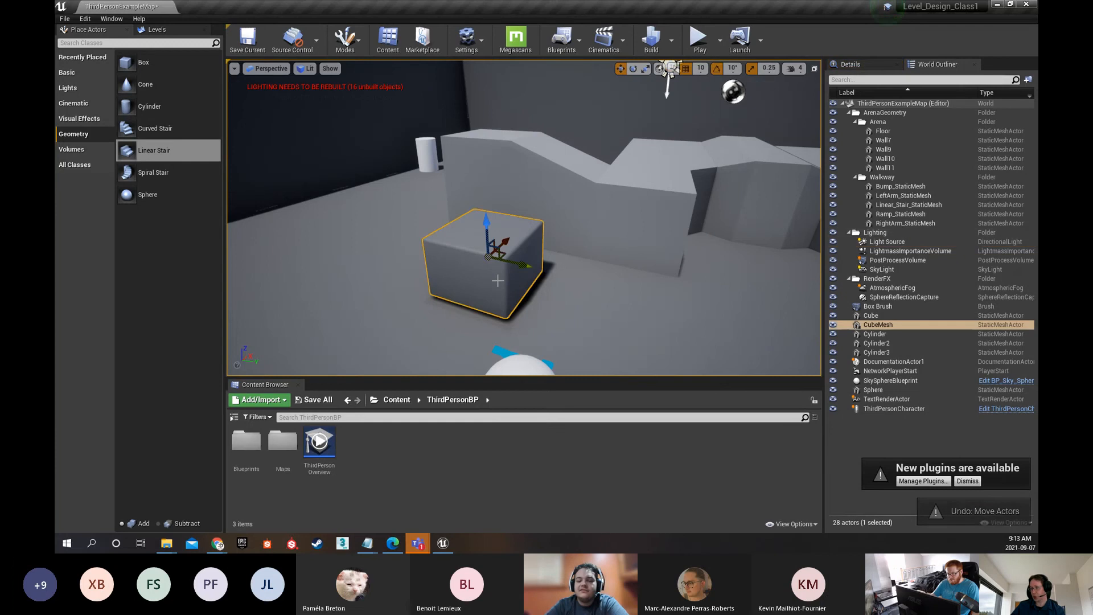
pyautogui.moveTo(501, 263); pyautogui.dragTo(405, 232)
pyautogui.hotkey('ctrl', 'z')
pyautogui.hotkey('ctrl', 'z')
pyautogui.hotkey('ctrl', 'z')
pyautogui.hotkey('ctrl', 'z')
pyautogui.hotkey('ctrl', 'z')
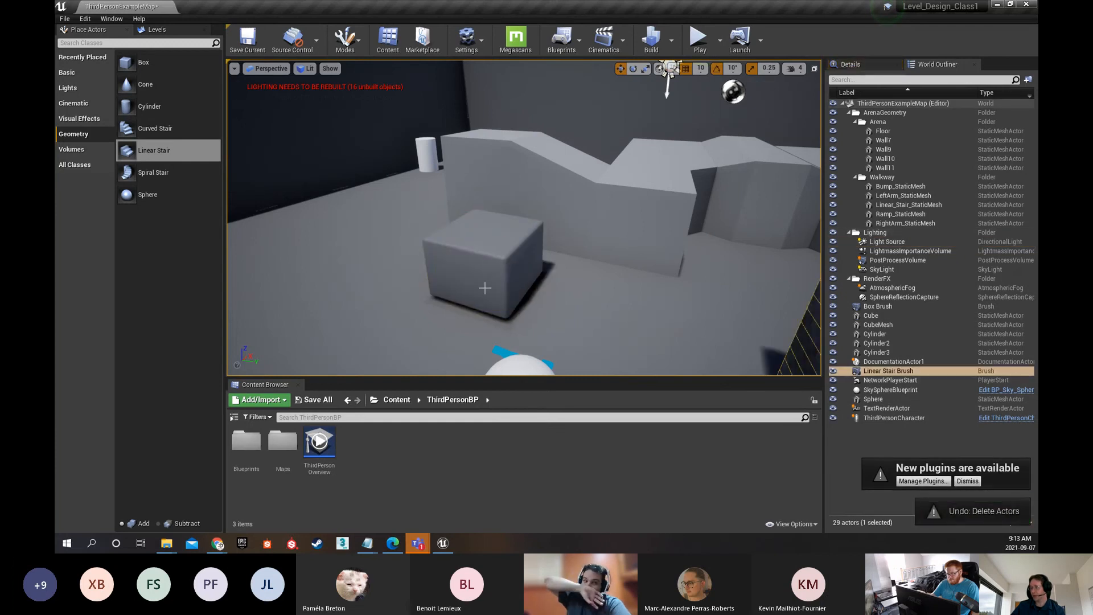
# Select the CubeMesh and move it along the Y axis, away from the walkway and off its baked floor shadow
pyautogui.click(500, 271)
pyautogui.moveTo(501, 263); pyautogui.dragTo(373, 229)
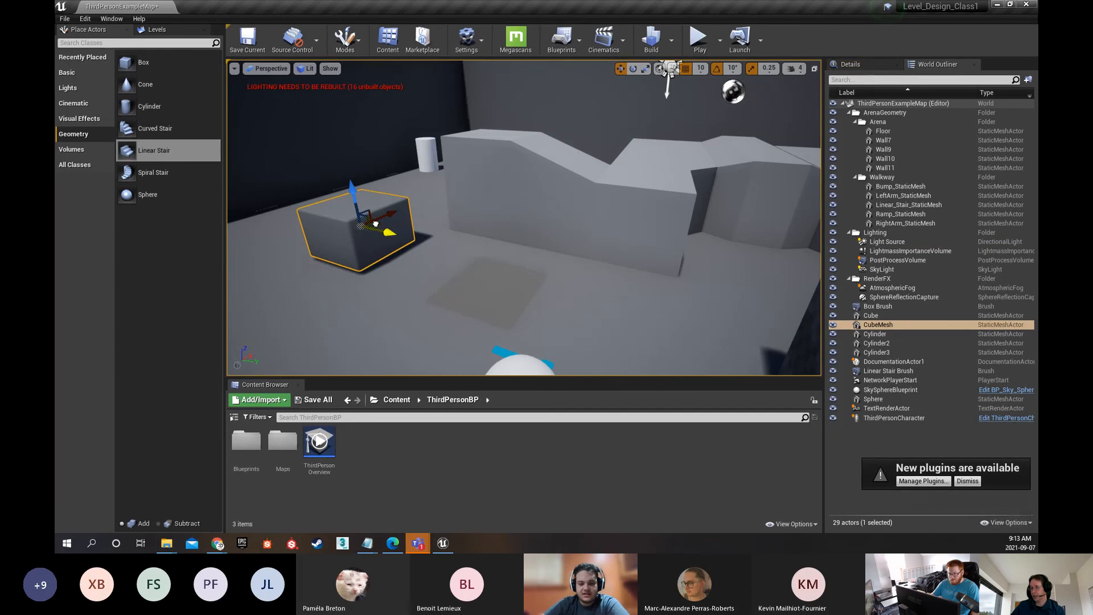
# Inspect the baked shadow patch beside the displaced CubeMesh and undo the last CubeMesh move
pyautogui.moveTo(373, 229); pyautogui.dragTo(369, 333, button='right')
pyautogui.press('w')
pyautogui.press('w')
pyautogui.press('s')
pyautogui.moveTo(590, 230)
pyautogui.mouseDown(button='right')
pyautogui.moveTo(590, 182)
pyautogui.moveTo(590, 230)
pyautogui.mouseUp(button='right')
pyautogui.press('s')
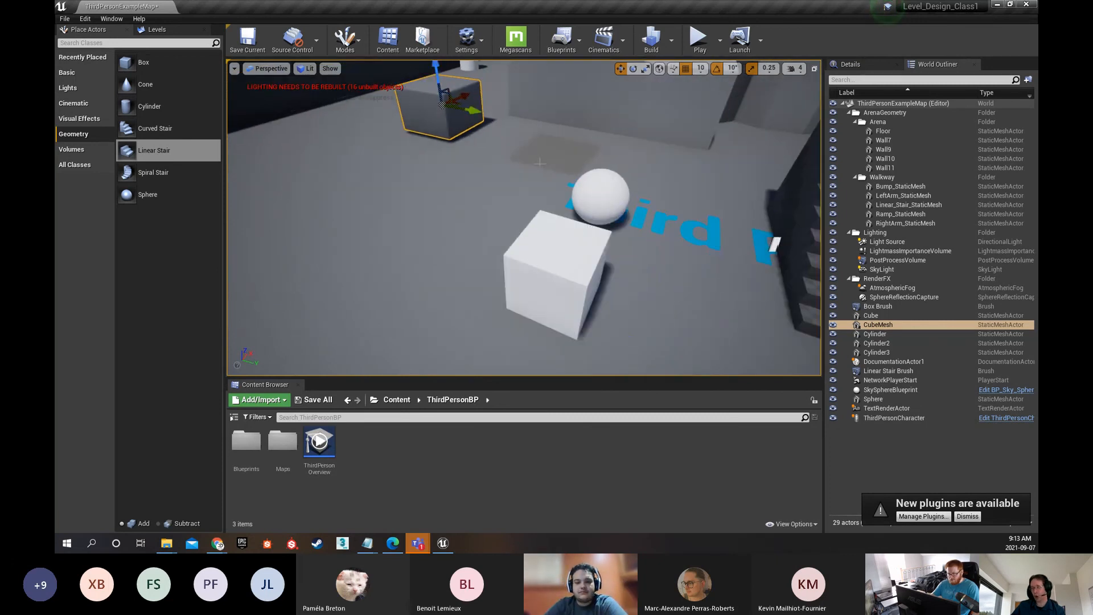
pyautogui.moveTo(540, 163); pyautogui.dragTo(426, 192, button='right')
pyautogui.hotkey('ctrl', 'z')
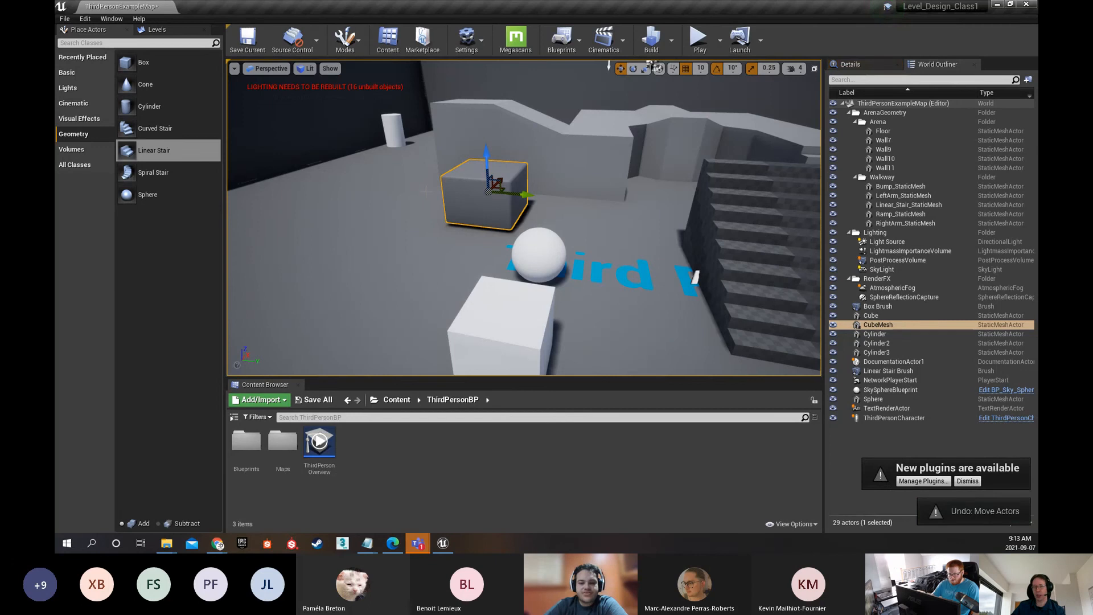
pyautogui.moveTo(490, 217); pyautogui.dragTo(521, 205, button='right')
pyautogui.press('d')
pyautogui.press('s')
pyautogui.press('w')
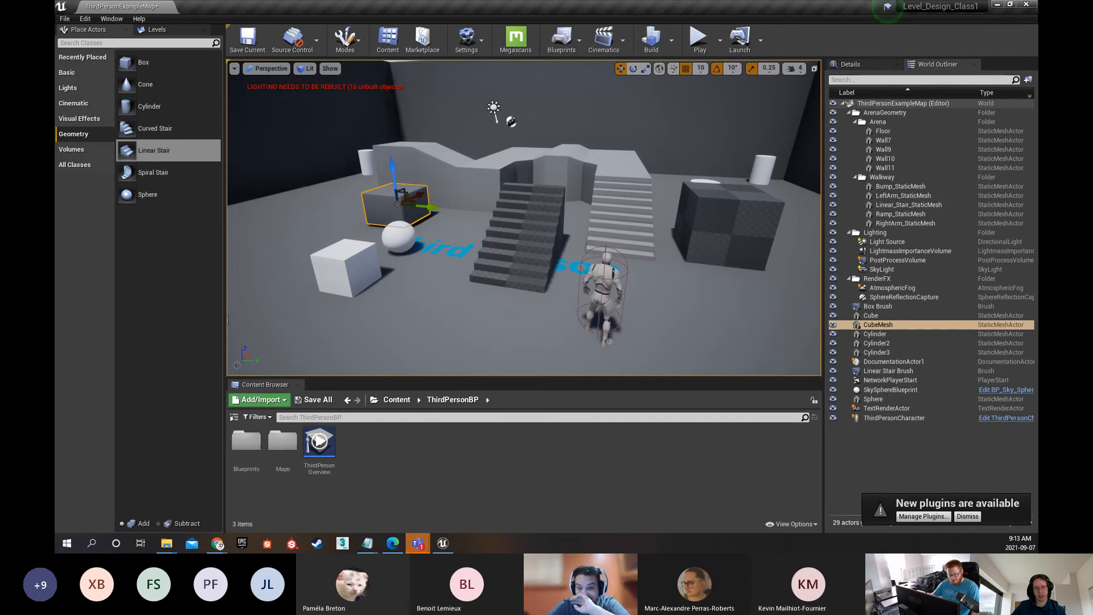
# Switch to Class_1_Level_Design.pdf in the browser and review the General Viewport options slide
pyautogui.hotkey('alt', 'Tab')
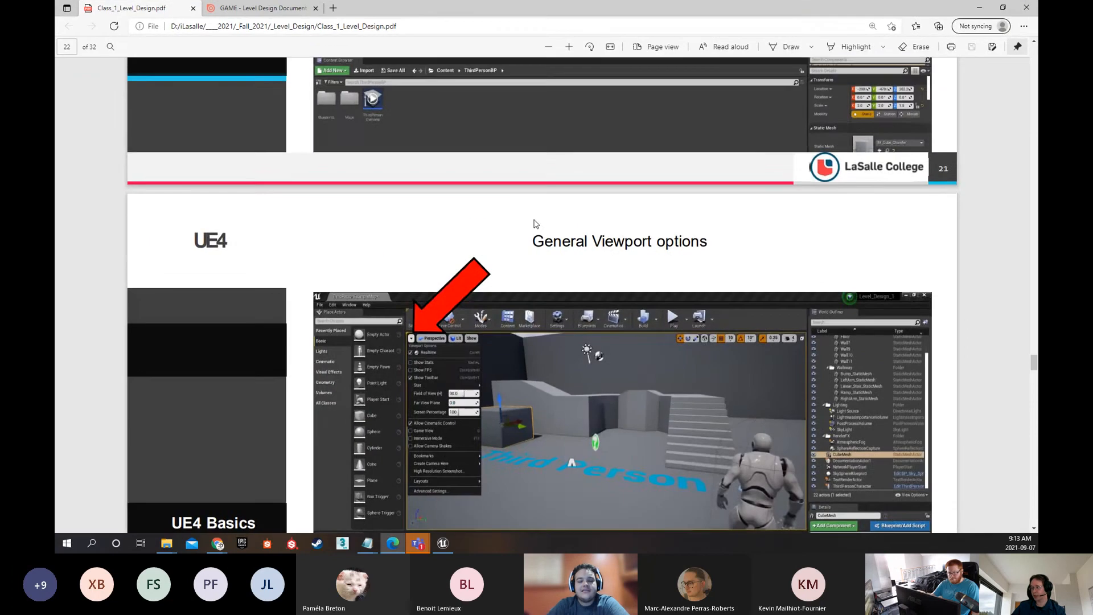
pyautogui.scroll(-5, 245, 204)
pyautogui.scroll(-1, 233, 200)
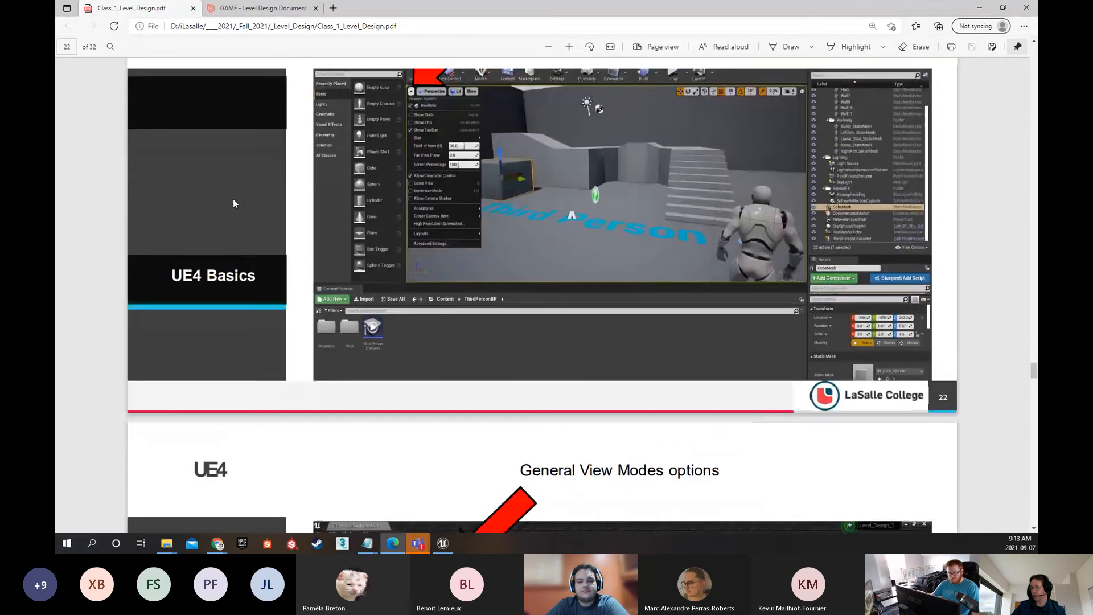
pyautogui.scroll(2, 233, 201)
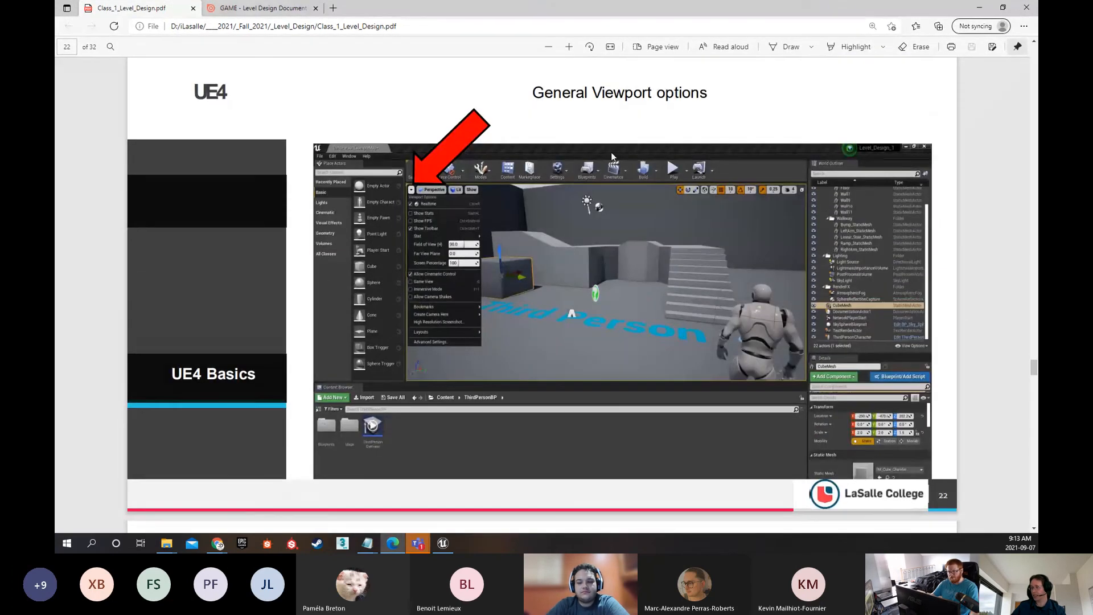
pyautogui.click(633, 3)
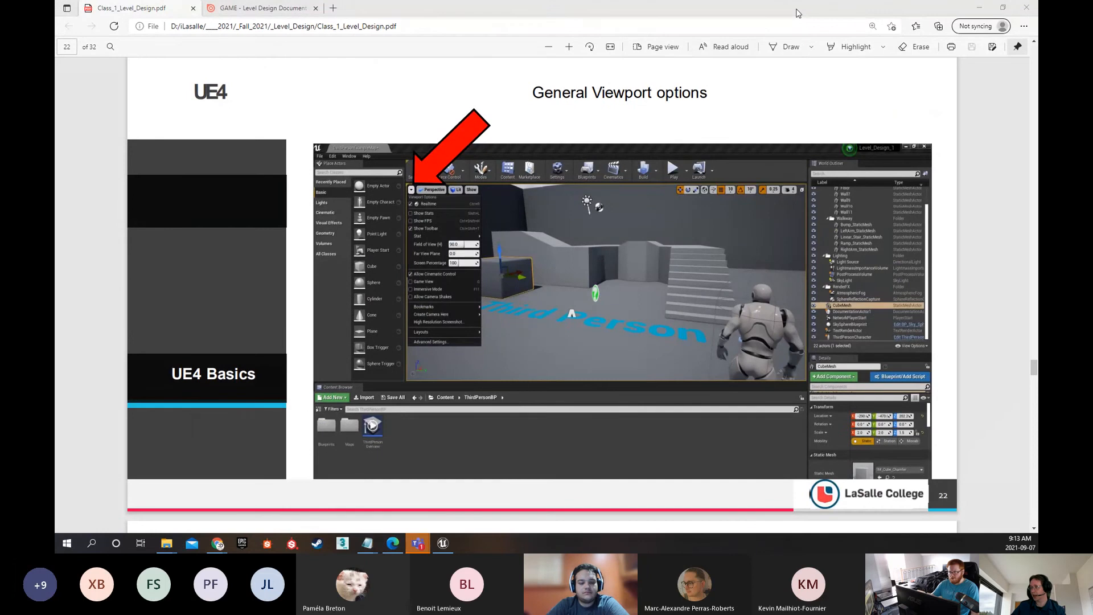
# Return to the Unreal Editor and enable Show FPS in the viewport options
pyautogui.hotkey('alt', 'Tab')
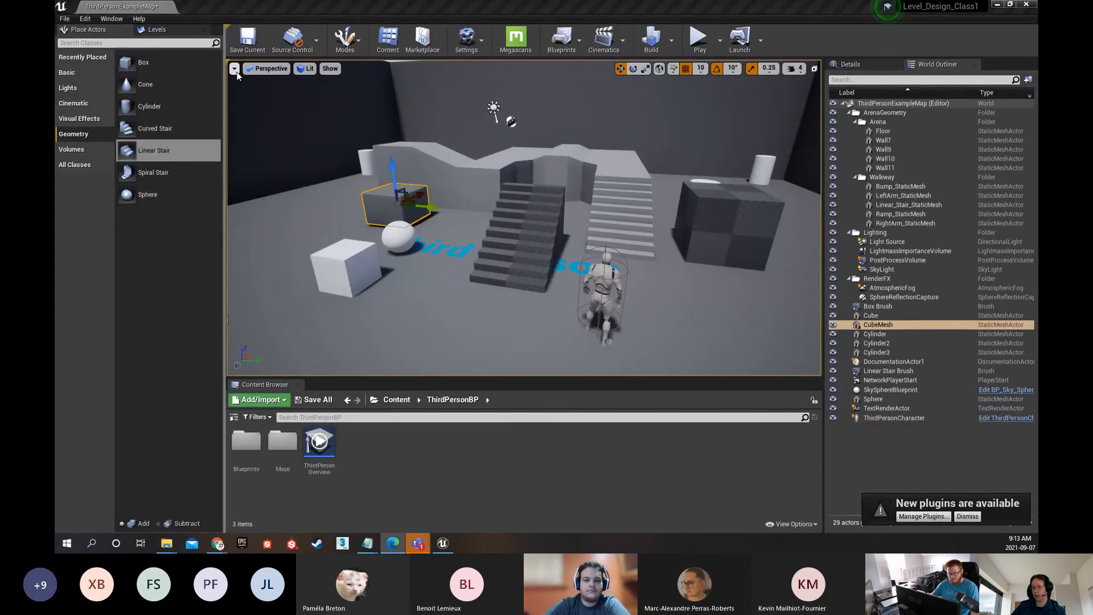
pyautogui.click(234, 68)
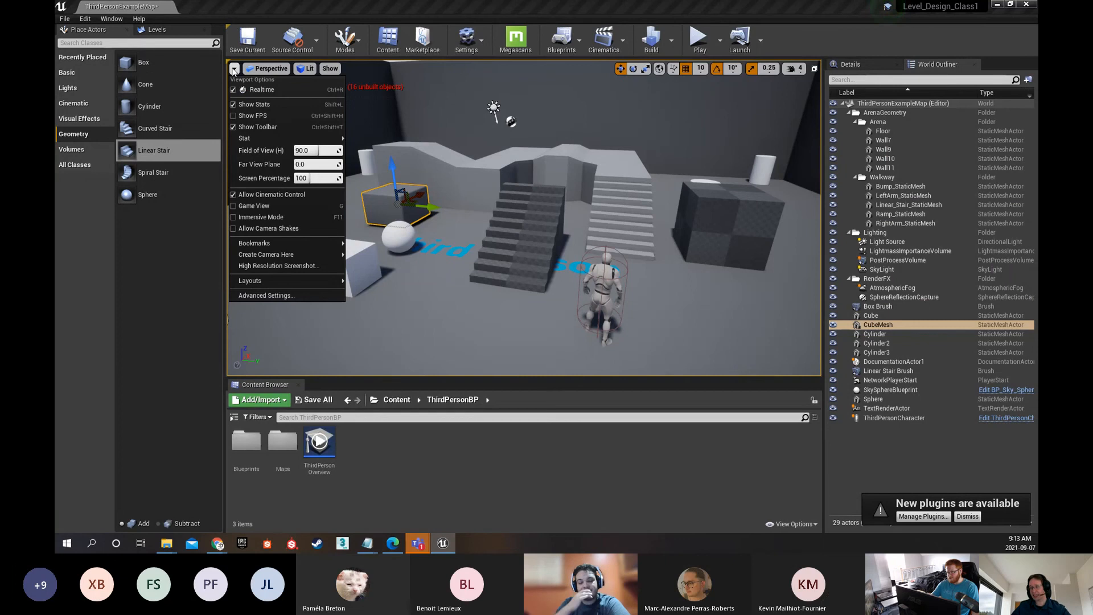
pyautogui.click(234, 69)
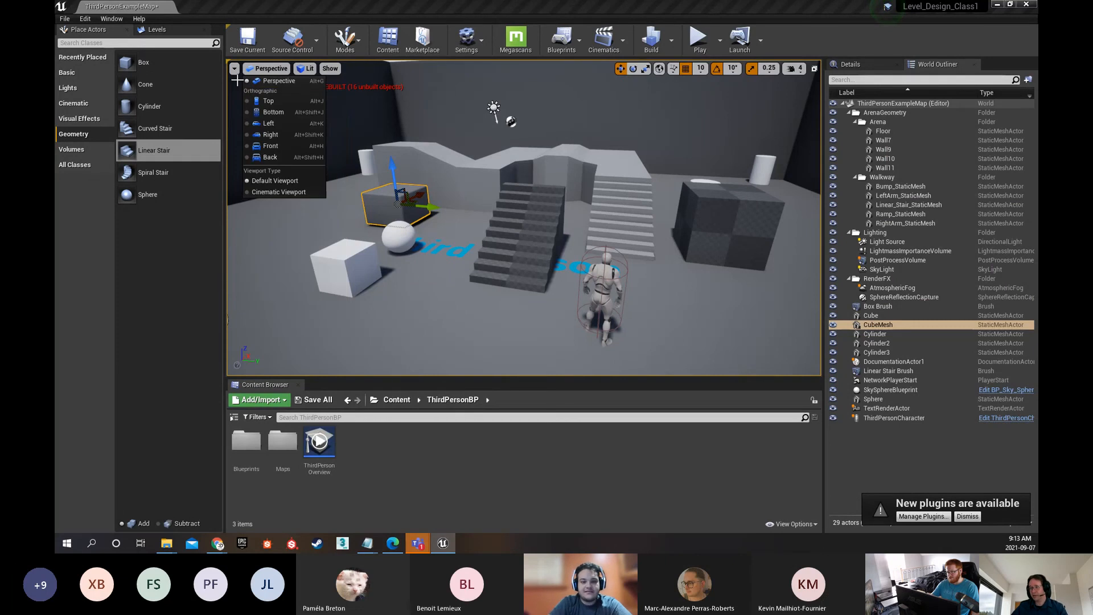
pyautogui.click(234, 69)
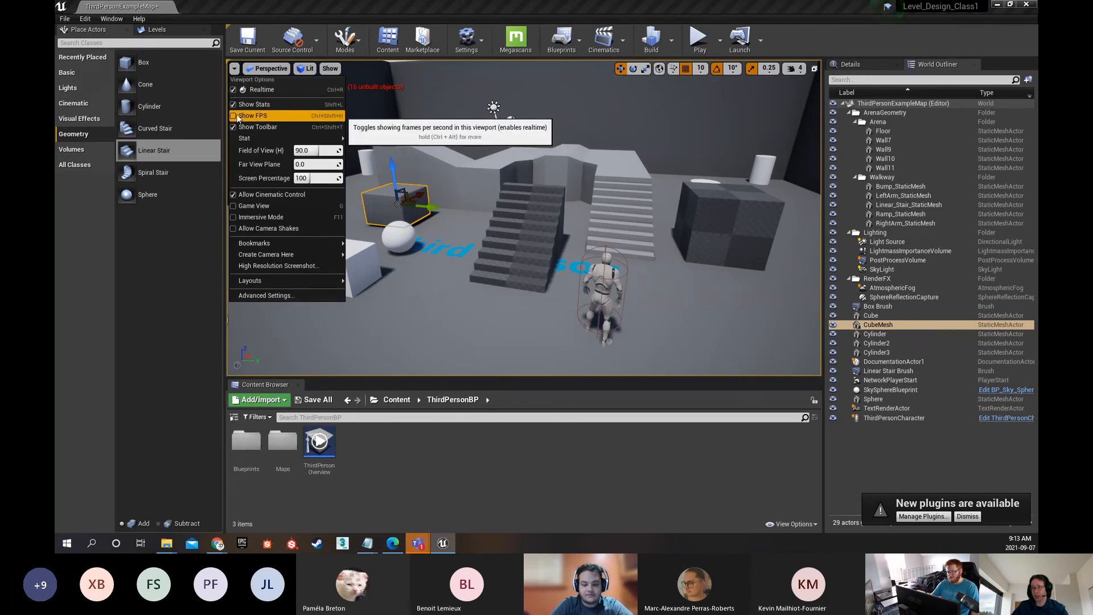
pyautogui.click(237, 118)
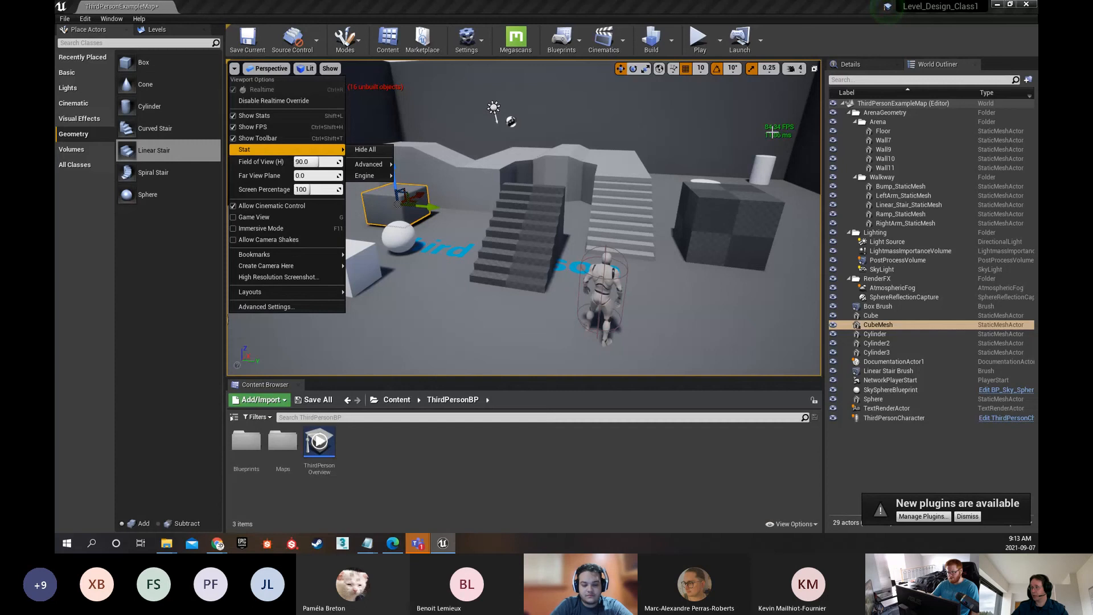
pyautogui.click(774, 132)
# Look around the arena from the walls to the walkway and watch how the frame rate readout responds
pyautogui.moveTo(774, 132); pyautogui.dragTo(533, 145, button='right')
pyautogui.hotkey('alt', 'Tab')
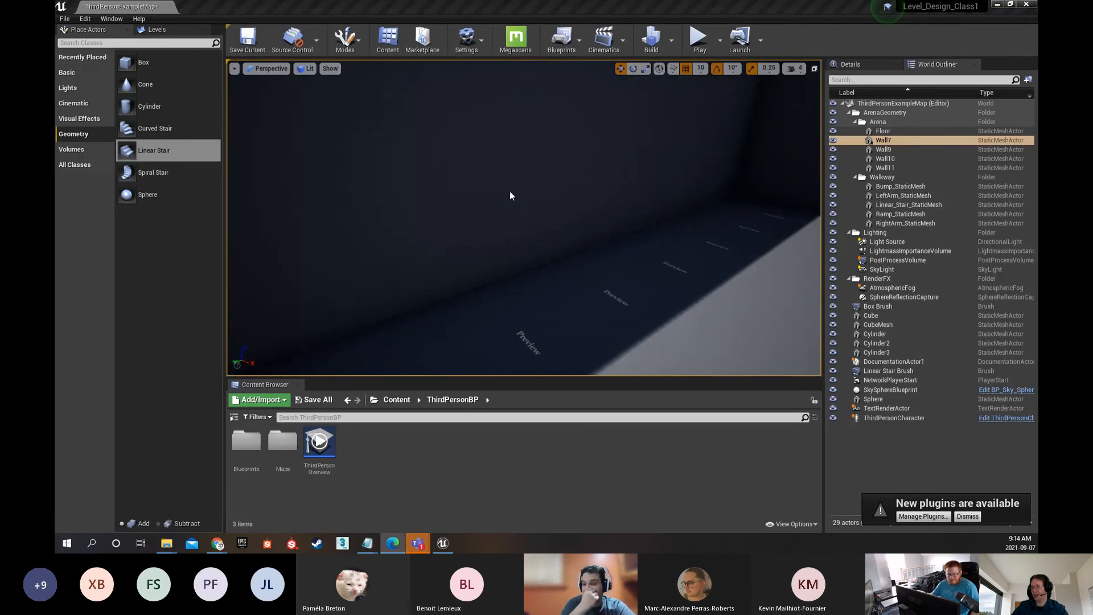
pyautogui.hotkey('alt', 'Tab')
pyautogui.moveTo(593, 165); pyautogui.dragTo(581, 173, button='right')
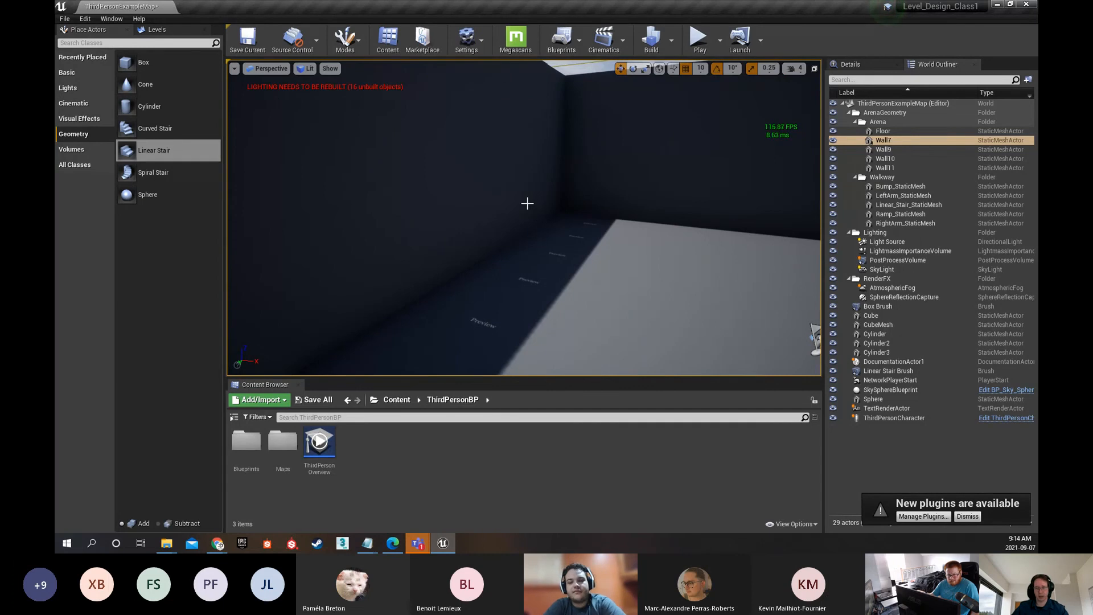
pyautogui.moveTo(530, 197); pyautogui.dragTo(735, 197, button='right')
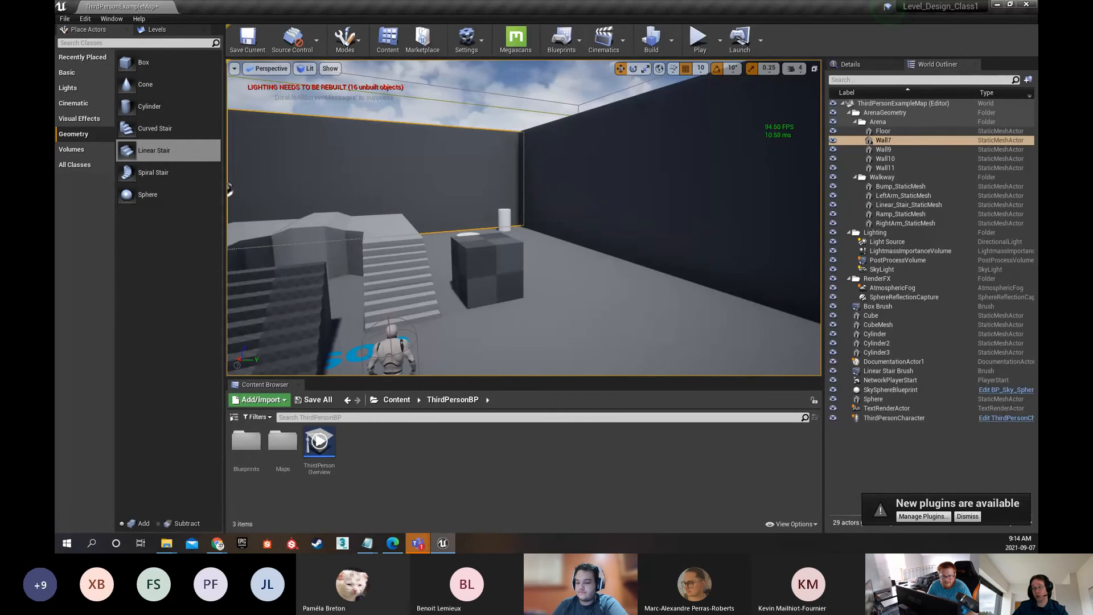
pyautogui.moveTo(519, 238); pyautogui.dragTo(419, 237, button='right')
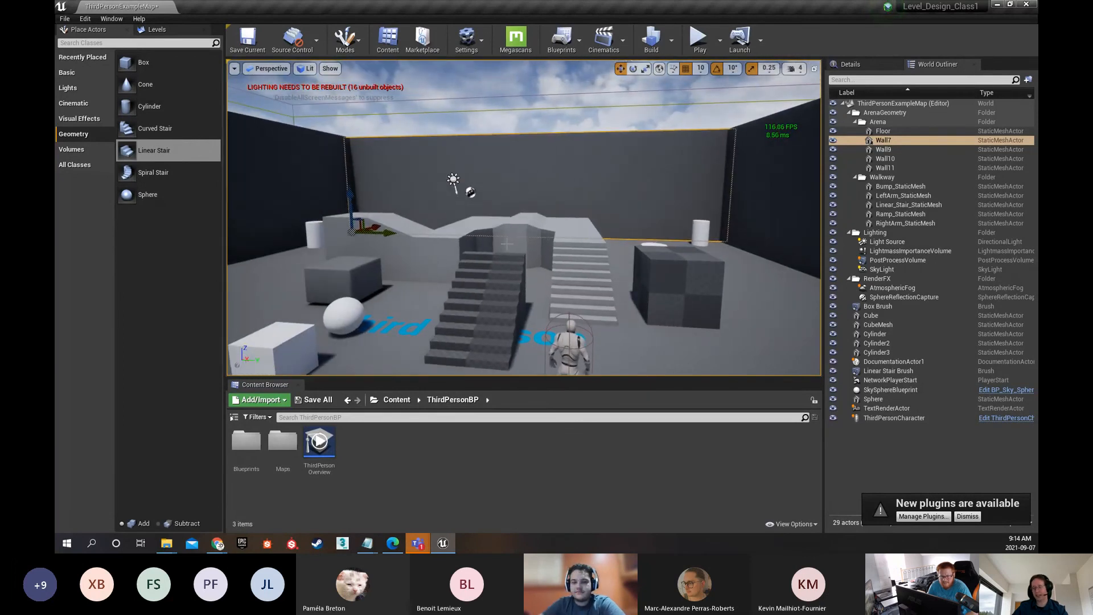
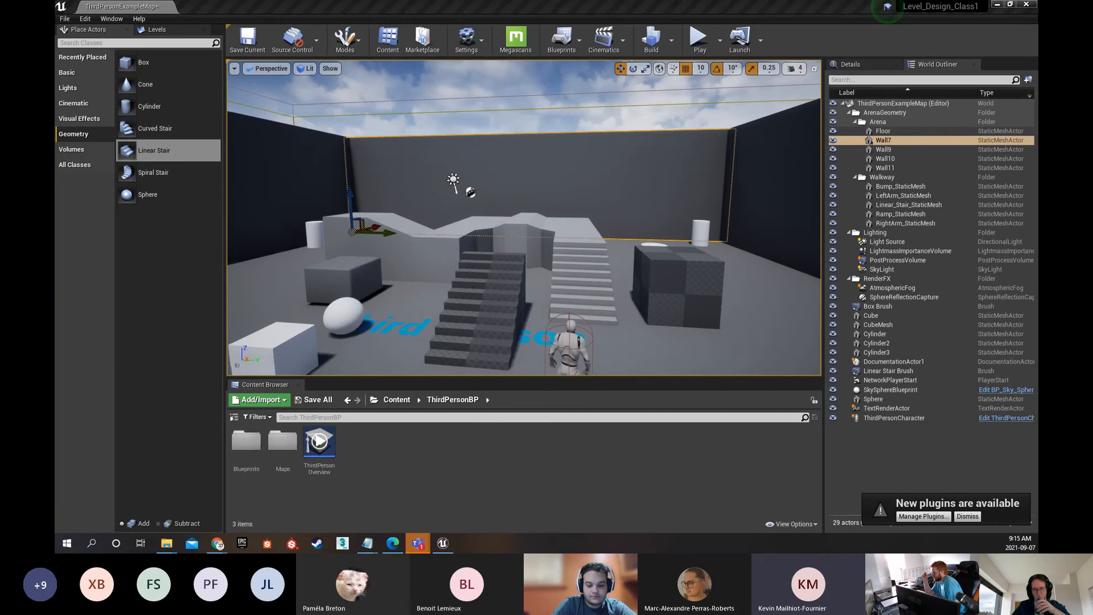
# Review the Show Stats and Show FPS toggles and the list of Engine statistics in the viewport options
pyautogui.click(234, 69)
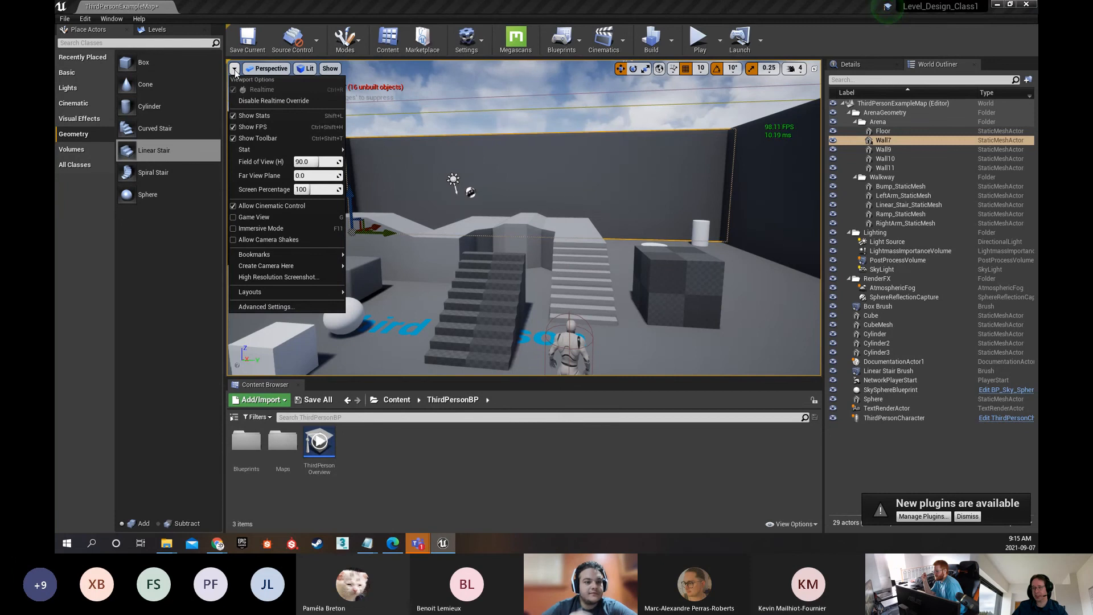
pyautogui.click(231, 128)
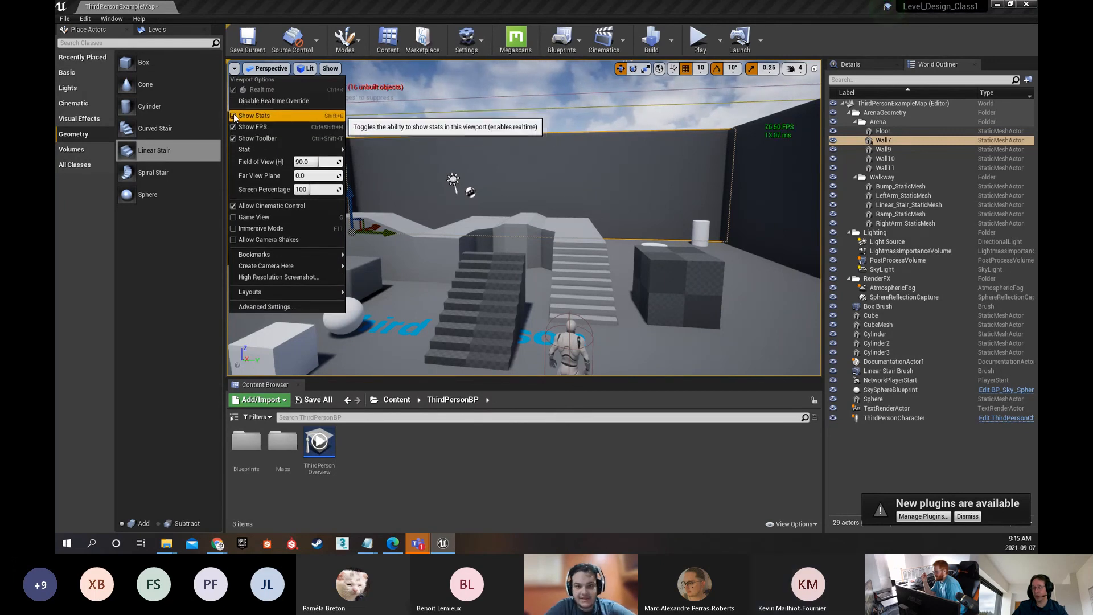
pyautogui.click(233, 116)
pyautogui.moveTo(284, 149)
pyautogui.moveTo(364, 175)
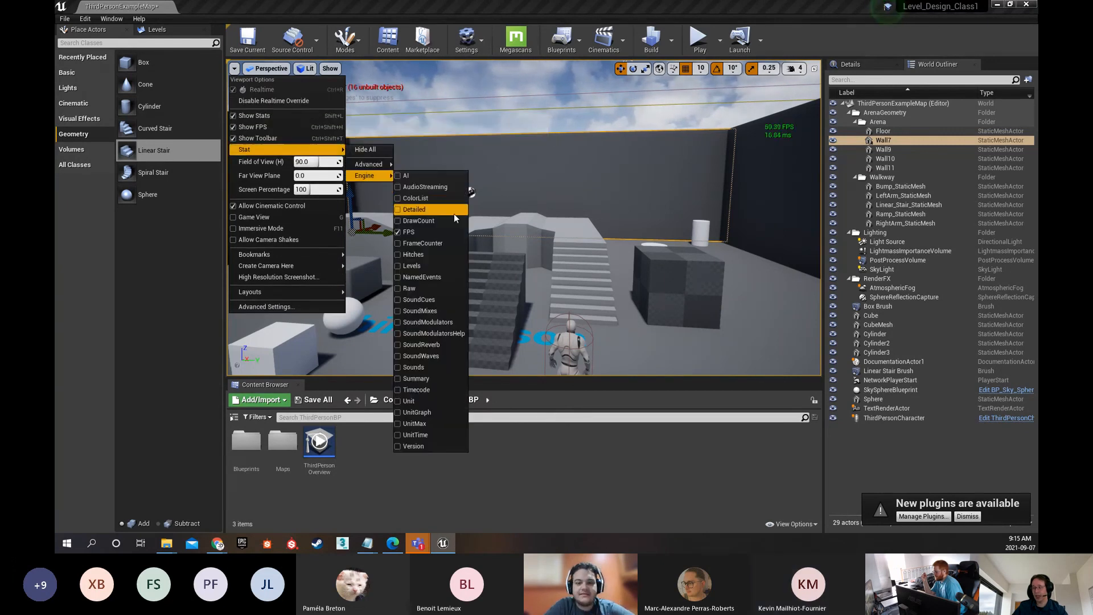
pyautogui.click(570, 226)
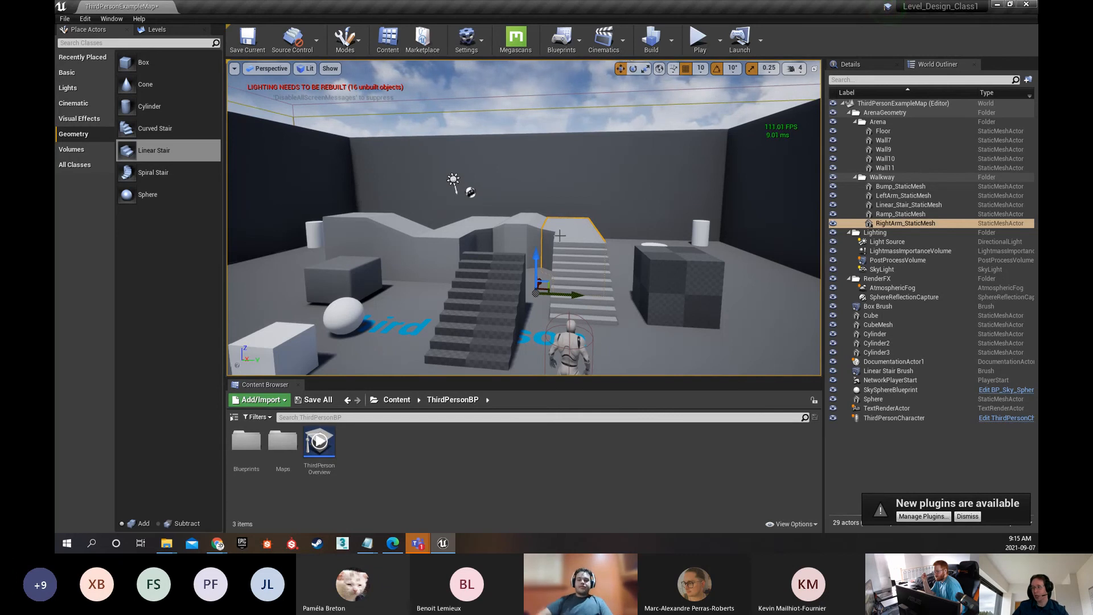
# Look around the stairs, walkway and cubes in the perspective view while the frame rate readout runs
pyautogui.moveTo(541, 191)
pyautogui.mouseDown(button='right')
pyautogui.moveTo(606, 215)
pyautogui.moveTo(543, 189)
pyautogui.mouseUp(button='right')
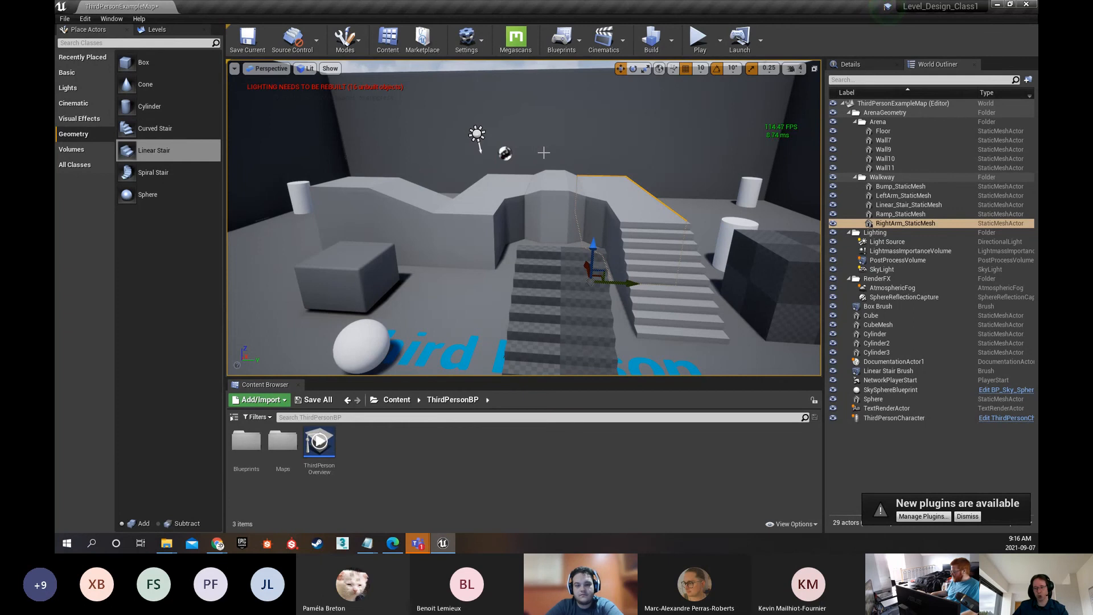
pyautogui.moveTo(593, 192); pyautogui.dragTo(699, 216, button='right')
pyautogui.press('s')
pyautogui.press('w')
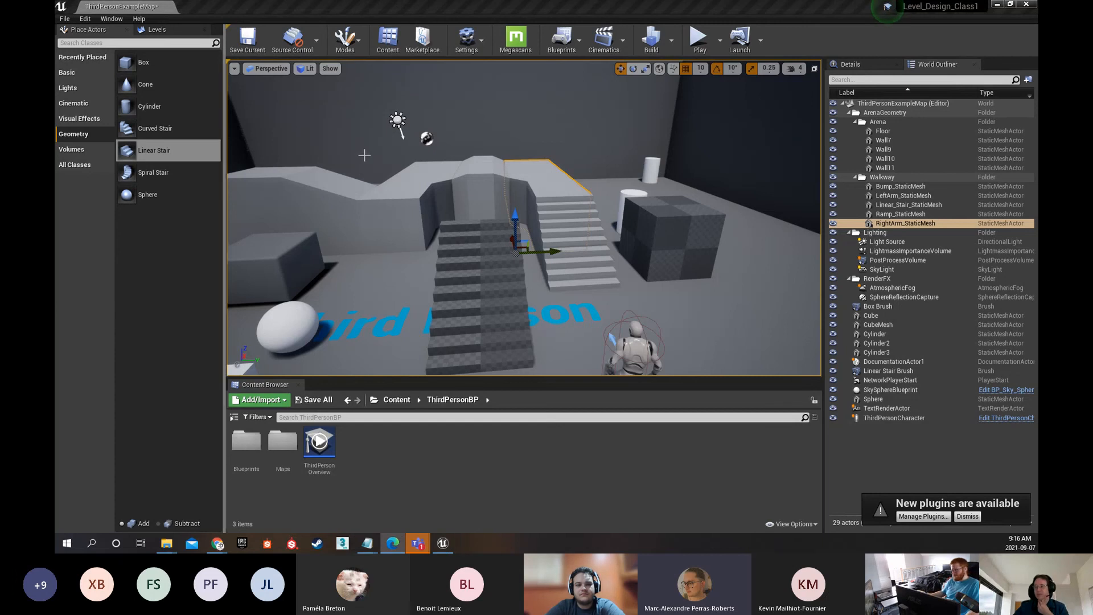
pyautogui.moveTo(489, 140)
pyautogui.mouseDown(button='right')
pyautogui.moveTo(601, 144)
pyautogui.moveTo(483, 149)
pyautogui.mouseUp(button='right')
pyautogui.press('s')
pyautogui.press('w')
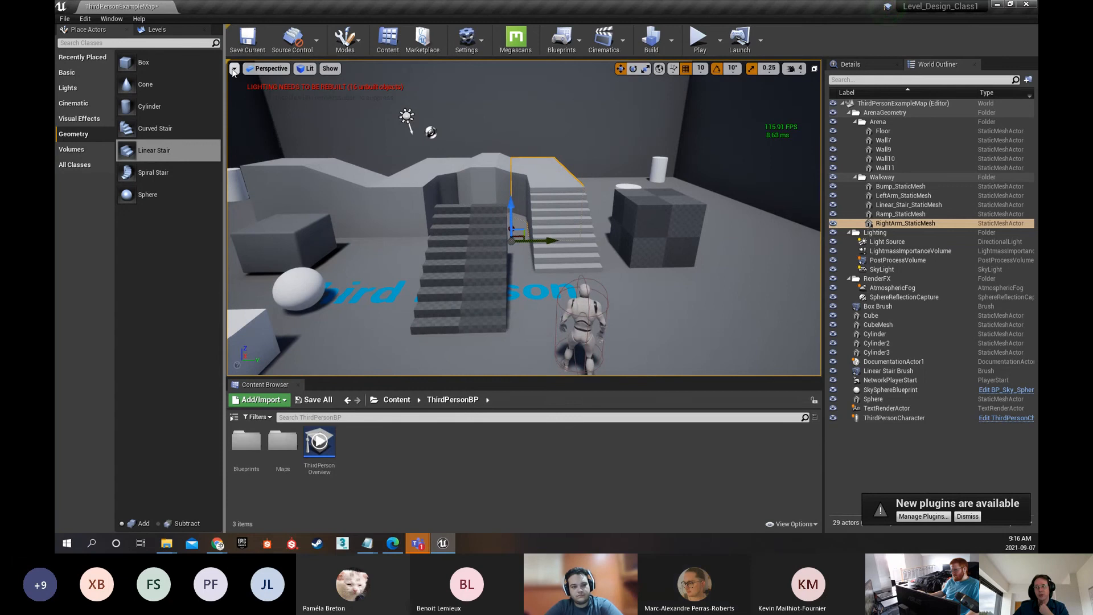
# Review the viewport's perspective and orthographic view choices and switch it to the Left orthographic view
pyautogui.click(265, 69)
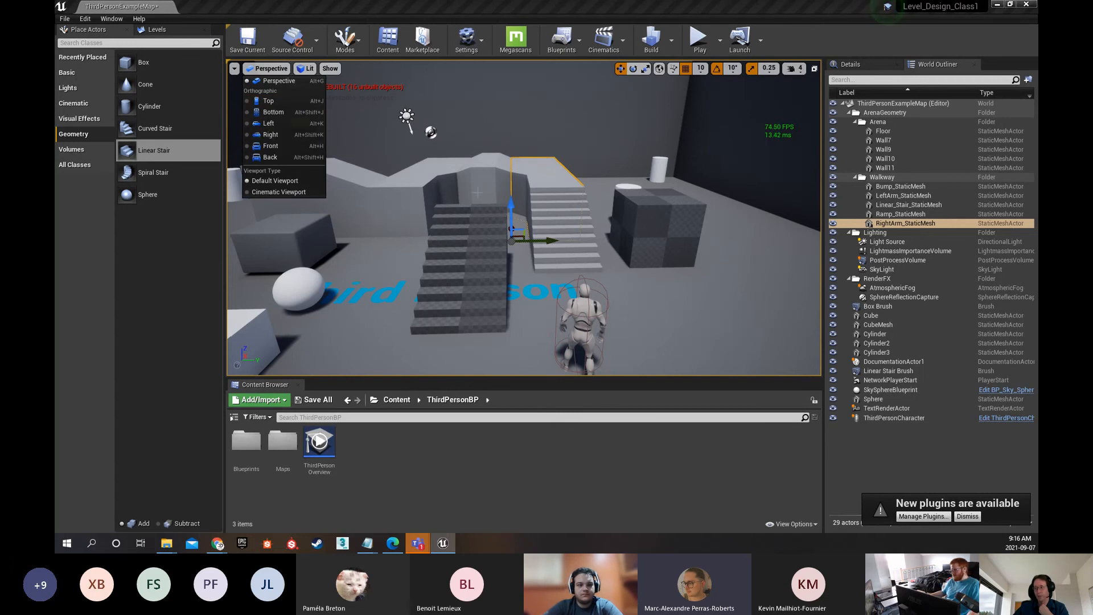
pyautogui.moveTo(393, 166); pyautogui.dragTo(332, 165, button='right')
pyautogui.press('w')
pyautogui.press('s')
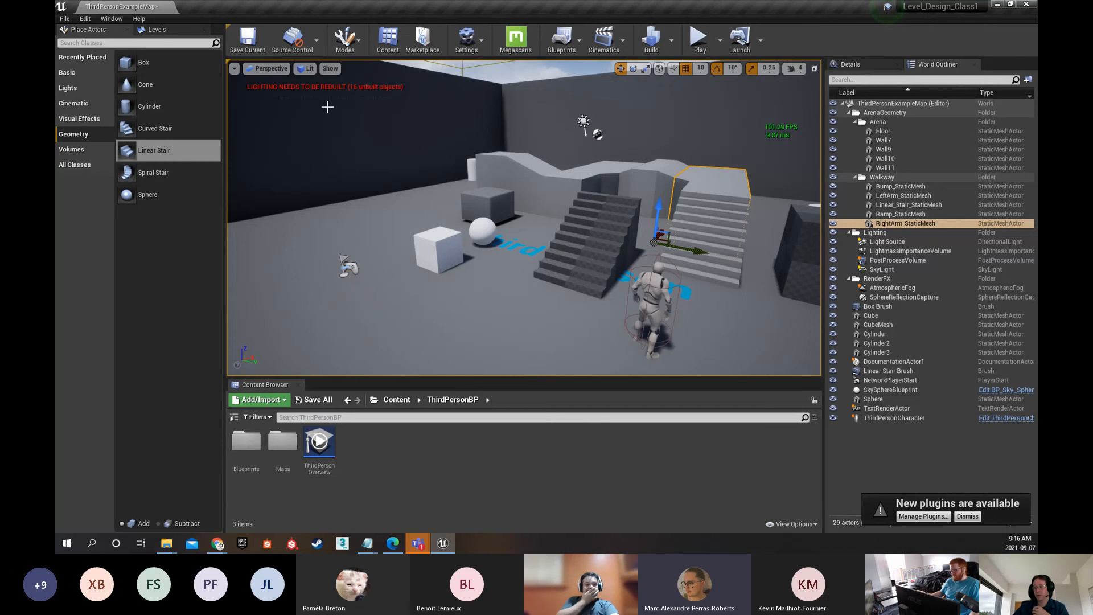
pyautogui.click(267, 68)
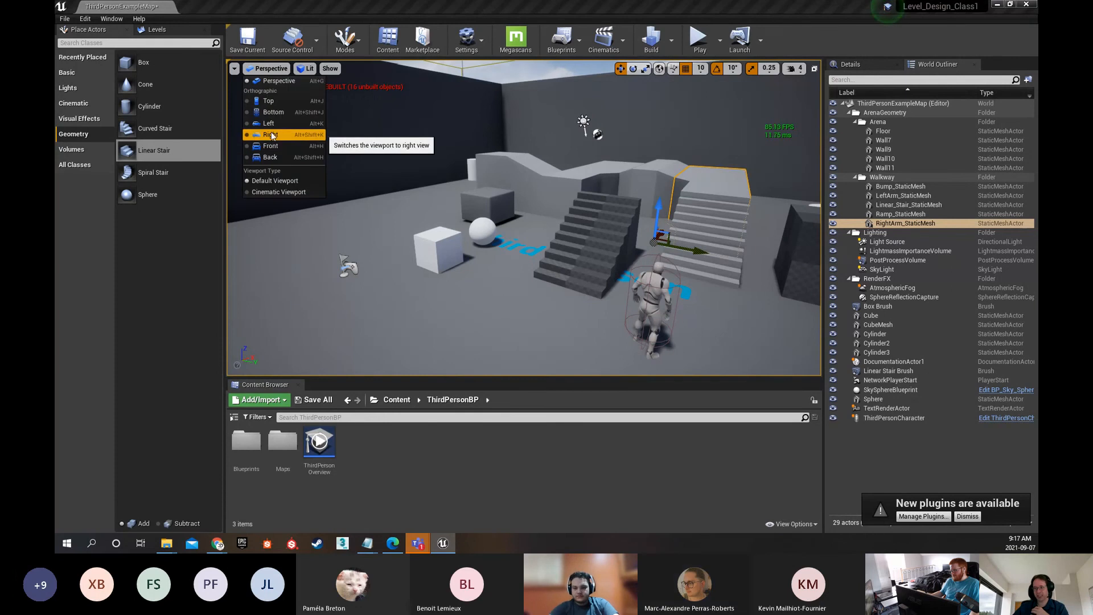
pyautogui.click(266, 123)
pyautogui.moveTo(523, 224); pyautogui.dragTo(224, 84, button='right')
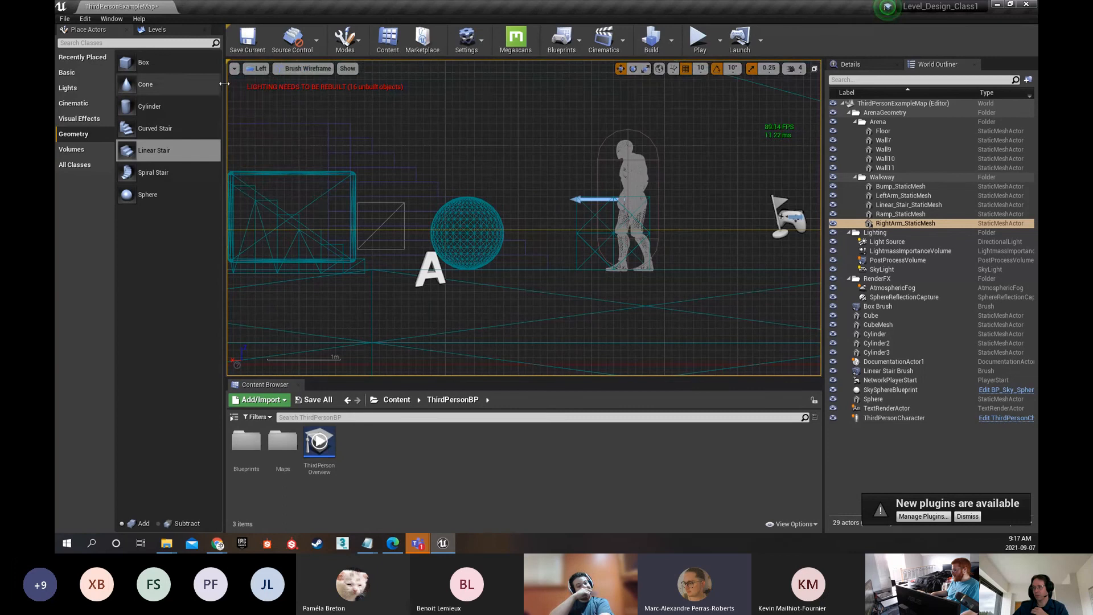
# Review the view mode choices for the Left view and return the viewport to Perspective
pyautogui.click(257, 69)
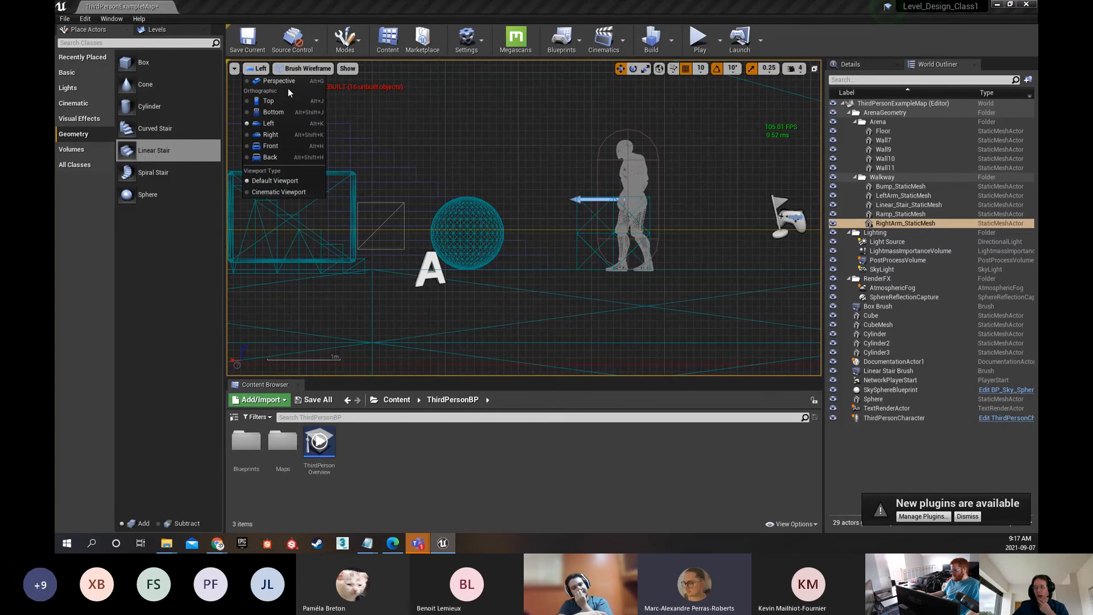
pyautogui.click(314, 71)
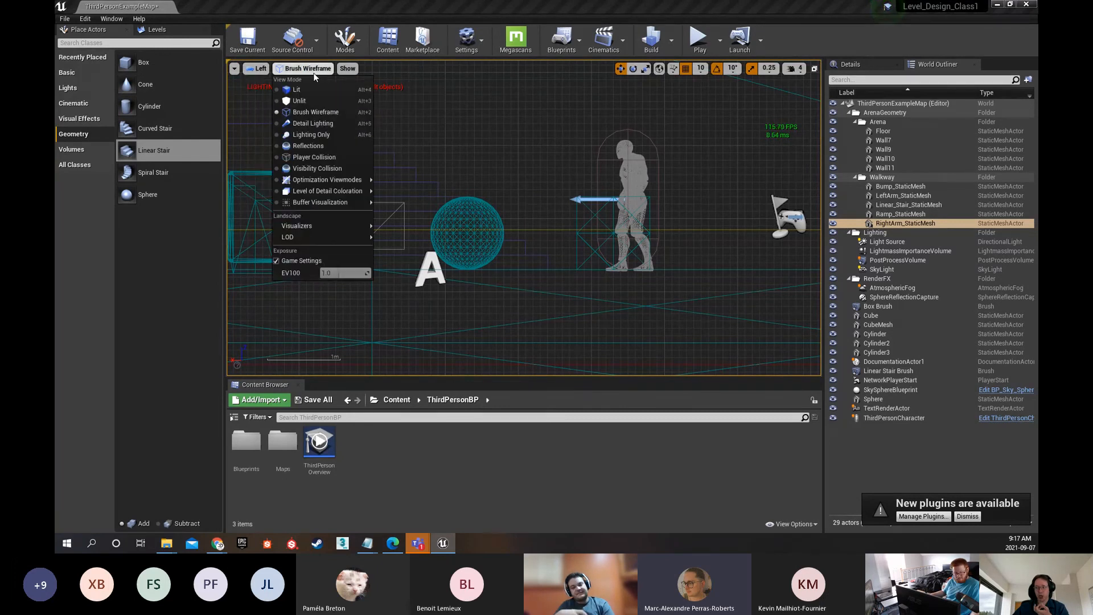
pyautogui.click(258, 70)
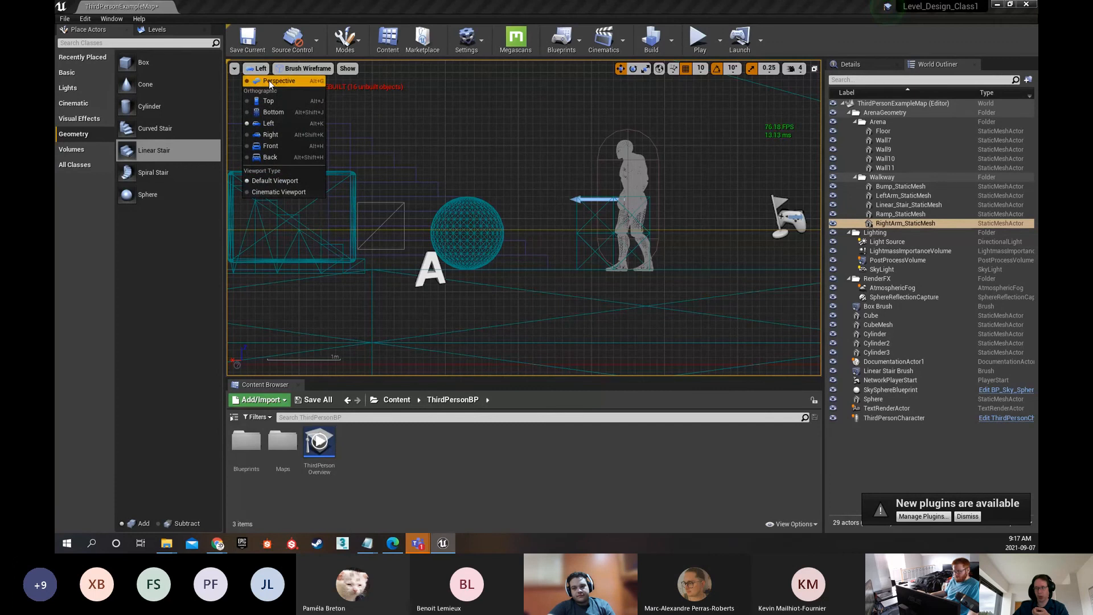
pyautogui.click(319, 84)
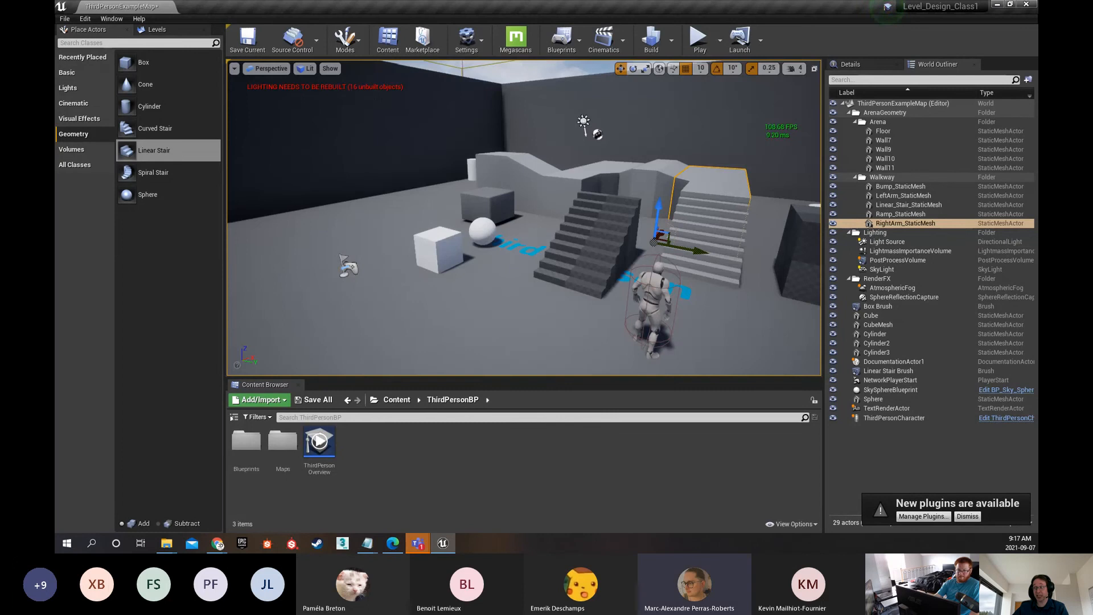
# Switch the viewport to the Top orthographic view, zoom in on the wireframe, and return to Perspective
pyautogui.click(278, 69)
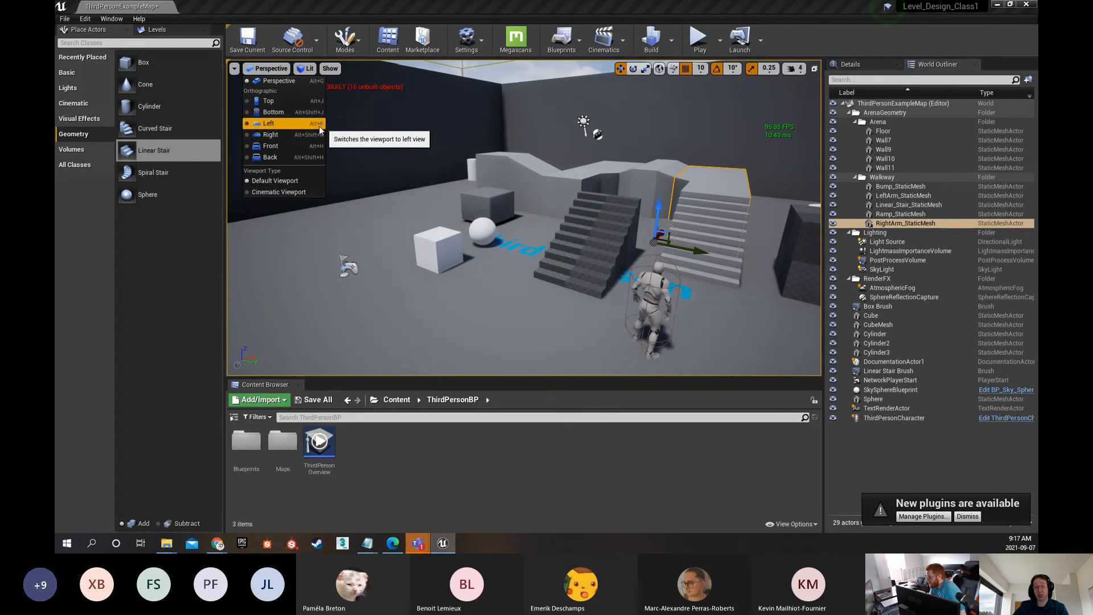
pyautogui.click(263, 71)
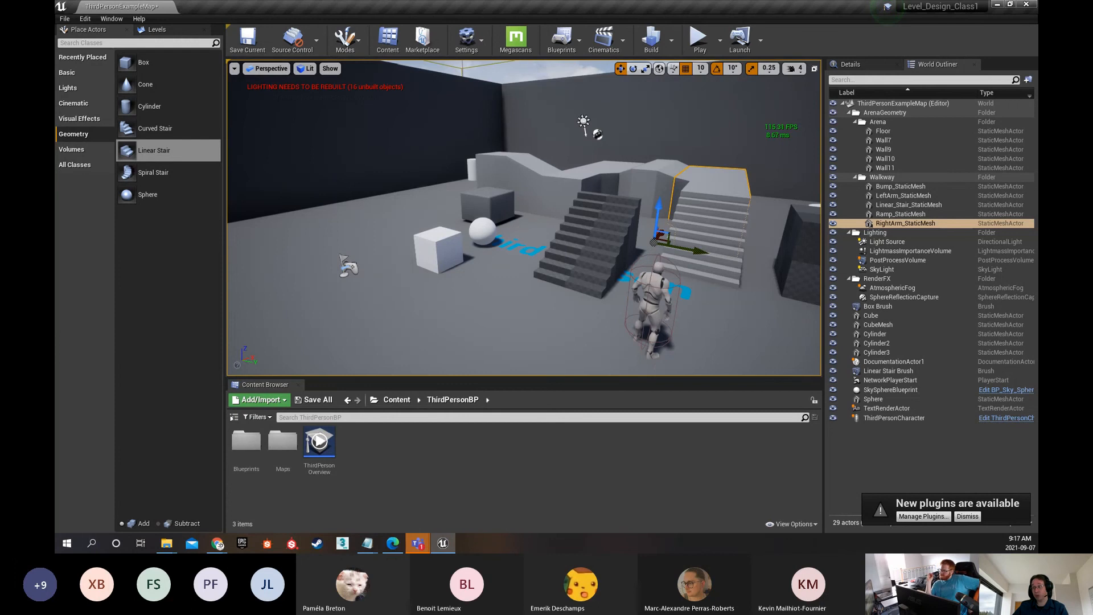
pyautogui.moveTo(390, 170); pyautogui.dragTo(473, 210, button='right')
pyautogui.click(270, 73)
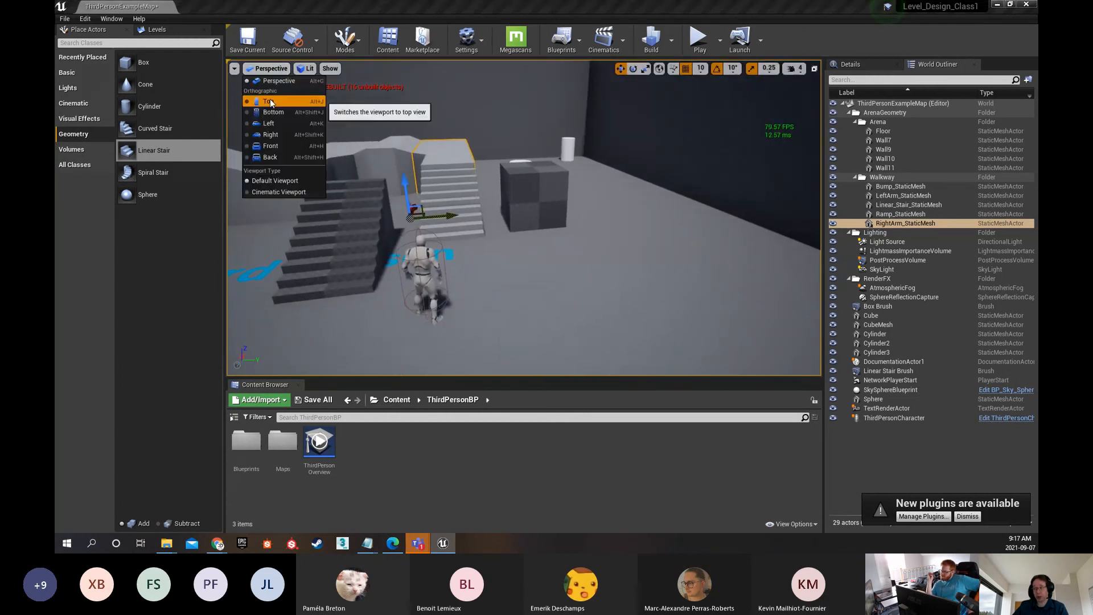
pyautogui.click(290, 101)
pyautogui.scroll(5, 444, 200)
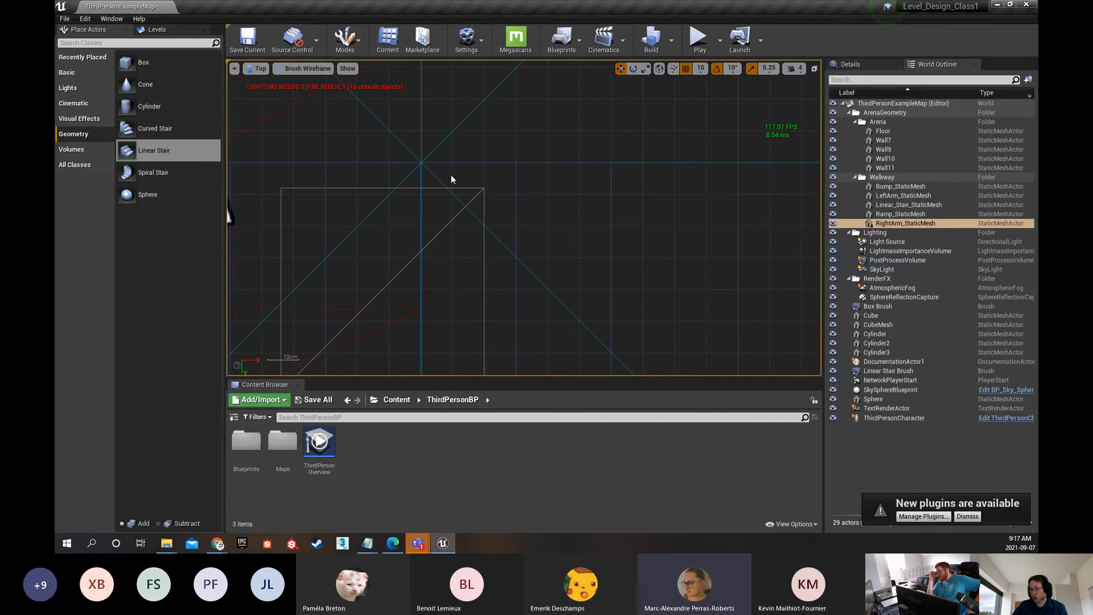
pyautogui.click(258, 69)
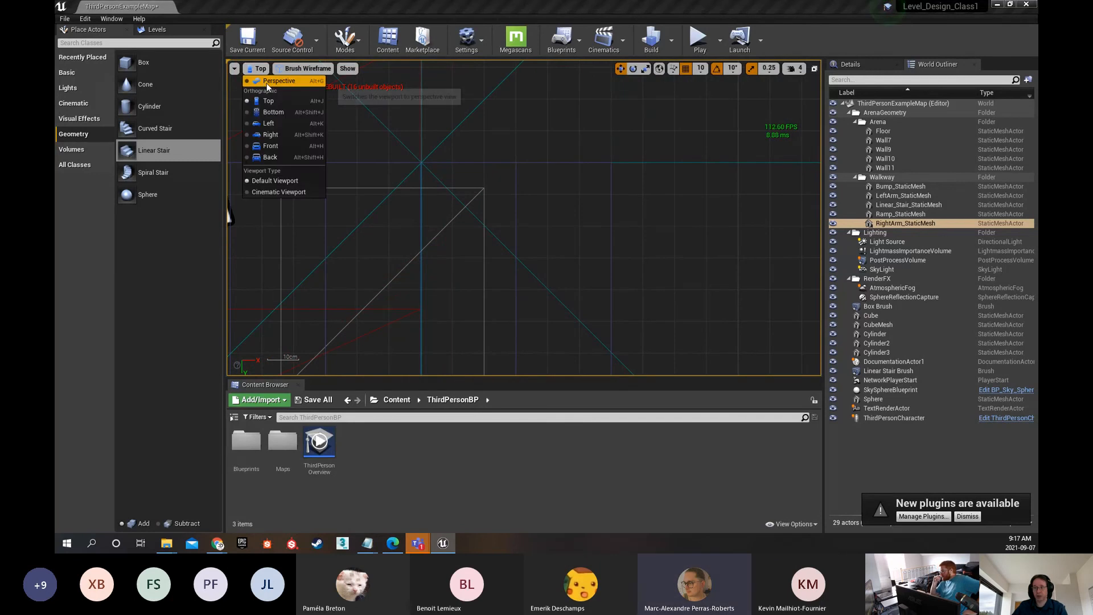
pyautogui.click(267, 83)
# Show the four-viewport layout and restore the perspective viewport to its maximized size
pyautogui.scroll(-5, 443, 244)
pyautogui.moveTo(524, 228); pyautogui.dragTo(418, 303, button='right')
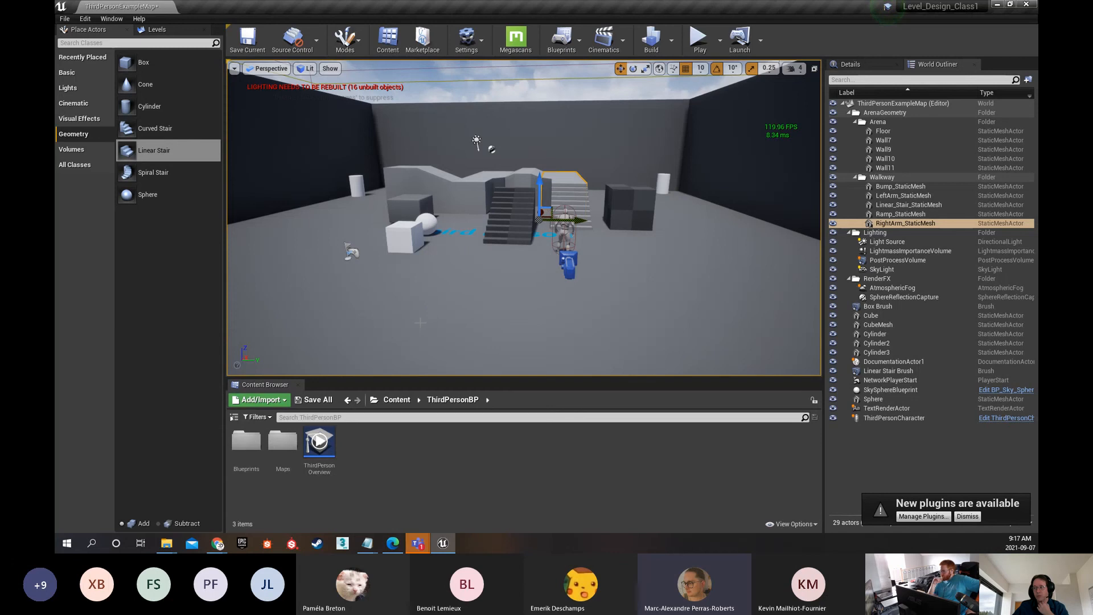
pyautogui.click(814, 69)
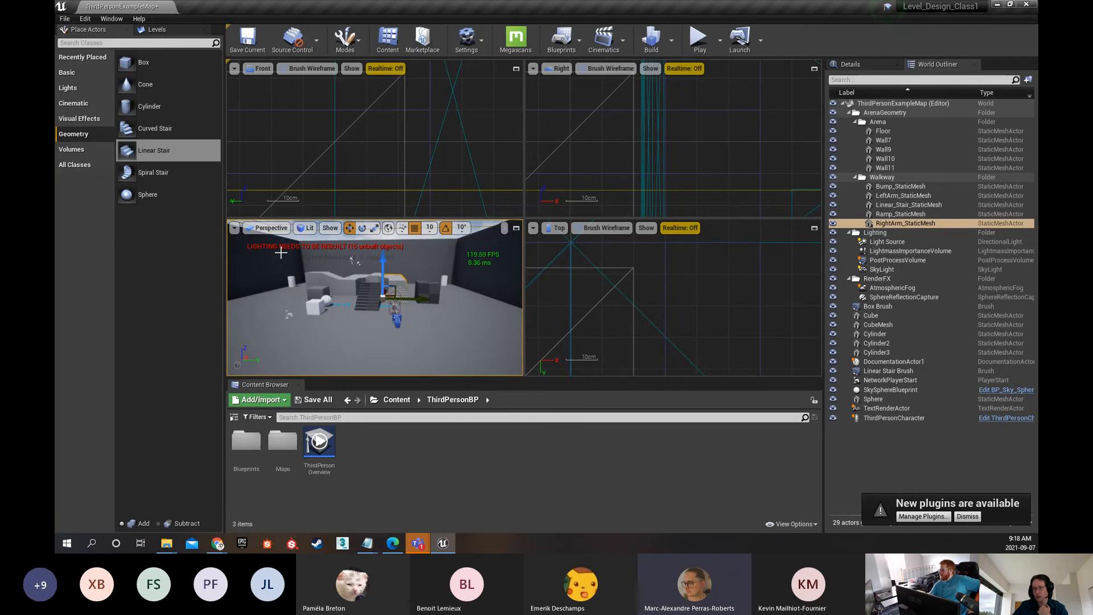
pyautogui.click(516, 227)
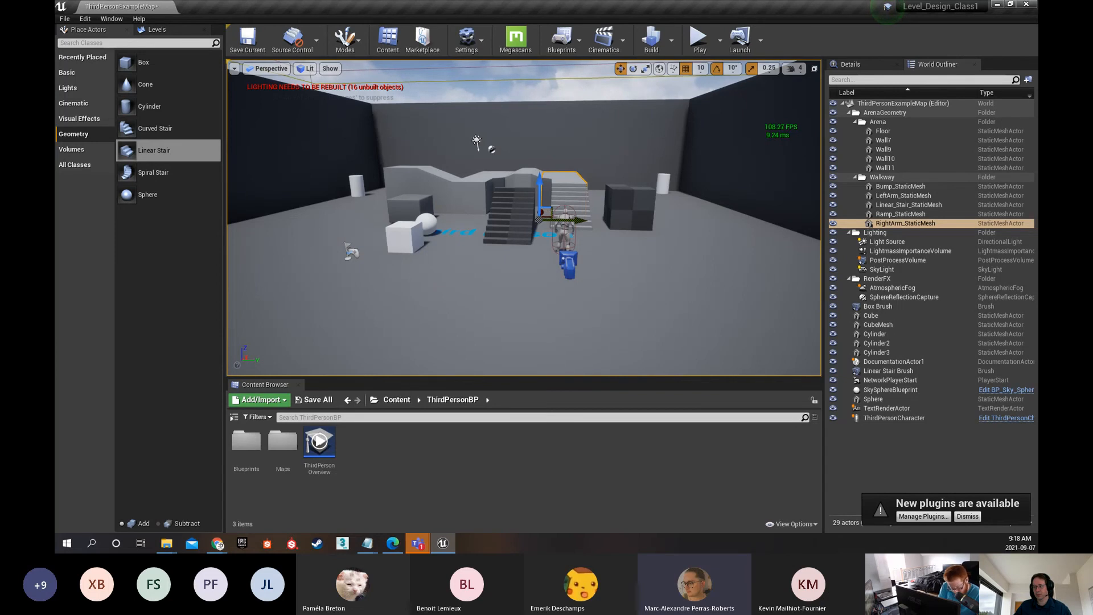
# Play the level starting from an editor viewpoint behind the walkway and stop the simulation
pyautogui.moveTo(524, 228); pyautogui.dragTo(447, 232, button='right')
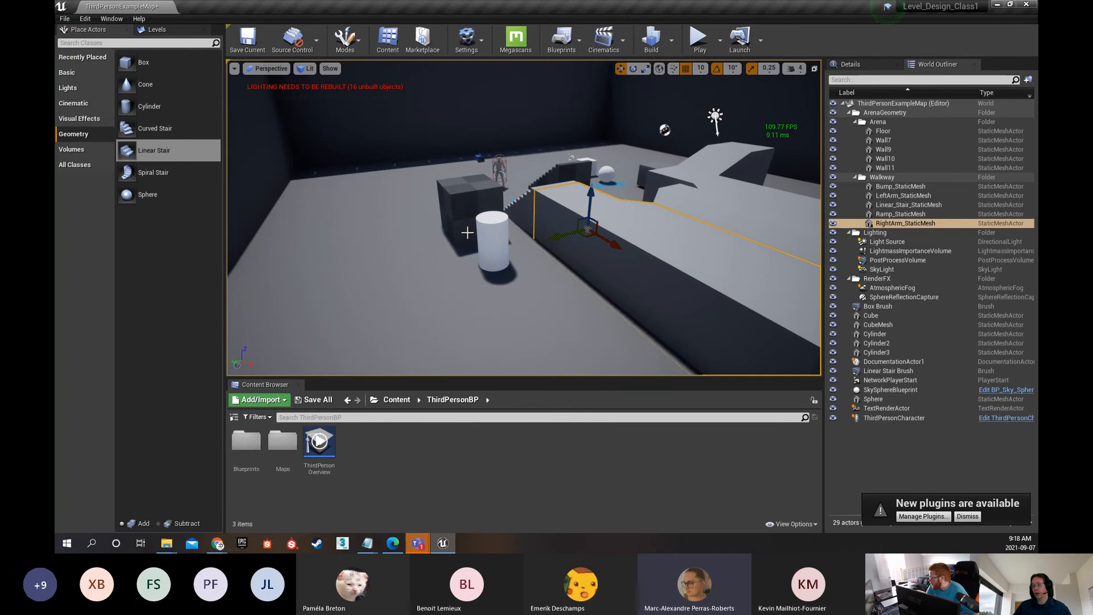
pyautogui.click(696, 47)
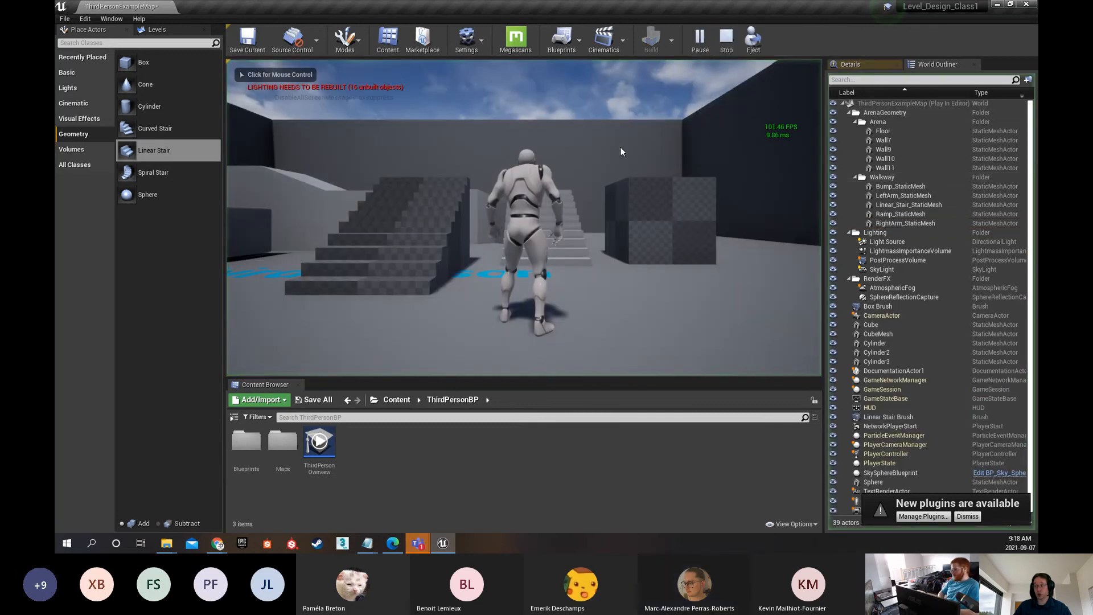
pyautogui.press('Escape')
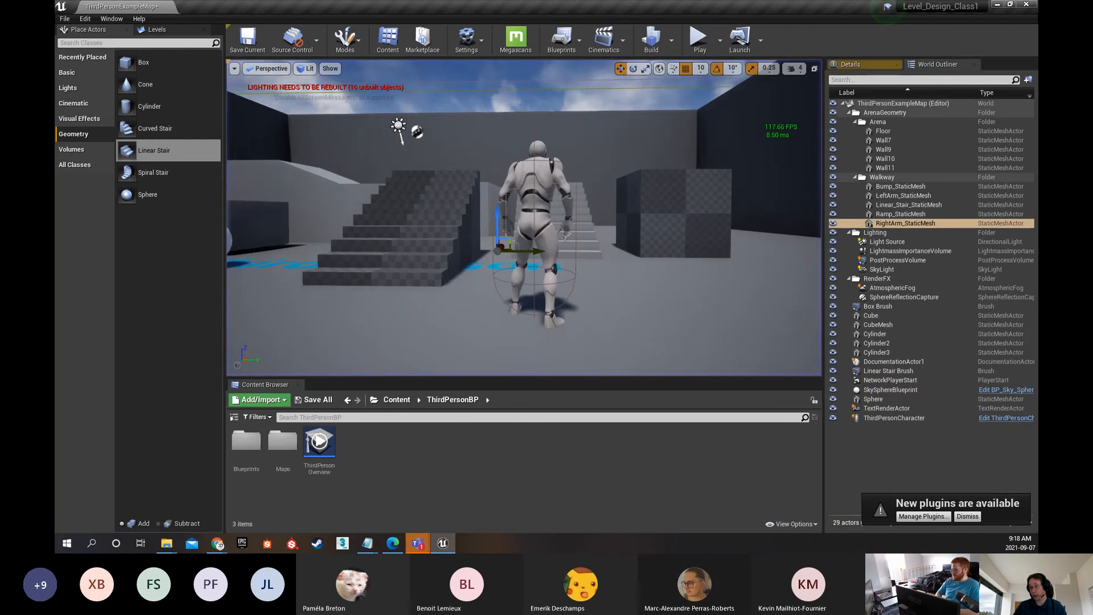
# Select the ThirdPersonCharacter to bring up its camera preview, and run and stop another play test
pyautogui.moveTo(512, 228); pyautogui.dragTo(496, 257)
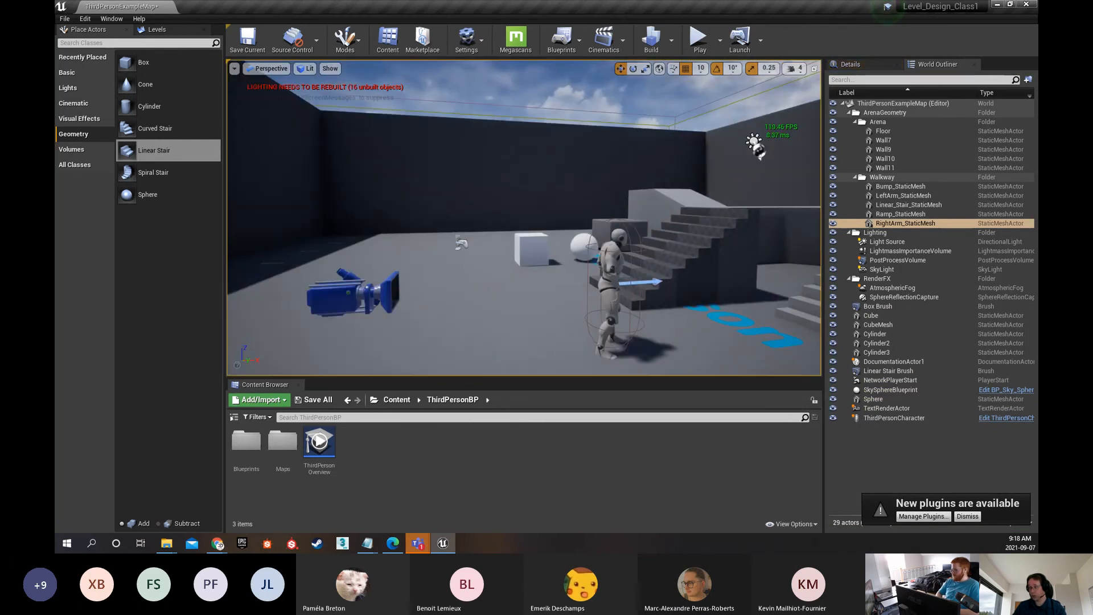
pyautogui.click(631, 337)
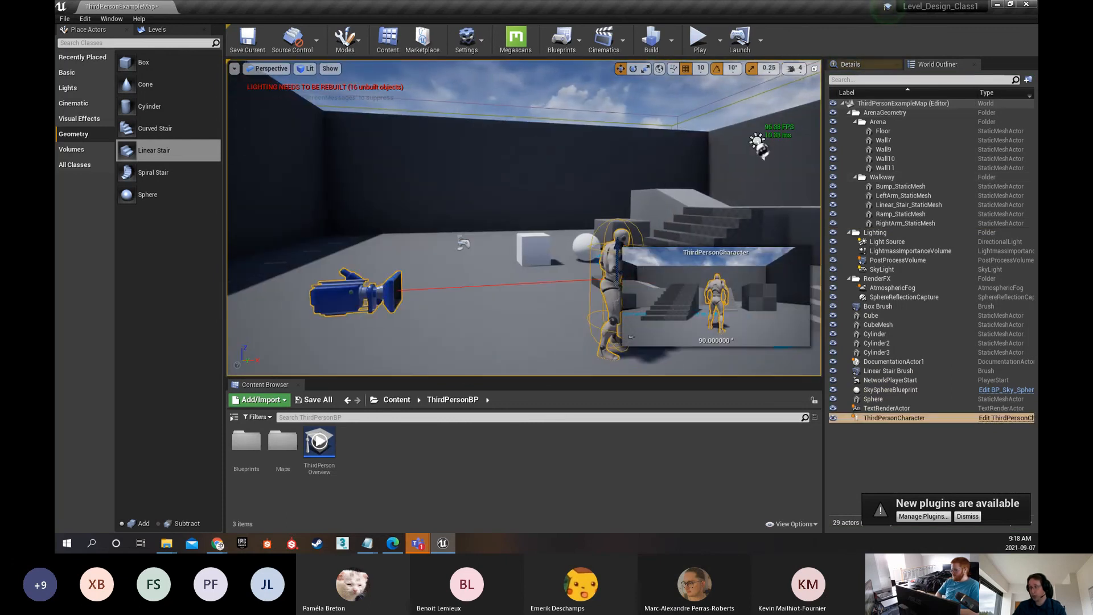
pyautogui.click(697, 41)
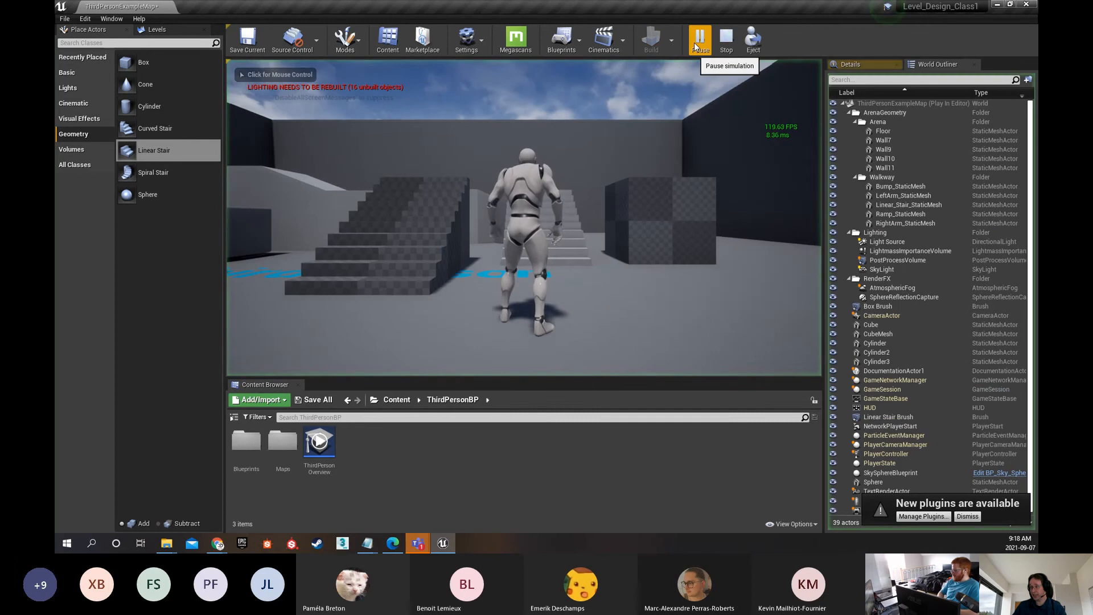
pyautogui.press('Escape')
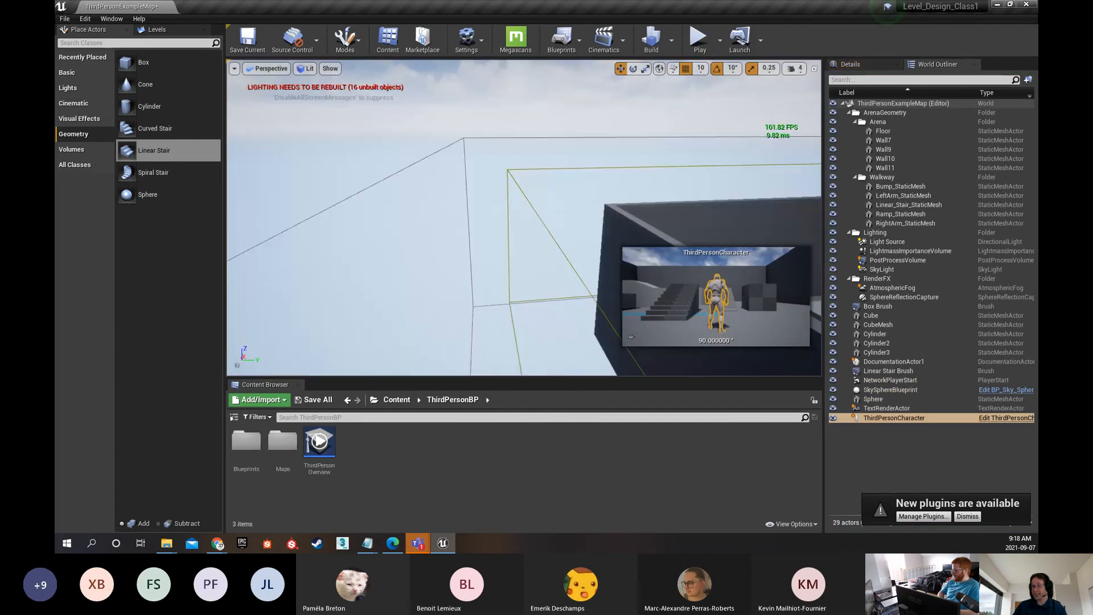
# Move the editor view outside the arena, play the level from there, and stop the simulation
pyautogui.moveTo(391, 201); pyautogui.dragTo(319, 192, button='right')
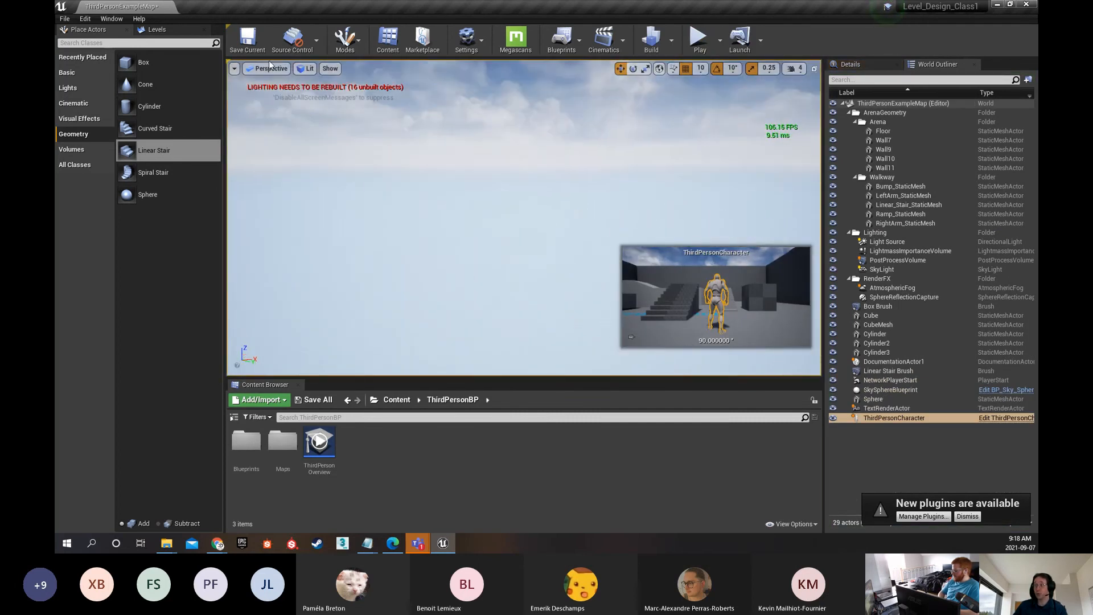
pyautogui.press('f')
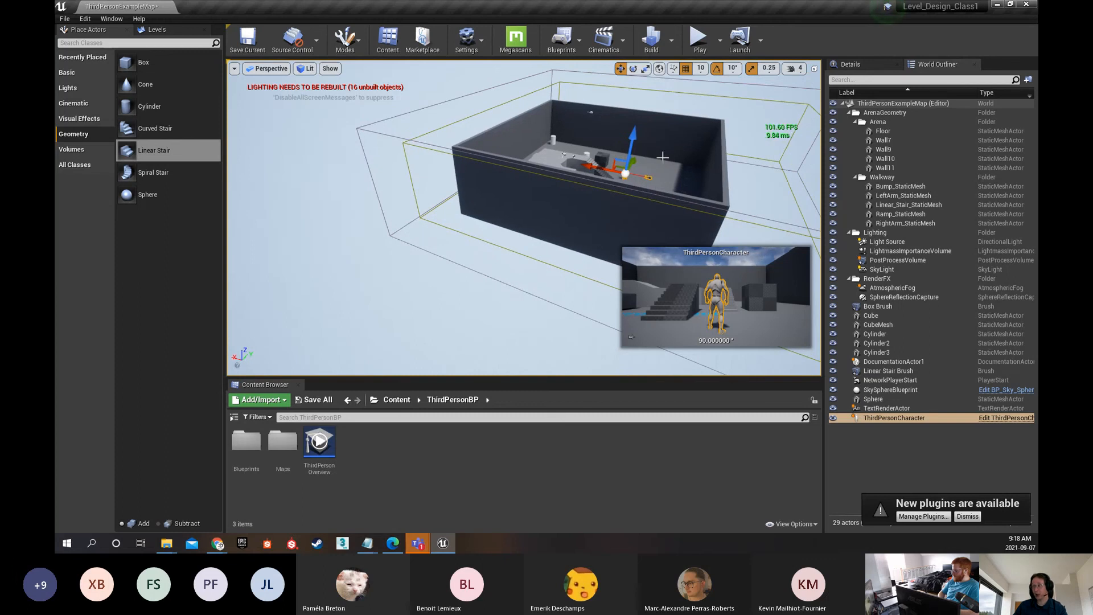
pyautogui.click(700, 41)
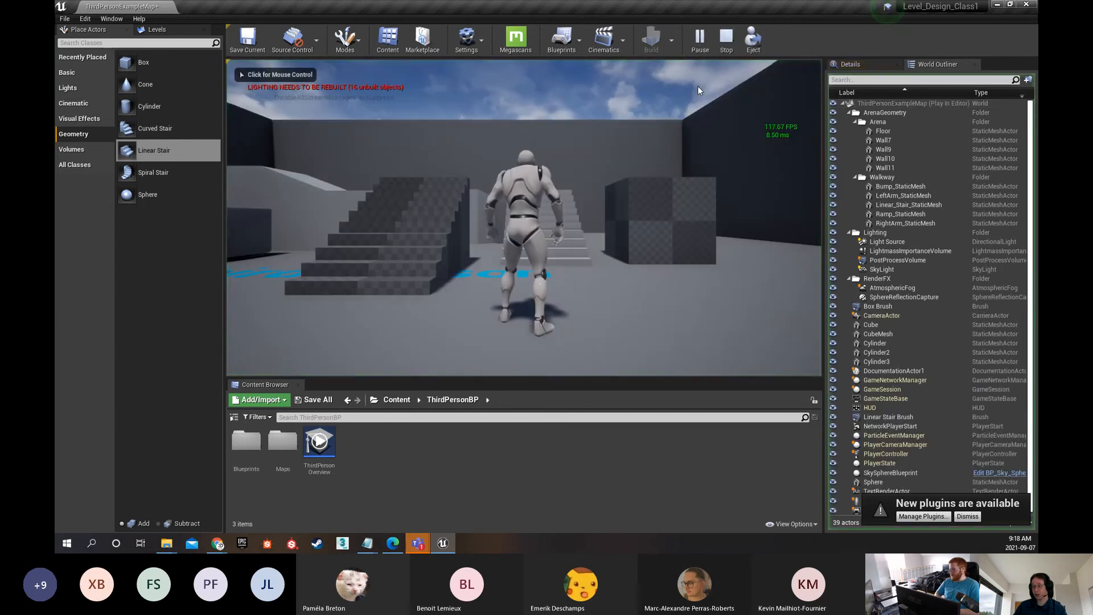
pyautogui.press('Escape')
# Move the ThirdPersonCharacter from in front of the stairs to the far corner of the arena beside the walkway's back cylinder
pyautogui.moveTo(592, 207); pyautogui.dragTo(614, 226, button='right')
pyautogui.press('s')
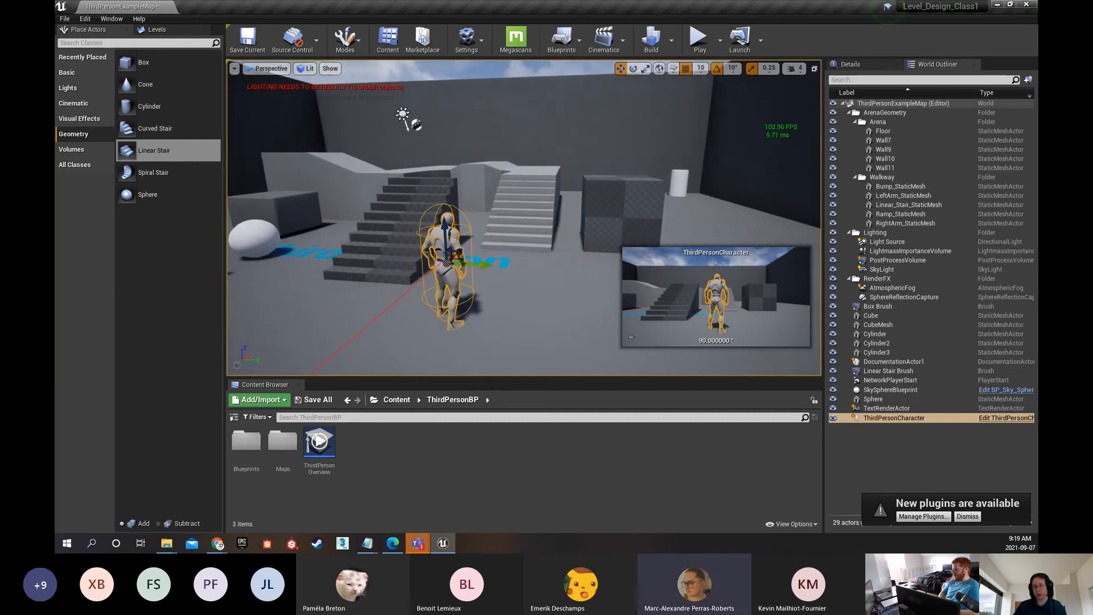
pyautogui.press('s')
pyautogui.moveTo(579, 151); pyautogui.dragTo(484, 274, button='right')
pyautogui.moveTo(490, 295); pyautogui.dragTo(355, 164)
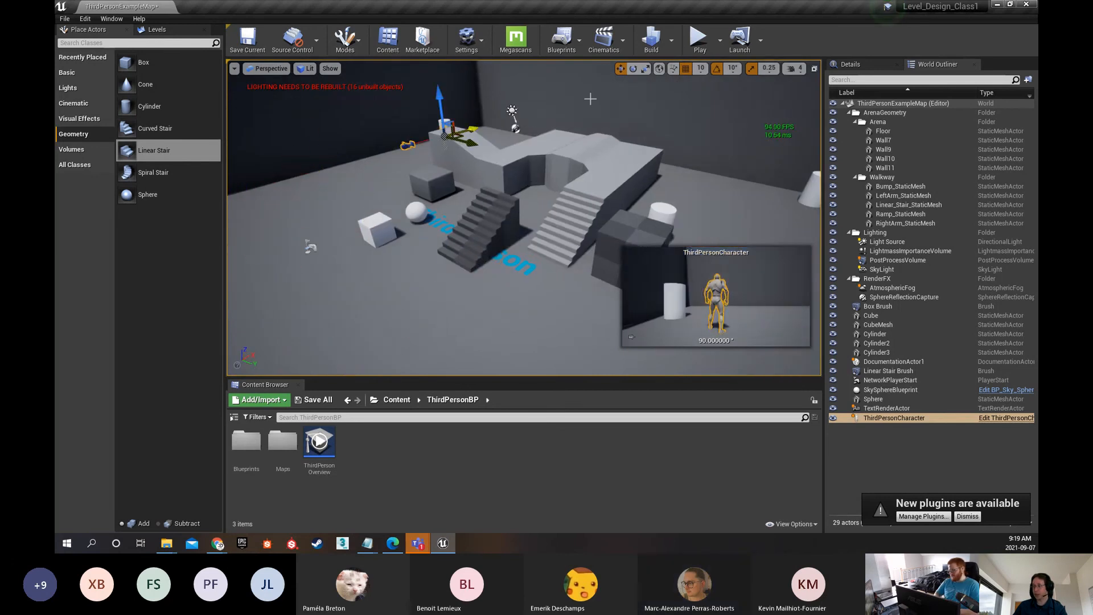
# Play the level with the character placed in the far corner beside the cylinder, and stop the simulation
pyautogui.click(699, 38)
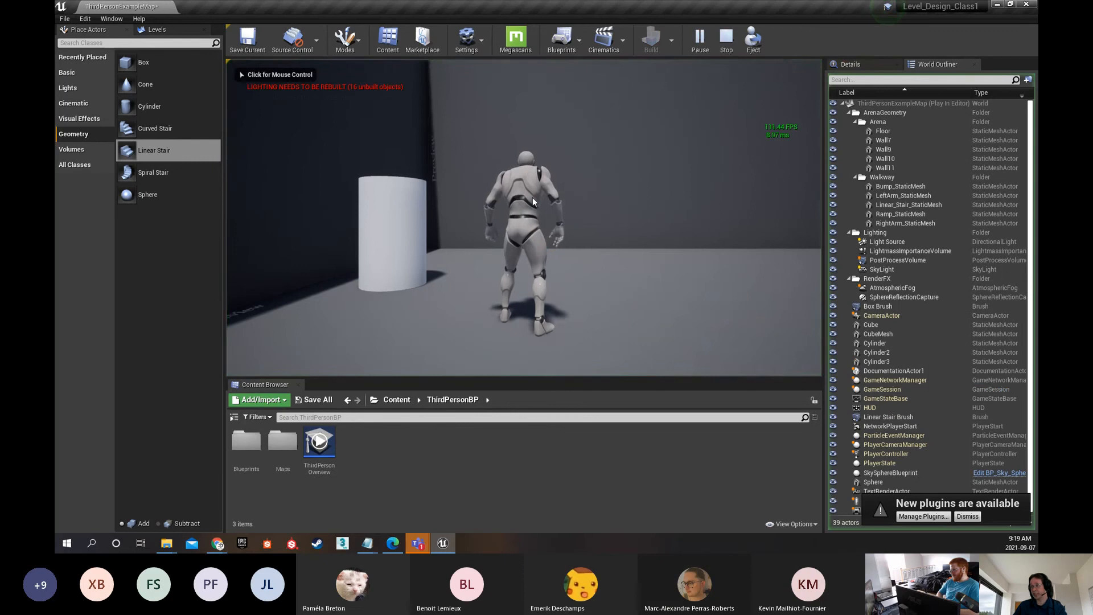
pyautogui.press('Escape')
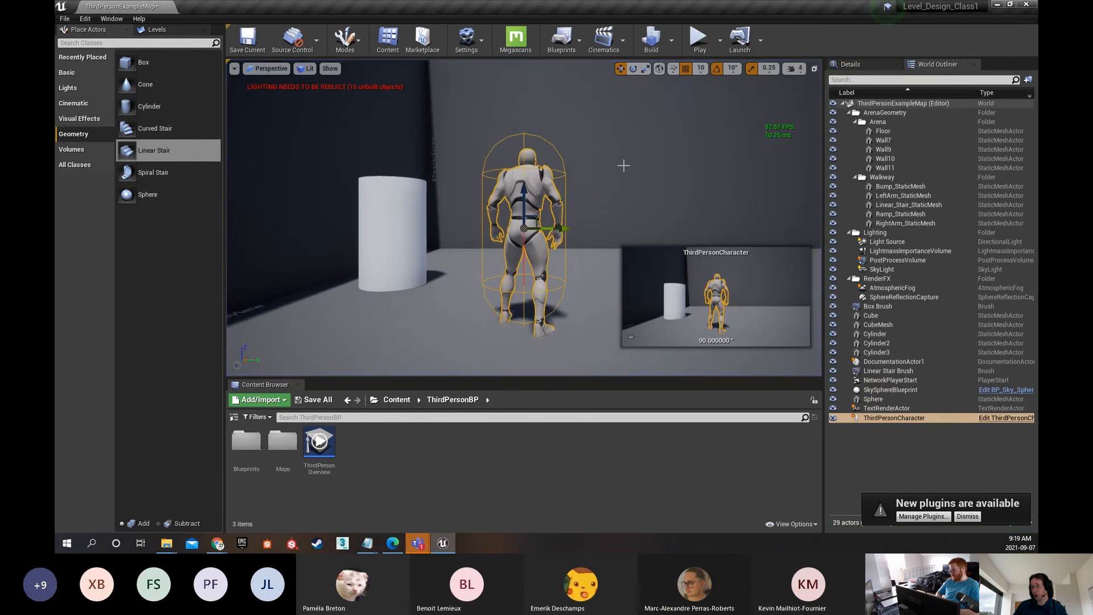
# Undo the ThirdPersonCharacter's move to the corner, and play and stop the level from its position in front of the stairs
pyautogui.moveTo(623, 165); pyautogui.dragTo(608, 150, button='right')
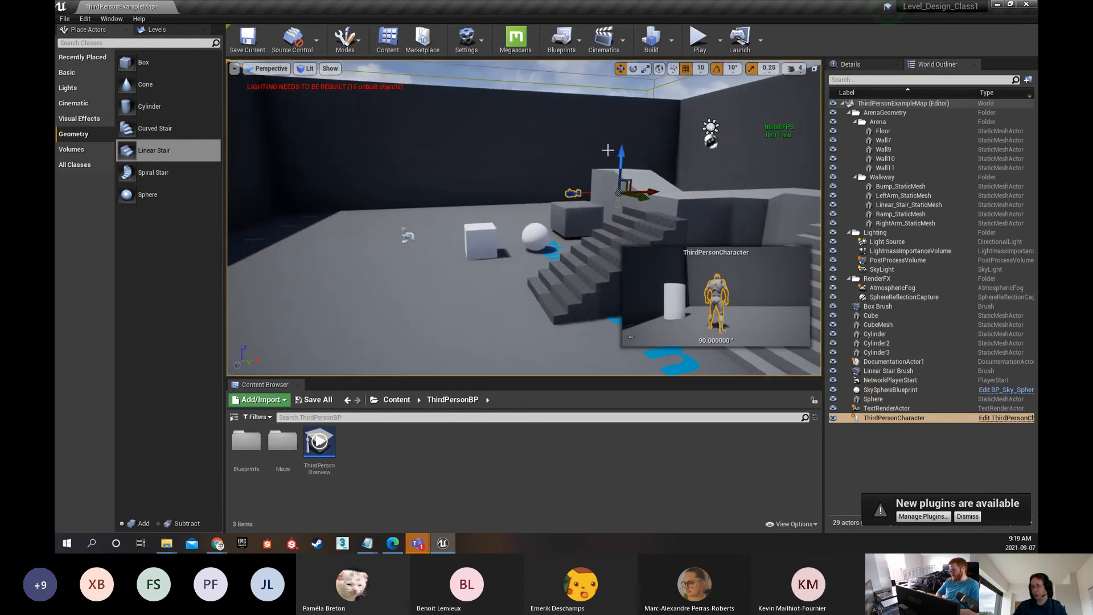
pyautogui.hotkey('ctrl', 'z')
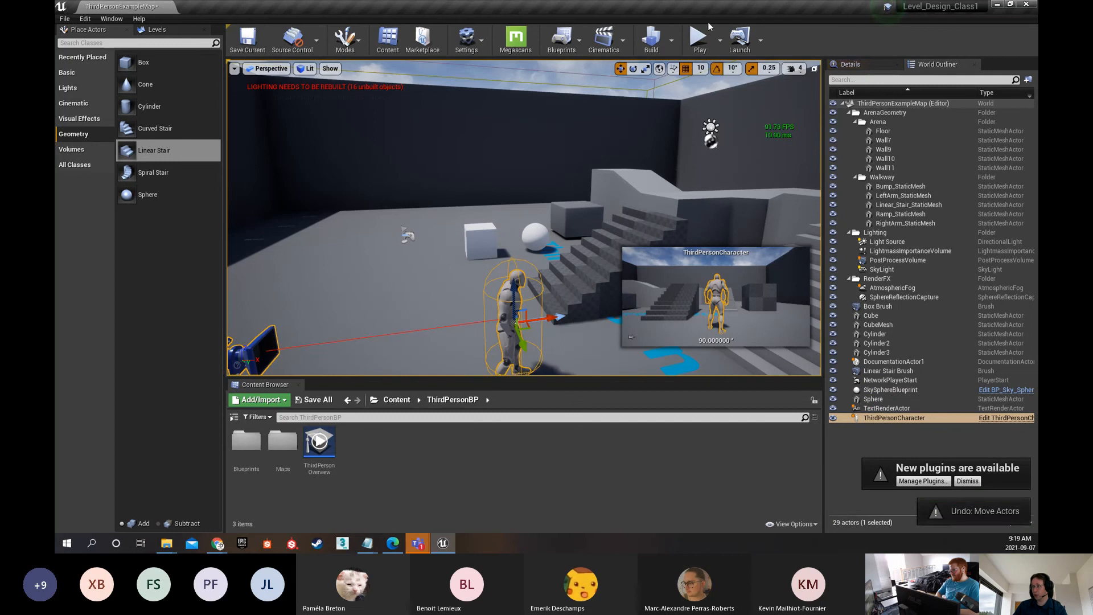
pyautogui.click(702, 38)
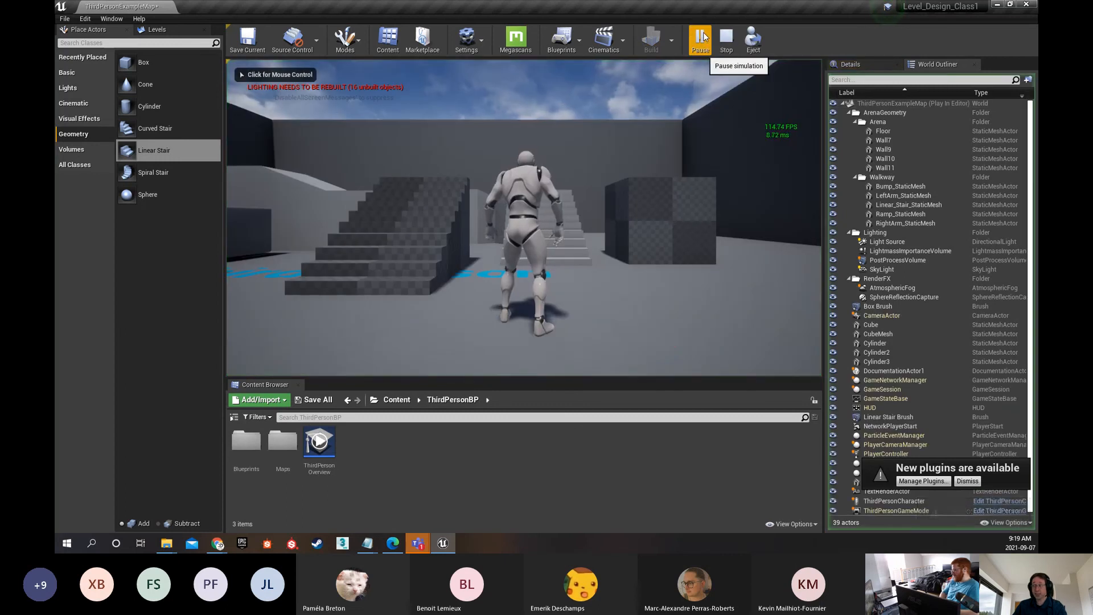
pyautogui.press('Escape')
# Focus on the ThirdPersonCharacter, fly the view around it and the stairs, and select the walkway's Linear_Stair_StaticMesh
pyautogui.moveTo(597, 184); pyautogui.dragTo(632, 233, button='right')
pyautogui.press('f')
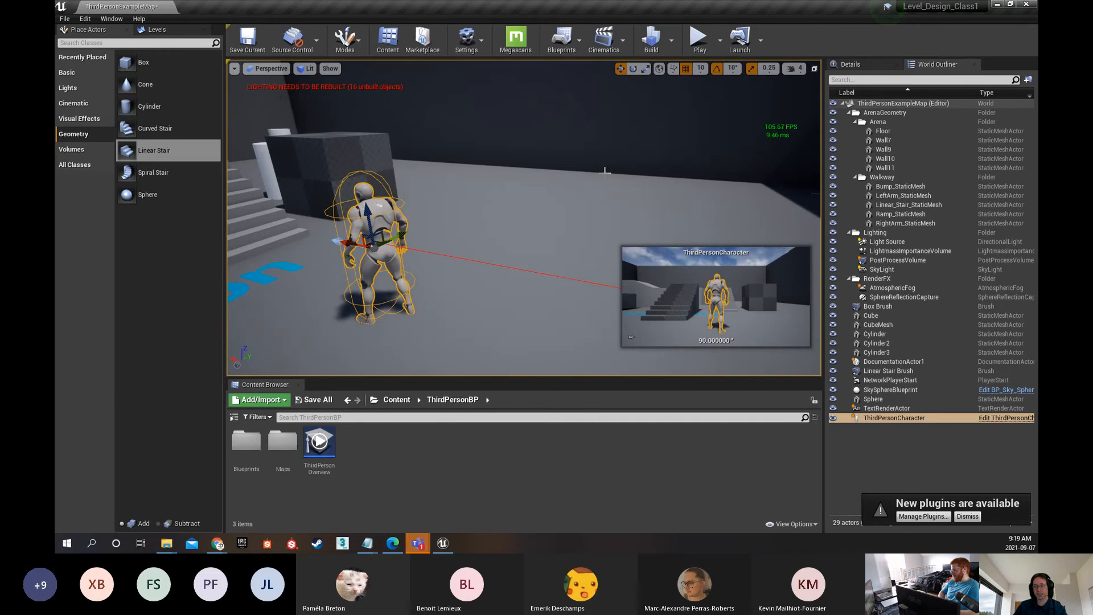
pyautogui.moveTo(591, 152); pyautogui.dragTo(604, 171, button='right')
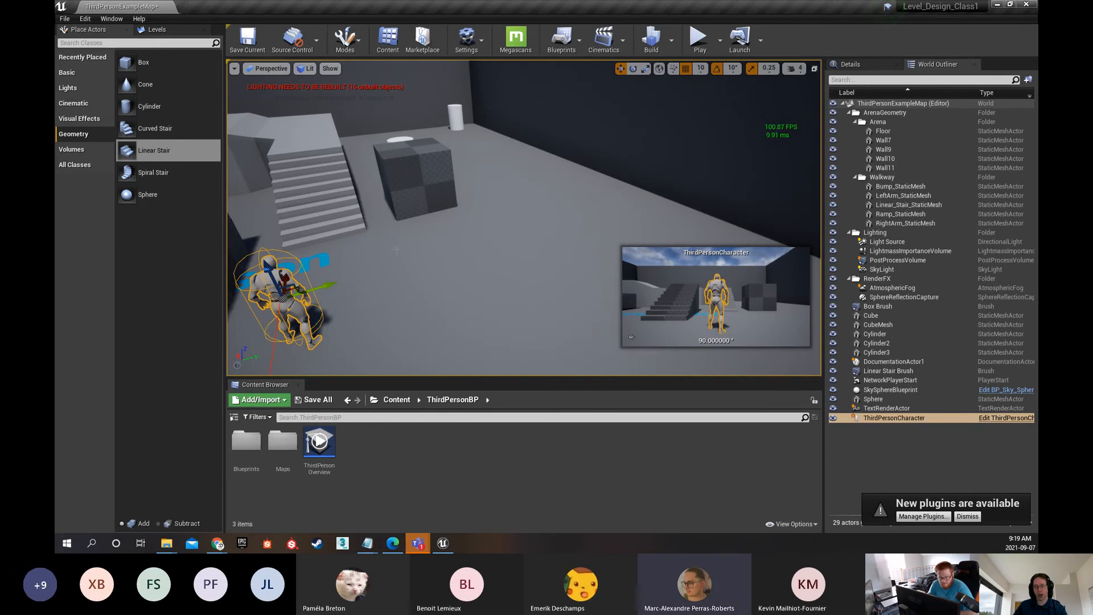
pyautogui.press('s')
pyautogui.moveTo(513, 216); pyautogui.dragTo(403, 223, button='right')
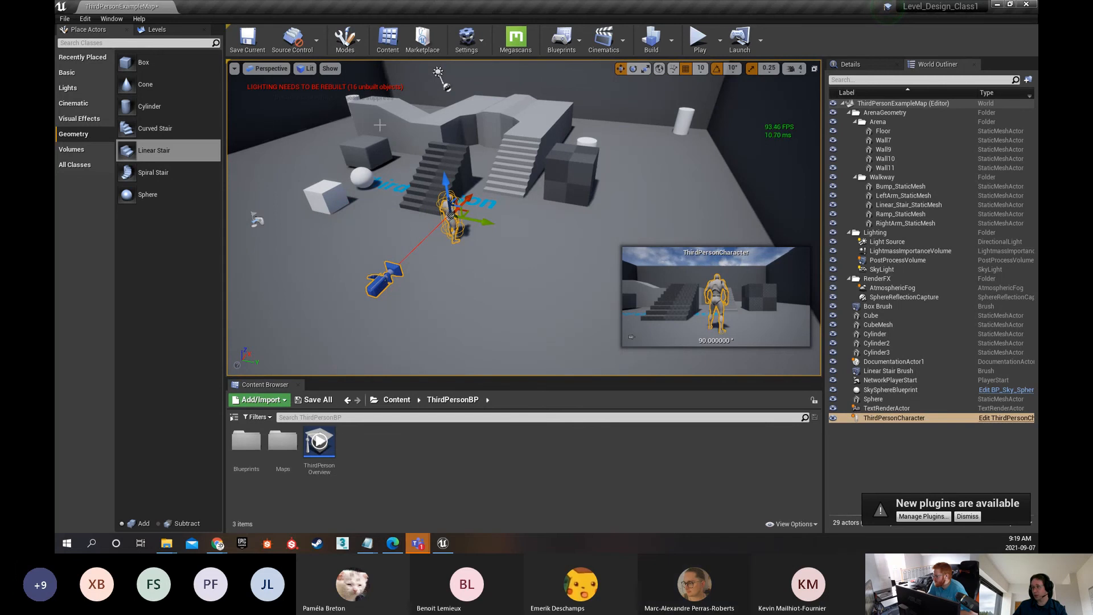
pyautogui.press('w')
pyautogui.moveTo(503, 155)
pyautogui.mouseDown(button='right')
pyautogui.moveTo(530, 154)
pyautogui.moveTo(518, 171)
pyautogui.moveTo(515, 161)
pyautogui.mouseUp(button='right')
pyautogui.press('s')
pyautogui.press('w')
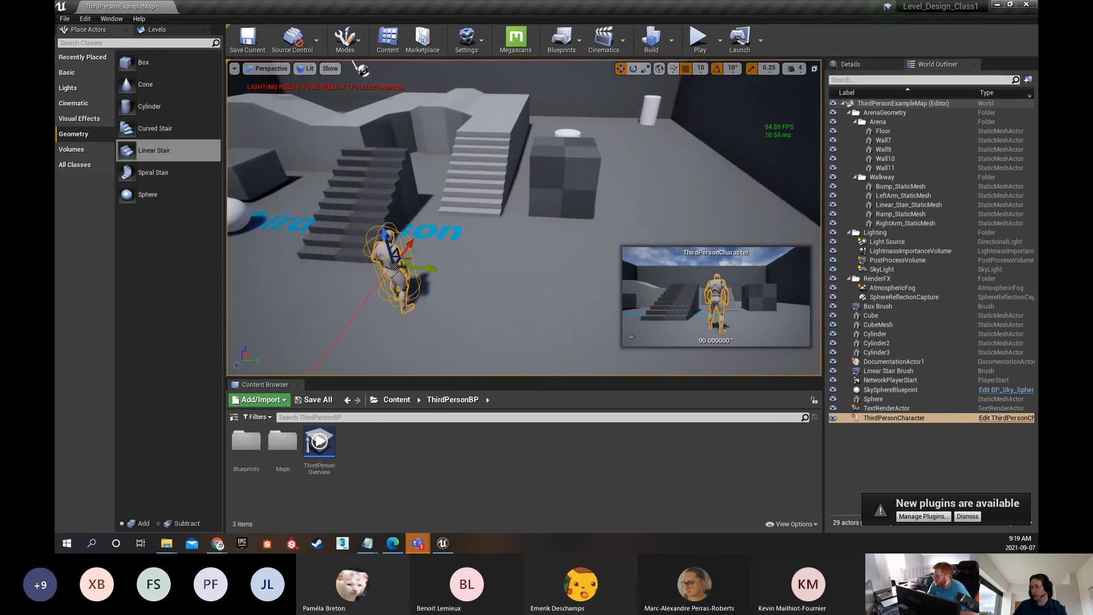
pyautogui.click(490, 171)
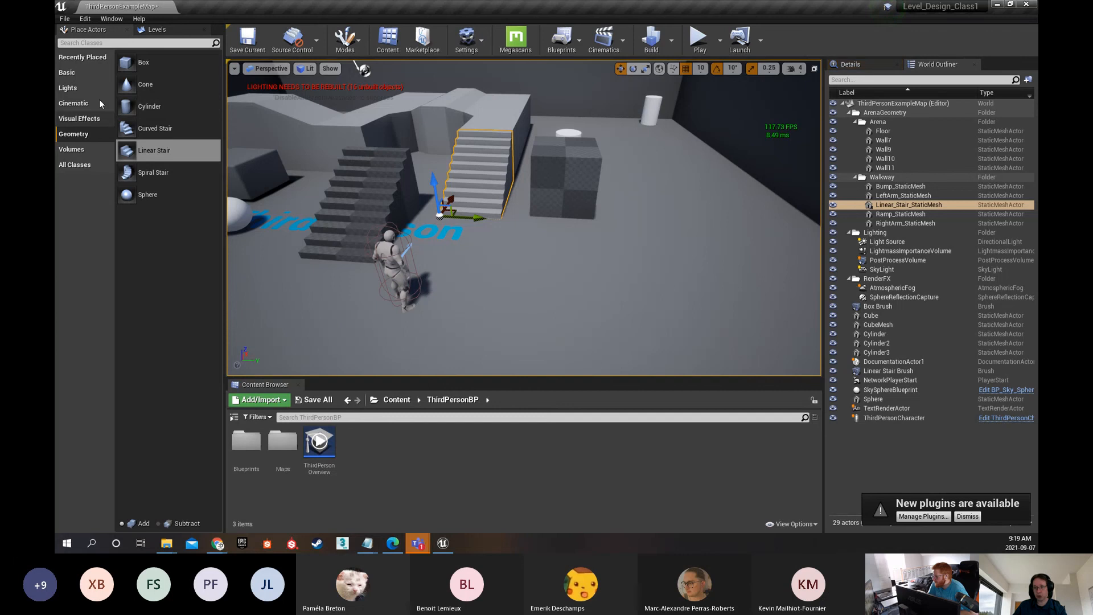
# Browse the placeable actors under Volumes and All Classes, ending on the Basic category
pyautogui.click(72, 149)
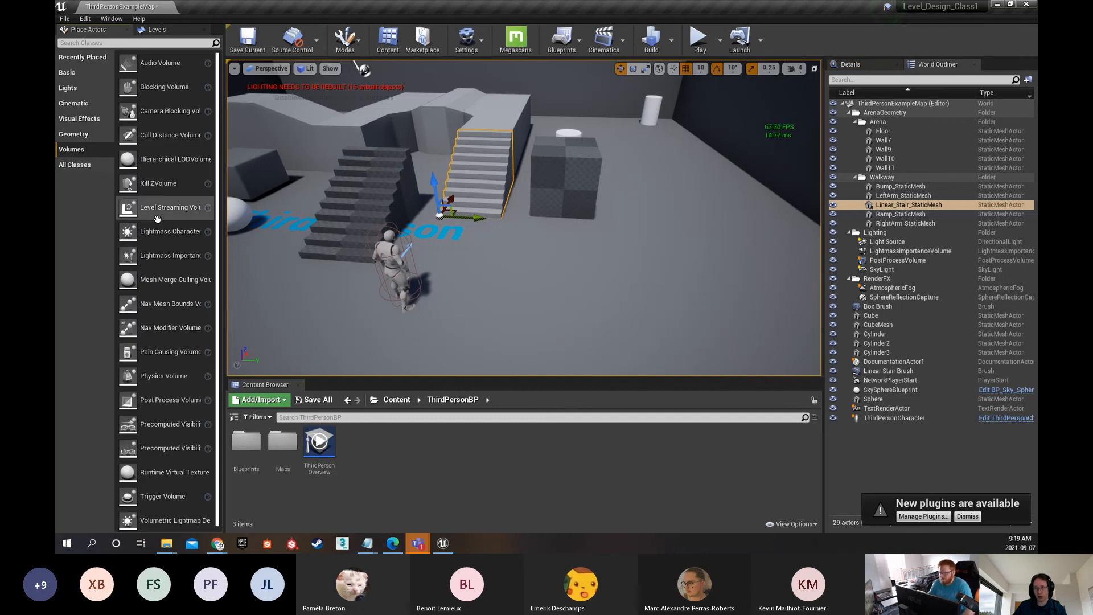
pyautogui.click(77, 166)
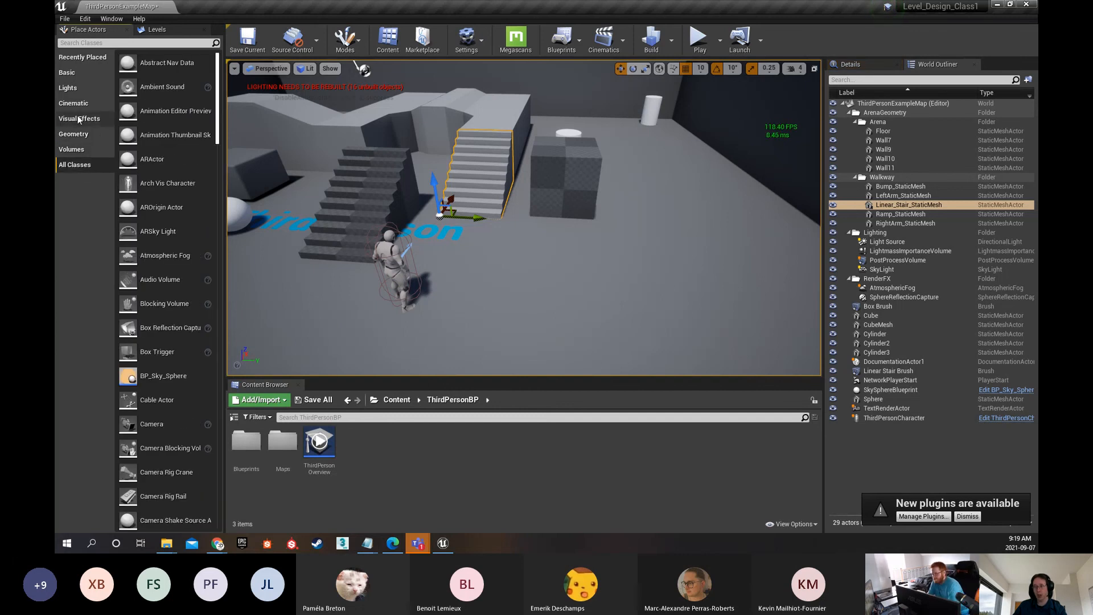
pyautogui.click(68, 72)
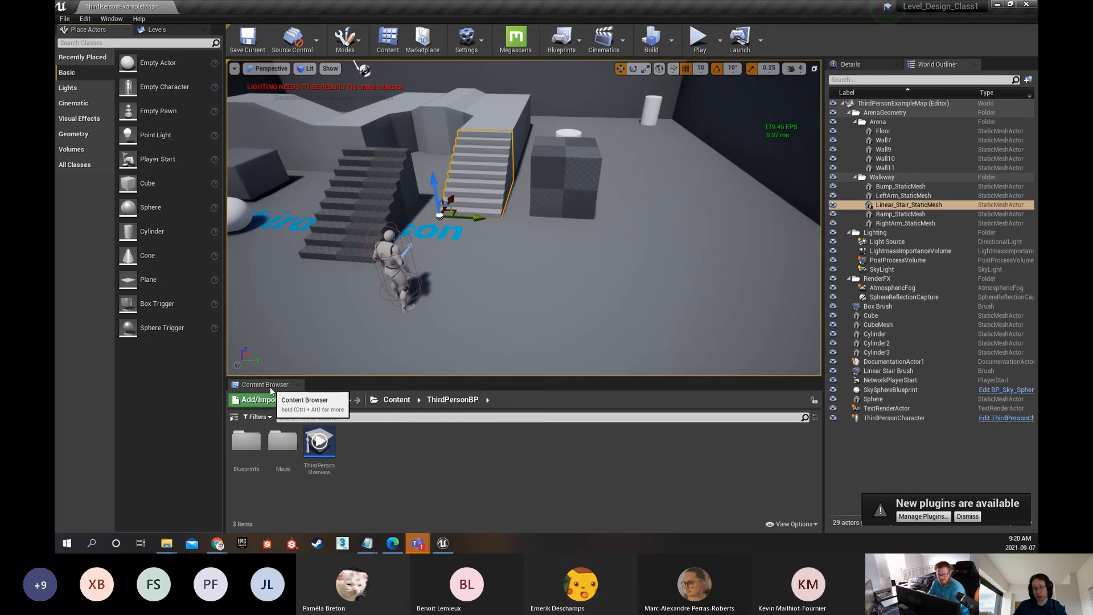
# Detach the Content Browser as a floating window, enlarge it, and move it off this monitor to free the viewport
pyautogui.moveTo(271, 390); pyautogui.dragTo(461, 249)
pyautogui.moveTo(554, 252); pyautogui.dragTo(409, 161)
pyautogui.moveTo(671, 270); pyautogui.dragTo(863, 437)
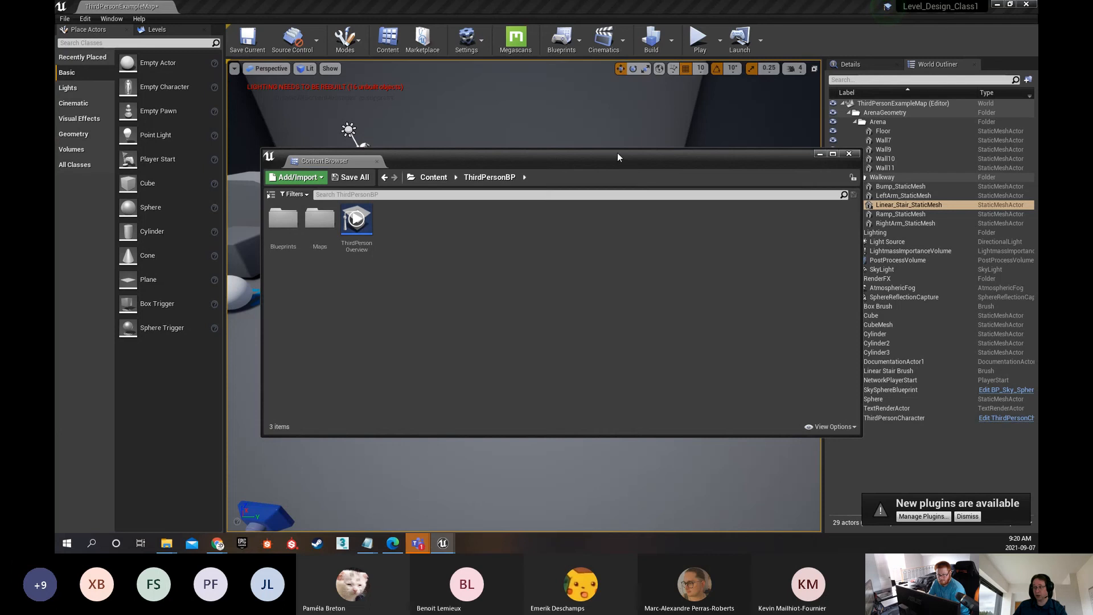
pyautogui.moveTo(617, 153); pyautogui.dragTo(57, 141)
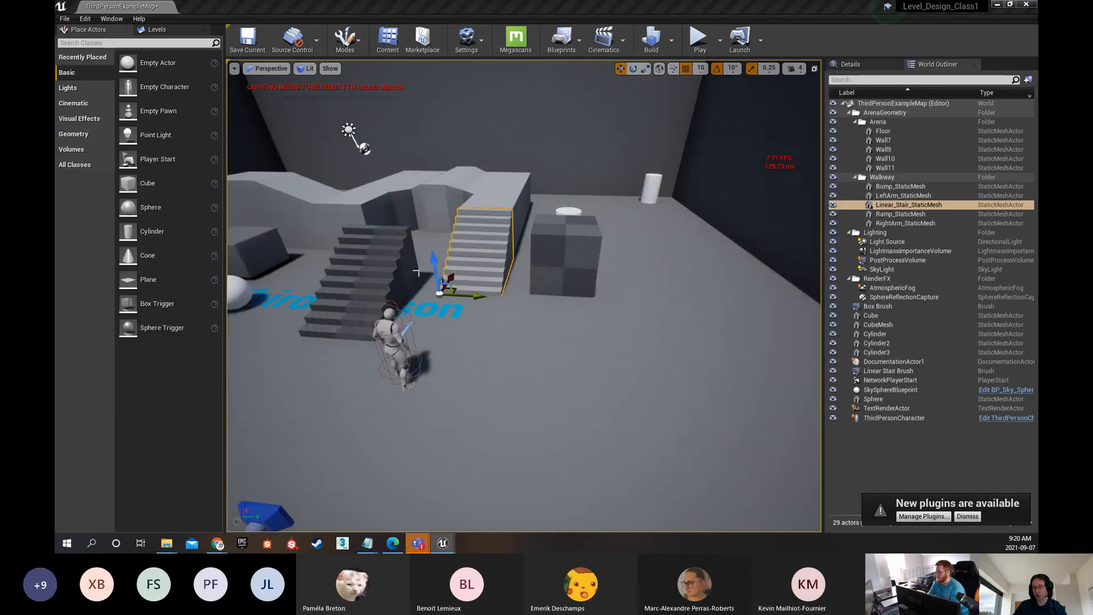
pyautogui.moveTo(416, 274); pyautogui.dragTo(298, 212, button='right')
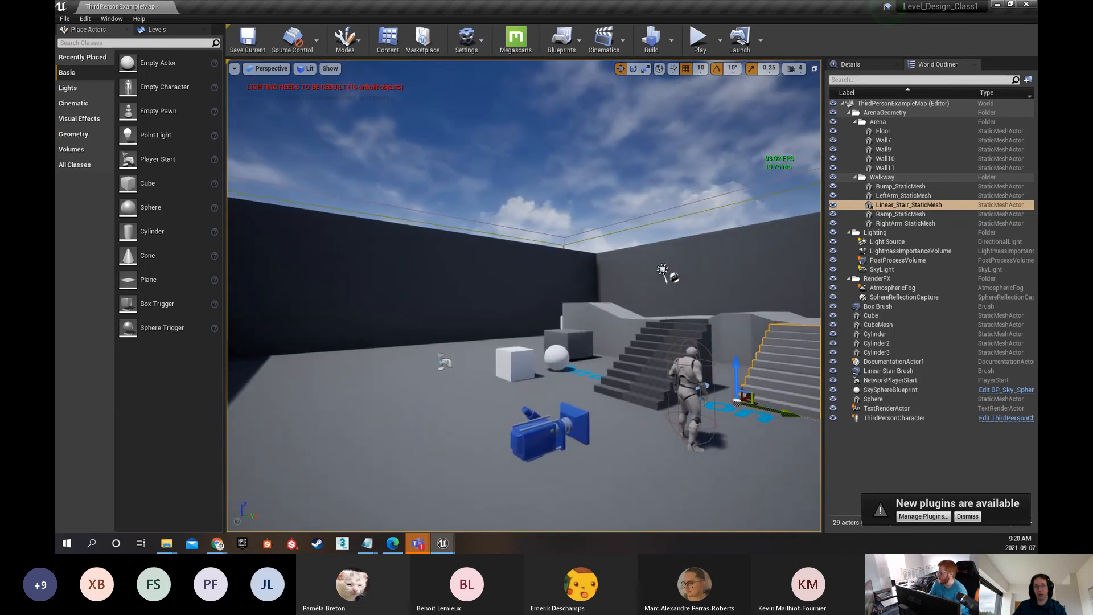
# Bring the floating Content Browser back, dock it beneath the viewport, and reduce its height to enlarge the viewport
pyautogui.moveTo(55, 140); pyautogui.dragTo(536, 168)
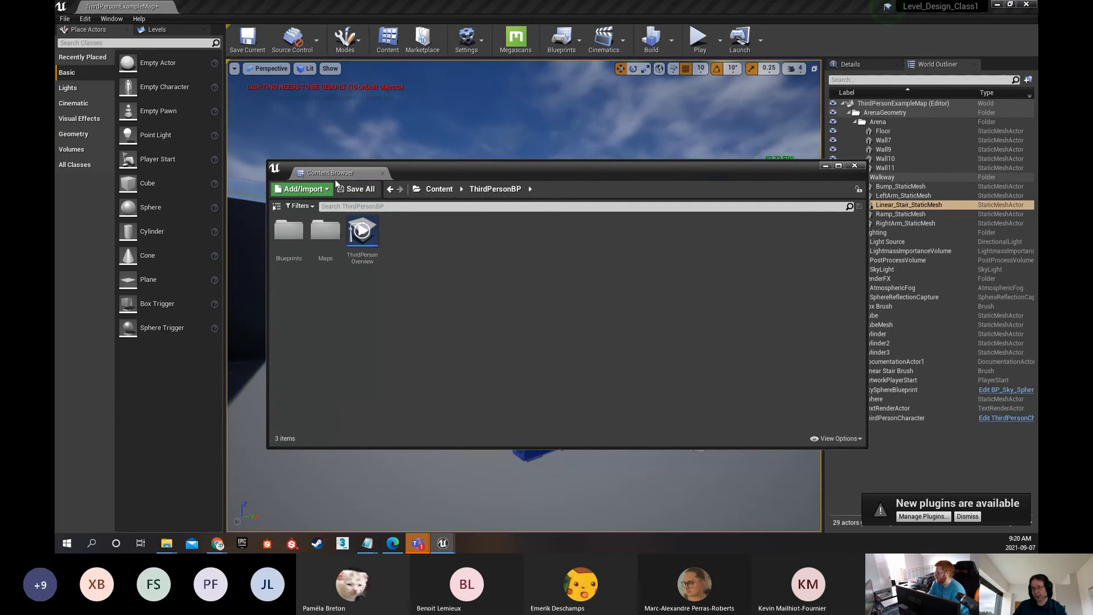
pyautogui.moveTo(330, 173); pyautogui.dragTo(337, 466)
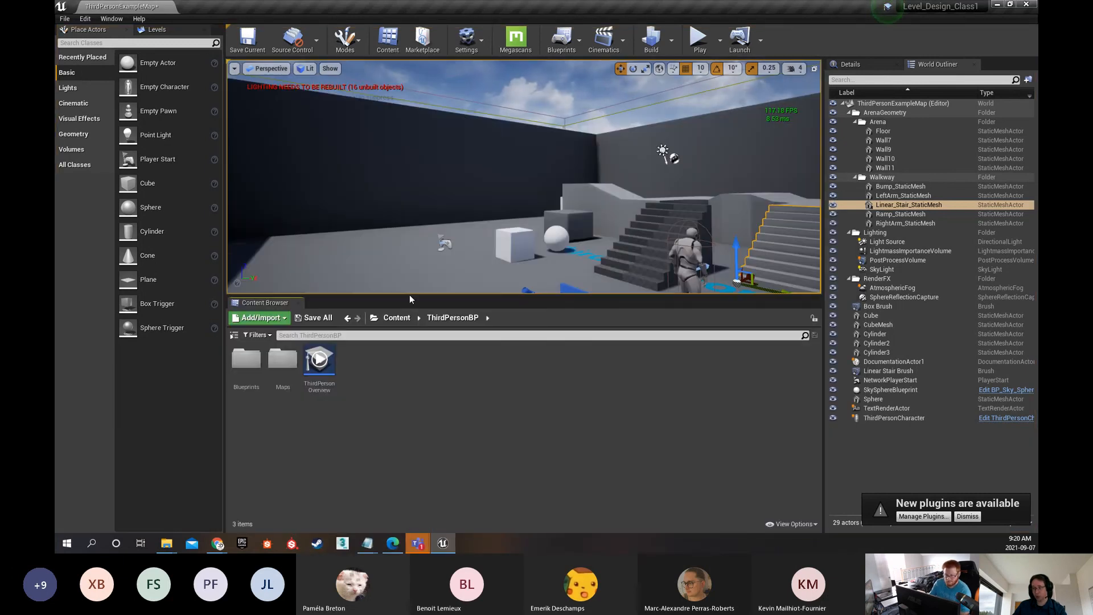
pyautogui.click(408, 291)
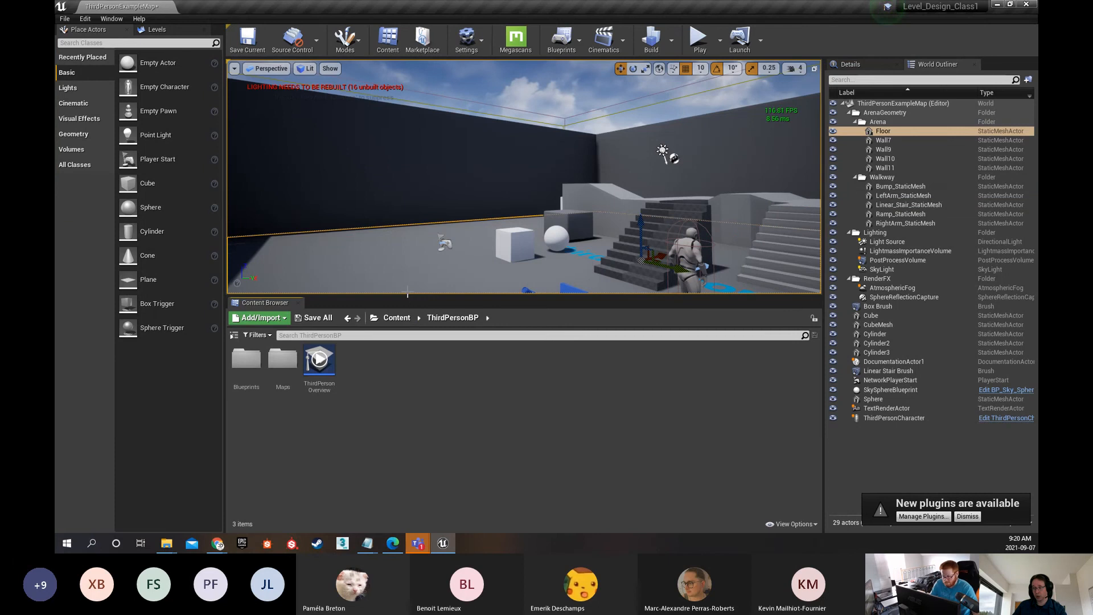
pyautogui.moveTo(407, 295); pyautogui.dragTo(419, 385)
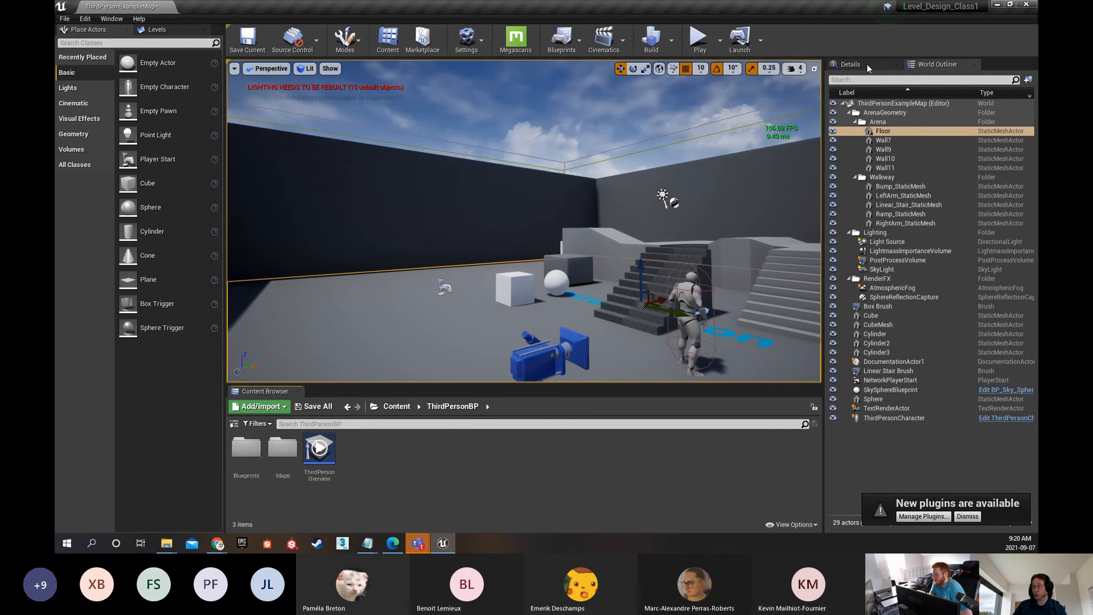
# Narrow the World Outliner's panel so that the viewport becomes wider
pyautogui.moveTo(934, 65); pyautogui.dragTo(972, 78)
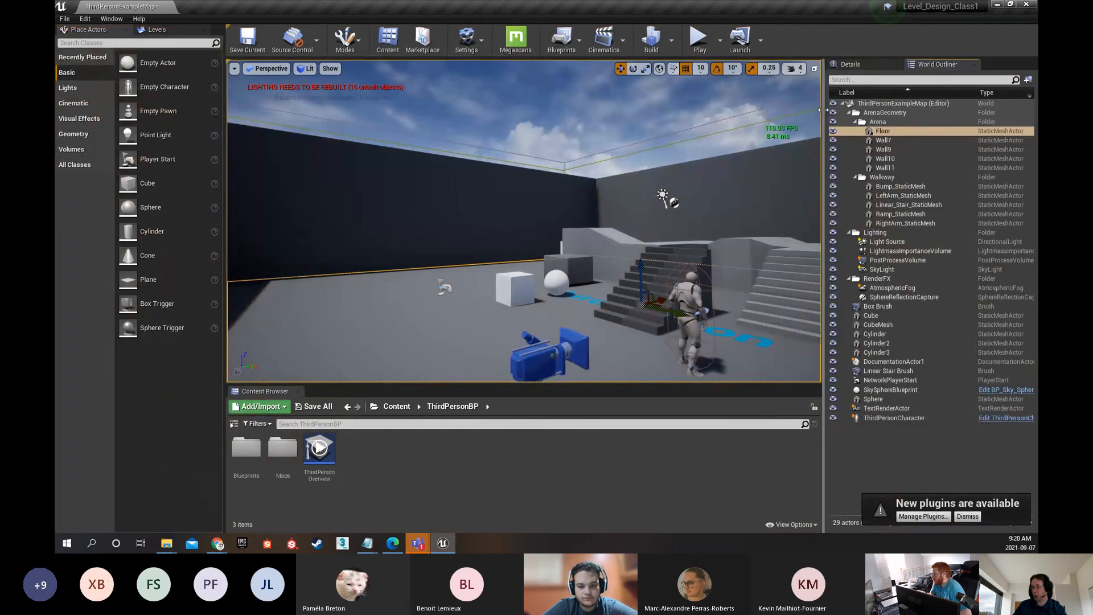
pyautogui.moveTo(824, 112); pyautogui.dragTo(880, 111)
pyautogui.moveTo(585, 211); pyautogui.dragTo(501, 211, button='right')
# Toggle the viewport between full screen and the normal layout, looking around the arena, and finish in the normal layout
pyautogui.press('F11')
pyautogui.moveTo(660, 234); pyautogui.dragTo(974, 236, button='right')
pyautogui.moveTo(646, 241); pyautogui.dragTo(646, 284)
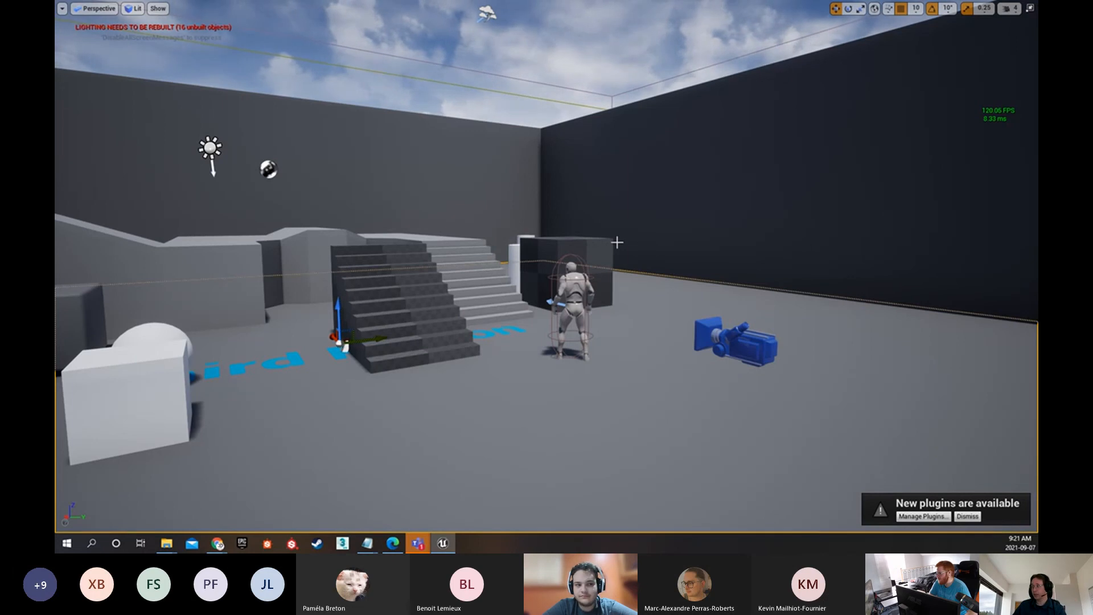
pyautogui.press('F11')
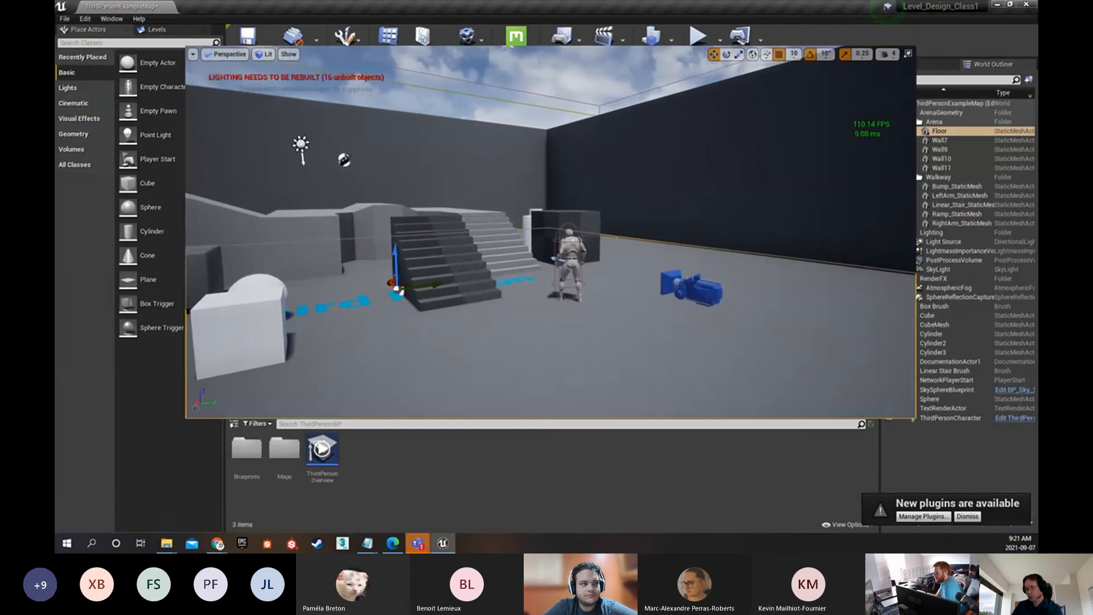
pyautogui.press('F11')
pyautogui.press('F11')
pyautogui.press('F11')
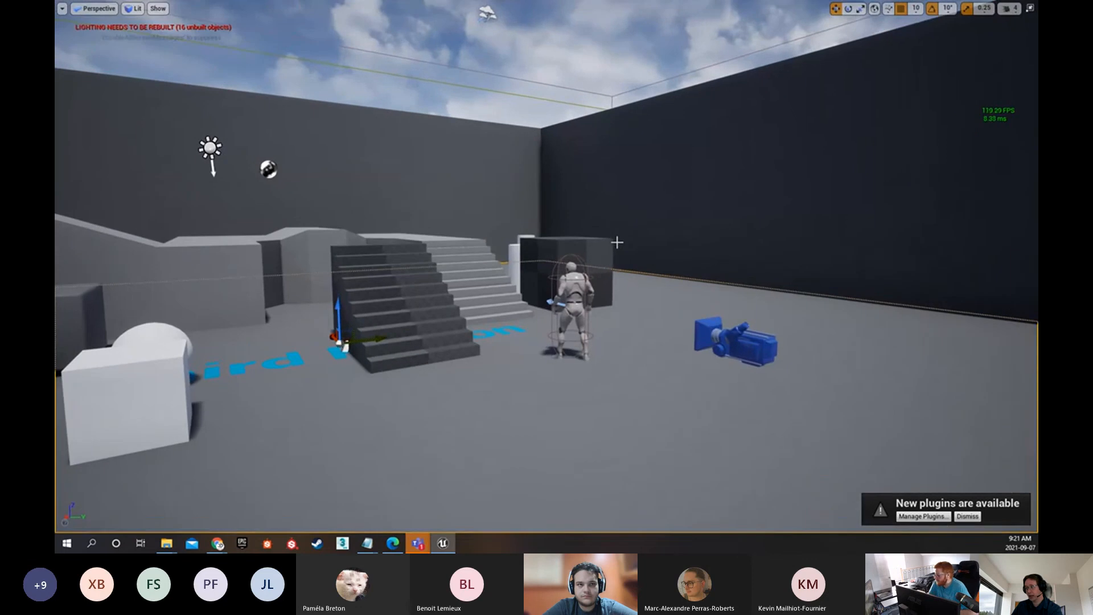
pyautogui.press('F11')
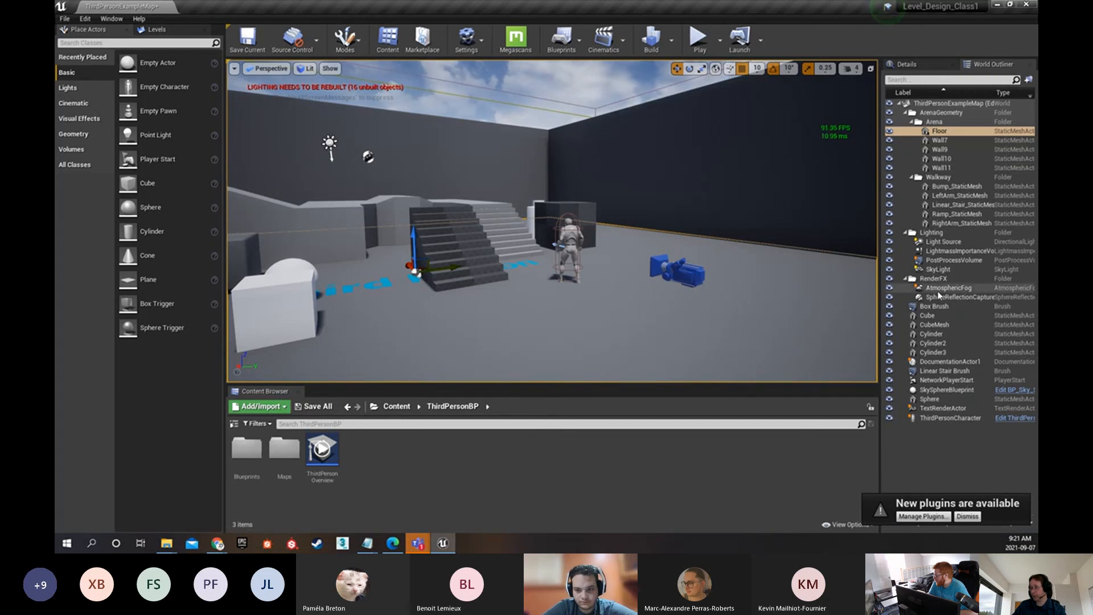
# Select the SkyLight and Ramp_StaticMesh from the actor list, focusing the view on each
pyautogui.click(940, 270)
pyautogui.doubleClick(940, 270)
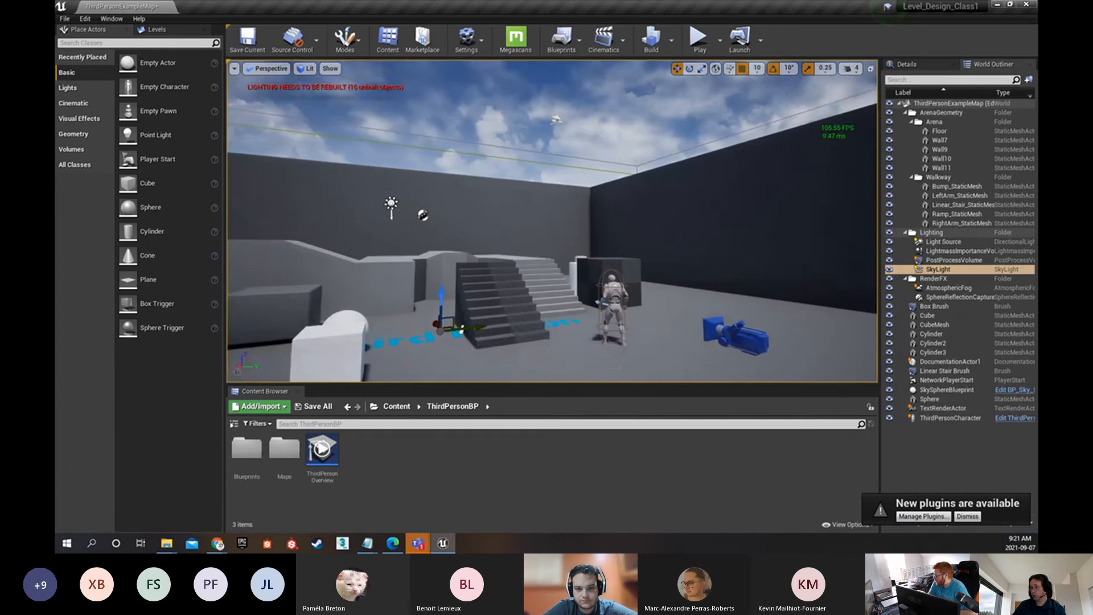
pyautogui.click(956, 214)
pyautogui.press('f')
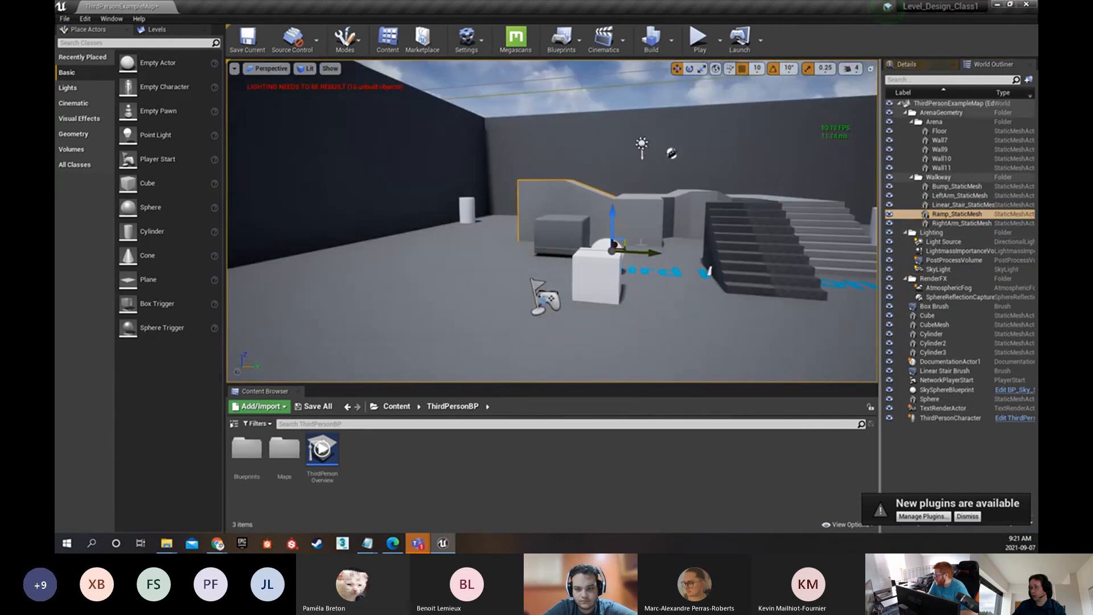
# Select the linear stair, LeftArm_StaticMesh, Bump_StaticMesh, Wall10 and Wall7 one after another from the actor list, focusing on Wall7
pyautogui.click(943, 205)
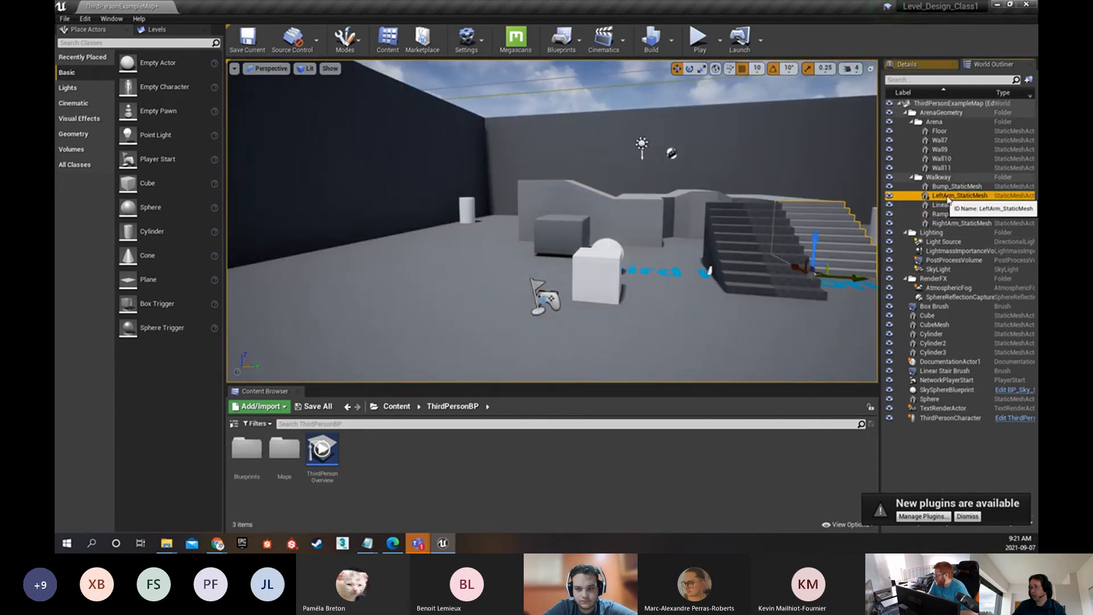
pyautogui.click(950, 195)
pyautogui.click(951, 187)
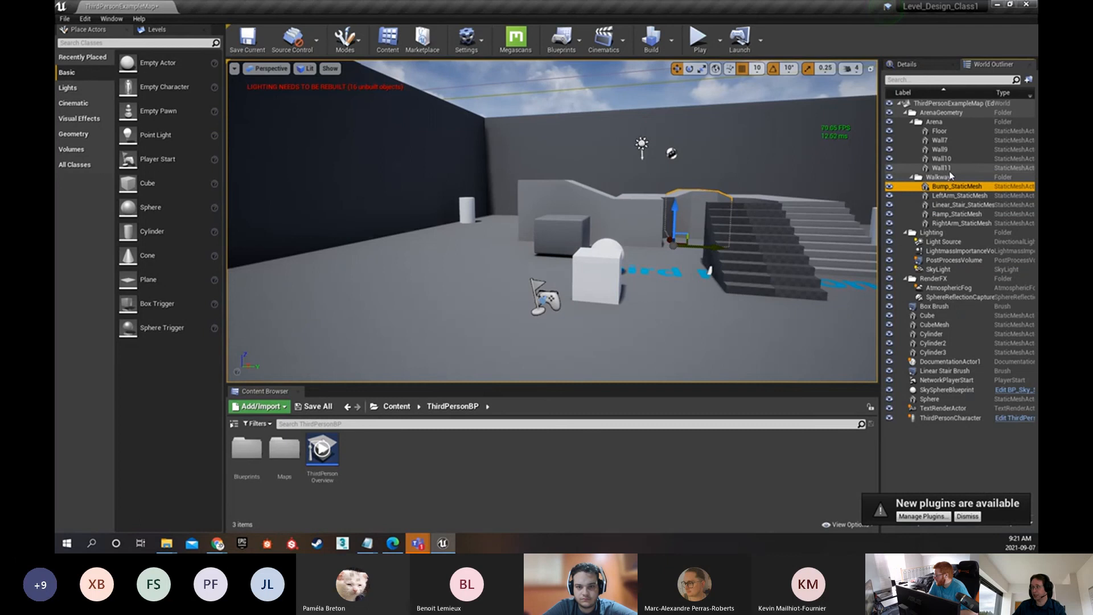
pyautogui.click(948, 159)
pyautogui.click(941, 140)
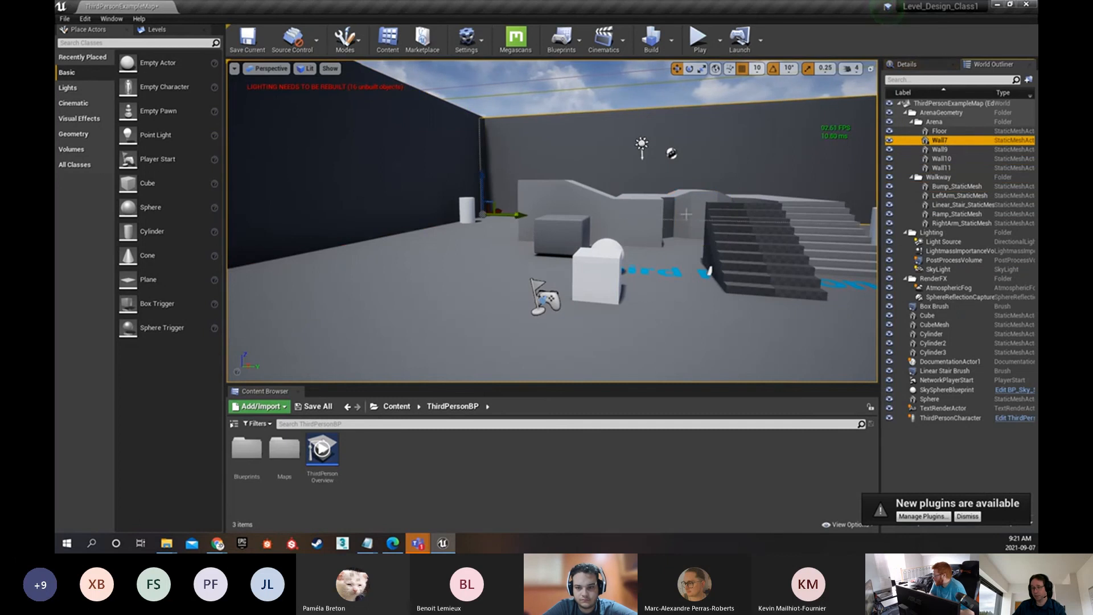
pyautogui.press('f')
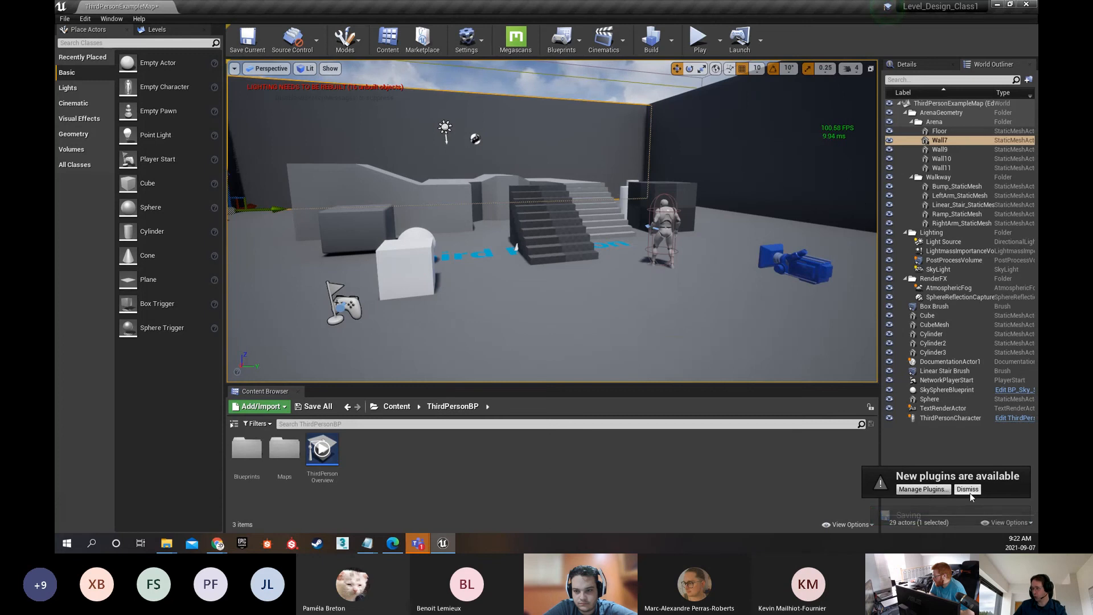
# Dismiss the new plugins notification, and show the detailed properties of the Floor and the white Cube
pyautogui.click(959, 515)
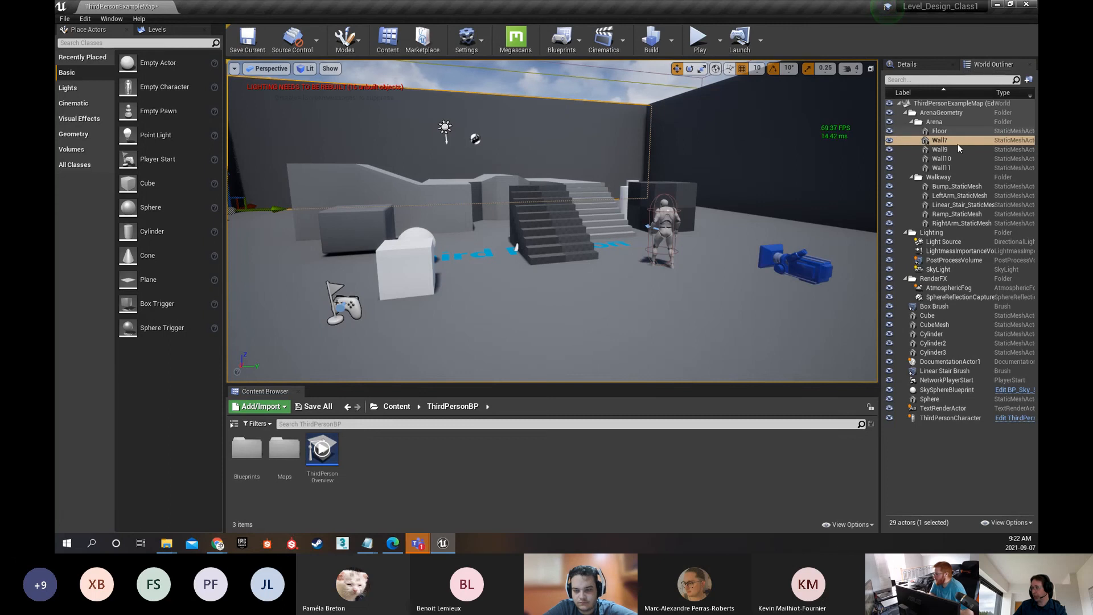
pyautogui.click(939, 131)
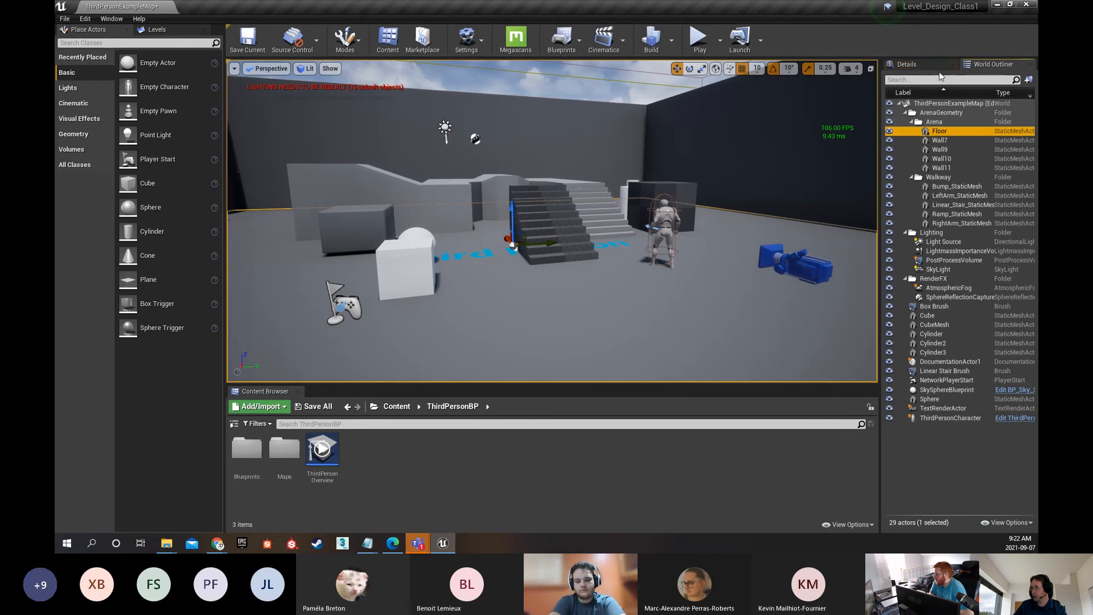
pyautogui.click(908, 64)
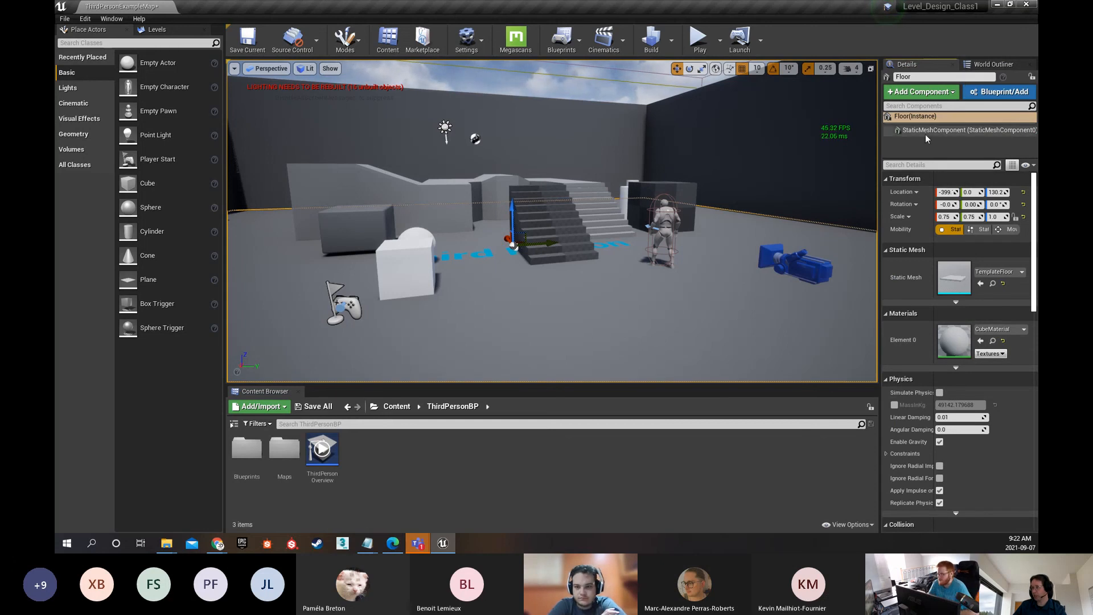
pyautogui.click(406, 267)
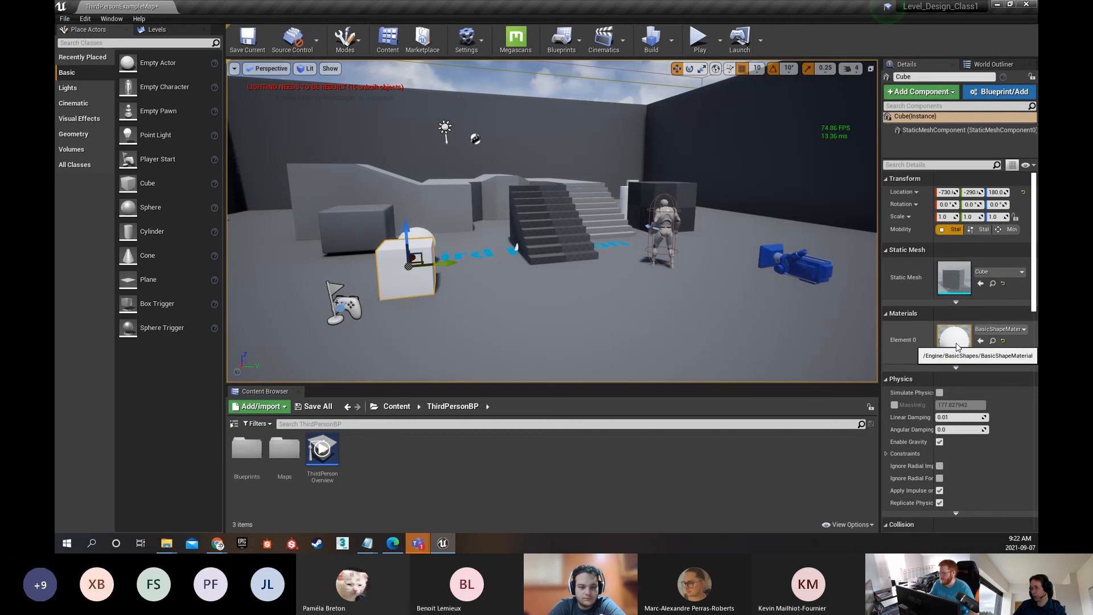
# Look through the Cube's full property list, from its physics settings down to its actor settings, and return to its transform
pyautogui.scroll(-5, 946, 315)
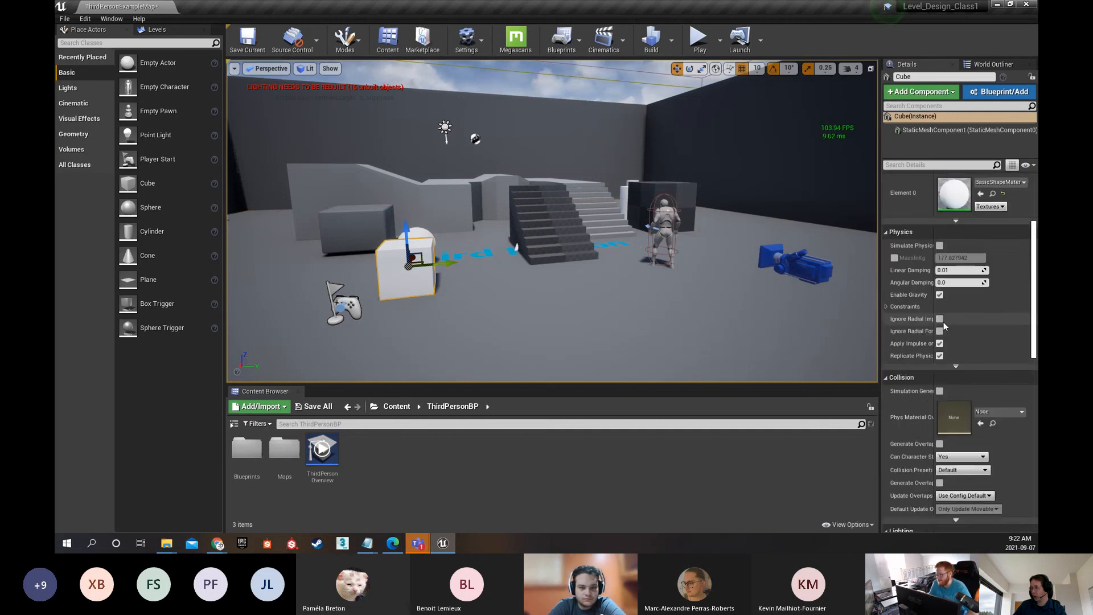
pyautogui.scroll(-3, 956, 319)
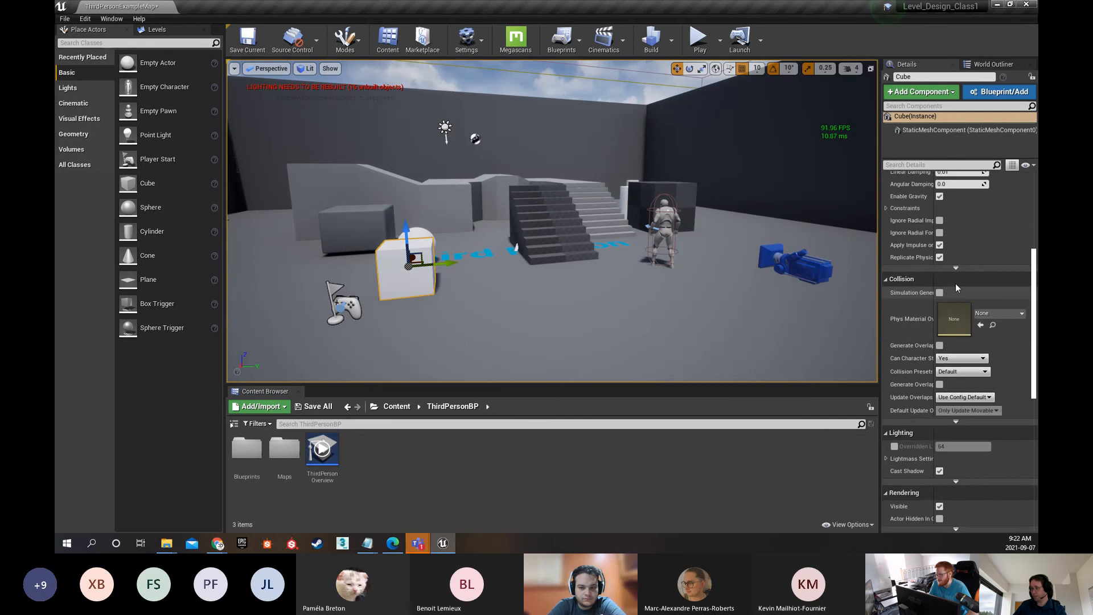
pyautogui.scroll(-10, 957, 323)
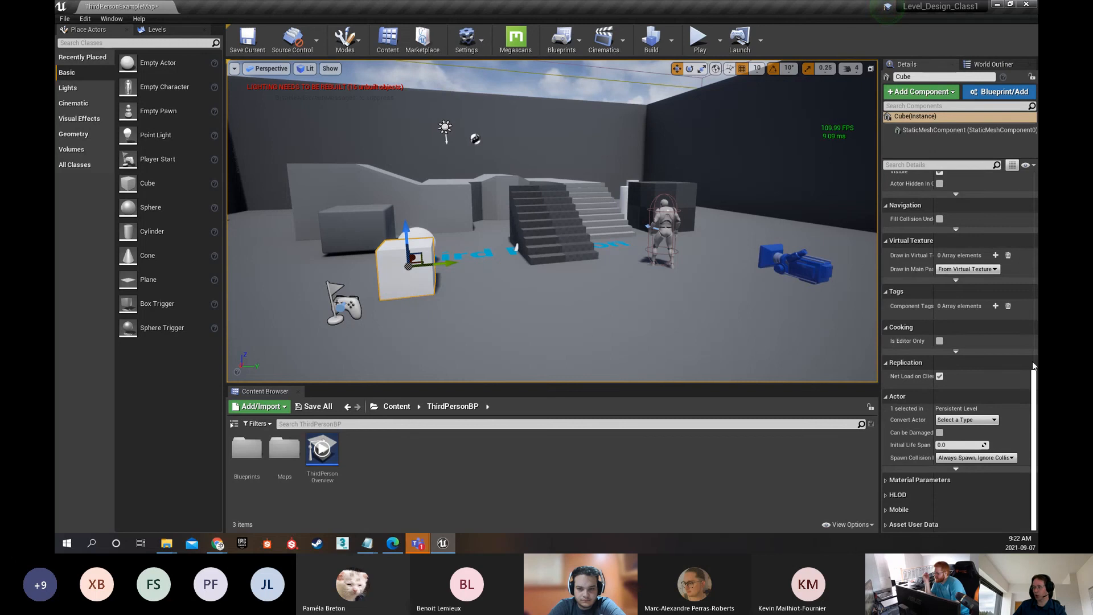
pyautogui.moveTo(1033, 373); pyautogui.dragTo(1033, 167)
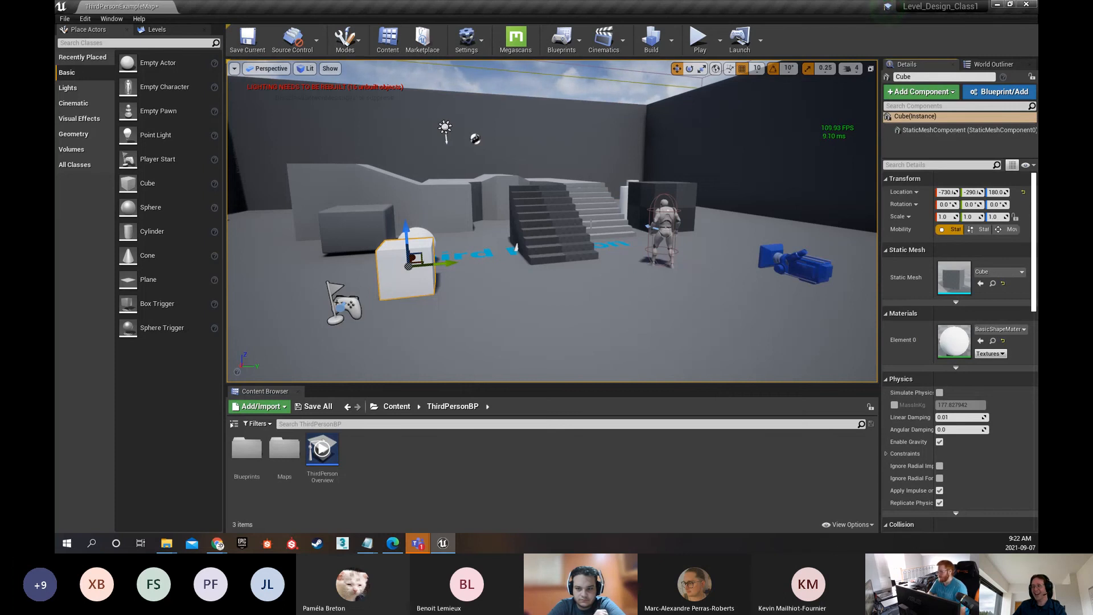
# Select the checkered Box Brush beside the stairs to show its properties
pyautogui.moveTo(516, 247); pyautogui.dragTo(444, 243, button='right')
pyautogui.press('d')
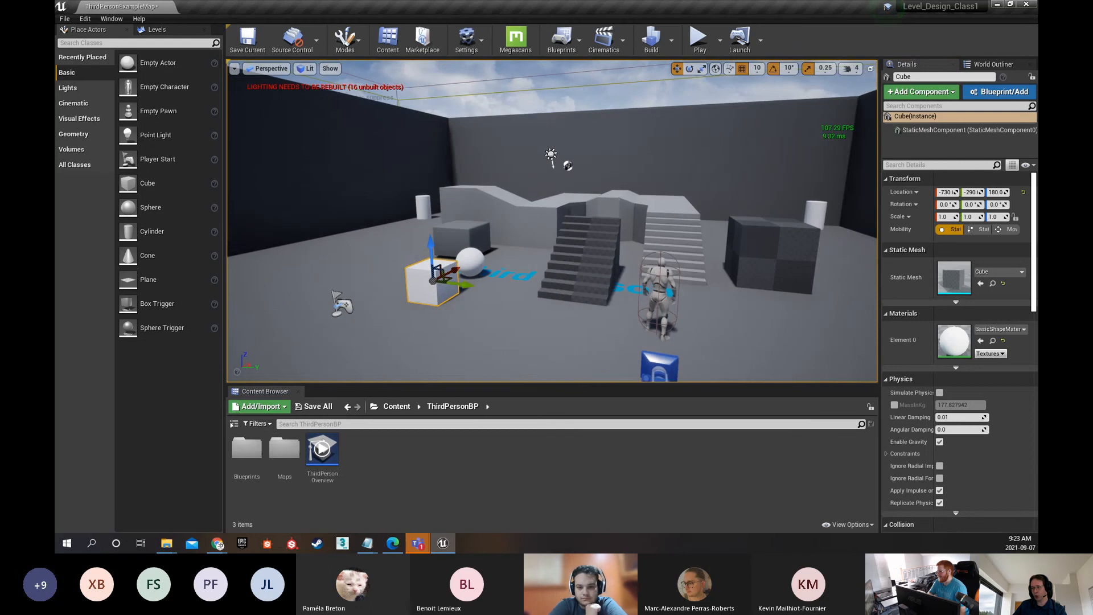
pyautogui.click(771, 253)
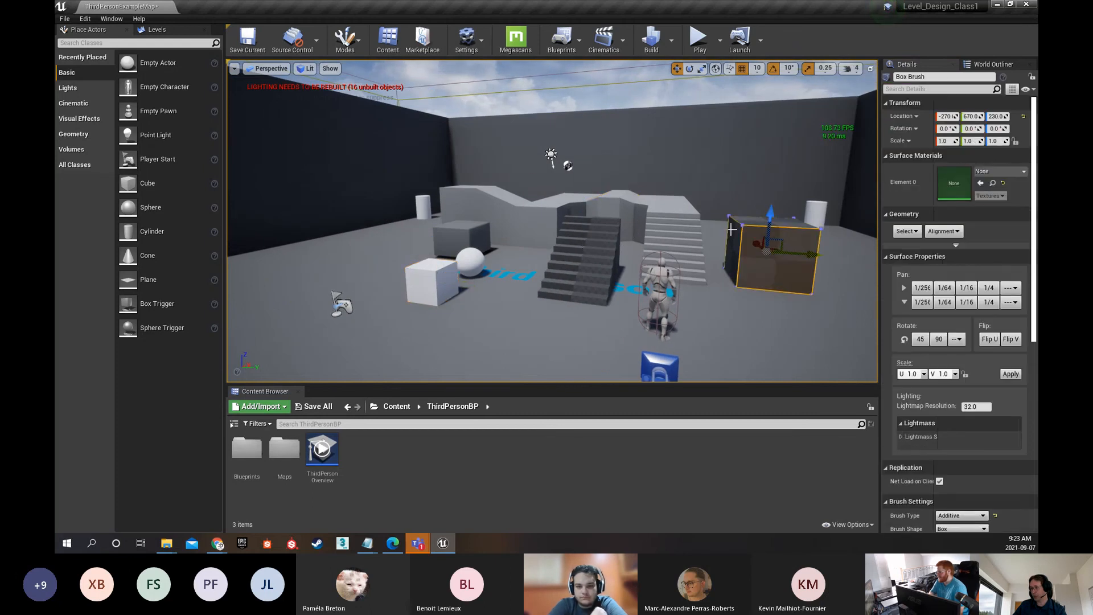
# Play test the level, running the character up the stairs and along the raised walkway
pyautogui.click(698, 45)
pyautogui.press('w')
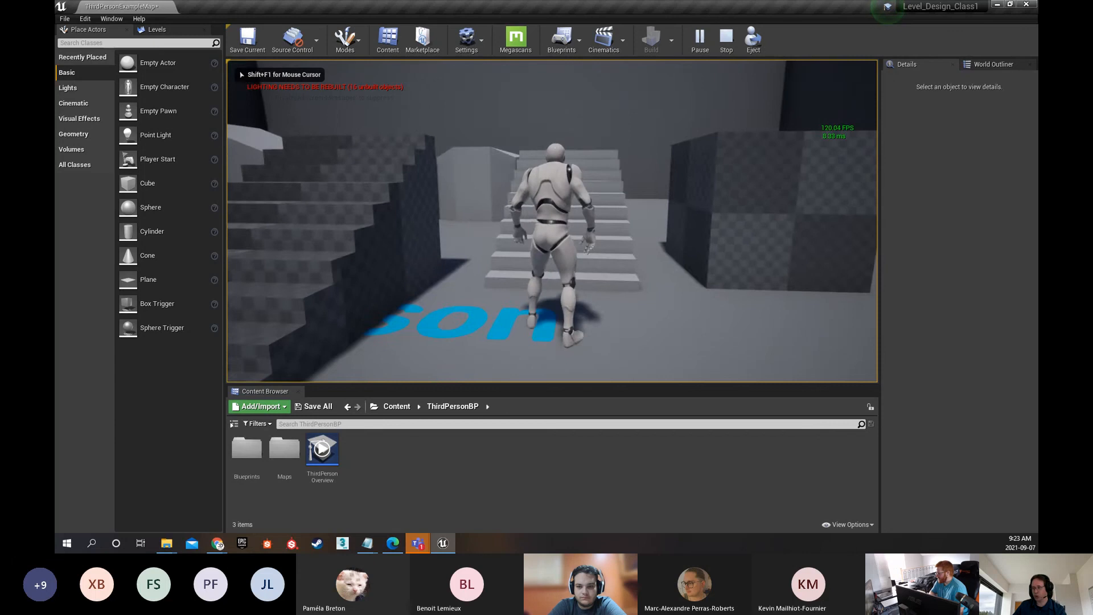
pyautogui.press('w')
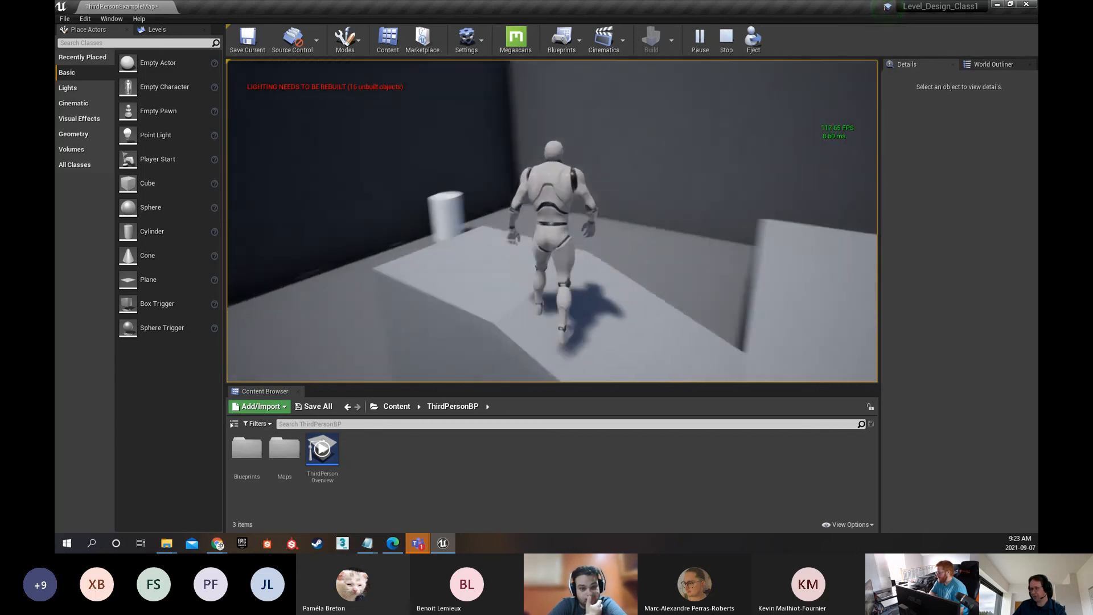
pyautogui.press('w')
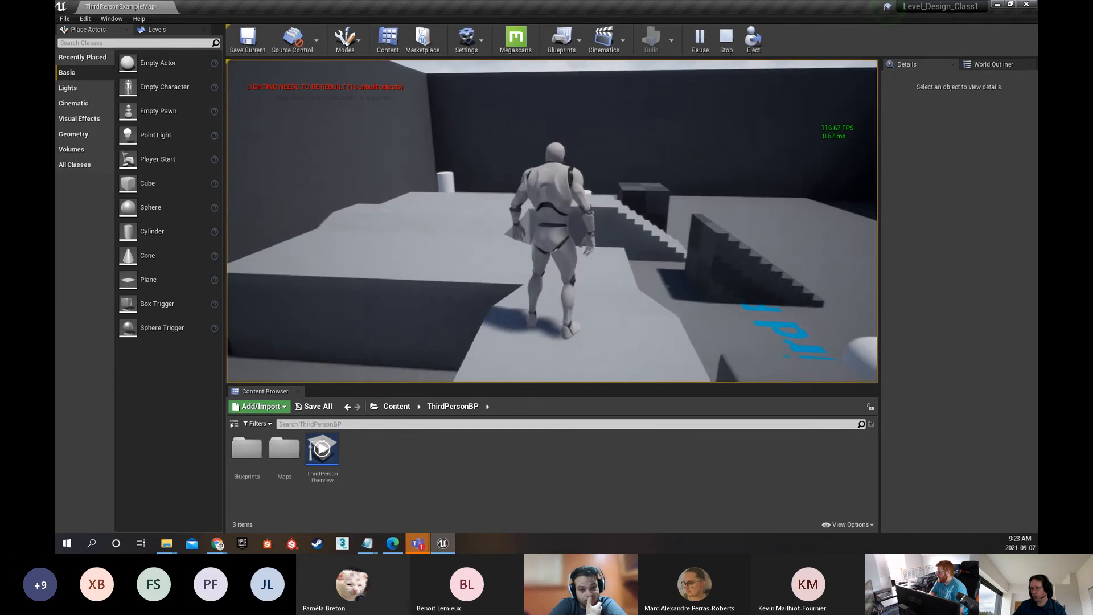
pyautogui.press('w')
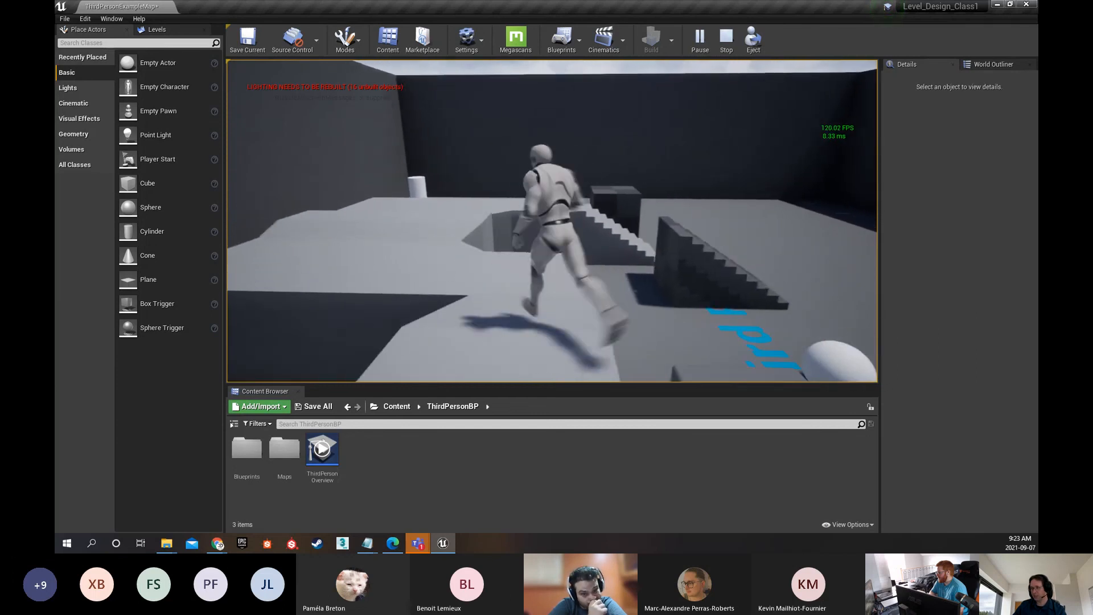
pyautogui.press('a')
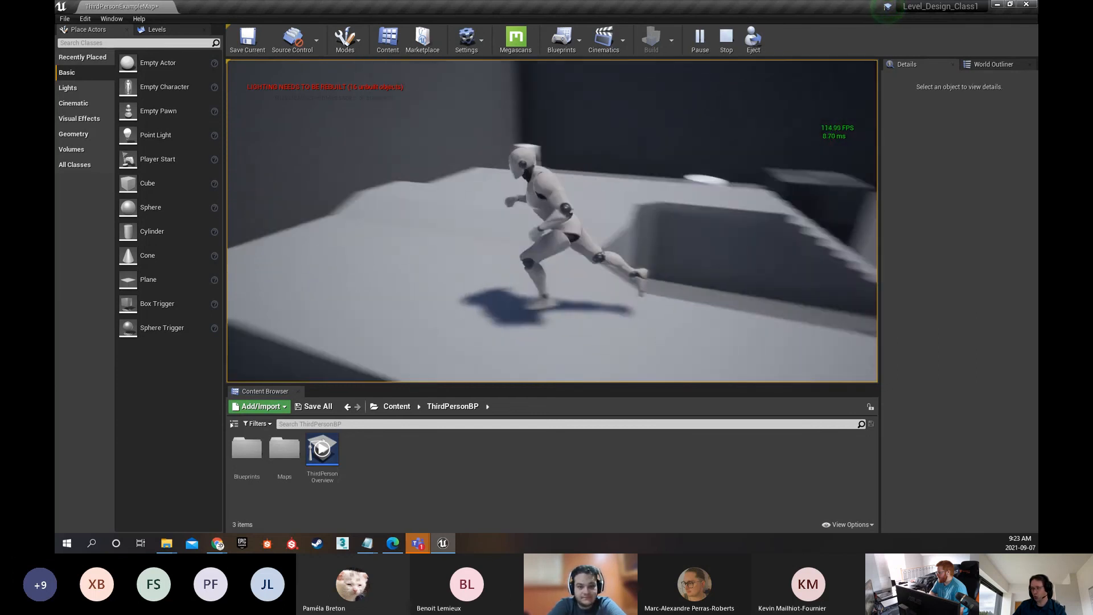
pyautogui.press('w')
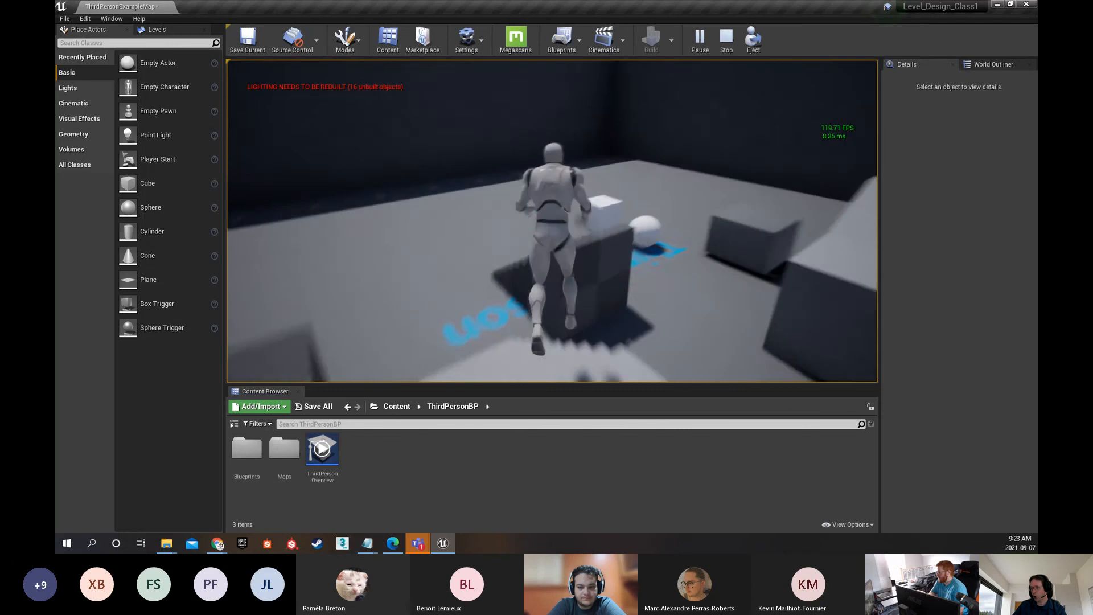
# Jump down to the floor, run the character past the Box Brush to a white cylinder, and stop the play session
pyautogui.press('space')
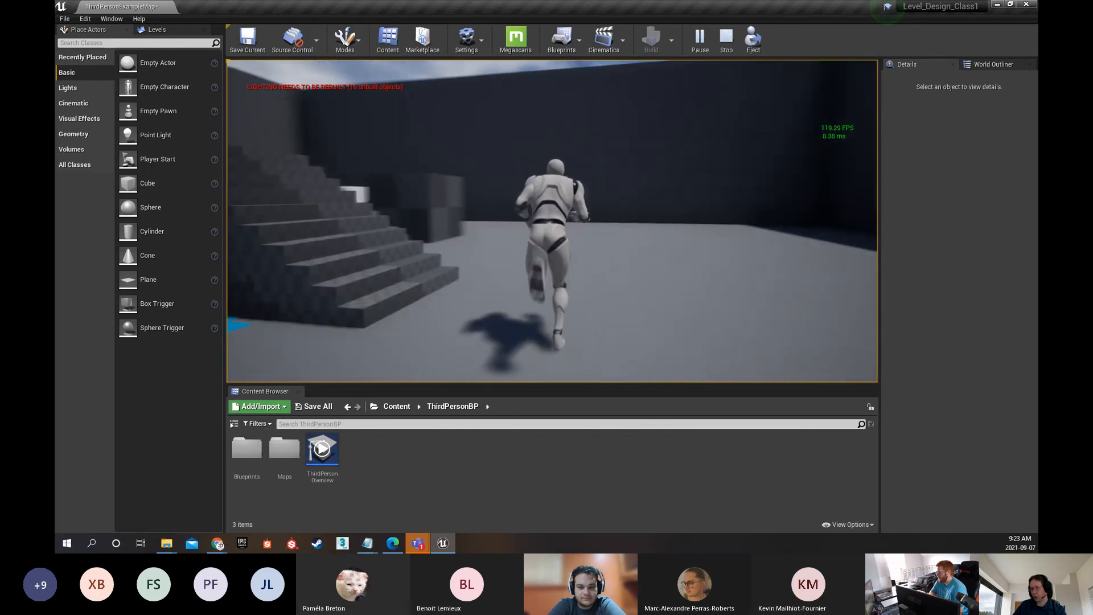
pyautogui.press('w')
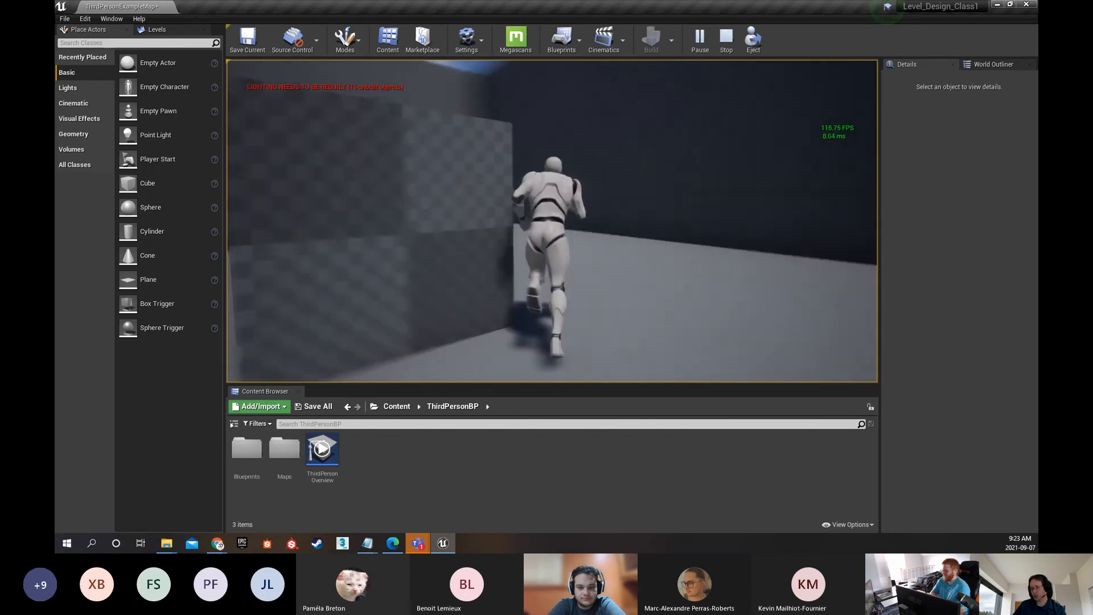
pyautogui.press('w')
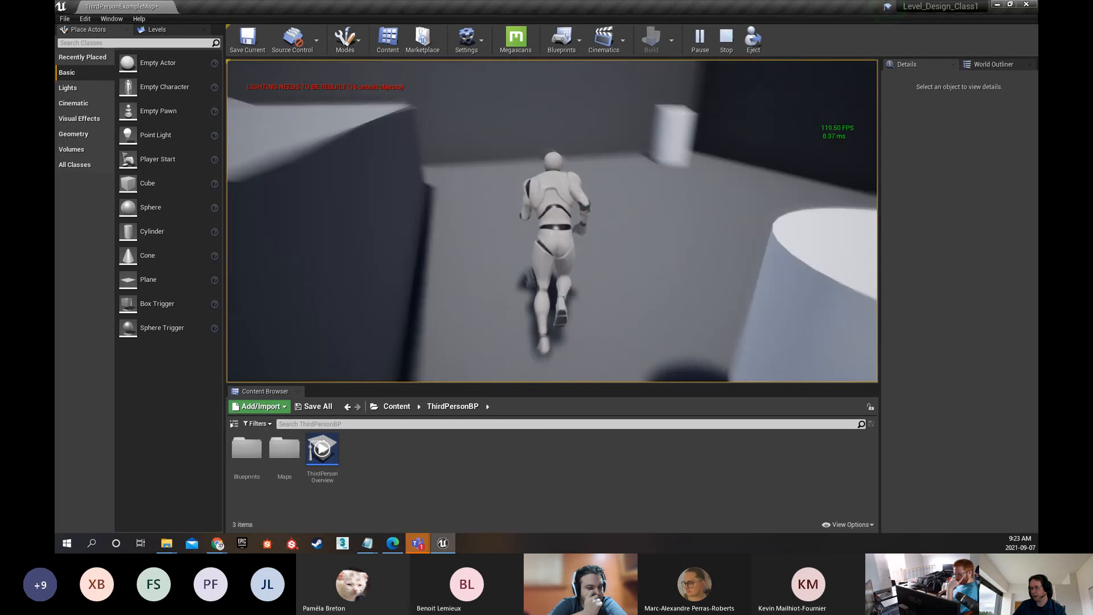
pyautogui.press('w')
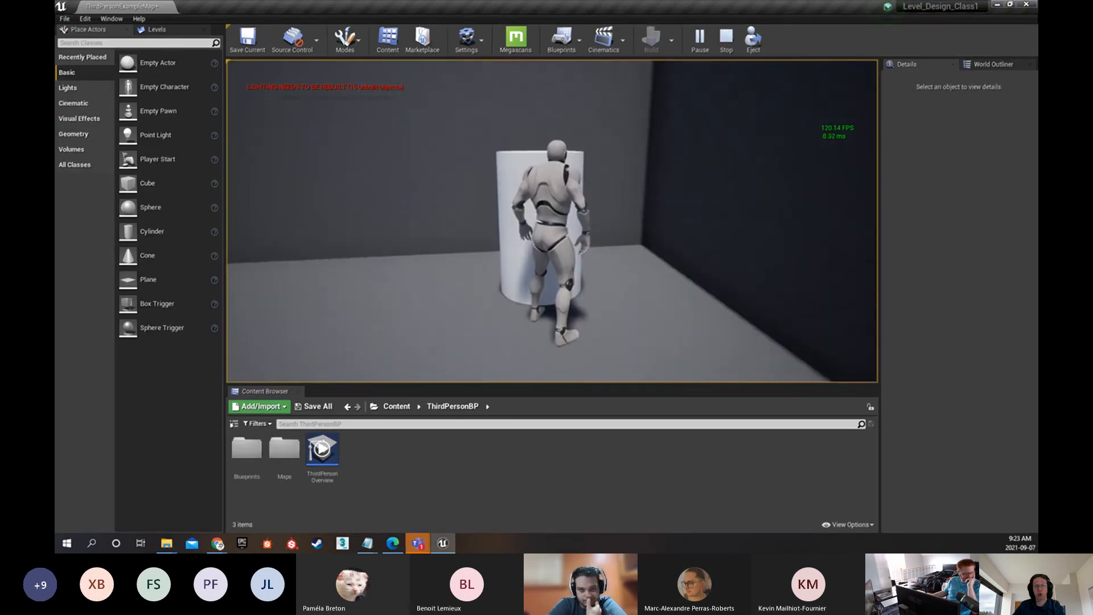
pyautogui.press('Escape')
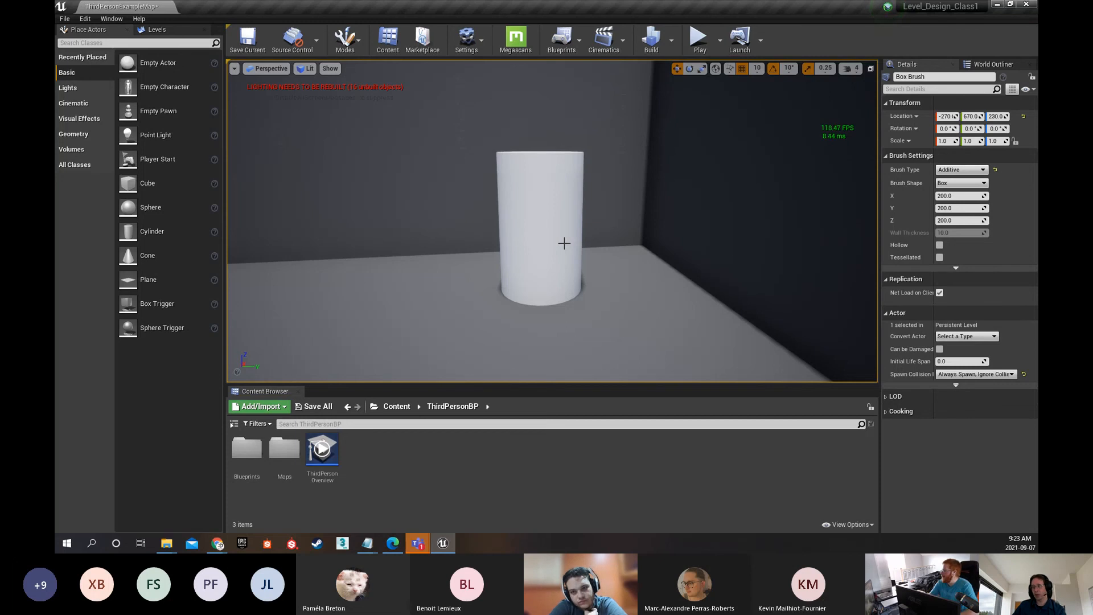
# Bring the arena back into view, switch to the class PDF's Infinity Blade: Temple slide in the browser, and return to Unreal Editor
pyautogui.moveTo(506, 184); pyautogui.dragTo(319, 185, button='right')
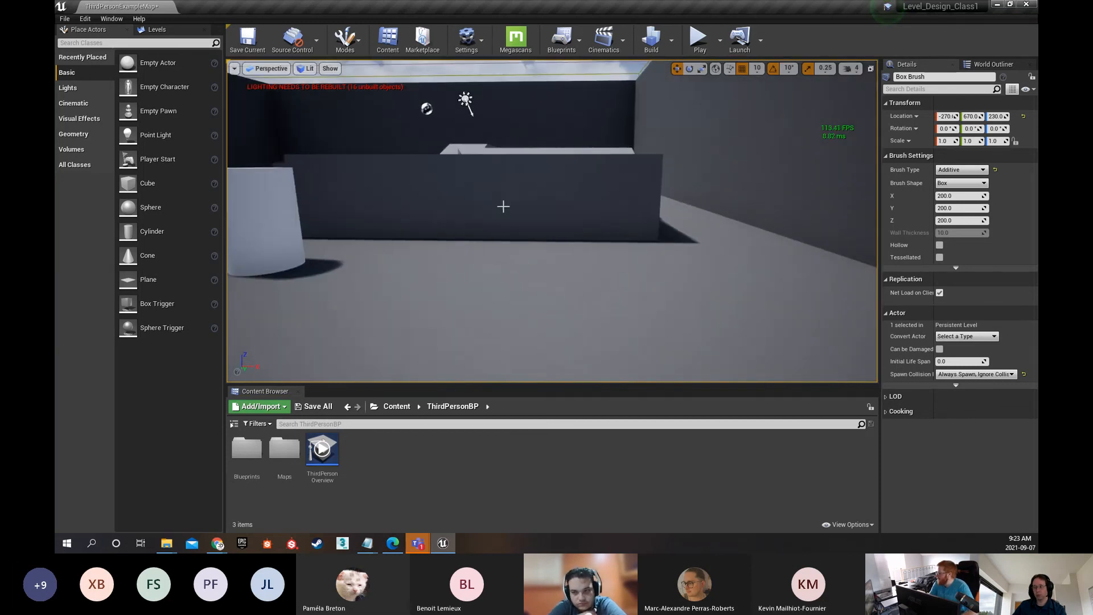
pyautogui.moveTo(504, 206); pyautogui.dragTo(398, 207, button='right')
pyautogui.press('w')
pyautogui.hotkey('alt', 'Tab')
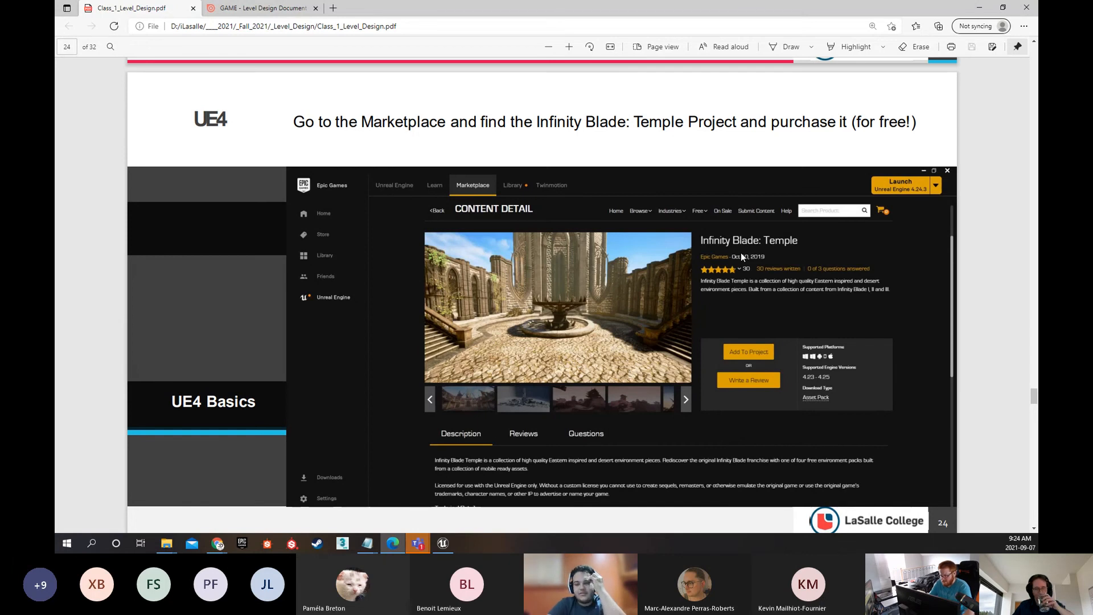
pyautogui.click(985, 6)
# Select the ThirdPersonCharacter in the arena, view it in the World Outliner, and return to its details
pyautogui.click(469, 244)
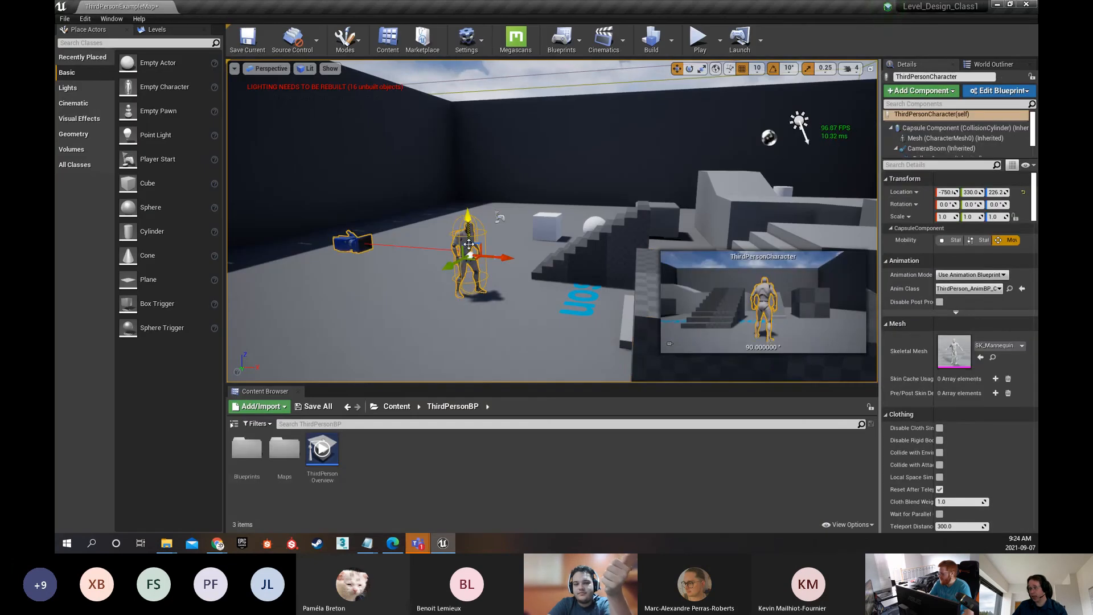
pyautogui.click(989, 64)
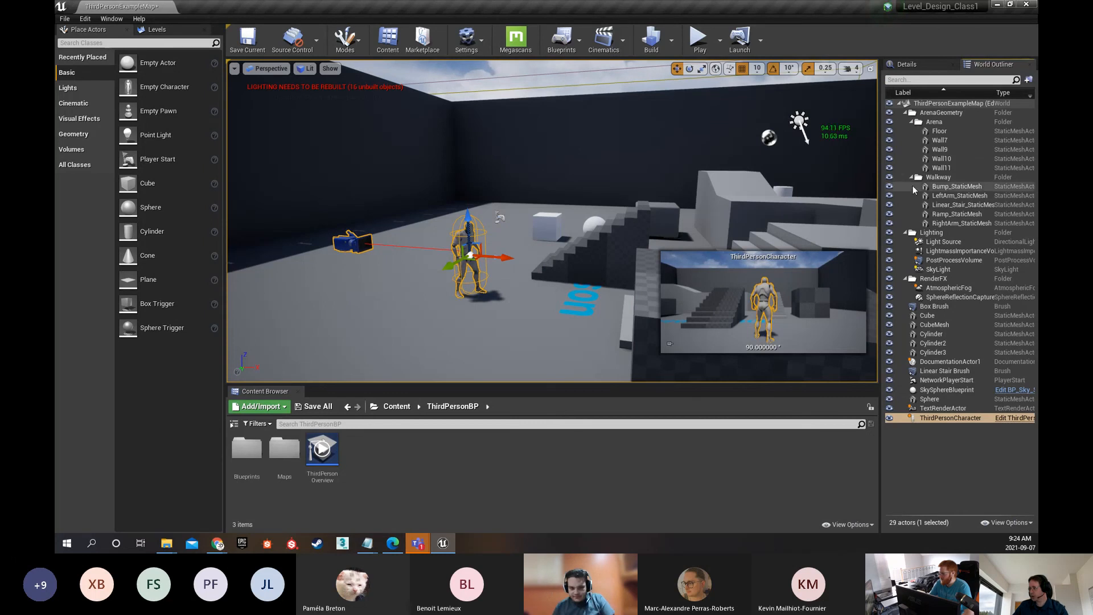
pyautogui.click(922, 68)
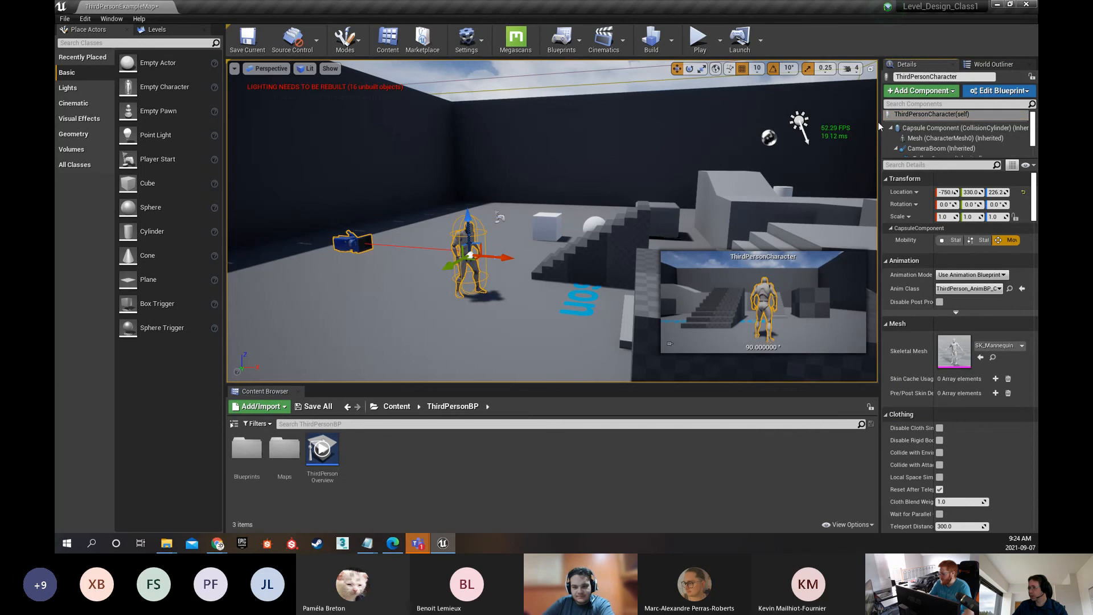
# Browse to the ThirdPersonCharacter asset, open its Blueprint, and select the character's mesh in the 3D preview
pyautogui.rightClick(466, 239)
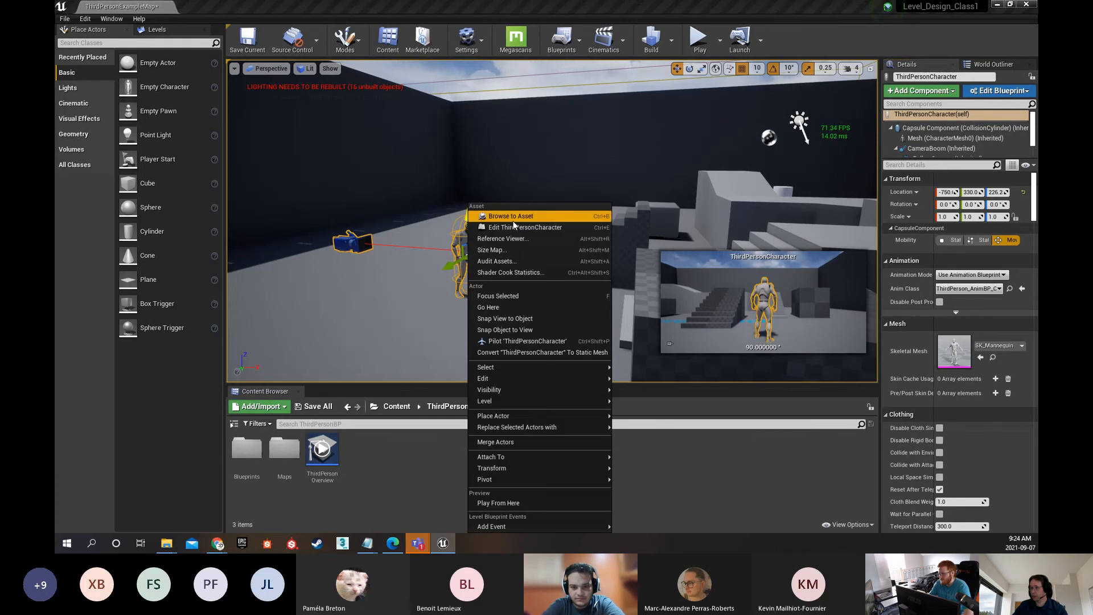
pyautogui.click(501, 225)
pyautogui.doubleClick(240, 454)
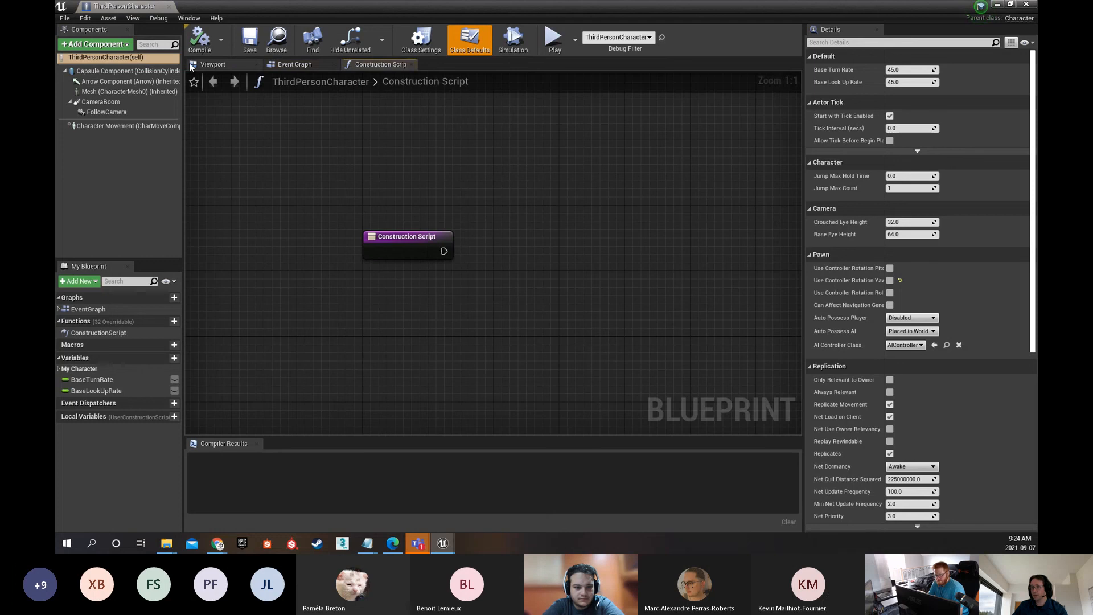
pyautogui.click(488, 263)
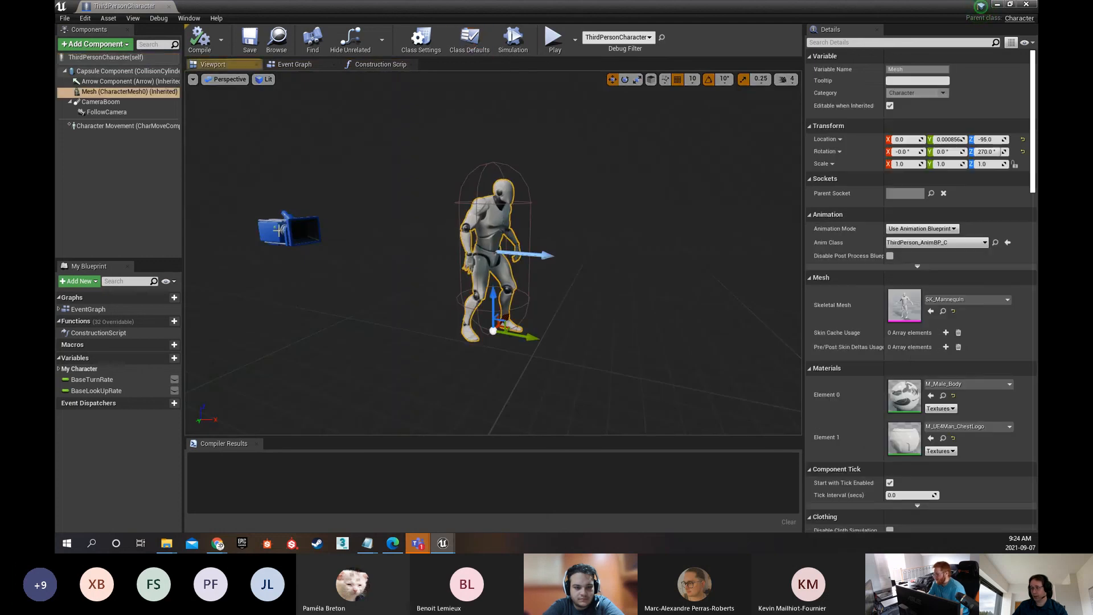
# Move the FollowCamera to location X 130, Y -60, Z 30, compile the Blueprint, and return to the level editor
pyautogui.click(298, 231)
pyautogui.moveTo(343, 258)
pyautogui.mouseDown(button='right')
pyautogui.moveTo(350, 265)
pyautogui.moveTo(308, 245)
pyautogui.moveTo(343, 258)
pyautogui.mouseUp(button='right')
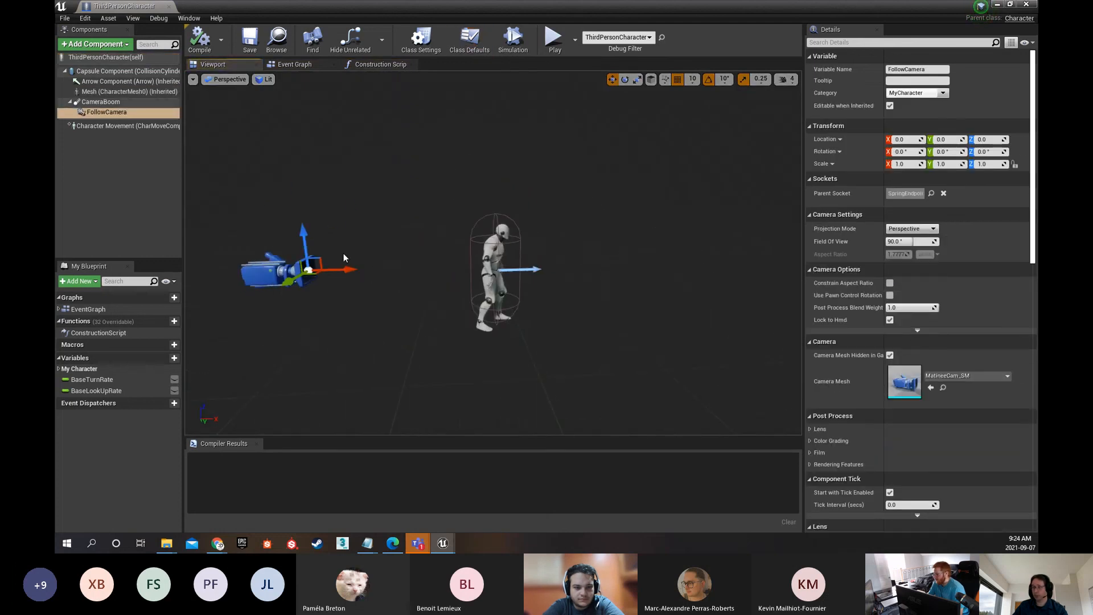
pyautogui.moveTo(339, 267); pyautogui.dragTo(422, 266)
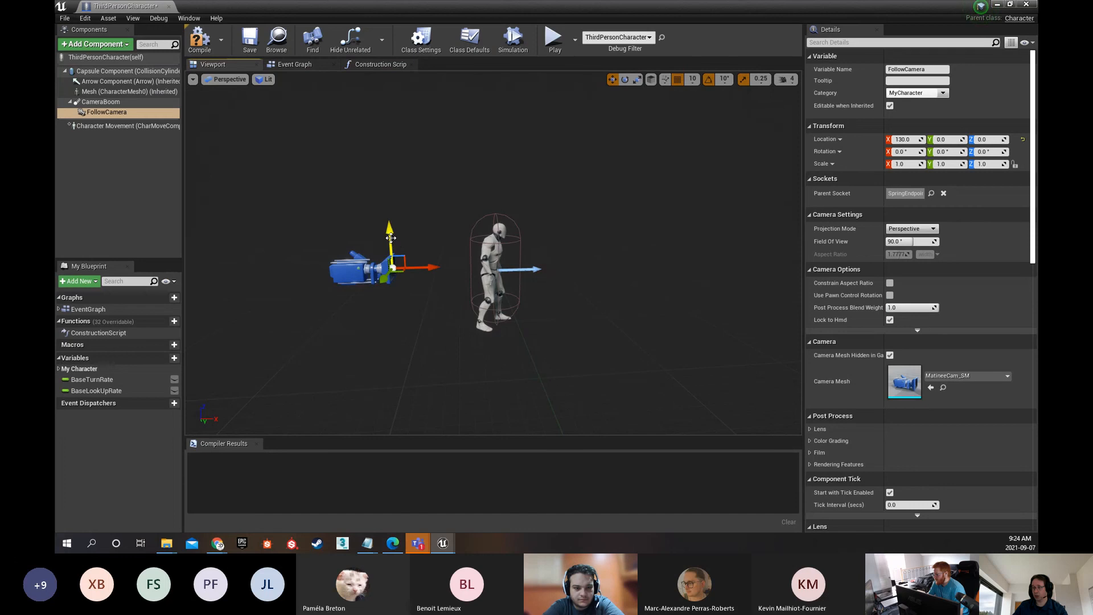
pyautogui.moveTo(391, 233); pyautogui.dragTo(391, 220)
pyautogui.moveTo(502, 290)
pyautogui.mouseDown(button='right')
pyautogui.moveTo(564, 292)
pyautogui.moveTo(502, 290)
pyautogui.mouseUp(button='right')
pyautogui.moveTo(450, 284); pyautogui.dragTo(416, 280)
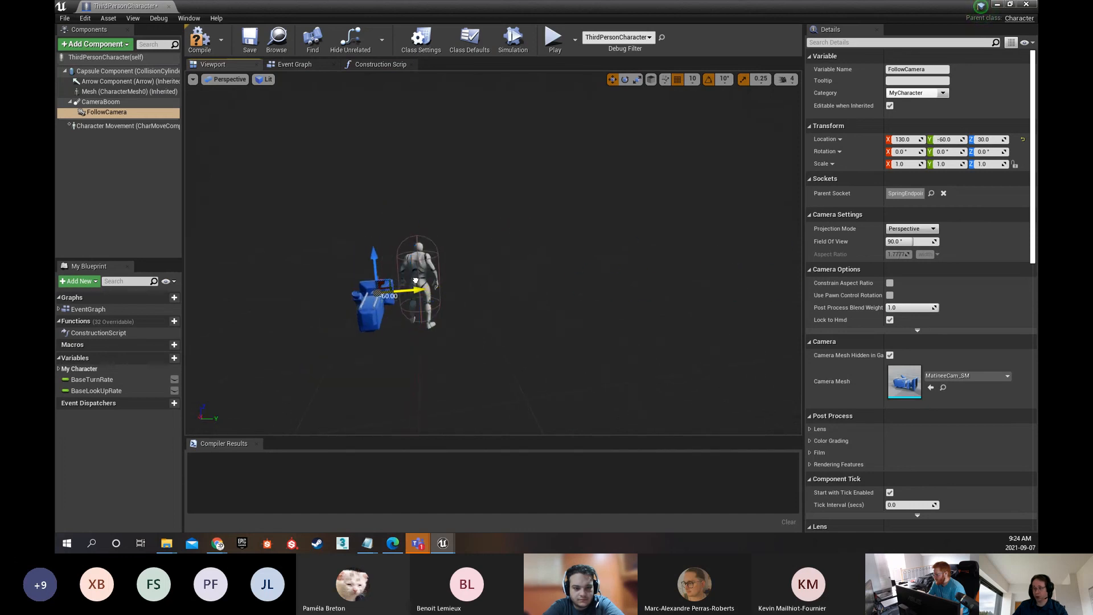
pyautogui.click(199, 39)
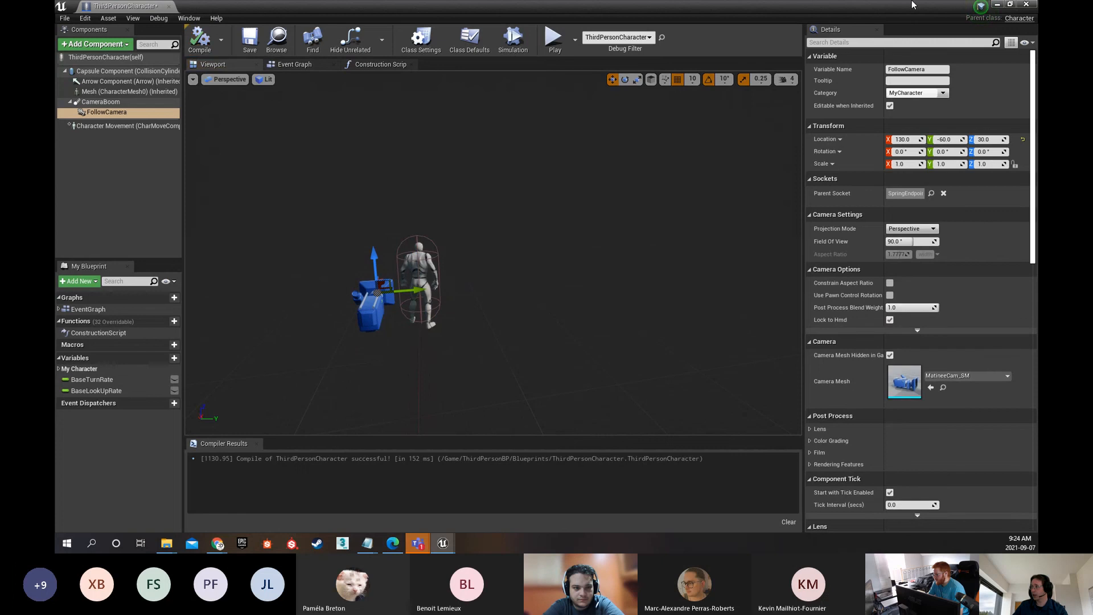
pyautogui.click(997, 5)
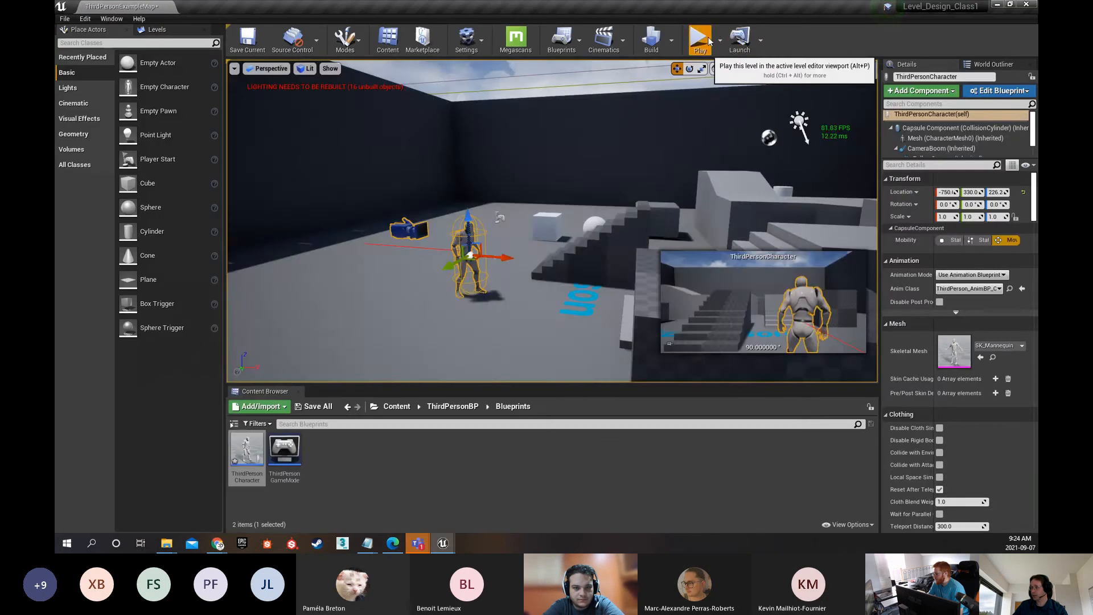
# Play test the level with the offset follow camera, running the character in several directions, and stop the session
pyautogui.click(701, 38)
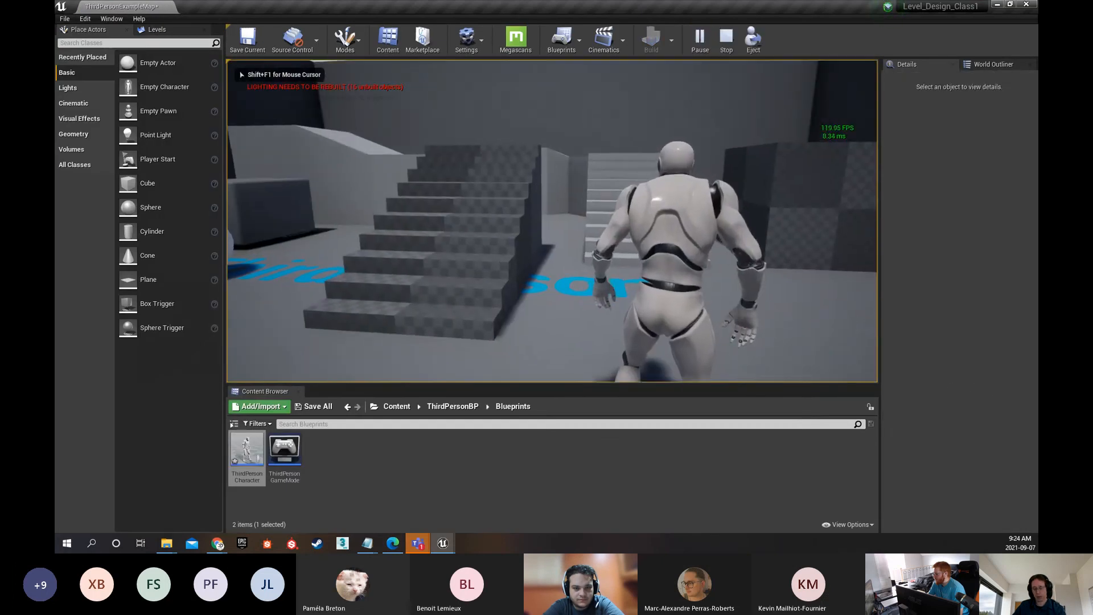
pyautogui.press('s')
pyautogui.press('w')
pyautogui.press('a')
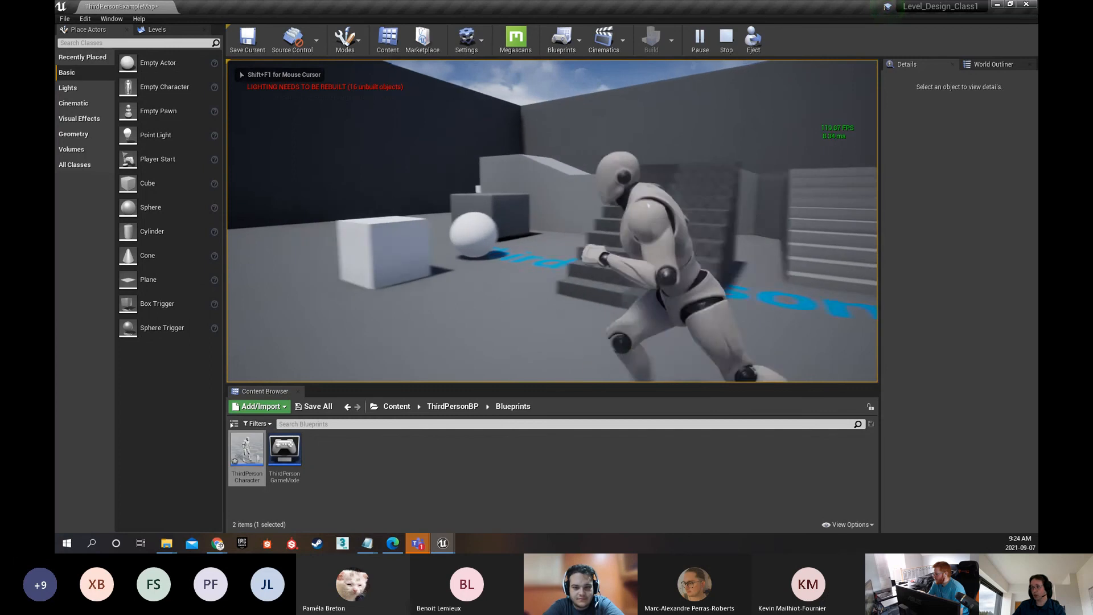
pyautogui.press('d')
pyautogui.press('s')
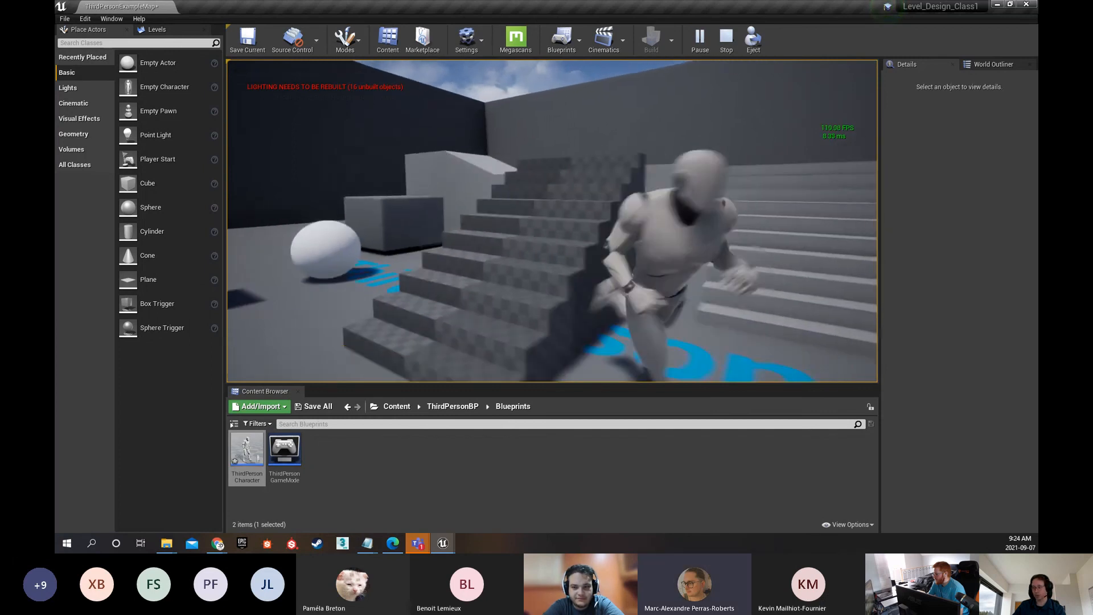
pyautogui.press('w')
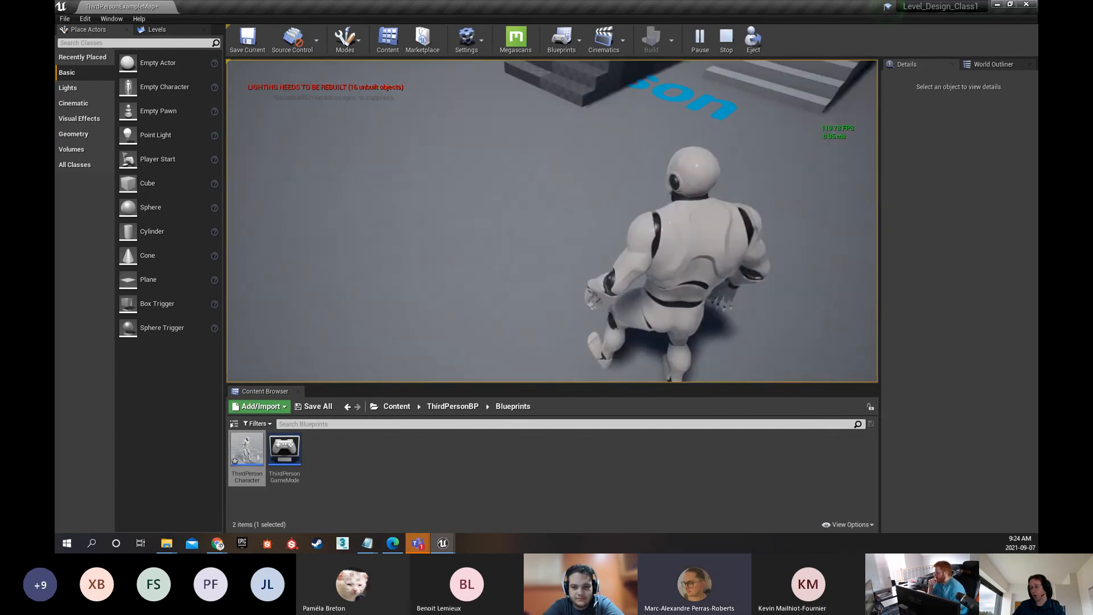
pyautogui.press('Escape')
# Reopen the ThirdPersonCharacter Blueprint, view the character and its follow camera in the 3D preview, and return to the level editor
pyautogui.doubleClick(247, 450)
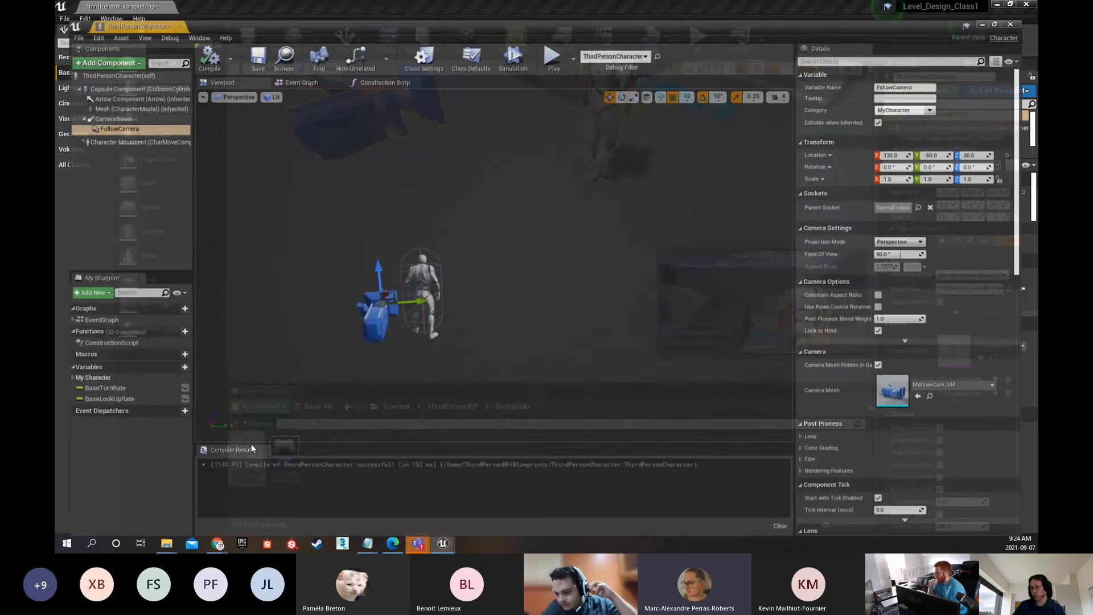
pyautogui.moveTo(433, 285); pyautogui.dragTo(467, 256, button='right')
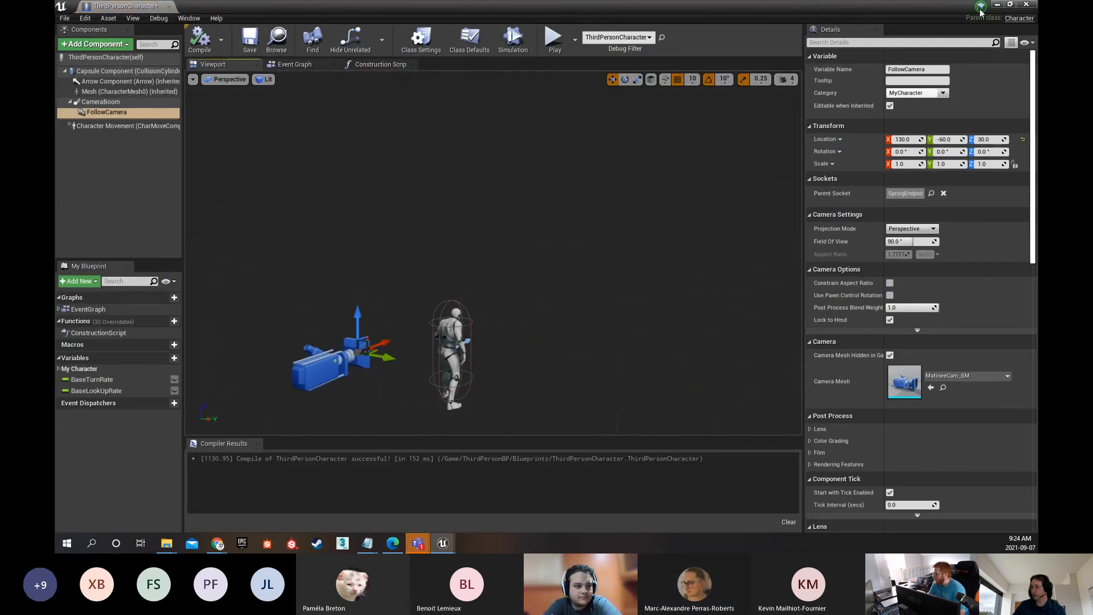
pyautogui.click(999, 5)
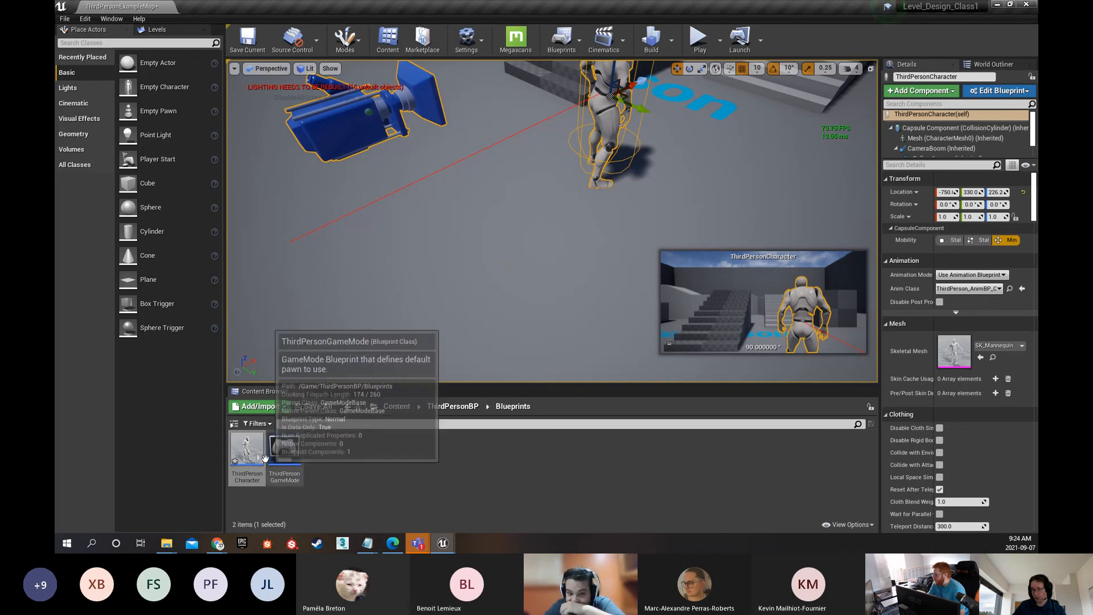
# Browse to the ThirdPersonCharacter's asset from the character in the level and open its Blueprint
pyautogui.moveTo(433, 267); pyautogui.dragTo(473, 225, button='right')
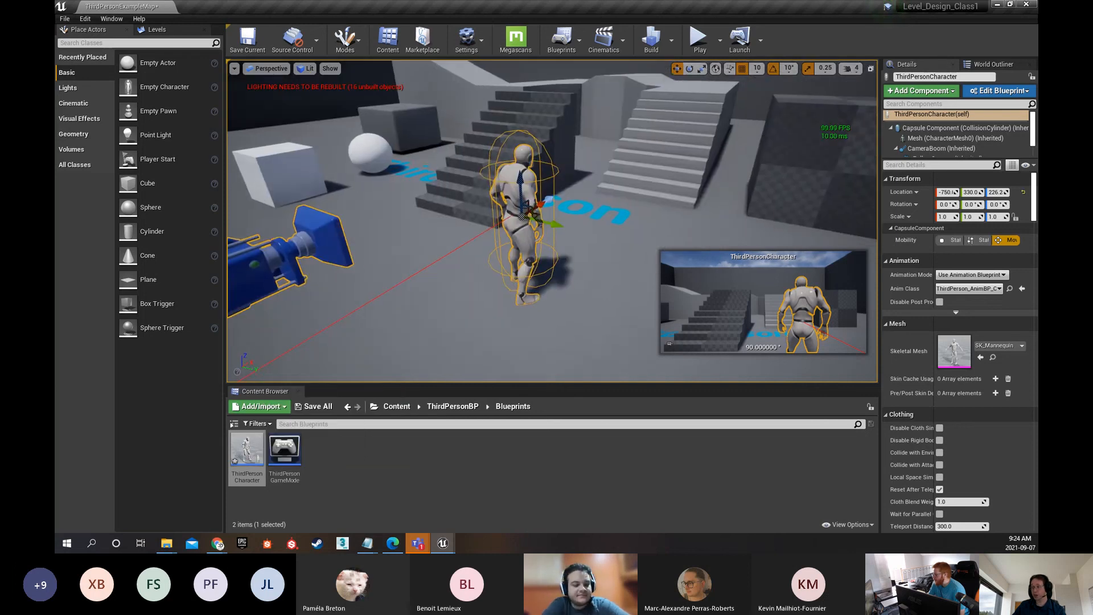
pyautogui.rightClick(521, 183)
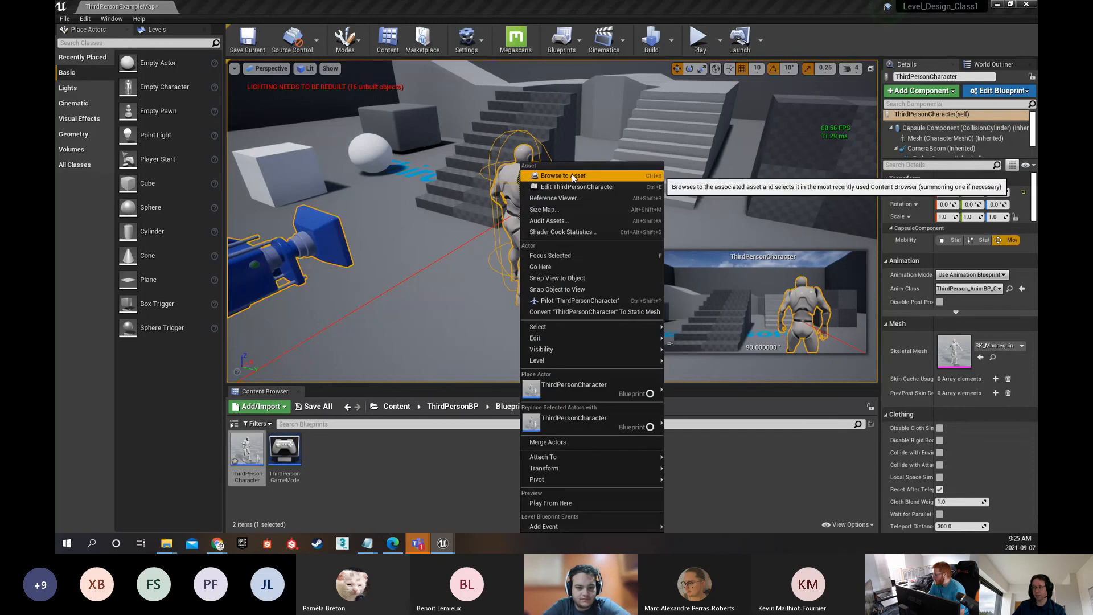
pyautogui.click(555, 175)
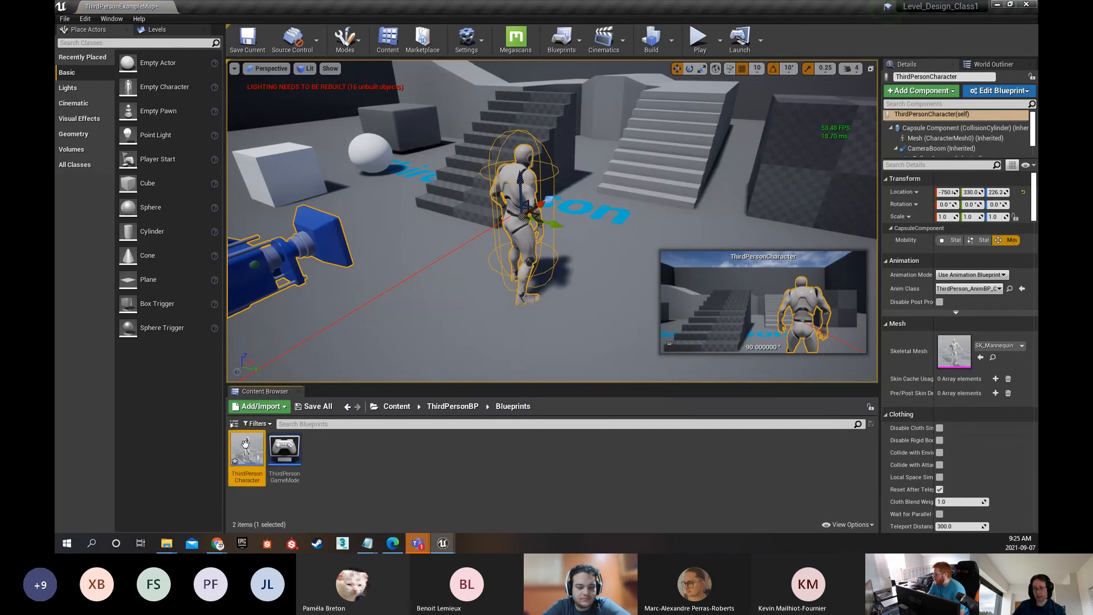
pyautogui.moveTo(247, 450)
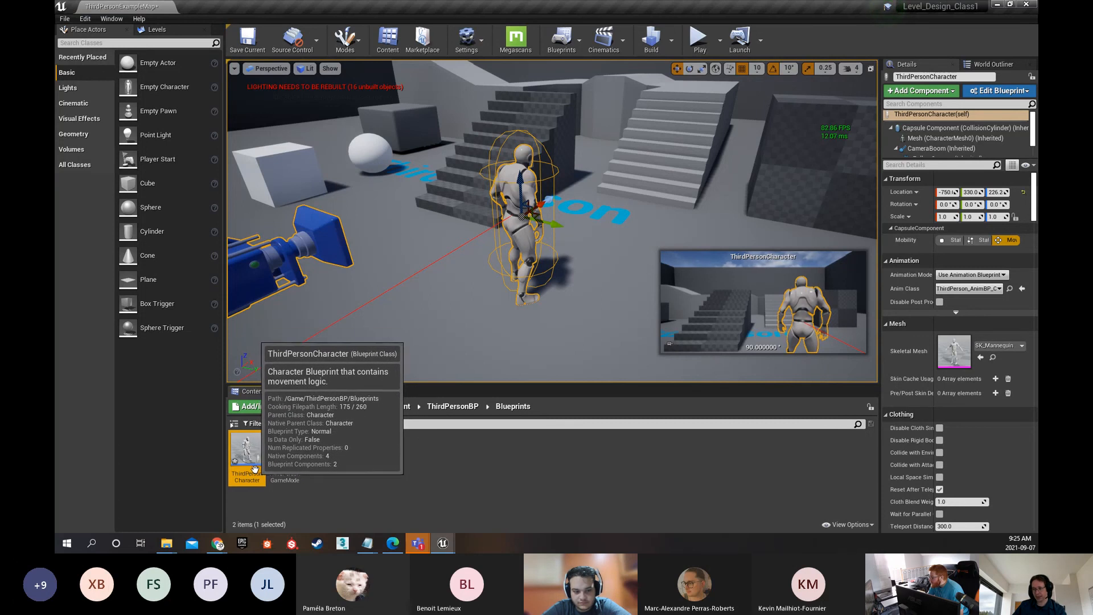
pyautogui.doubleClick(255, 456)
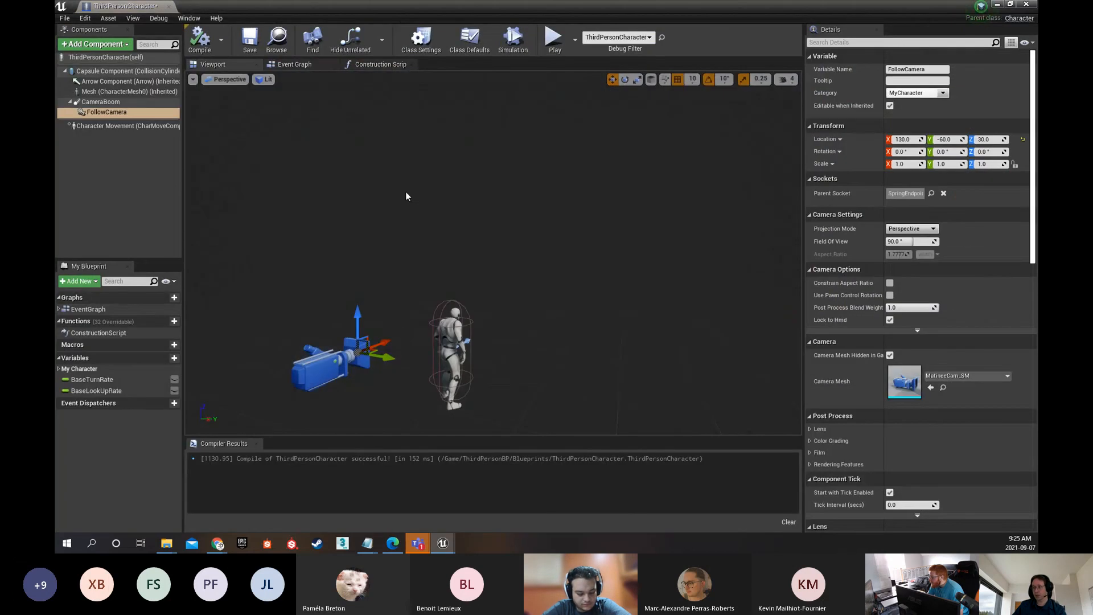
# Look through the Blueprint's Construction Script and Event Graph, ending at the Mouse input node group
pyautogui.click(294, 64)
pyautogui.click(383, 65)
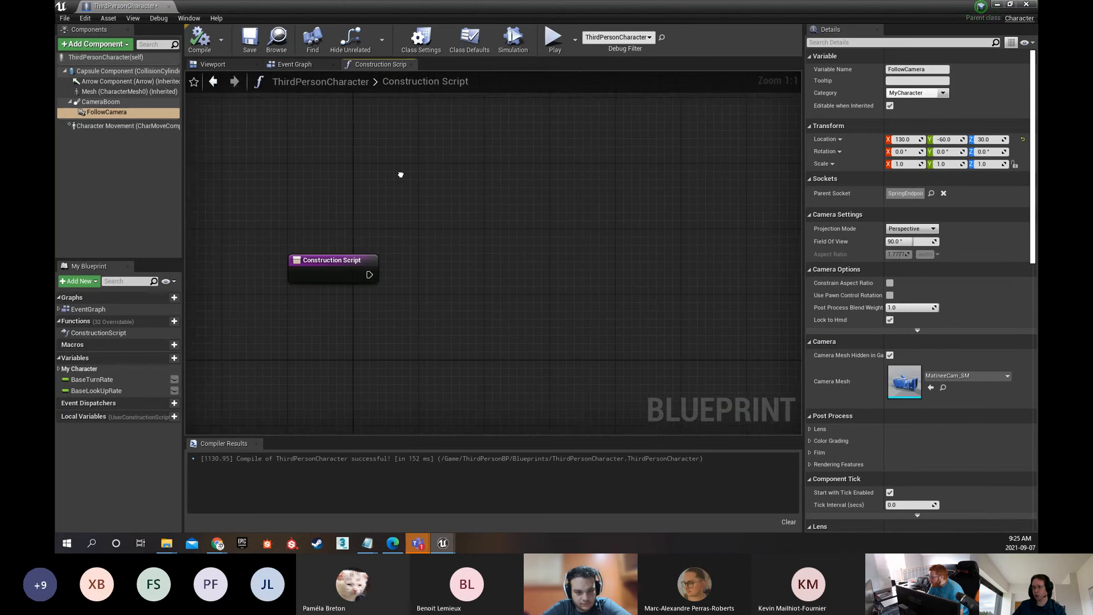
pyautogui.click(306, 66)
pyautogui.scroll(-5, 429, 263)
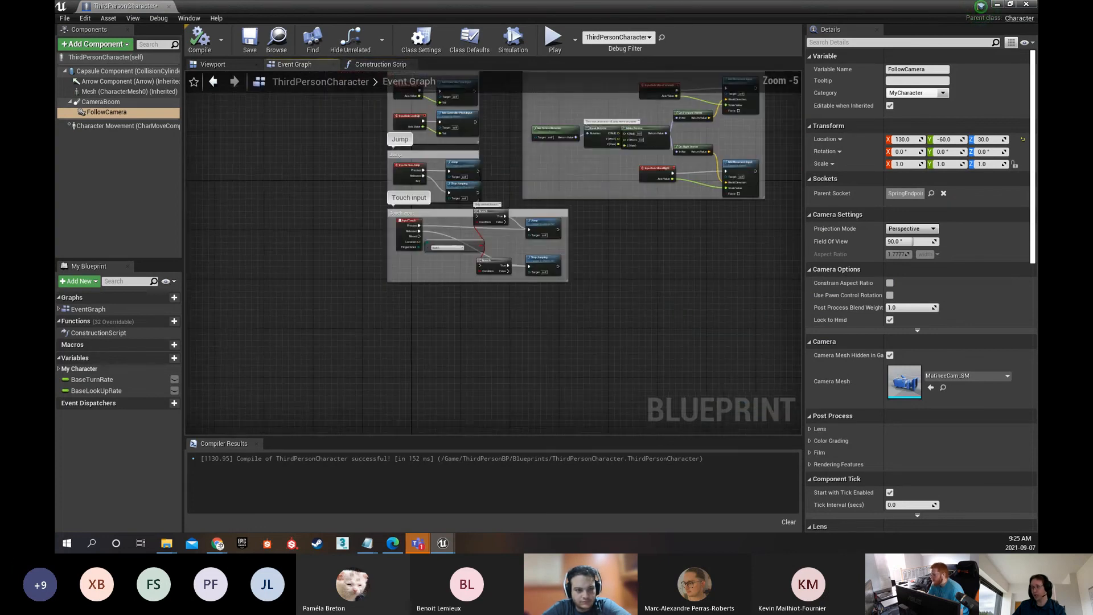
pyautogui.moveTo(428, 263); pyautogui.dragTo(520, 298, button='right')
pyautogui.scroll(2, 416, 271)
pyautogui.scroll(1, 416, 270)
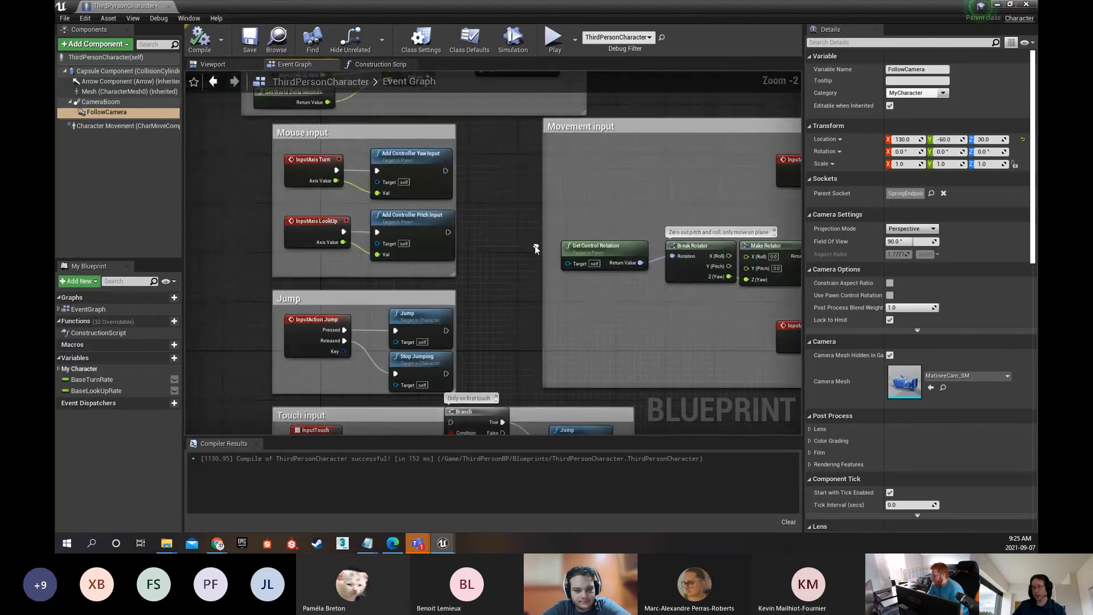
# Inspect the InputAxis Turn, Add Controller Yaw Input, and Add Controller Pitch Input nodes in the Mouse input group
pyautogui.click(311, 166)
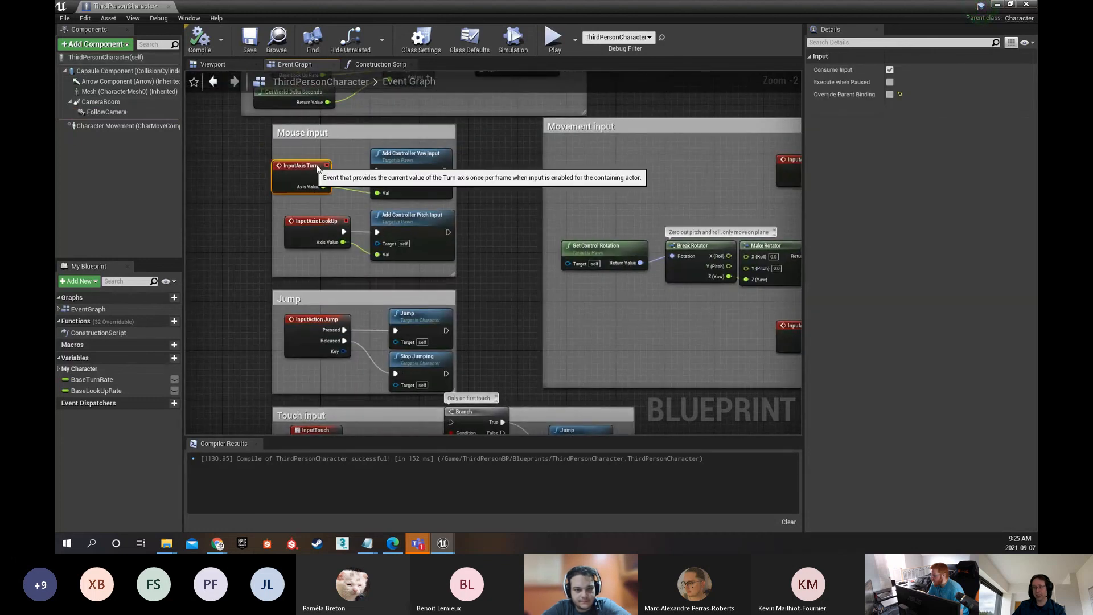
pyautogui.moveTo(317, 166); pyautogui.dragTo(318, 154)
pyautogui.click(392, 157)
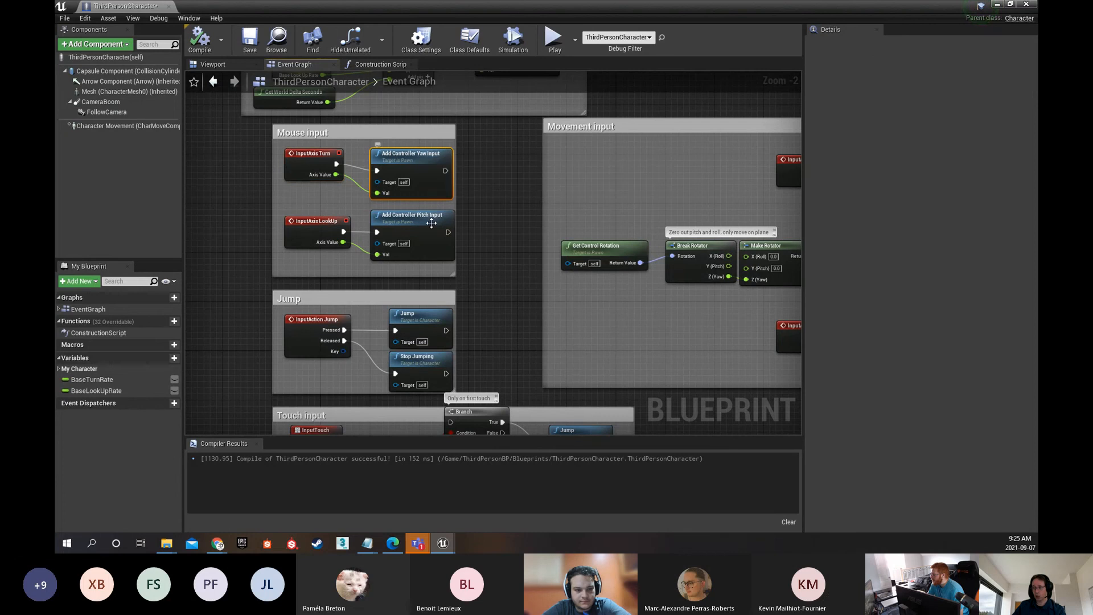
pyautogui.click(407, 217)
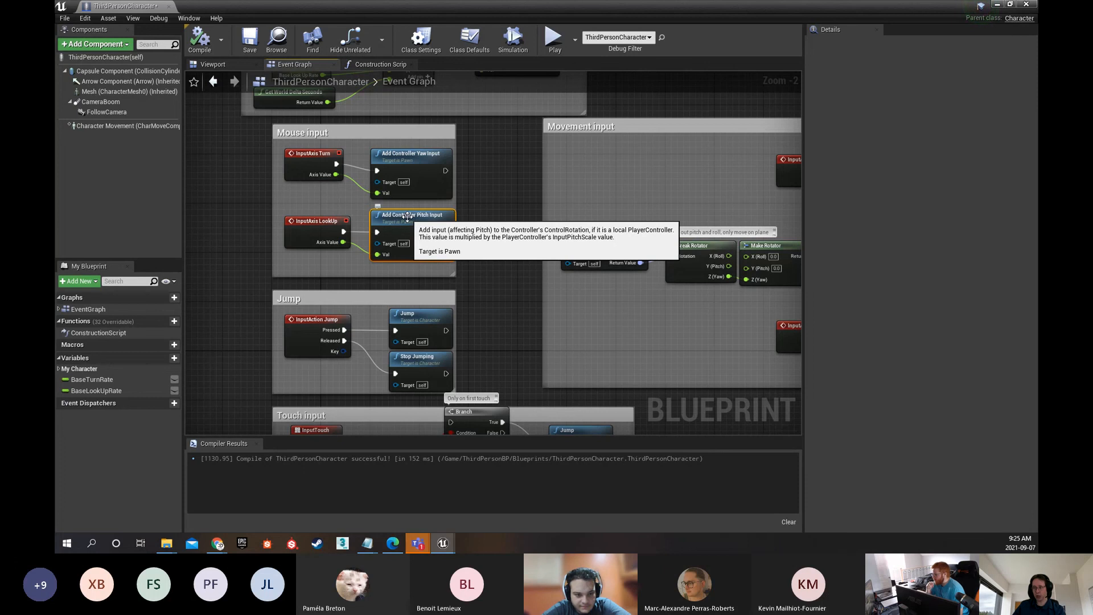
pyautogui.moveTo(311, 153)
pyautogui.mouseDown()
pyautogui.moveTo(292, 153)
pyautogui.moveTo(329, 141)
pyautogui.moveTo(303, 165)
pyautogui.moveTo(298, 156)
pyautogui.mouseUp()
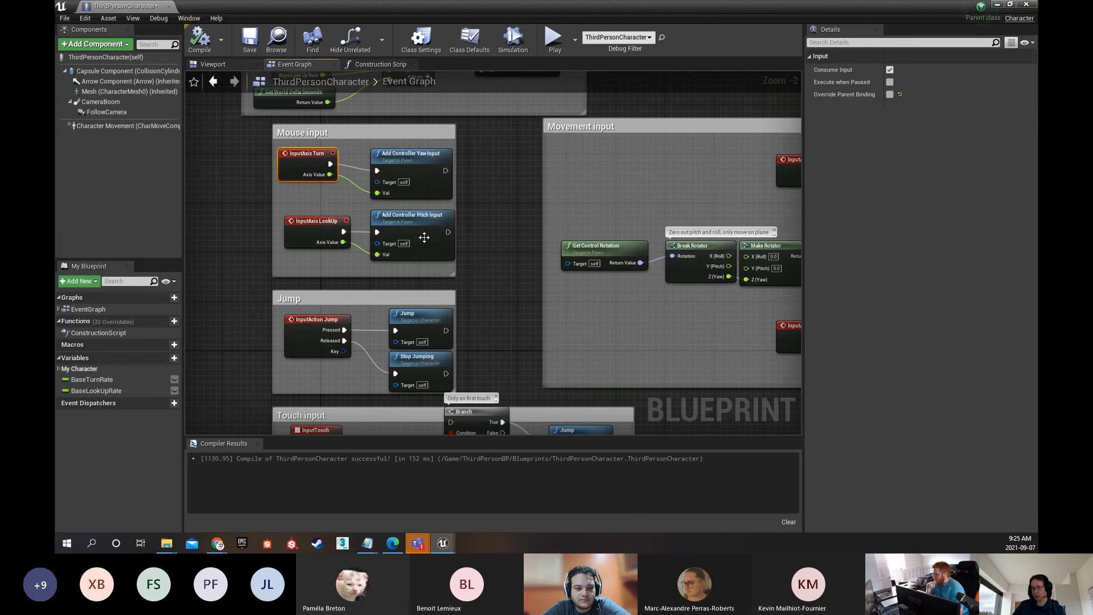
# Examine the Event Graph's input groups and inspect the Jump and Stop Jumping nodes in the Jump group
pyautogui.moveTo(347, 147); pyautogui.dragTo(335, 312, button='right')
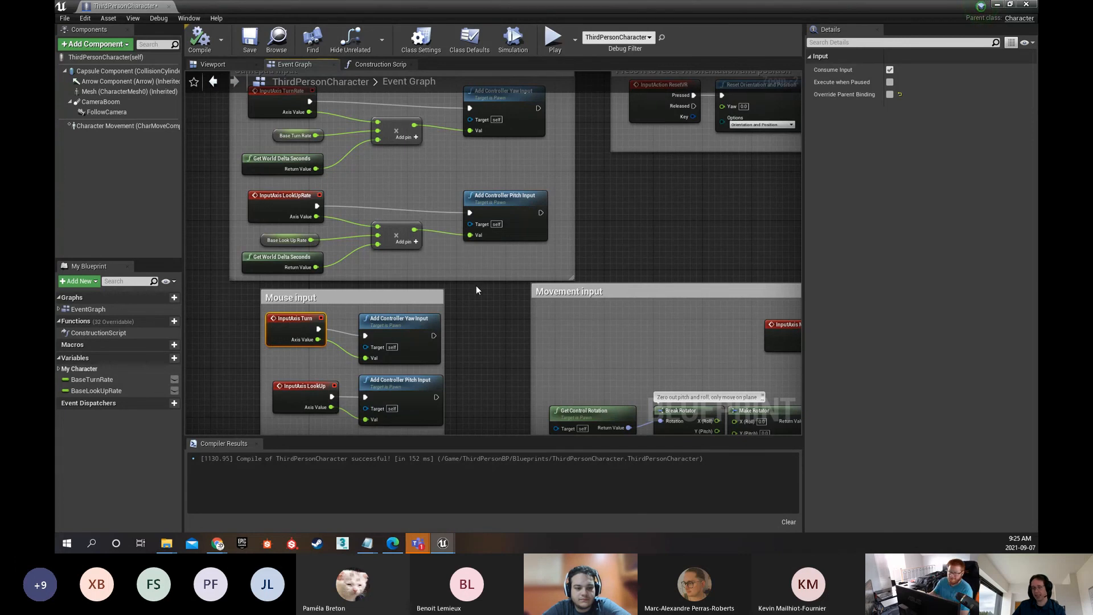
pyautogui.moveTo(476, 287); pyautogui.dragTo(514, 241, button='right')
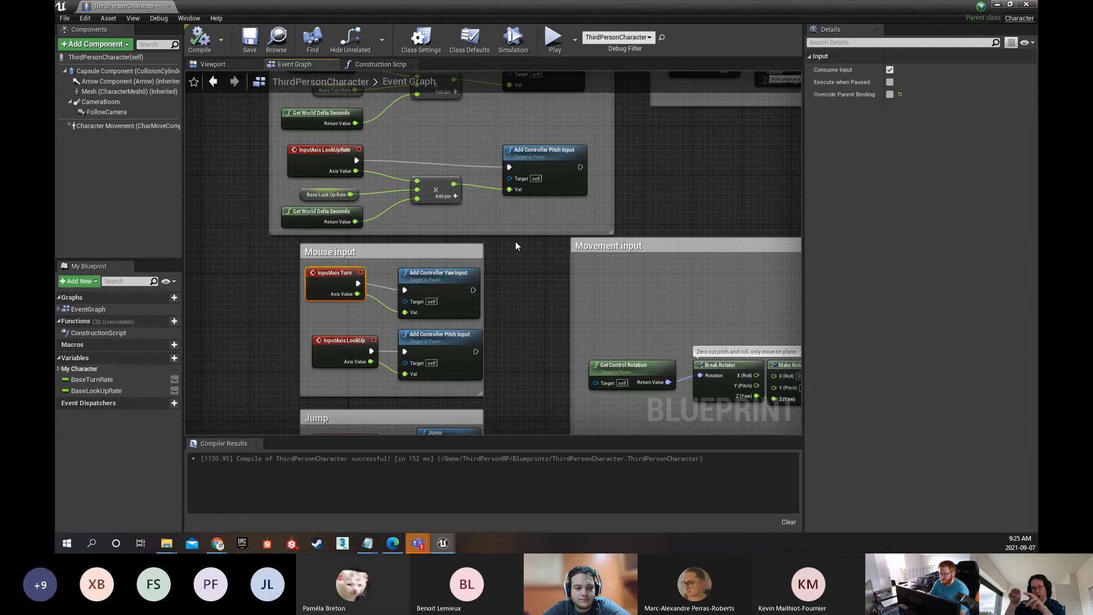
pyautogui.moveTo(515, 302); pyautogui.dragTo(525, 166, button='right')
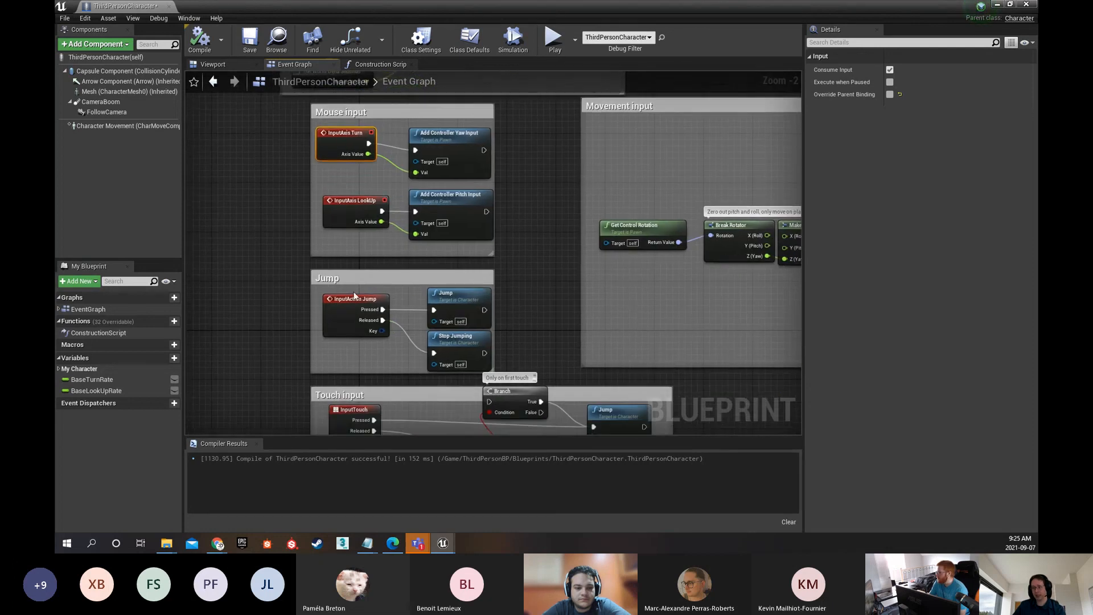
pyautogui.moveTo(391, 274); pyautogui.dragTo(371, 159, button='right')
pyautogui.click(439, 182)
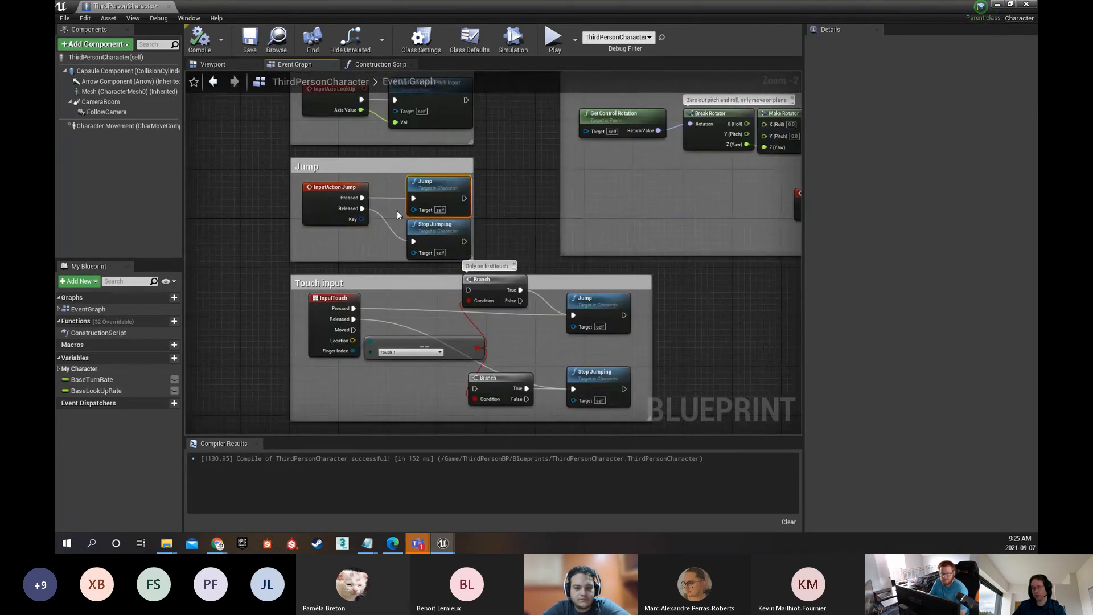
pyautogui.scroll(2, 318, 198)
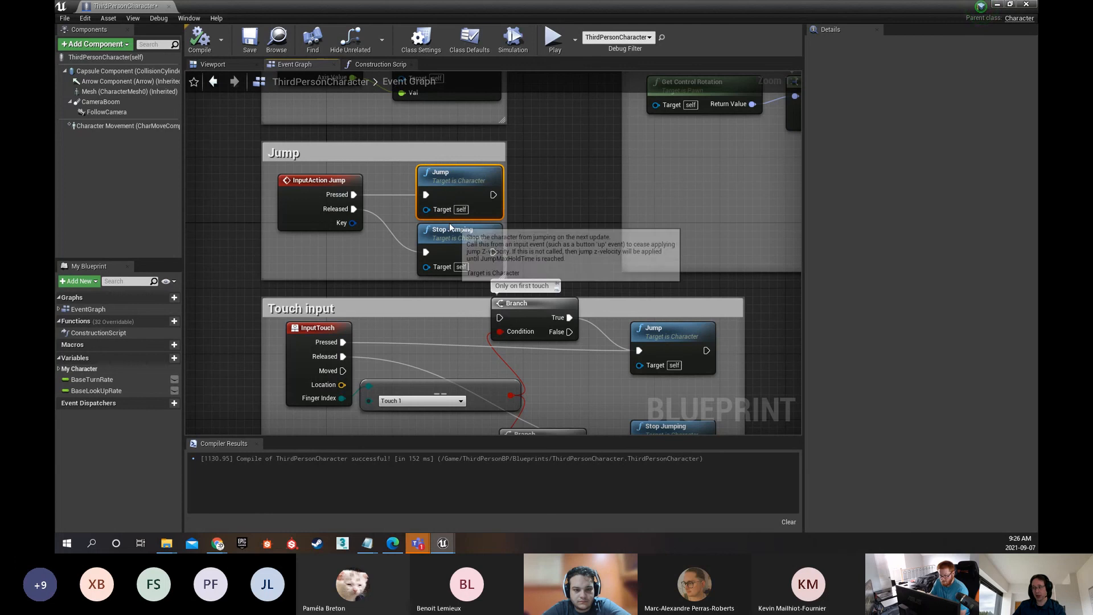
pyautogui.scroll(-3, 420, 241)
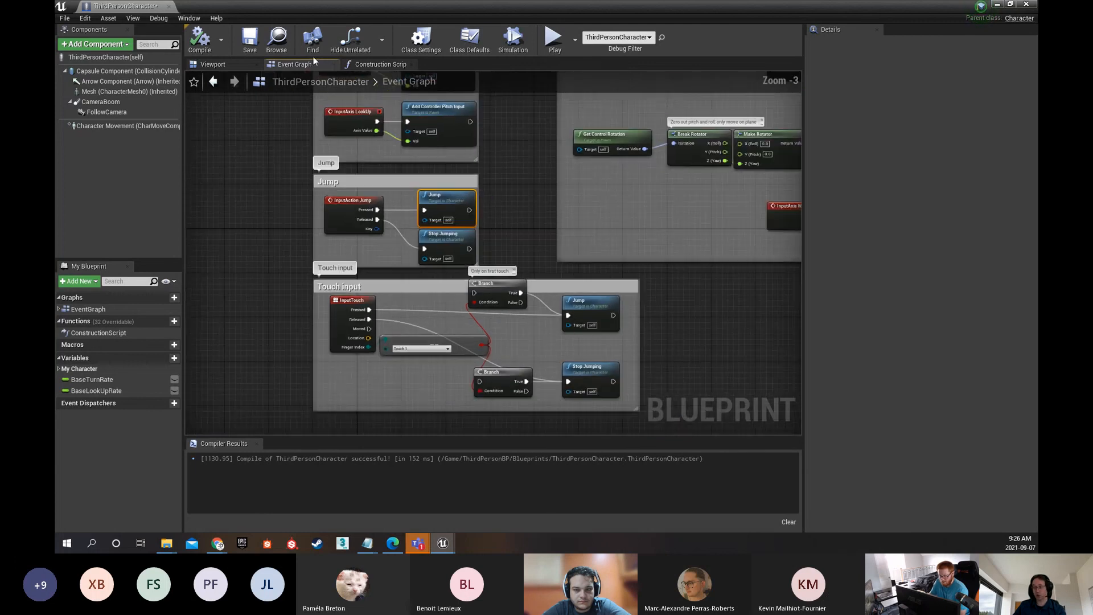
# Return to the Blueprint's 3D preview and select the character's mesh, viewing it from the side
pyautogui.click(213, 64)
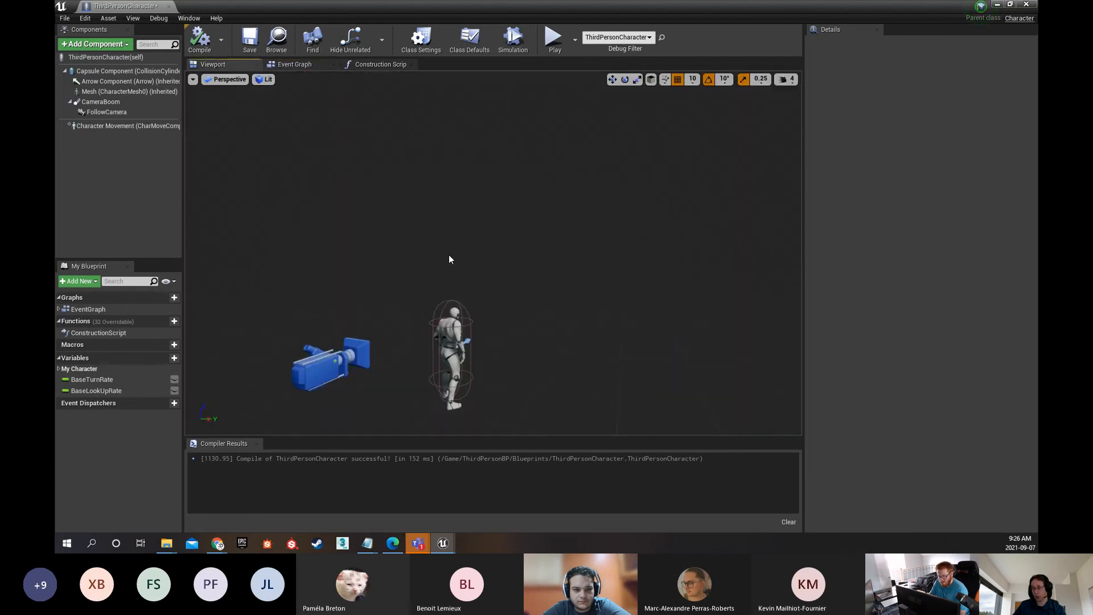
pyautogui.moveTo(449, 260); pyautogui.dragTo(484, 294, button='right')
pyautogui.click(343, 267)
pyautogui.moveTo(343, 266); pyautogui.dragTo(245, 274, button='right')
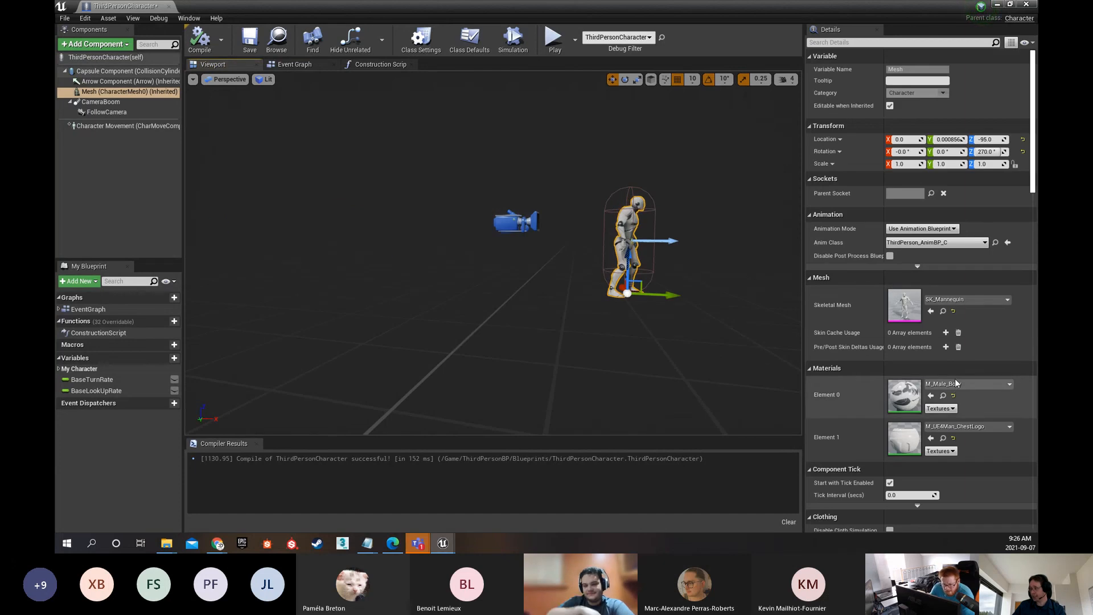
# Try scaling the character mesh to 1.1725 along X and 1.3925 along Z, undoing each change
pyautogui.scroll(-2, 957, 383)
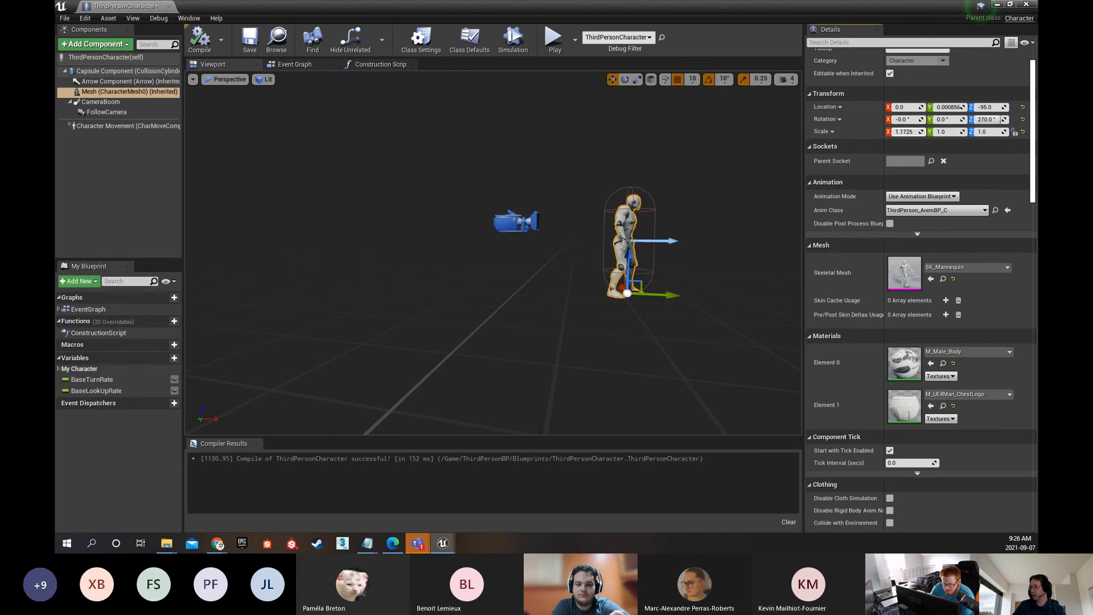
pyautogui.hotkey('ctrl', 'z')
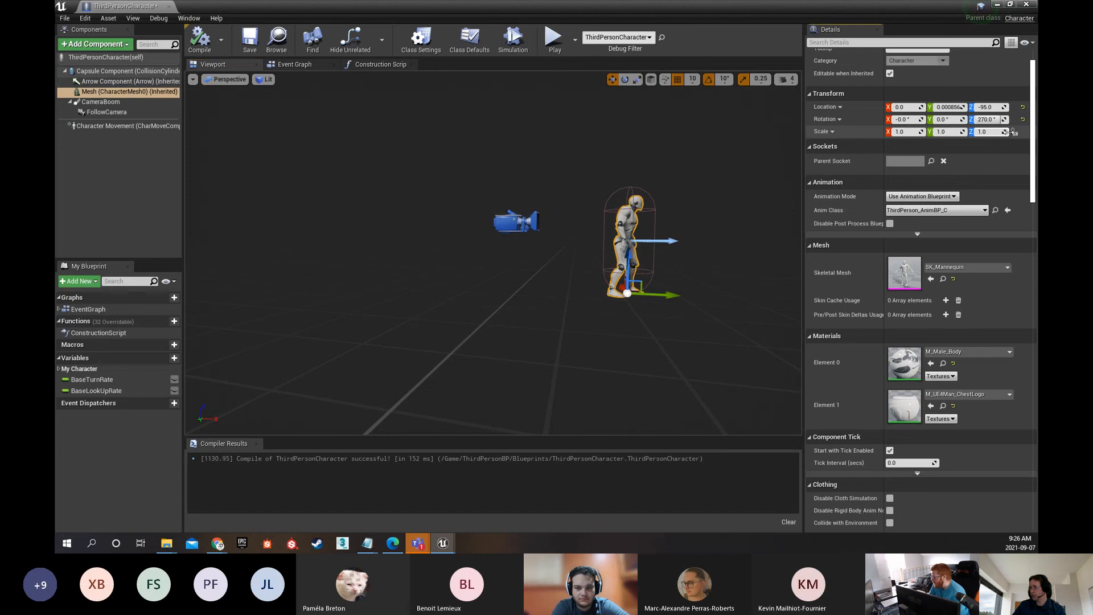
pyautogui.moveTo(988, 131); pyautogui.dragTo(968, 132)
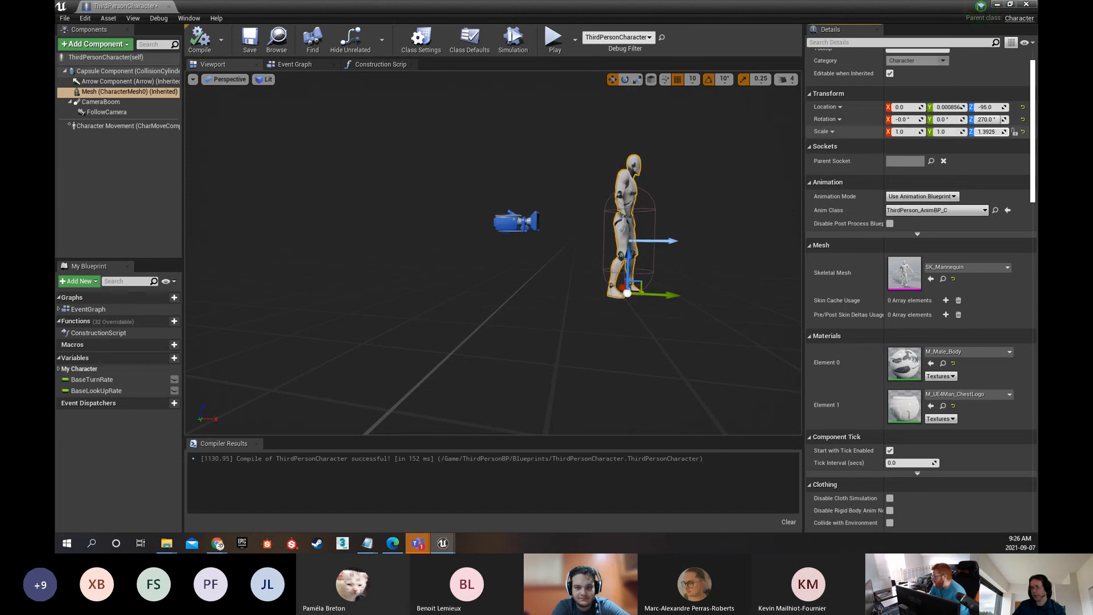
pyautogui.hotkey('ctrl', 'z')
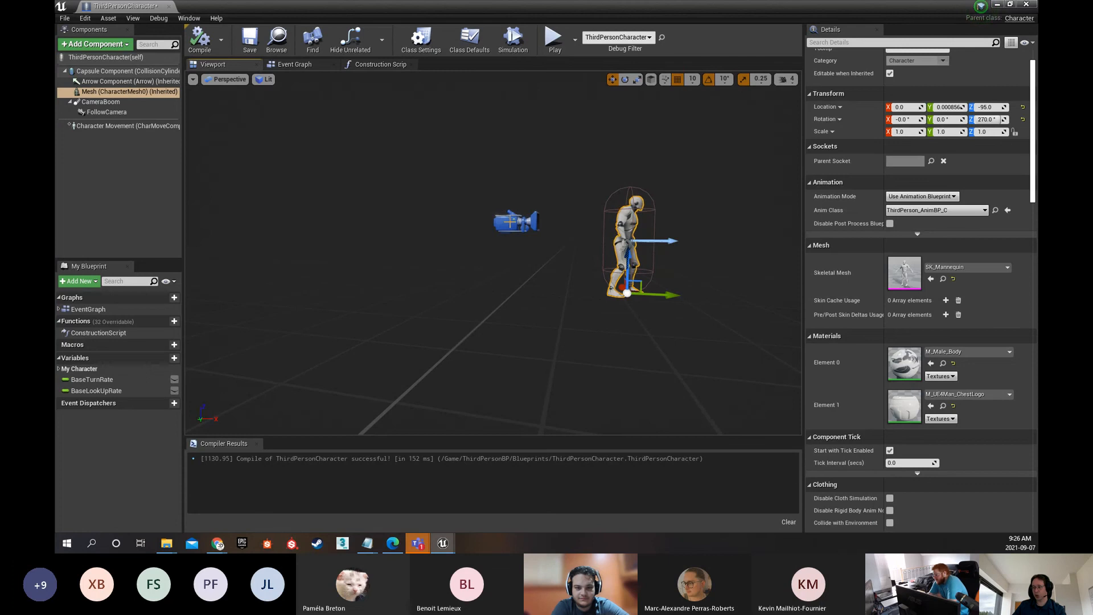
# Move the FollowCamera farther behind the character and place the Blueprint window beside the level's camera preview
pyautogui.click(516, 222)
pyautogui.moveTo(566, 219); pyautogui.dragTo(495, 221)
pyautogui.moveTo(634, 9); pyautogui.dragTo(303, 23)
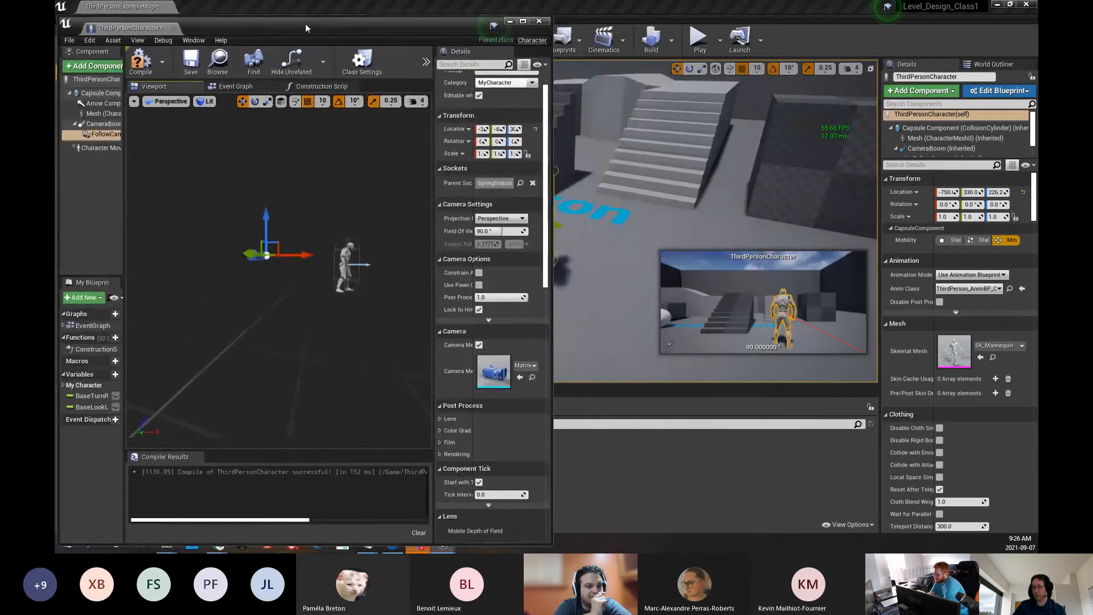
# Raise the FollowCamera, pull it farther back, adjust its rotation toward the character, and compile the Blueprint
pyautogui.moveTo(285, 253); pyautogui.dragTo(280, 192)
pyautogui.moveTo(317, 224); pyautogui.dragTo(204, 192)
pyautogui.press('e')
pyautogui.press('w')
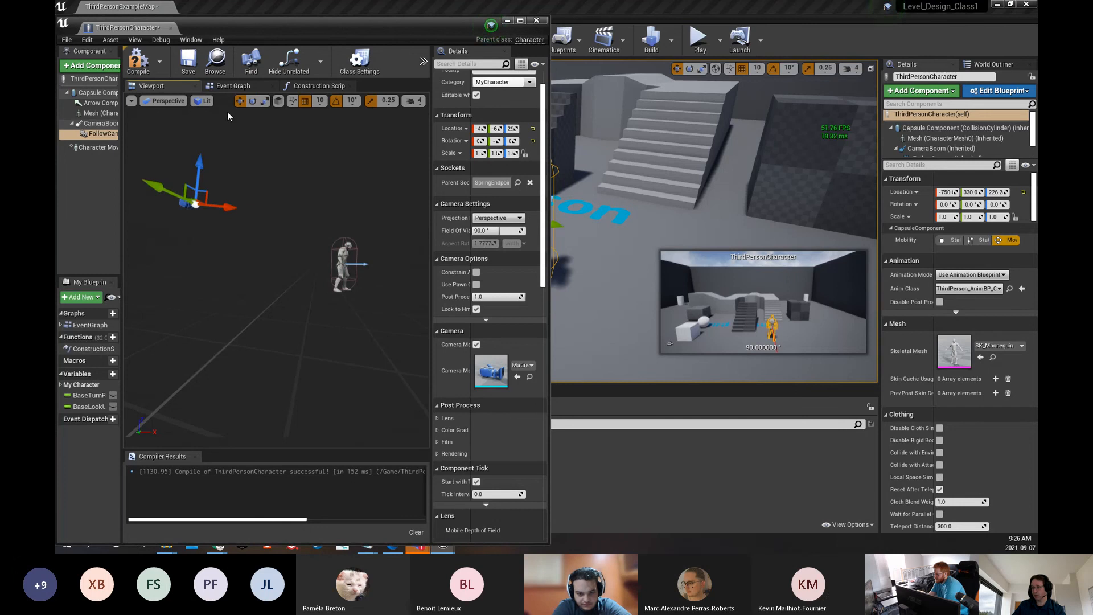
pyautogui.click(137, 59)
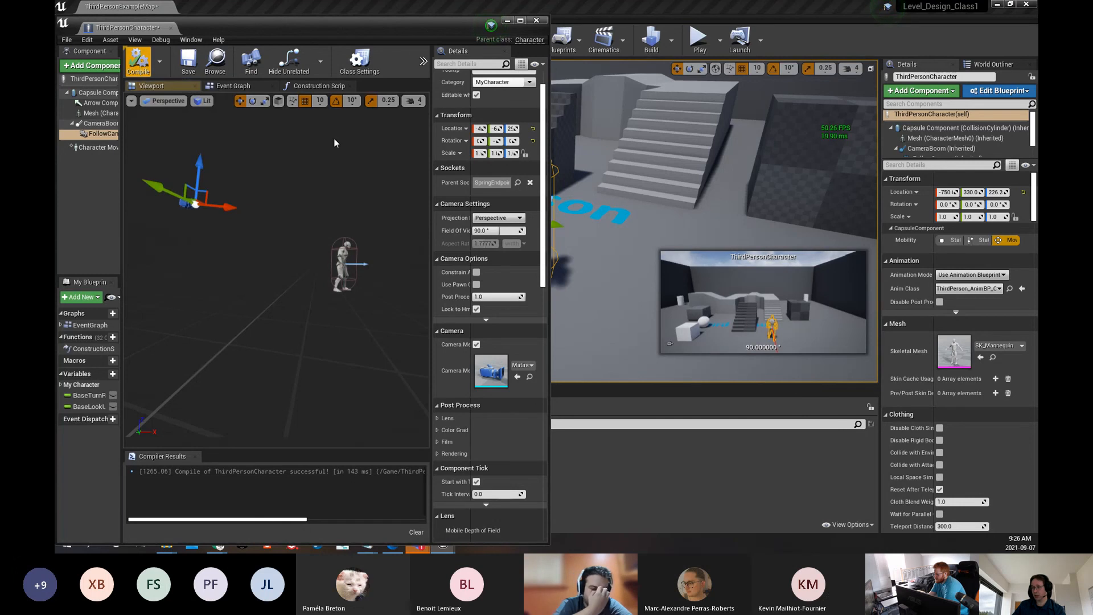
# Play test the level with the raised follow camera, running and jumping around the ramps, and end the session
pyautogui.click(700, 39)
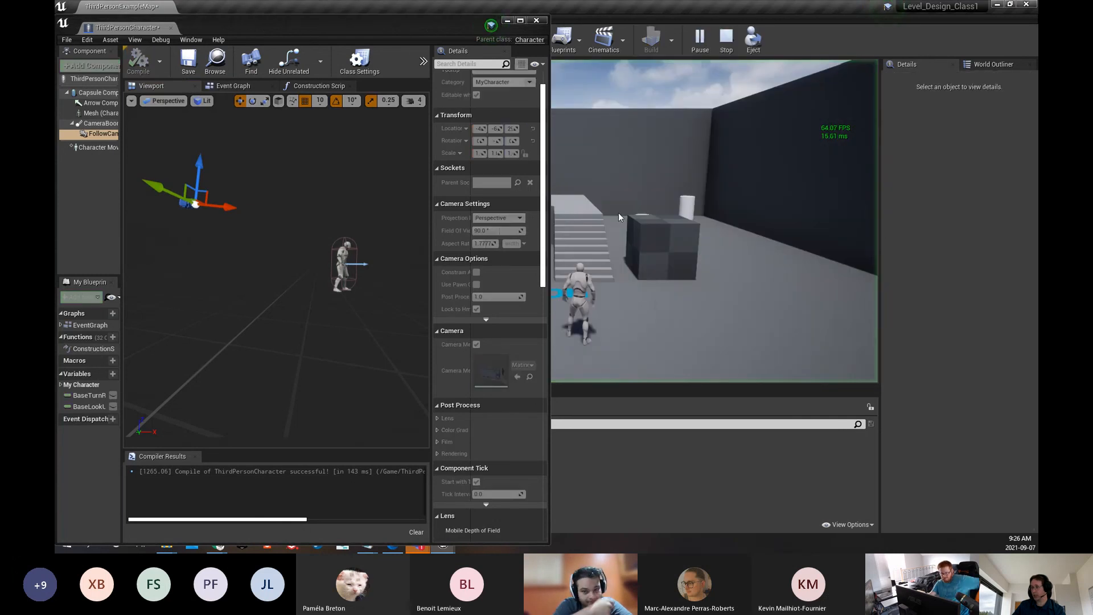
pyautogui.click(508, 21)
pyautogui.press('w')
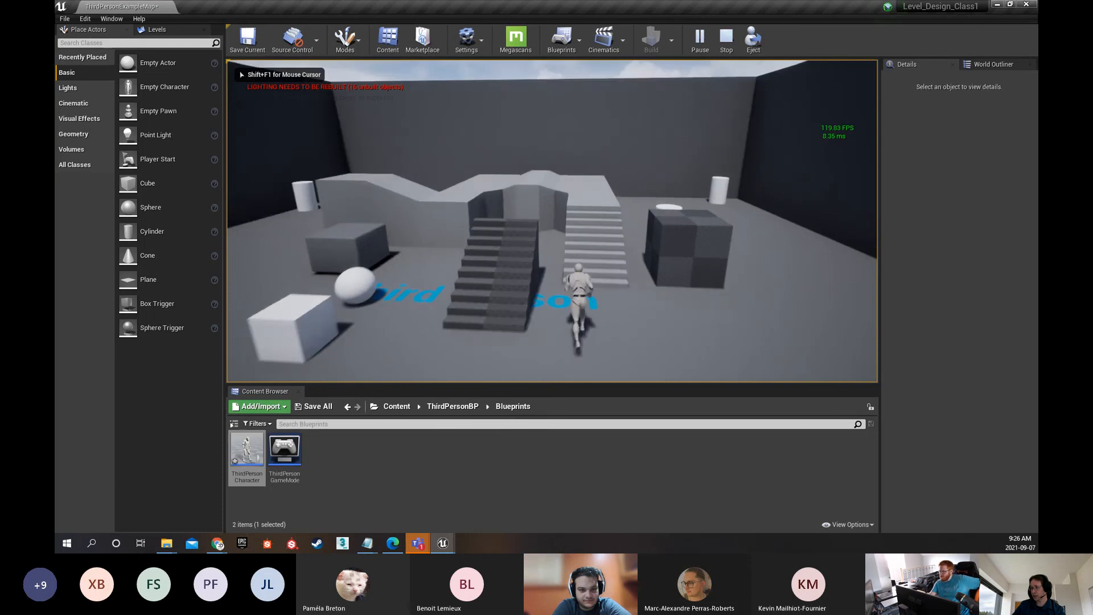
pyautogui.press('w')
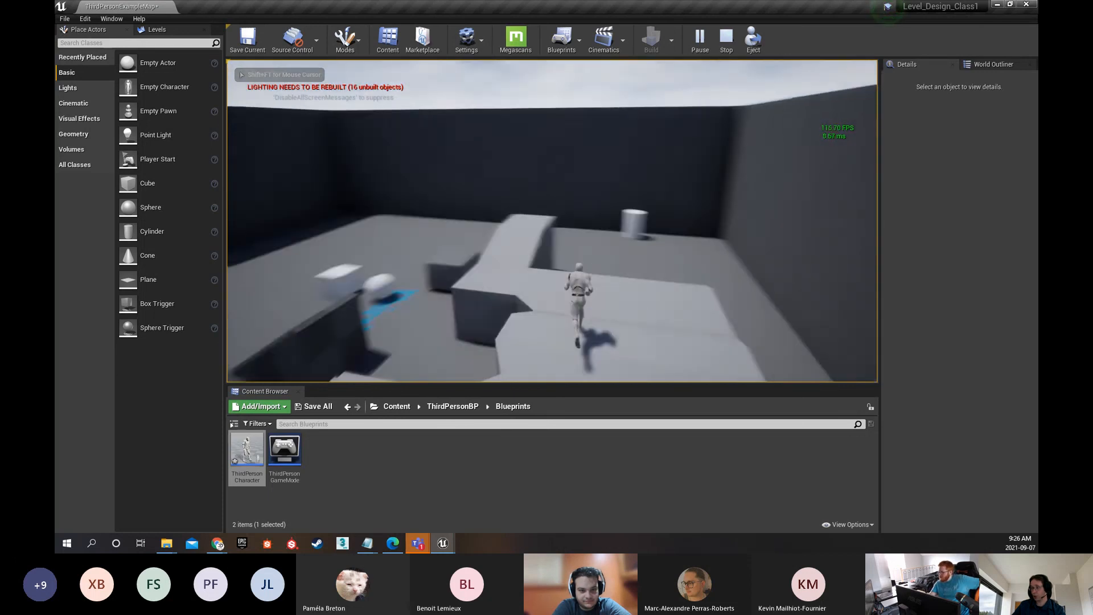
pyautogui.press('w')
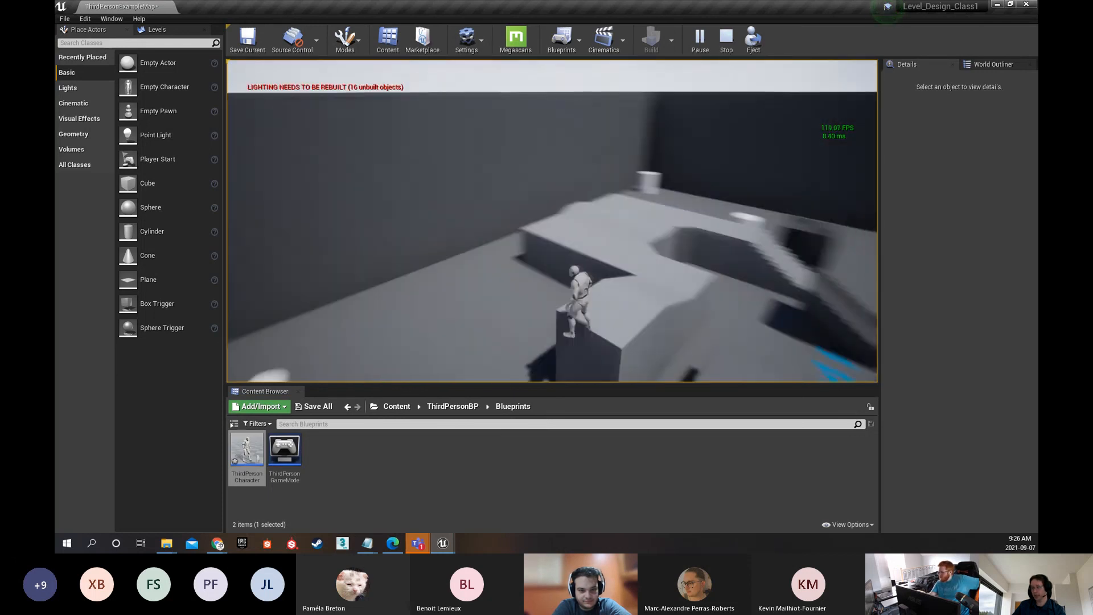
pyautogui.press('w')
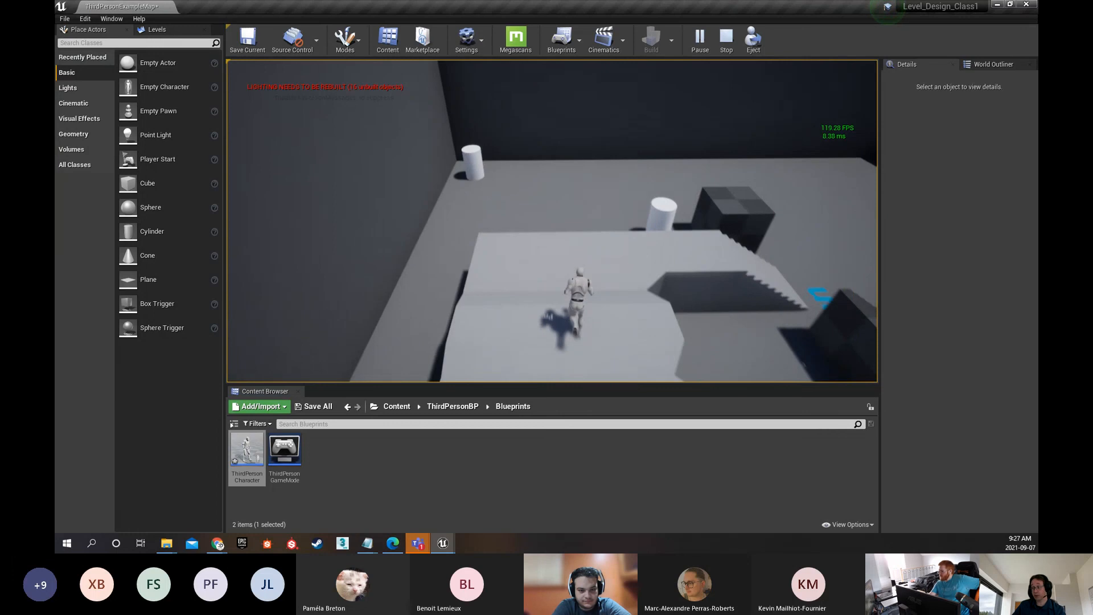
pyautogui.press('w')
pyautogui.press('space')
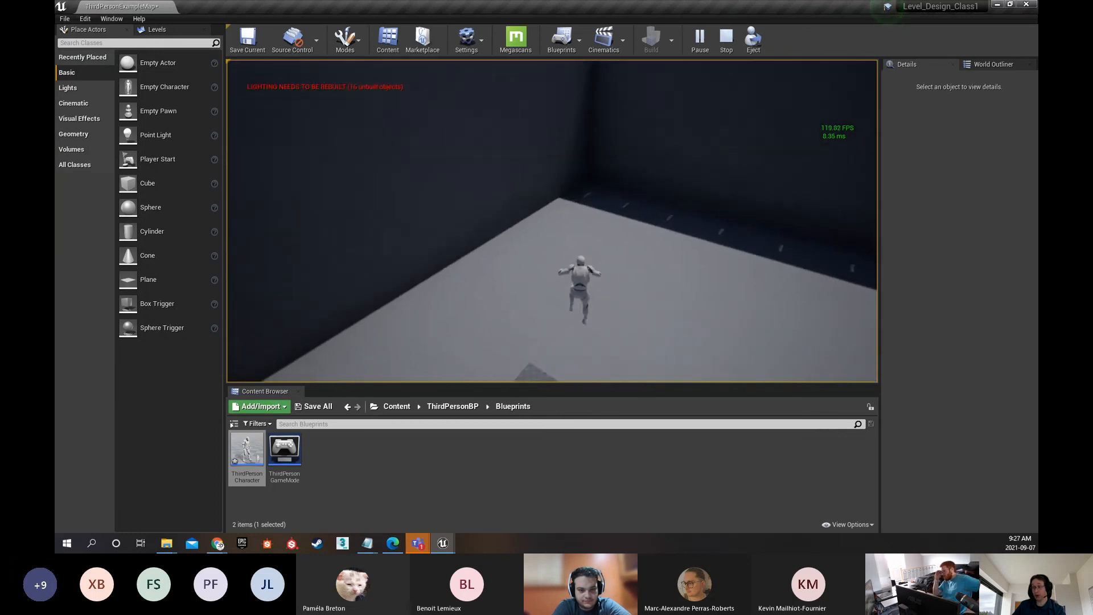
pyautogui.press('w')
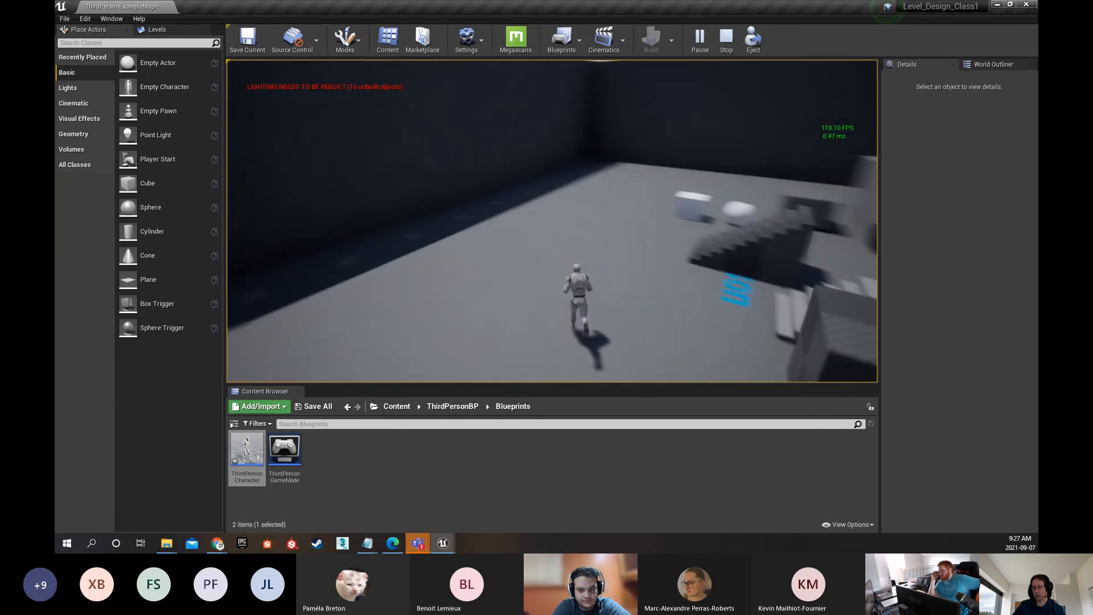
pyautogui.press('Escape')
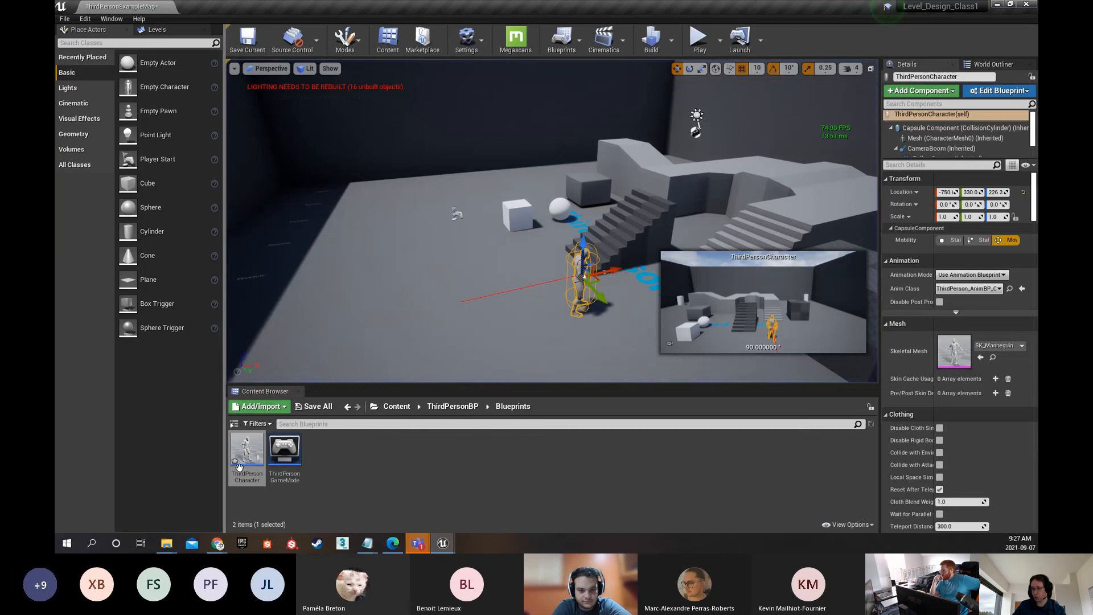
# Reopen the ThirdPersonCharacter Blueprint and pitch the FollowCamera upward until it looks straight ahead
pyautogui.doubleClick(245, 446)
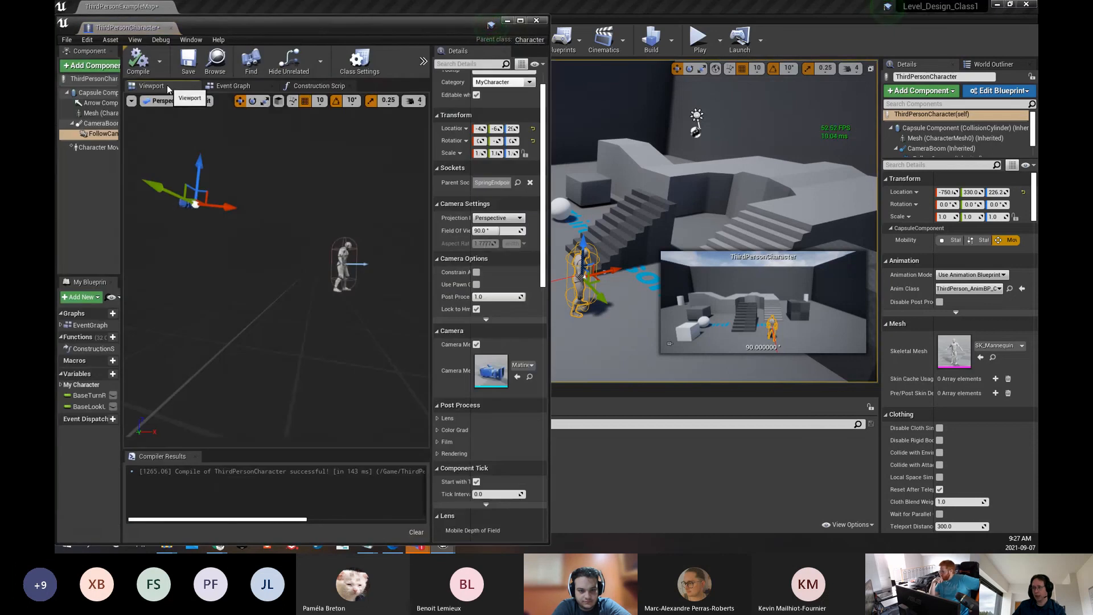
pyautogui.moveTo(251, 225); pyautogui.dragTo(286, 247, button='right')
pyautogui.press('w')
pyautogui.moveTo(262, 250); pyautogui.dragTo(422, 263)
pyautogui.moveTo(310, 266); pyautogui.dragTo(365, 268, button='right')
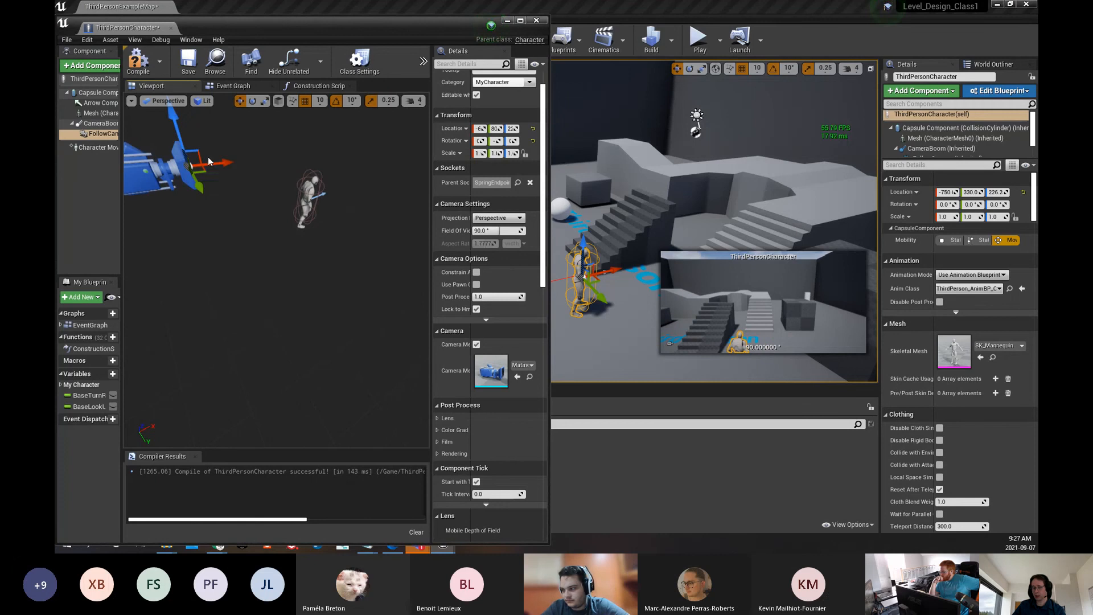
pyautogui.press('e')
pyautogui.moveTo(215, 159); pyautogui.dragTo(190, 122, button='right')
pyautogui.moveTo(250, 183); pyautogui.dragTo(260, 180)
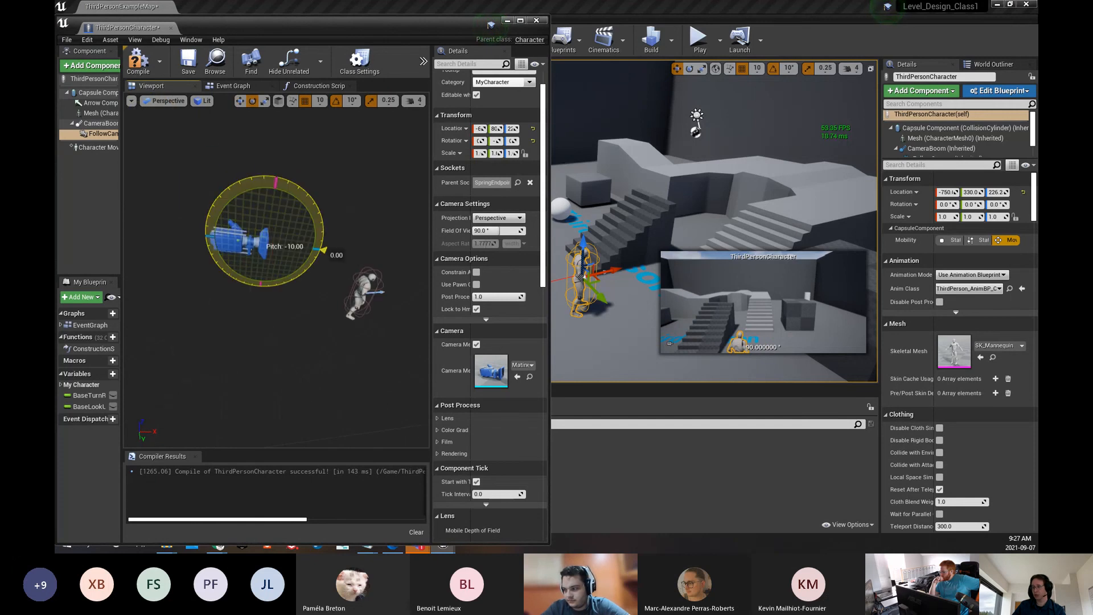
pyautogui.moveTo(322, 250)
pyautogui.mouseDown()
pyautogui.moveTo(326, 231)
pyautogui.moveTo(324, 244)
pyautogui.mouseUp()
# Move the FollowCamera down, forward and sideways into a close over-the-shoulder position beside the character, and compile the Blueprint
pyautogui.press('w')
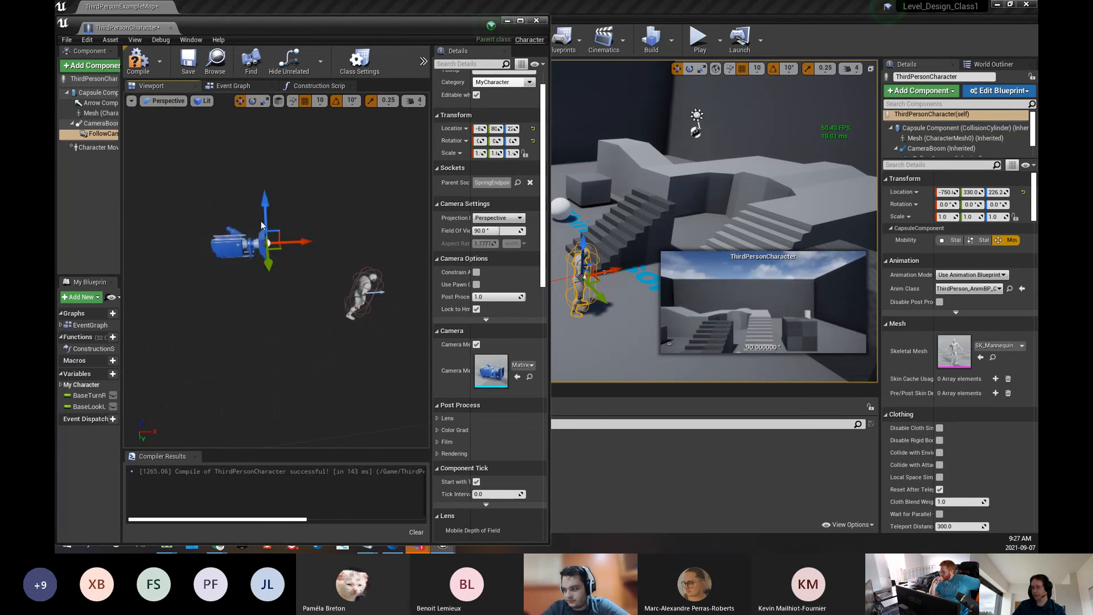
pyautogui.moveTo(265, 217); pyautogui.dragTo(385, 342)
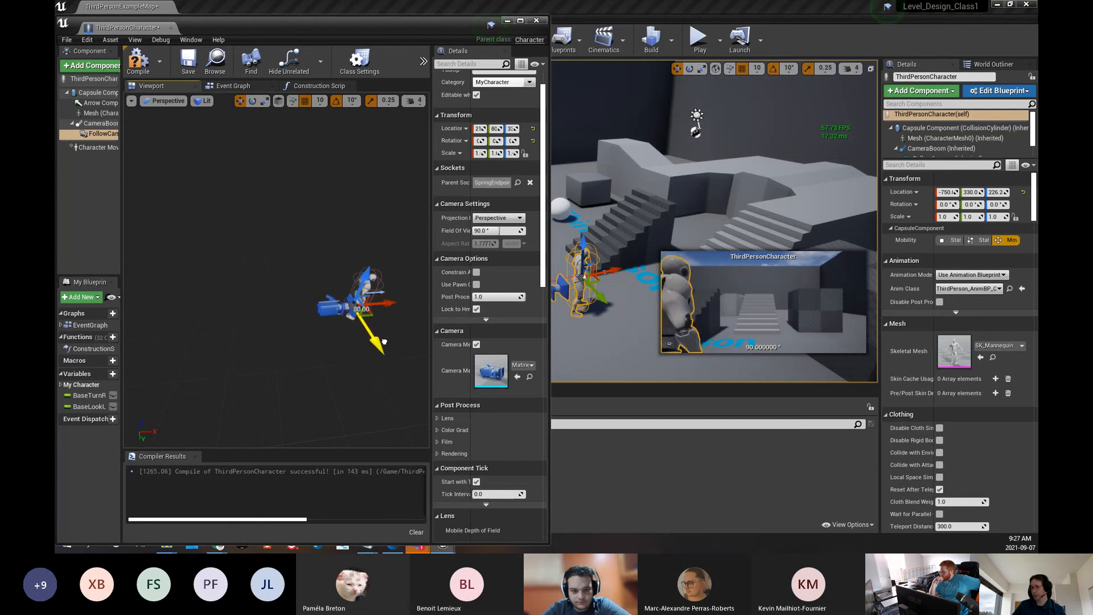
pyautogui.moveTo(363, 286); pyautogui.dragTo(367, 282)
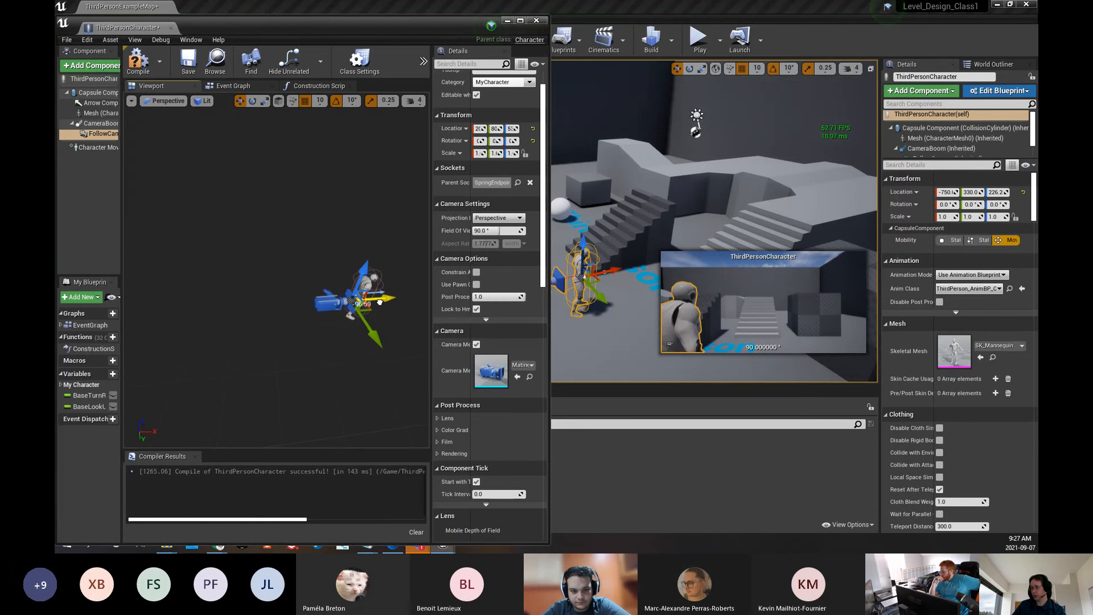
pyautogui.click(138, 60)
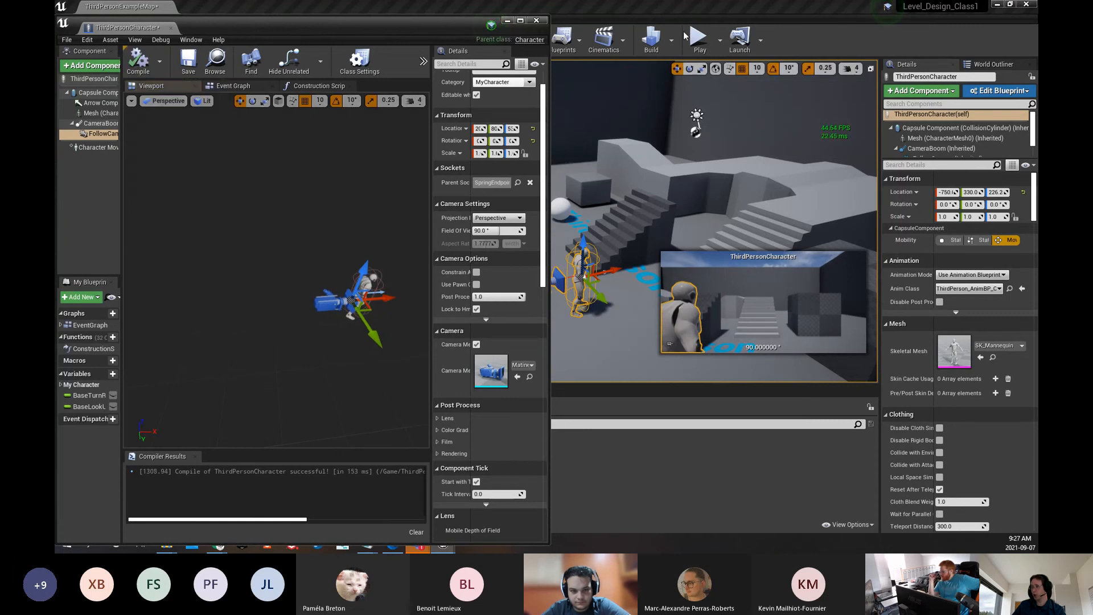
# Minimize the Blueprint window and play test the over-the-shoulder camera by running around the level, ending the session at the finish
pyautogui.click(508, 20)
pyautogui.click(700, 39)
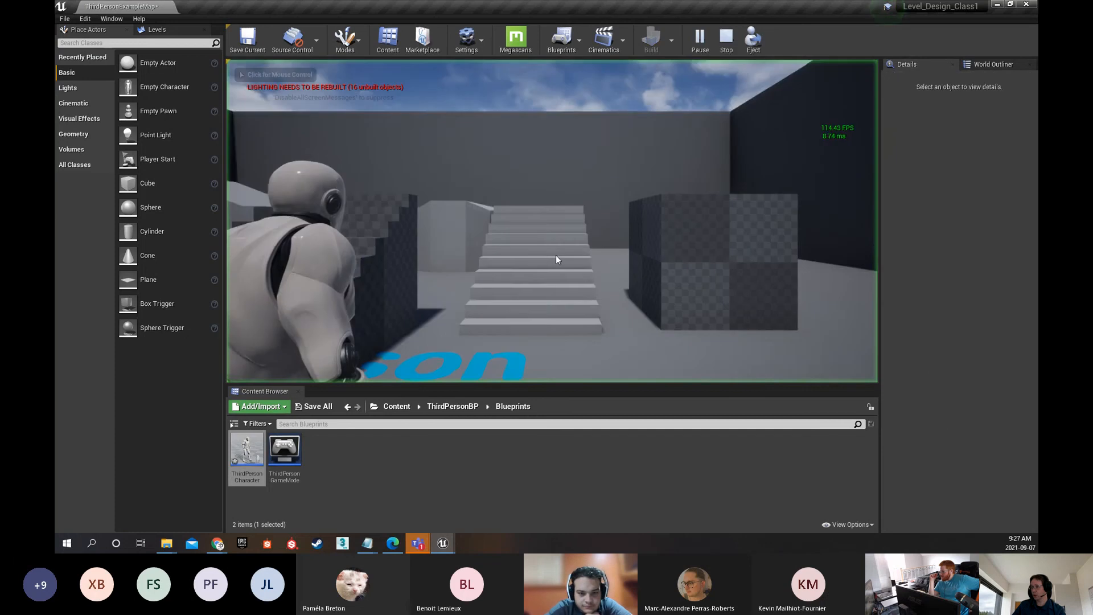
pyautogui.press('w')
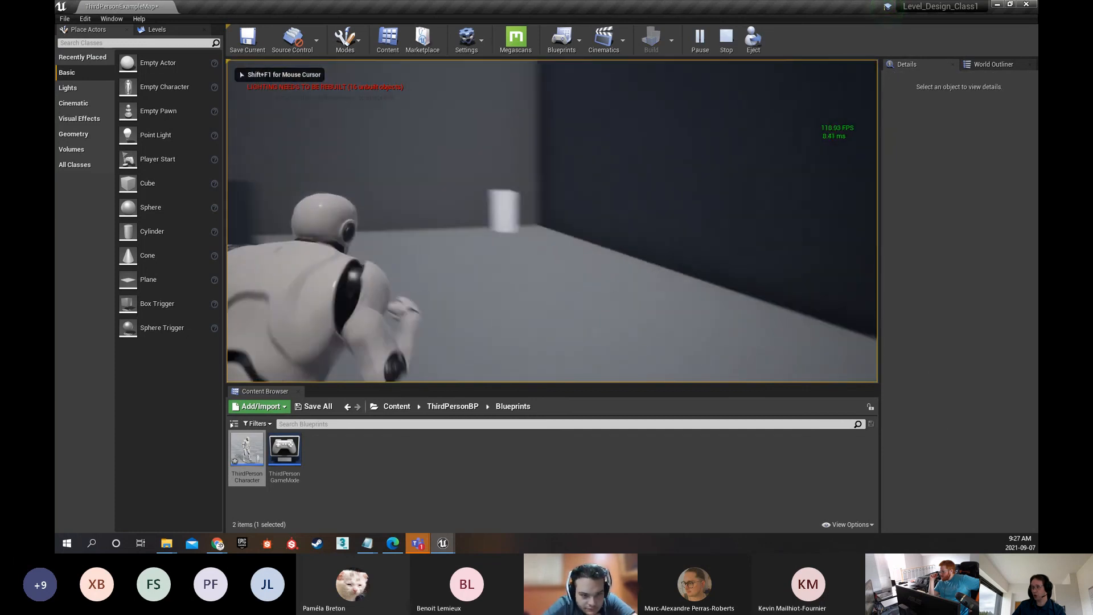
pyautogui.press('w')
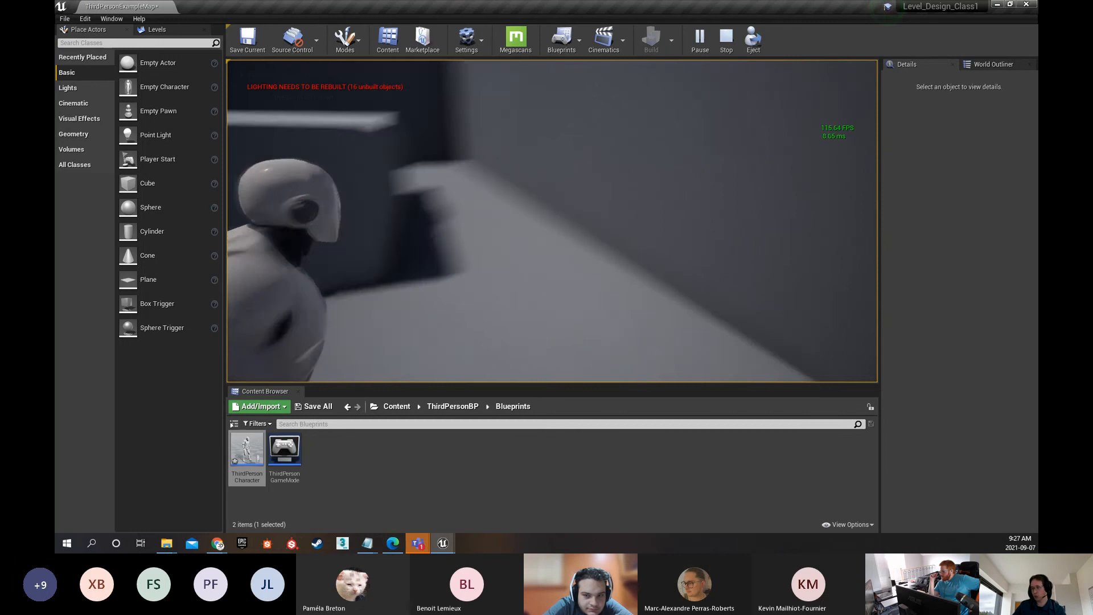
pyautogui.press('w')
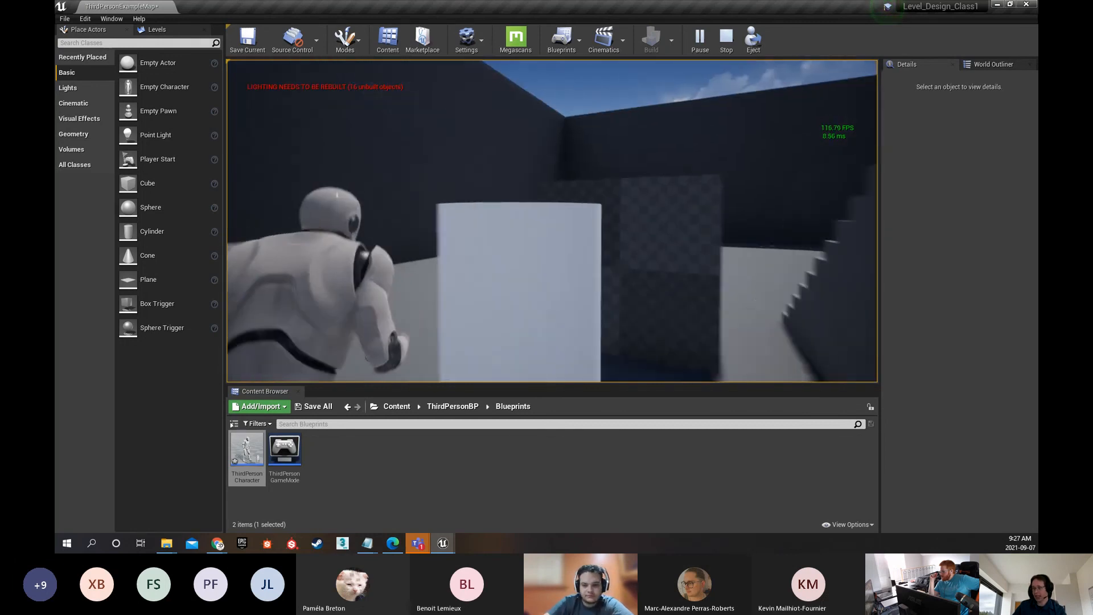
pyautogui.press('w')
pyautogui.press('w')
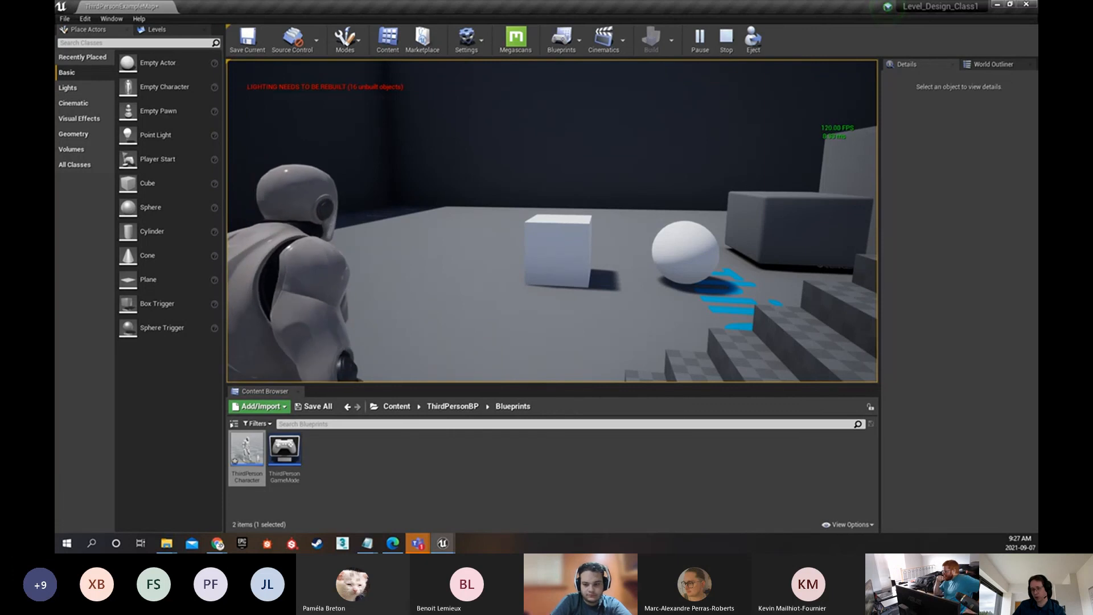
pyautogui.press('Escape')
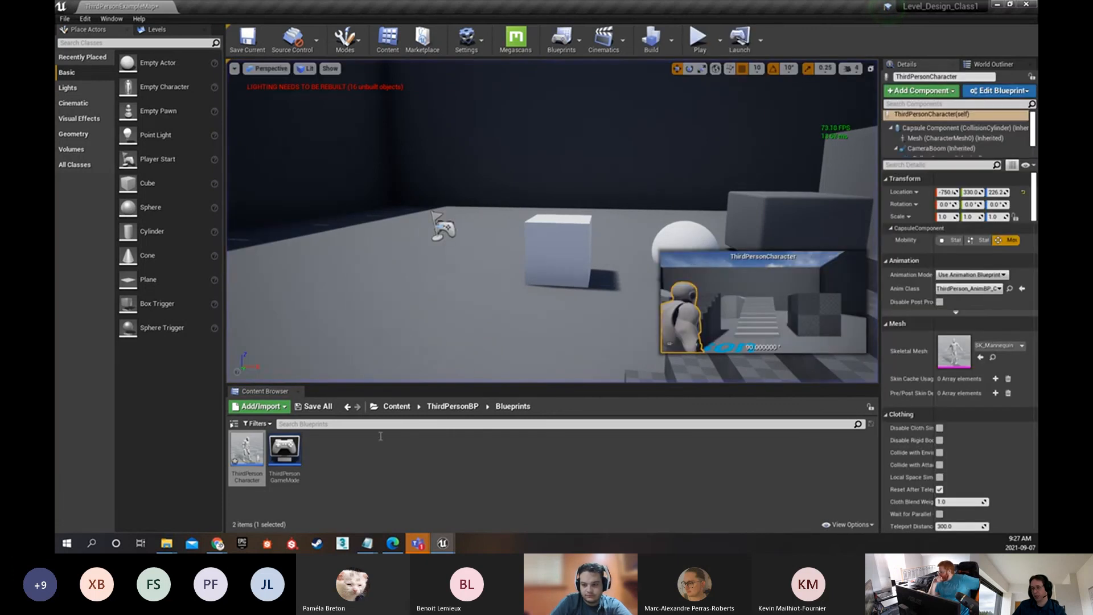
# Reopen the character Blueprint, move the FollowCamera back behind the character, fine-tune its position with grid snapping off, and compile
pyautogui.doubleClick(248, 454)
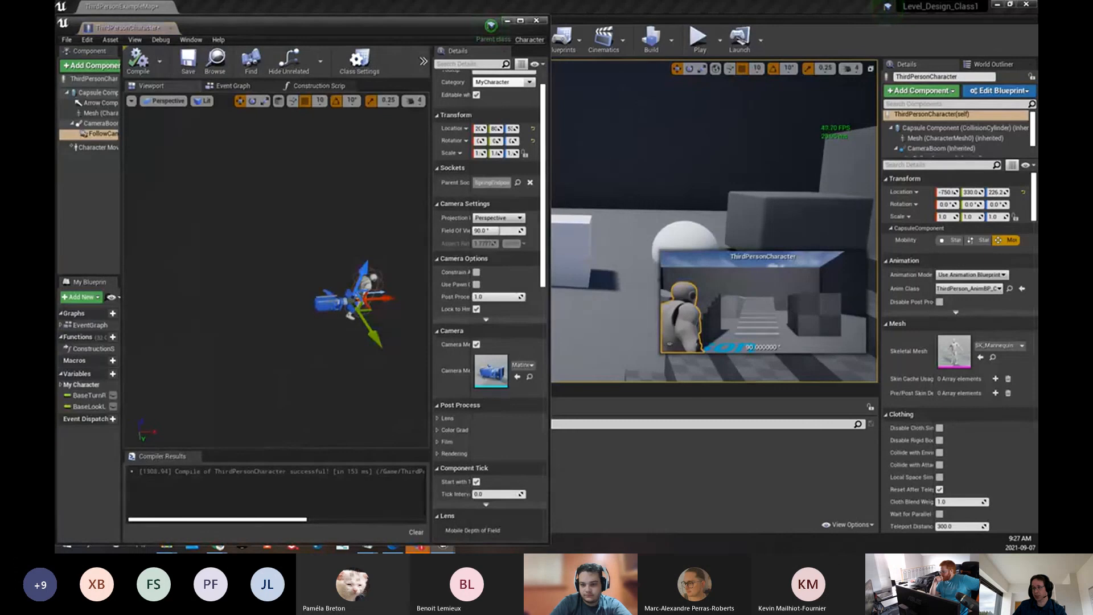
pyautogui.moveTo(379, 301); pyautogui.dragTo(301, 306)
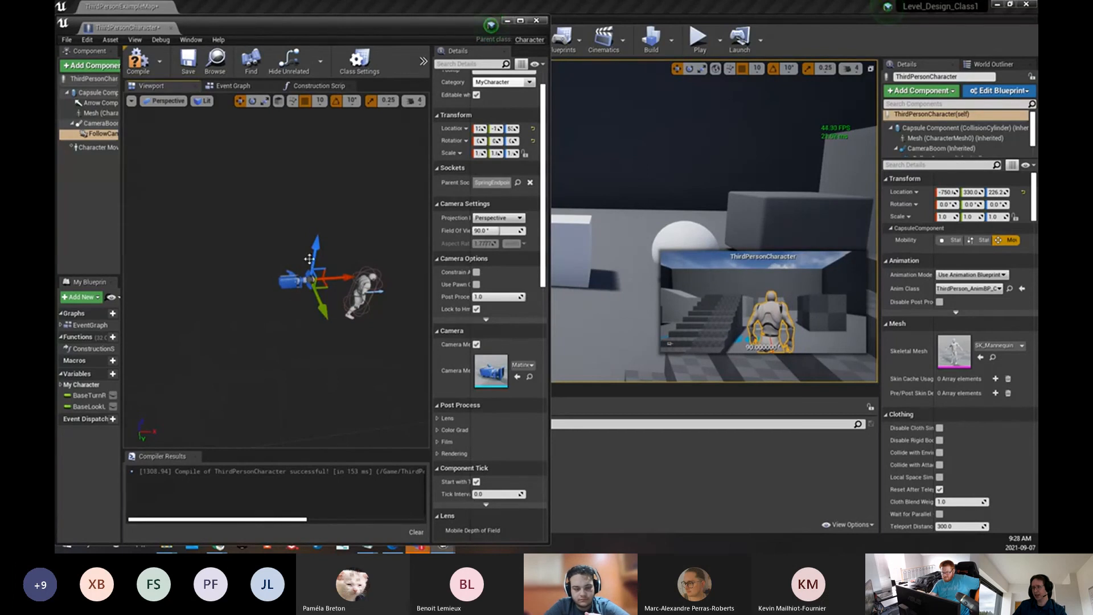
pyautogui.moveTo(312, 258); pyautogui.dragTo(318, 249)
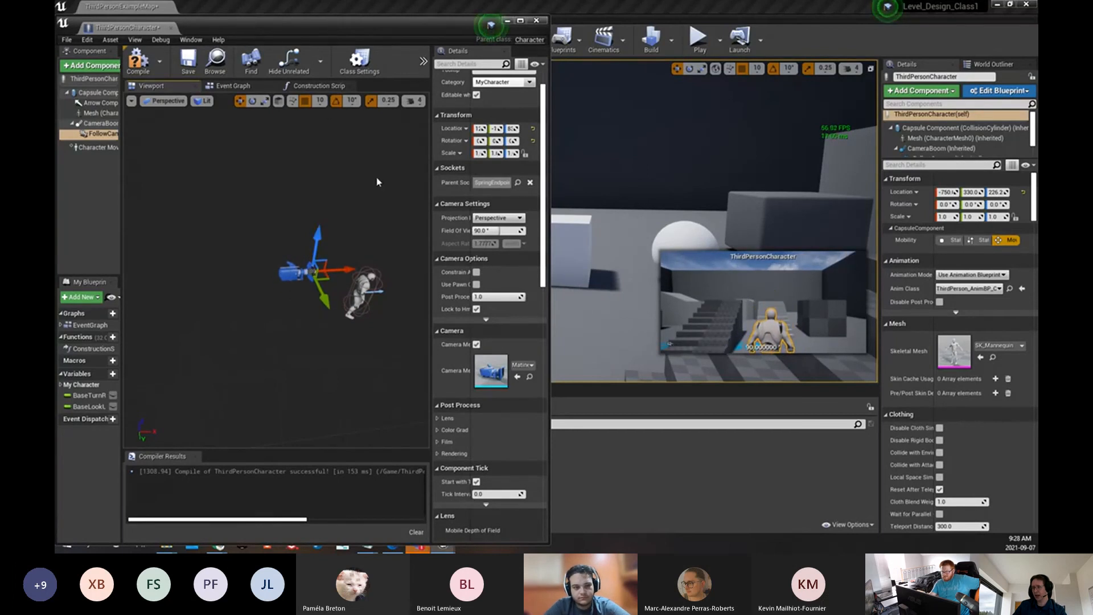
pyautogui.click(305, 101)
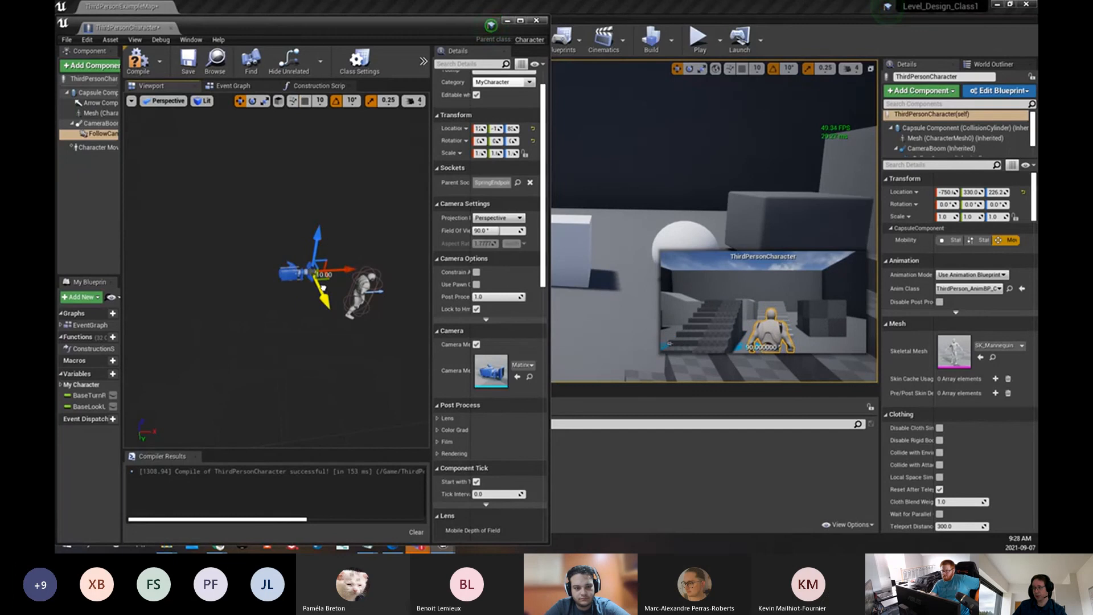
pyautogui.moveTo(322, 287); pyautogui.dragTo(317, 312)
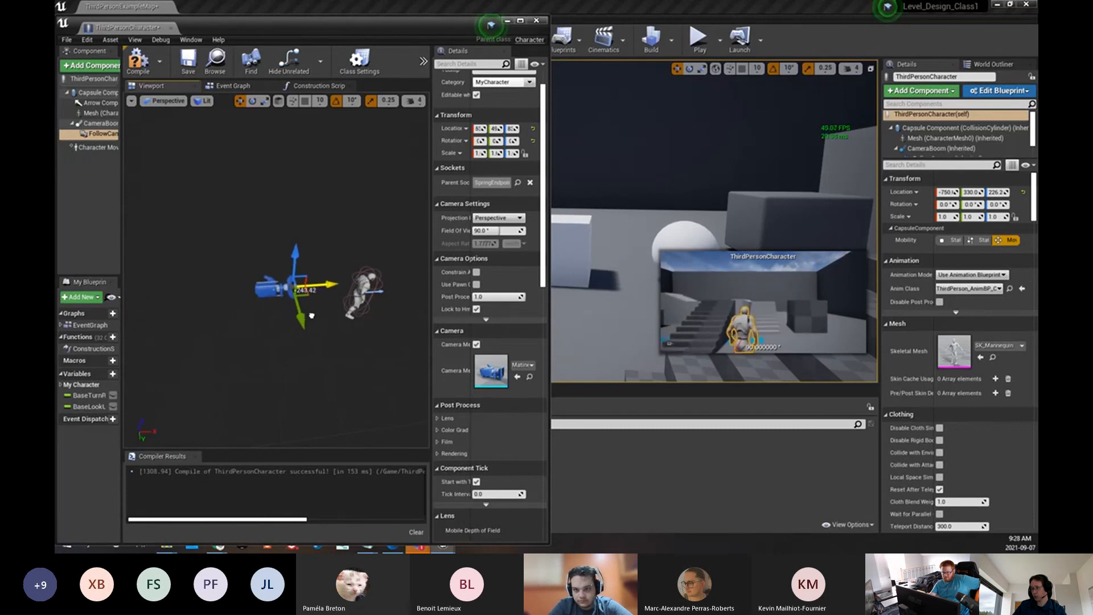
pyautogui.click(138, 60)
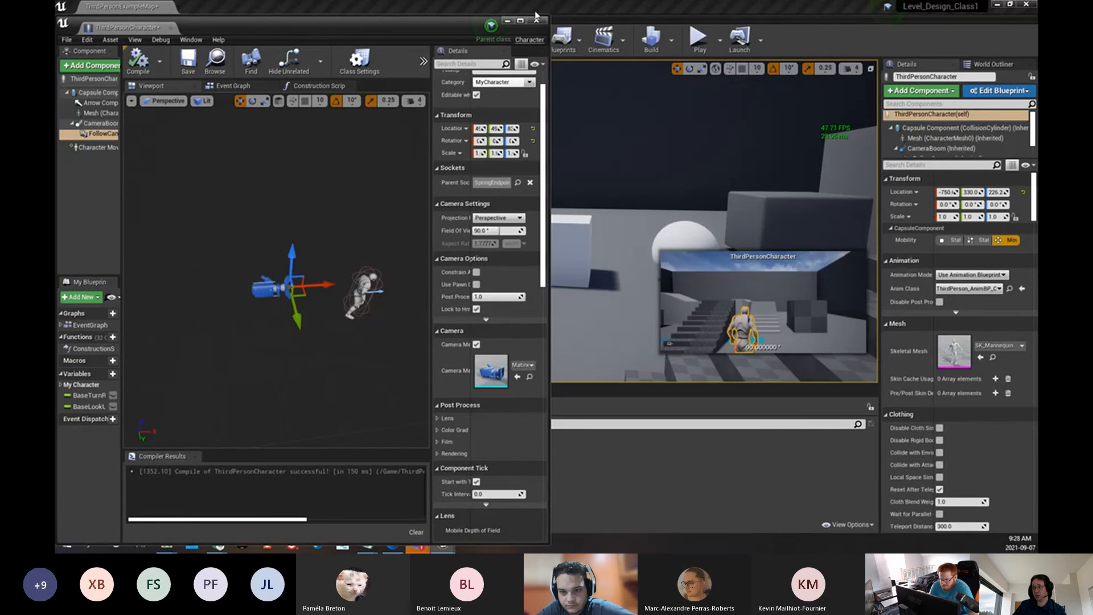
# Minimize the Blueprint window, play test the camera placement behind the character across the ramps, and stop playing
pyautogui.click(509, 23)
pyautogui.click(699, 39)
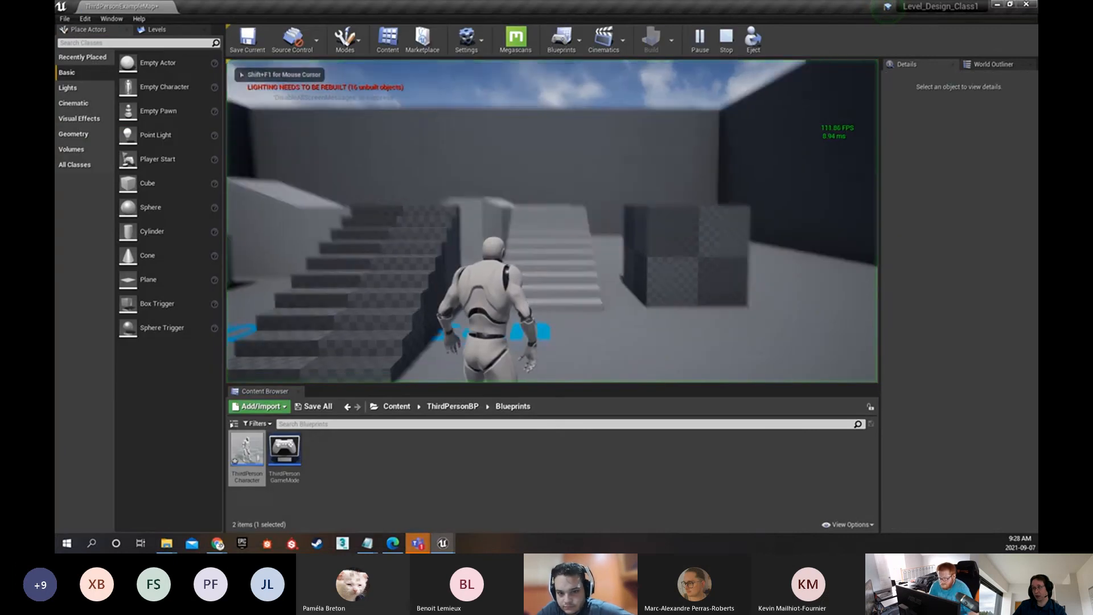
pyautogui.press('w')
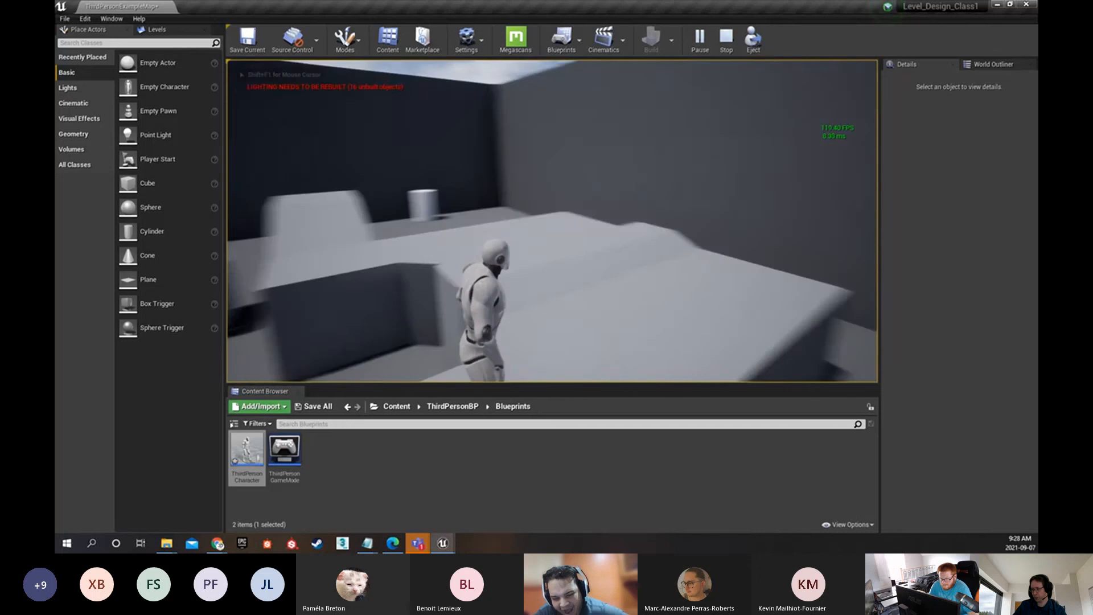
pyautogui.press('w')
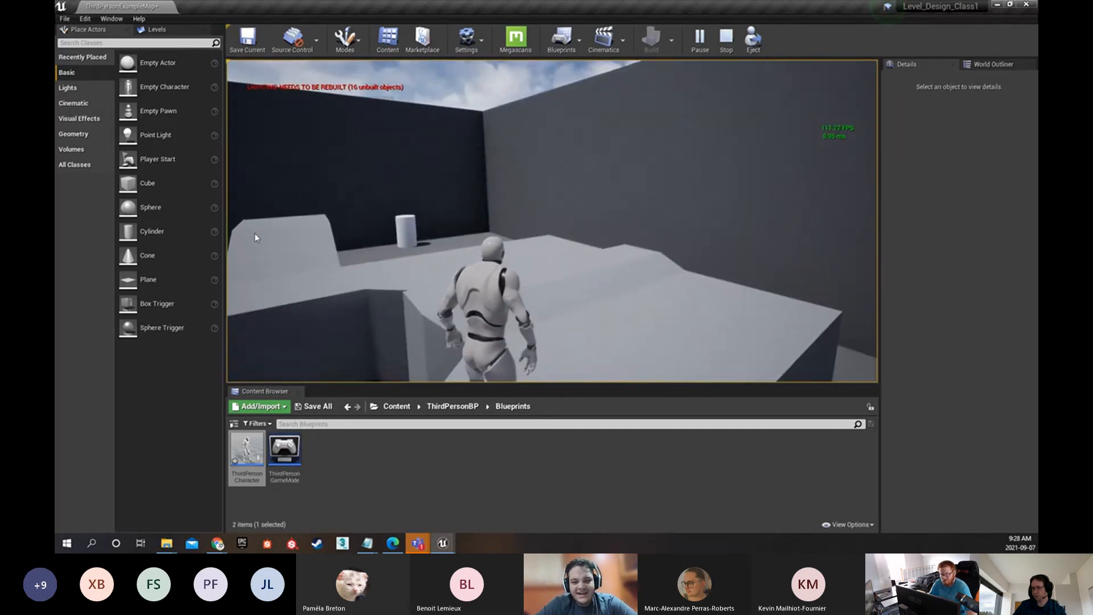
pyautogui.press('Escape')
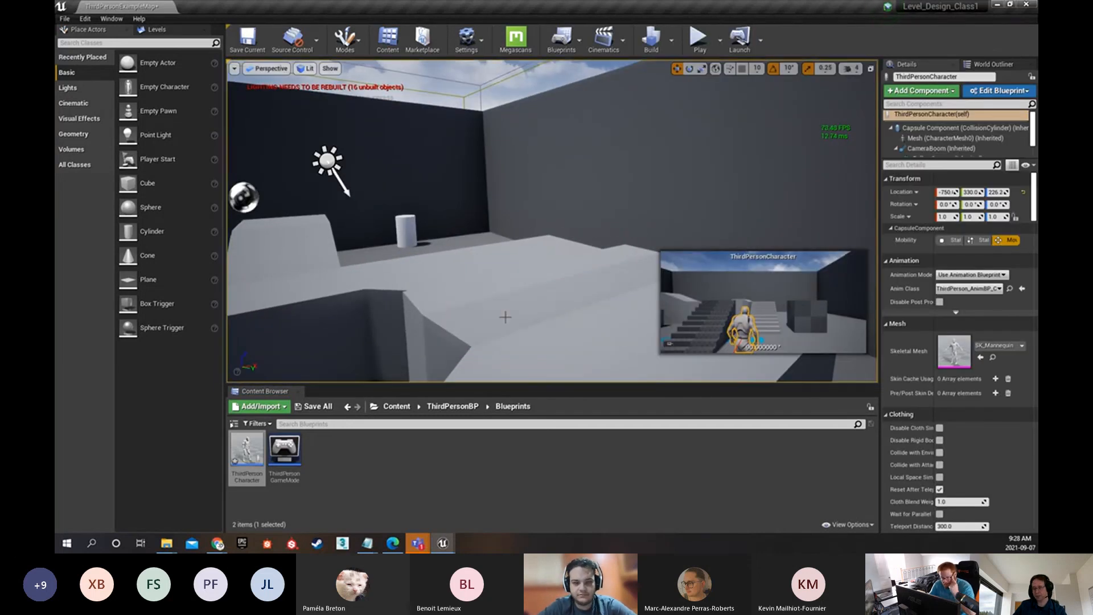
# Close the Content Browser to enlarge the level view, and reopen it in its original place
pyautogui.moveTo(498, 254); pyautogui.dragTo(467, 265, button='right')
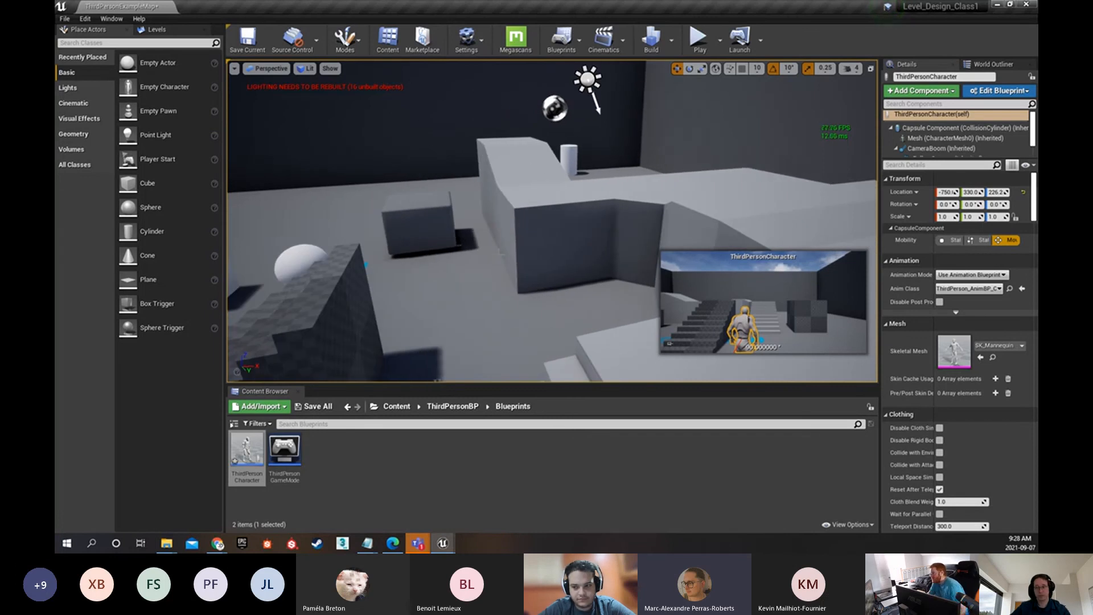
pyautogui.click(295, 392)
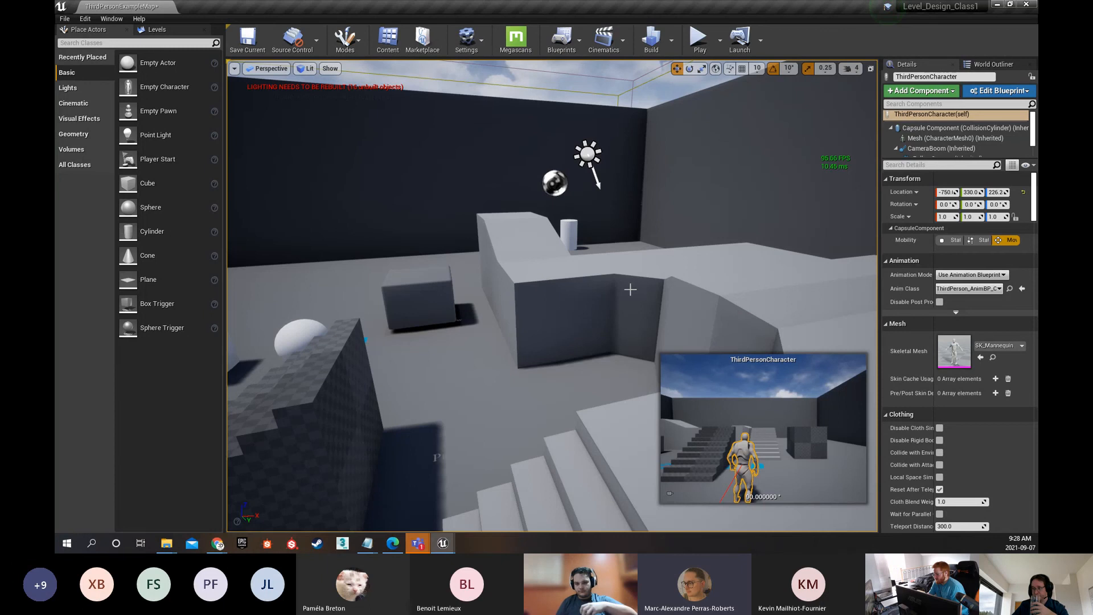
pyautogui.click(574, 303)
pyautogui.moveTo(574, 302); pyautogui.dragTo(422, 325, button='right')
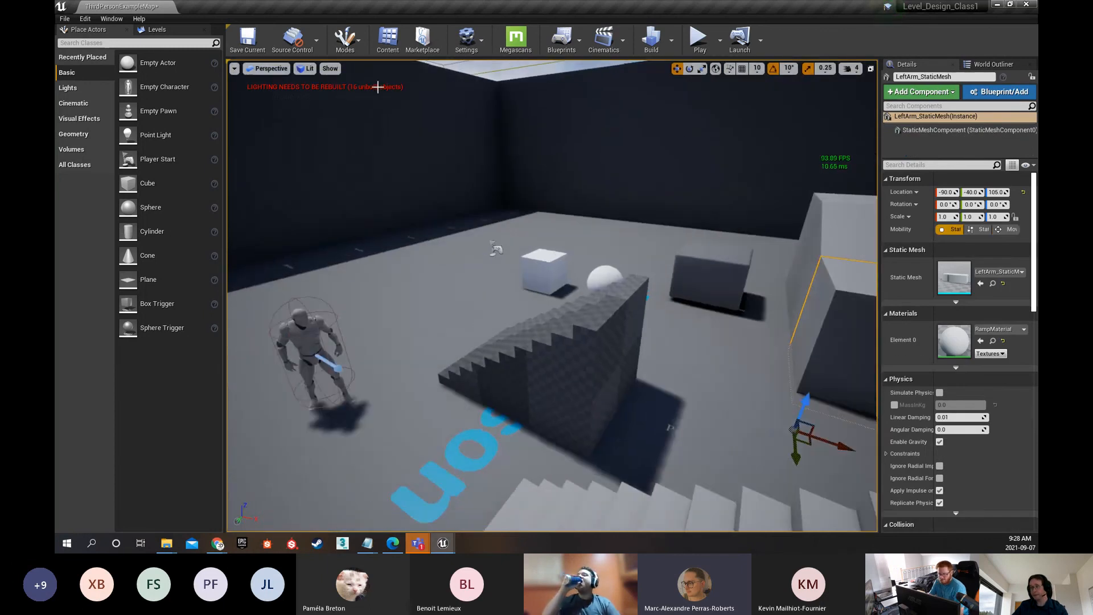
pyautogui.click(387, 38)
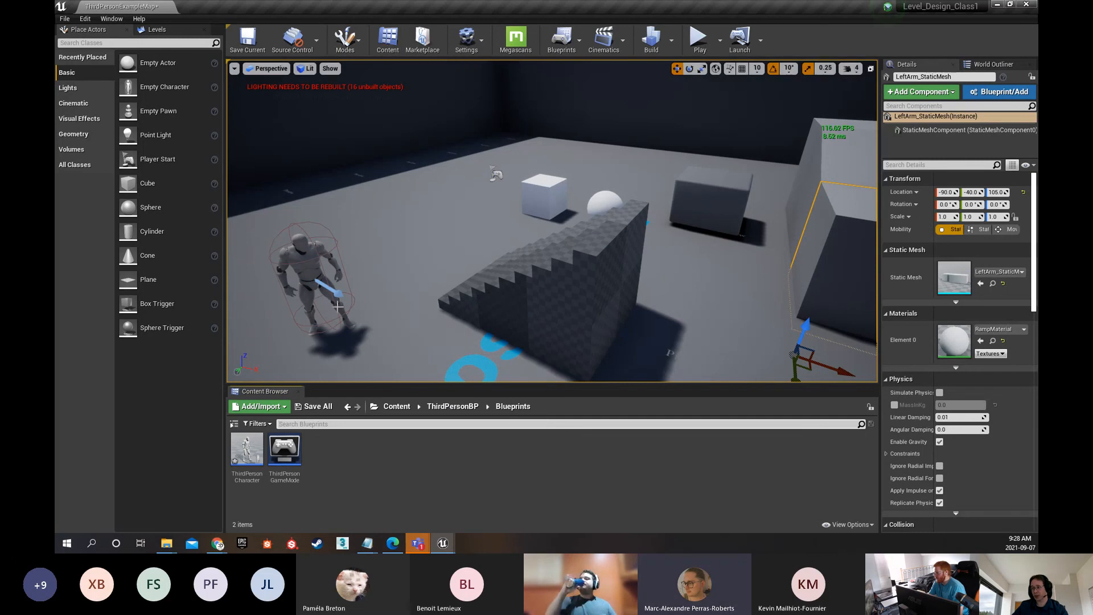
# Hide the Content Browser once more and bring it back beneath the level viewport
pyautogui.click(298, 391)
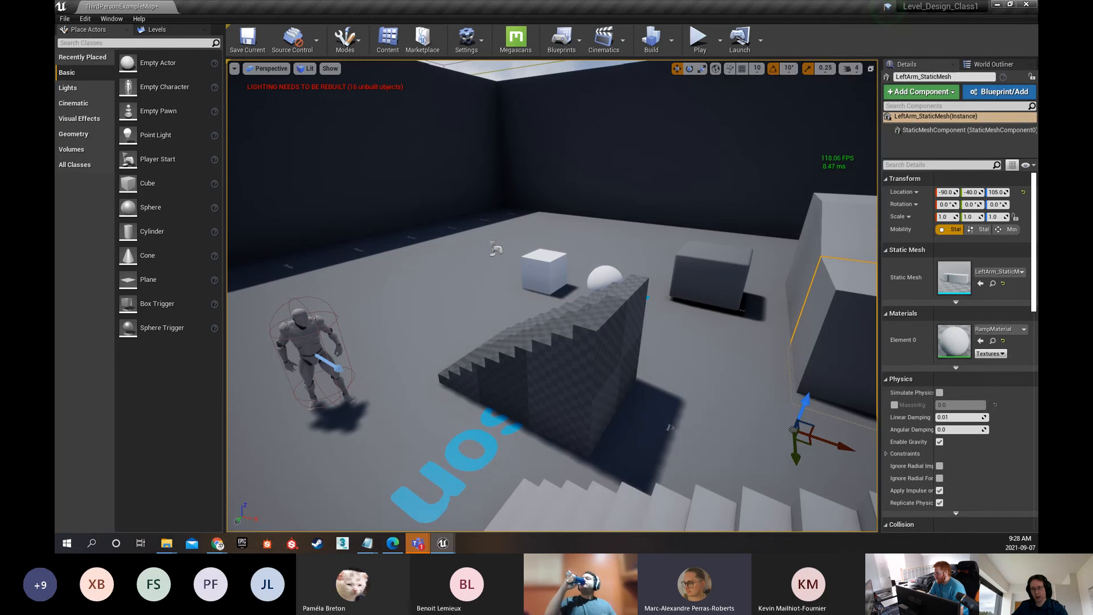
pyautogui.click(388, 39)
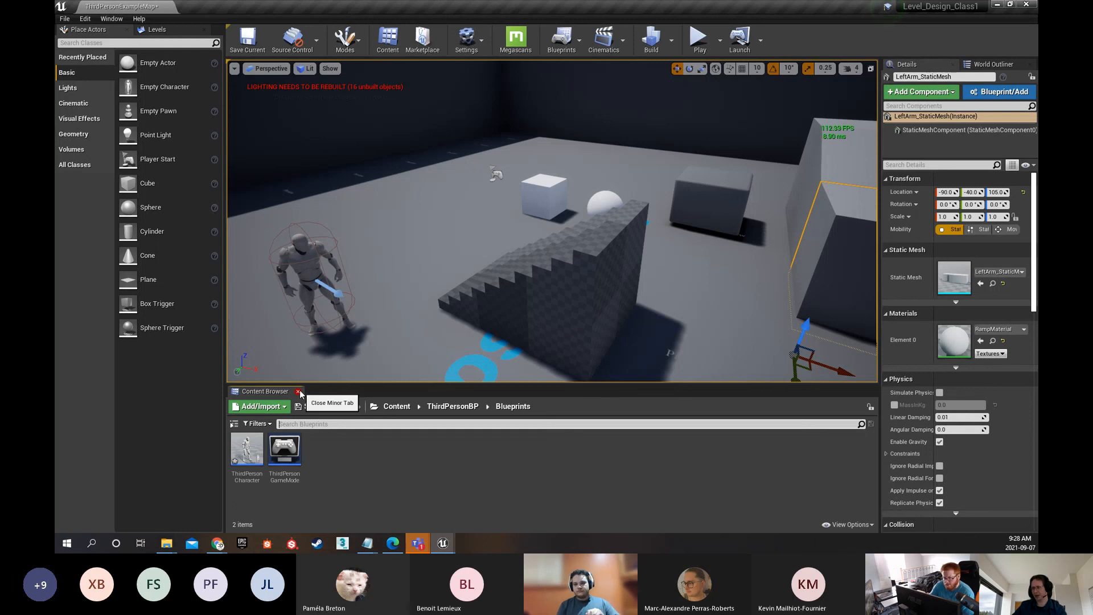
pyautogui.moveTo(330, 336); pyautogui.dragTo(325, 373)
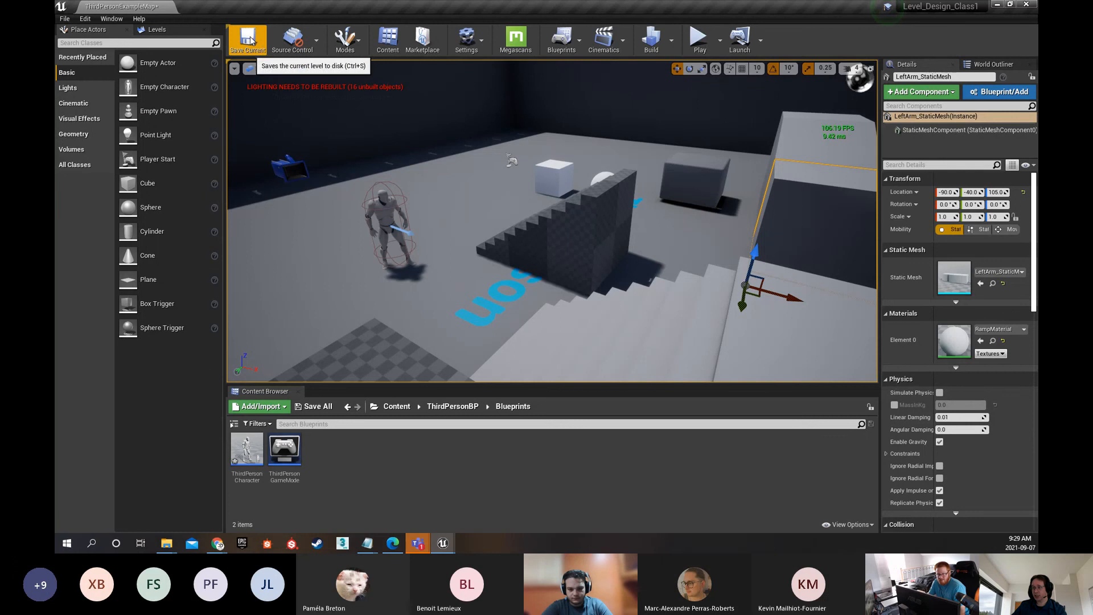
pyautogui.click(354, 50)
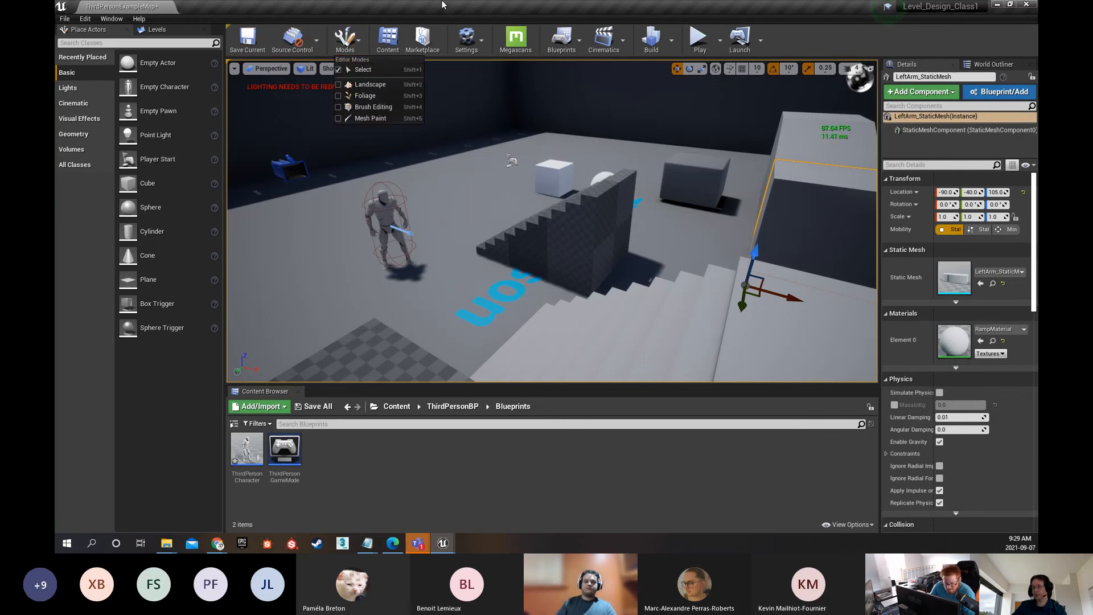
pyautogui.click(466, 39)
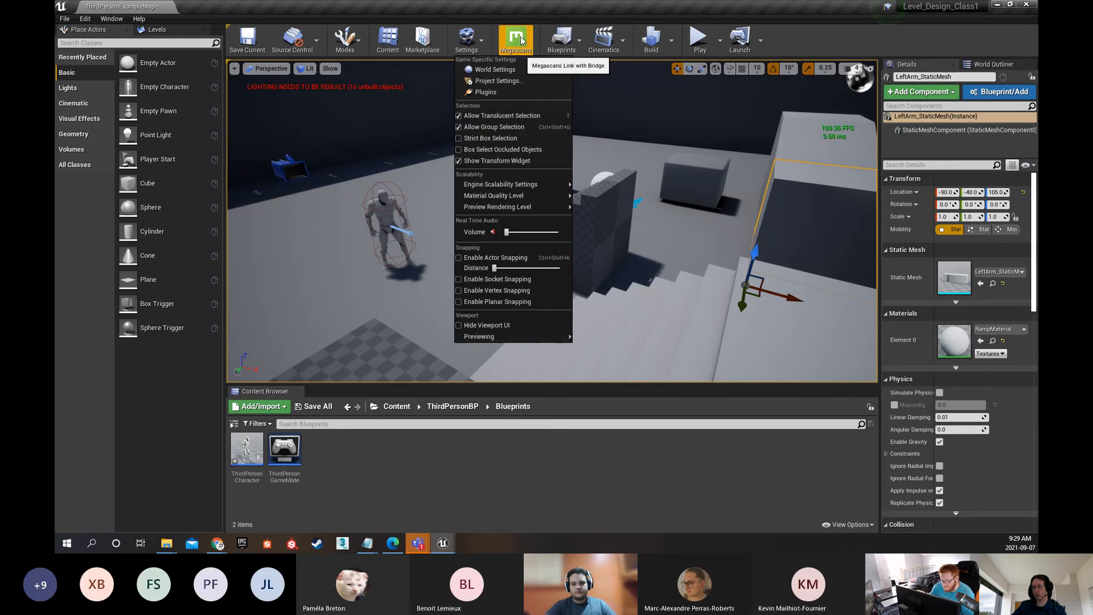
pyautogui.click(562, 37)
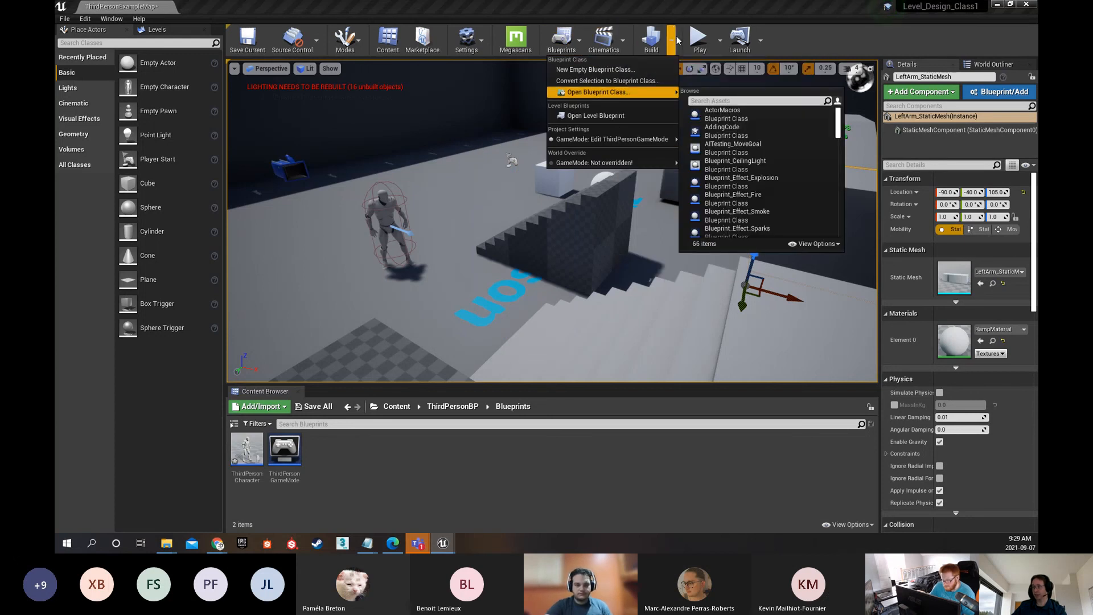
pyautogui.click(698, 10)
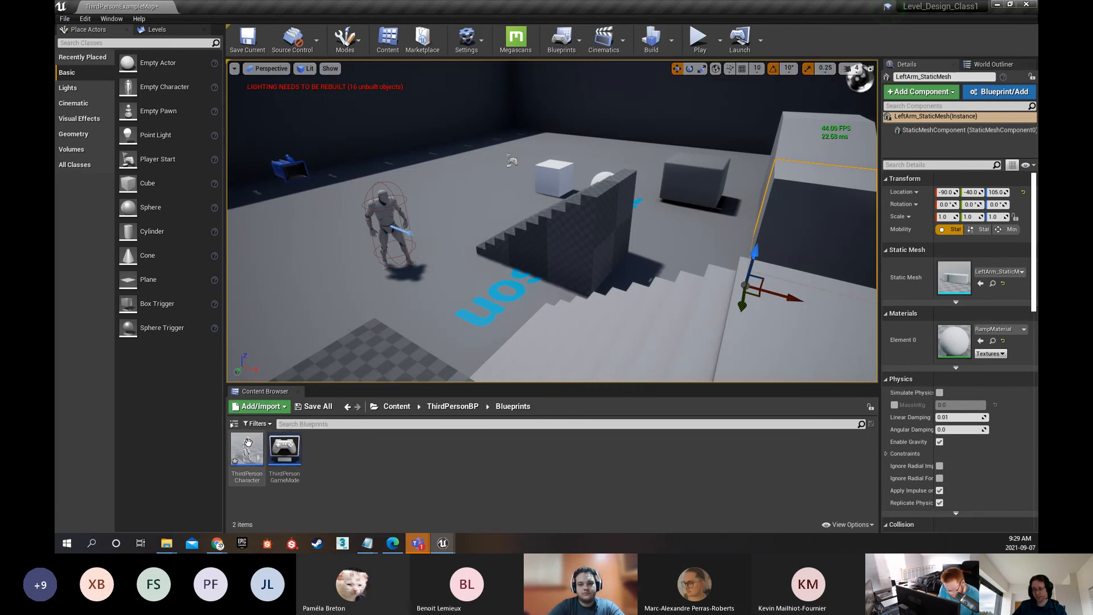
# Save all unsaved content, keeping both ThirdPersonCharacter and ThirdPersonExampleMap selected
pyautogui.click(65, 19)
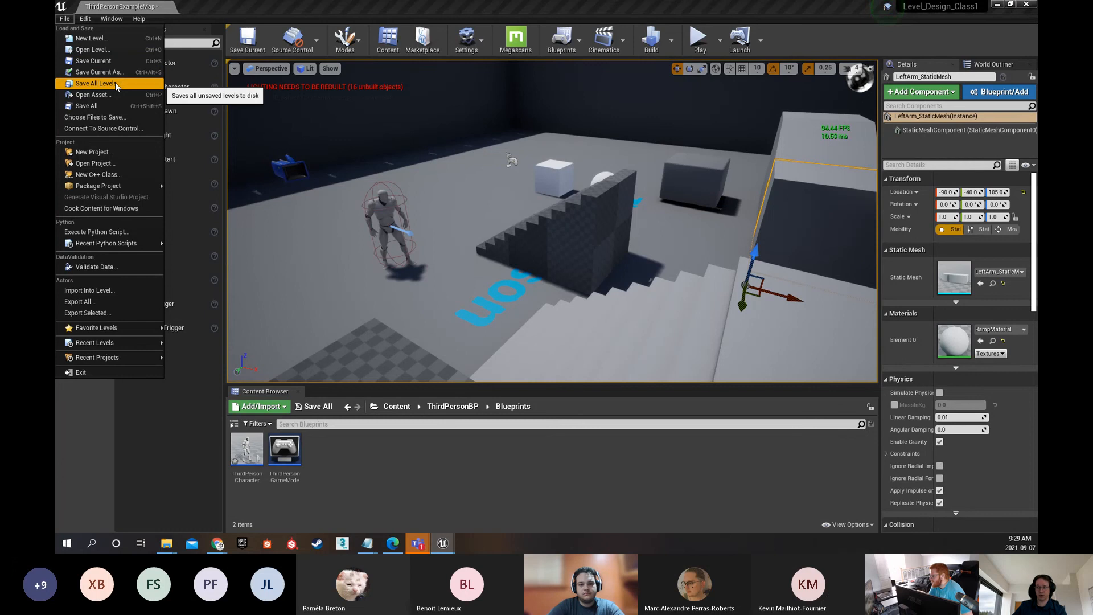
pyautogui.click(381, 479)
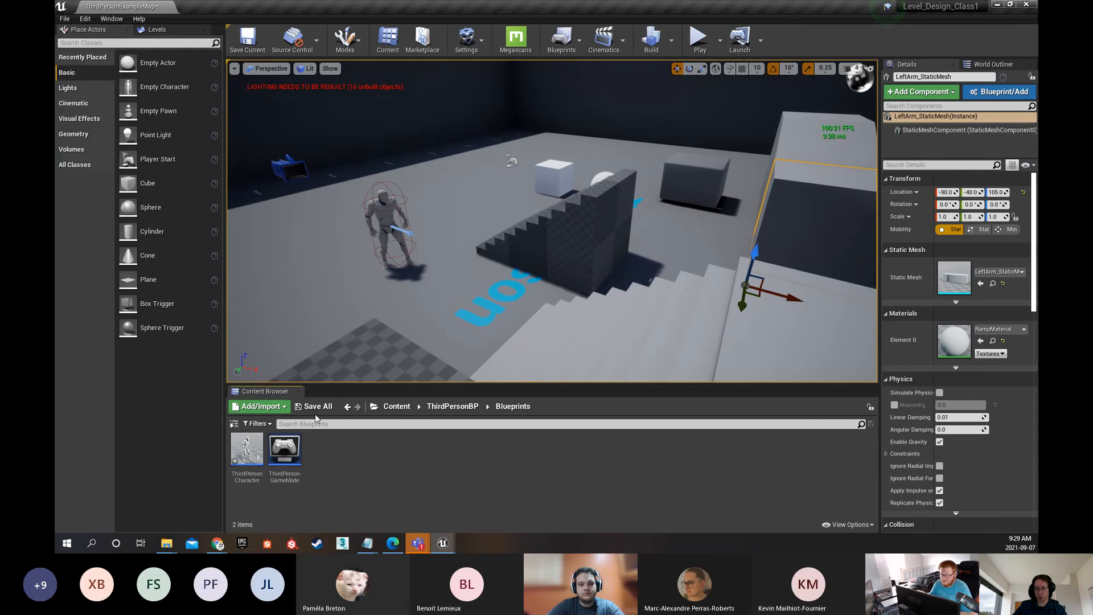
pyautogui.click(310, 406)
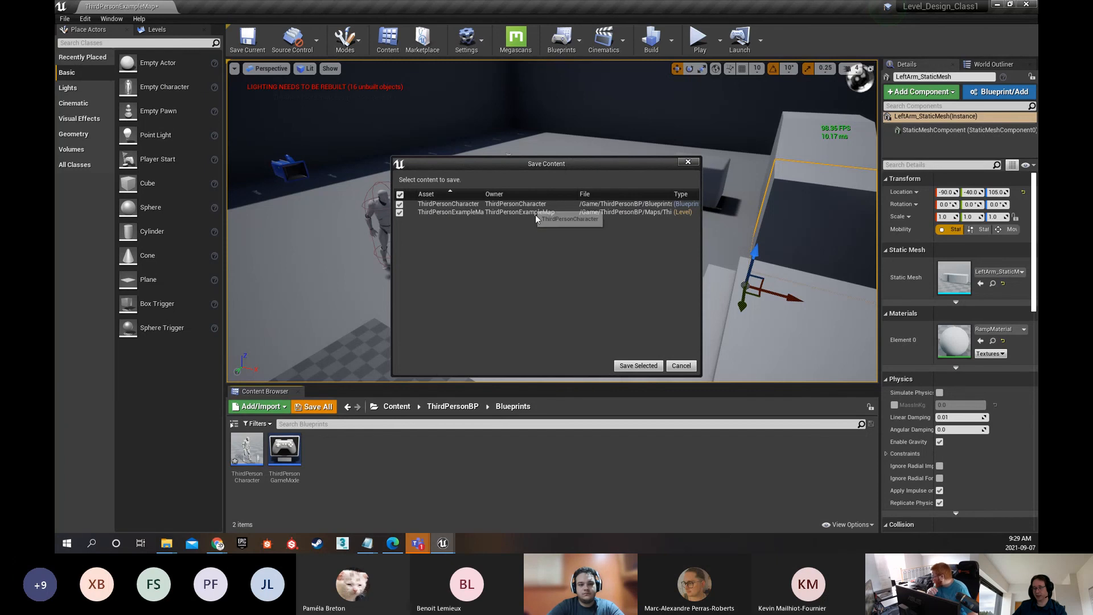
pyautogui.click(638, 366)
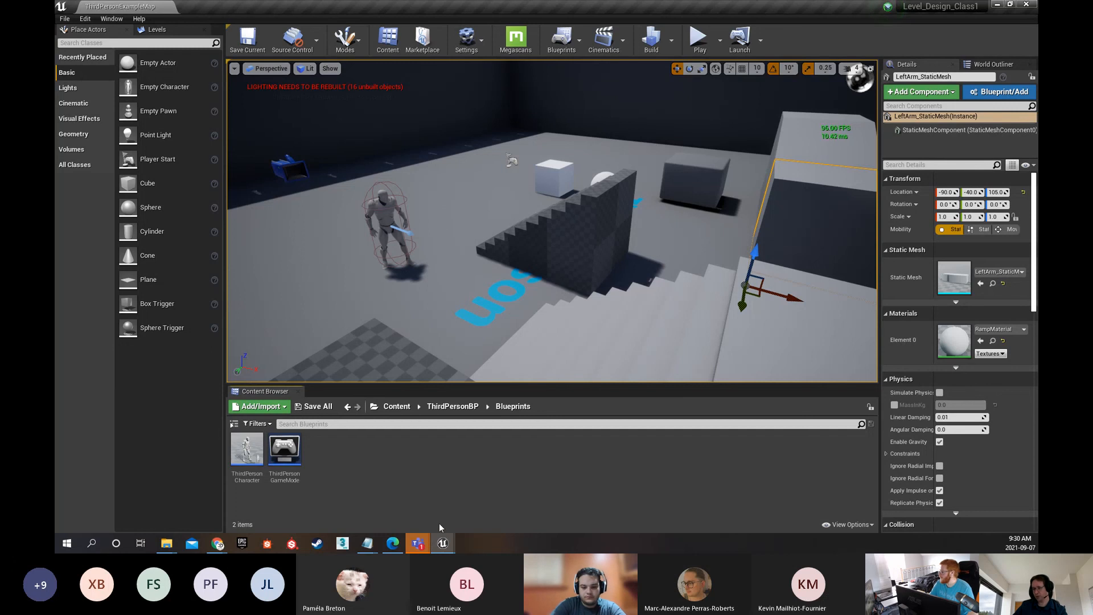
# Check the Class_1_Level_Design.pdf slide in the browser, and open the Marketplace in the Epic Games Launcher
pyautogui.click(393, 544)
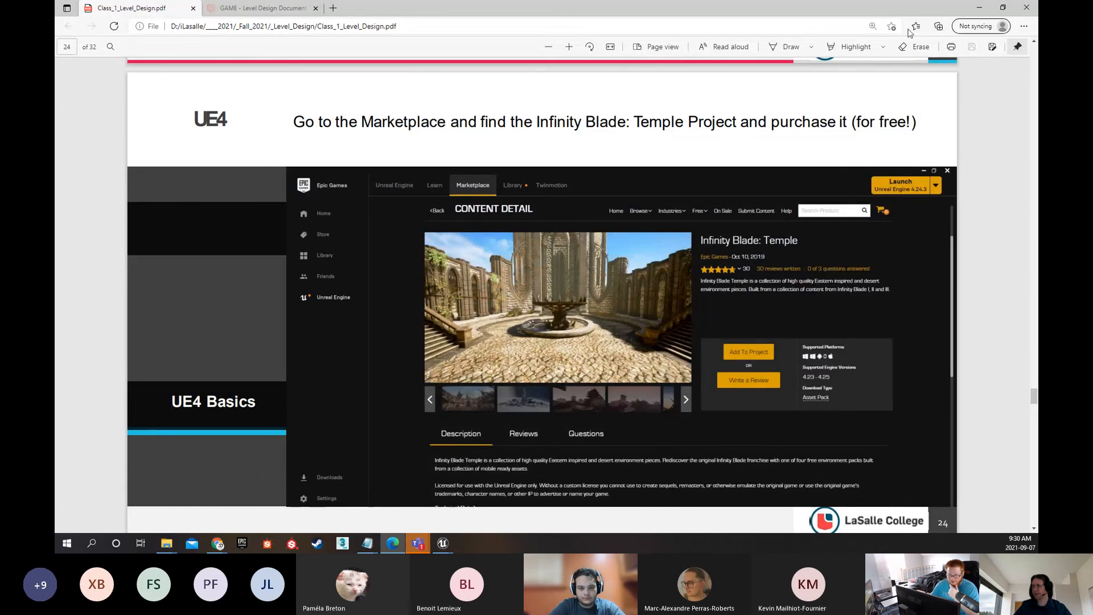
pyautogui.click(977, 8)
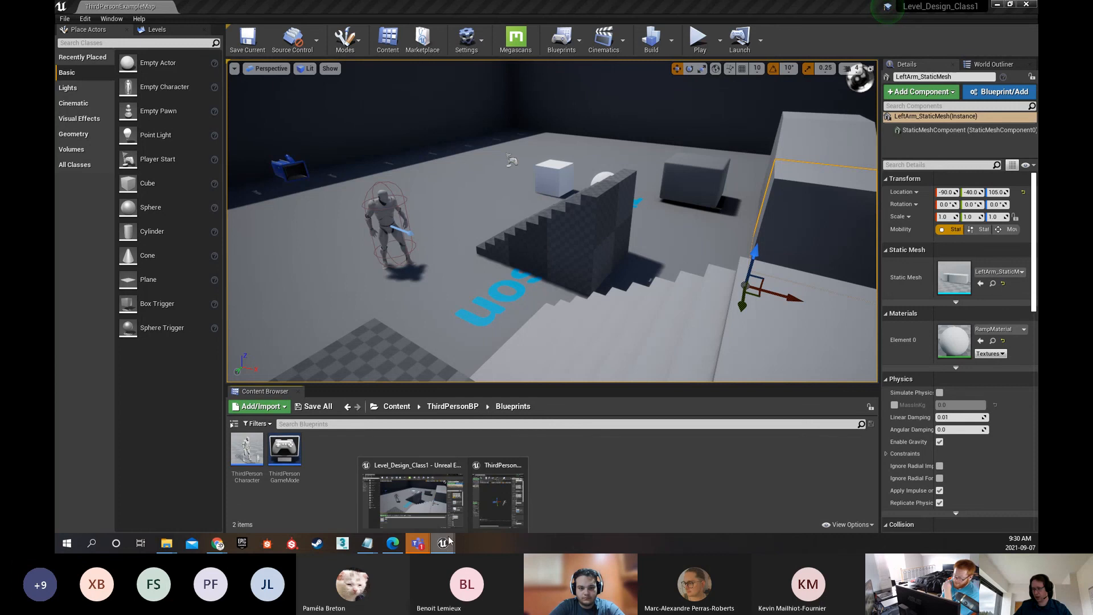
pyautogui.click(242, 543)
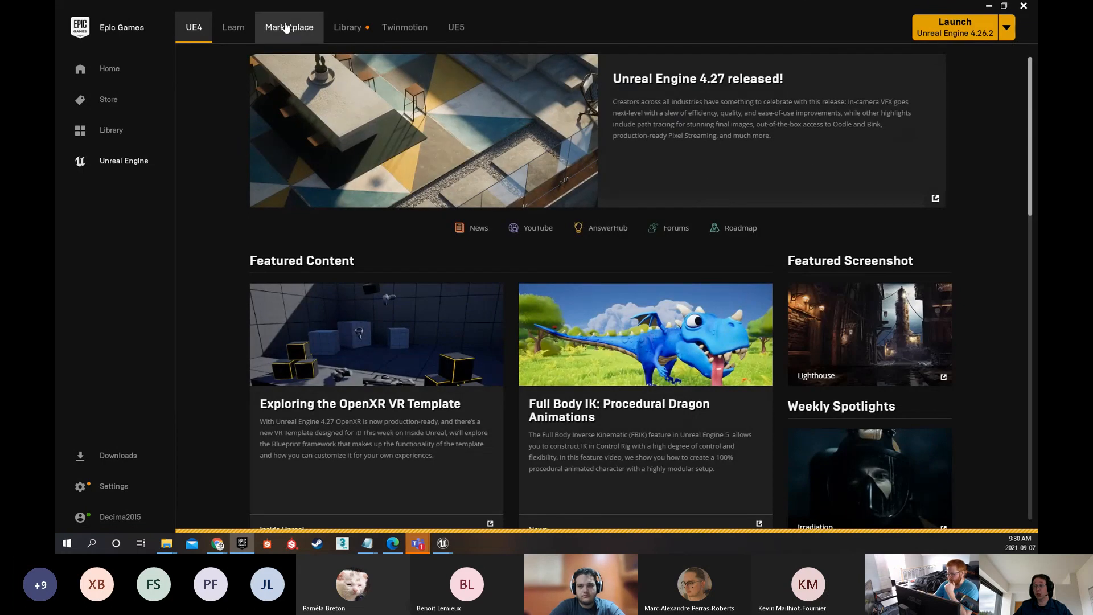
pyautogui.click(297, 30)
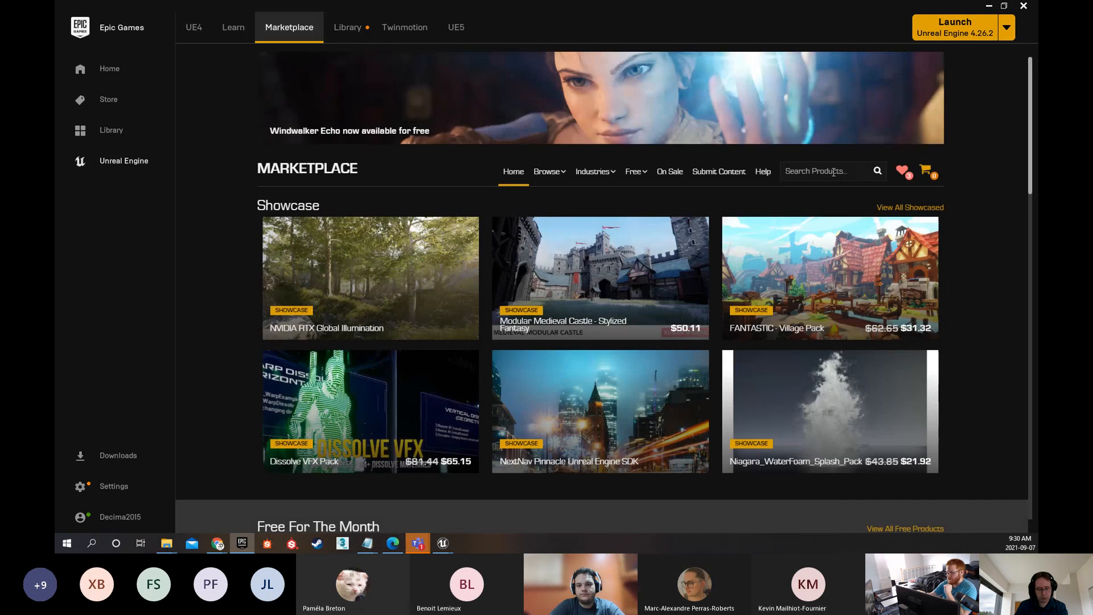
# Search the Marketplace for "infinity" and review the Infinity Blade: Temple product page
pyautogui.click(833, 172)
pyautogui.write('infin')
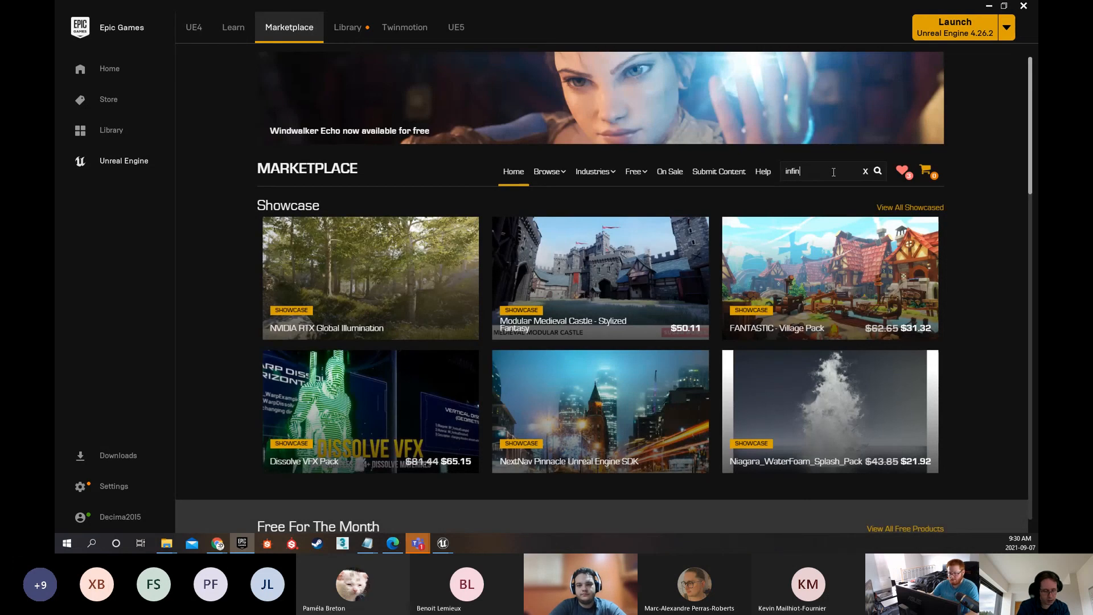
pyautogui.write('ity')
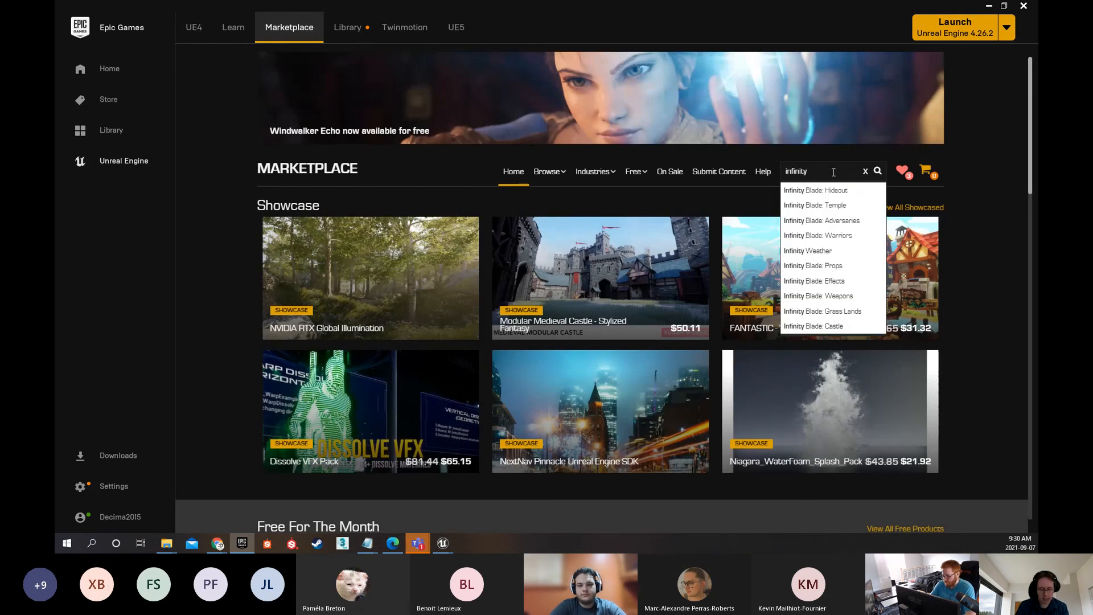
pyautogui.press('Down')
pyautogui.press('Down')
pyautogui.press('Return')
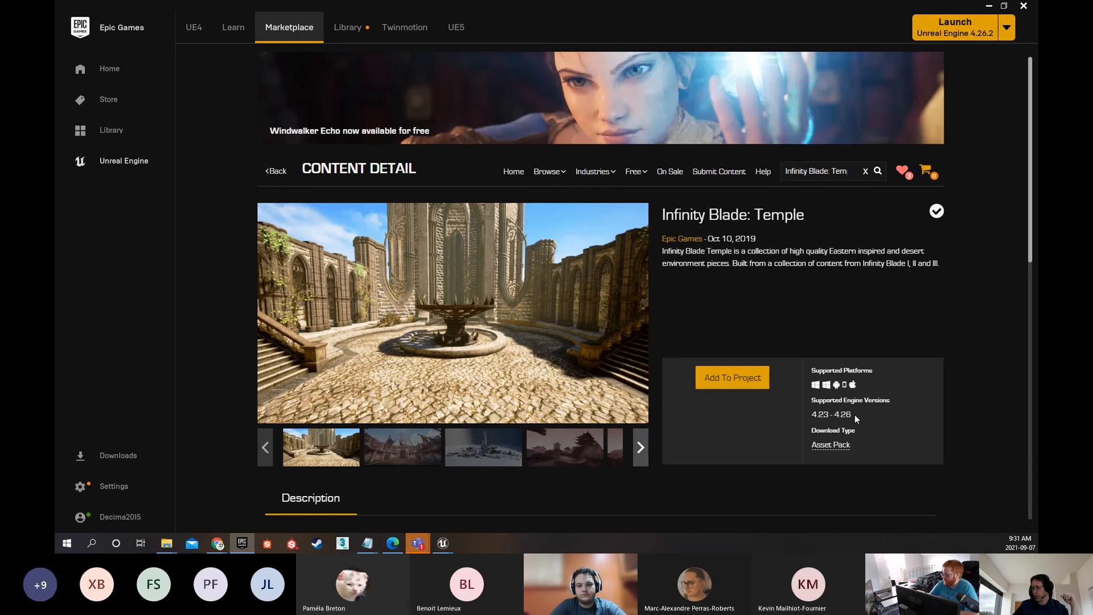
pyautogui.scroll(-2, 806, 314)
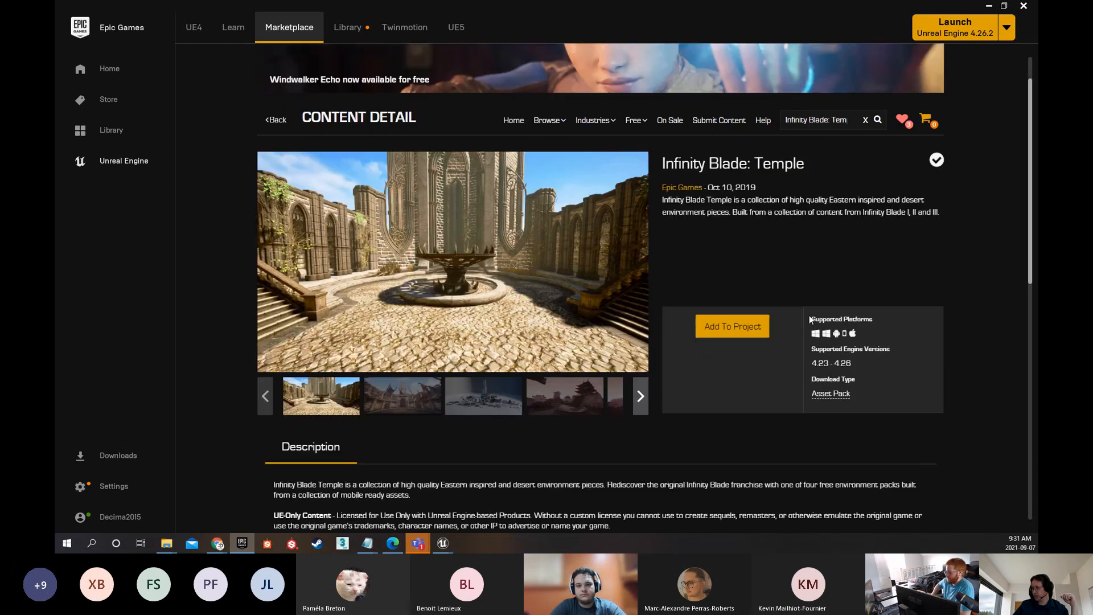
pyautogui.scroll(2, 741, 268)
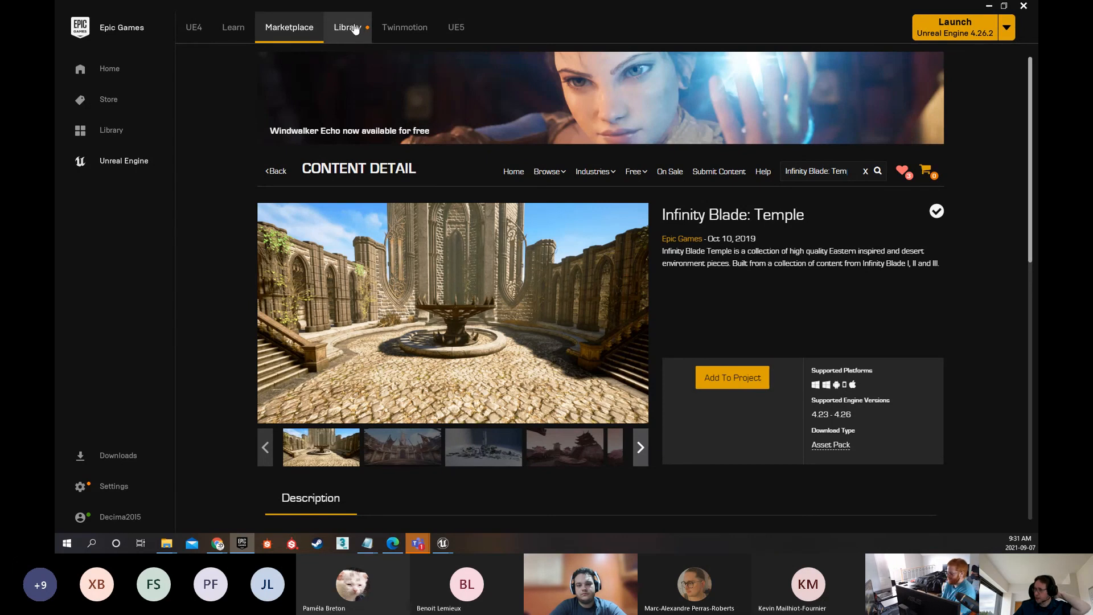
# Browse the free Epic Games Content listing through to its second page of results
pyautogui.moveTo(561, 173)
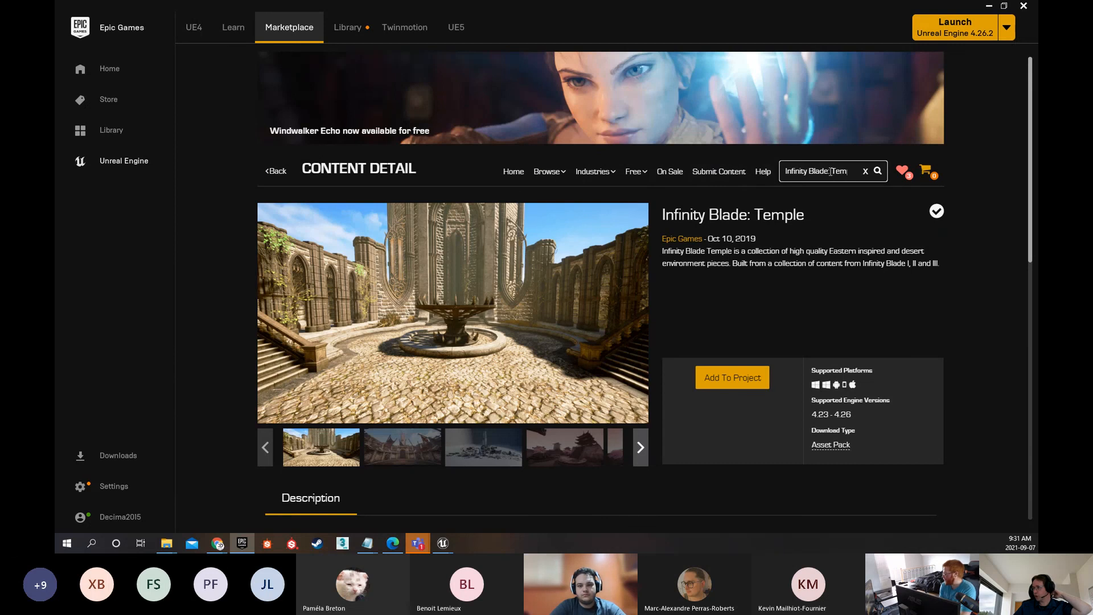
pyautogui.moveTo(633, 171)
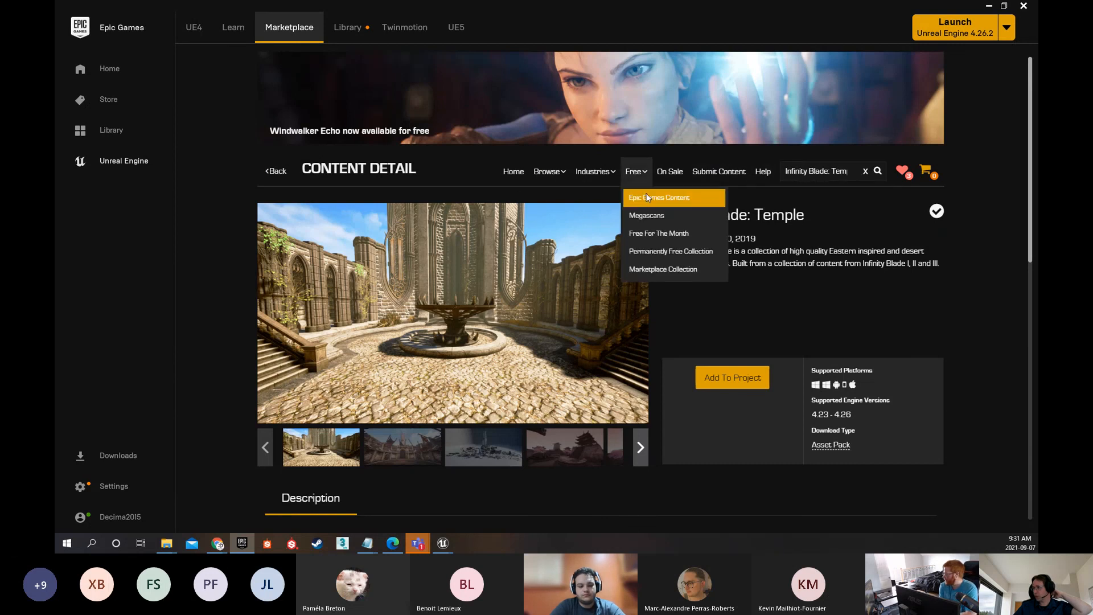
pyautogui.click(647, 196)
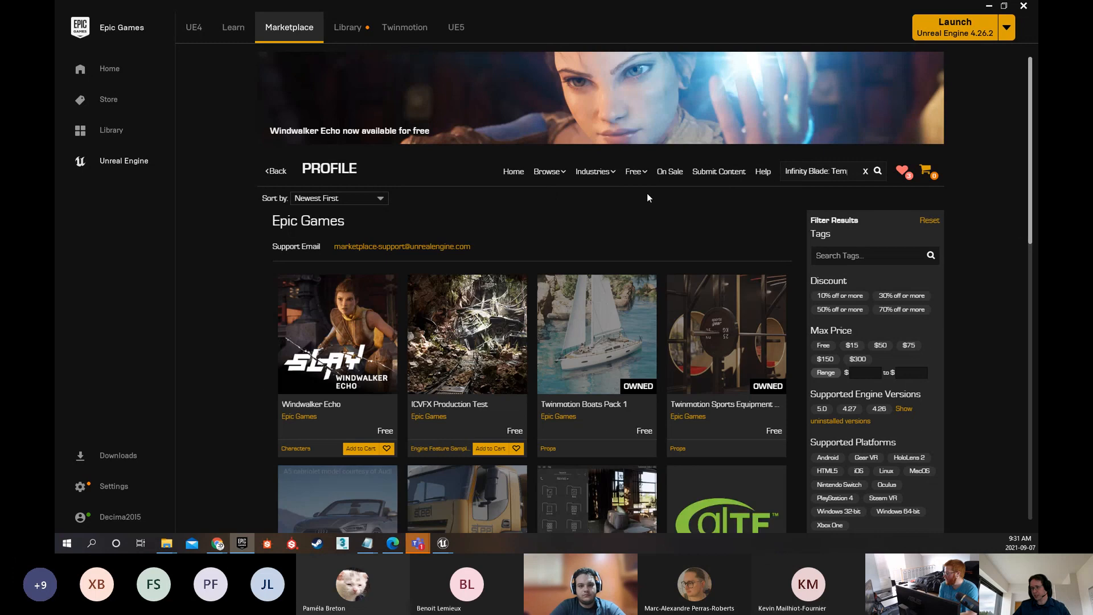
pyautogui.scroll(-4, 616, 234)
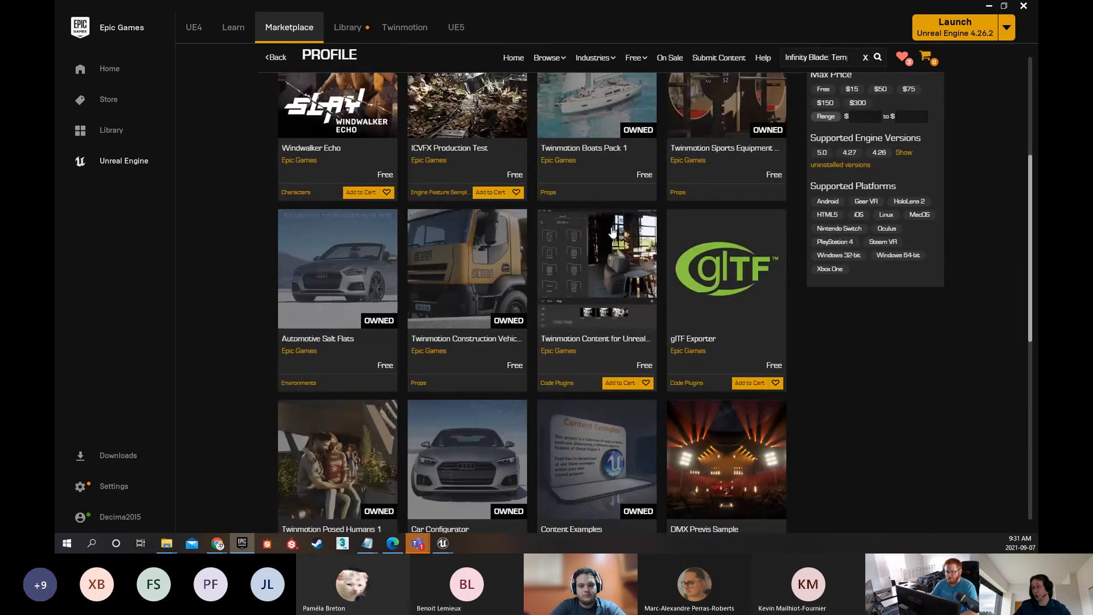
pyautogui.scroll(-6, 613, 230)
pyautogui.scroll(-2, 612, 232)
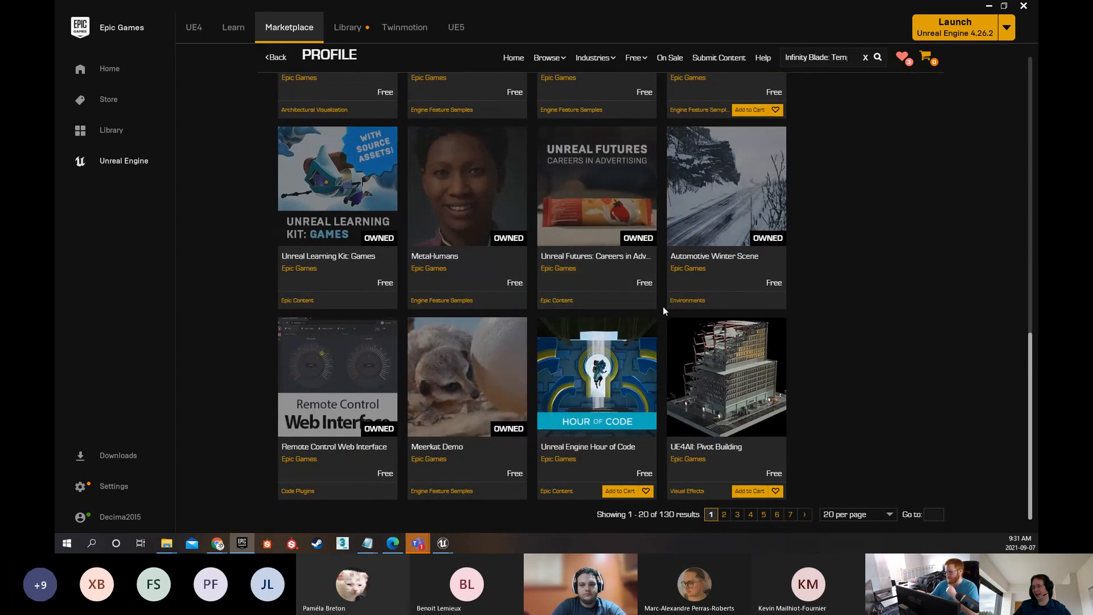
pyautogui.click(723, 515)
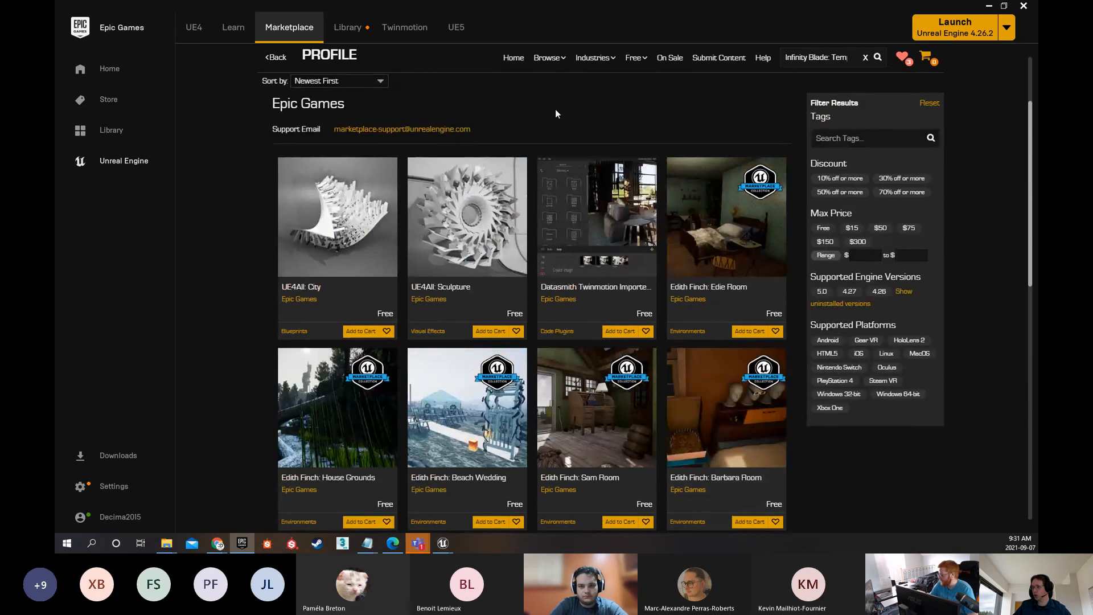
# Show the Permanently Free Collection and open the City Park Environment Collection product page
pyautogui.moveTo(644, 59)
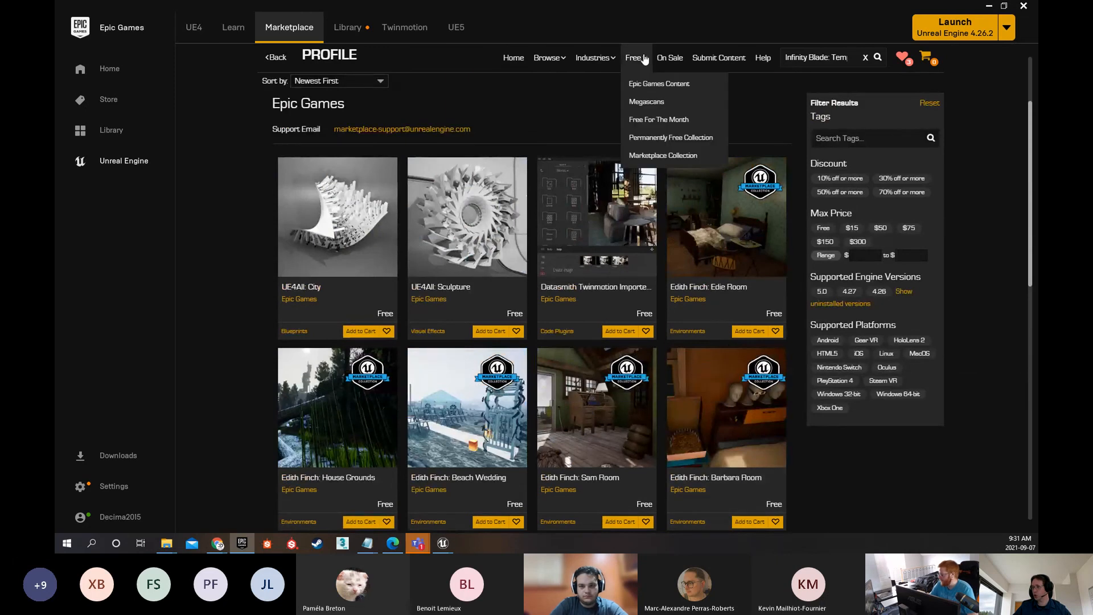
pyautogui.click(672, 139)
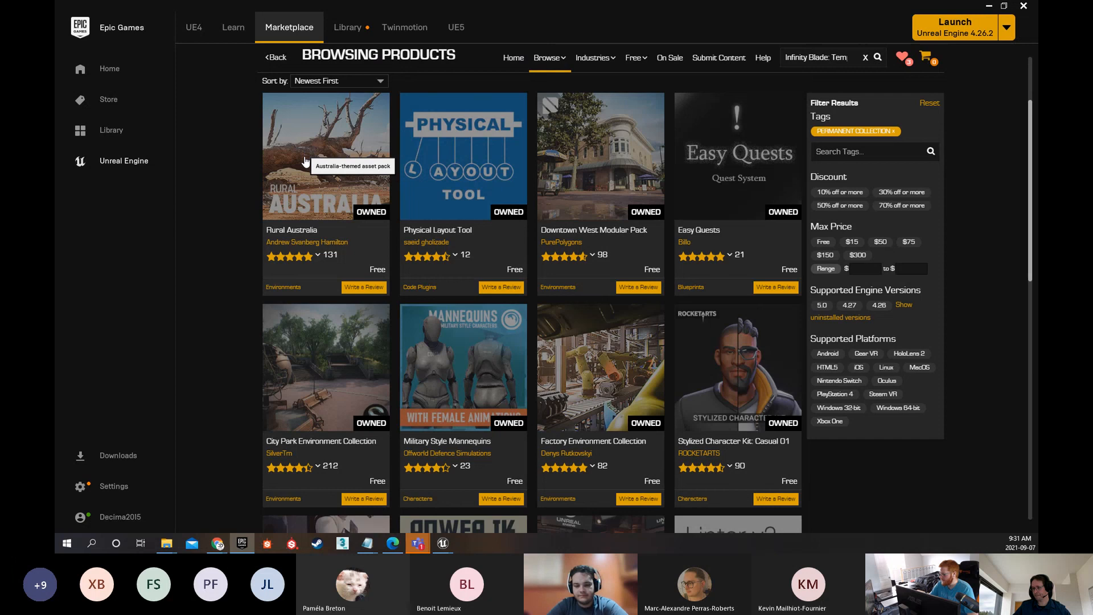
pyautogui.moveTo(300, 353)
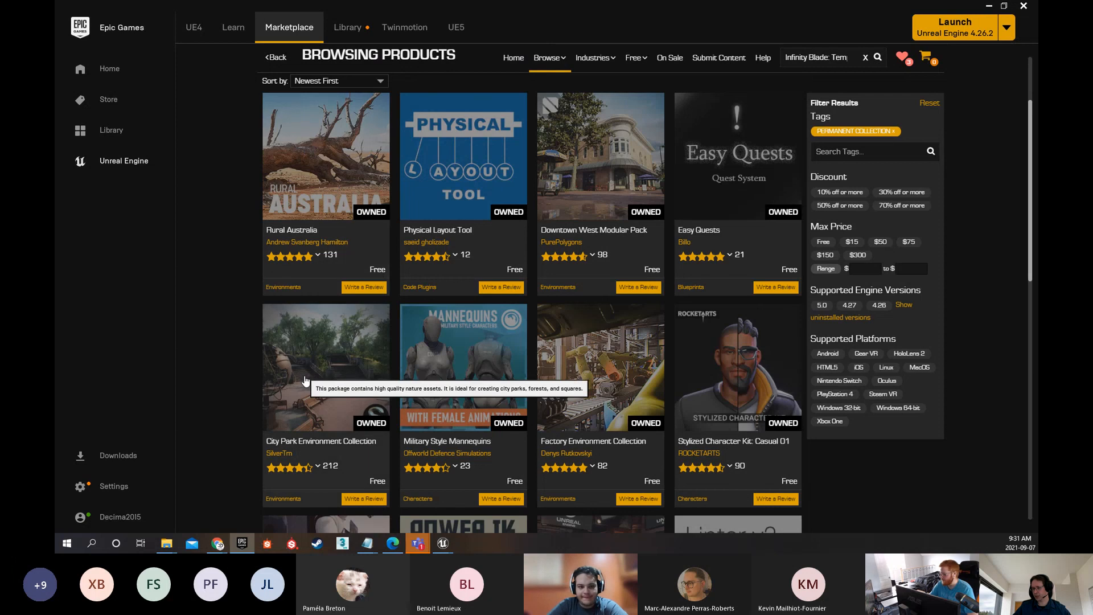
pyautogui.click(304, 375)
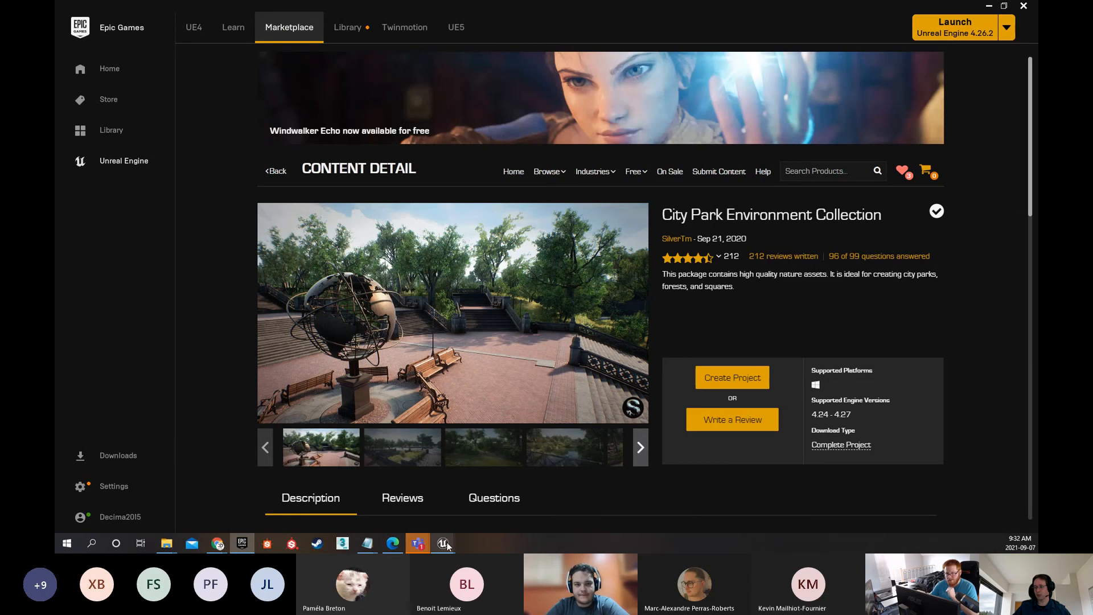
# Switch to the Unreal Editor window, and minimize it to return to the Epic Games Launcher
pyautogui.moveTo(443, 543)
pyautogui.click(446, 513)
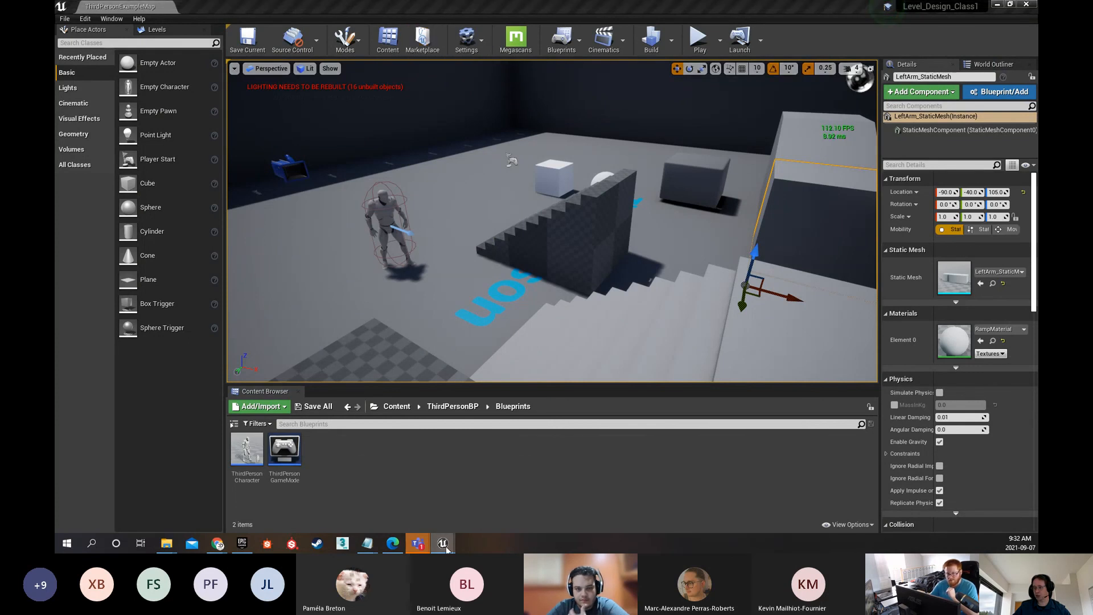
pyautogui.moveTo(444, 544)
pyautogui.moveTo(513, 495)
pyautogui.click(521, 466)
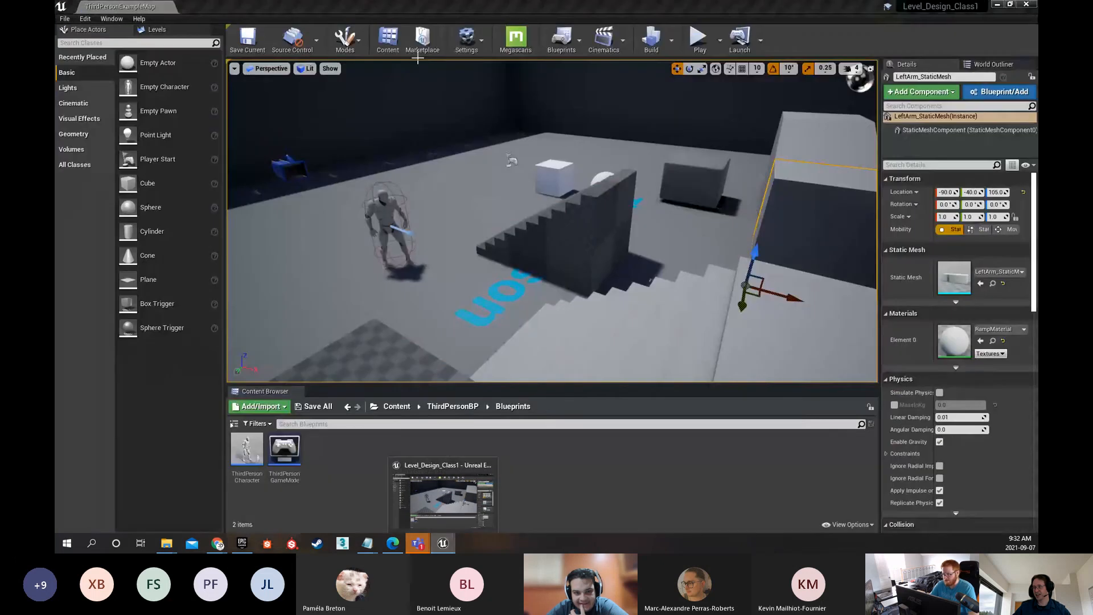
pyautogui.click(999, 6)
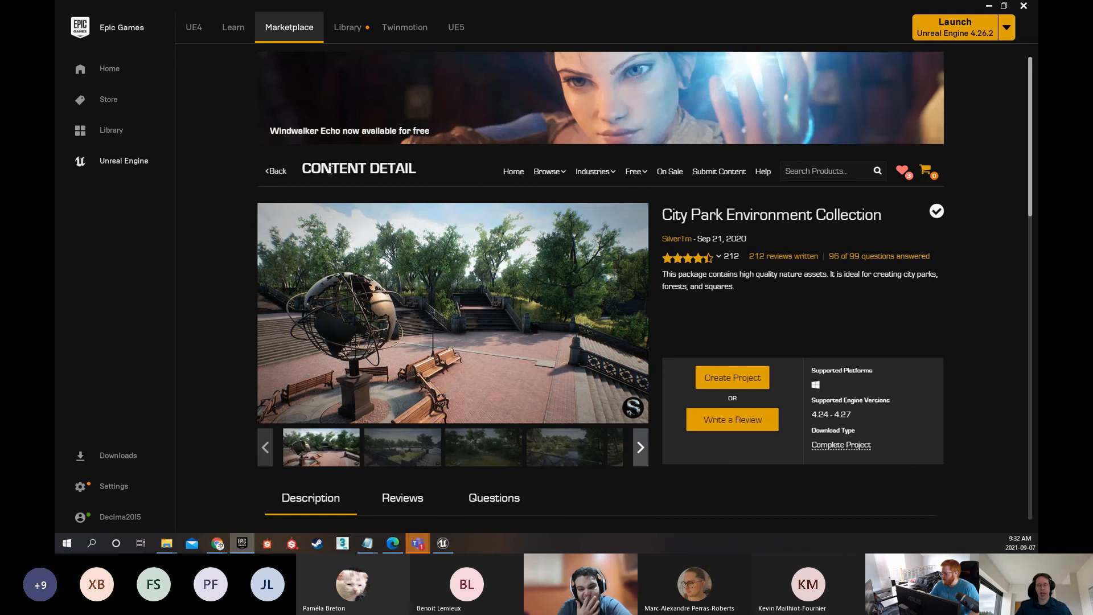
# Create a project from the City Park Environment Collection for engine version 4.26 in D:/iLasalle/____2021/_Fall_2021/_Level_Design
pyautogui.click(746, 381)
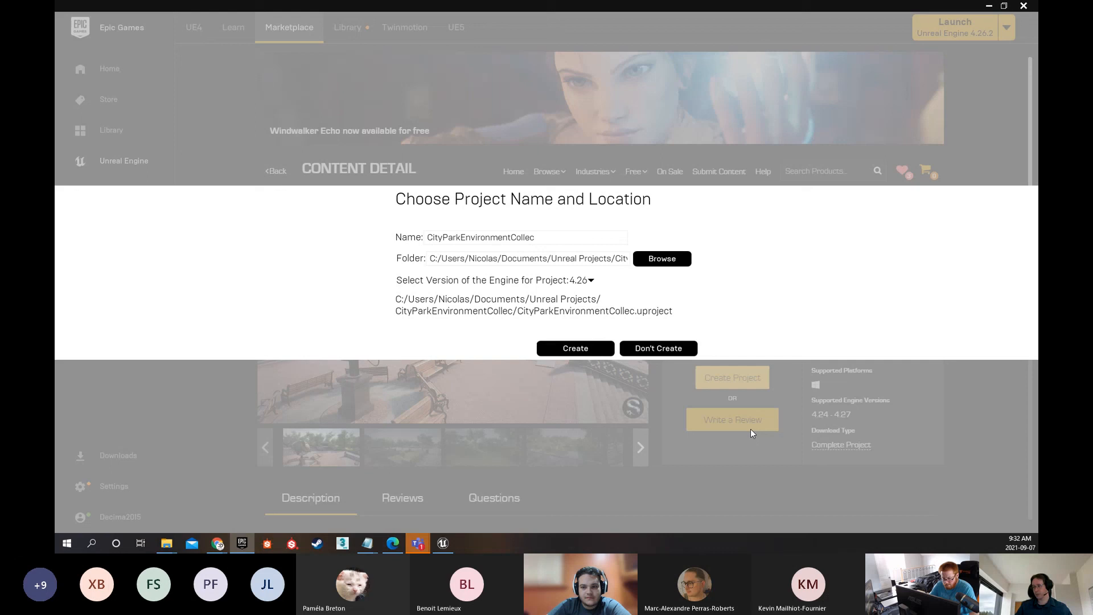
pyautogui.click(591, 281)
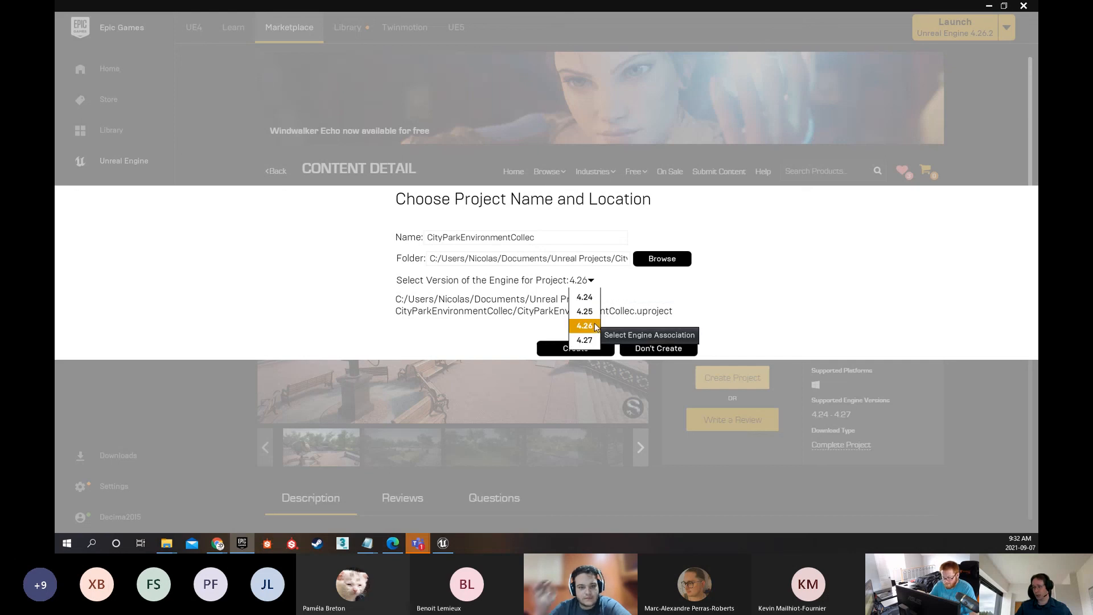
pyautogui.click(517, 307)
pyautogui.click(654, 266)
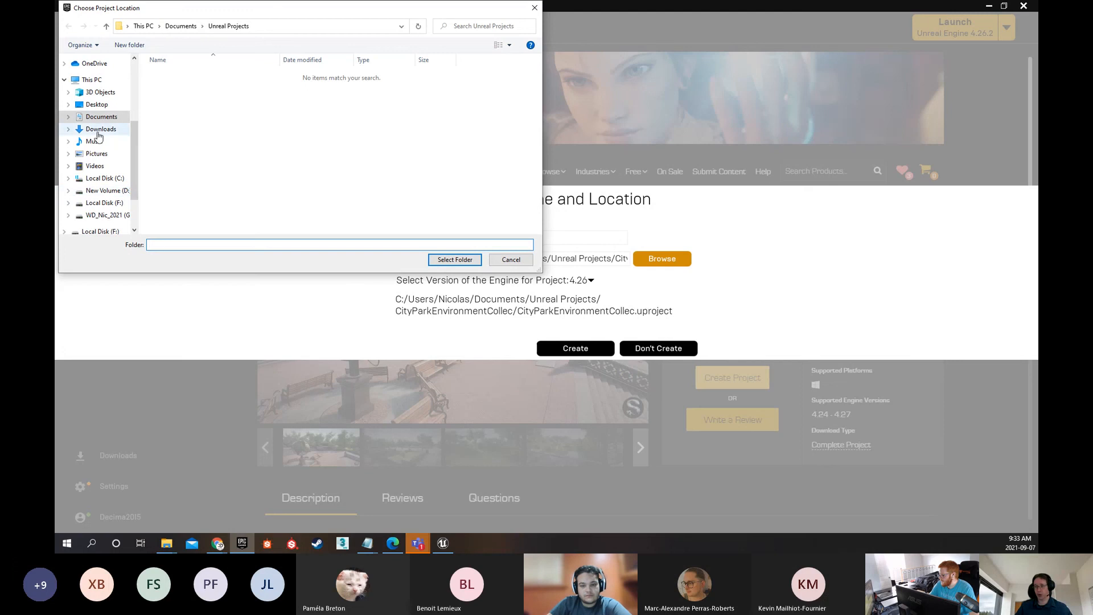
pyautogui.click(96, 105)
pyautogui.doubleClick(171, 97)
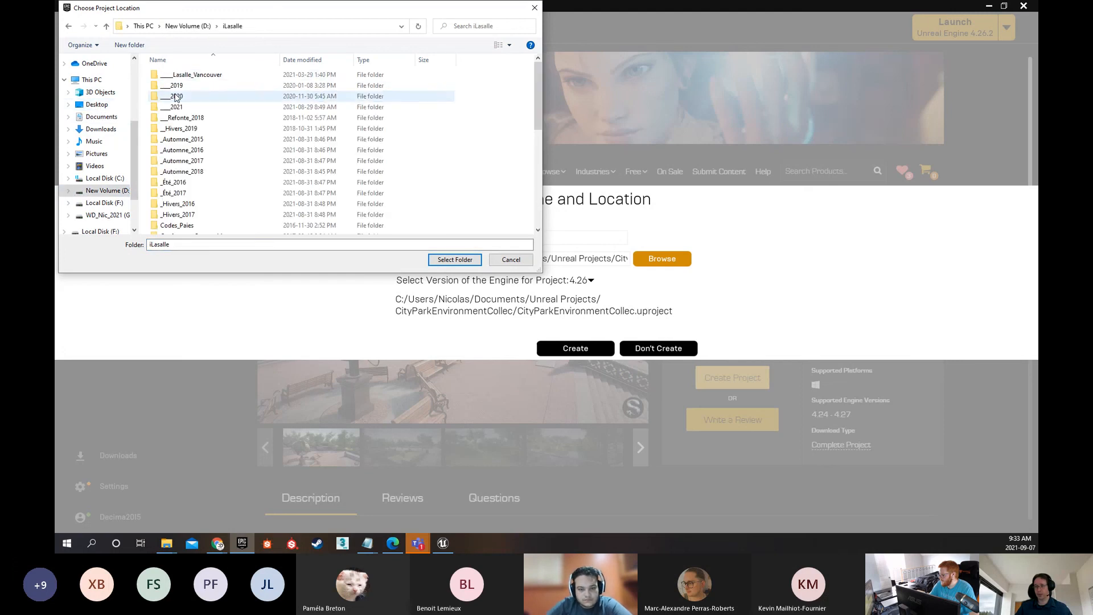
pyautogui.doubleClick(183, 108)
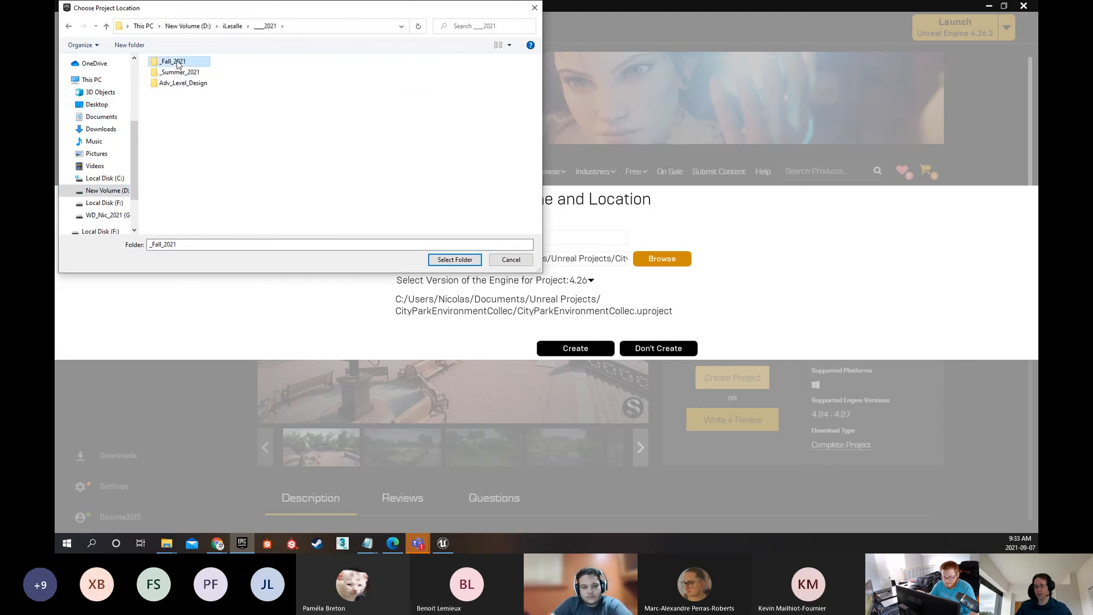
pyautogui.doubleClick(174, 61)
pyautogui.doubleClick(179, 108)
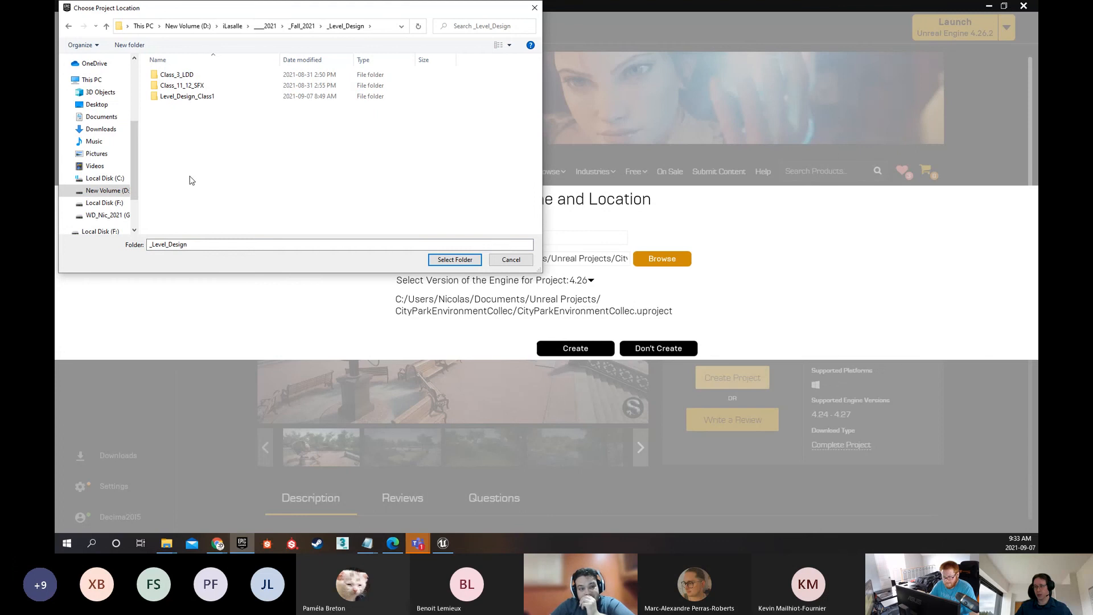
pyautogui.click(456, 259)
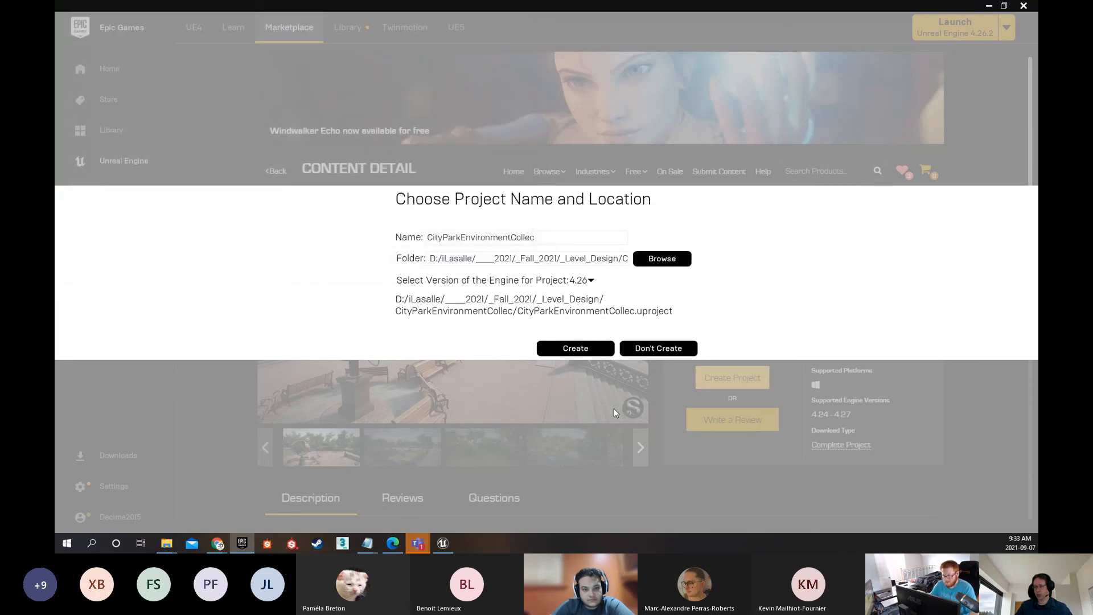
pyautogui.click(583, 348)
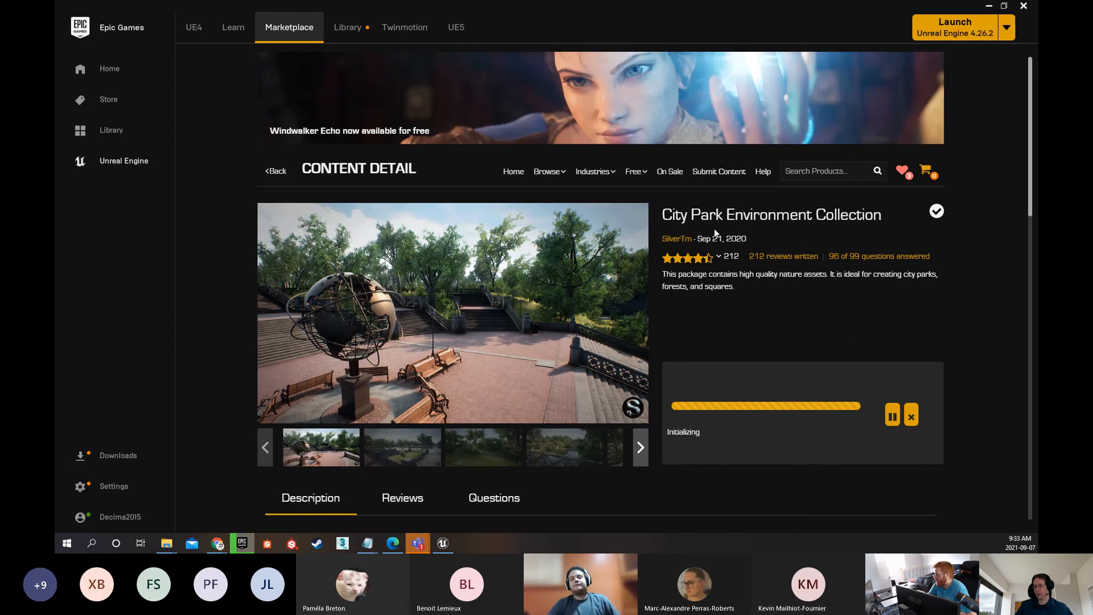
# Look through the City Park Environment Collection's preview images to the end of the gallery
pyautogui.moveTo(706, 261)
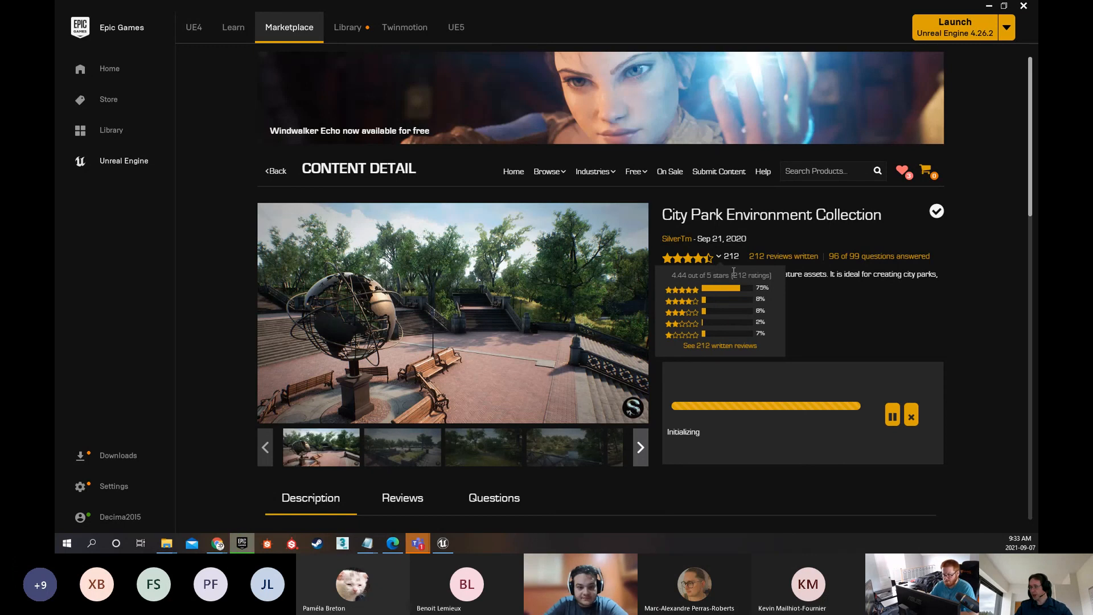
pyautogui.click(409, 452)
pyautogui.click(480, 460)
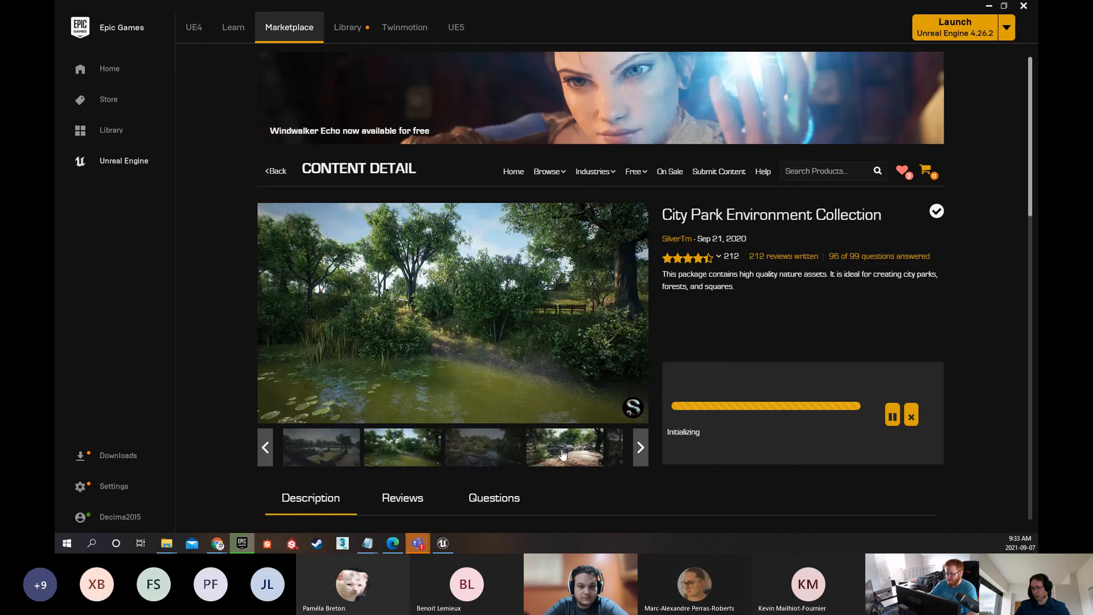
pyautogui.click(563, 454)
pyautogui.scroll(-1, 561, 452)
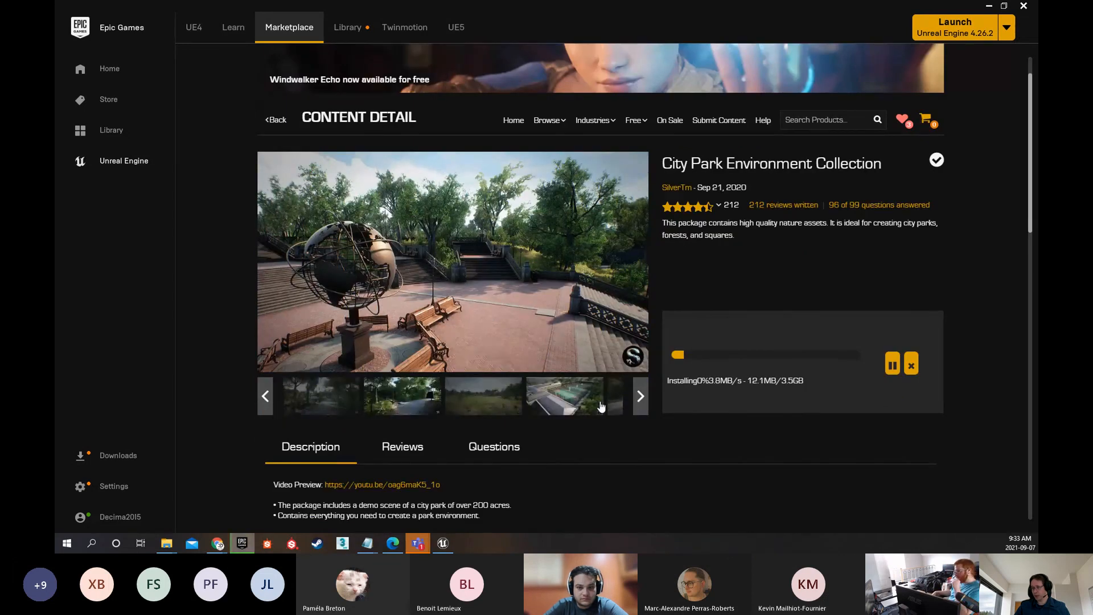
pyautogui.click(610, 405)
pyautogui.click(610, 405)
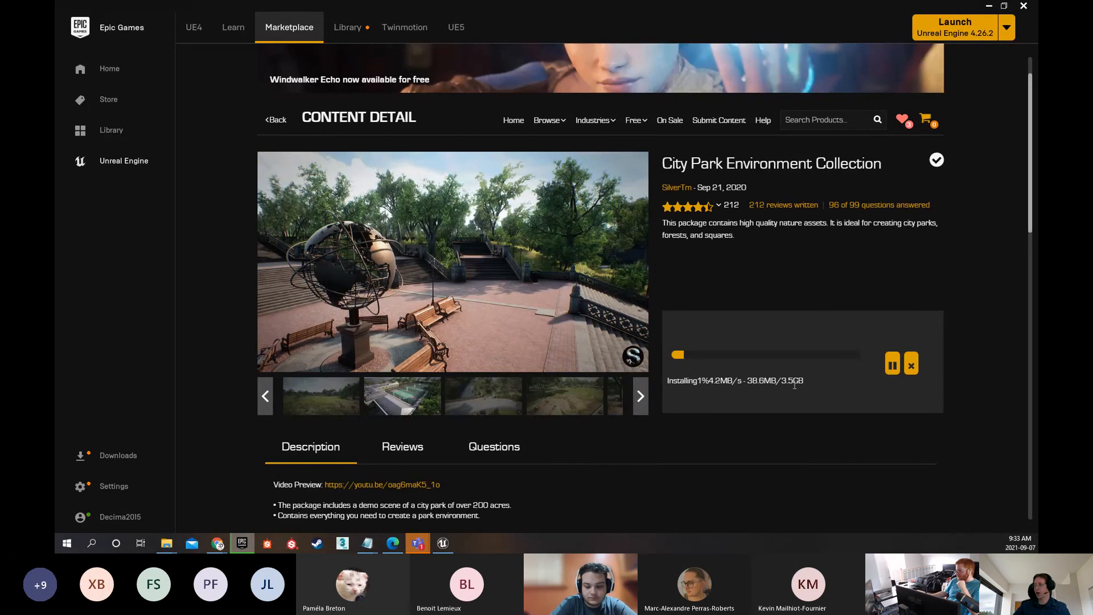
pyautogui.click(642, 398)
pyautogui.click(642, 398)
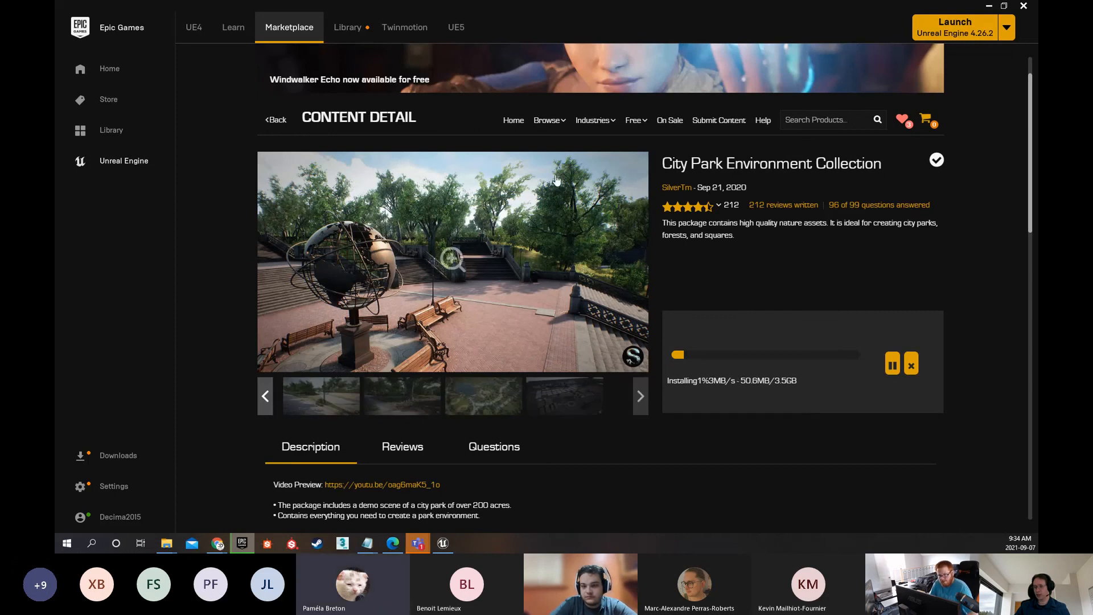
pyautogui.scroll(1, 371, 274)
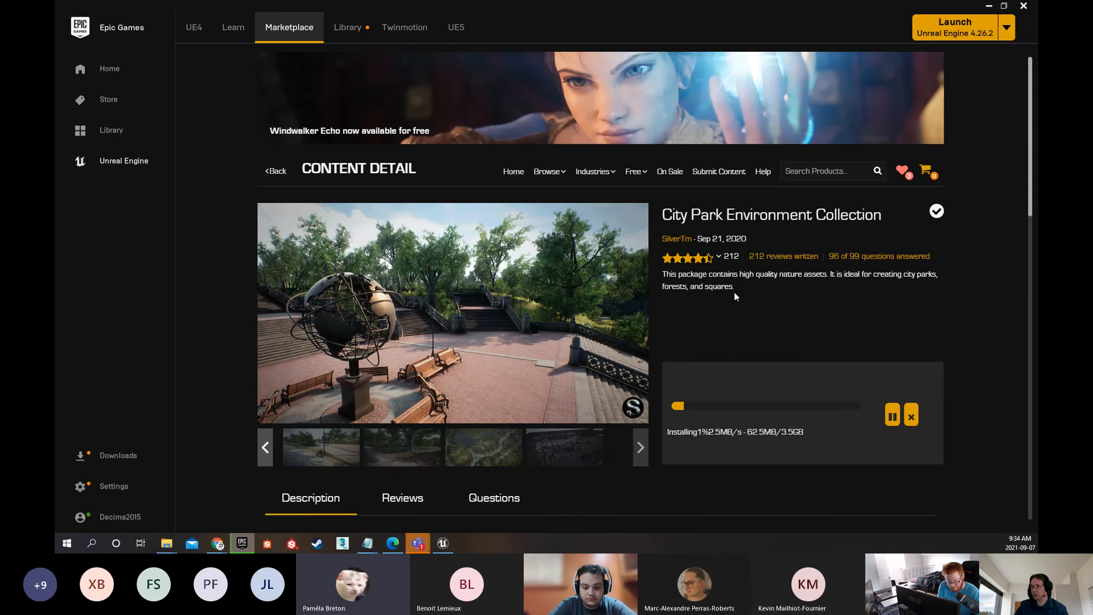
# Search the Marketplace for "city park" and compare the ratings of the two owned City Park Environment Collection products
pyautogui.moveTo(560, 190)
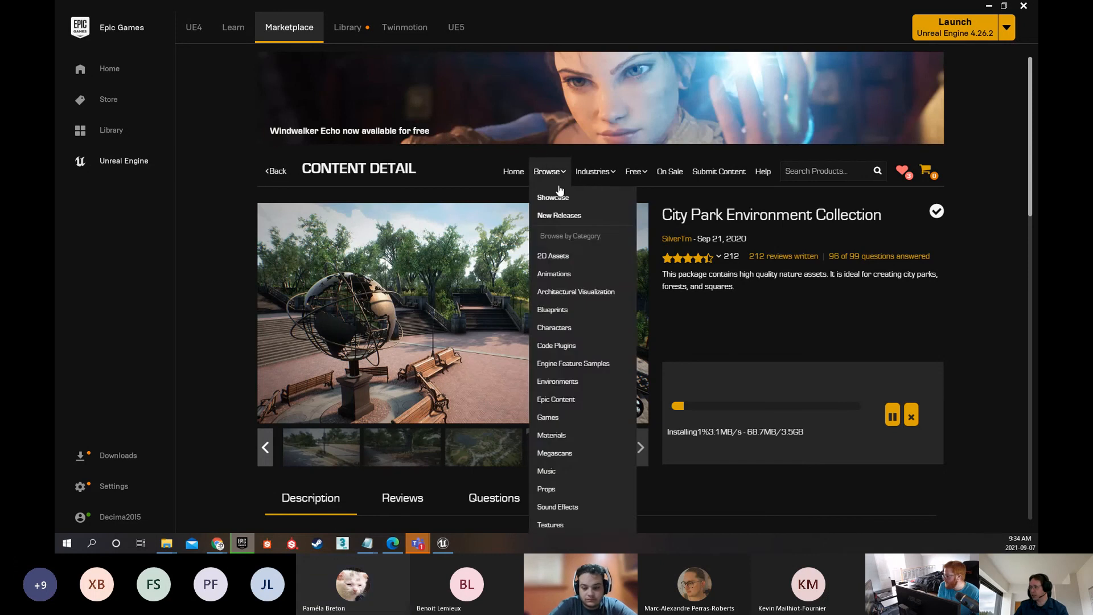
pyautogui.click(815, 175)
pyautogui.write('city park')
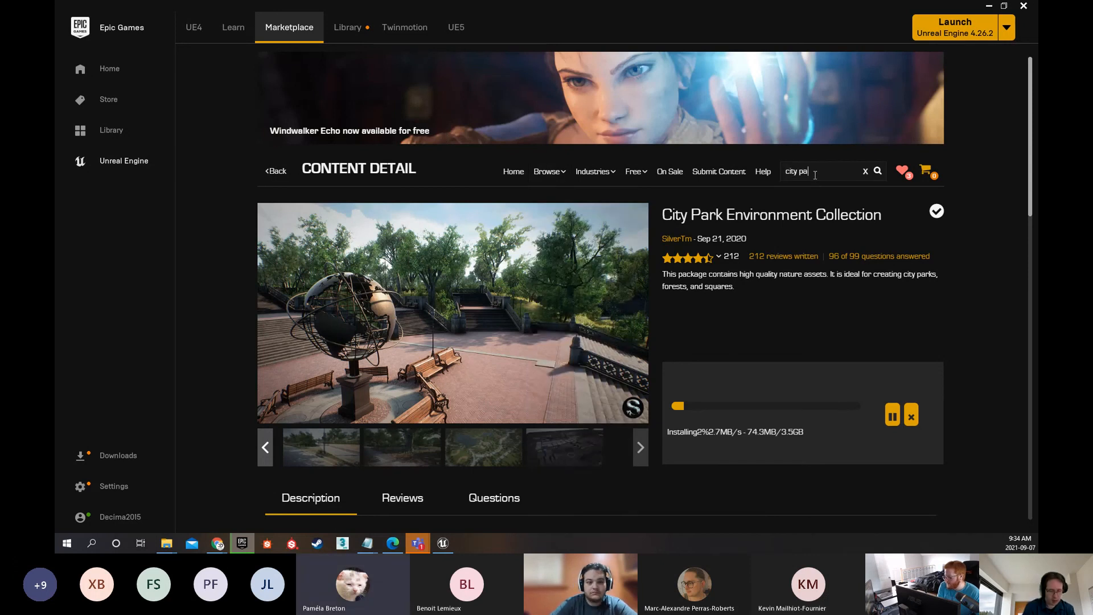
pyautogui.press('Return')
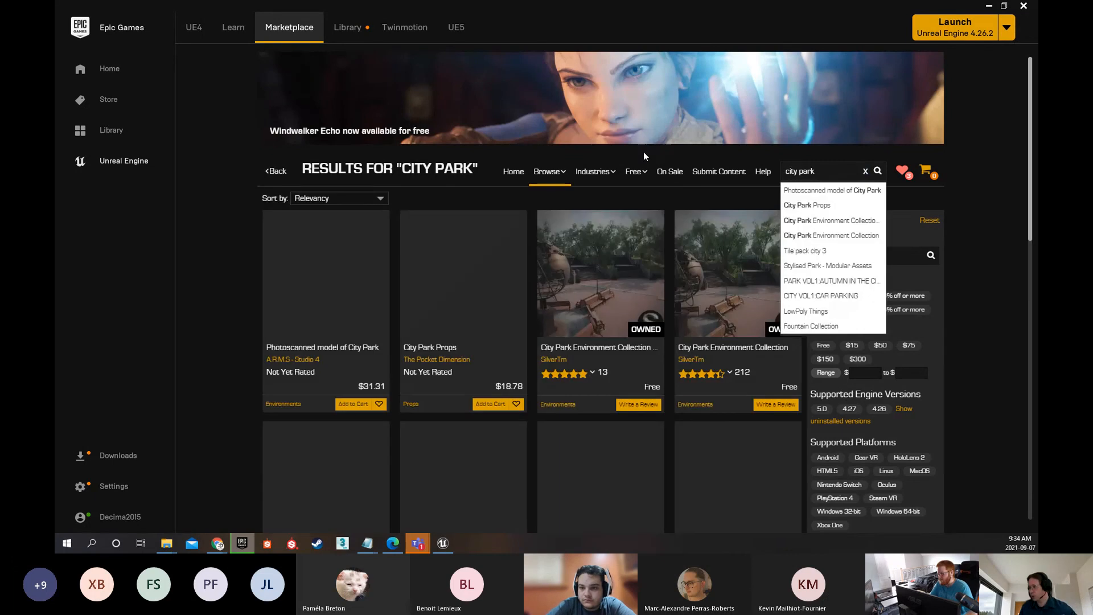
pyautogui.moveTo(656, 184)
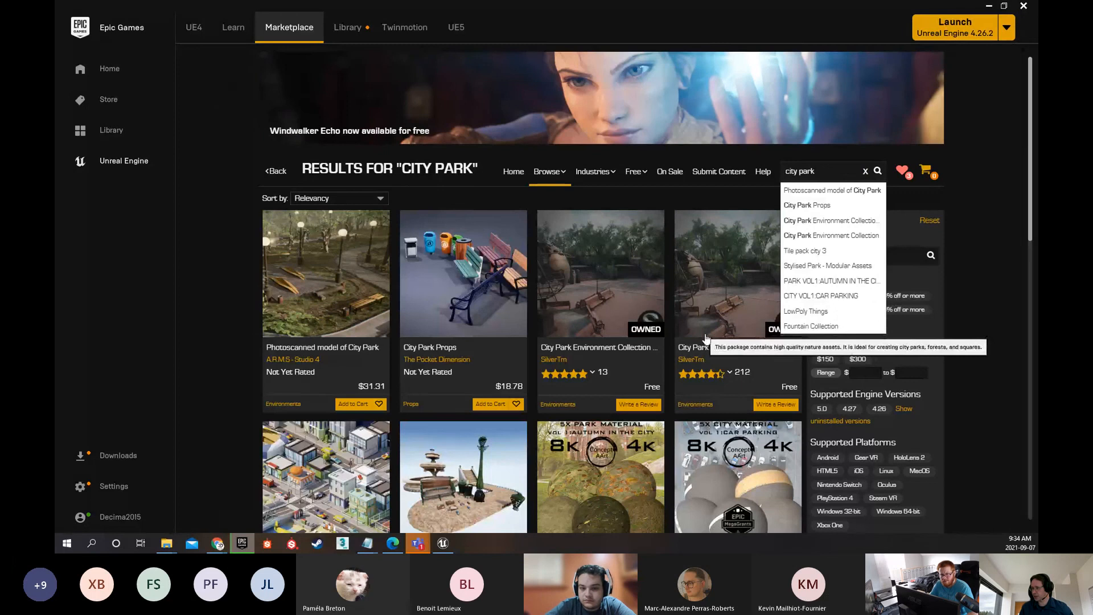
pyautogui.scroll(-1, 705, 336)
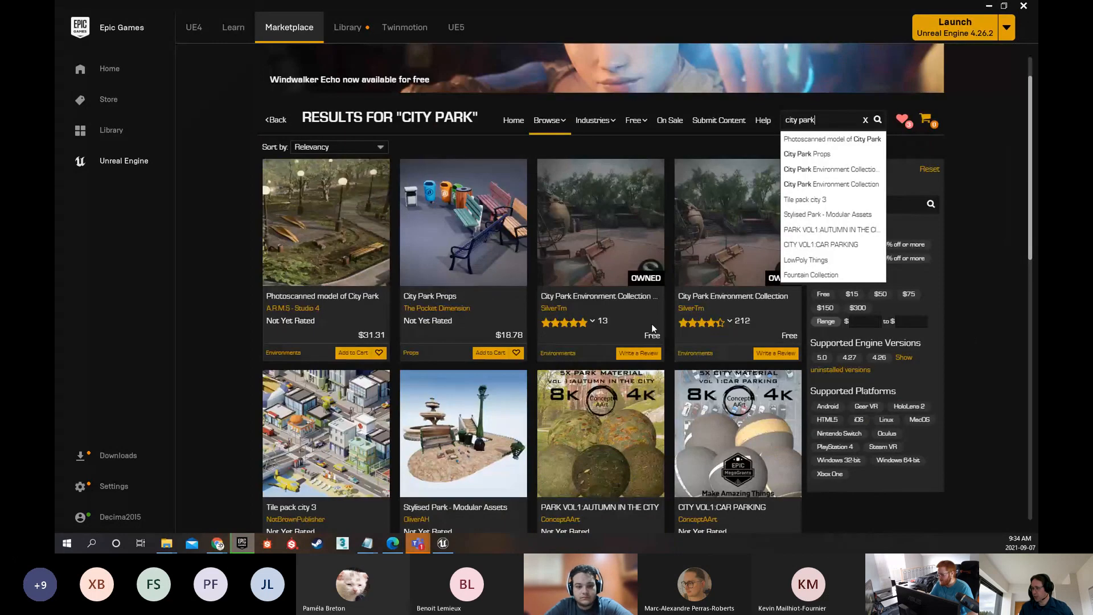
pyautogui.moveTo(596, 321)
pyautogui.moveTo(720, 320)
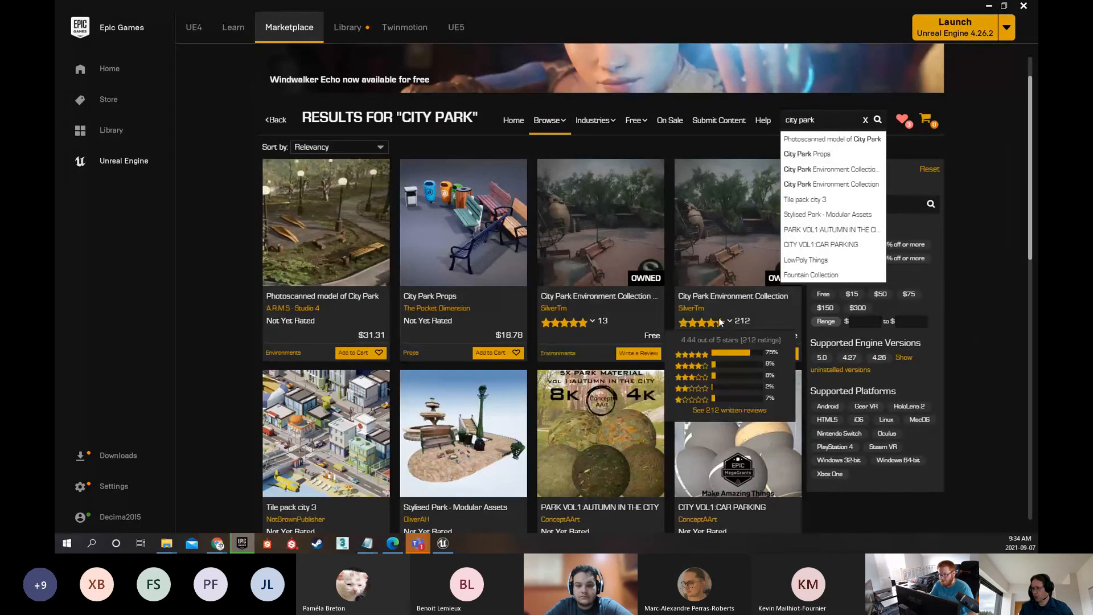
pyautogui.click(958, 205)
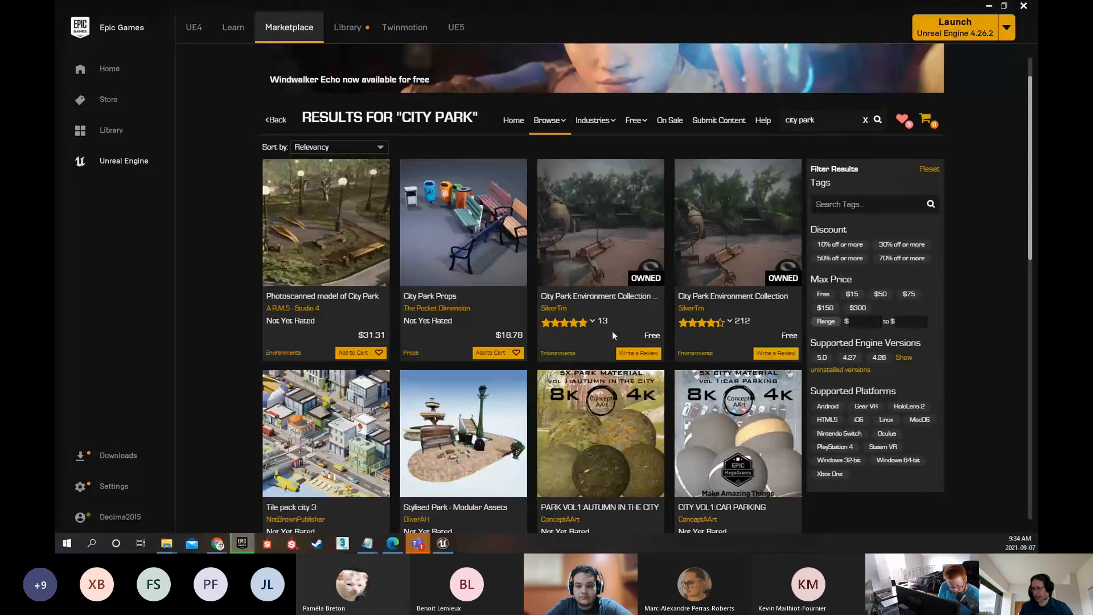
# Open the City Park Environment Collection LITE product page and review its preview images, release date and description
pyautogui.click(602, 300)
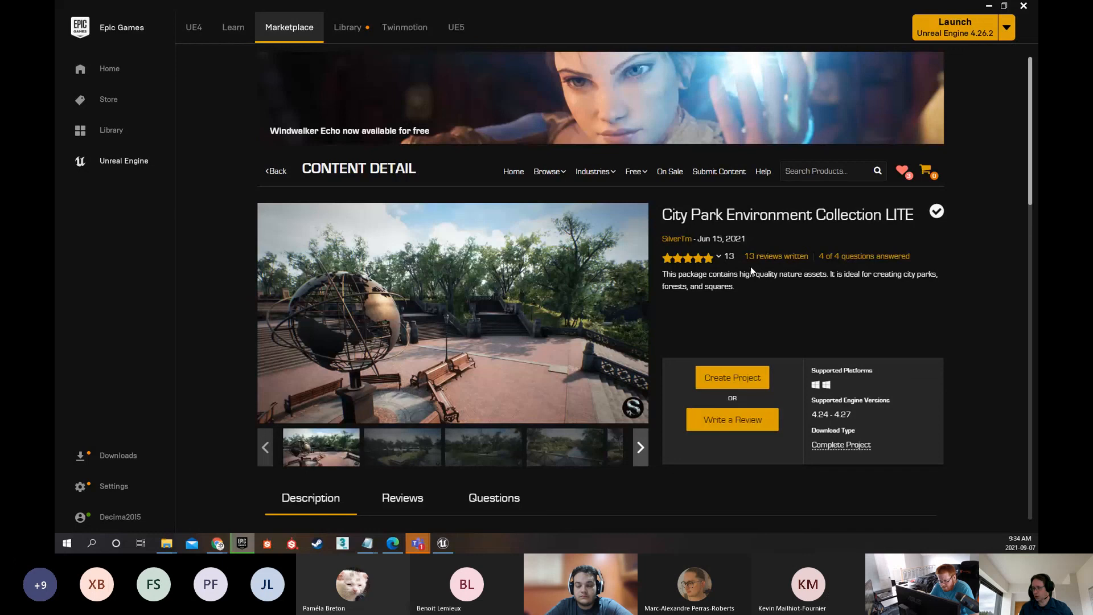
pyautogui.click(484, 448)
pyautogui.click(565, 455)
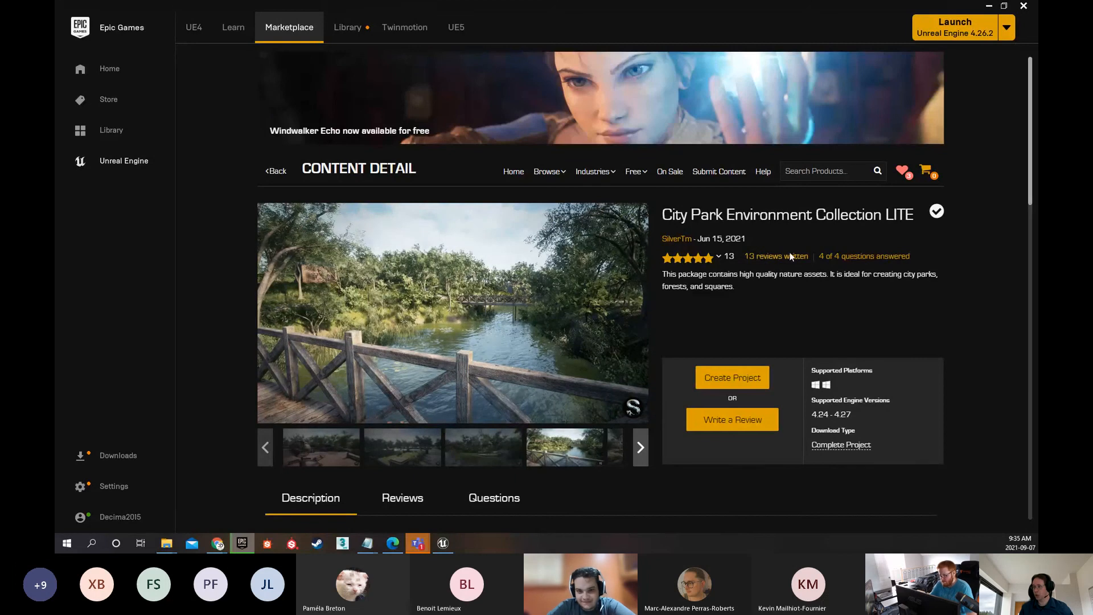
pyautogui.scroll(-2, 740, 200)
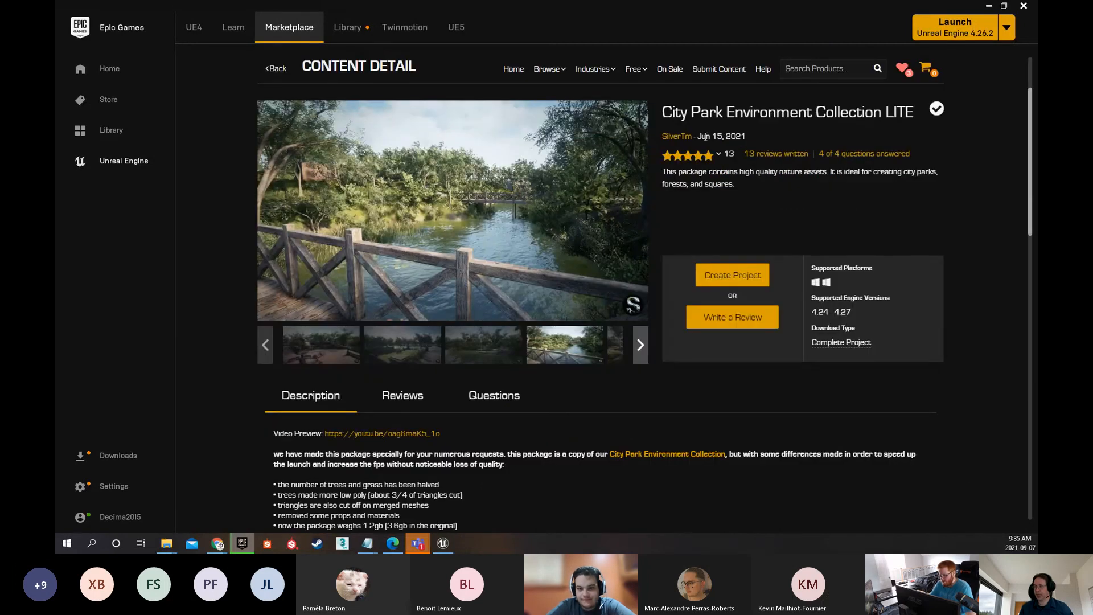
pyautogui.moveTo(698, 137); pyautogui.dragTo(748, 138)
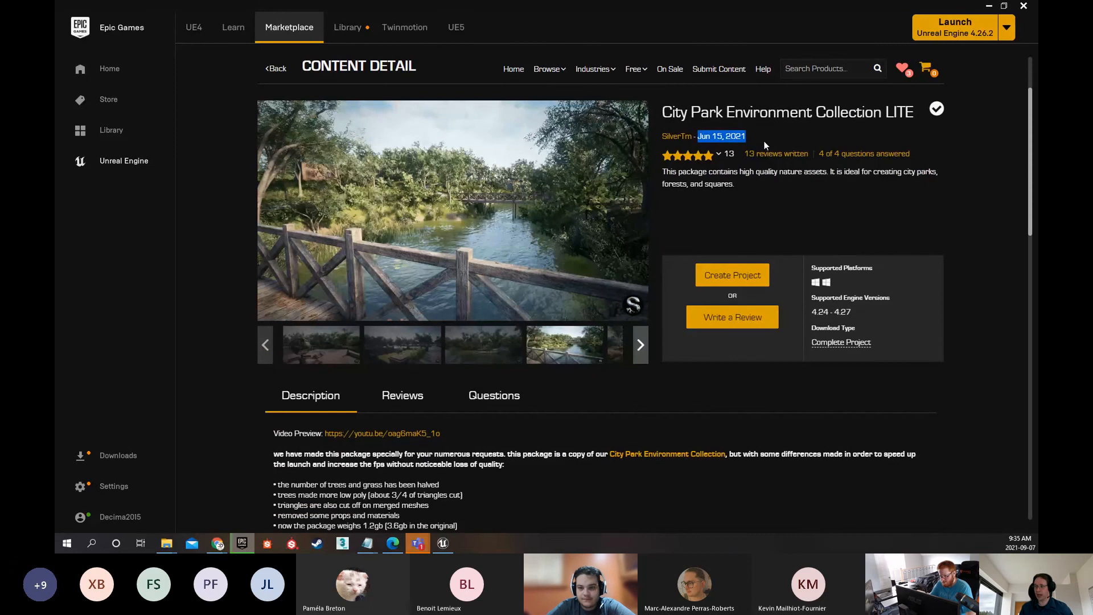
pyautogui.click(640, 345)
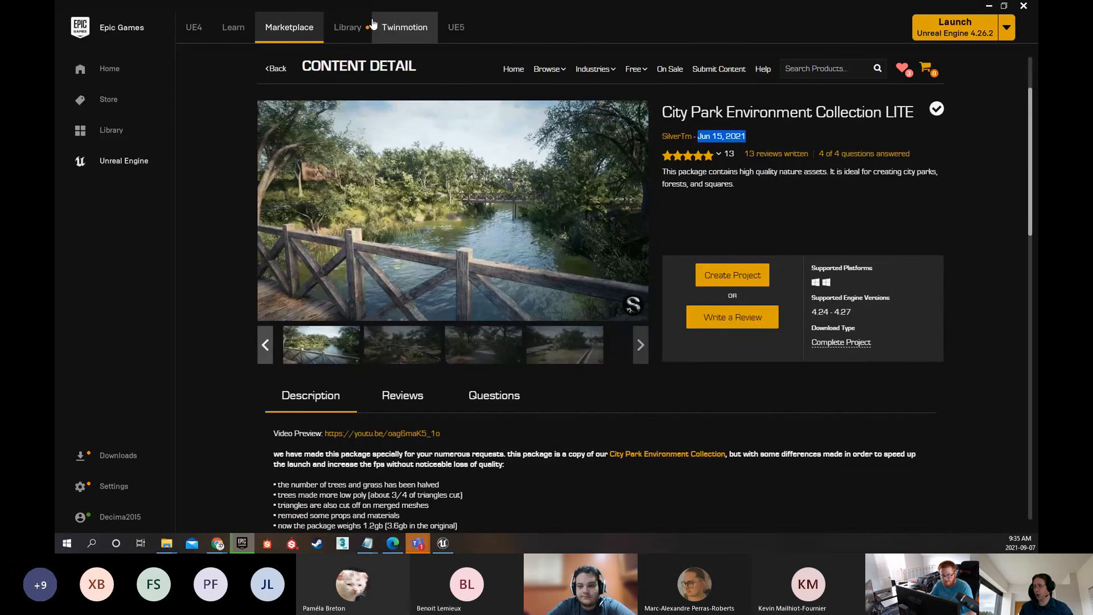
# Find the City Park Environment Collection in the Library's Vault and cancel its download
pyautogui.click(356, 27)
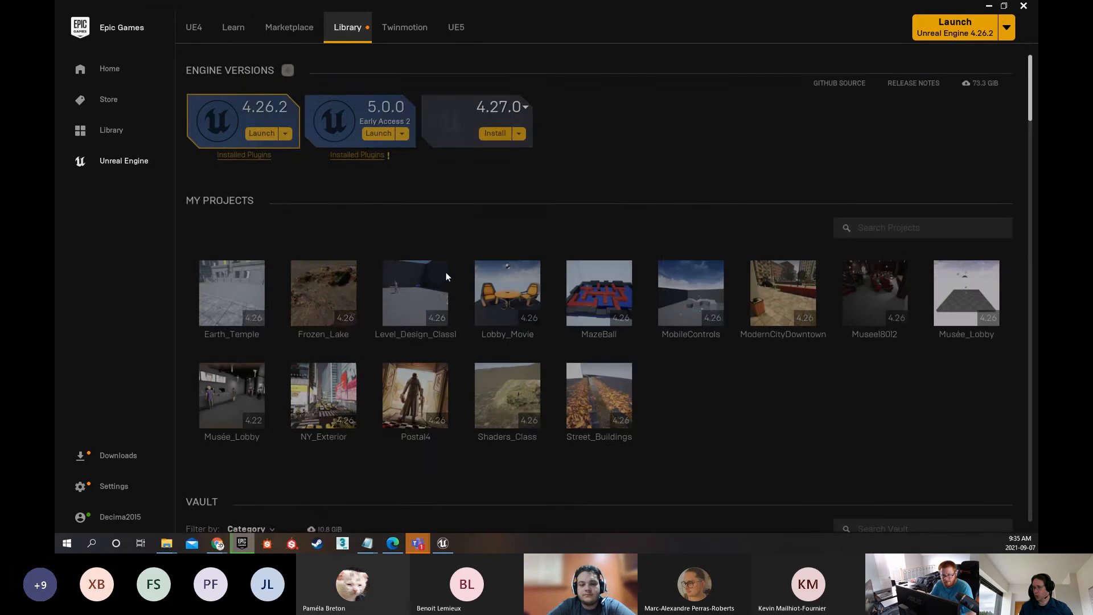
pyautogui.scroll(-5, 633, 285)
pyautogui.scroll(-6, 655, 289)
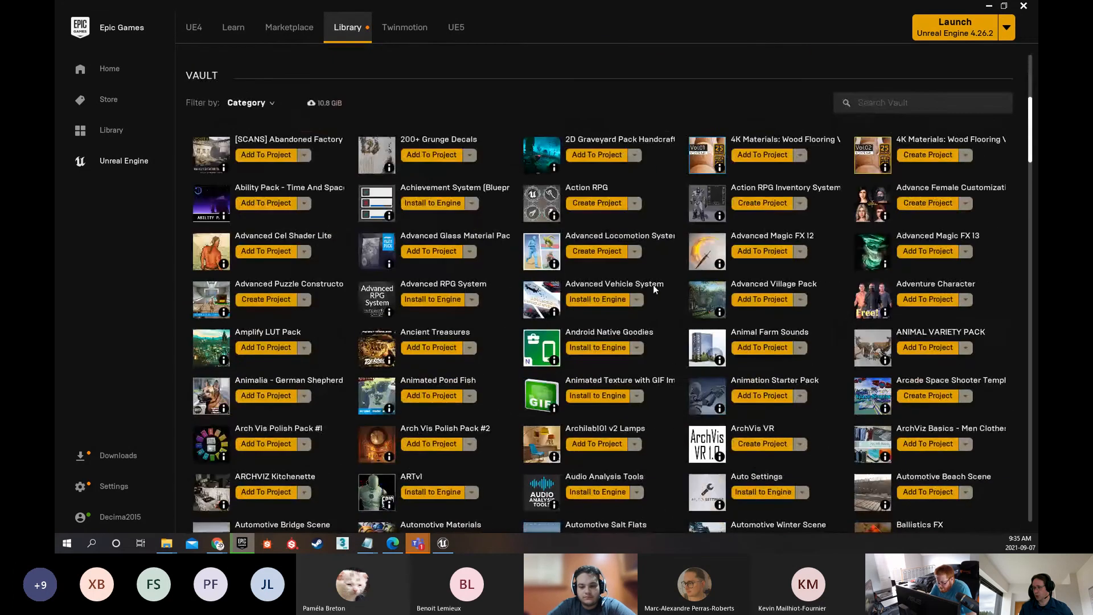
pyautogui.scroll(-2, 650, 282)
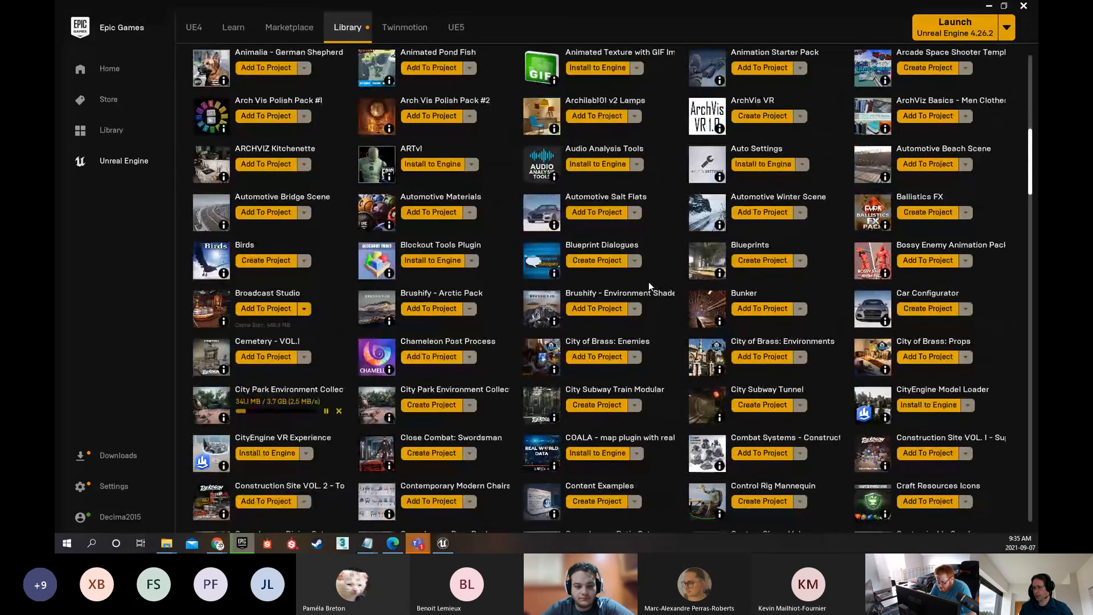
pyautogui.click(339, 410)
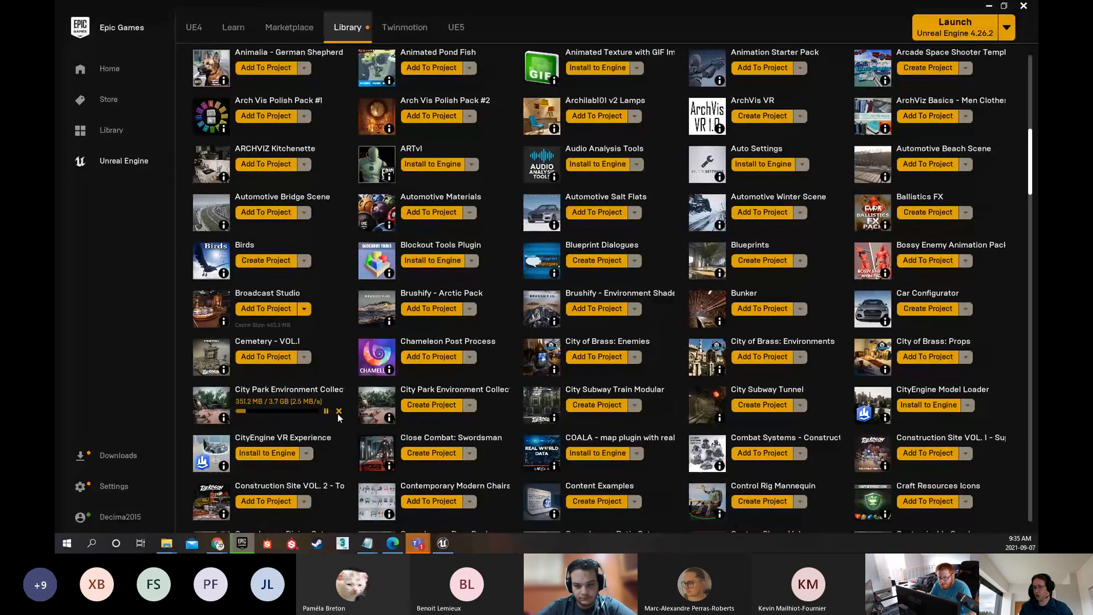
pyautogui.scroll(15, 342, 381)
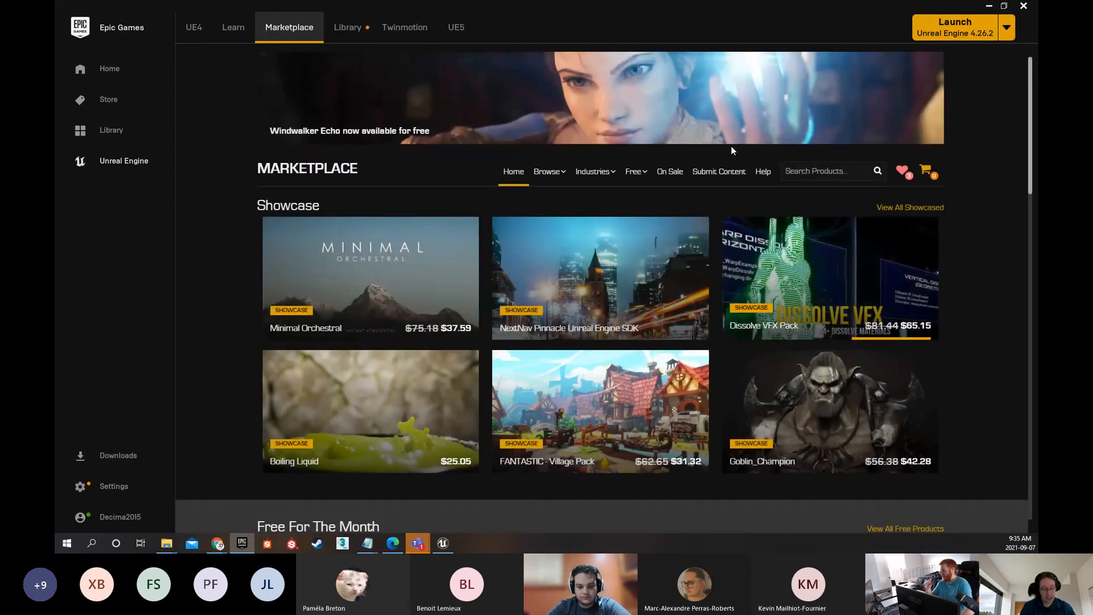
# Return to the Marketplace, search for "city park" and open the City Park Environment Collection LITE product page
pyautogui.click(796, 171)
pyautogui.write('city')
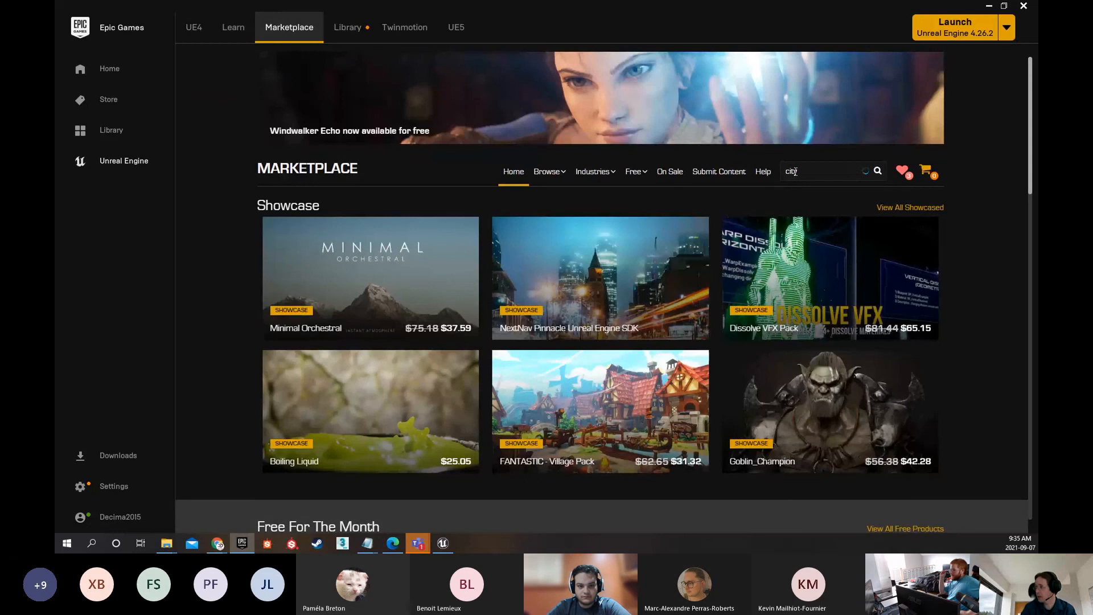
pyautogui.write(' par')
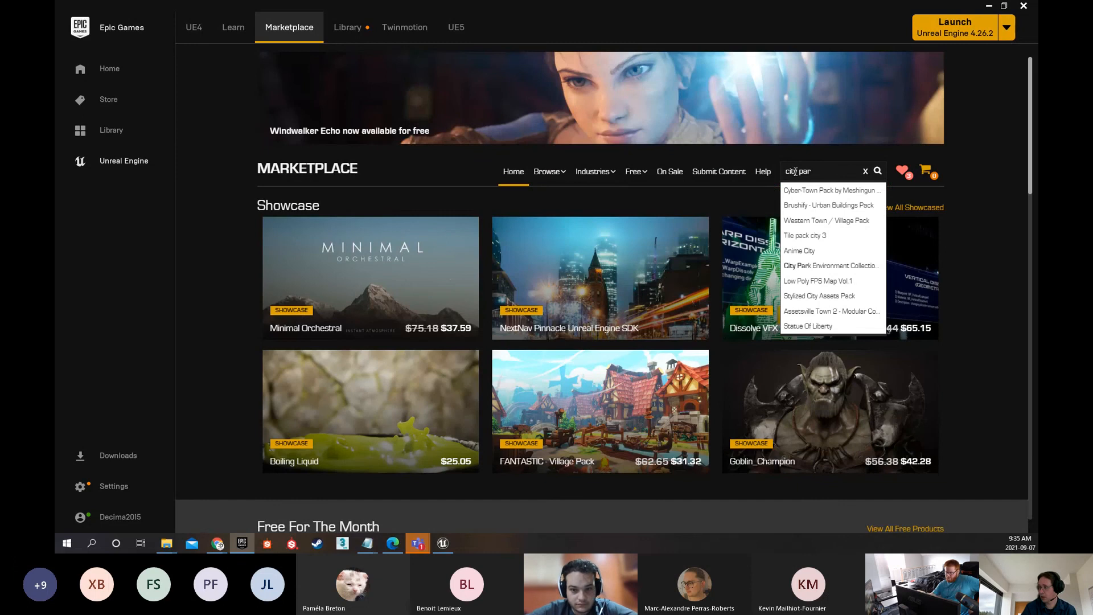
pyautogui.write('k')
pyautogui.press('Return')
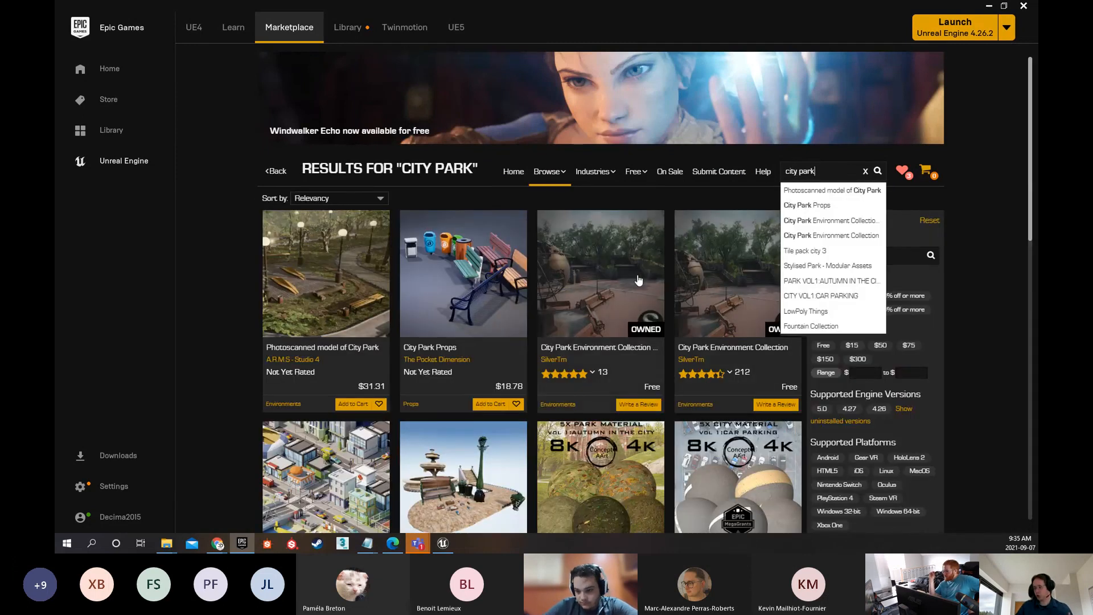
pyautogui.click(600, 279)
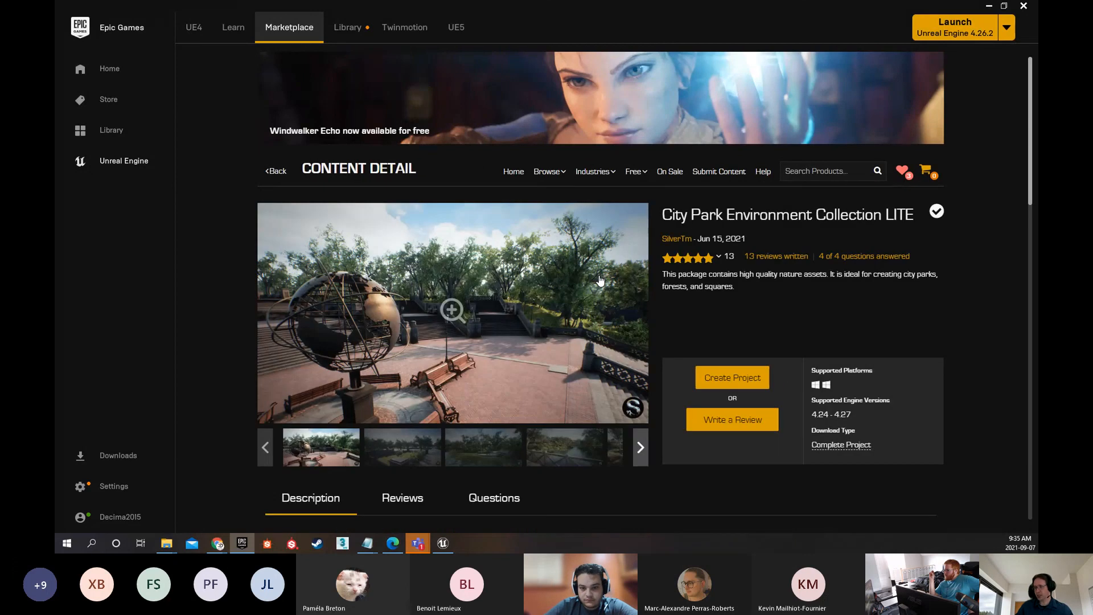
# Create the CityParkEnvironmentCollec project for engine version 4.26 in the D:/iLasalle/____2021/_Fall_2021/_Level_Design folder
pyautogui.click(730, 379)
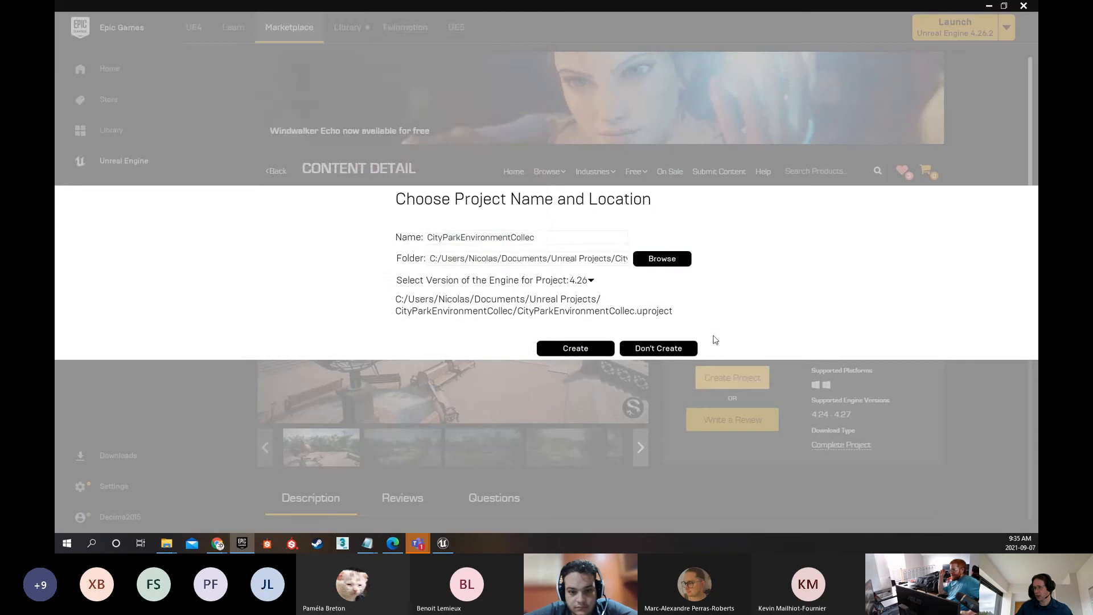
pyautogui.click(638, 260)
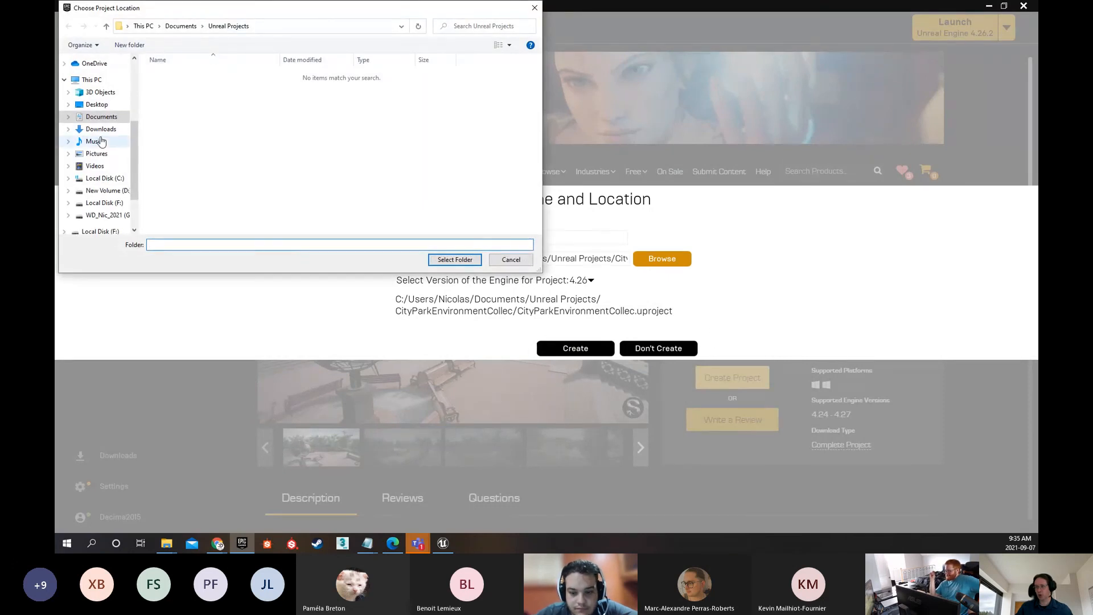
pyautogui.click(109, 104)
pyautogui.doubleClick(171, 96)
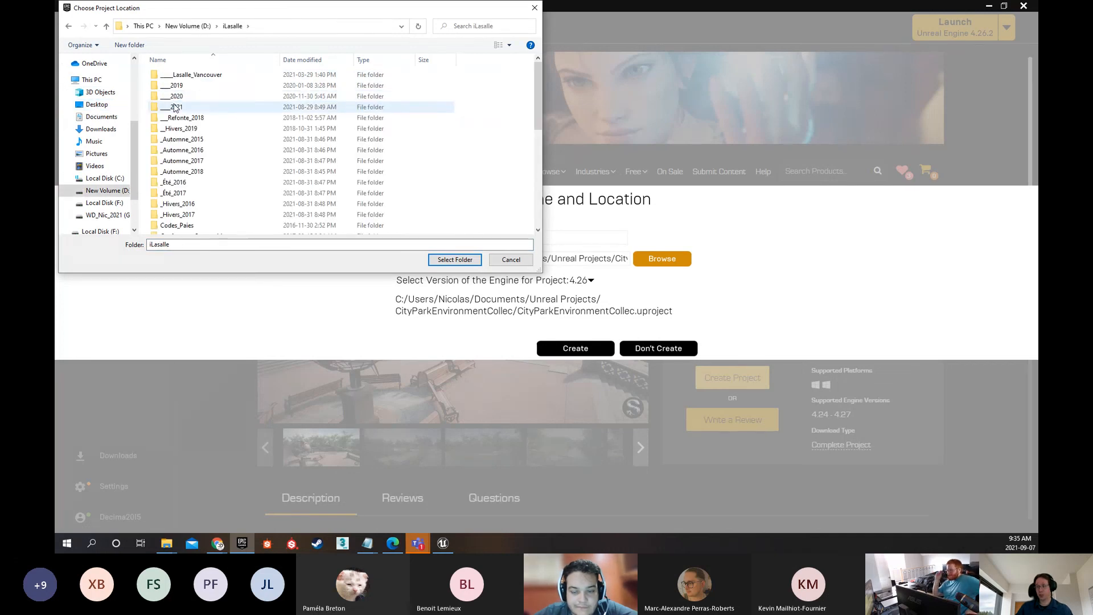
pyautogui.doubleClick(174, 107)
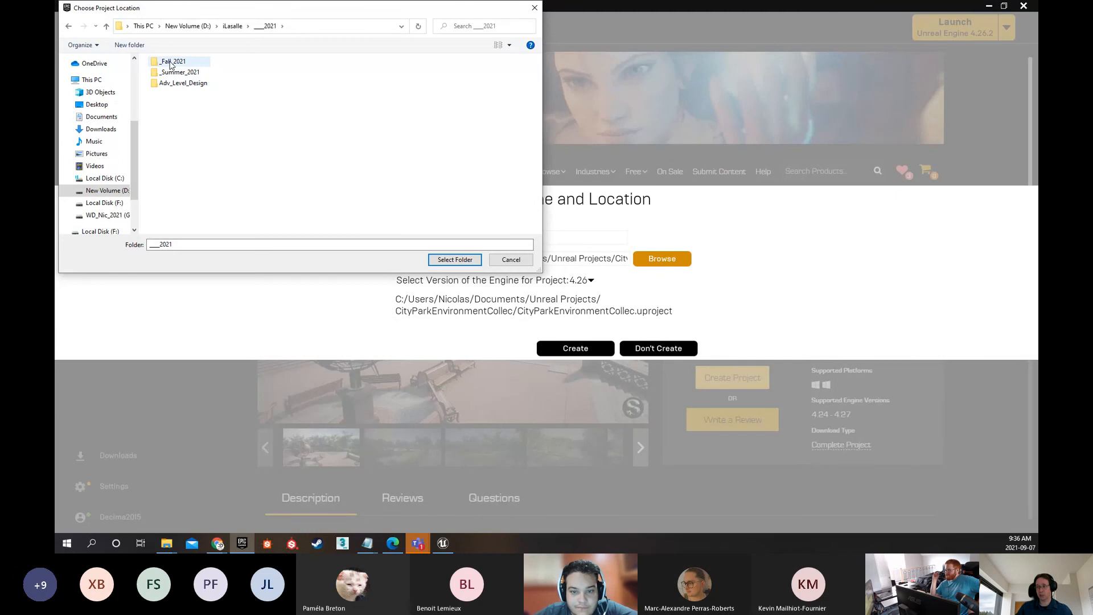
pyautogui.doubleClick(171, 63)
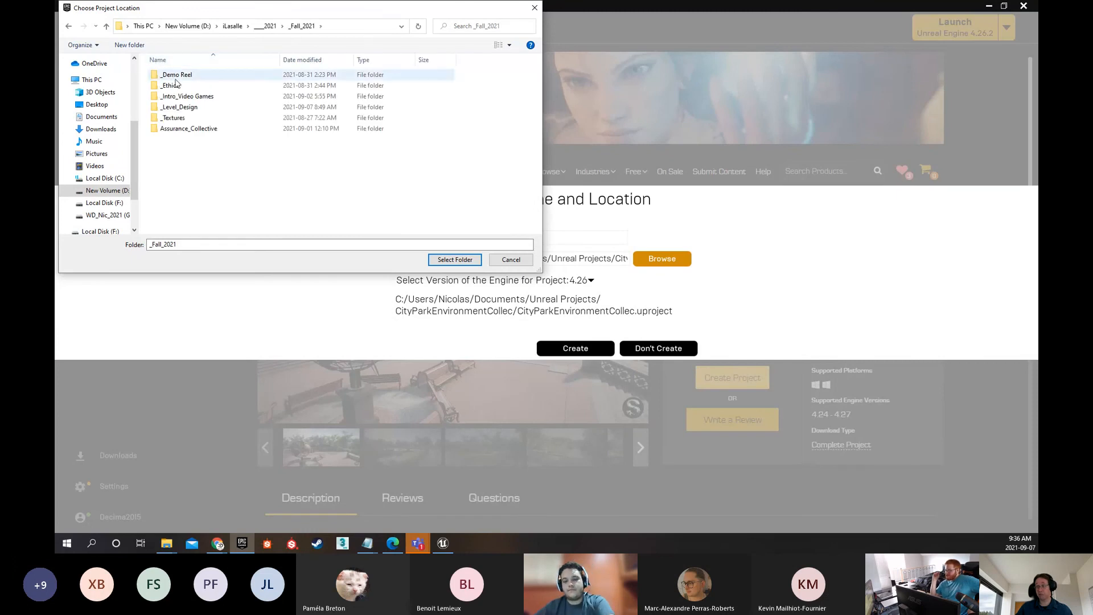
pyautogui.doubleClick(179, 107)
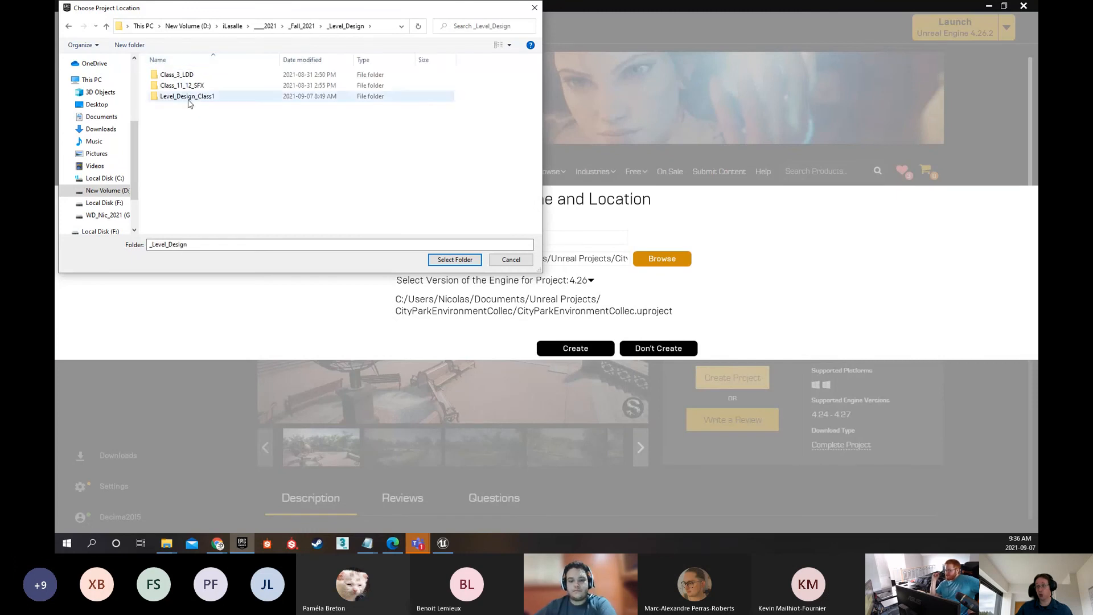
pyautogui.click(455, 260)
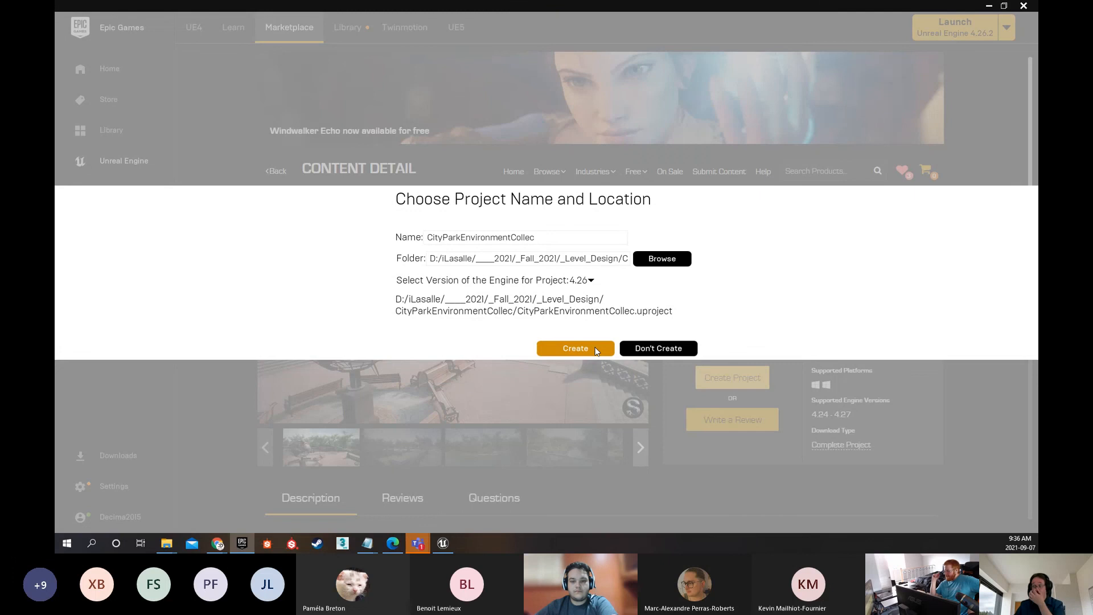
pyautogui.click(576, 349)
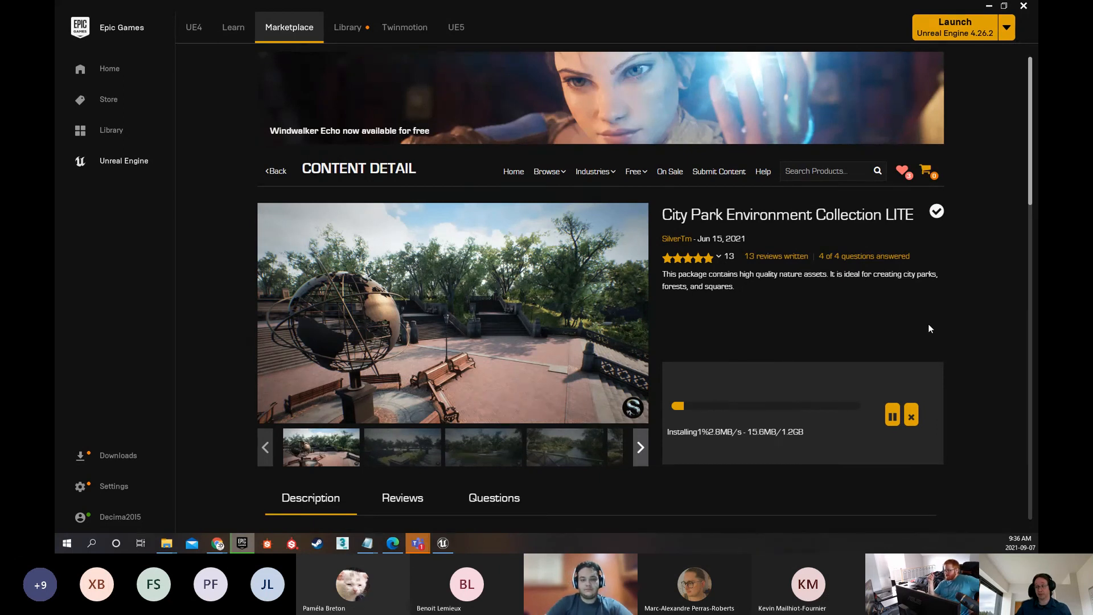
# Review the description and technical details of City Park Environment Collection LITE, including its features and texture sizes
pyautogui.scroll(-3, 930, 329)
pyautogui.scroll(-5, 975, 282)
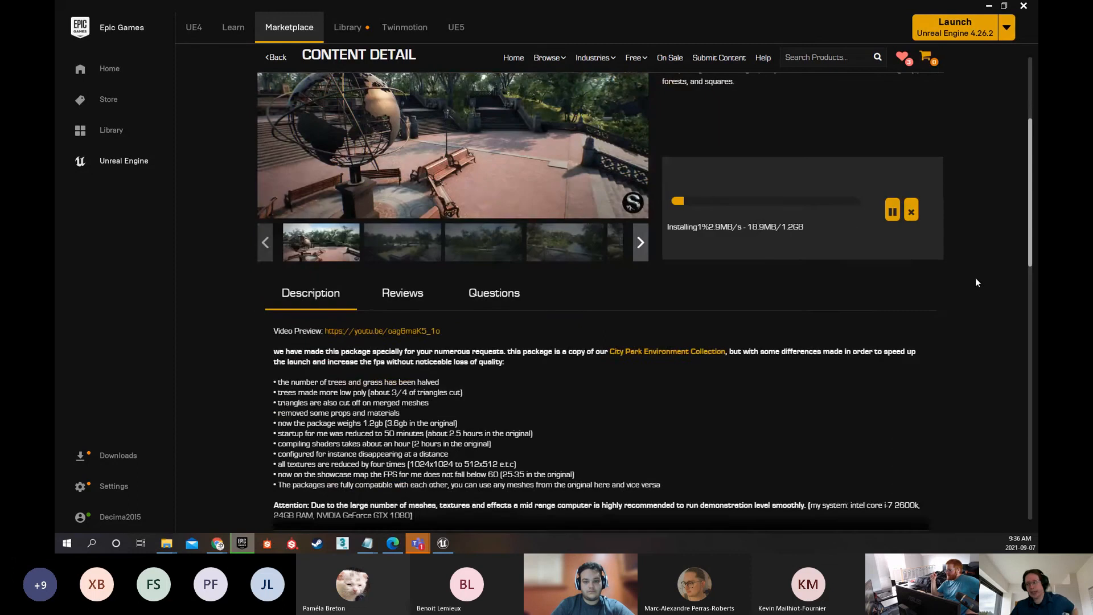
pyautogui.scroll(-2, 975, 289)
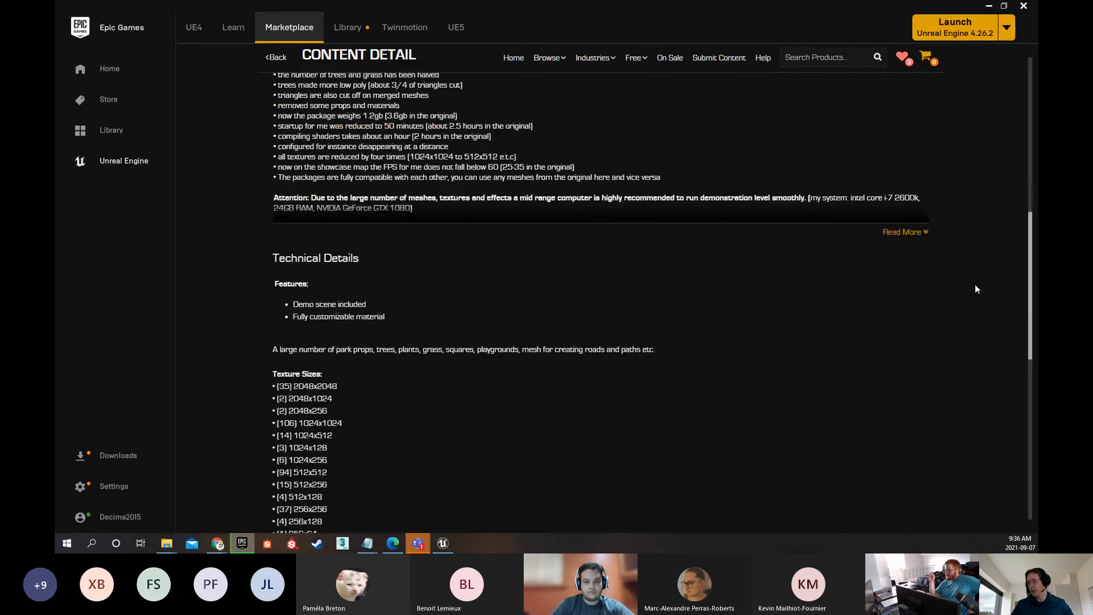
pyautogui.scroll(6, 975, 289)
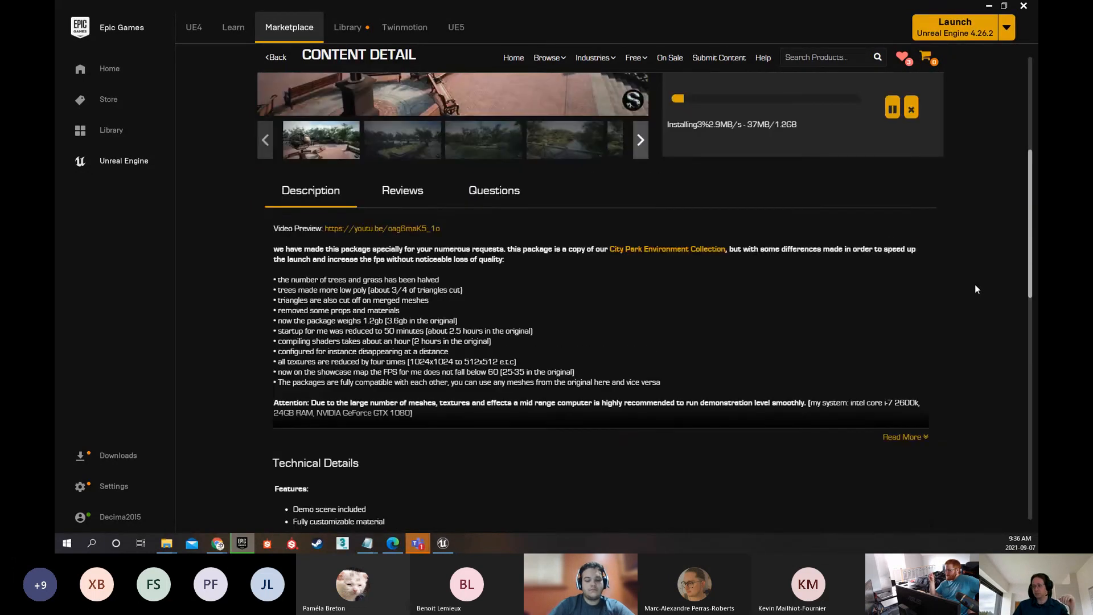
pyautogui.scroll(4, 976, 289)
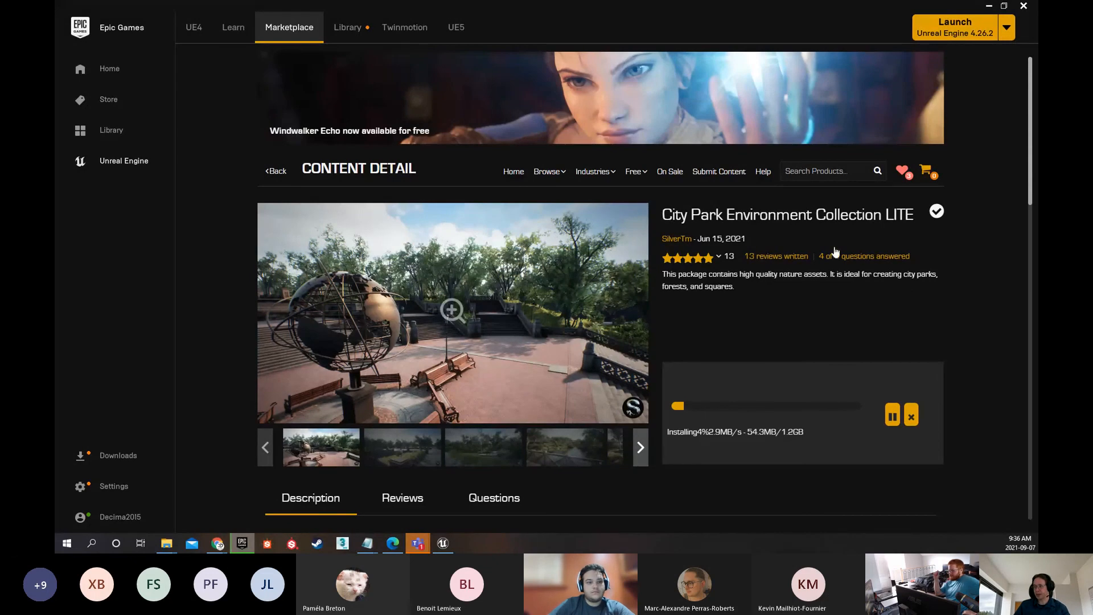
pyautogui.scroll(-1, 854, 268)
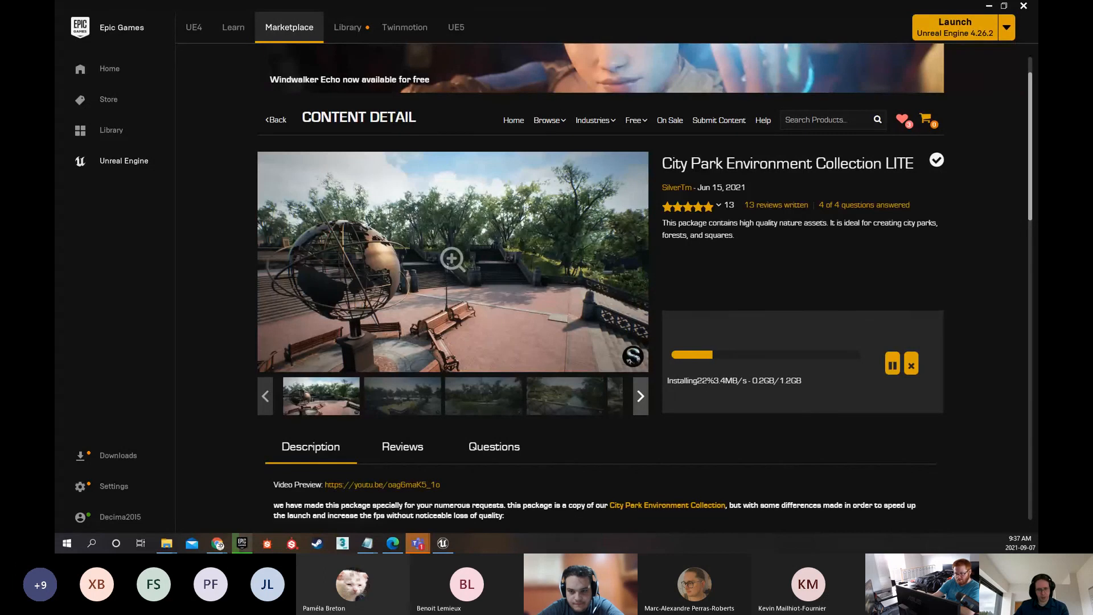
# Switch to Class_1_Level_Design.pdf in Edge, review the UE4 Basics slides 24 to 28, and return to the Epic Games Launcher
pyautogui.click(392, 544)
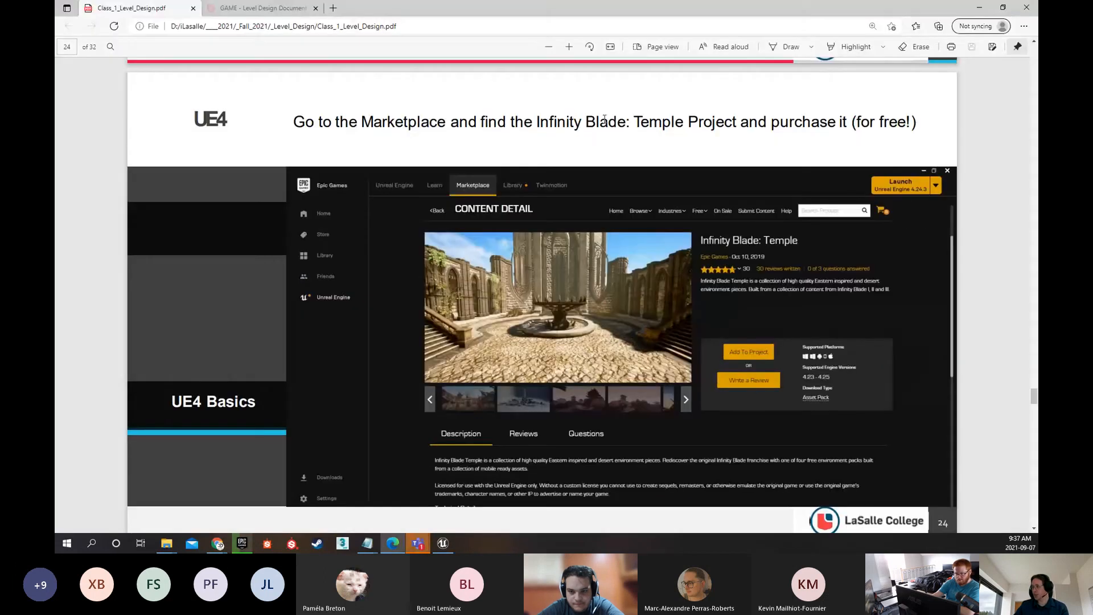
pyautogui.scroll(-4, 299, 116)
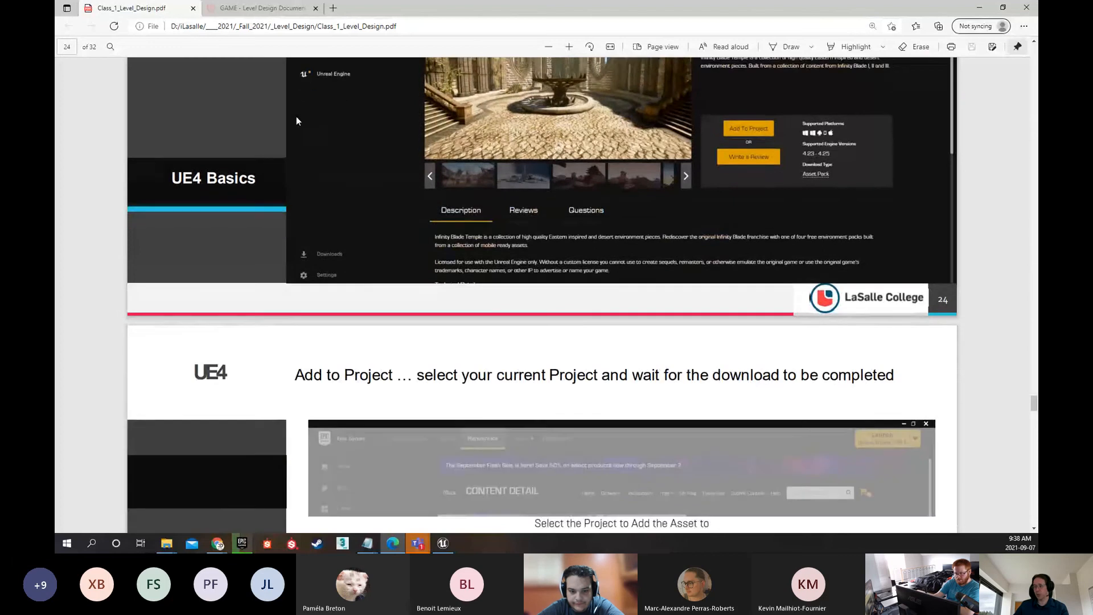
pyautogui.scroll(-4, 296, 116)
pyautogui.scroll(-7, 315, 104)
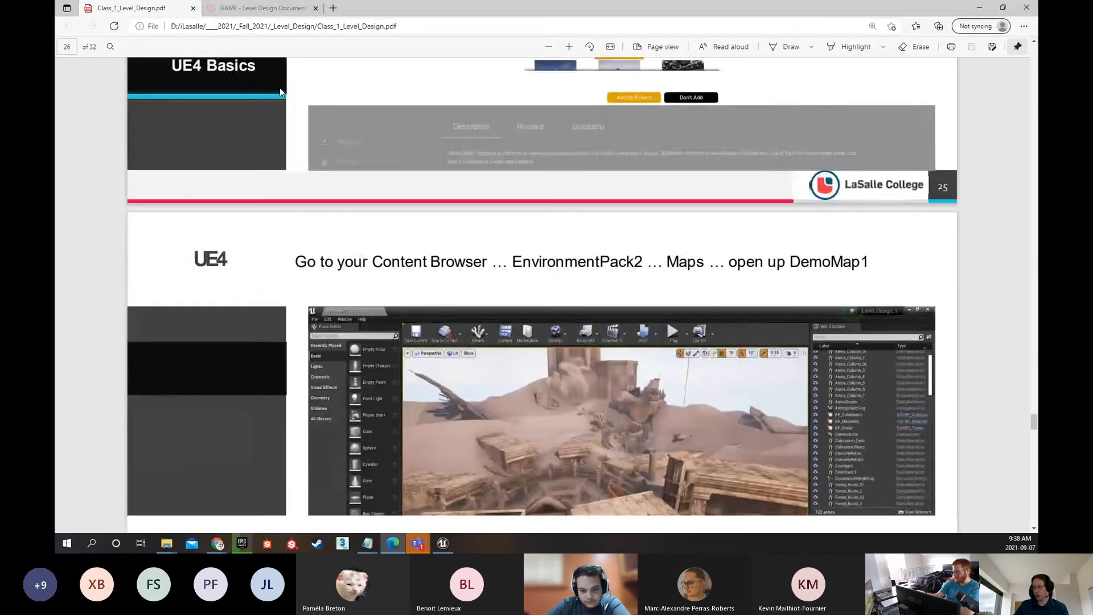
pyautogui.scroll(-3, 280, 91)
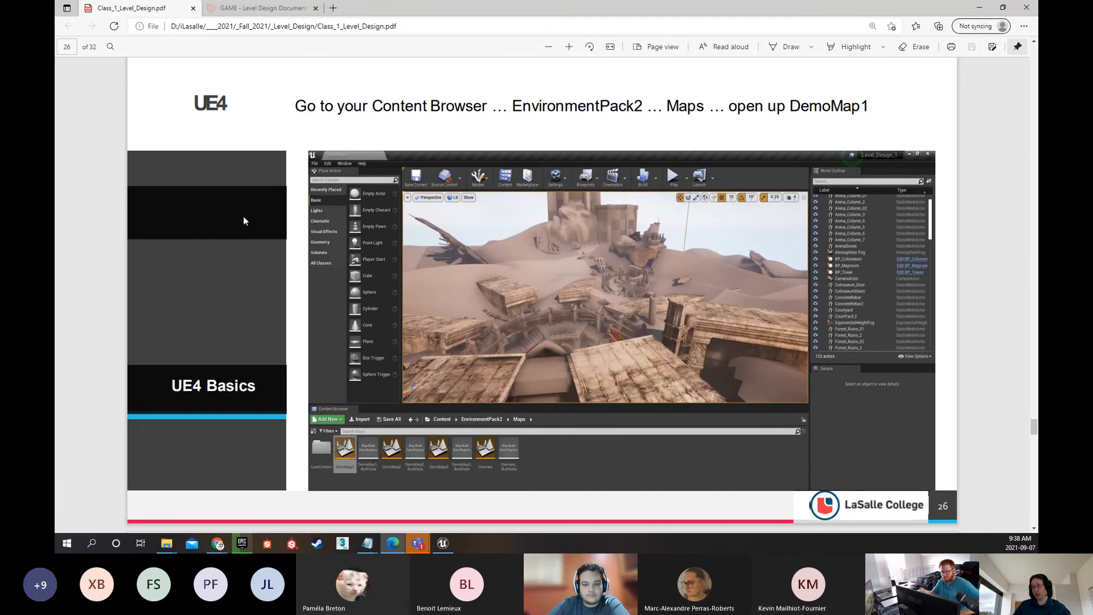
pyautogui.scroll(-4, 243, 221)
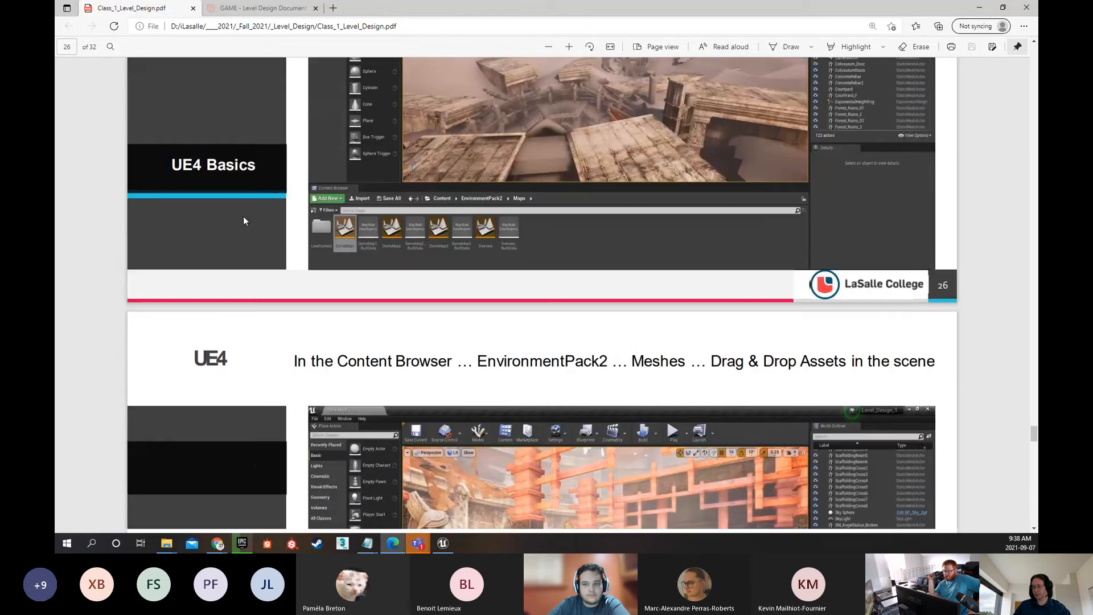
pyautogui.scroll(-4, 243, 221)
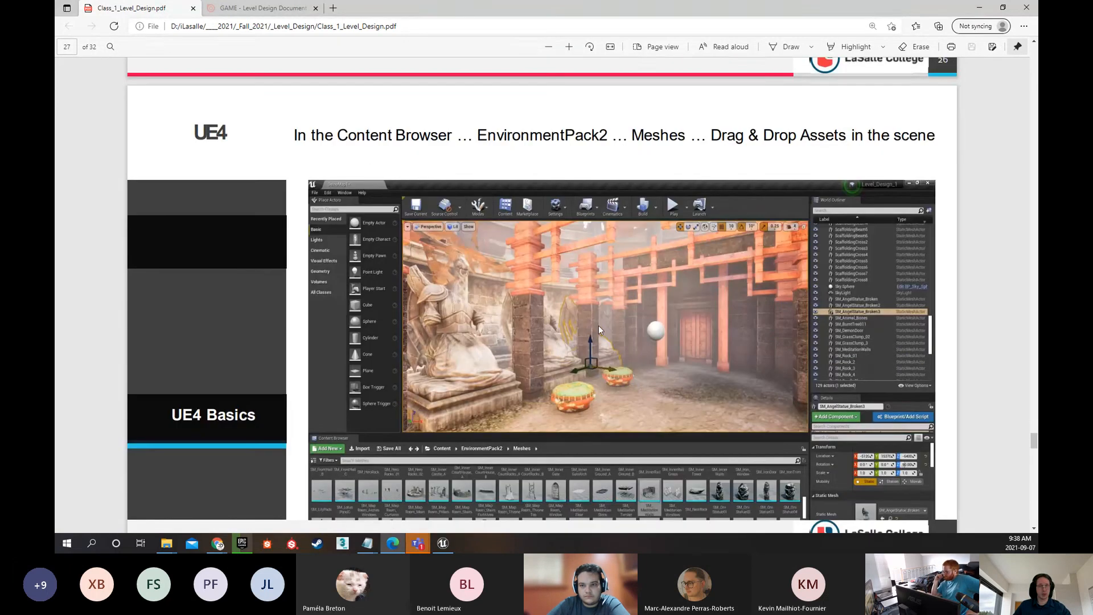
pyautogui.scroll(-4, 279, 303)
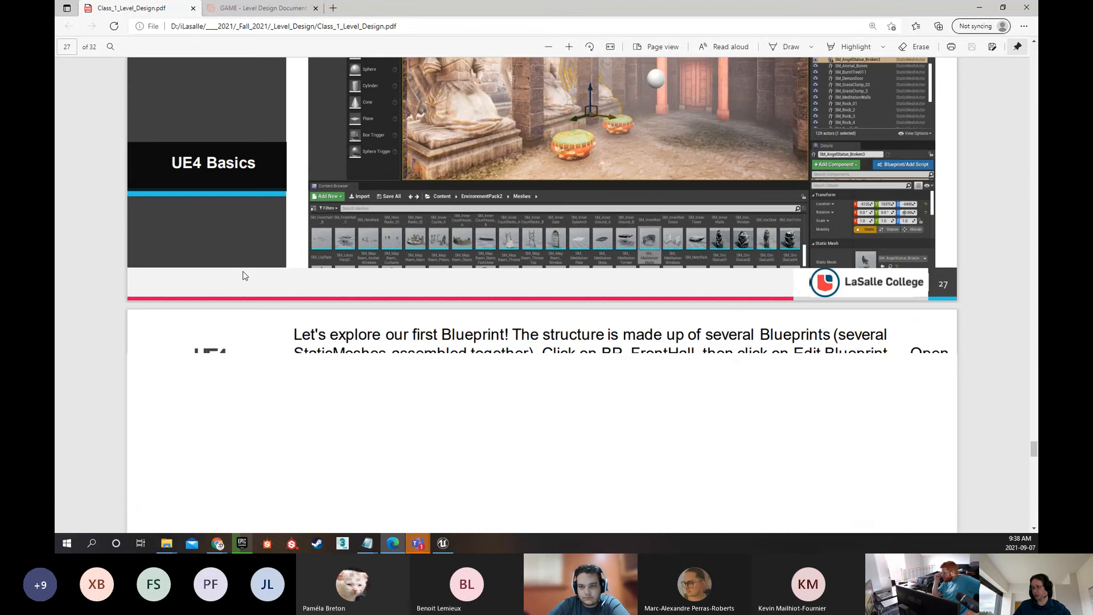
pyautogui.scroll(-4, 244, 277)
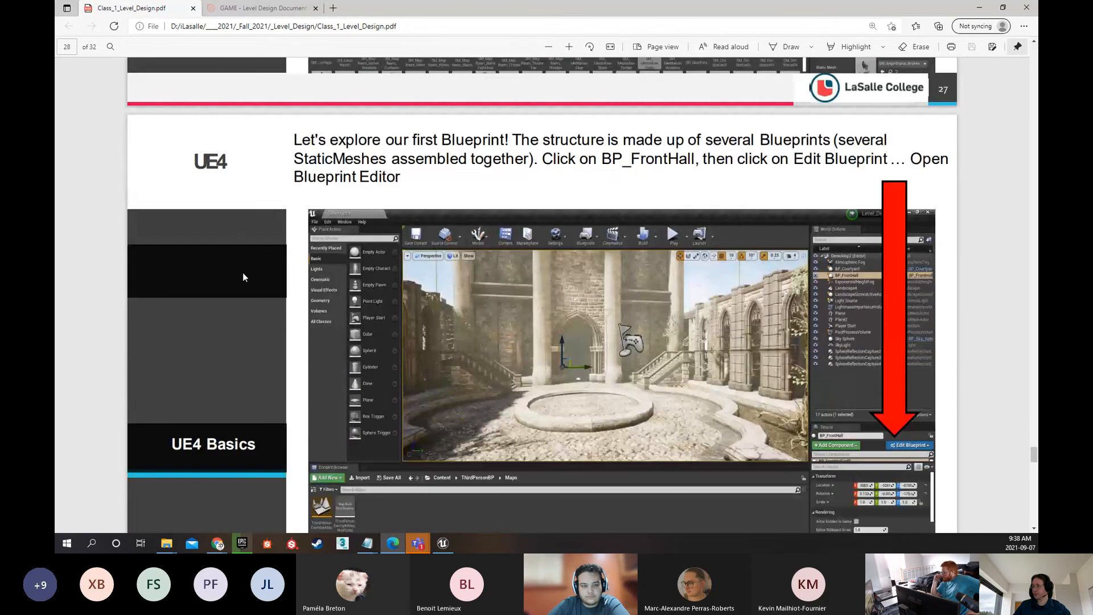
pyautogui.click(982, 10)
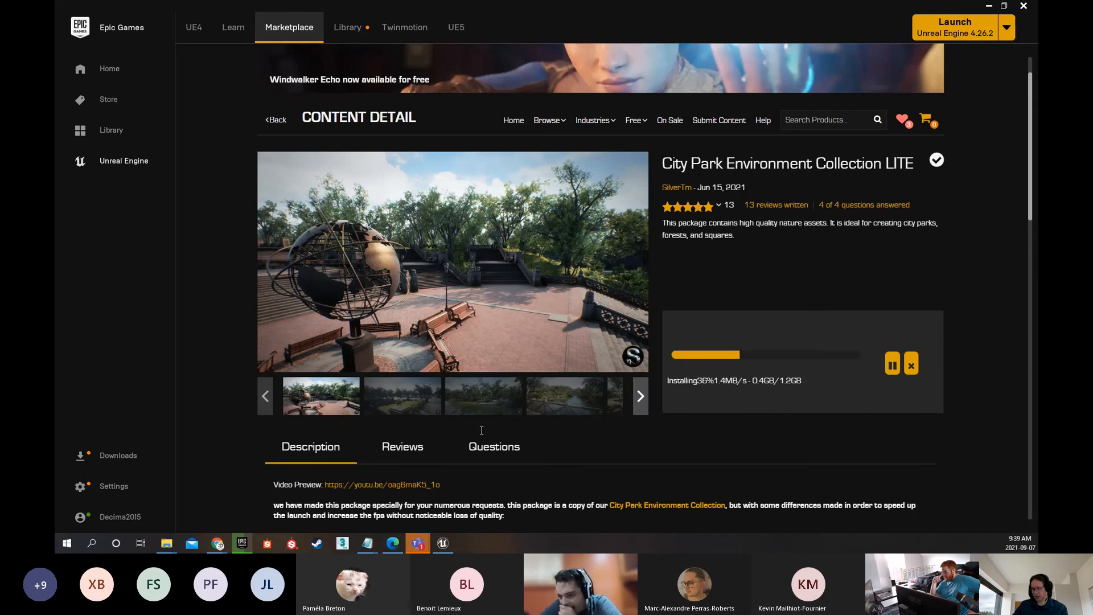
pyautogui.moveTo(396, 544)
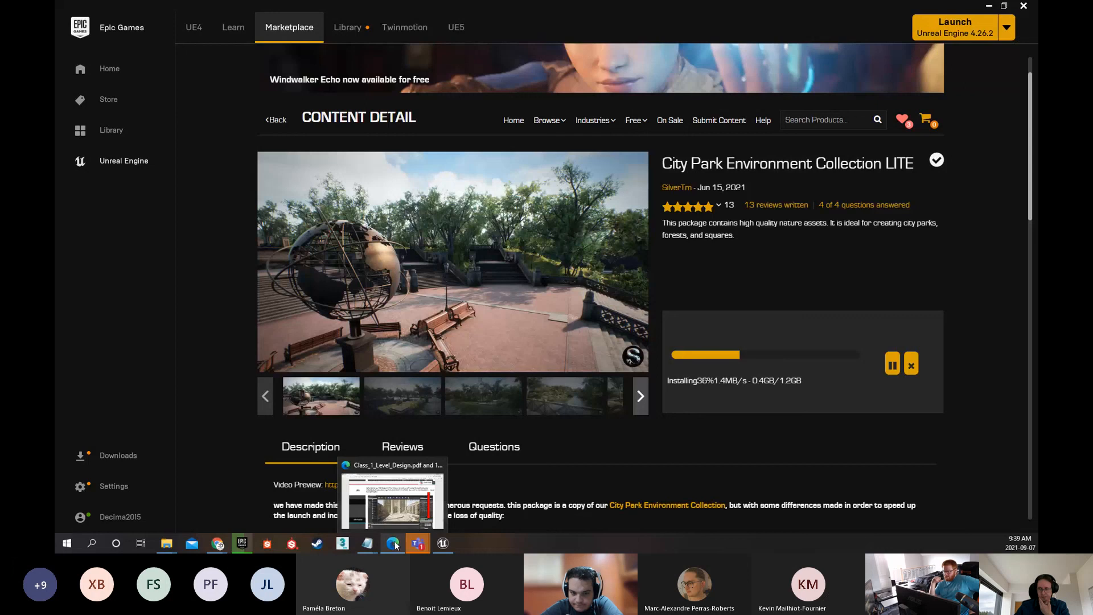
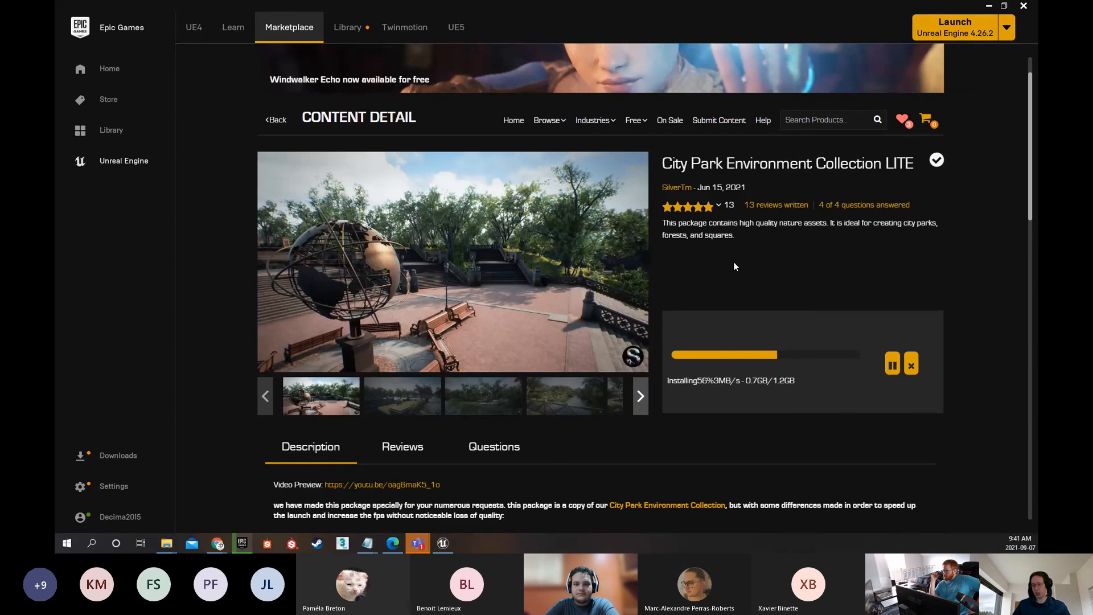
# Switch to the Level_Design_Class1 project in Unreal Editor and look around the stairs, ramps and blocks of ThirdPersonExampleMap
pyautogui.click(443, 544)
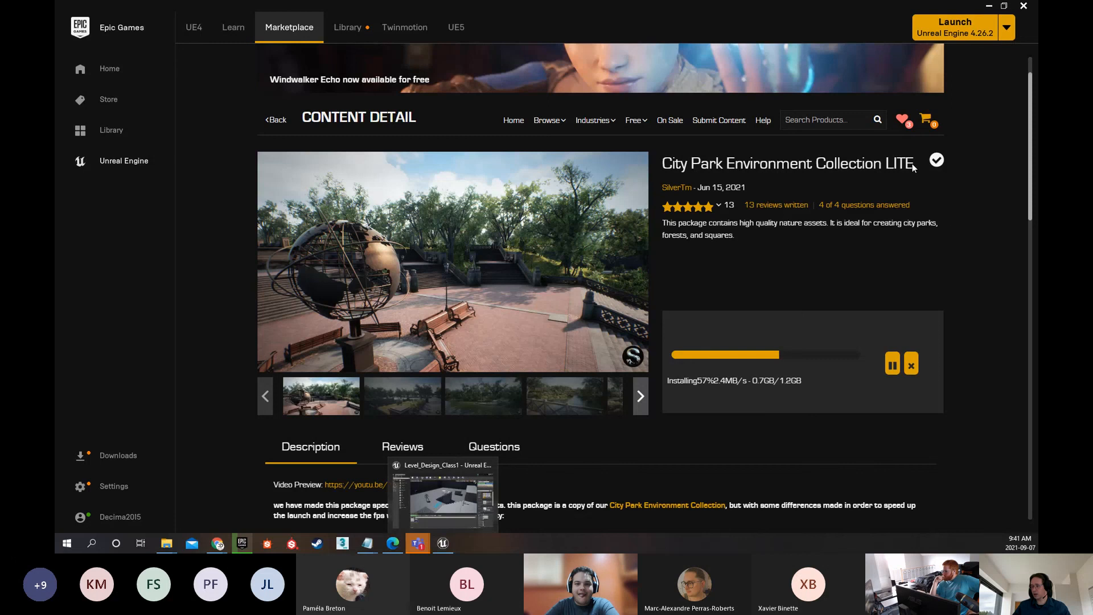
pyautogui.click(445, 547)
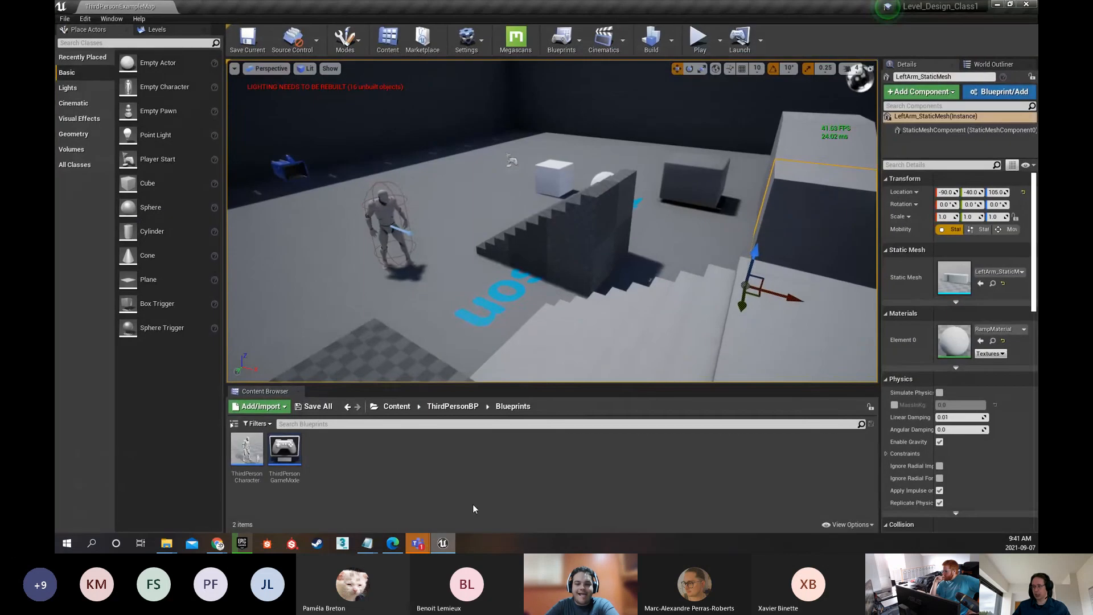
pyautogui.moveTo(484, 250); pyautogui.dragTo(609, 214, button='right')
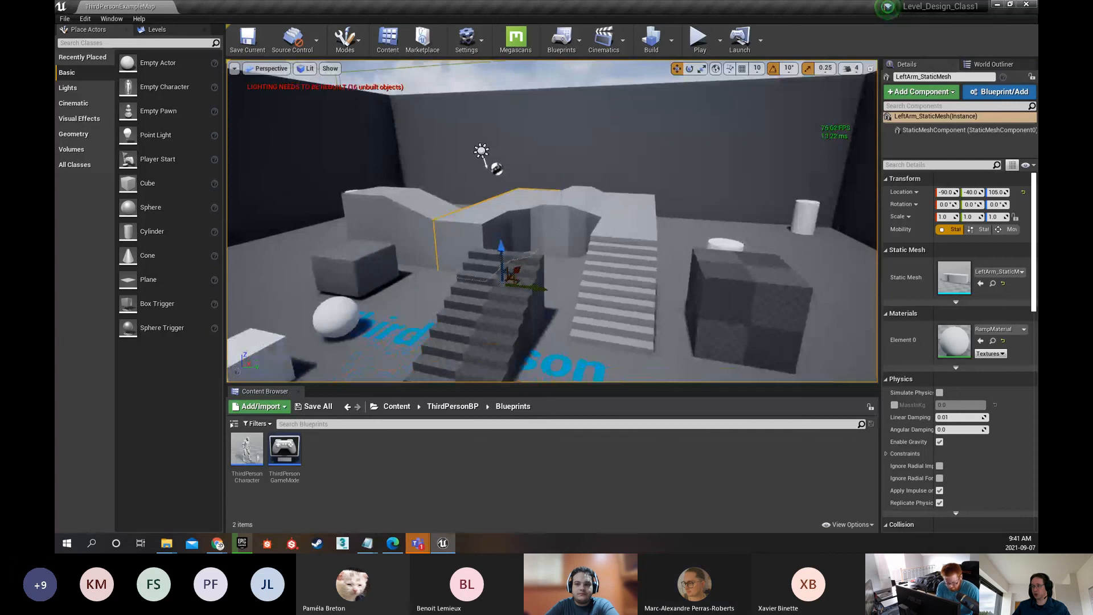
pyautogui.moveTo(831, 137)
pyautogui.mouseDown(button='right')
pyautogui.moveTo(797, 219)
pyautogui.moveTo(831, 137)
pyautogui.mouseUp(button='right')
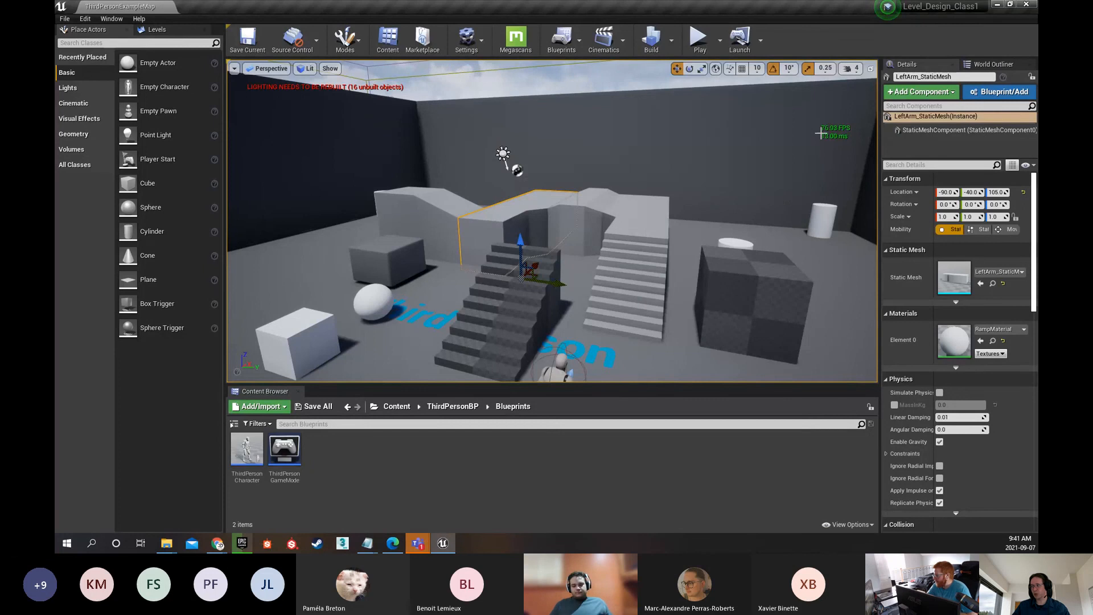
pyautogui.moveTo(745, 186)
pyautogui.mouseDown(button='right')
pyautogui.moveTo(764, 185)
pyautogui.moveTo(743, 186)
pyautogui.mouseUp(button='right')
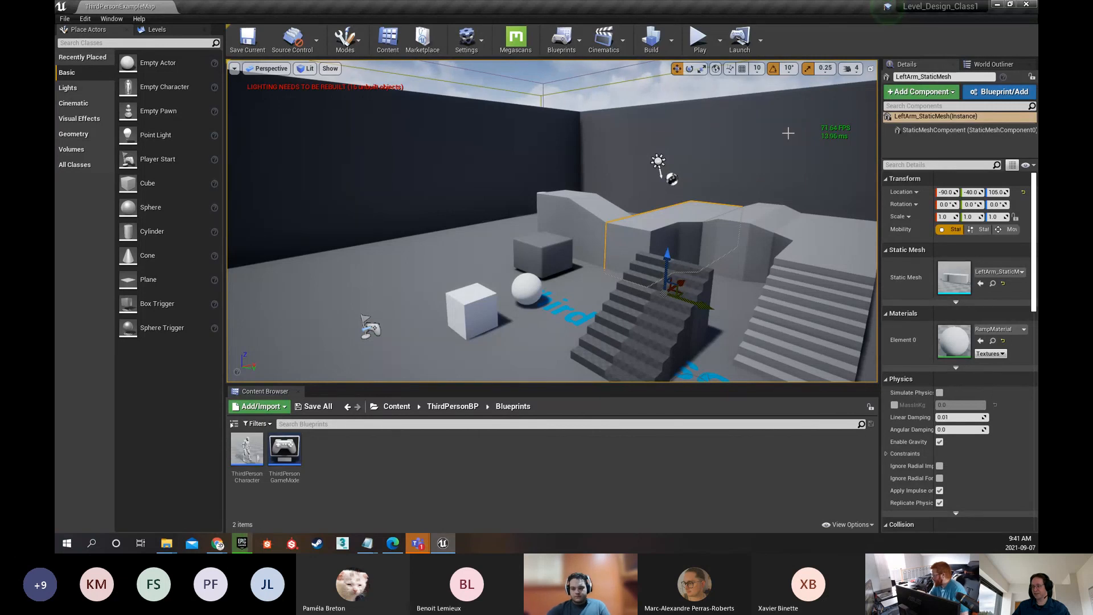
pyautogui.moveTo(808, 130)
pyautogui.mouseDown(button='right')
pyautogui.moveTo(827, 133)
pyautogui.moveTo(806, 131)
pyautogui.mouseUp(button='right')
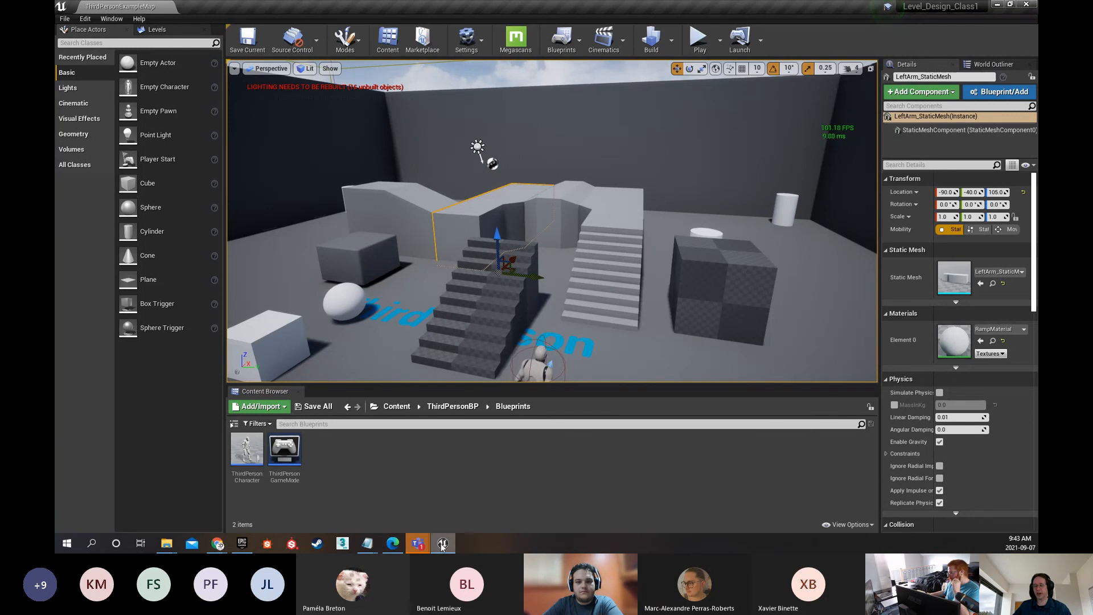
# Return to the Epic Games Launcher to check the installation progress of City Park Environment Collection LITE
pyautogui.moveTo(442, 546)
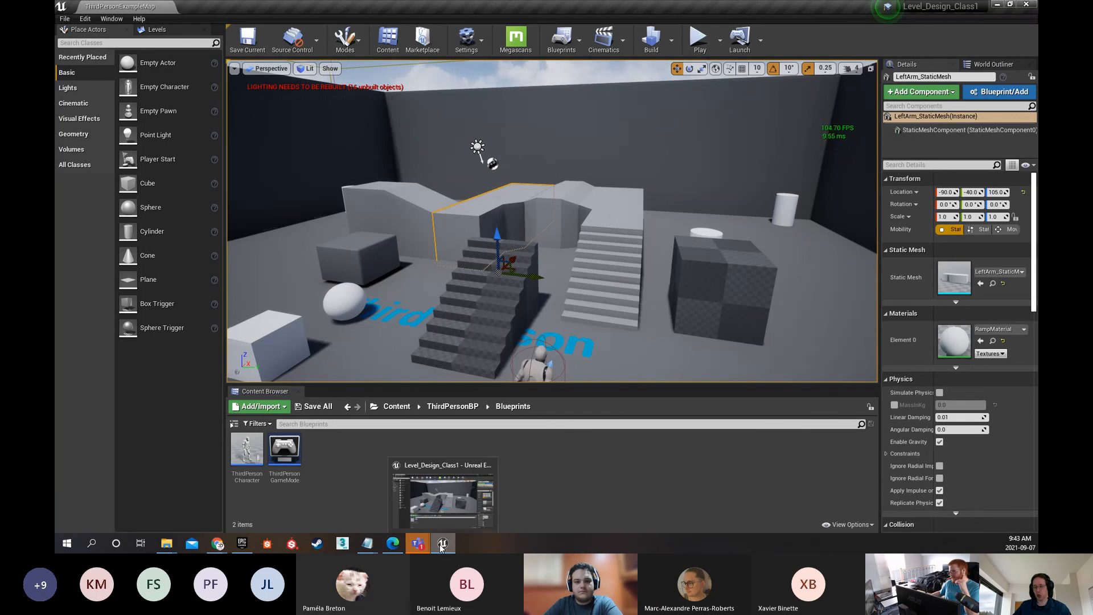
pyautogui.moveTo(242, 544)
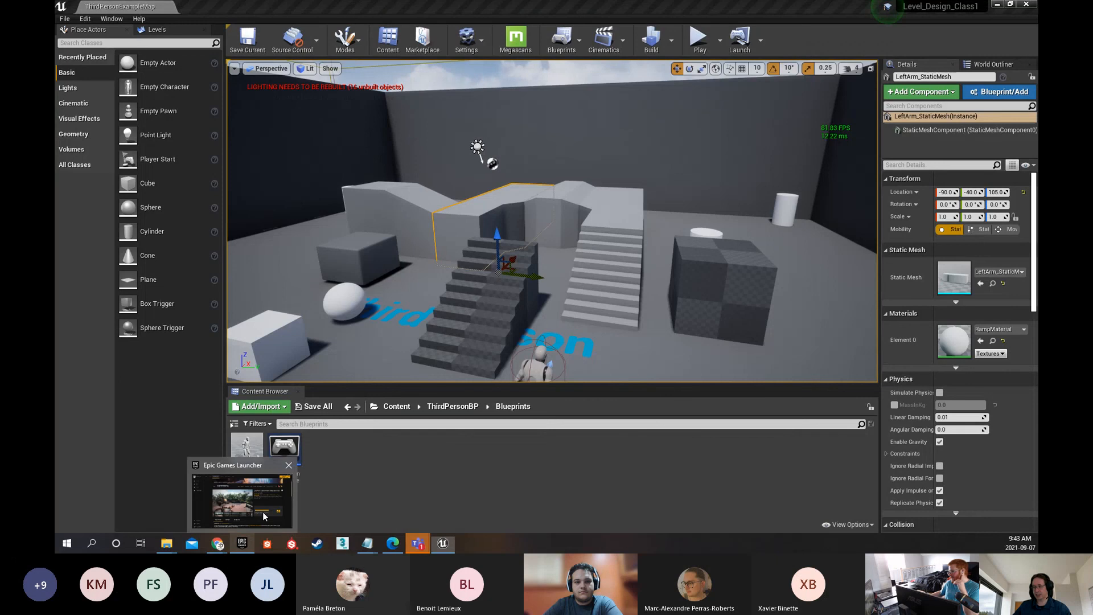
pyautogui.click(265, 516)
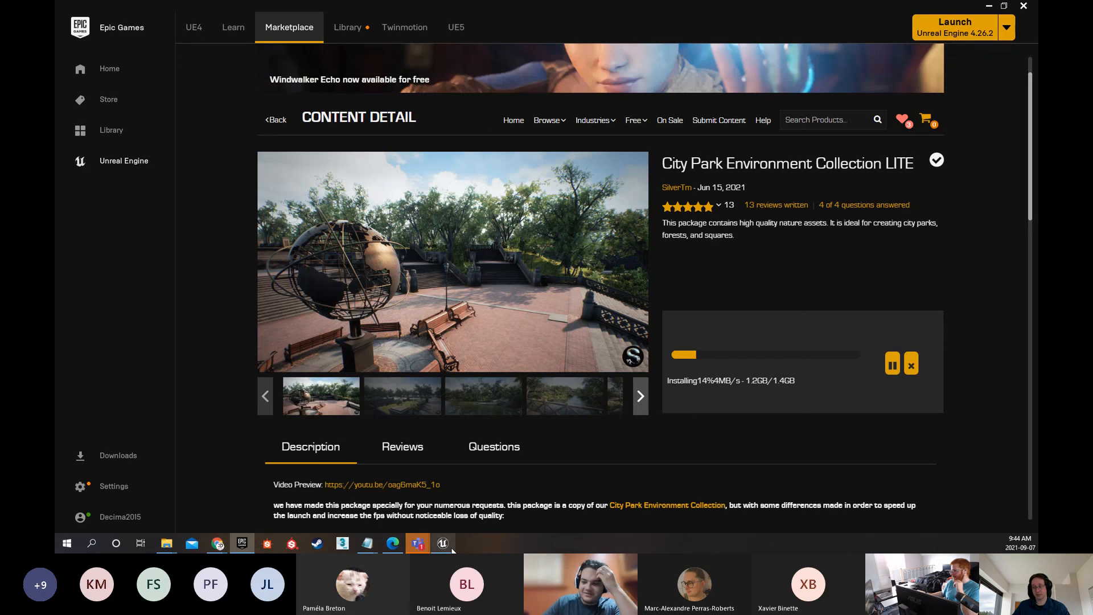
# Switch back to the Level_Design_Class1 project, view the third-person character near the stairs, and close Unreal Editor
pyautogui.moveTo(447, 545)
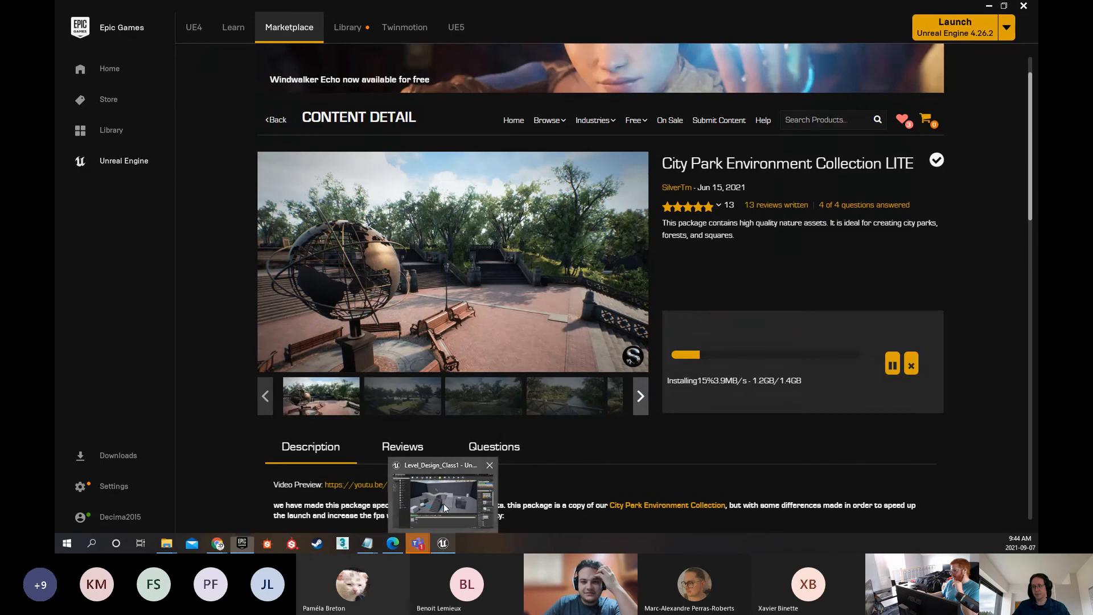
pyautogui.click(447, 502)
pyautogui.moveTo(581, 277); pyautogui.dragTo(629, 288, button='right')
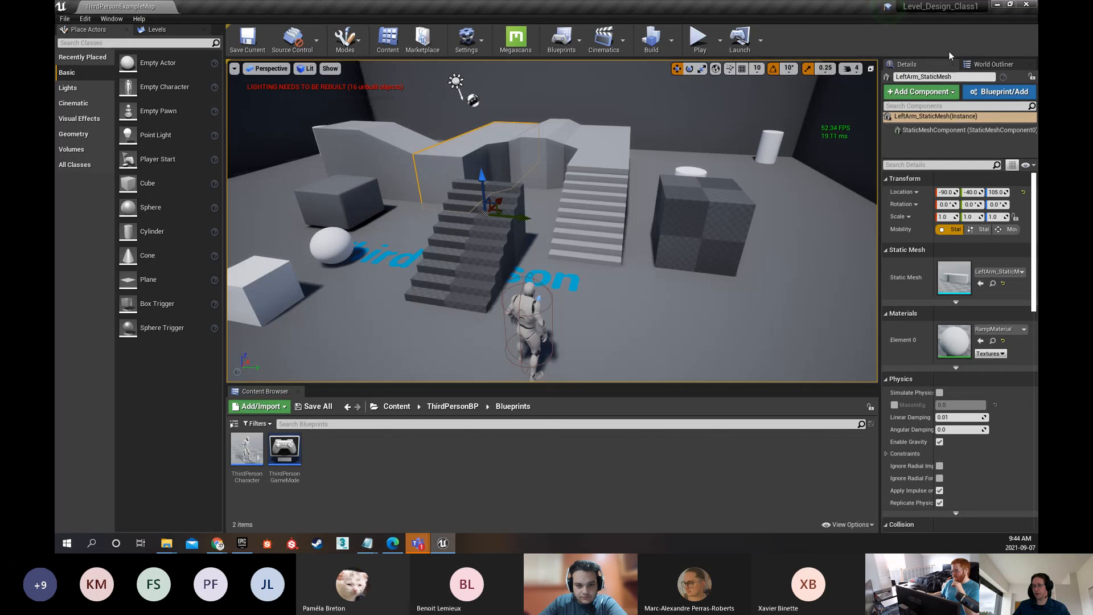
pyautogui.click(1027, 7)
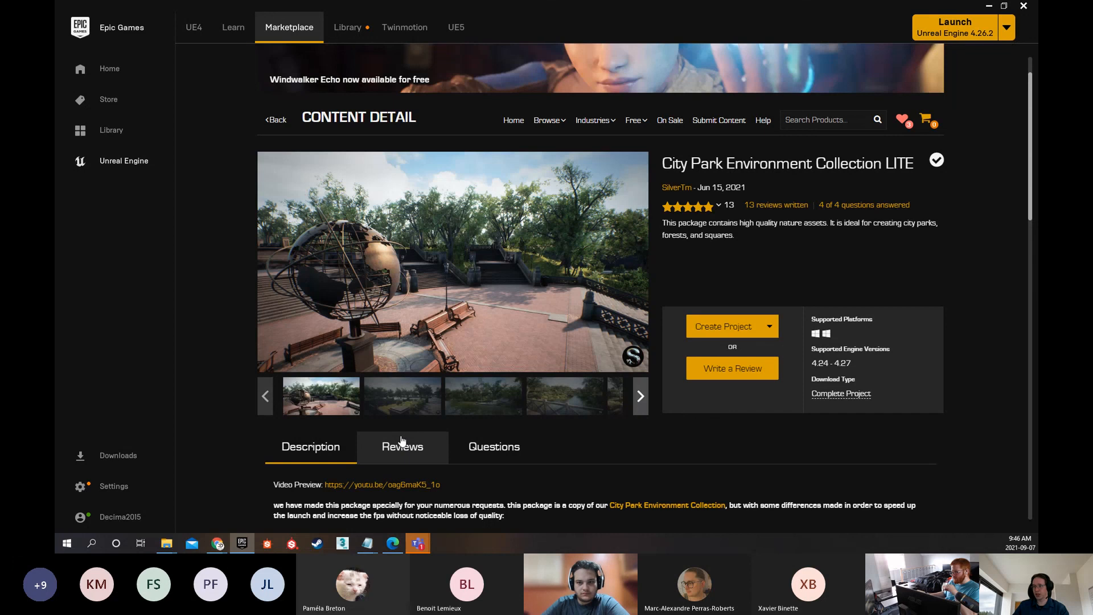
# Open the CityParkEnvironmentCollec project from My Projects in the launcher's Library
pyautogui.click(351, 30)
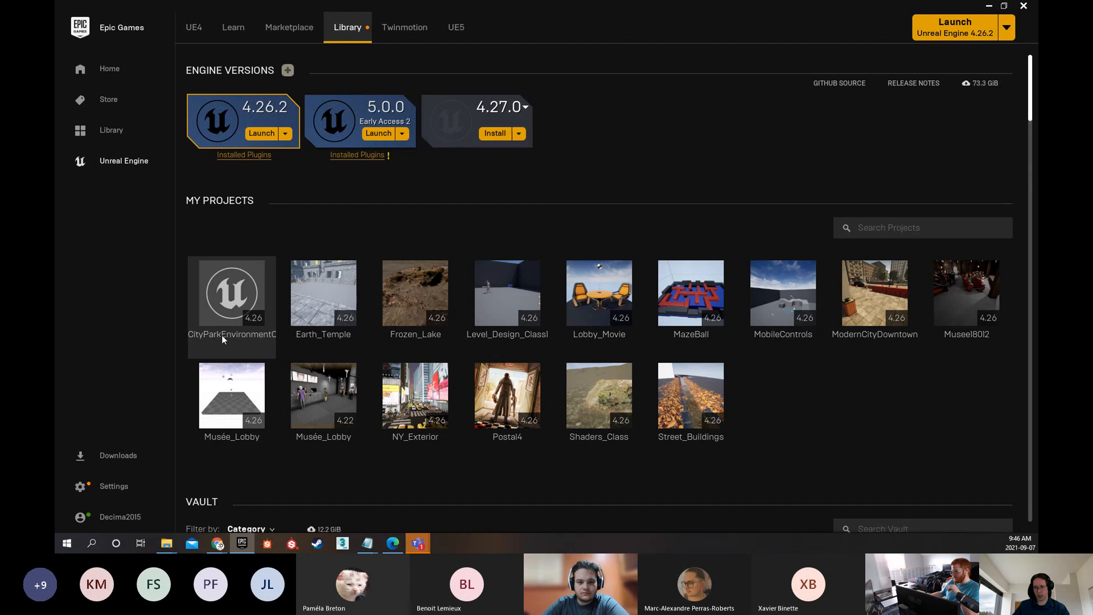
pyautogui.moveTo(219, 295)
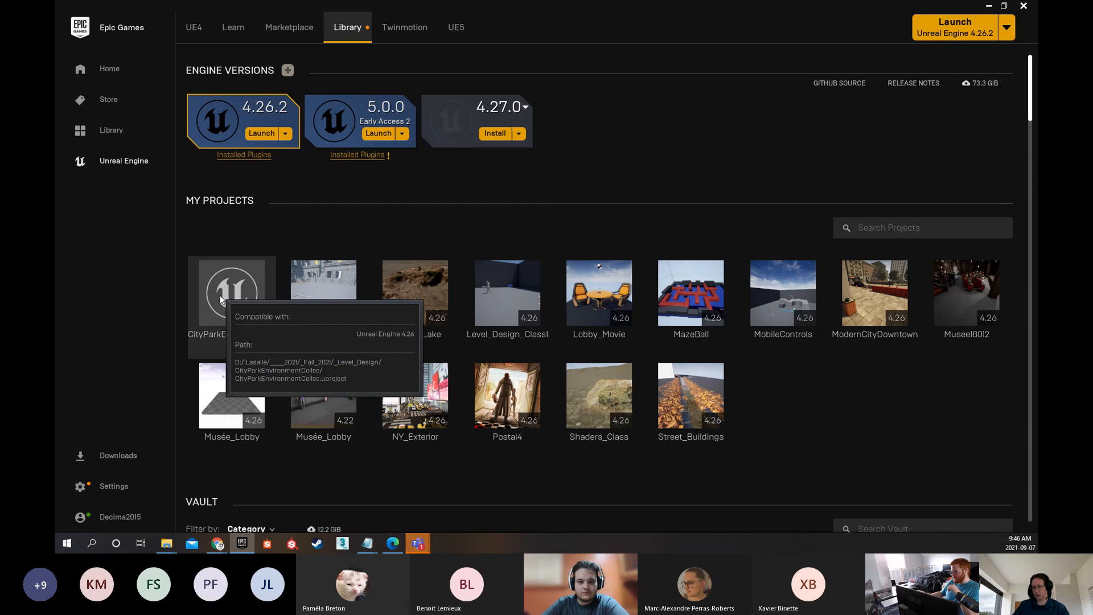
pyautogui.doubleClick(220, 295)
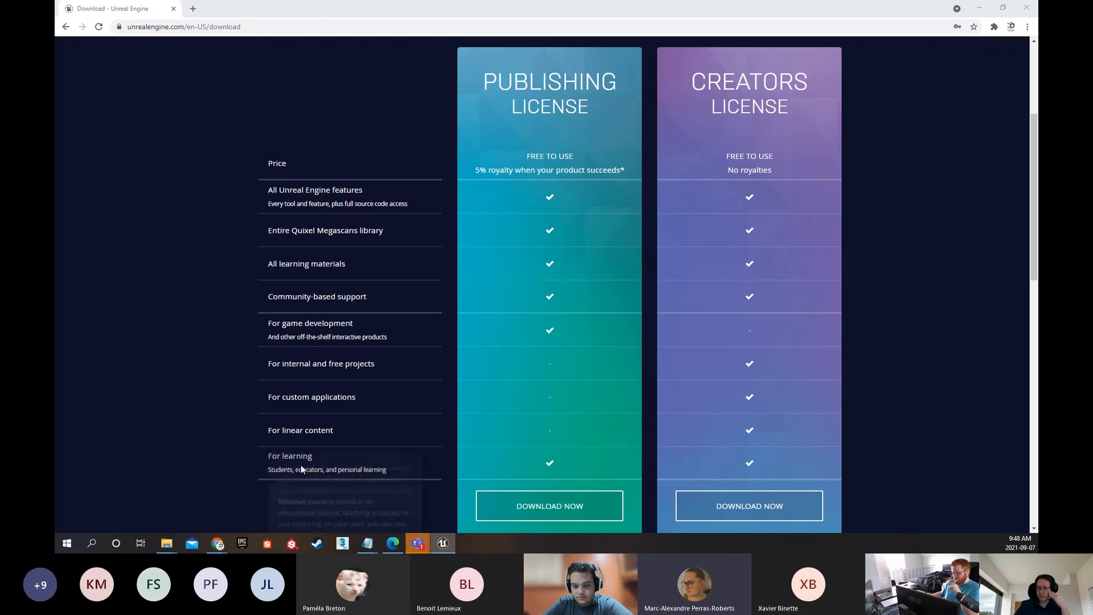
# Switch to File Explorer and open the Level_Design_Class1 folder inside _Level_Design to examine its Level_Design_Class1.uproject file
pyautogui.click(243, 544)
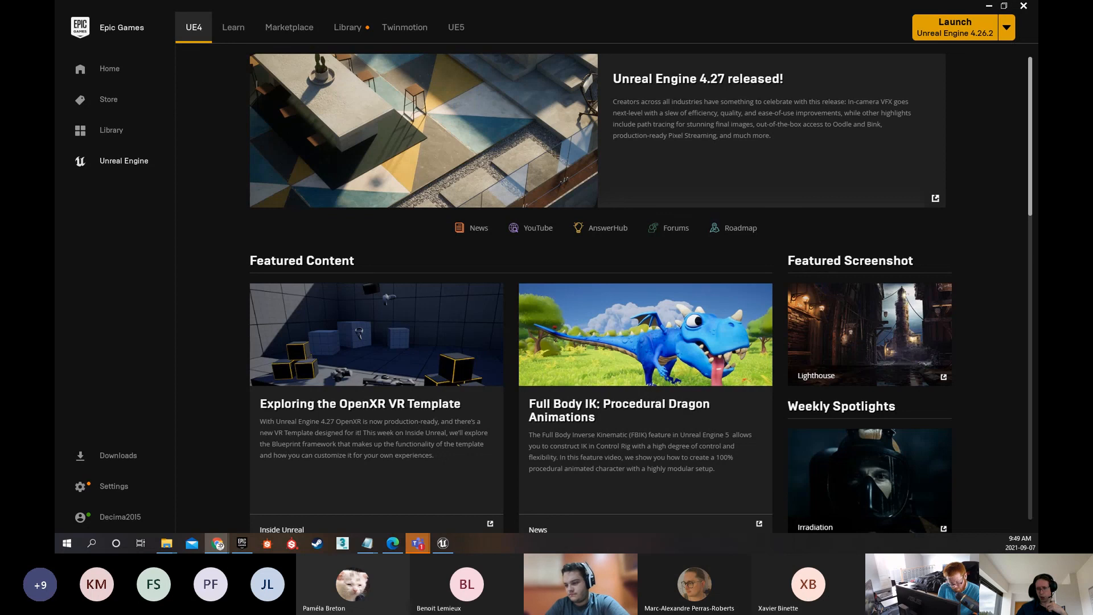
pyautogui.moveTo(166, 545)
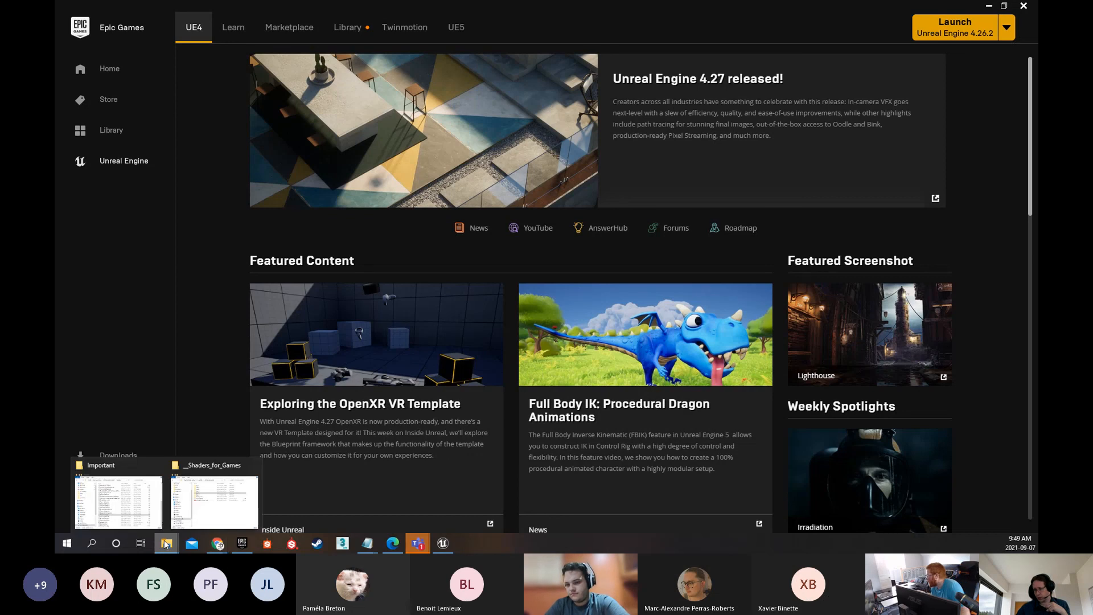
pyautogui.click(195, 500)
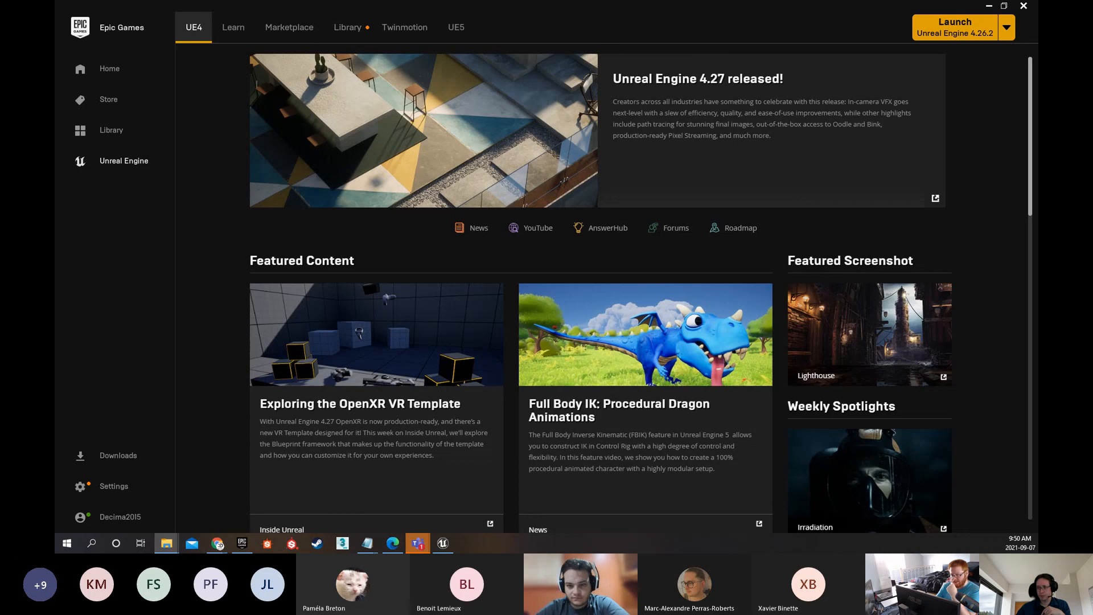
pyautogui.moveTo(1038, 77); pyautogui.dragTo(347, 77)
pyautogui.doubleClick(320, 173)
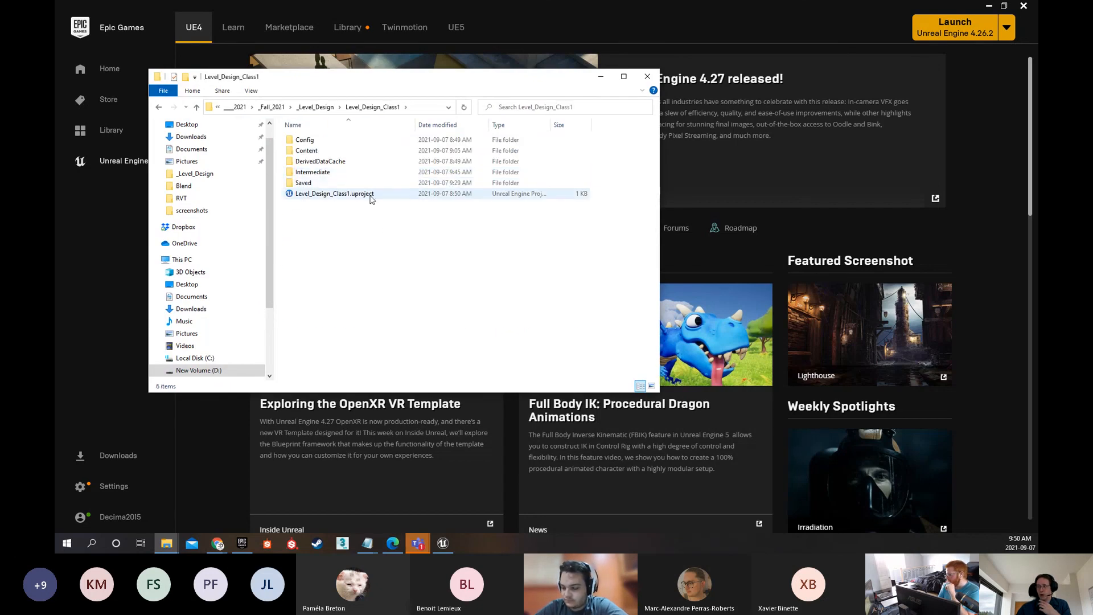
pyautogui.moveTo(551, 123); pyautogui.dragTo(594, 122)
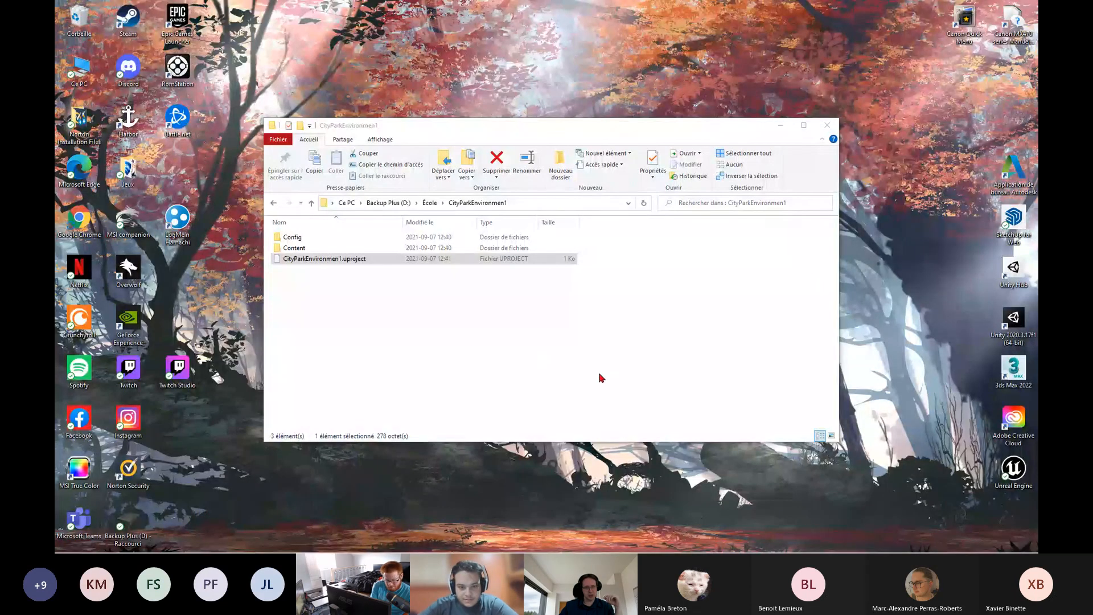
# Open CityParkEnvironmen1.uproject and choose to look for another application on this PC to open it with
pyautogui.doubleClick(345, 260)
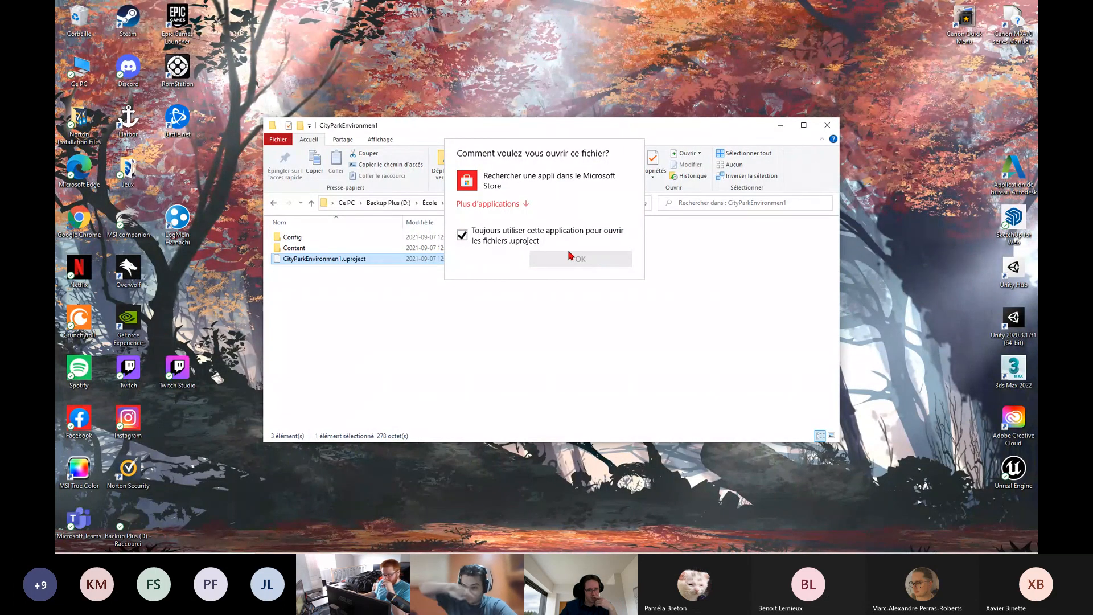
pyautogui.click(509, 205)
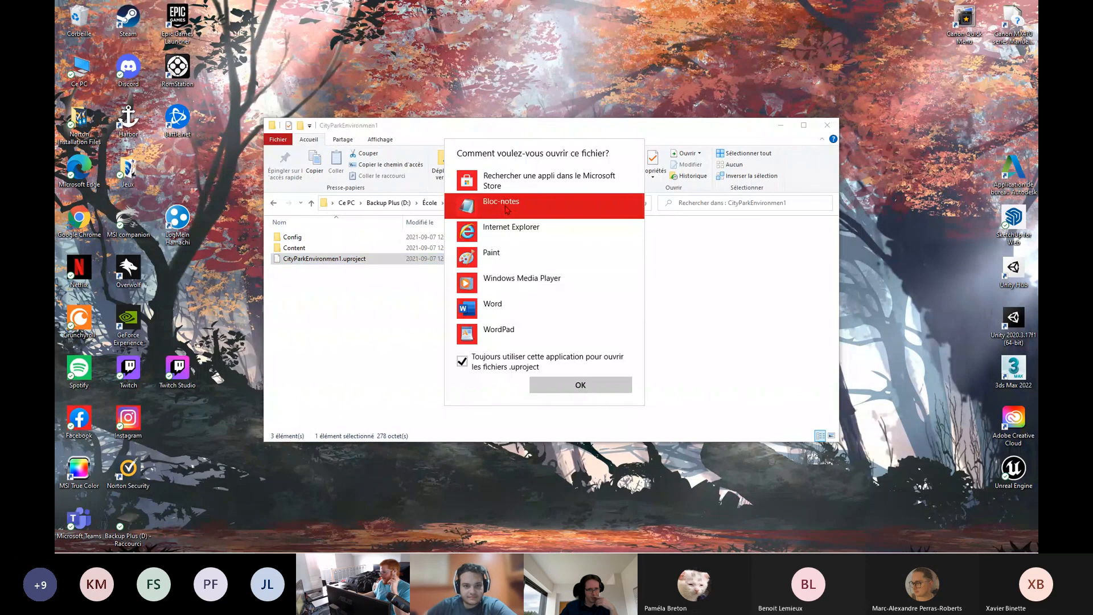
pyautogui.scroll(-1, 642, 291)
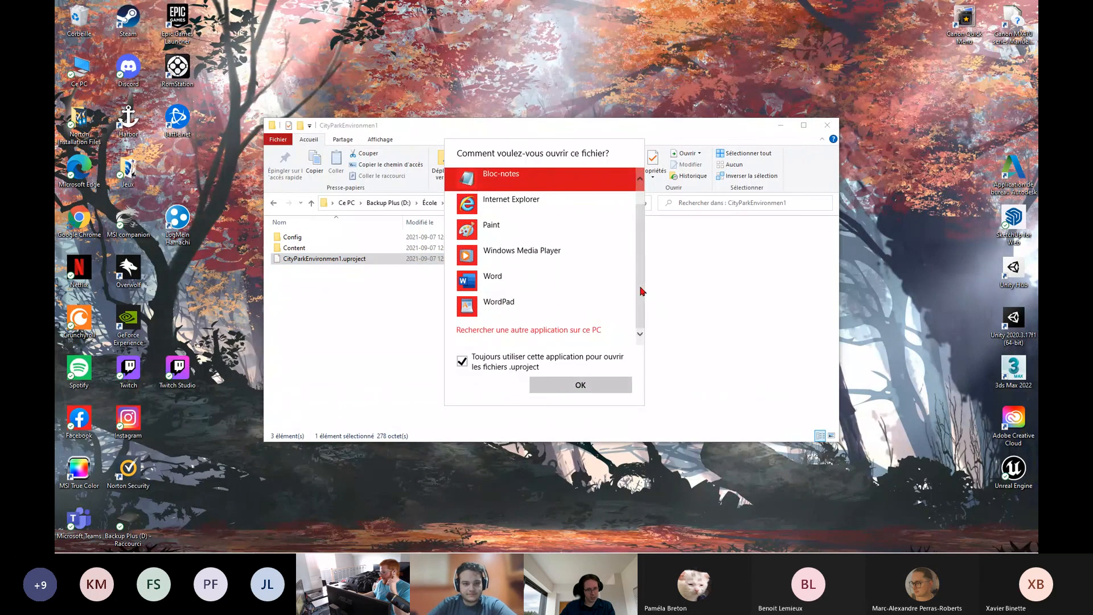
pyautogui.scroll(1, 641, 291)
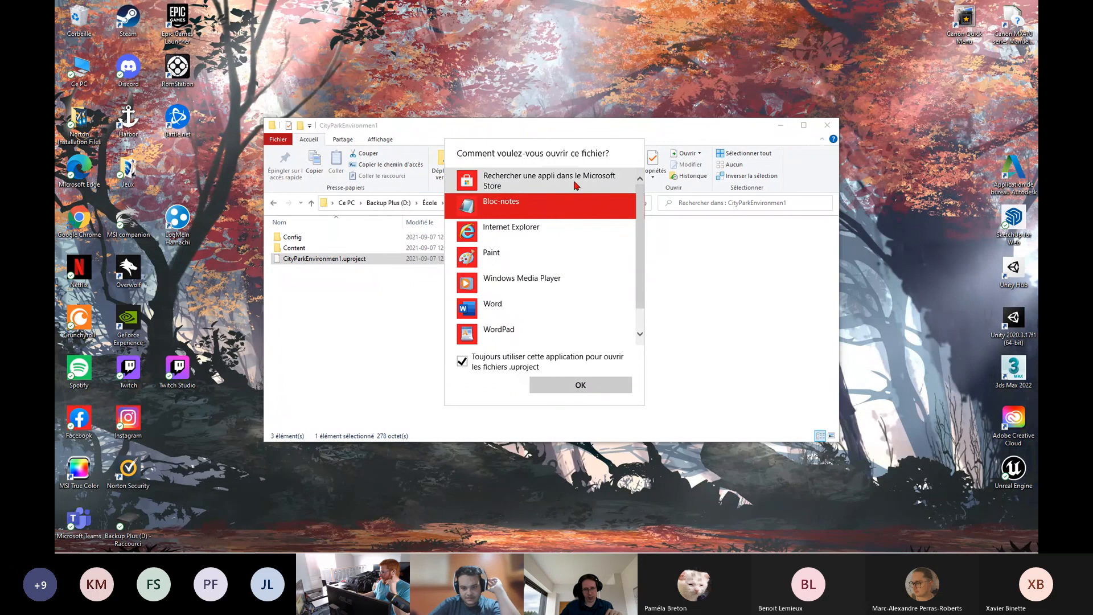
pyautogui.scroll(-1, 566, 324)
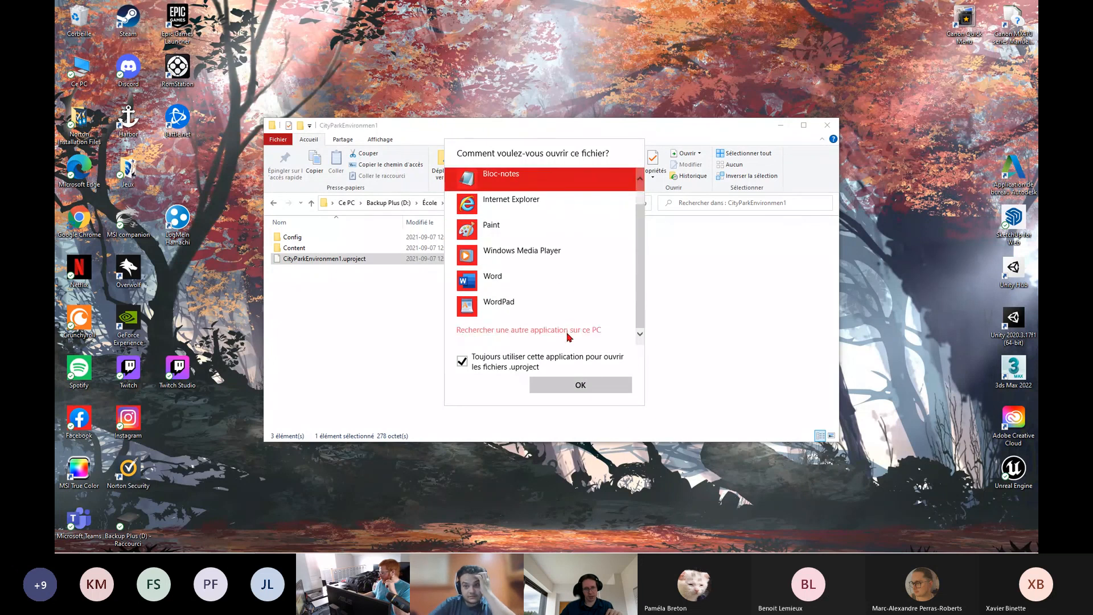
pyautogui.click(567, 332)
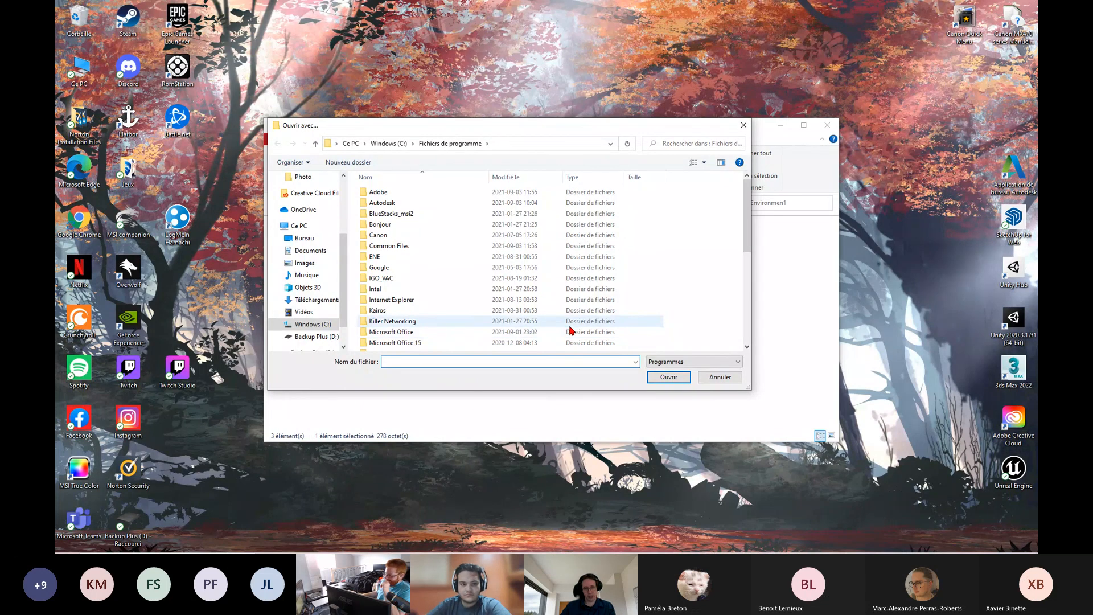
# Check the École folder on the Backup Plus (D:) drive for the Unreal Engine application
pyautogui.click(313, 337)
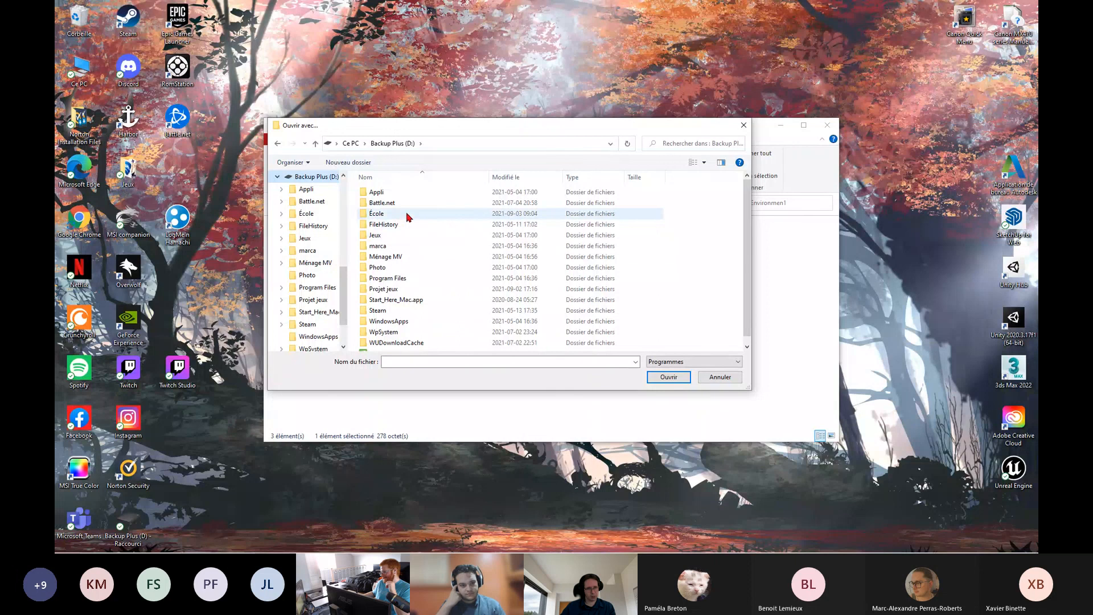
pyautogui.doubleClick(408, 215)
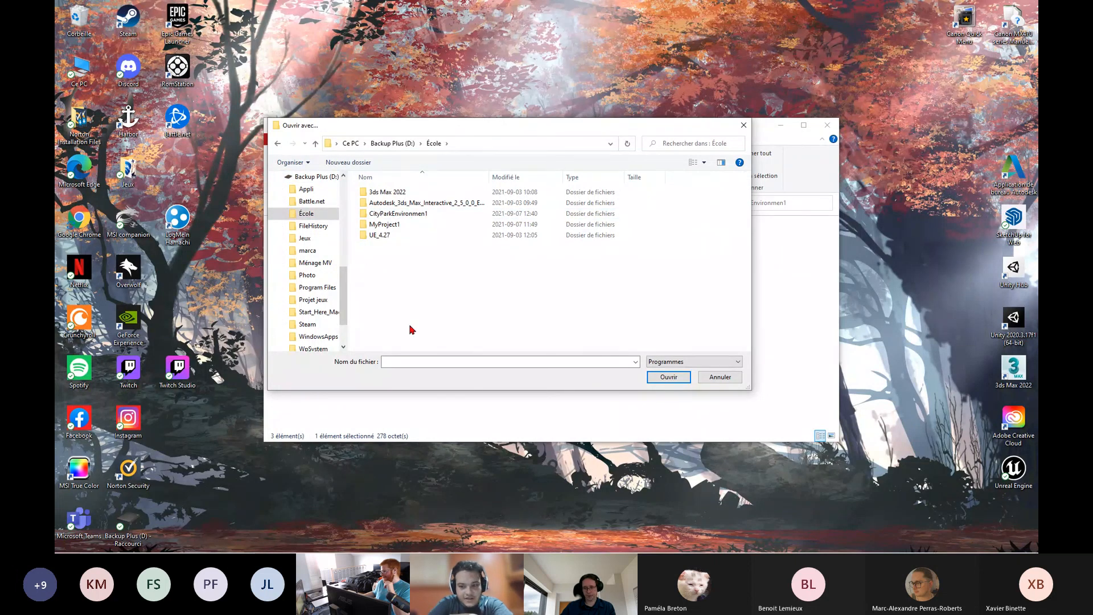
pyautogui.hotkey('alt', 'Left')
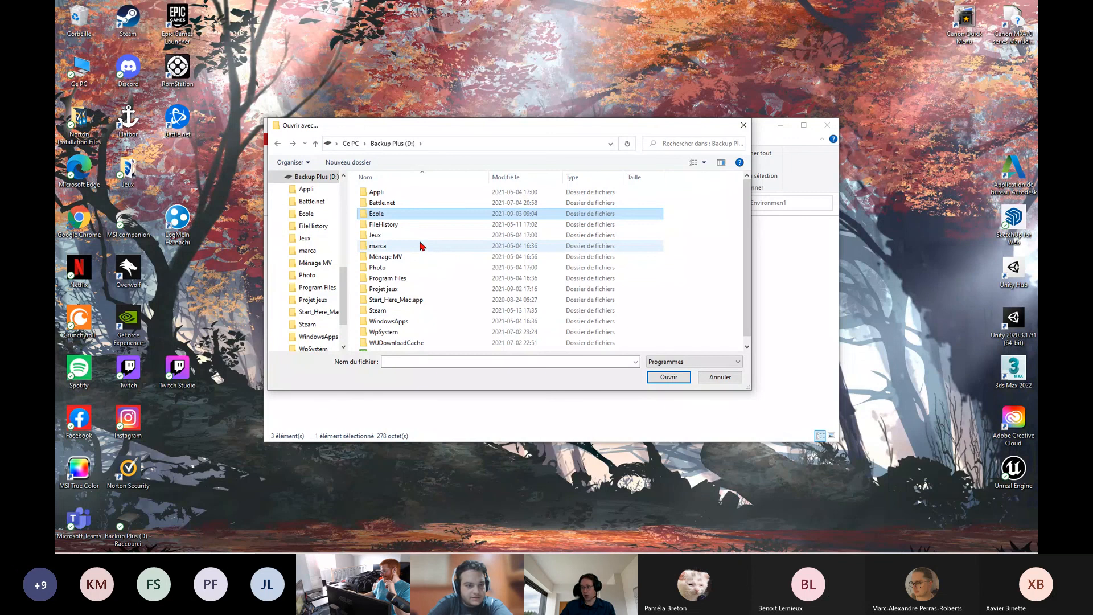
pyautogui.hotkey('alt', 'Left')
# Look for Unreal in the Fichiers de programme (x86) folder on Windows (C:), entering "unreal" as the file name
pyautogui.click(317, 178)
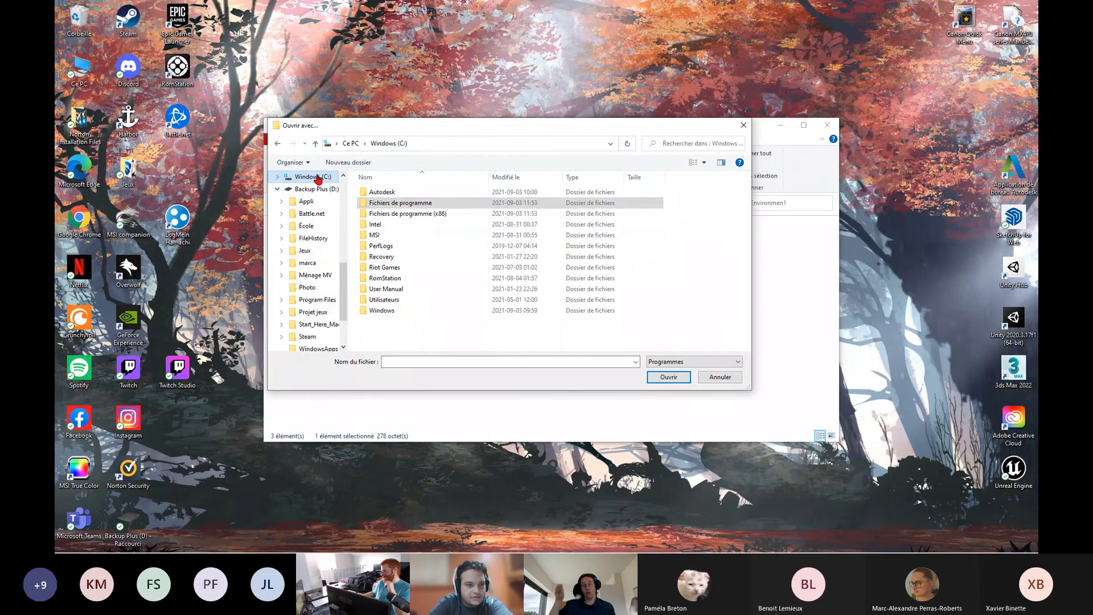
pyautogui.doubleClick(428, 215)
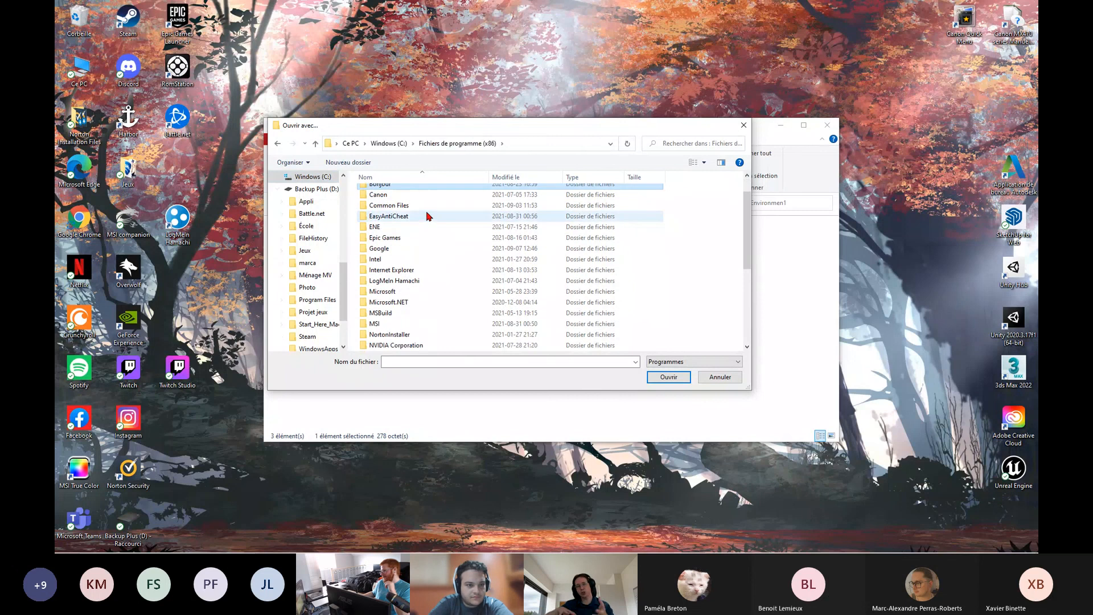
pyautogui.scroll(-5, 429, 215)
pyautogui.click(418, 363)
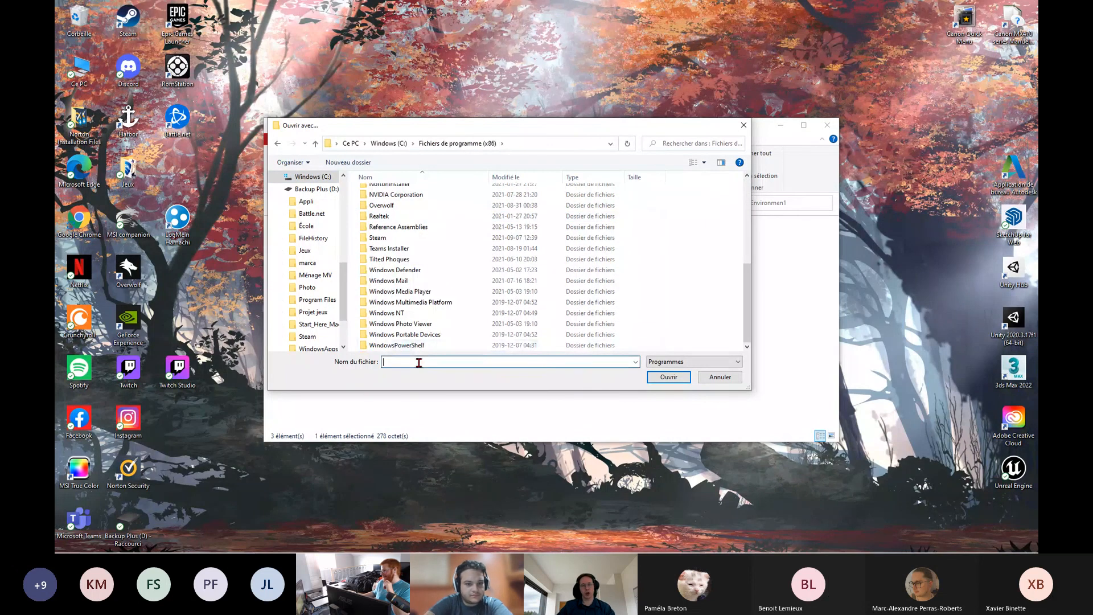
pyautogui.write('u')
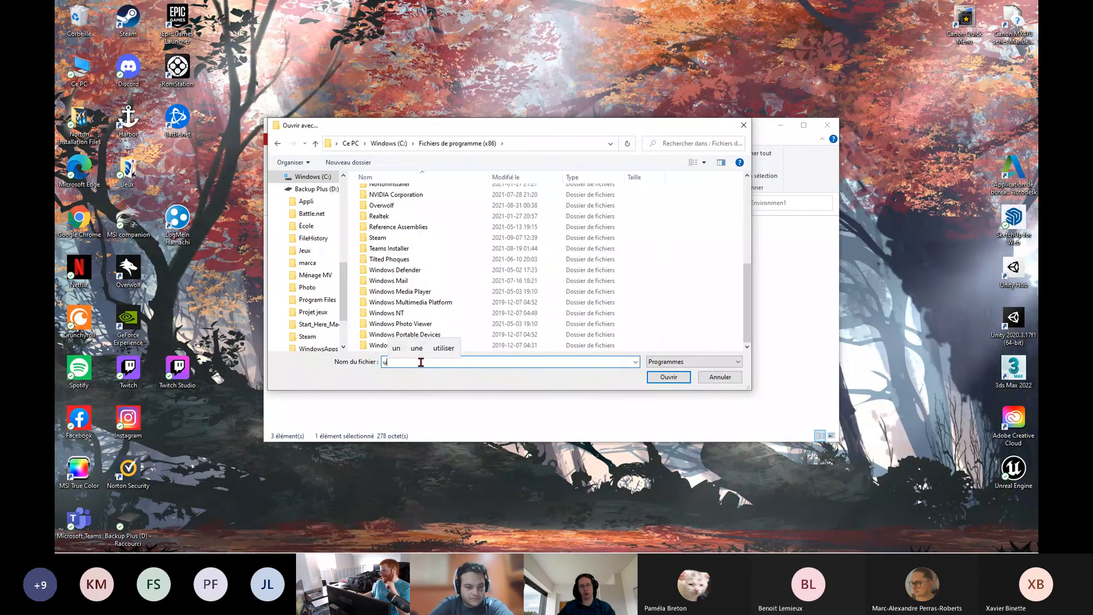
pyautogui.write('nreal')
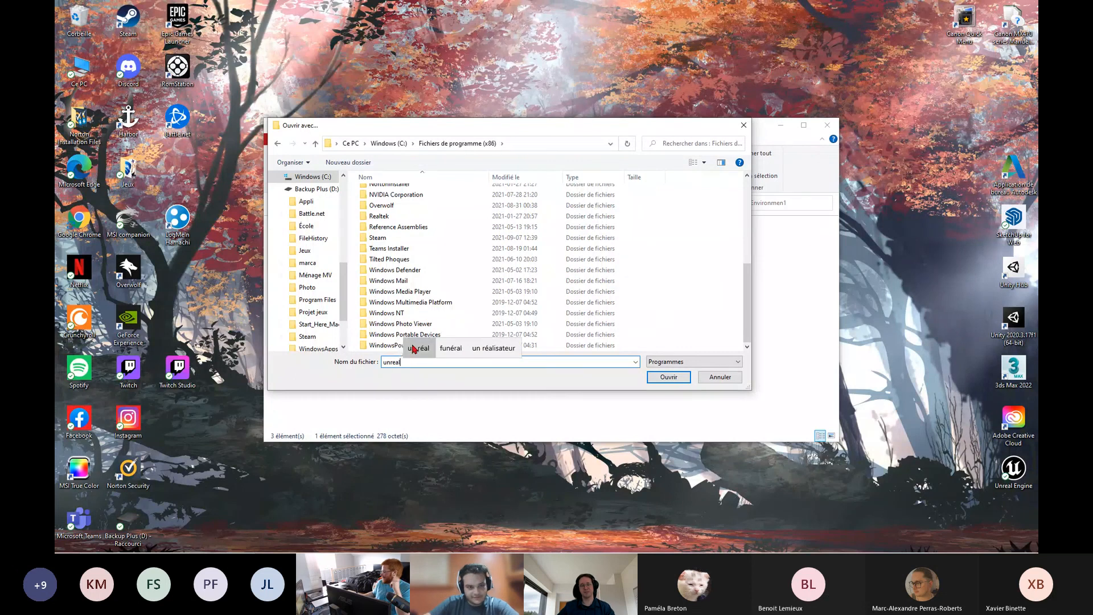
pyautogui.click(419, 348)
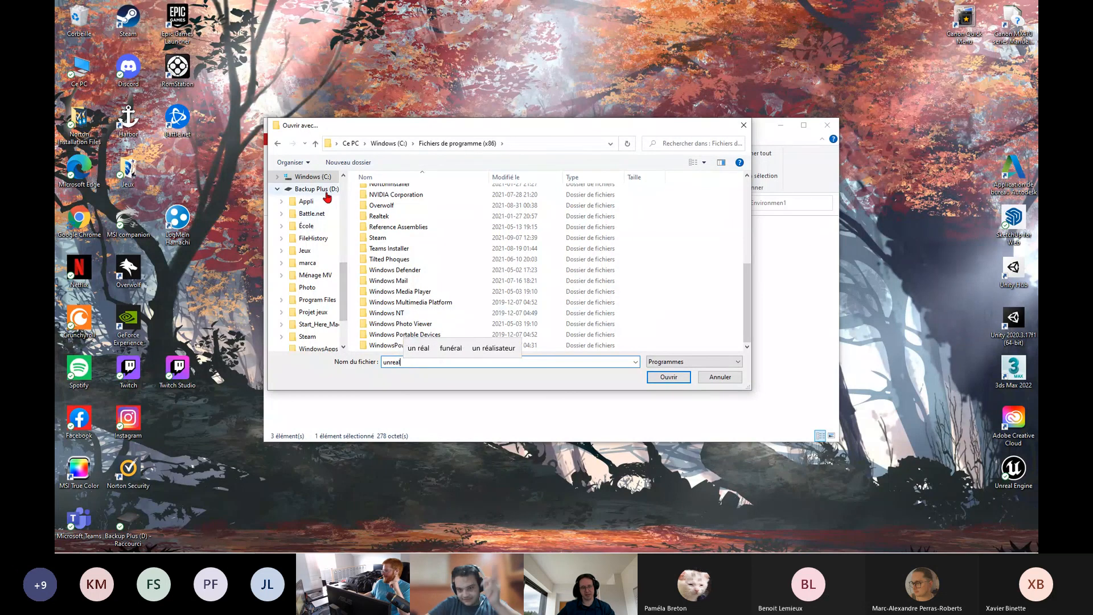
# Check the Appli folder and the root of Backup Plus (D:) for Unreal, re-entering "unreal" as the file name
pyautogui.click(317, 188)
pyautogui.doubleClick(398, 193)
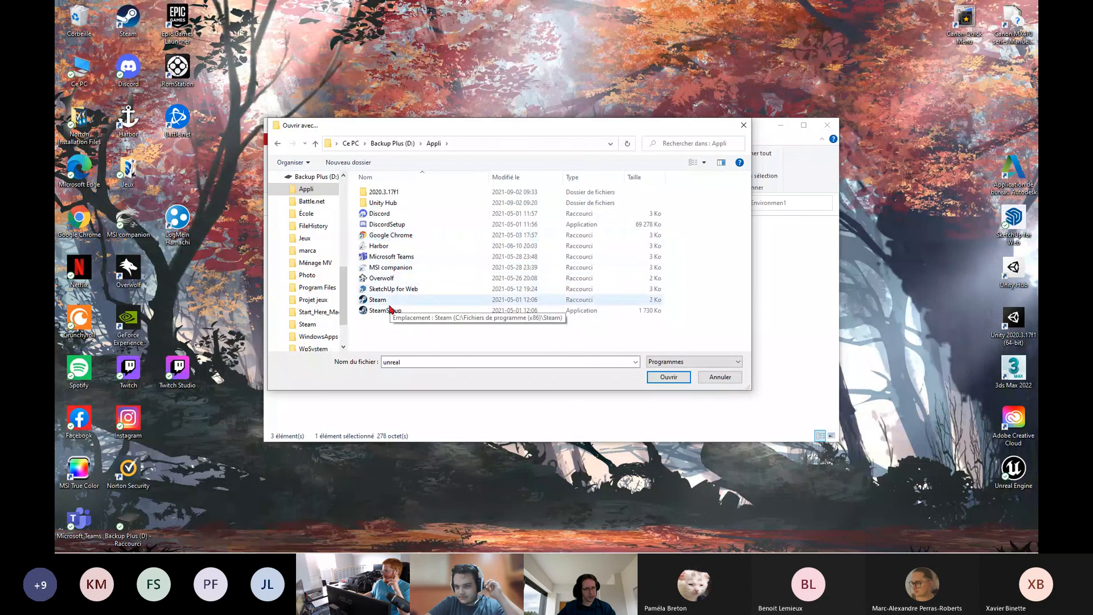
pyautogui.hotkey('alt', 'Left')
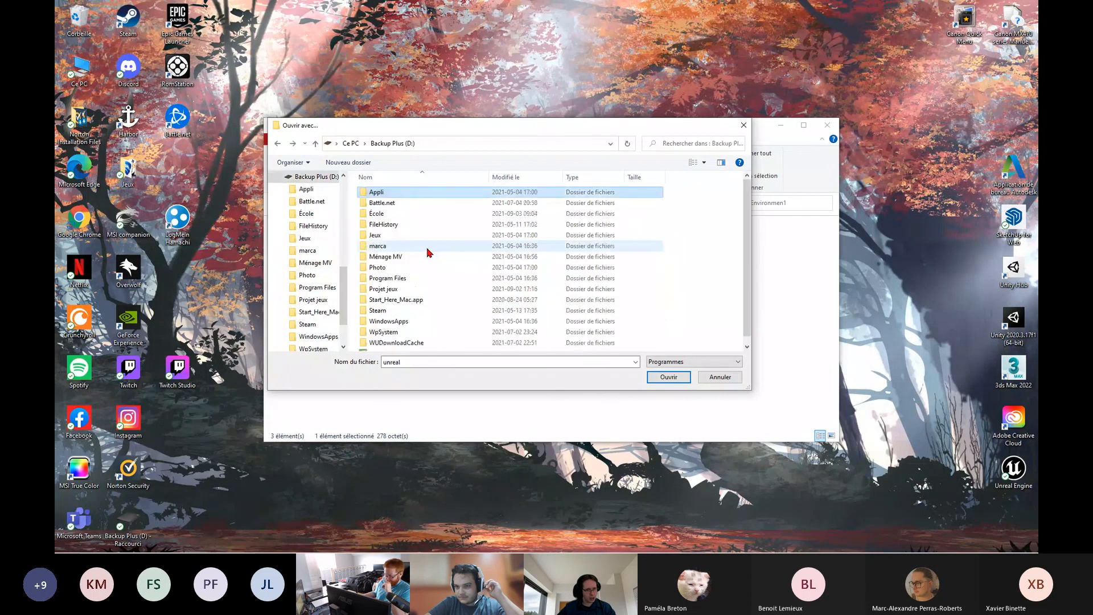
pyautogui.scroll(-1, 415, 348)
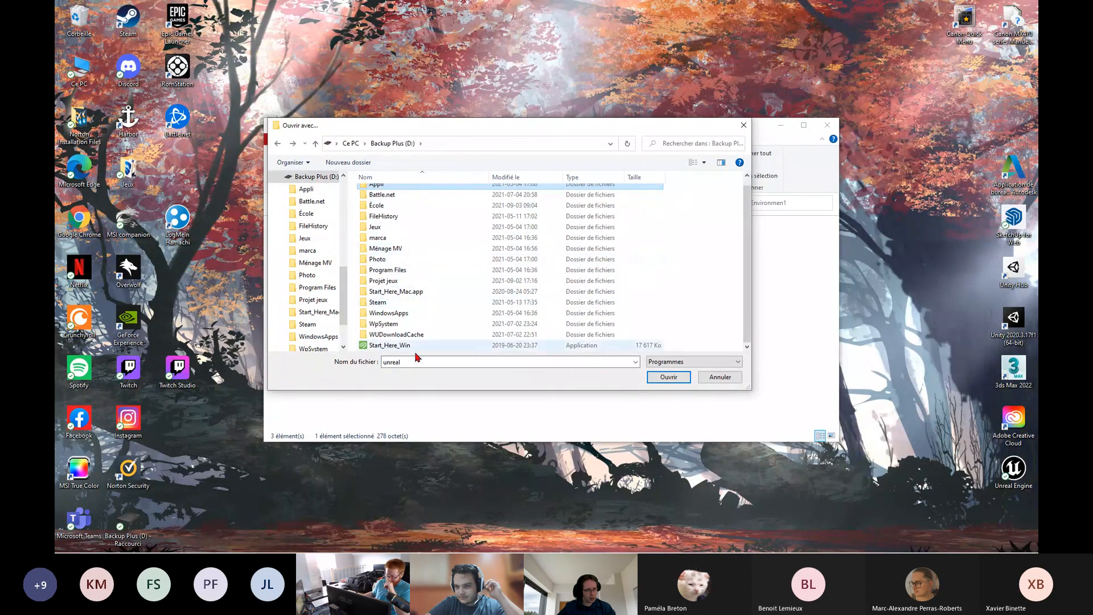
pyautogui.click(416, 361)
pyautogui.press('BackSpace')
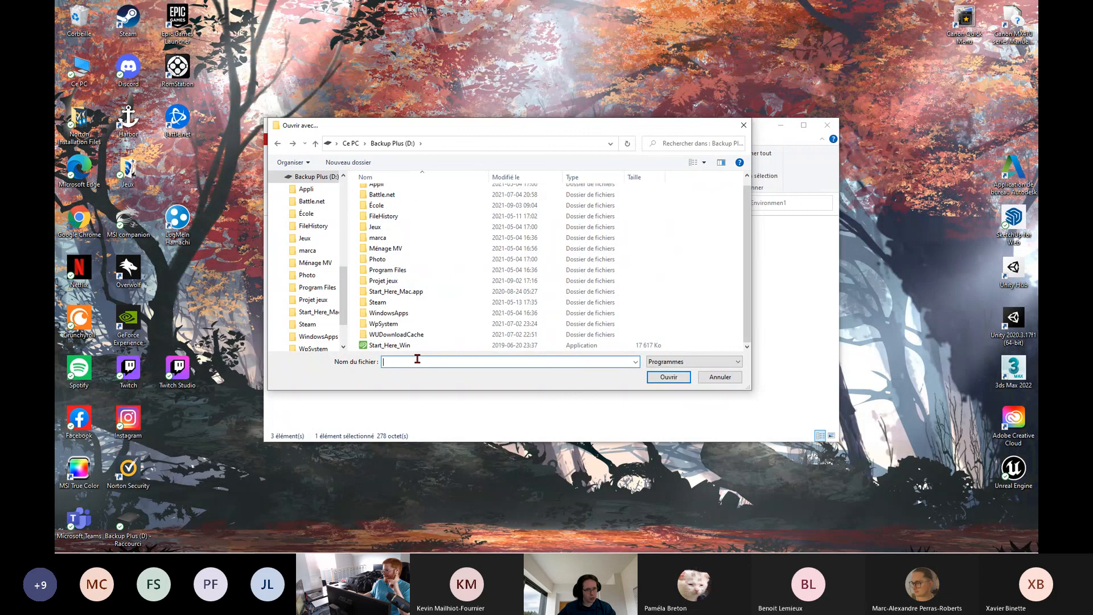
pyautogui.write('unreal')
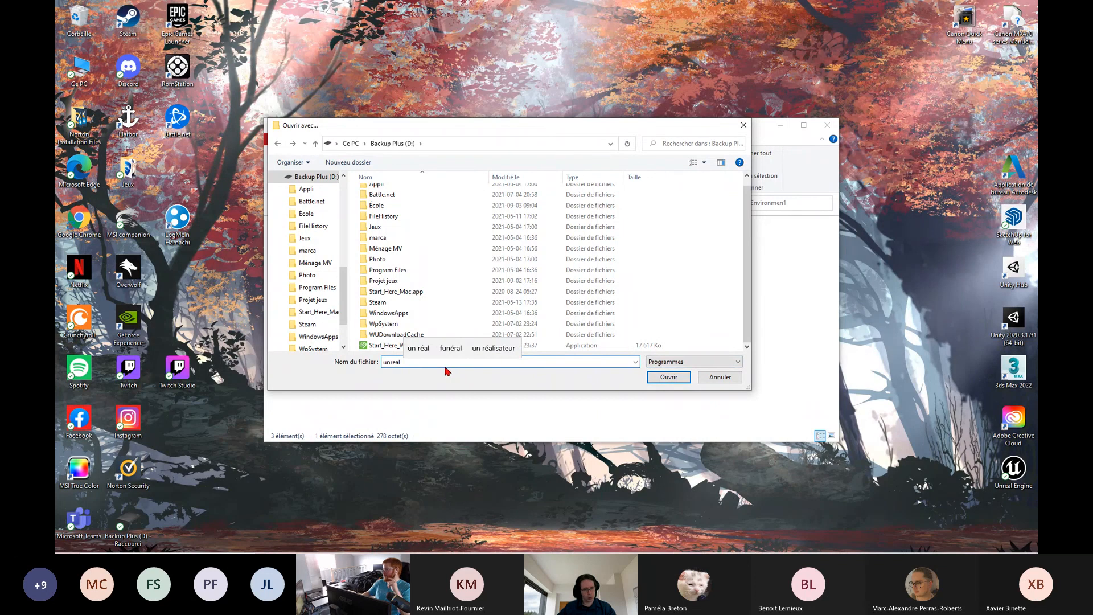
# Examine the UE_4.27 folder inside École for the engine application, and return to the root of Backup Plus (D:)
pyautogui.scroll(1, 420, 310)
pyautogui.click(400, 215)
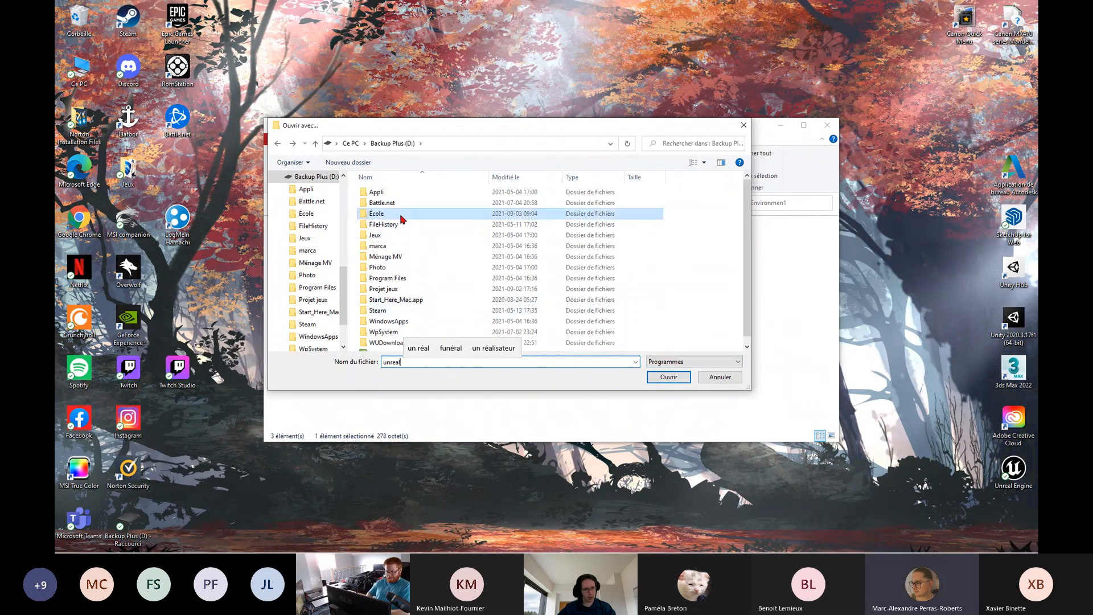
pyautogui.doubleClick(401, 215)
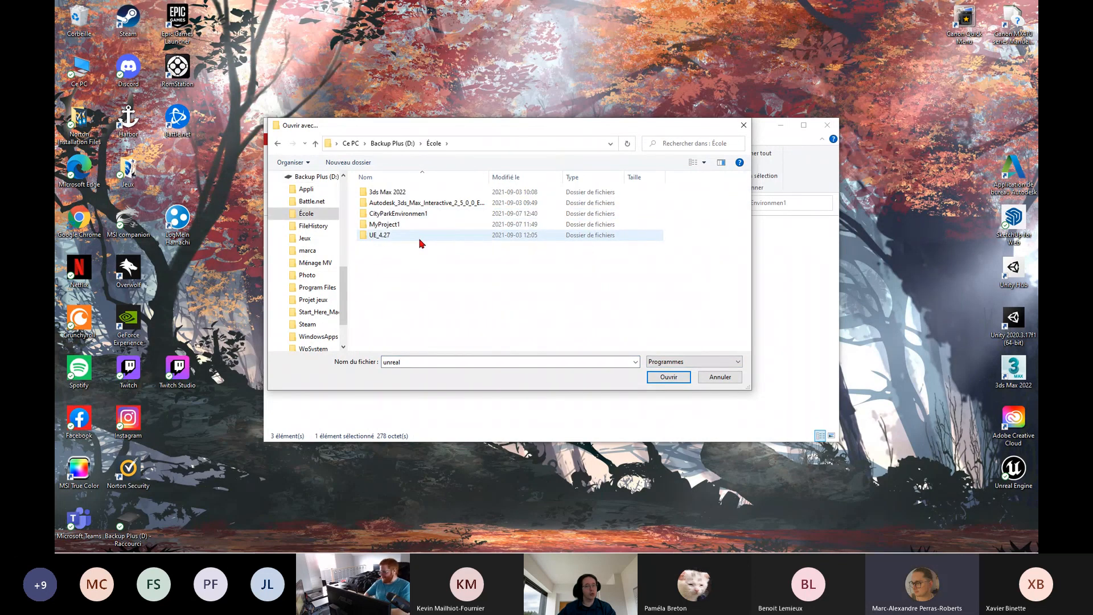
pyautogui.doubleClick(421, 236)
pyautogui.hotkey('alt', 'Left')
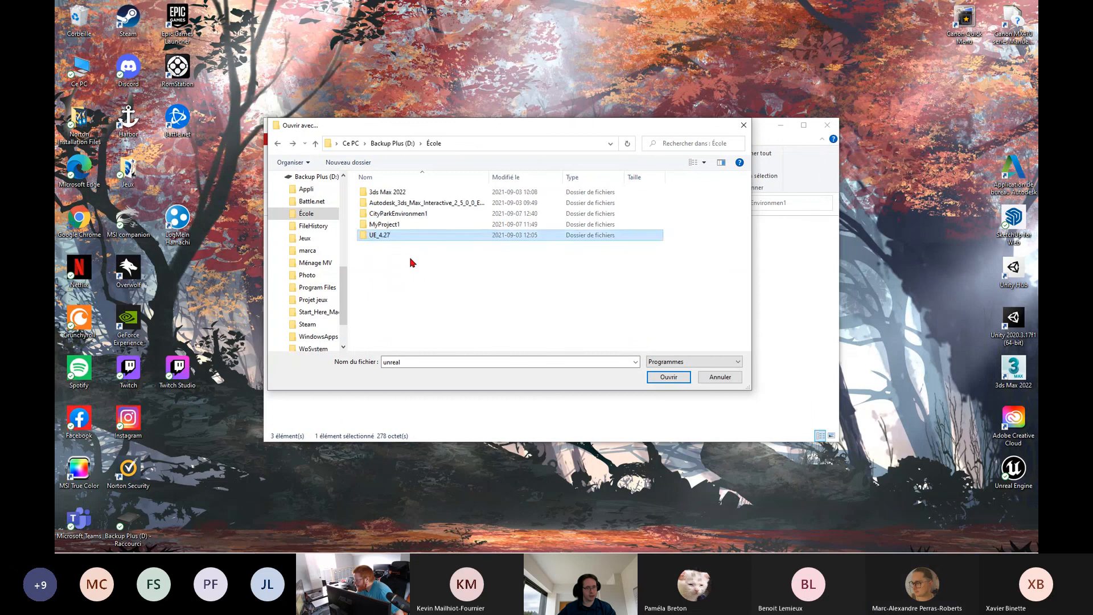
pyautogui.doubleClick(382, 236)
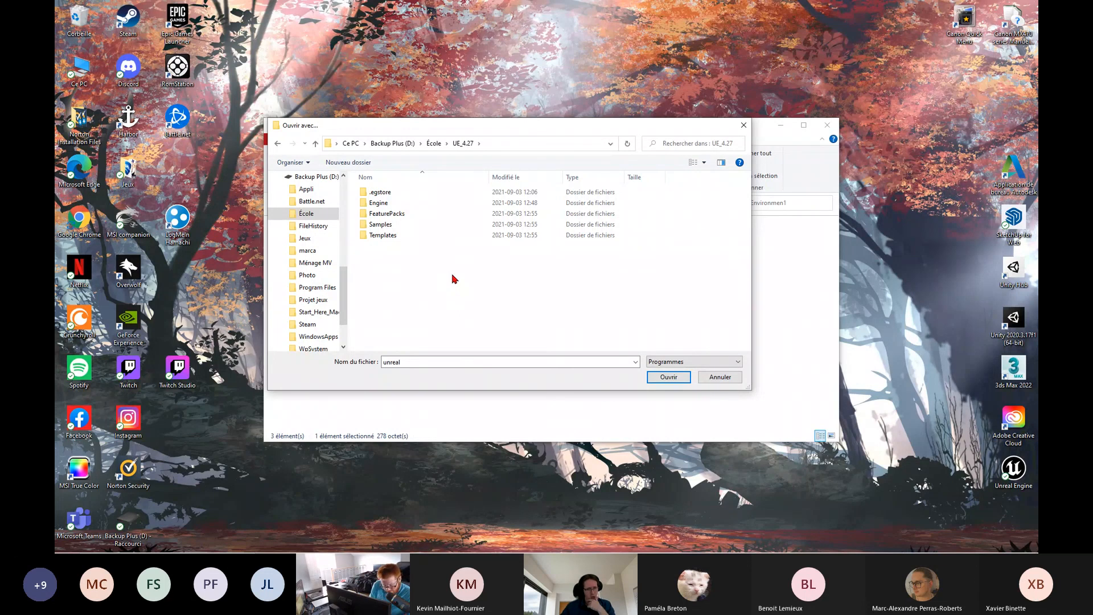
pyautogui.hotkey('alt', 'Left')
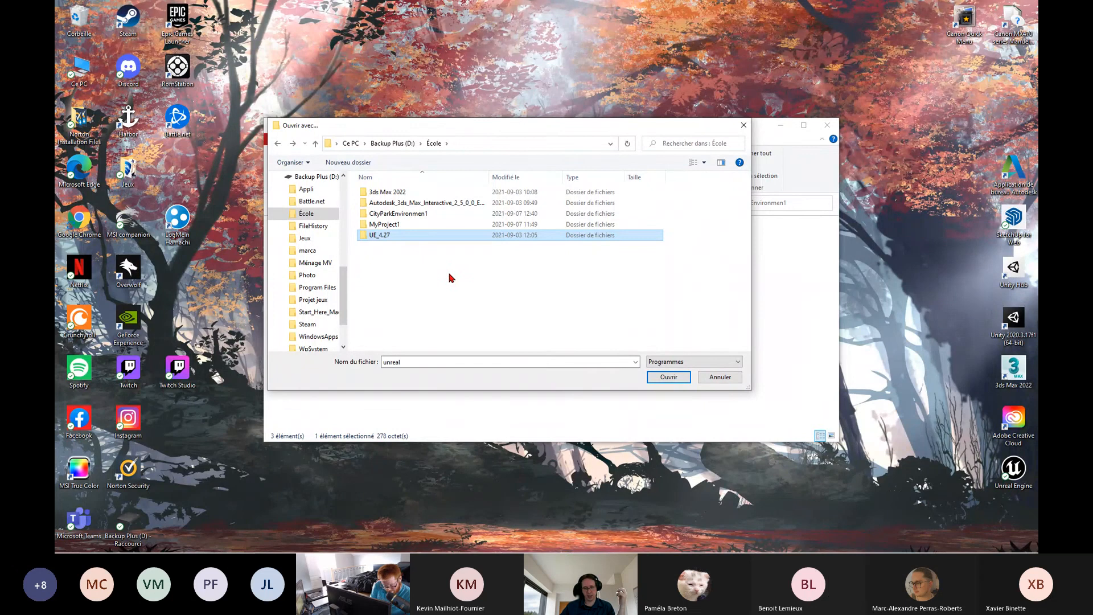
pyautogui.hotkey('alt', 'Up')
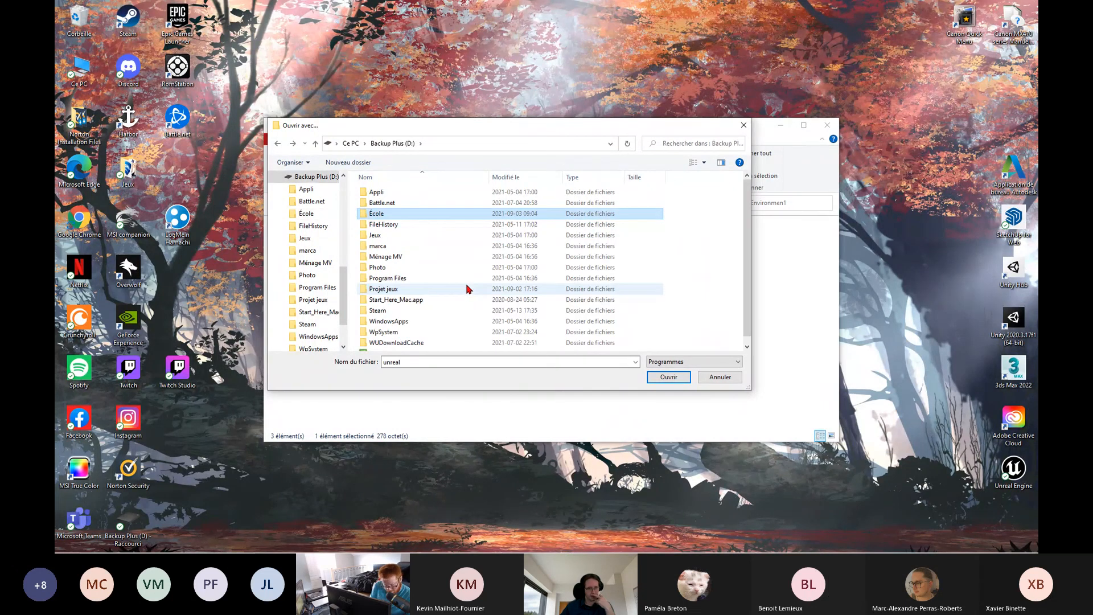
# Check the Fichiers de programme (x86) and Fichiers de programme folders on Windows (C:) for an Unreal folder
pyautogui.hotkey('alt', 'Left')
pyautogui.scroll(-1, 327, 281)
pyautogui.scroll(2, 327, 272)
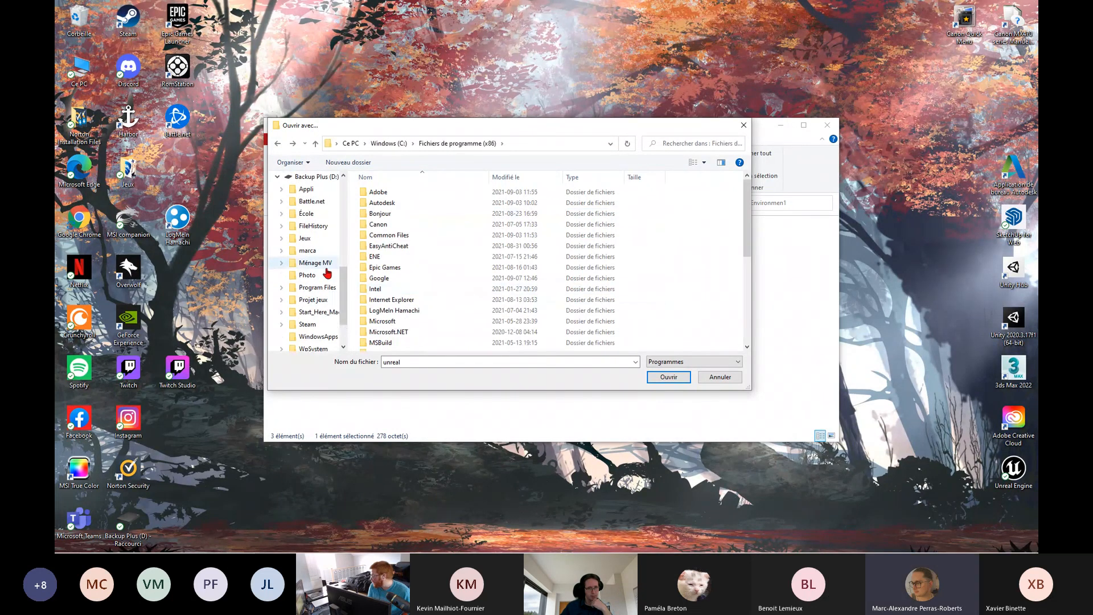
pyautogui.hotkey('alt', 'Up')
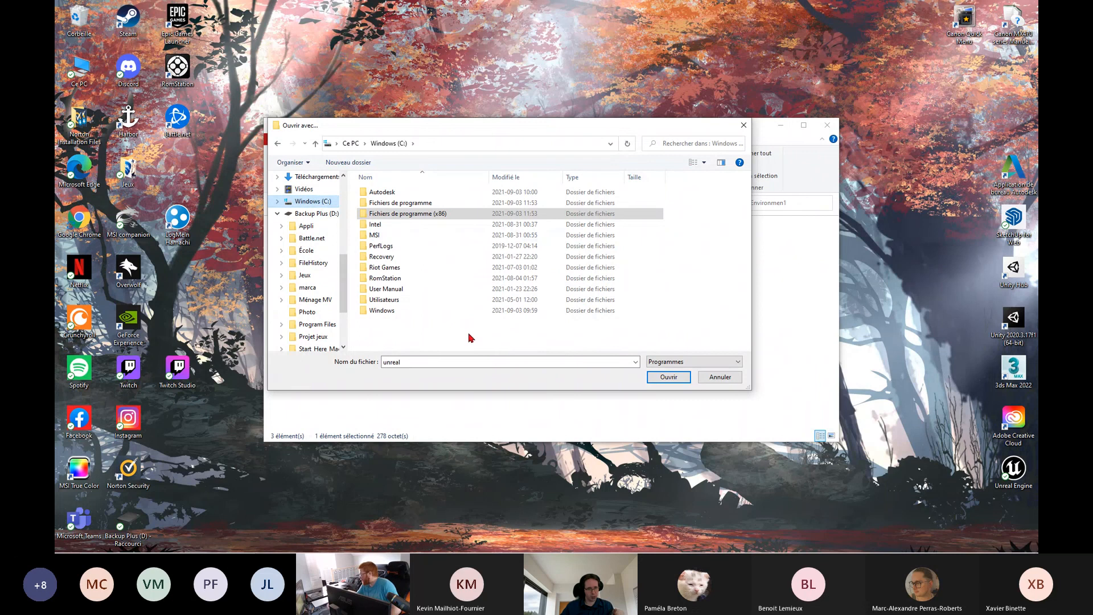
pyautogui.doubleClick(431, 204)
pyautogui.scroll(-3, 444, 234)
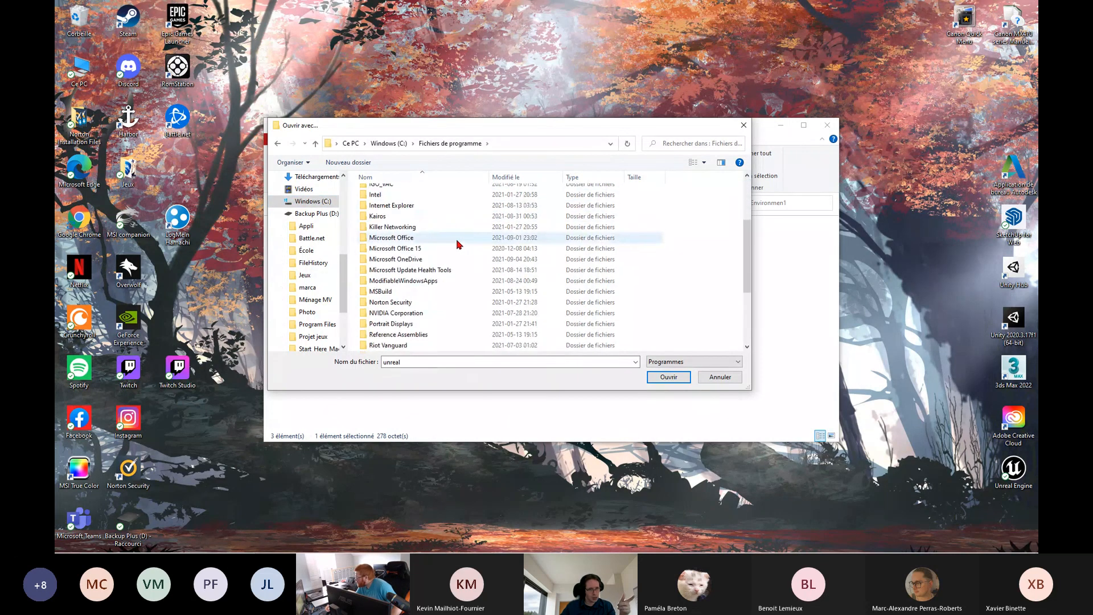
pyautogui.scroll(-4, 439, 340)
pyautogui.click(439, 360)
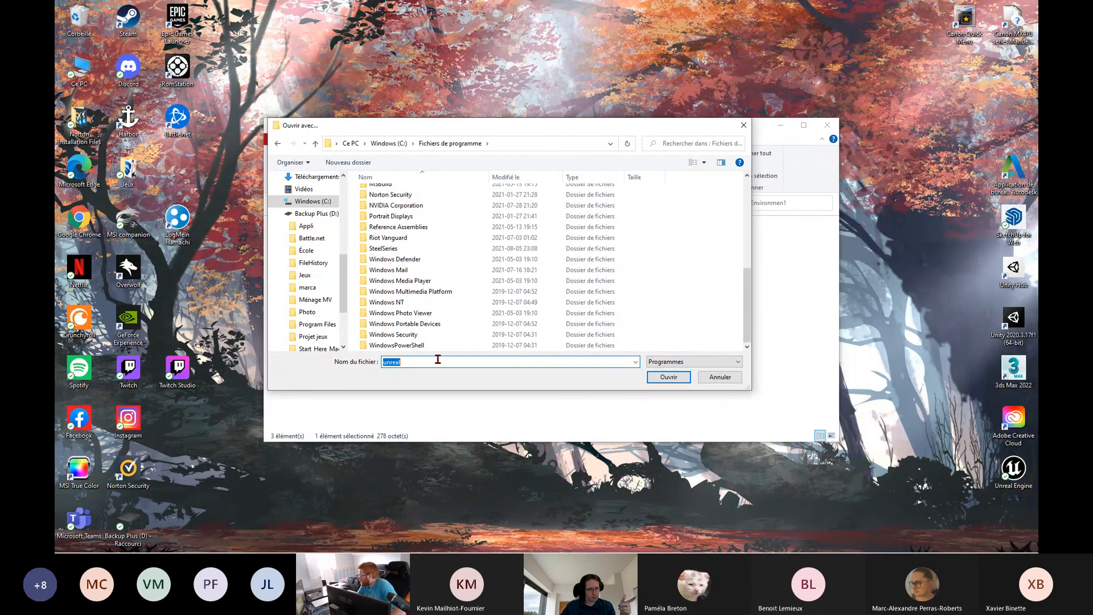
pyautogui.click(438, 359)
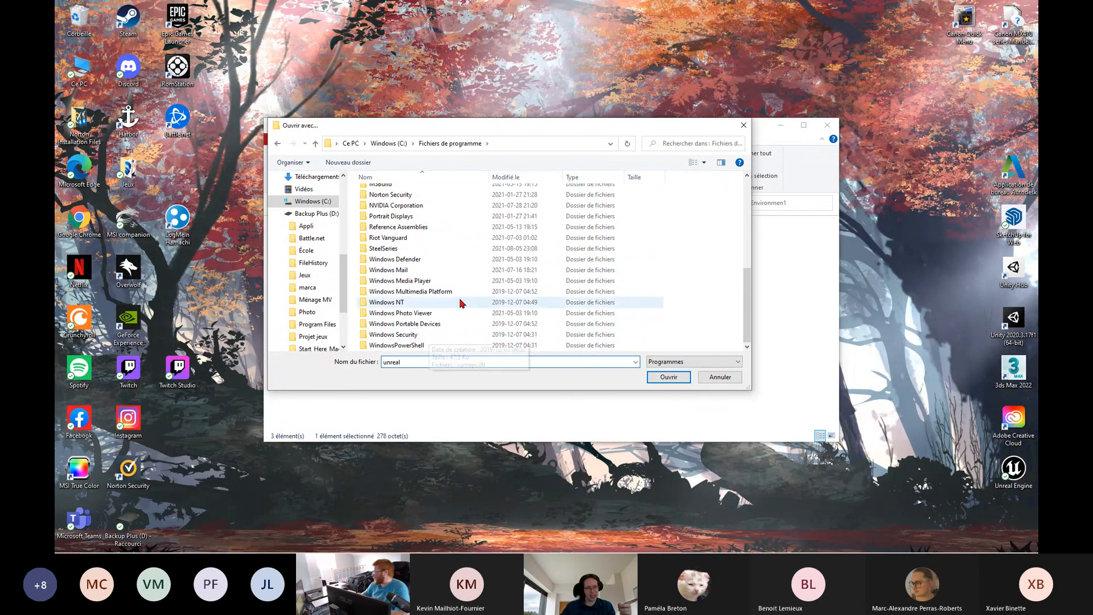
pyautogui.hotkey('alt', 'Left')
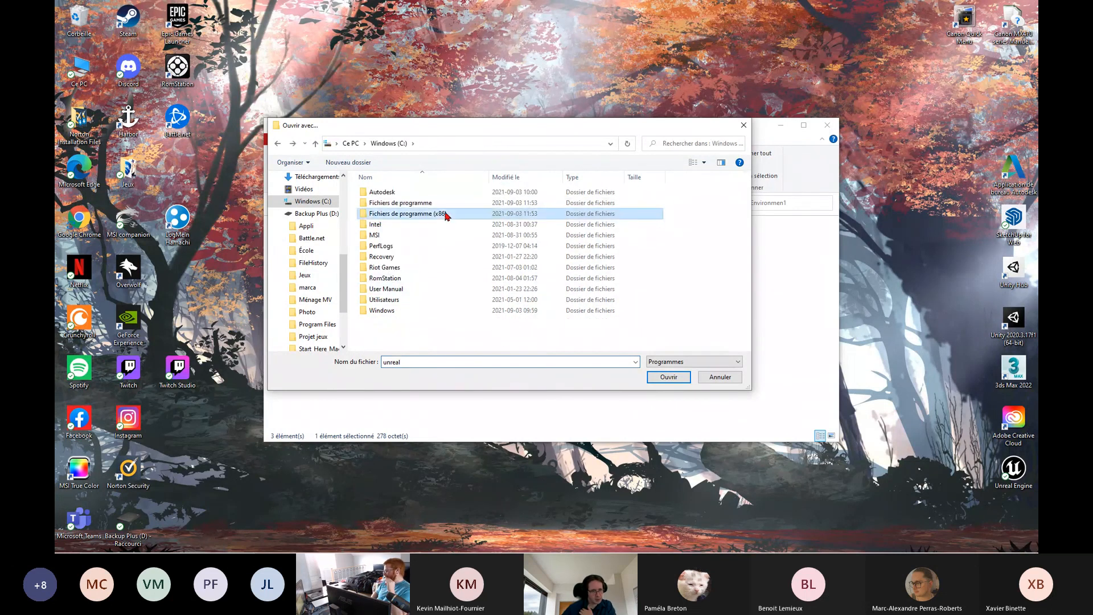
# Look for "epic" in Fichiers de programme (x86) and open the Epic Games folder
pyautogui.doubleClick(454, 213)
pyautogui.scroll(-3, 455, 227)
pyautogui.scroll(-4, 455, 228)
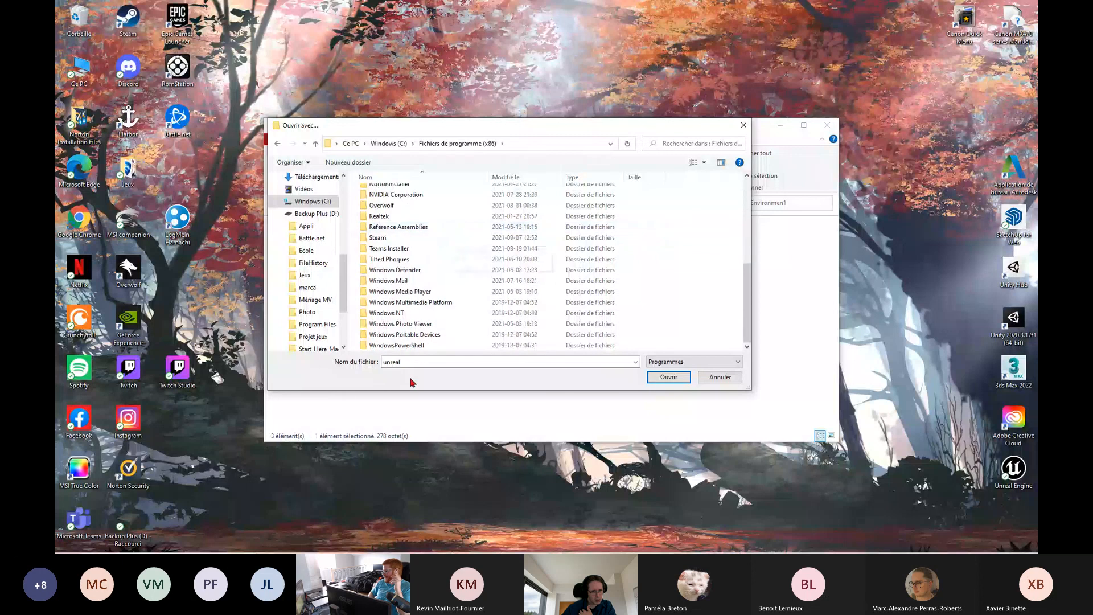
pyautogui.doubleClick(385, 362)
pyautogui.write('epi')
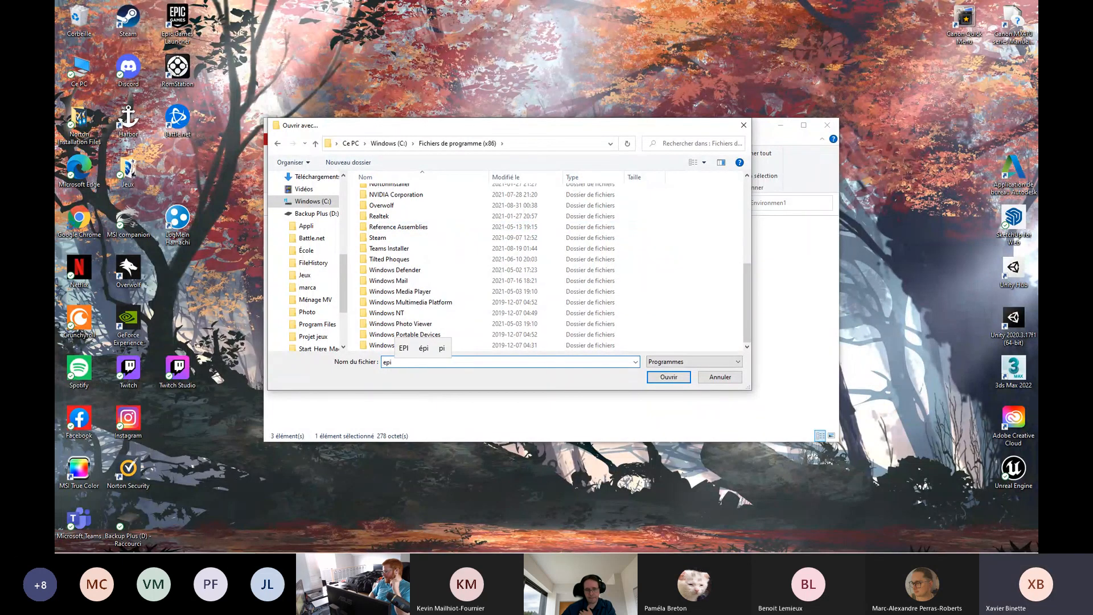
pyautogui.write('c')
pyautogui.scroll(7, 490, 330)
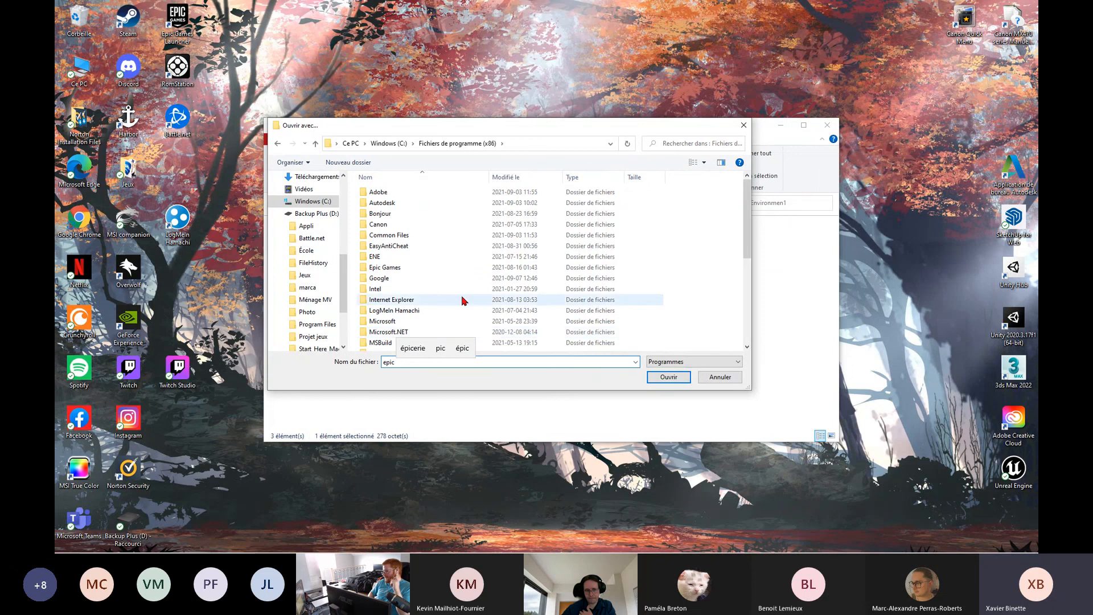
pyautogui.scroll(-5, 418, 222)
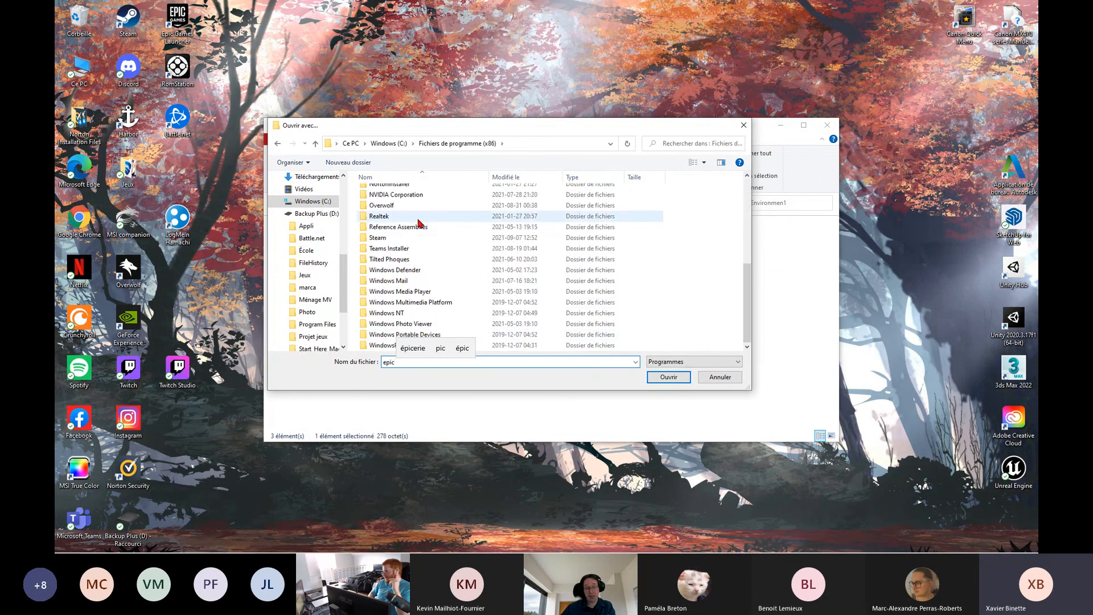
pyautogui.scroll(4, 479, 233)
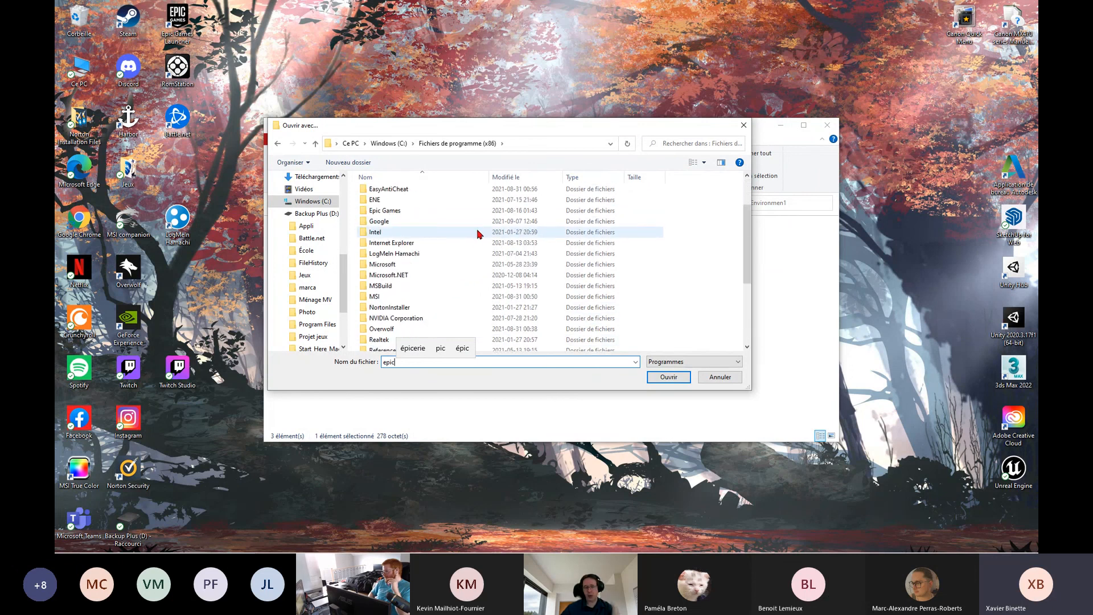
pyautogui.doubleClick(422, 212)
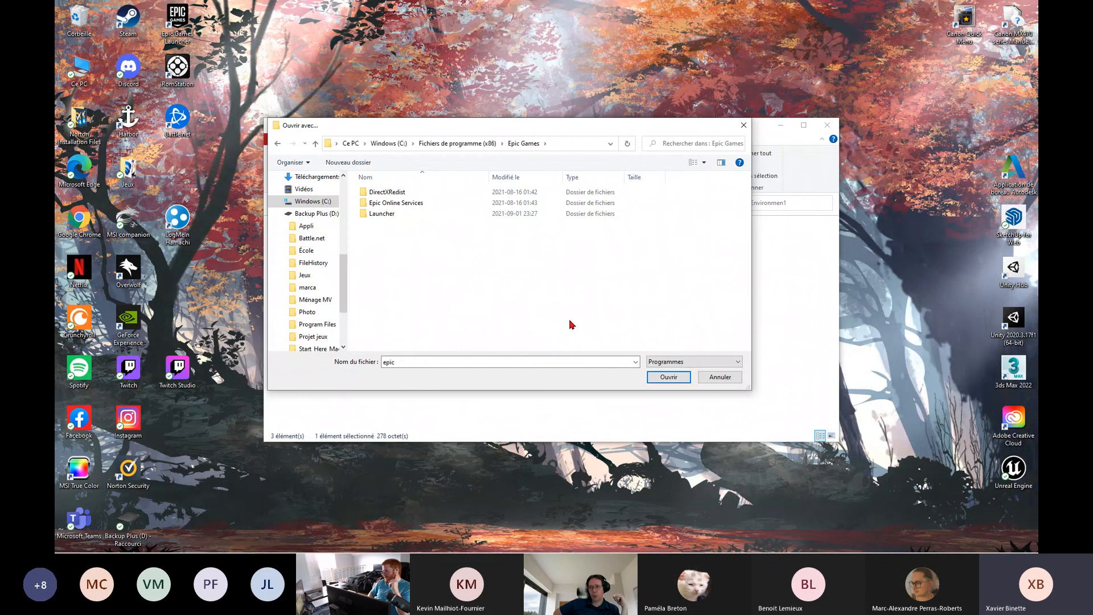
# Launch Unreal Engine from the desktop, open the CityParkEnvironmen1 project, and close the application chooser and the File Explorer window
pyautogui.doubleClick(1017, 473)
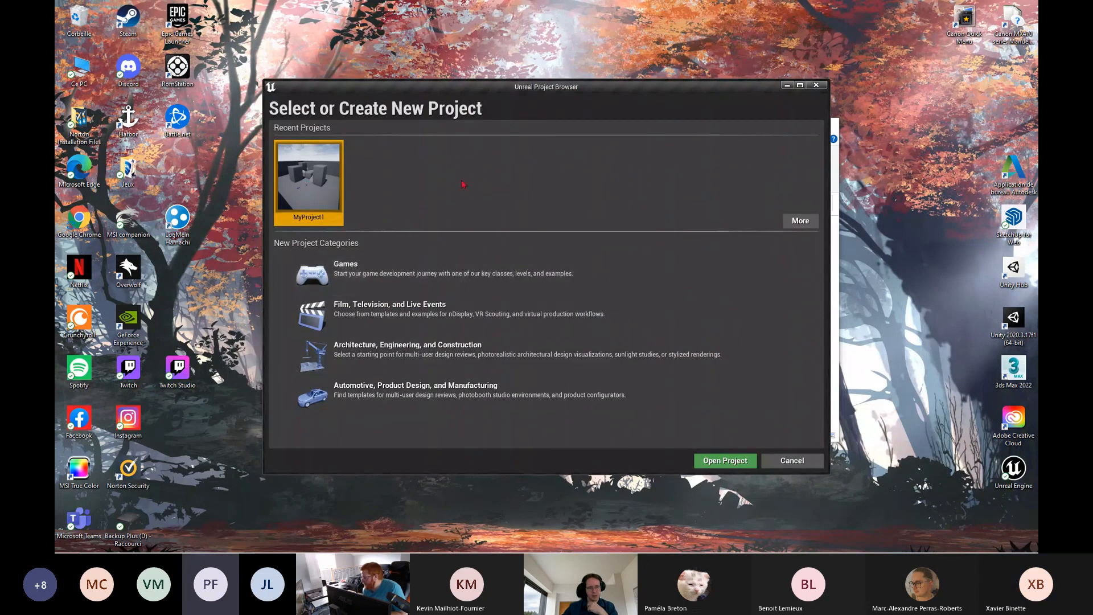
pyautogui.click(802, 222)
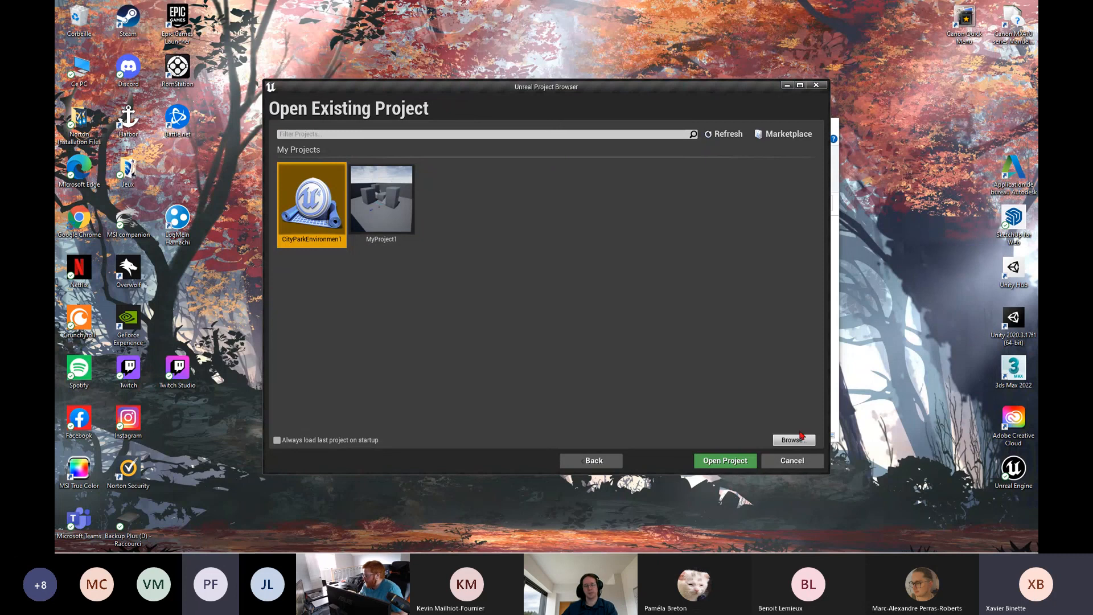
pyautogui.click(735, 464)
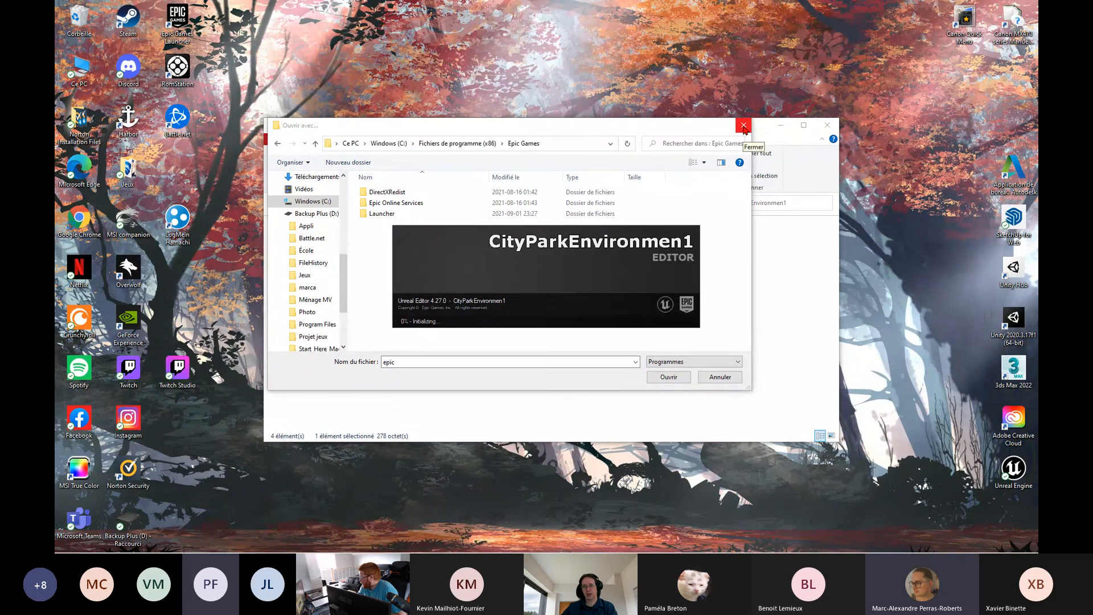
pyautogui.click(744, 125)
pyautogui.click(827, 125)
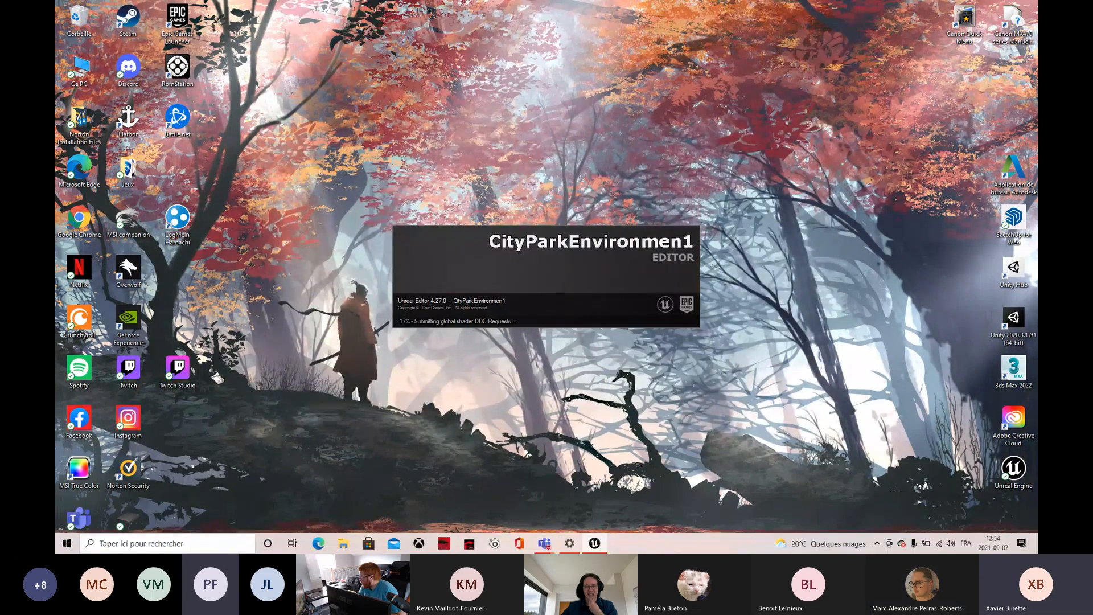